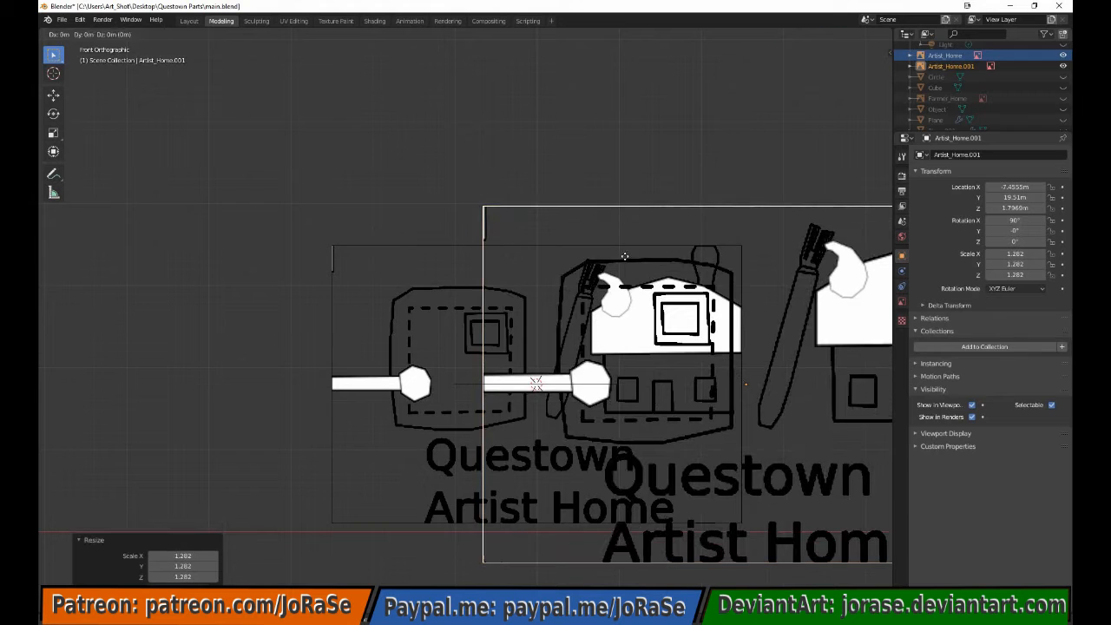
Move the enlarged duplicate of the Artist Home reference image along X and rotate it -90° about X so it lies flat
{"action": "key", "text": "x"}
{"action": "left_click", "coordinate": [649, 260]}
{"action": "type", "text": "rx-90"}
{"action": "key", "text": "Return"}
Add a plane and position and scale it to match the dashed square of the flat floor-plan reference
{"action": "middle_click_drag", "start_coordinate": [648, 261], "coordinate": [437, 288]}
{"action": "key", "text": "KP_1"}
{"action": "key", "text": "shift+a"}
{"action": "left_click", "coordinate": [437, 287]}
{"action": "key", "text": "g"}
{"action": "left_click", "coordinate": [560, 288]}
{"action": "key", "text": "KP_7"}
{"action": "key", "text": "g"}
{"action": "left_click", "coordinate": [592, 513]}
{"action": "key", "text": "s"}
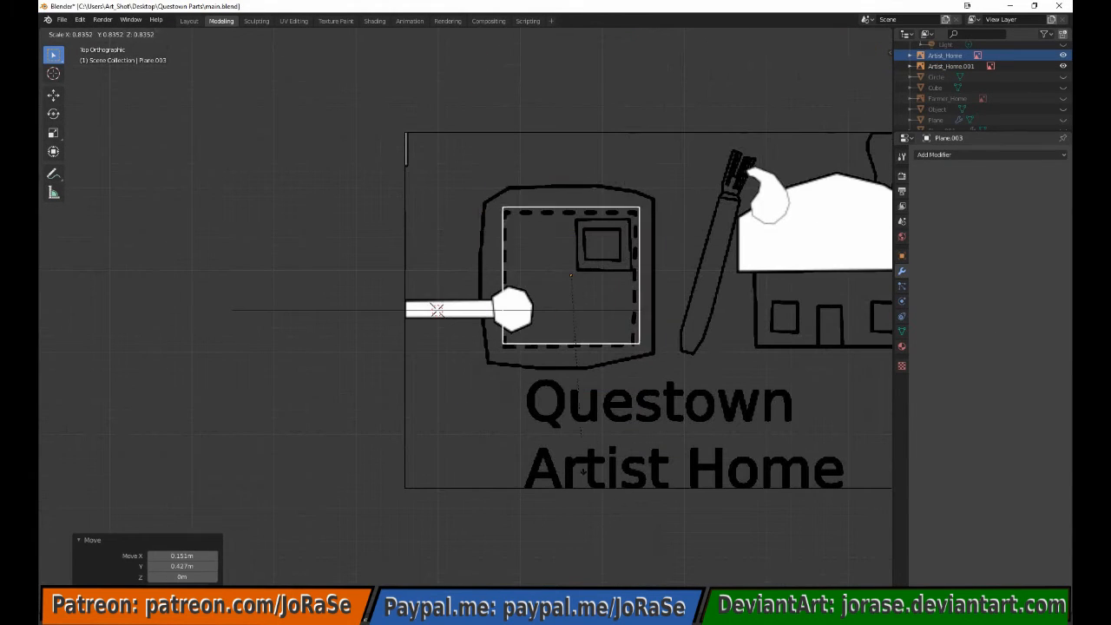
Enter mesh editing and move the plane along Z to the top of the house wall in the front reference
{"action": "key", "text": "Tab"}
{"action": "key", "text": "KP_1"}
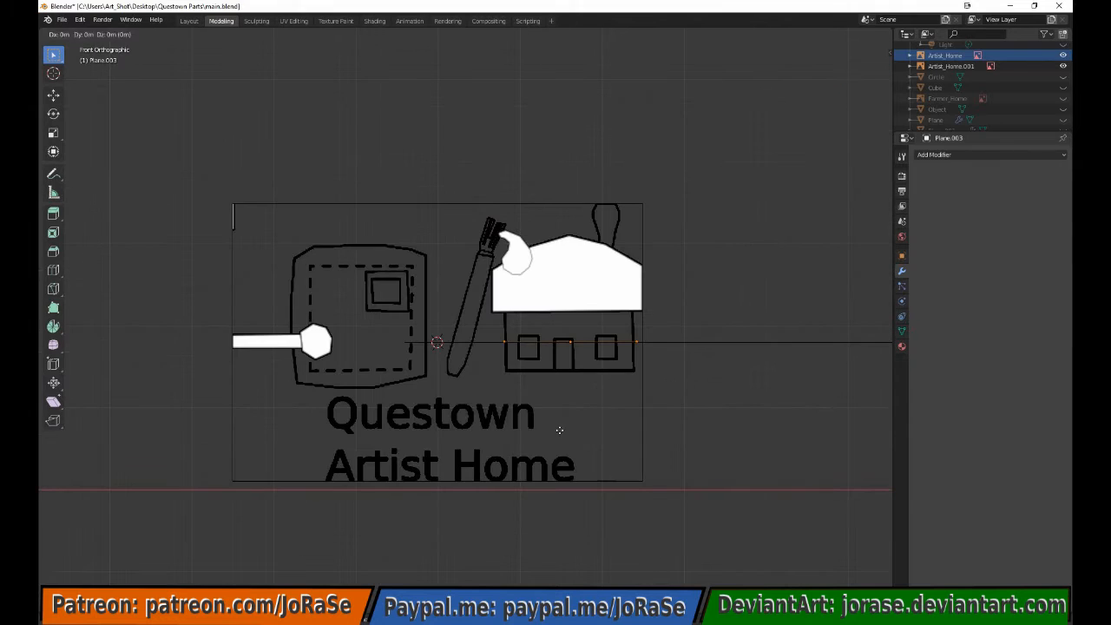
{"action": "key", "text": "z"}
{"action": "left_click", "coordinate": [563, 392]}
Trace the left window of the front reference with extruded vertices, starting with an extrusion of about 0.243 m along X
{"action": "scroll", "coordinate": [573, 382], "scroll_direction": "up", "scroll_amount": 5}
{"action": "key", "text": "alt+a"}
{"action": "key", "text": "e"}
{"action": "key", "text": "x"}
{"action": "left_click", "coordinate": [659, 428]}
{"action": "key", "text": "e"}
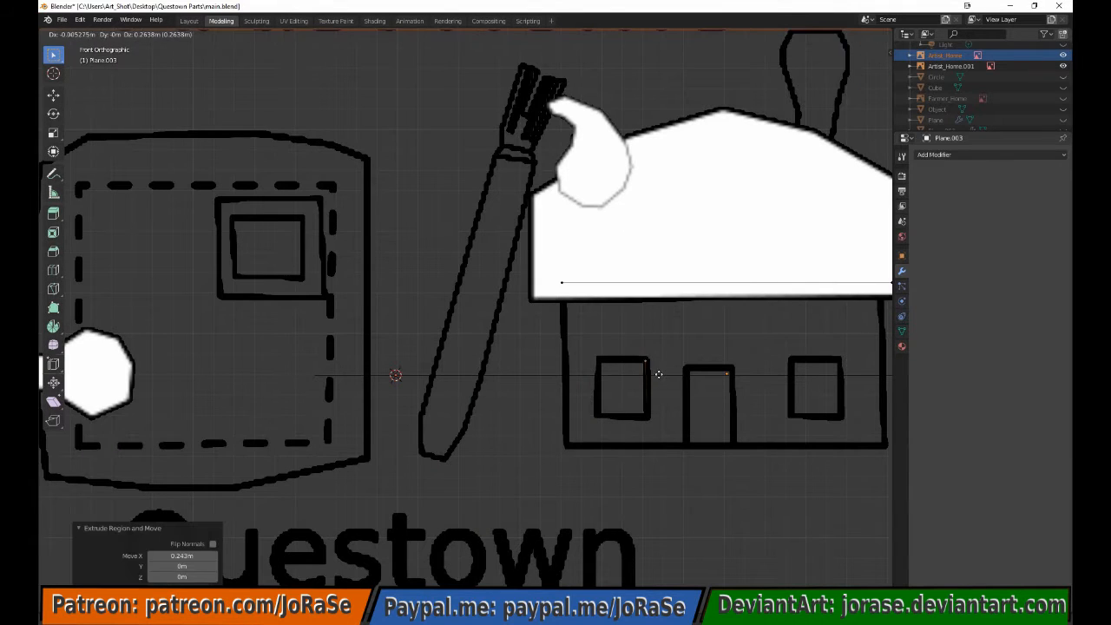
{"action": "right_click", "coordinate": [664, 383]}
Duplicate the left window's vertices onto the right window and adjust the copied corners to fit the drawing
{"action": "key", "text": "b"}
{"action": "left_click_drag", "start_coordinate": [568, 341], "coordinate": [662, 446]}
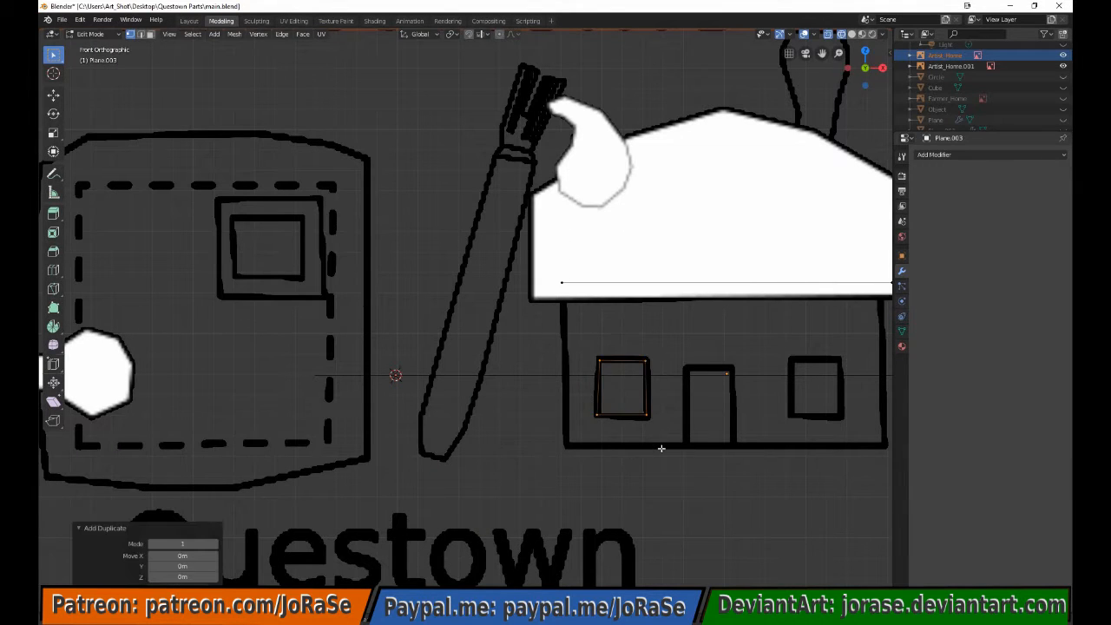
{"action": "left_click", "coordinate": [852, 465]}
{"action": "key", "text": "alt+a"}
{"action": "left_click", "coordinate": [794, 376]}
{"action": "left_click", "coordinate": [847, 391]}
{"action": "key", "text": "g"}
{"action": "left_click", "coordinate": [854, 380]}
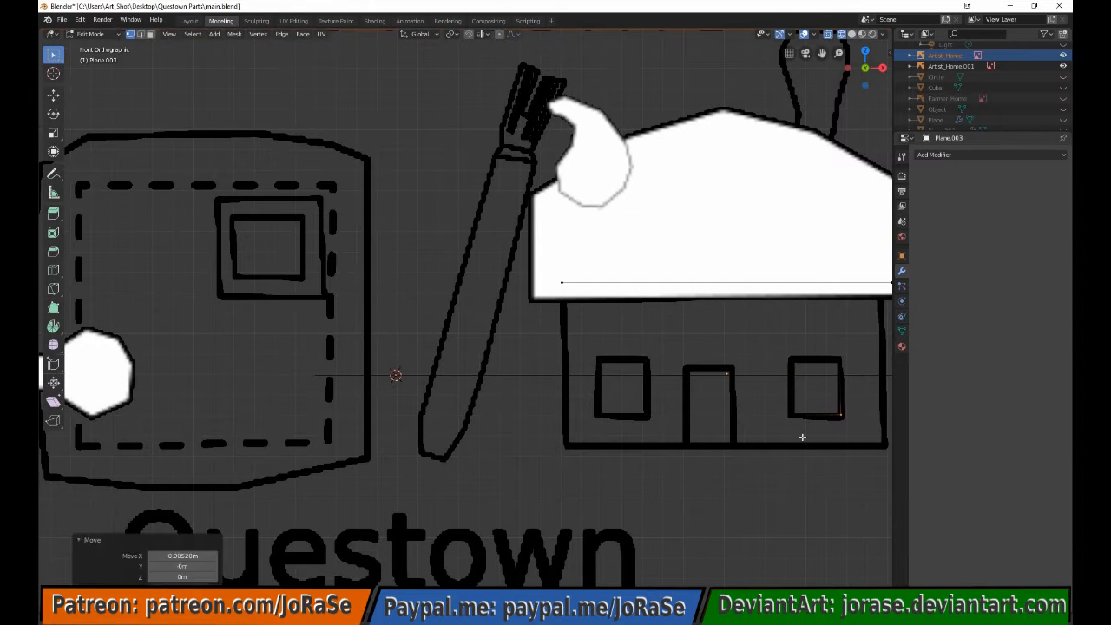
Place vertices on the door's upper corners and extrude them down to the bottom of the door
{"action": "key", "text": "a"}
{"action": "key", "text": "a"}
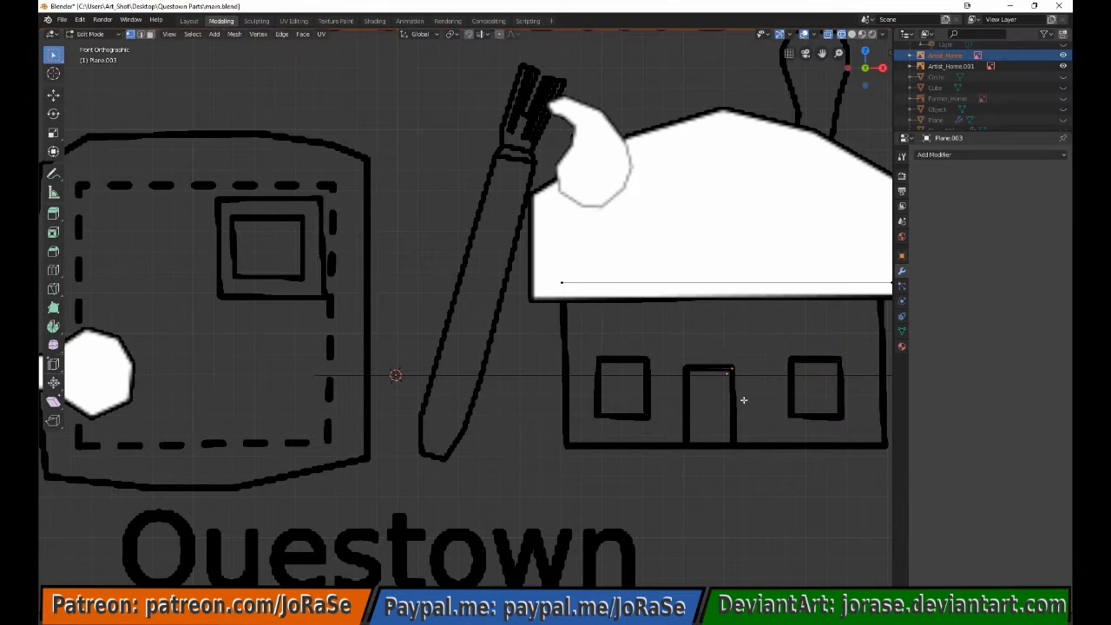
{"action": "left_click", "coordinate": [743, 472]}
{"action": "left_click", "coordinate": [695, 391]}
{"action": "key", "text": "e"}
{"action": "left_click", "coordinate": [700, 466]}
Level the door's two bottom vertices by scaling them to 0 along Z
{"action": "left_click", "coordinate": [737, 447], "text": "shift"}
{"action": "key", "text": "s"}
{"action": "key", "text": "z"}
{"action": "key", "text": "0"}
{"action": "key", "text": "Return"}
Spread a copy of the door's bottom vertices to the wall's bottom corners, scaling X by 2.236 and moving 0.0791 m along X
{"action": "key", "text": "g"}
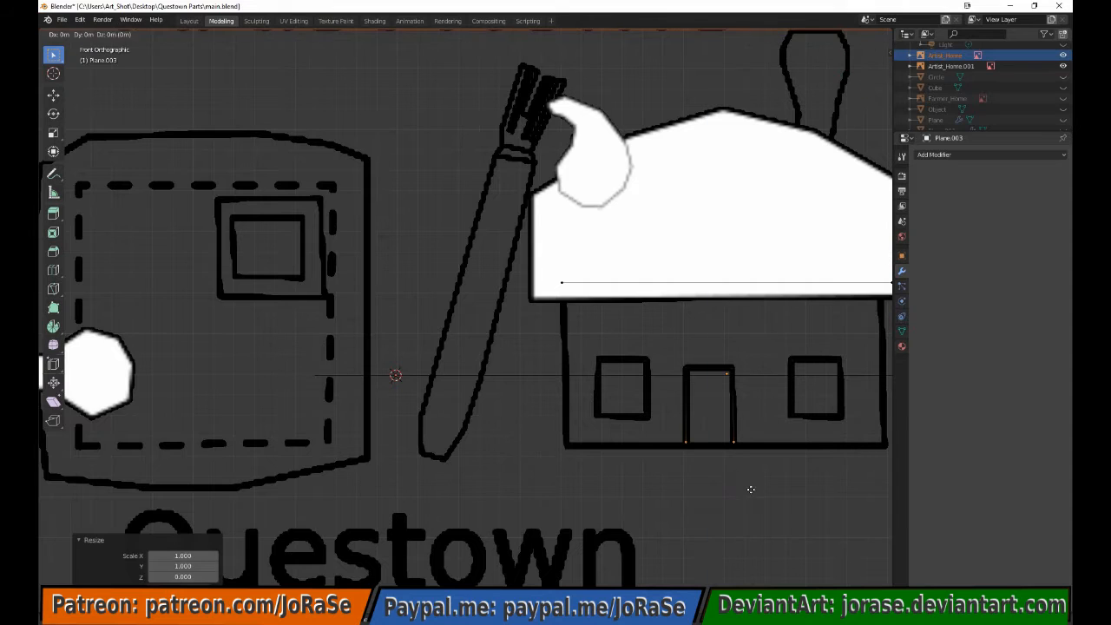
{"action": "key", "text": "x"}
{"action": "left_click", "coordinate": [747, 484]}
{"action": "key", "text": "s"}
{"action": "key", "text": "x"}
{"action": "left_click", "coordinate": [792, 549]}
{"action": "key", "text": "g"}
{"action": "key", "text": "x"}
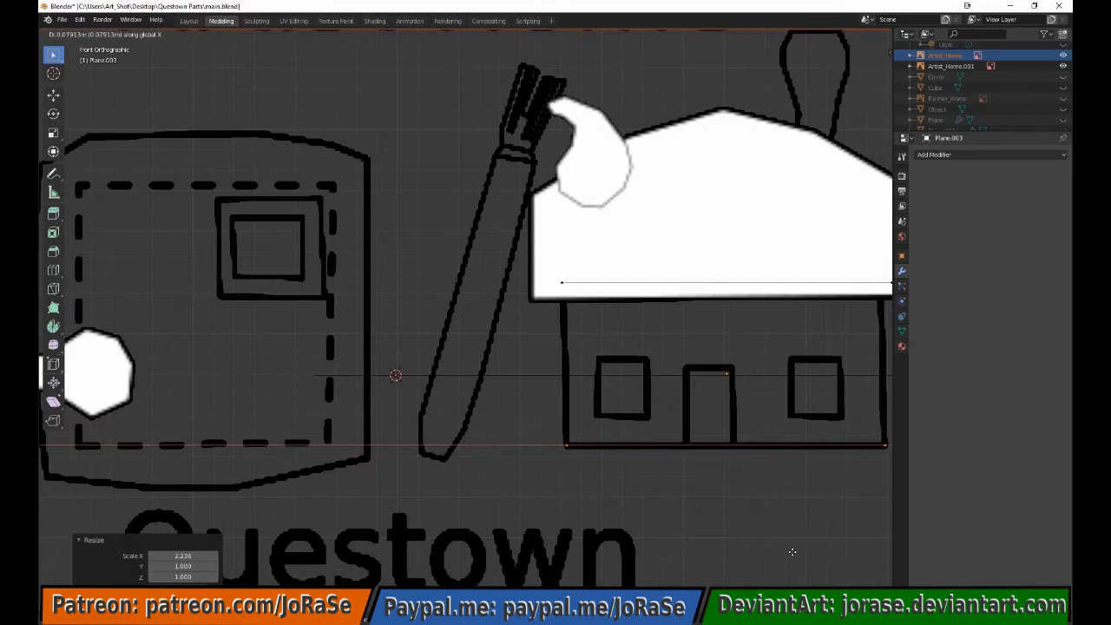
{"action": "left_click", "coordinate": [785, 551]}
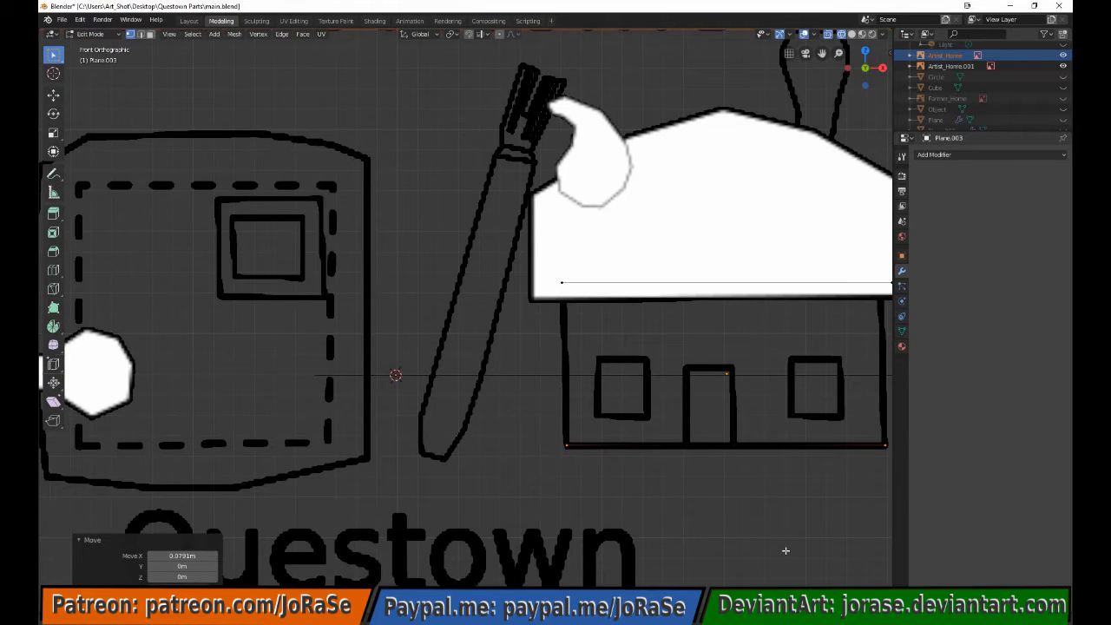
Select the traced wall vertices and move them along Y to the front edge of the plane
{"action": "key", "text": "alt+a"}
{"action": "scroll", "coordinate": [547, 421], "scroll_direction": "down", "scroll_amount": 6}
{"action": "middle_click_drag", "start_coordinate": [580, 374], "coordinate": [518, 427]}
{"action": "key", "text": "a"}
{"action": "key", "text": "alt+a"}
{"action": "scroll", "coordinate": [565, 374], "scroll_direction": "up", "scroll_amount": 6}
{"action": "key", "text": "a"}
{"action": "key", "text": "KP_7"}
{"action": "key", "text": "g"}
{"action": "key", "text": "y"}
{"action": "left_click", "coordinate": [511, 546]}
Flatten the front wall's vertices into one plane by scaling them to 0 along Y
{"action": "scroll", "coordinate": [511, 538], "scroll_direction": "down", "scroll_amount": 1}
{"action": "left_click_drag", "start_coordinate": [506, 351], "coordinate": [836, 430]}
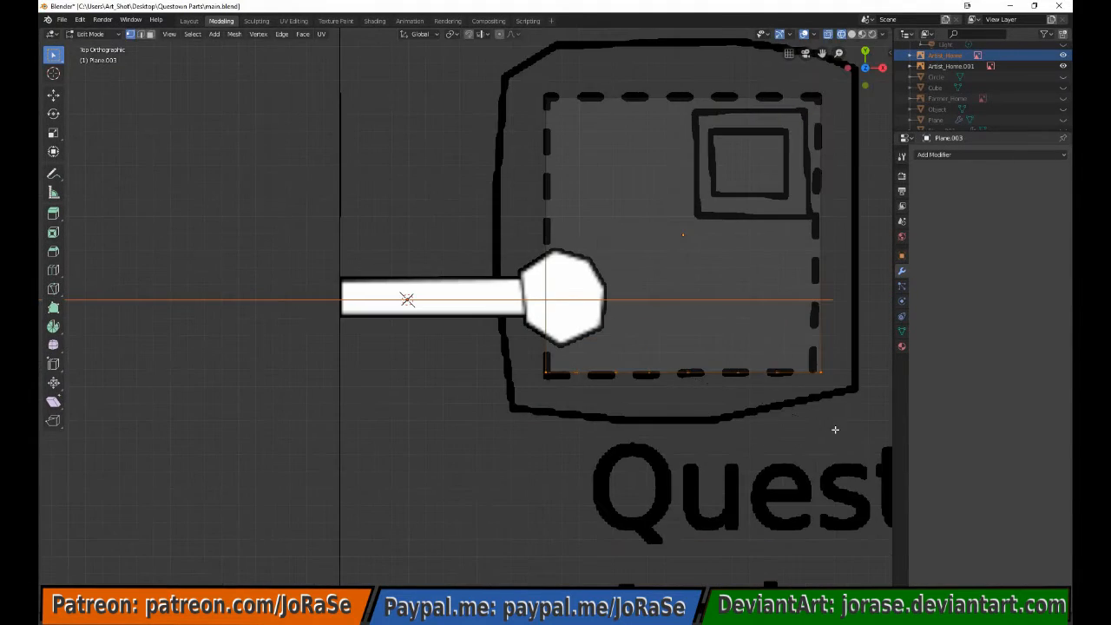
{"action": "key", "text": "s"}
{"action": "key", "text": "y"}
{"action": "key", "text": "0"}
{"action": "key", "text": "Return"}
Fill the front wall's faces around the left window and between the door and the right window
{"action": "key", "text": "KP_1"}
{"action": "middle_click_drag", "start_coordinate": [700, 397], "coordinate": [582, 489]}
{"action": "key", "text": "alt+a"}
{"action": "key", "text": "shift+z"}
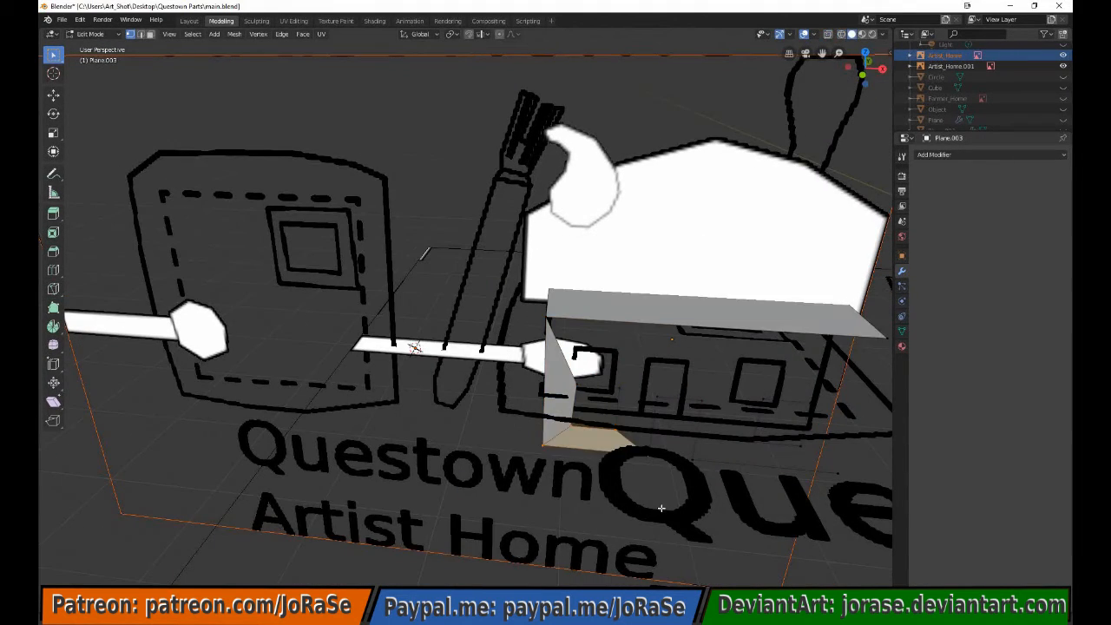
{"action": "middle_click_drag", "start_coordinate": [662, 508], "coordinate": [622, 355]}
{"action": "middle_click_drag", "start_coordinate": [739, 394], "coordinate": [719, 419]}
{"action": "key", "text": "f"}
{"action": "key", "text": "b"}
{"action": "left_click_drag", "start_coordinate": [698, 370], "coordinate": [772, 509]}
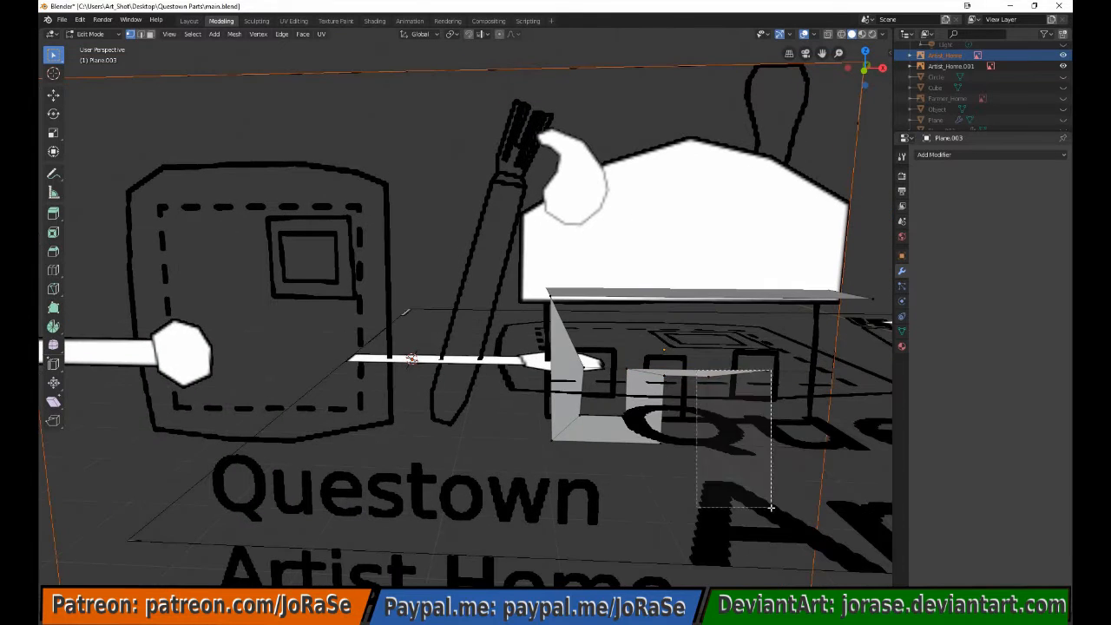
{"action": "key", "text": "f"}
Fill the remaining front wall faces around the right window and up to the roof edge
{"action": "key", "text": "b"}
{"action": "left_click_drag", "start_coordinate": [670, 408], "coordinate": [831, 487]}
{"action": "middle_click_drag", "start_coordinate": [831, 486], "coordinate": [812, 447]}
{"action": "key", "text": "f"}
{"action": "key", "text": "b"}
{"action": "left_click_drag", "start_coordinate": [794, 279], "coordinate": [884, 460]}
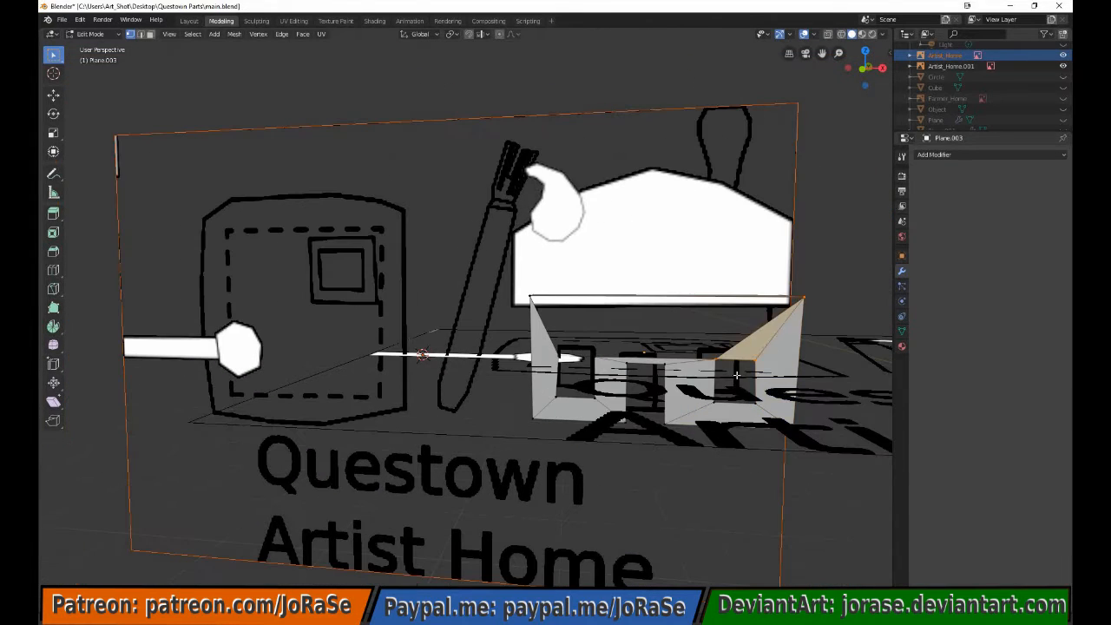
{"action": "middle_click_drag", "start_coordinate": [736, 375], "coordinate": [646, 286]}
{"action": "key", "text": "b"}
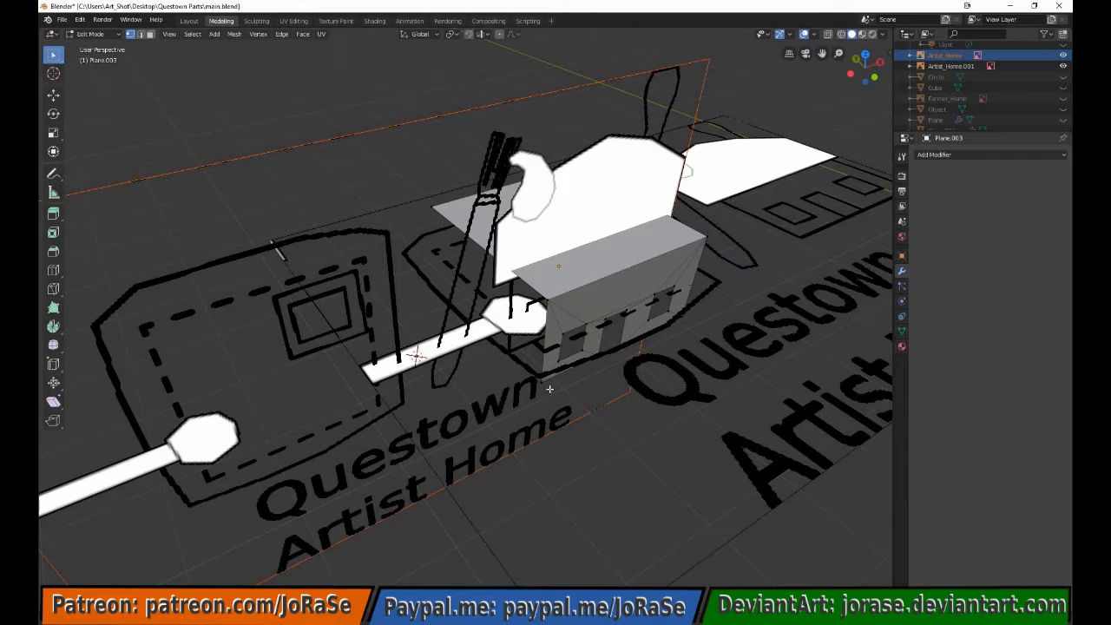
Select the whole front wall, duplicate it in place and rotate the copy 90° about Z
{"action": "key", "text": "b"}
{"action": "left_click_drag", "start_coordinate": [528, 282], "coordinate": [567, 318]}
{"action": "key", "text": "b"}
{"action": "left_click_drag", "start_coordinate": [690, 219], "coordinate": [727, 258]}
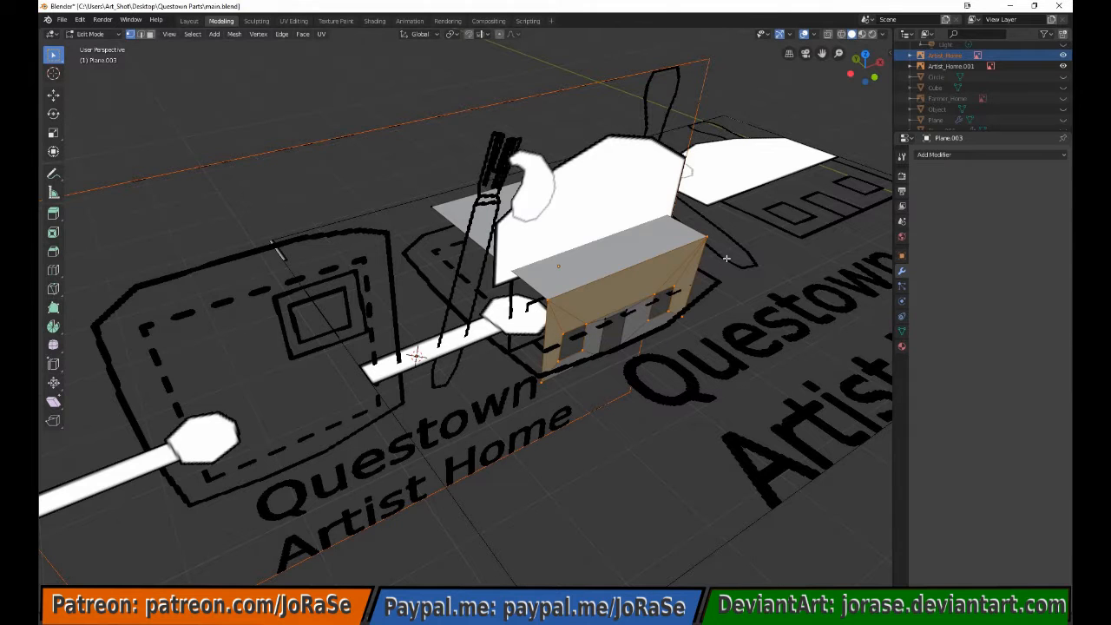
{"action": "key", "text": "shift+d"}
{"action": "key", "text": "Return"}
{"action": "key", "text": "r"}
{"action": "key", "text": "z"}
{"action": "key", "text": "9"}
{"action": "key", "text": "0"}
{"action": "key", "text": "Return"}
Move the rotated wall copy 0.834 m along X and along Y so it forms the house's right side
{"action": "middle_click_drag", "start_coordinate": [727, 258], "coordinate": [639, 133]}
{"action": "key", "text": "g"}
{"action": "key", "text": "x"}
{"action": "left_click", "coordinate": [677, 251]}
{"action": "key", "text": "g"}
{"action": "key", "text": "y"}
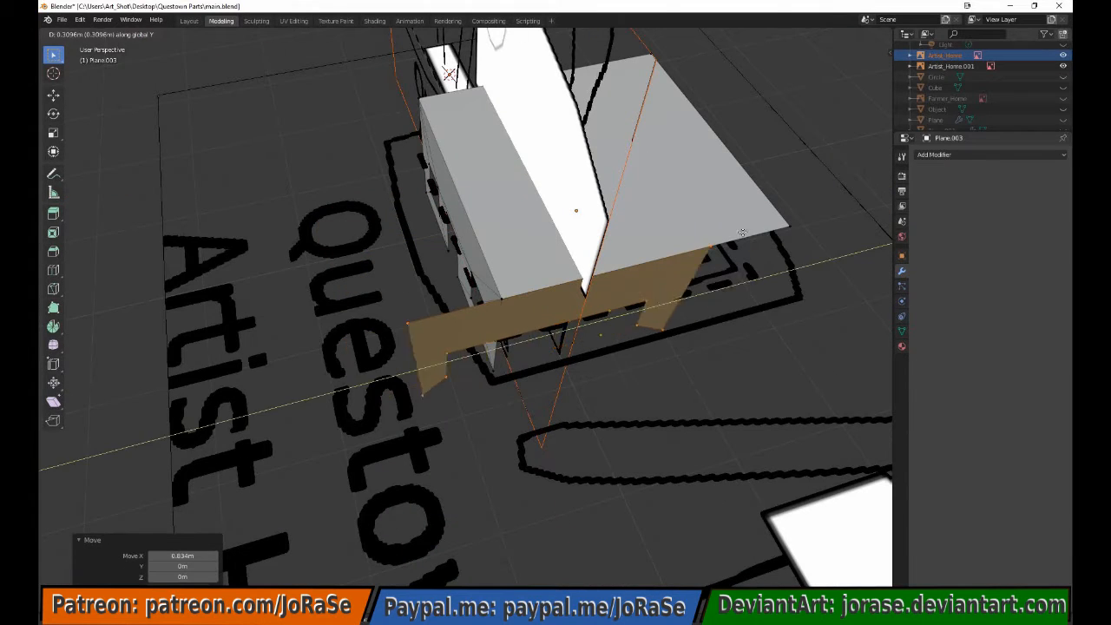
{"action": "left_click", "coordinate": [812, 233]}
Align the upper and lower vertices at the front-right wall corner in the top view
{"action": "middle_click_drag", "start_coordinate": [812, 233], "coordinate": [462, 384]}
{"action": "left_click", "coordinate": [480, 399]}
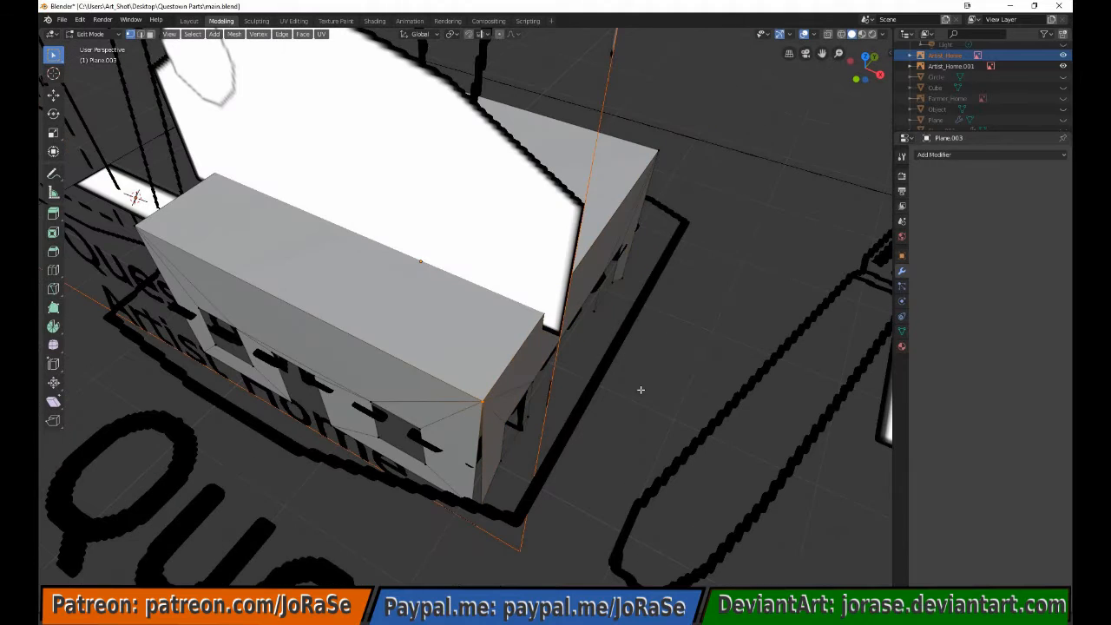
{"action": "left_click", "coordinate": [482, 497], "text": "shift"}
{"action": "key", "text": "KP_7"}
{"action": "key", "text": "z"}
{"action": "left_click", "coordinate": [419, 502]}
{"action": "key", "text": "g"}
{"action": "left_click", "coordinate": [608, 443]}
Reposition the bottom vertex at the front-right corner in the top view to close the walls' meeting point
{"action": "middle_click_drag", "start_coordinate": [608, 444], "coordinate": [461, 454]}
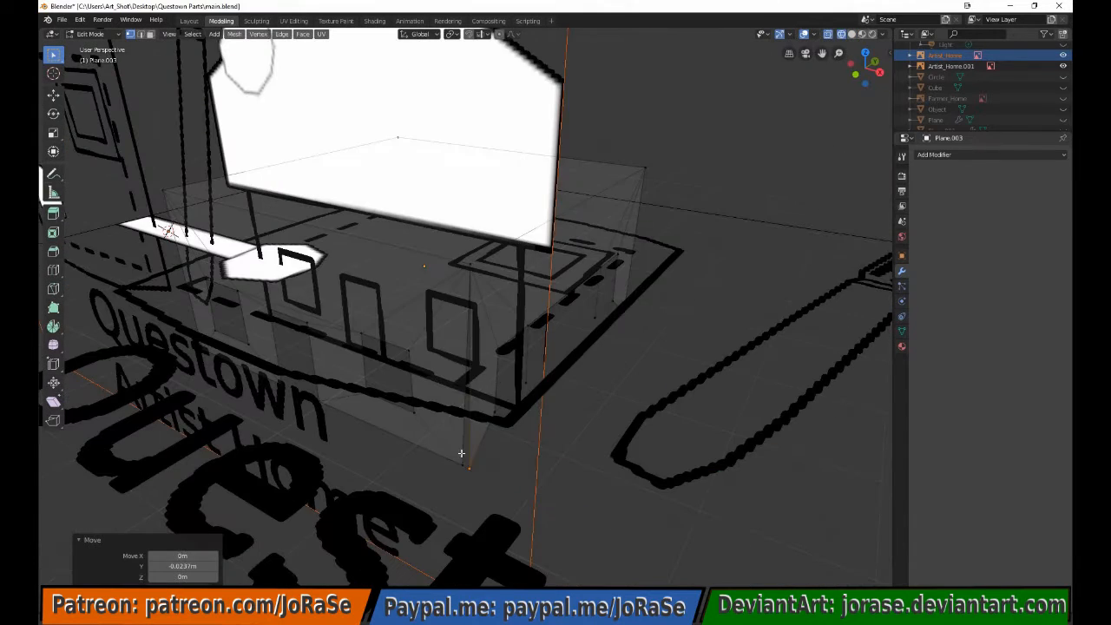
{"action": "left_click", "coordinate": [465, 484]}
{"action": "key", "text": "KP_7"}
{"action": "key", "text": "g"}
{"action": "left_click", "coordinate": [525, 477]}
Delete the leftover vertices of the rear window opening from the right side wall
{"action": "middle_click_drag", "start_coordinate": [524, 477], "coordinate": [495, 422]}
{"action": "left_click", "coordinate": [488, 521]}
{"action": "middle_click_drag", "start_coordinate": [591, 521], "coordinate": [523, 514]}
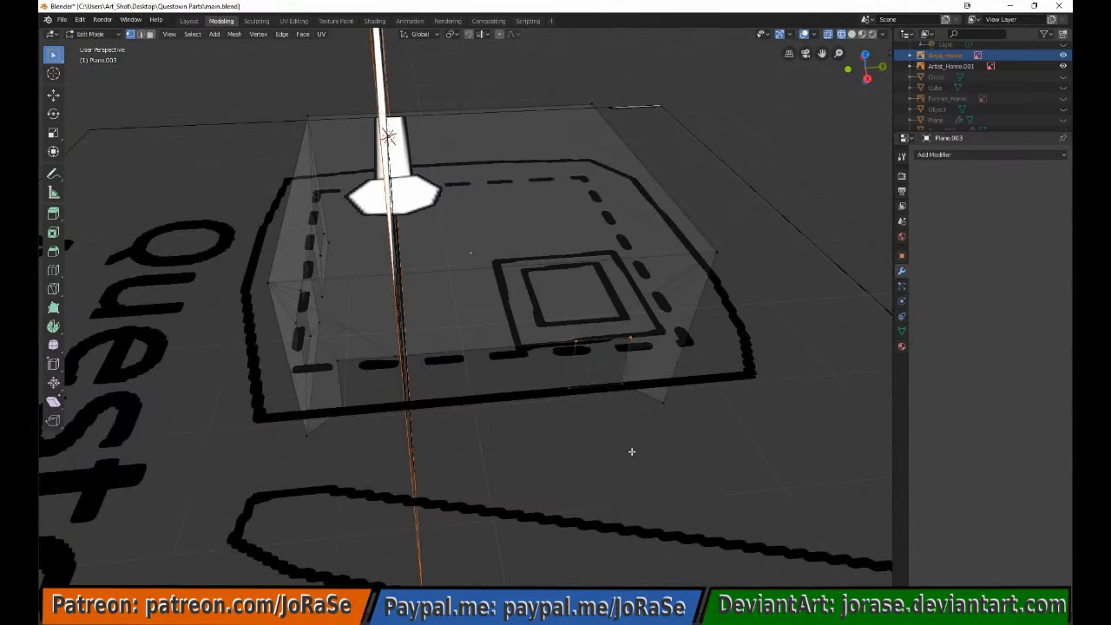
{"action": "key", "text": "x"}
Move the remaining window's vertices along Y toward the middle of the right side wall
{"action": "left_click", "coordinate": [337, 360]}
{"action": "left_click", "coordinate": [396, 357], "text": "shift"}
{"action": "key", "text": "g"}
{"action": "key", "text": "y"}
{"action": "left_click", "coordinate": [476, 441]}
Fill the right side wall's faces around its single window opening, undoing the unwanted last edits
{"action": "key", "text": "b"}
{"action": "left_click_drag", "start_coordinate": [442, 344], "coordinate": [469, 414]}
{"action": "key", "text": "f"}
{"action": "left_click", "coordinate": [269, 283]}
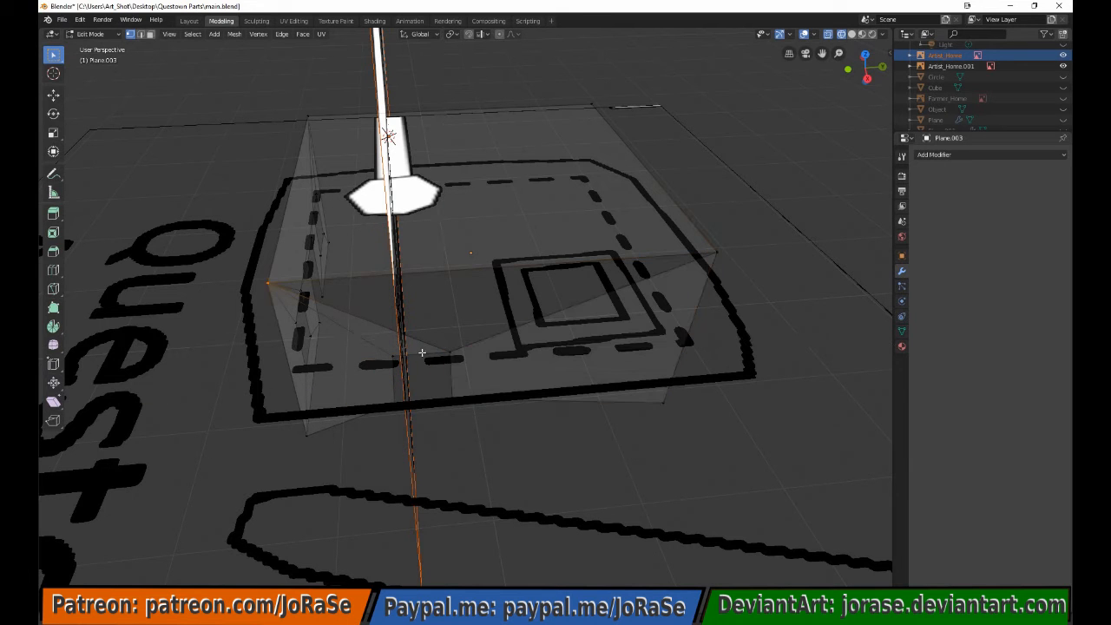
{"action": "key", "text": "x"}
{"action": "left_click", "coordinate": [469, 323]}
{"action": "left_click_drag", "start_coordinate": [378, 328], "coordinate": [567, 400]}
{"action": "key", "text": "ctrl+z"}
{"action": "key", "text": "ctrl+z"}
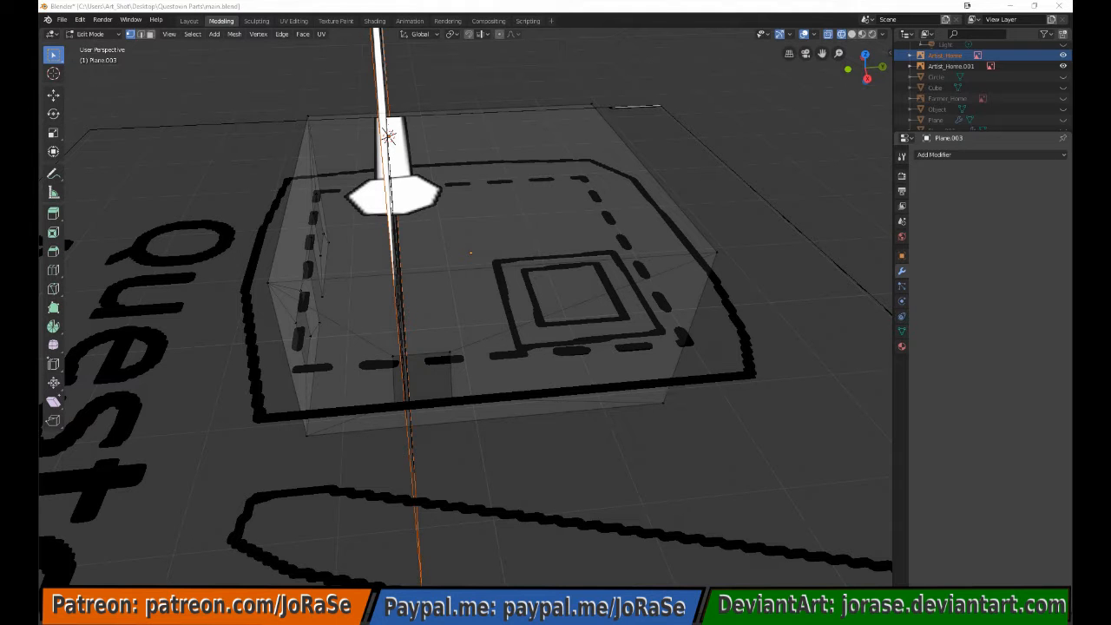
Select the front wall with its window and corner vertices, duplicate it and rotate the new copy 90° about Z
{"action": "middle_click_drag", "start_coordinate": [454, 302], "coordinate": [555, 299]}
{"action": "key", "text": "b"}
{"action": "left_click_drag", "start_coordinate": [178, 378], "coordinate": [375, 560]}
{"action": "key", "text": "b"}
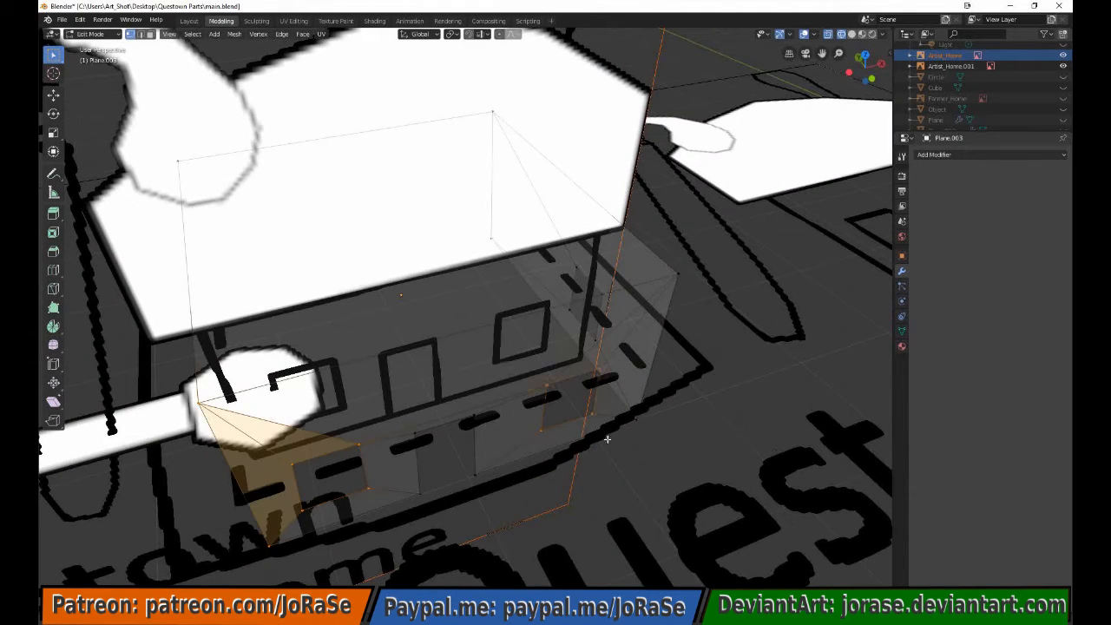
{"action": "left_click_drag", "start_coordinate": [608, 439], "coordinate": [661, 462]}
{"action": "key", "text": "shift+d"}
{"action": "key", "text": "Return"}
{"action": "key", "text": "r"}
{"action": "key", "text": "z"}
{"action": "key", "text": "9"}
{"action": "key", "text": "0"}
{"action": "key", "text": "Return"}
Move the second rotated wall copy to the left edge of the floor plan in the top view
{"action": "key", "text": "alt+z"}
{"action": "key", "text": "KP_7"}
{"action": "key", "text": "g"}
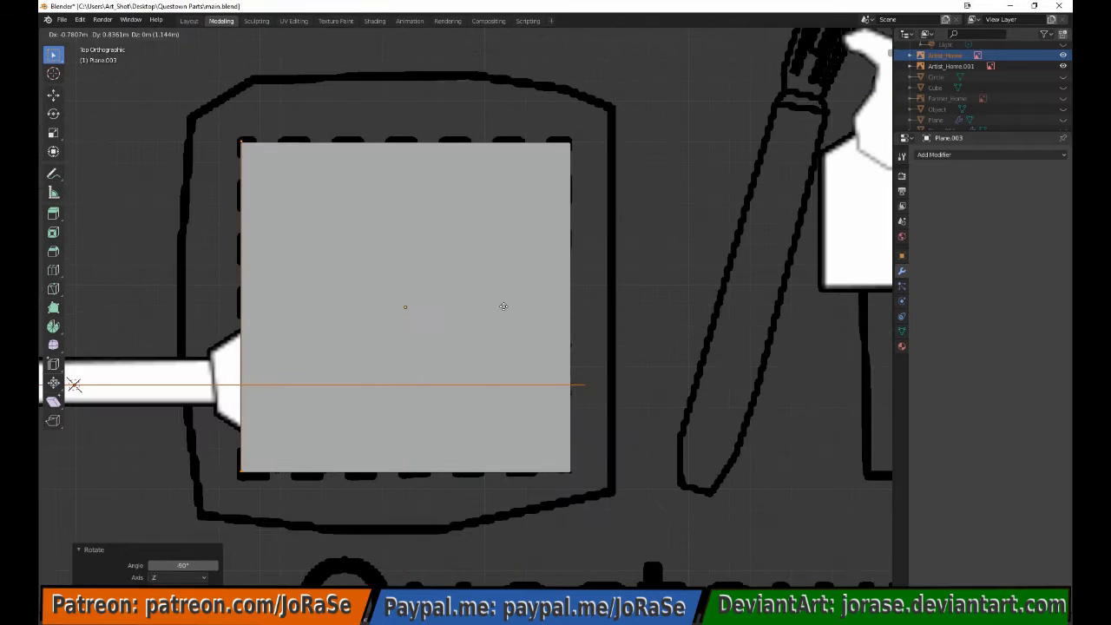
{"action": "left_click", "coordinate": [503, 308]}
Position the rotated left wall copy and merge its overlapping vertices with the front wall at the shared corner
{"action": "middle_click_drag", "start_coordinate": [504, 307], "coordinate": [435, 359]}
{"action": "left_click_drag", "start_coordinate": [358, 387], "coordinate": [384, 417]}
{"action": "key", "text": "alt+m"}
{"action": "left_click", "coordinate": [382, 431]}
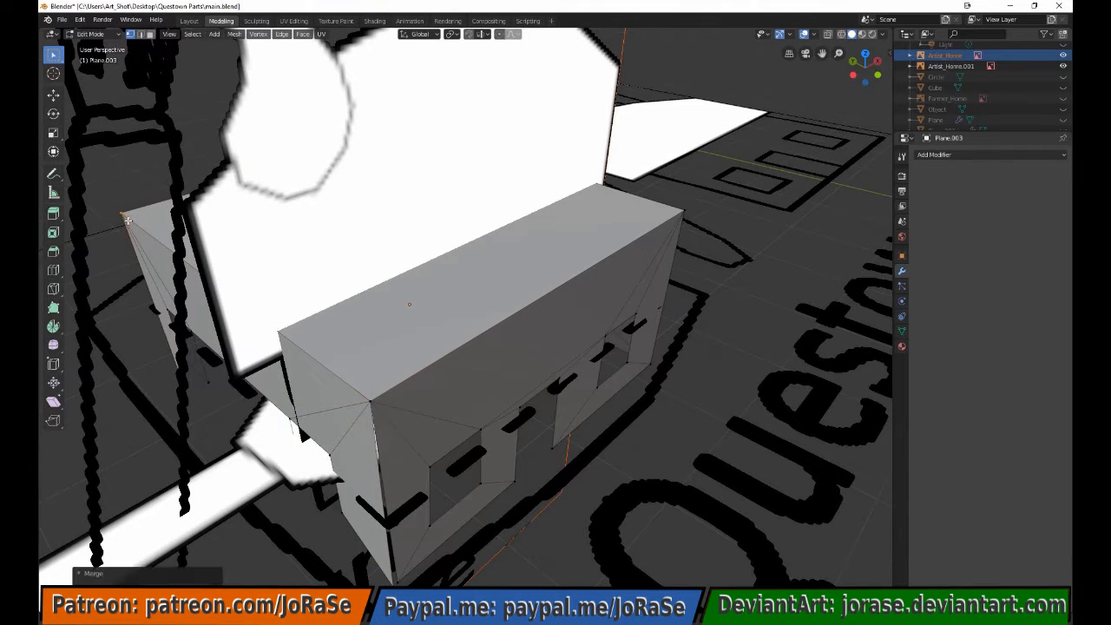
Select the front wall's vertices and flatten them along Y with a scale of 0
{"action": "key", "text": "alt+z"}
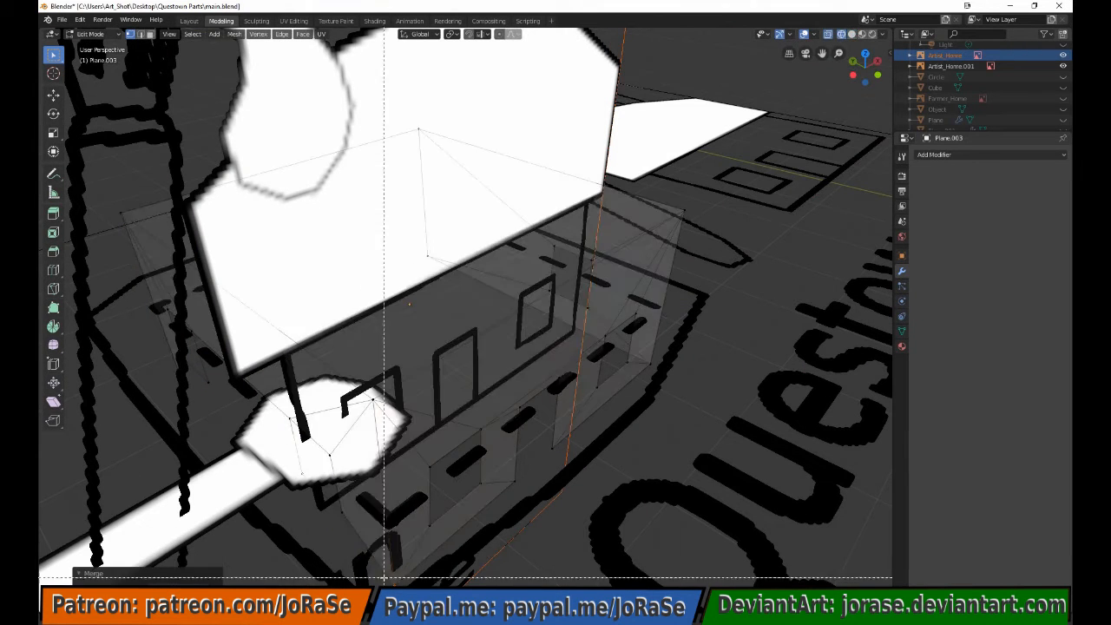
{"action": "key", "text": "n"}
{"action": "key", "text": "n"}
{"action": "middle_click_drag", "start_coordinate": [390, 414], "coordinate": [464, 404]}
{"action": "left_click_drag", "start_coordinate": [594, 143], "coordinate": [682, 542]}
{"action": "key", "text": "KP_3"}
{"action": "key", "text": "s"}
{"action": "key", "text": "y"}
{"action": "key", "text": "0"}
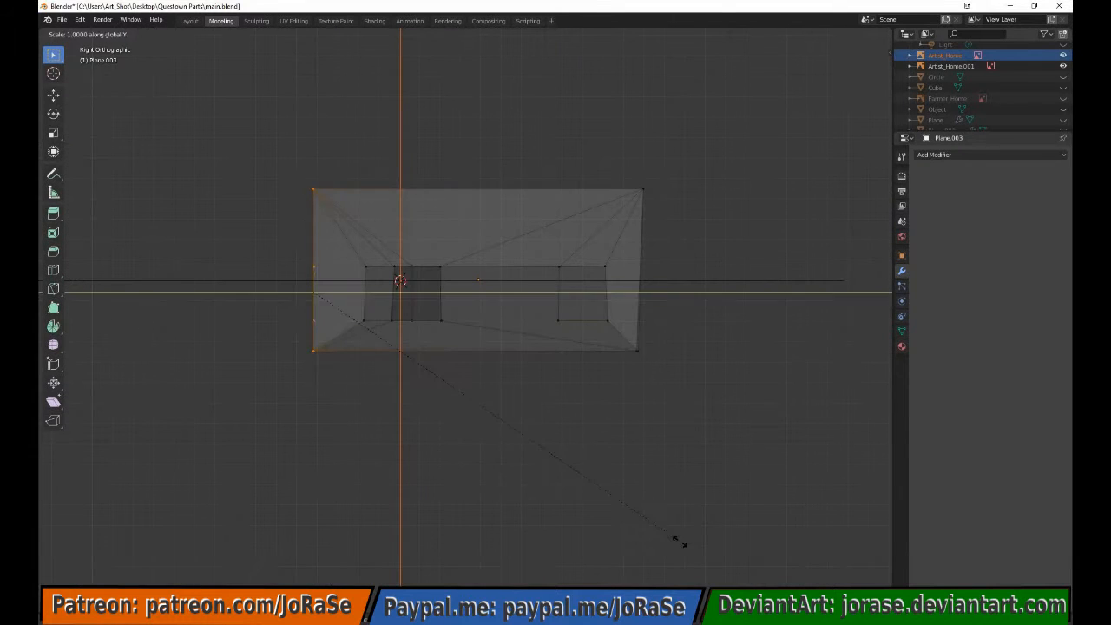
{"action": "key", "text": "Return"}
Flatten the right side wall's vertices along X with a scale of 0 and move them onto the front reference's wall line
{"action": "left_click_drag", "start_coordinate": [608, 152], "coordinate": [687, 406]}
{"action": "key", "text": "s"}
{"action": "key", "text": "x"}
{"action": "key", "text": "0"}
{"action": "key", "text": "Return"}
{"action": "key", "text": "KP_1"}
{"action": "key", "text": "g"}
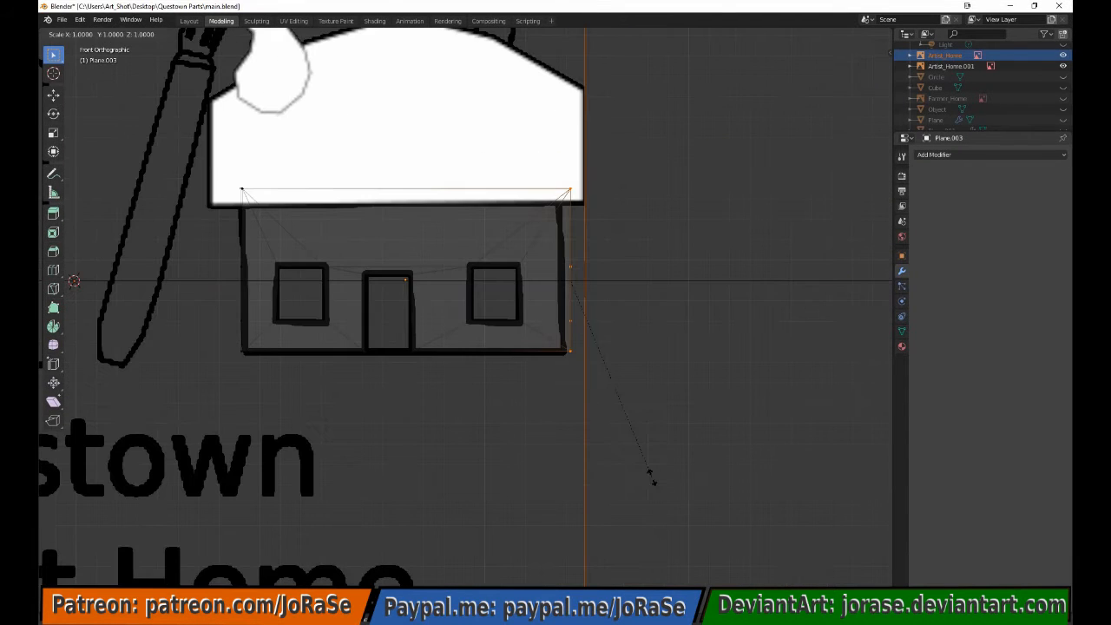
{"action": "key", "text": "x"}
{"action": "left_click", "coordinate": [653, 472]}
{"action": "left_click", "coordinate": [650, 469]}
Flatten the left side wall's vertices along X with a scale of 0 and move them to the reference's wall edge
{"action": "left_click_drag", "start_coordinate": [204, 160], "coordinate": [258, 380]}
{"action": "key", "text": "s"}
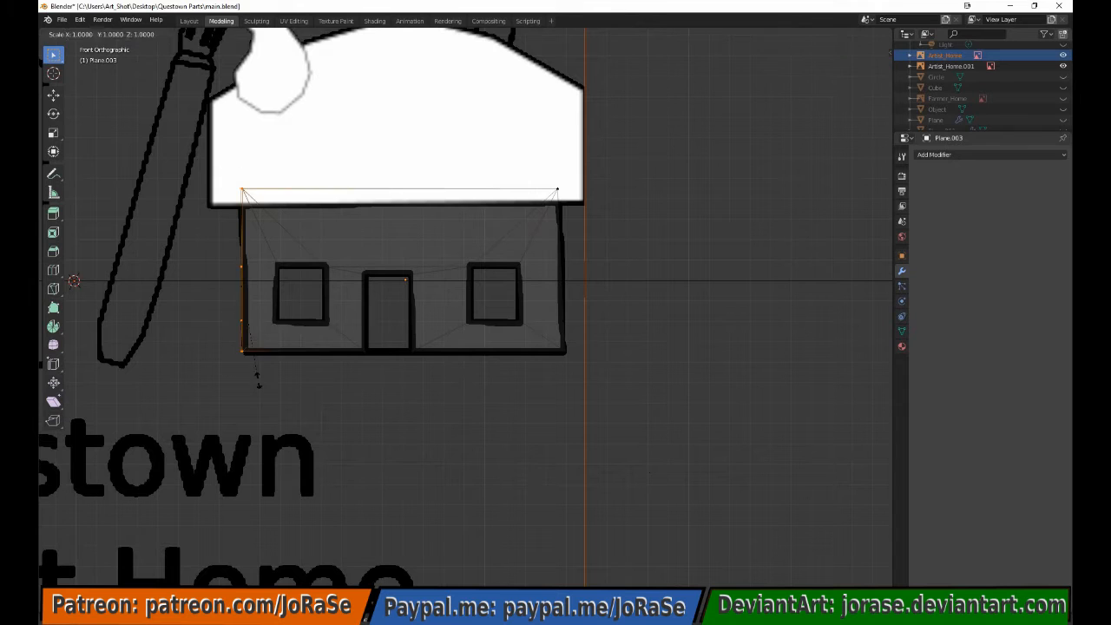
{"action": "key", "text": "x"}
{"action": "key", "text": "0"}
{"action": "key", "text": "Return"}
{"action": "key", "text": "g"}
{"action": "key", "text": "x"}
{"action": "left_click", "coordinate": [258, 382]}
Reshape the left side wall's windows by scaling their inner vertices along Y
{"action": "left_click_drag", "start_coordinate": [226, 340], "coordinate": [576, 373]}
{"action": "middle_click_drag", "start_coordinate": [374, 382], "coordinate": [556, 390]}
{"action": "key", "text": "b"}
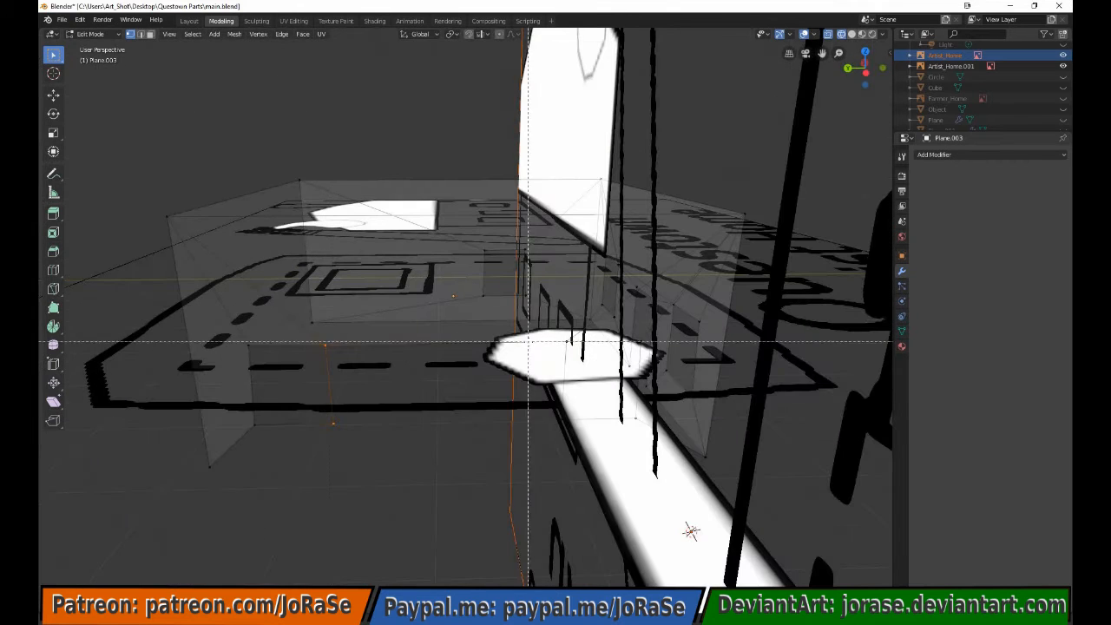
{"action": "left_click_drag", "start_coordinate": [315, 328], "coordinate": [566, 460]}
{"action": "key", "text": "s"}
{"action": "key", "text": "y"}
{"action": "left_click", "coordinate": [526, 439]}
Fill the left side wall's missing faces around its two window openings
{"action": "left_click_drag", "start_coordinate": [196, 445], "coordinate": [714, 479]}
{"action": "key", "text": "f"}
{"action": "left_click", "coordinate": [526, 445], "text": "alt"}
{"action": "key", "text": "f"}
{"action": "key", "text": "alt+a"}
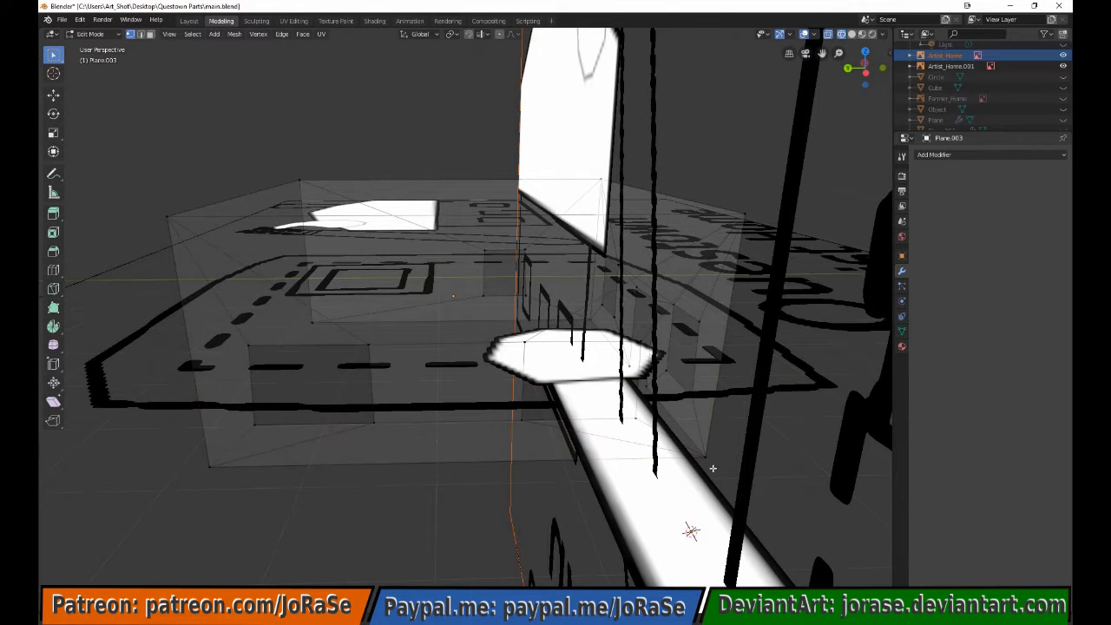
{"action": "key", "text": "alt+a"}
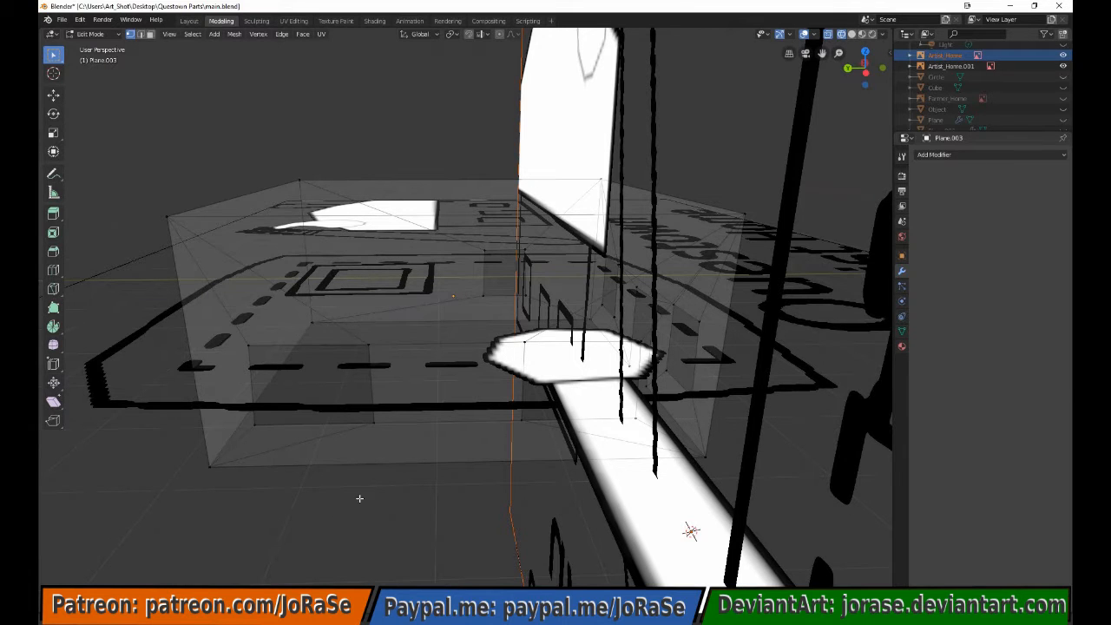
Extrude the left side wall's window edges inward along X to give the openings depth
{"action": "left_click_drag", "start_coordinate": [233, 331], "coordinate": [392, 429]}
{"action": "key", "text": "KP_7"}
{"action": "key", "text": "e"}
{"action": "key", "text": "x"}
{"action": "left_click", "coordinate": [407, 429]}
Extrude the right side wall's window edges and scale the new edges along X to form the opening's depth
{"action": "middle_click_drag", "start_coordinate": [407, 428], "coordinate": [498, 257]}
{"action": "key", "text": "b"}
{"action": "left_click_drag", "start_coordinate": [498, 258], "coordinate": [531, 331]}
{"action": "middle_click_drag", "start_coordinate": [531, 332], "coordinate": [317, 231]}
{"action": "key", "text": "KP_7"}
{"action": "key", "text": "e"}
{"action": "right_click", "coordinate": [460, 467]}
{"action": "key", "text": "s"}
{"action": "key", "text": "x"}
{"action": "left_click", "coordinate": [458, 466]}
Select the front wall's window and door opening edges and extrude them inward along Y
{"action": "key", "text": "KP_1"}
{"action": "key", "text": "alt+a"}
{"action": "key", "text": "b"}
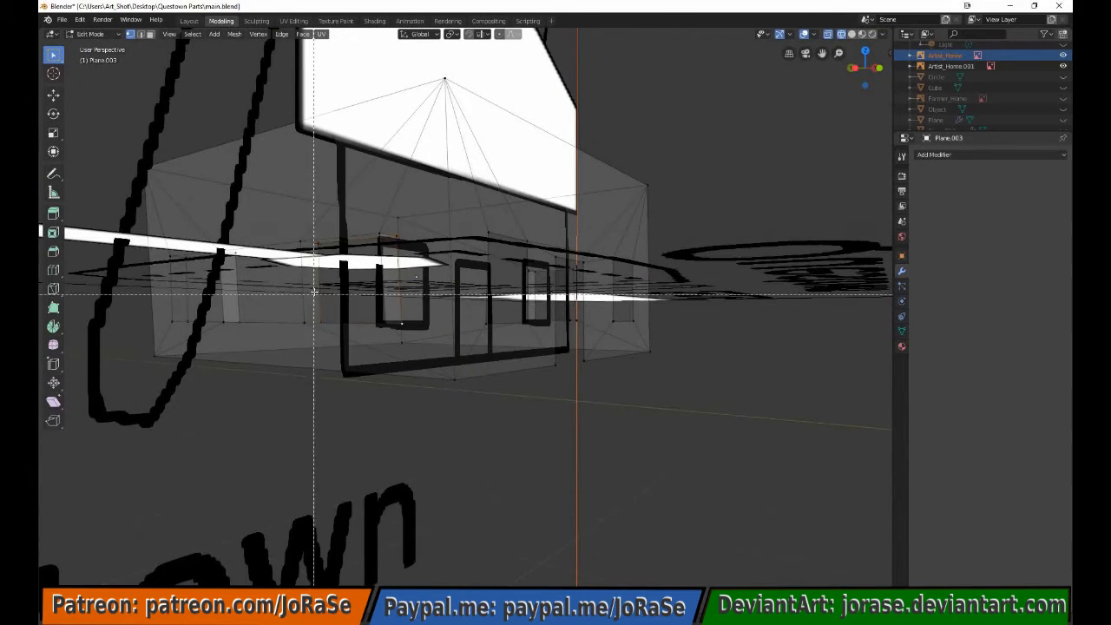
{"action": "left_click_drag", "start_coordinate": [315, 293], "coordinate": [404, 326]}
{"action": "middle_click_drag", "start_coordinate": [404, 325], "coordinate": [272, 253]}
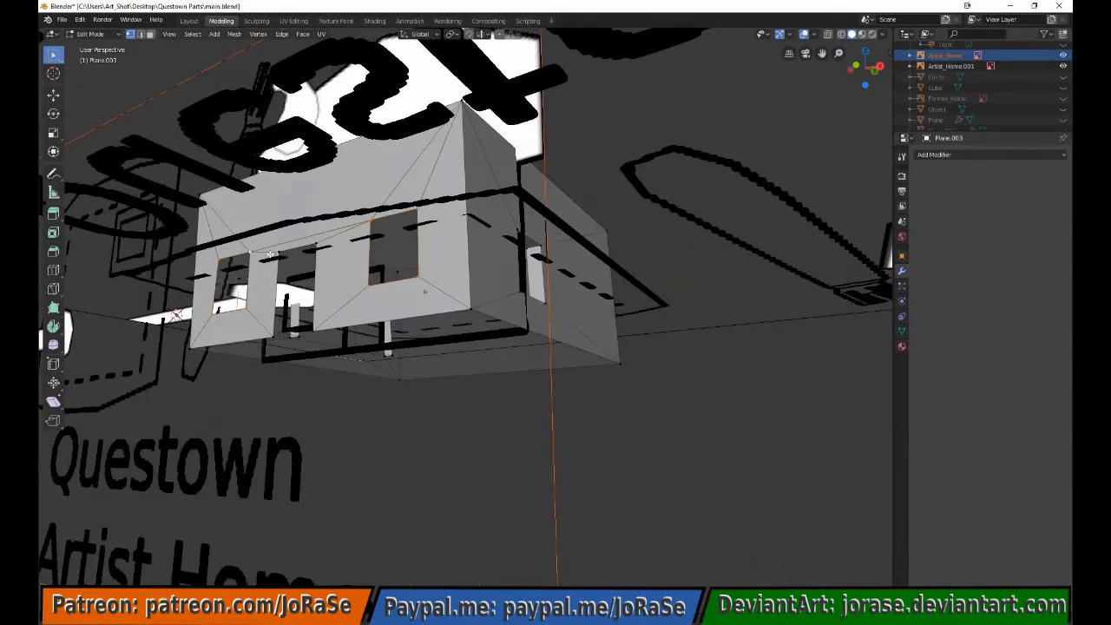
{"action": "key", "text": "KP_7"}
{"action": "key", "text": "alt+z"}
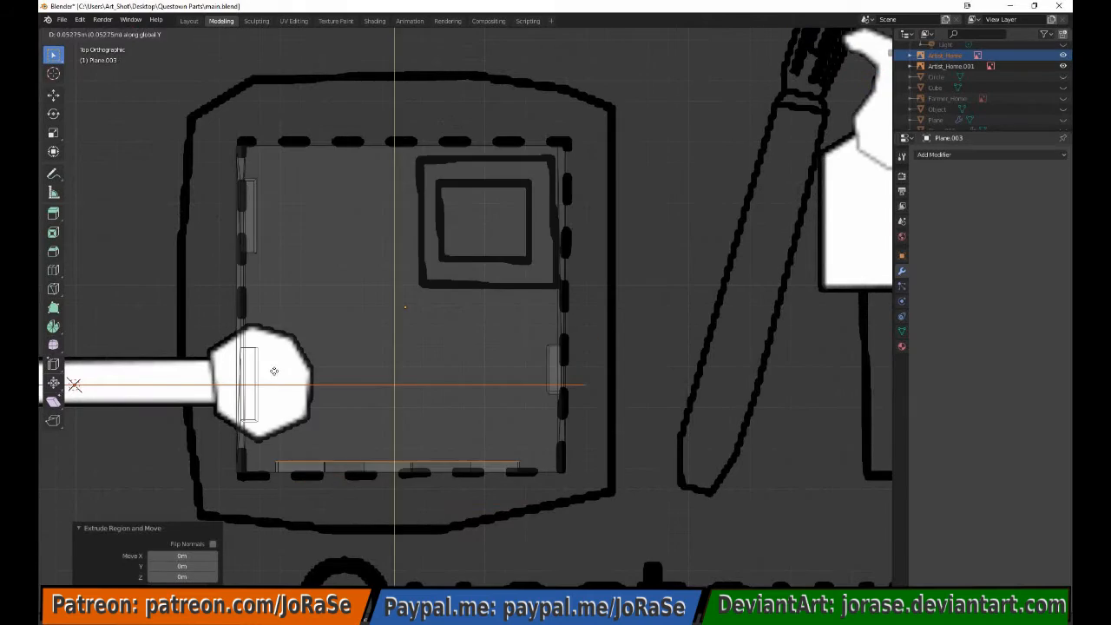
Delete the unneeded geometry from the extruded openings, working from the underside of the house
{"action": "middle_click_drag", "start_coordinate": [405, 308], "coordinate": [680, 282]}
{"action": "key", "text": "x"}
{"action": "left_click", "coordinate": [489, 403]}
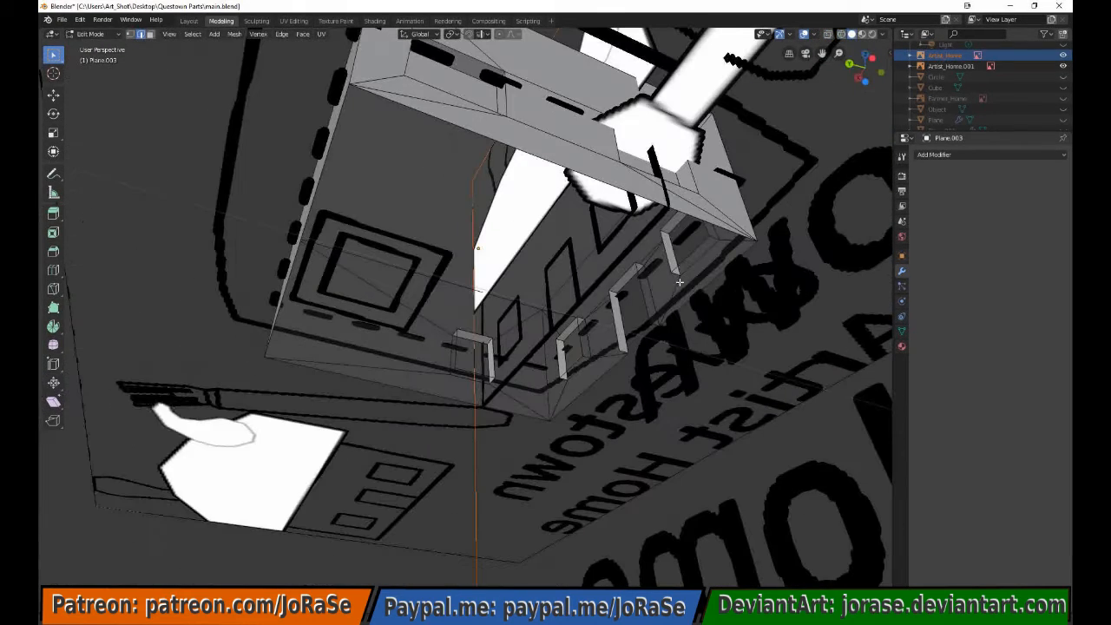
{"action": "left_click", "coordinate": [618, 325], "text": "alt"}
{"action": "middle_click_drag", "start_coordinate": [618, 324], "coordinate": [533, 371]}
{"action": "key", "text": "KP_3"}
{"action": "key", "text": "KP_1"}
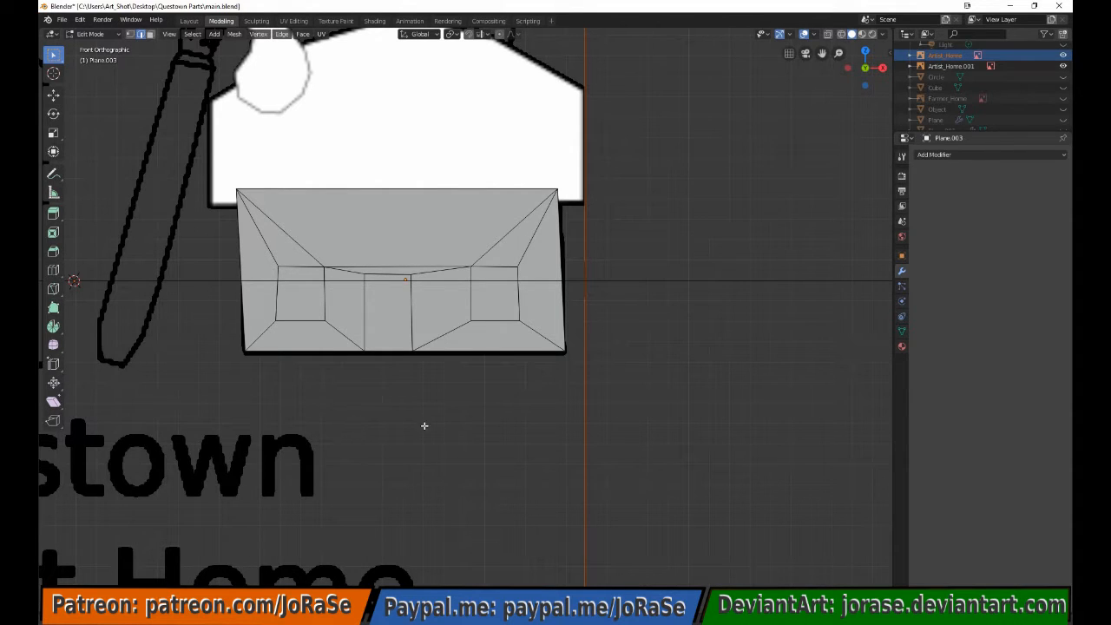
Add a 2 m plane for the roof and move it above the walls in the front view
{"action": "middle_click_drag", "start_coordinate": [425, 425], "coordinate": [465, 529], "text": "shift"}
{"action": "left_click", "coordinate": [214, 34]}
{"action": "left_click", "coordinate": [228, 47]}
{"action": "scroll", "coordinate": [266, 256], "scroll_direction": "down", "scroll_amount": 3}
{"action": "key", "text": "g"}
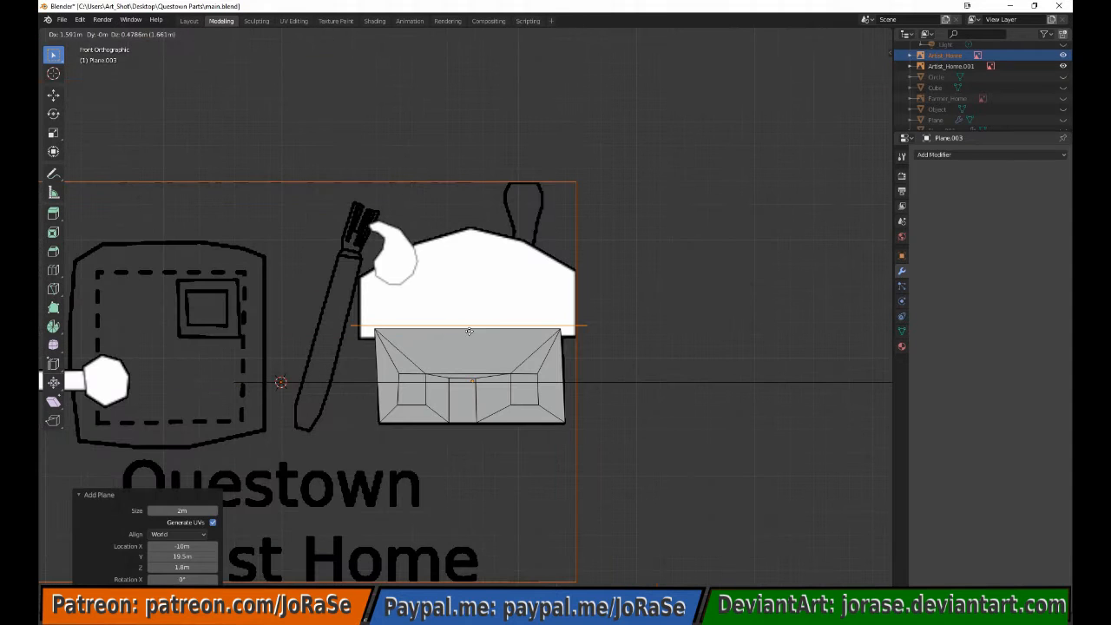
{"action": "left_click", "coordinate": [466, 335]}
Connect the roof plane's opposite corners with diagonal edges and delete its face
{"action": "middle_click_drag", "start_coordinate": [478, 380], "coordinate": [330, 217]}
{"action": "left_click_drag", "start_coordinate": [325, 212], "coordinate": [368, 251]}
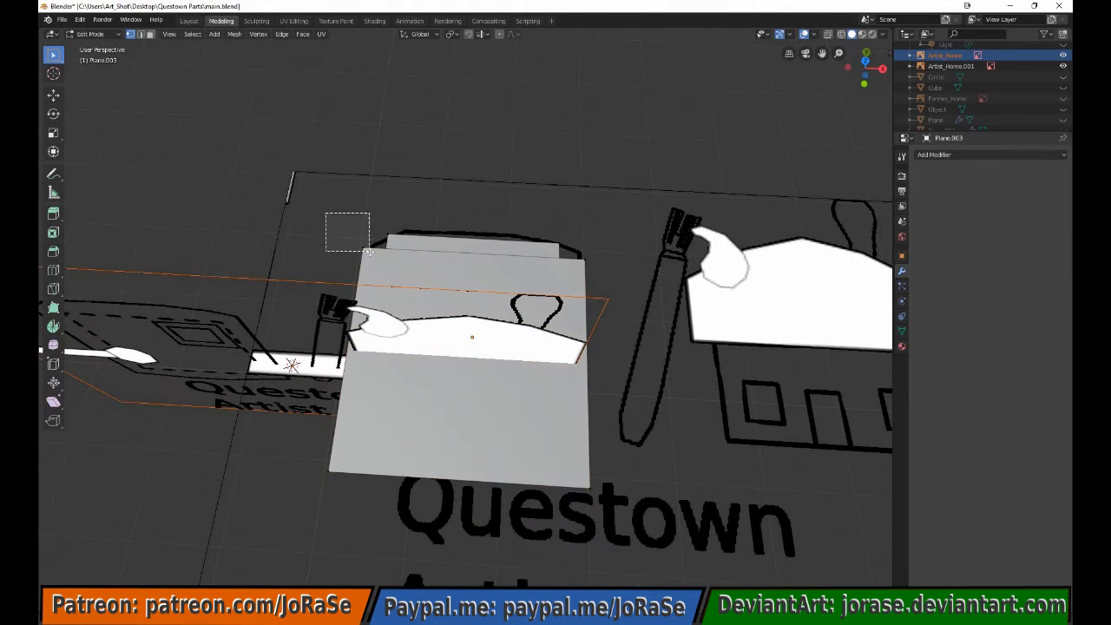
{"action": "left_click", "coordinate": [150, 35]}
{"action": "left_click", "coordinate": [460, 372]}
{"action": "key", "text": "x"}
{"action": "left_click", "coordinate": [460, 374]}
Subdivide the roof plane's diagonal edges to create a vertex at the center
{"action": "left_click", "coordinate": [140, 35]}
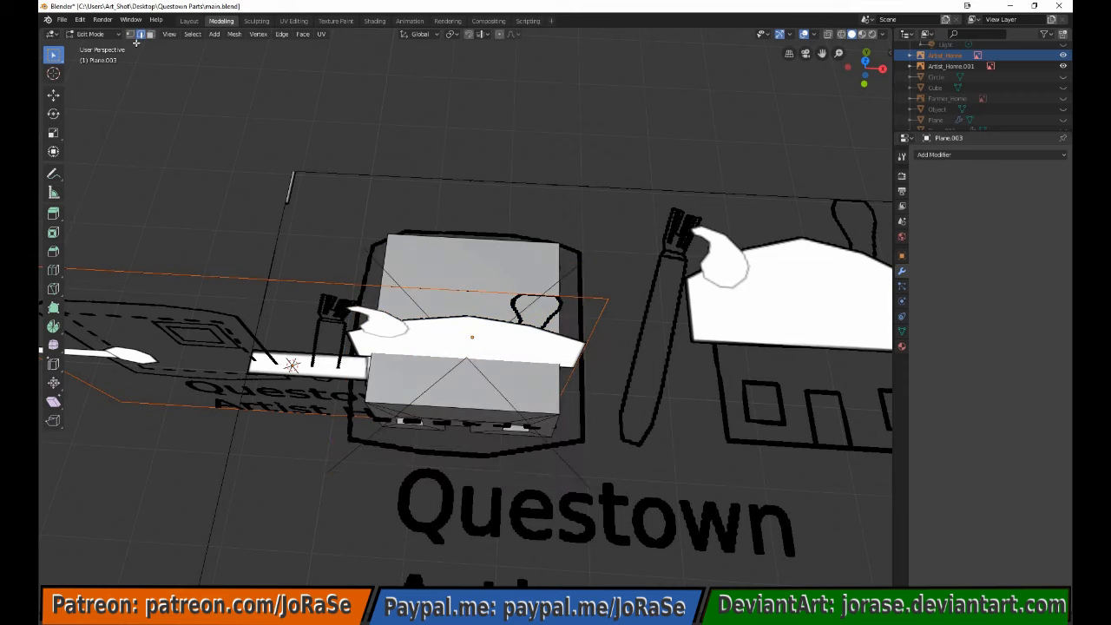
{"action": "middle_click_drag", "start_coordinate": [444, 328], "coordinate": [365, 261]}
{"action": "left_click", "coordinate": [282, 34]}
{"action": "left_click", "coordinate": [295, 90]}
{"action": "left_click_drag", "start_coordinate": [186, 276], "coordinate": [231, 411]}
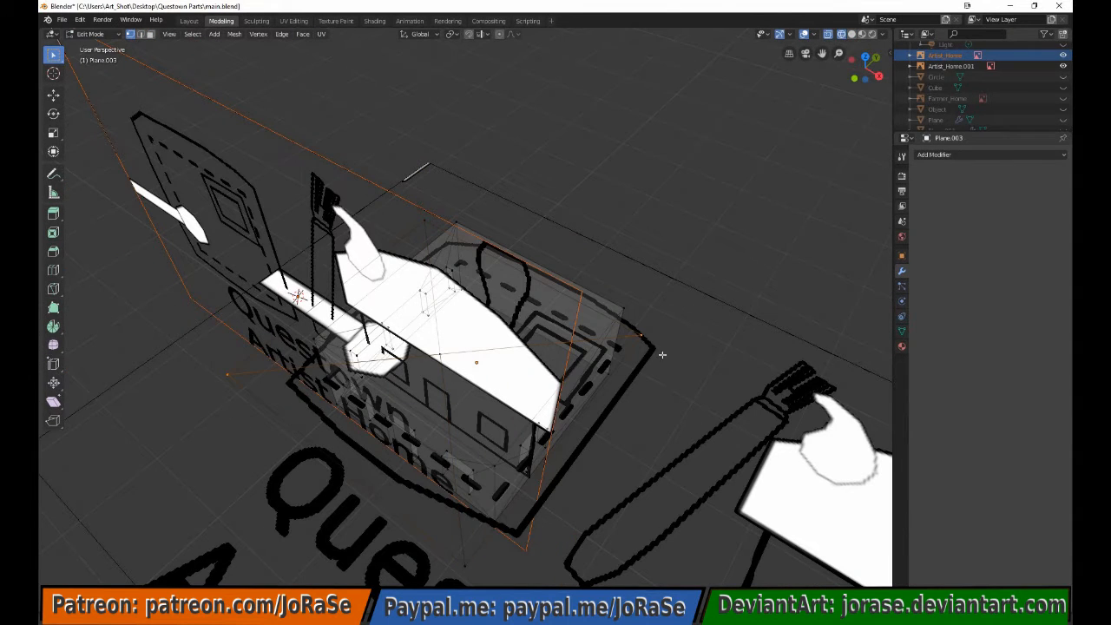
{"action": "left_click", "coordinate": [282, 34]}
{"action": "left_click", "coordinate": [292, 84]}
Raise the roof's center vertex along Z to the peak of the roof in the front reference
{"action": "left_click_drag", "start_coordinate": [424, 337], "coordinate": [458, 374]}
{"action": "key", "text": "g"}
{"action": "key", "text": "z"}
{"action": "left_click", "coordinate": [466, 318]}
{"action": "key", "text": "KP_1"}
{"action": "key", "text": "g"}
{"action": "key", "text": "z"}
{"action": "left_click", "coordinate": [464, 334]}
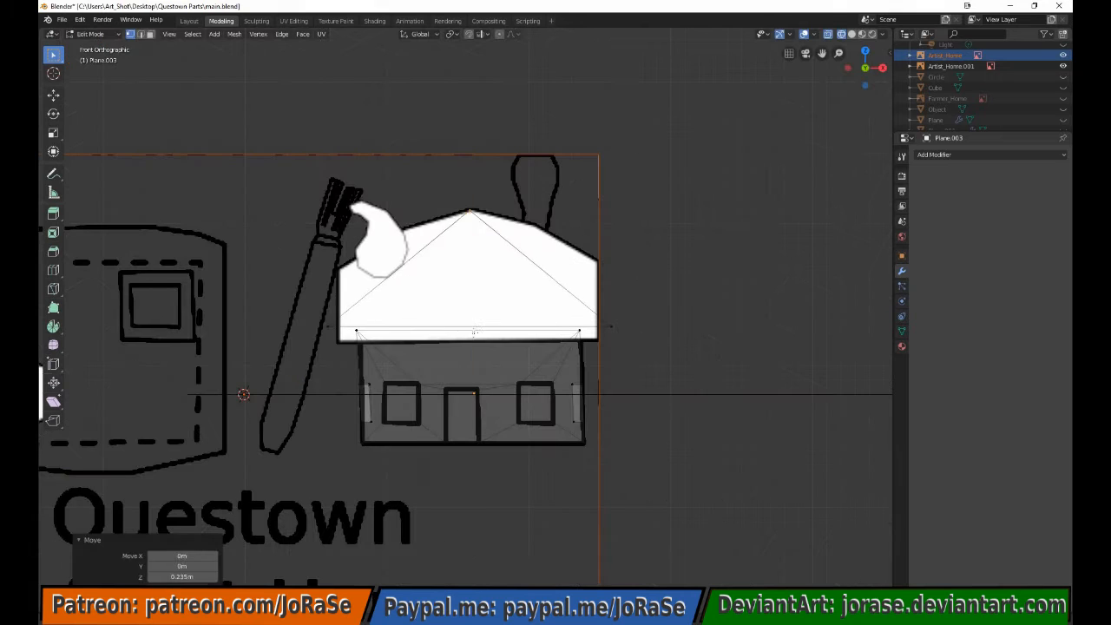
Raise the roof's corner vertices along Z and scale them to match the upper side corners of the reference roof
{"action": "left_click_drag", "start_coordinate": [312, 308], "coordinate": [344, 341]}
{"action": "key", "text": "g"}
{"action": "key", "text": "z"}
{"action": "left_click", "coordinate": [629, 301]}
{"action": "key", "text": "s"}
{"action": "left_click", "coordinate": [614, 329]}
{"action": "key", "text": "g"}
{"action": "key", "text": "z"}
{"action": "left_click", "coordinate": [617, 324]}
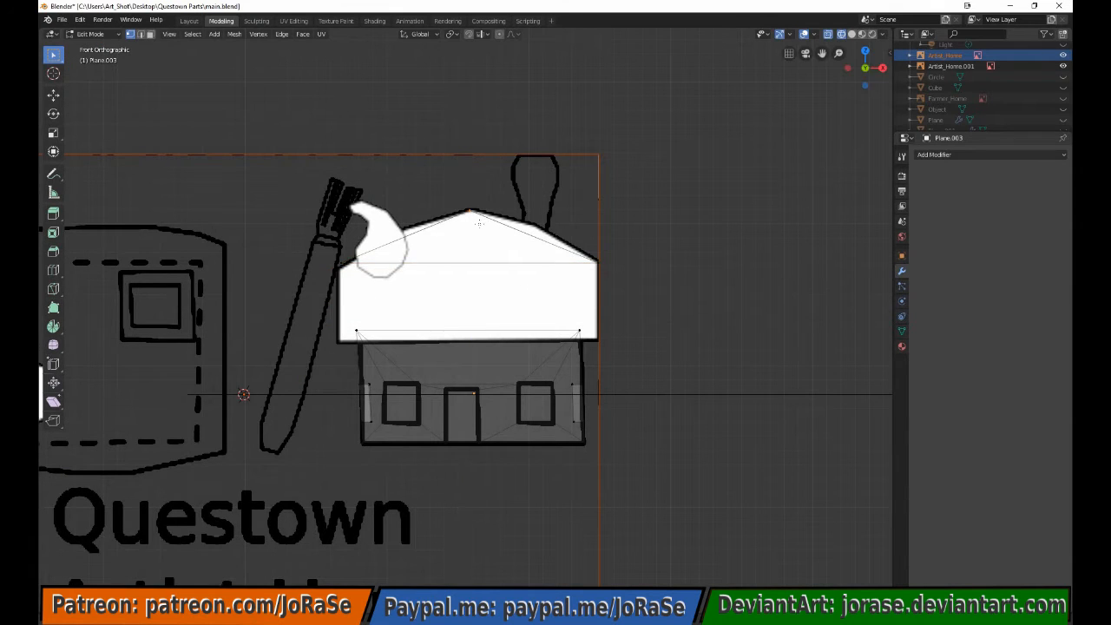
Subdivide the roof's sloping edges once and move the new middle vertices along Z to the bend in the reference roof
{"action": "middle_click_drag", "start_coordinate": [486, 217], "coordinate": [485, 271]}
{"action": "left_click", "coordinate": [282, 34]}
{"action": "left_click", "coordinate": [282, 34]}
{"action": "left_click", "coordinate": [293, 84]}
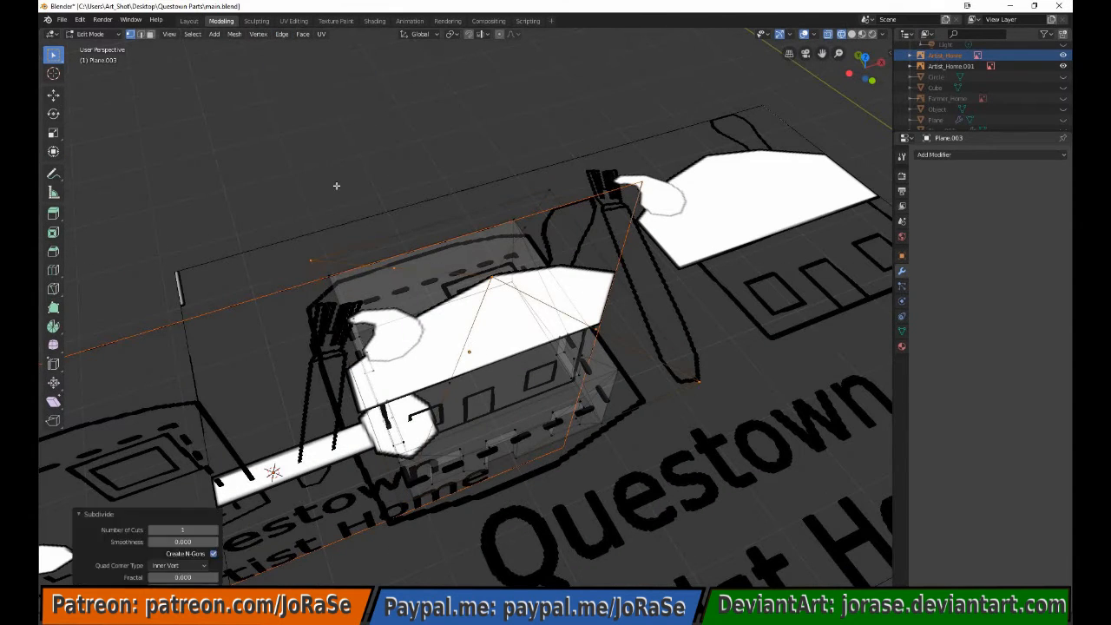
{"action": "key", "text": "KP_1"}
{"action": "left_click_drag", "start_coordinate": [518, 219], "coordinate": [549, 250]}
{"action": "key", "text": "g"}
{"action": "key", "text": "z"}
{"action": "left_click", "coordinate": [535, 230]}
Fill the roof's upper and lower faces between its sloping edges
{"action": "left_click_drag", "start_coordinate": [302, 205], "coordinate": [369, 259]}
{"action": "middle_click_drag", "start_coordinate": [369, 257], "coordinate": [645, 270]}
{"action": "left_click_drag", "start_coordinate": [476, 255], "coordinate": [497, 270]}
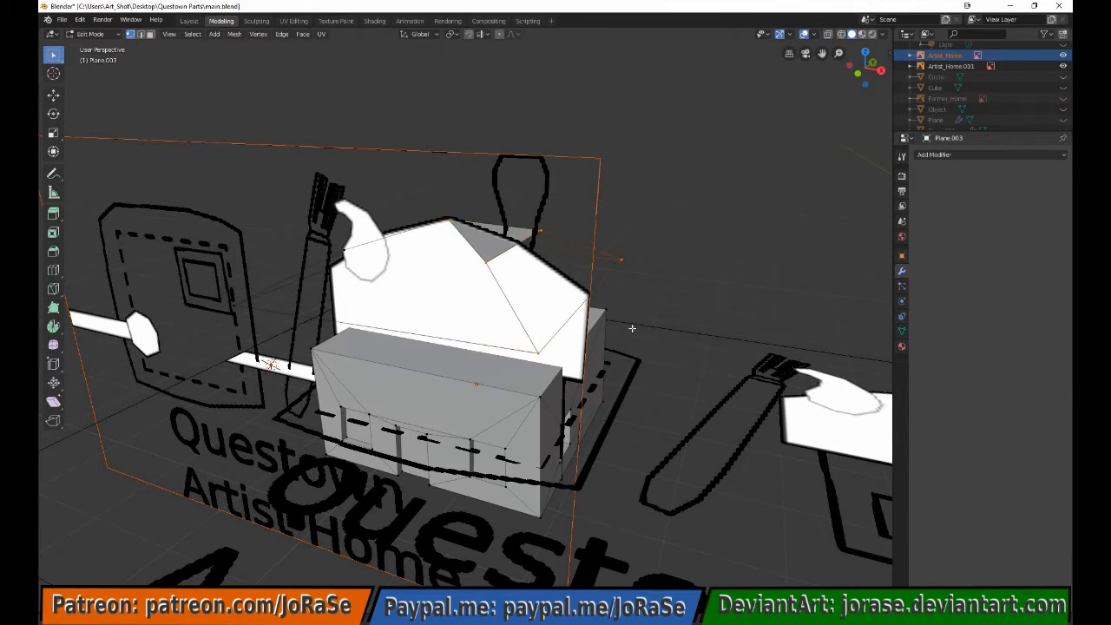
{"action": "middle_click_drag", "start_coordinate": [632, 328], "coordinate": [574, 318]}
{"action": "middle_click_drag", "start_coordinate": [245, 343], "coordinate": [573, 387]}
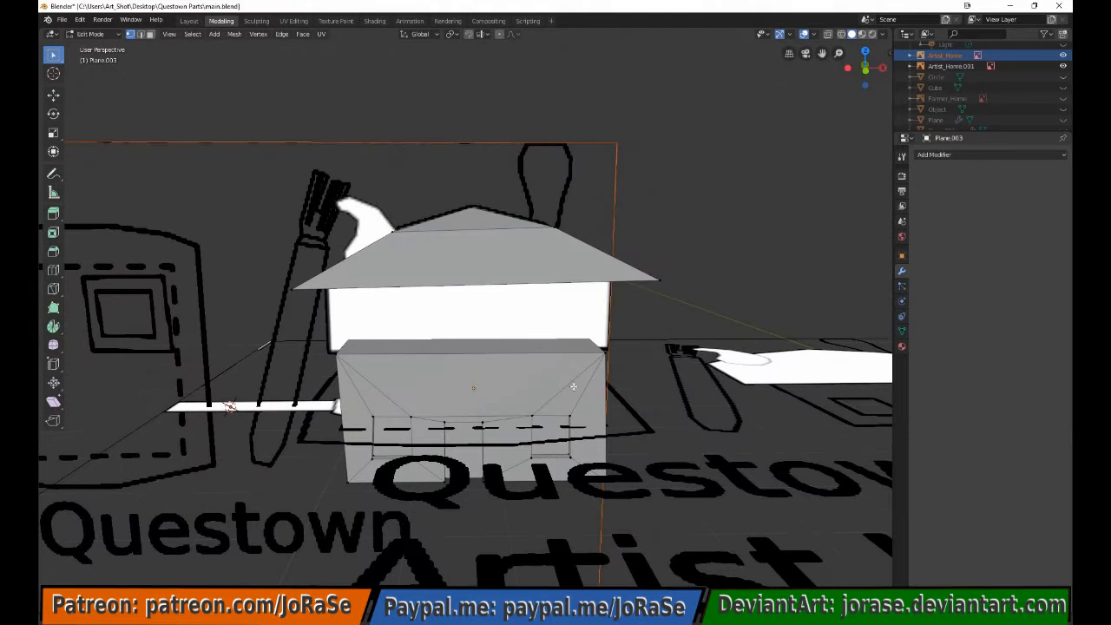
Select the whole roof and move it along Y to center it over the floor plan in the top view
{"action": "key", "text": "shift+z"}
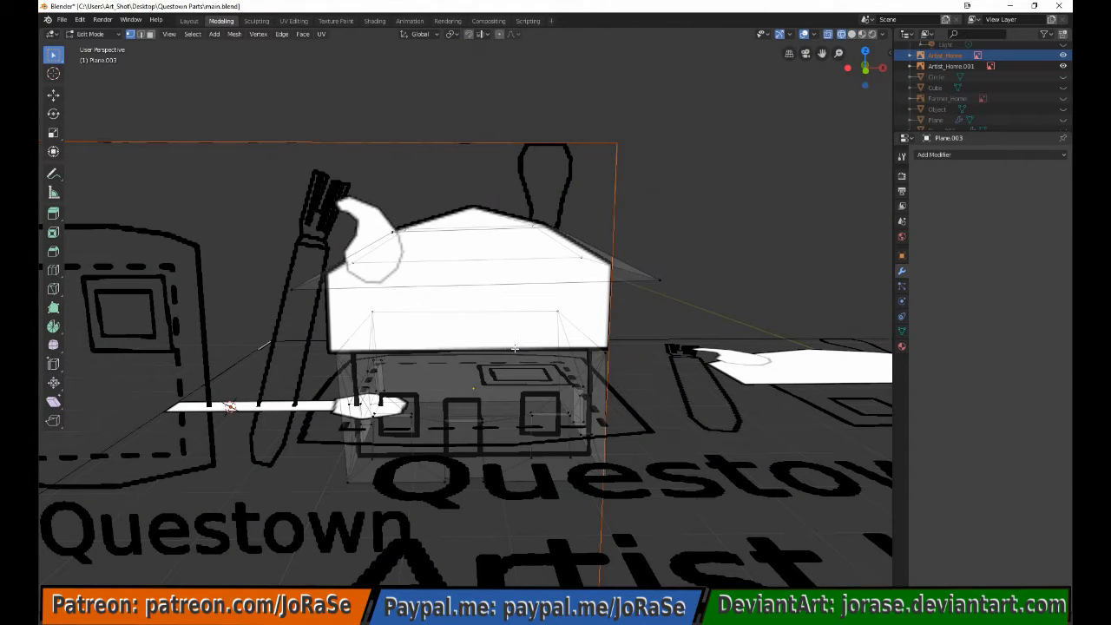
{"action": "key", "text": "b"}
{"action": "left_click_drag", "start_coordinate": [227, 180], "coordinate": [680, 301]}
{"action": "key", "text": "KP_3"}
{"action": "key", "text": "KP_7"}
{"action": "key", "text": "g"}
{"action": "key", "text": "y"}
{"action": "left_click", "coordinate": [737, 279]}
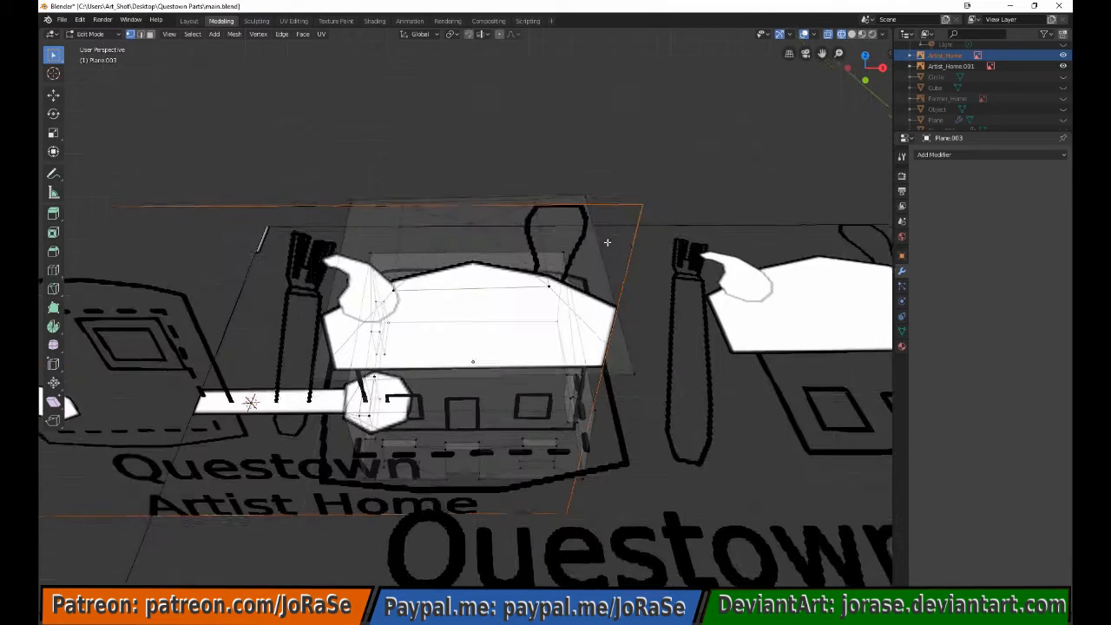
Extend the roof's lower edge outward and move its corner vertices to match the reference outline in the top view
{"action": "left_click", "coordinate": [628, 210]}
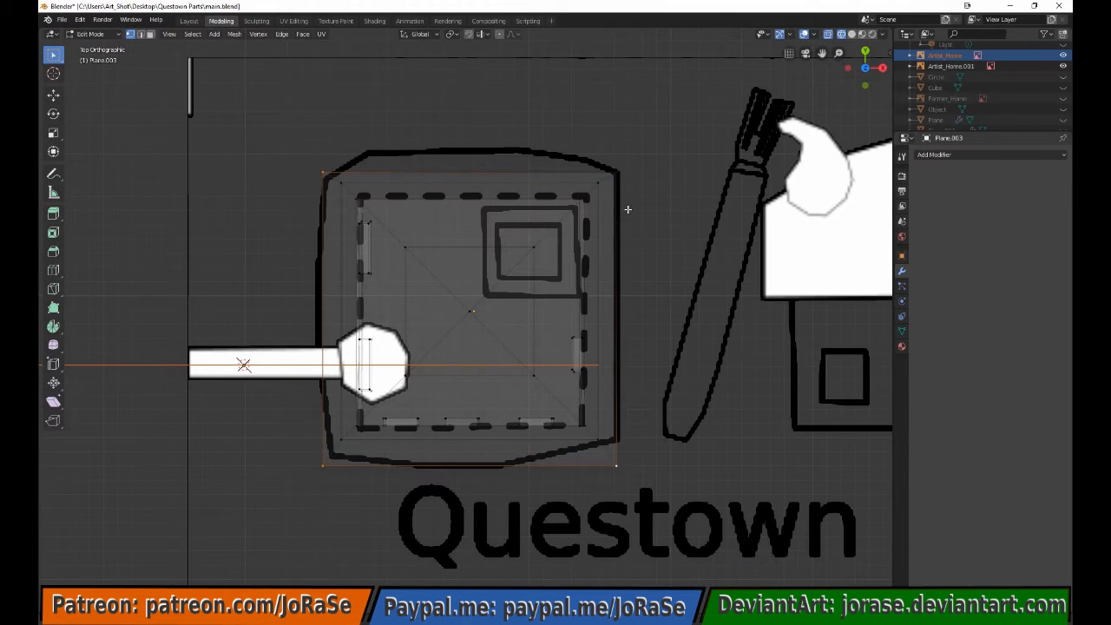
{"action": "key", "text": "g"}
{"action": "left_click", "coordinate": [638, 253]}
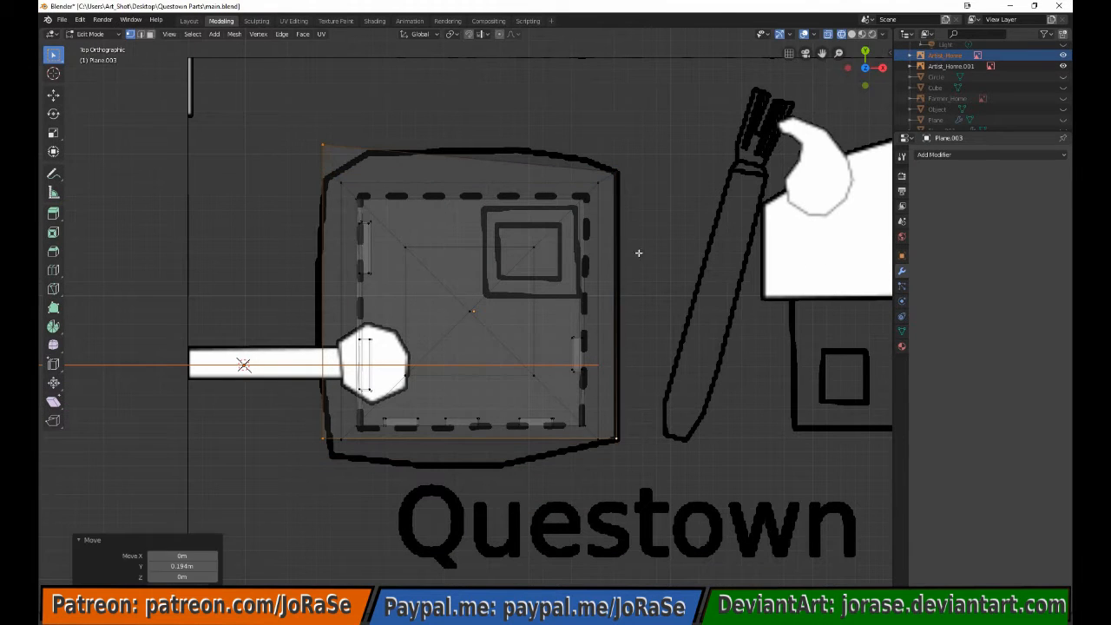
{"action": "key", "text": "g"}
{"action": "left_click", "coordinate": [645, 453]}
{"action": "key", "text": "g"}
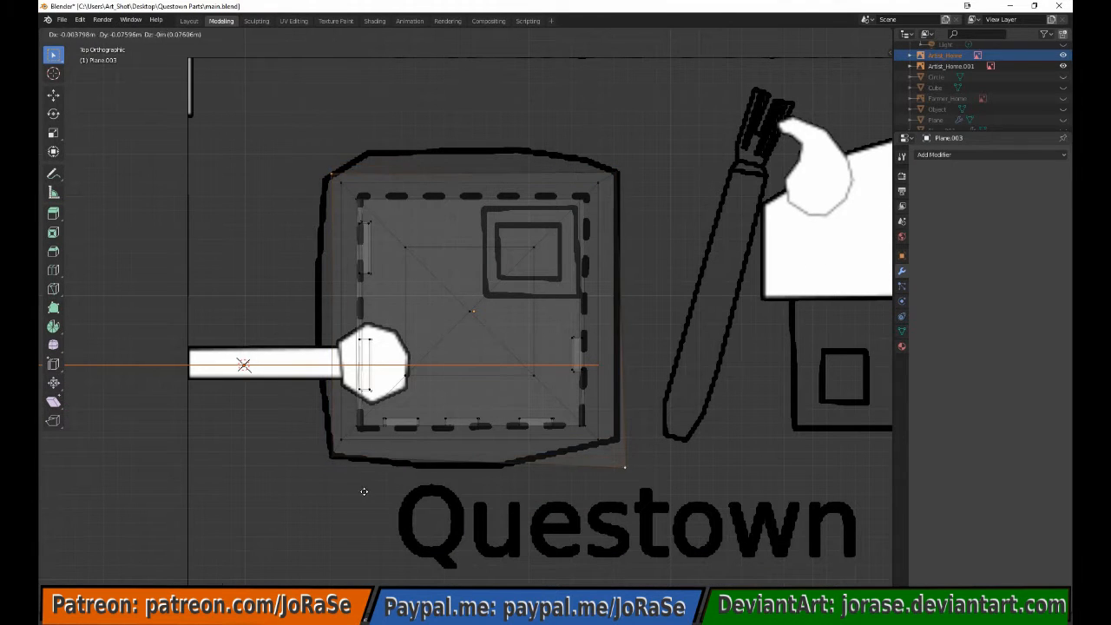
{"action": "left_click", "coordinate": [359, 498]}
Knife-cut two lines from the roof's peak to its back edge
{"action": "left_click", "coordinate": [290, 491]}
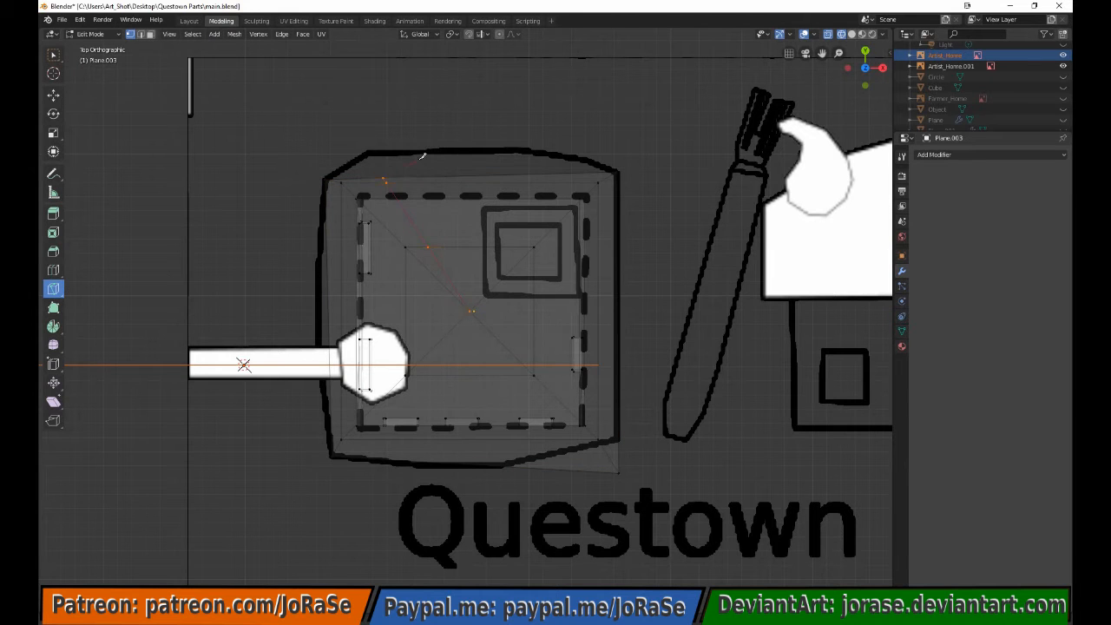
{"action": "key", "text": "Return"}
{"action": "middle_click_drag", "start_coordinate": [423, 157], "coordinate": [469, 122]}
{"action": "key", "text": "KP_7"}
{"action": "left_click", "coordinate": [470, 311]}
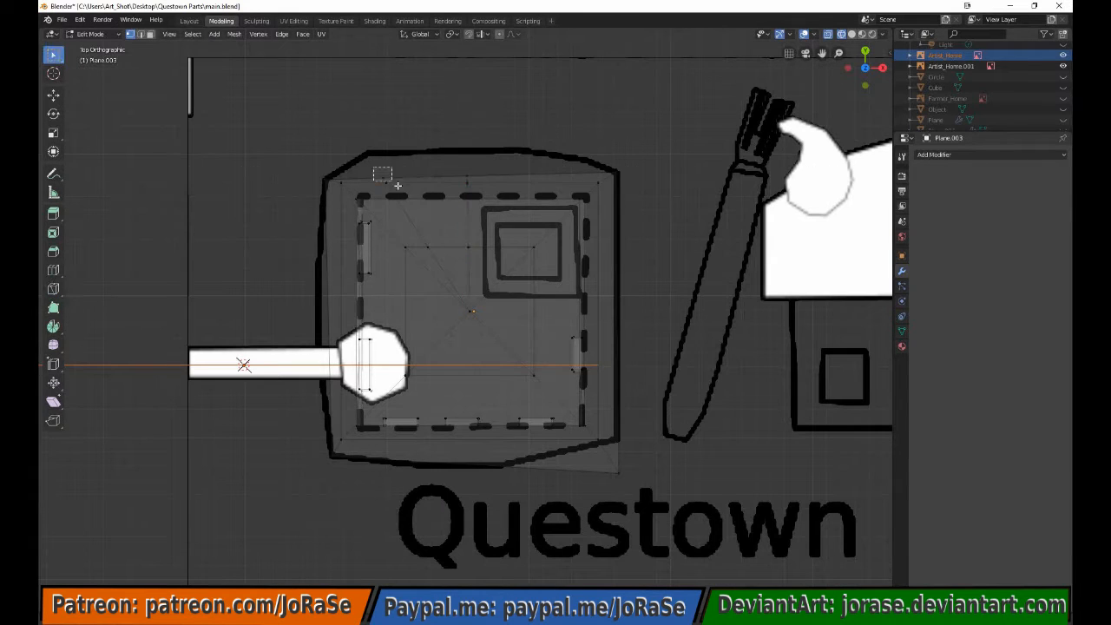
Move the vertices of the two new back-edge cuts outward to follow the curved reference outline
{"action": "left_click_drag", "start_coordinate": [397, 186], "coordinate": [401, 191]}
{"action": "key", "text": "g"}
{"action": "left_click", "coordinate": [389, 179]}
{"action": "left_click_drag", "start_coordinate": [455, 167], "coordinate": [479, 193]}
{"action": "key", "text": "g"}
{"action": "key", "text": "y"}
{"action": "left_click", "coordinate": [479, 179]}
{"action": "key", "text": "g"}
{"action": "key", "text": "y"}
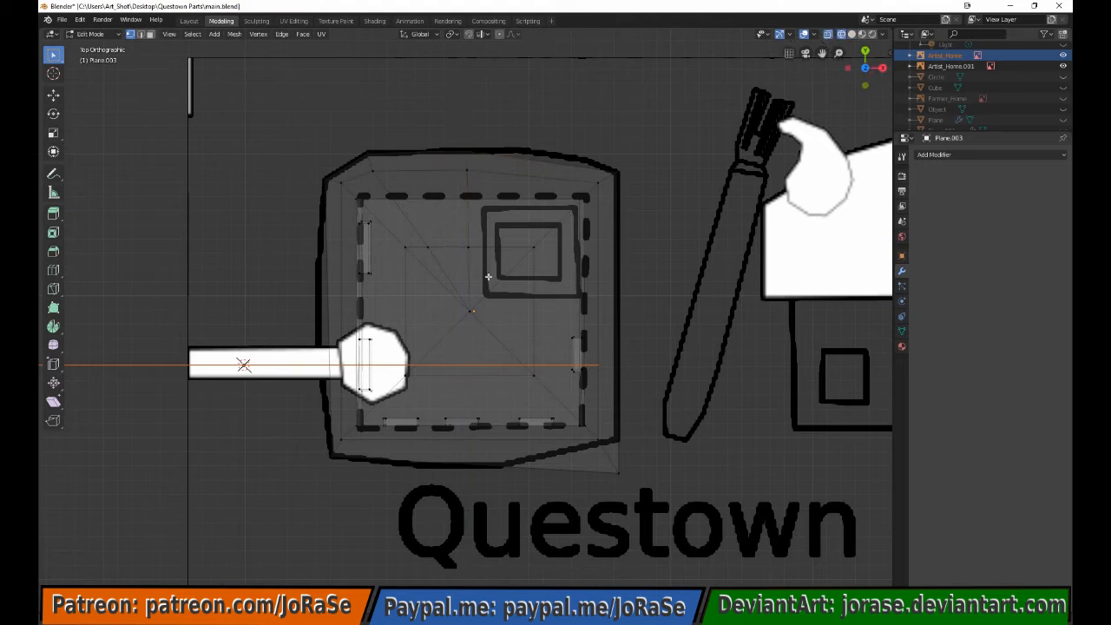
Knife-cut lines from the roof's peak to its back edge and left edge, and move the new back-edge vertex toward the reference outline
{"action": "key", "text": "alt+z"}
{"action": "middle_click_drag", "start_coordinate": [488, 277], "coordinate": [522, 252]}
{"action": "key", "text": "KP_7"}
{"action": "key", "text": "k"}
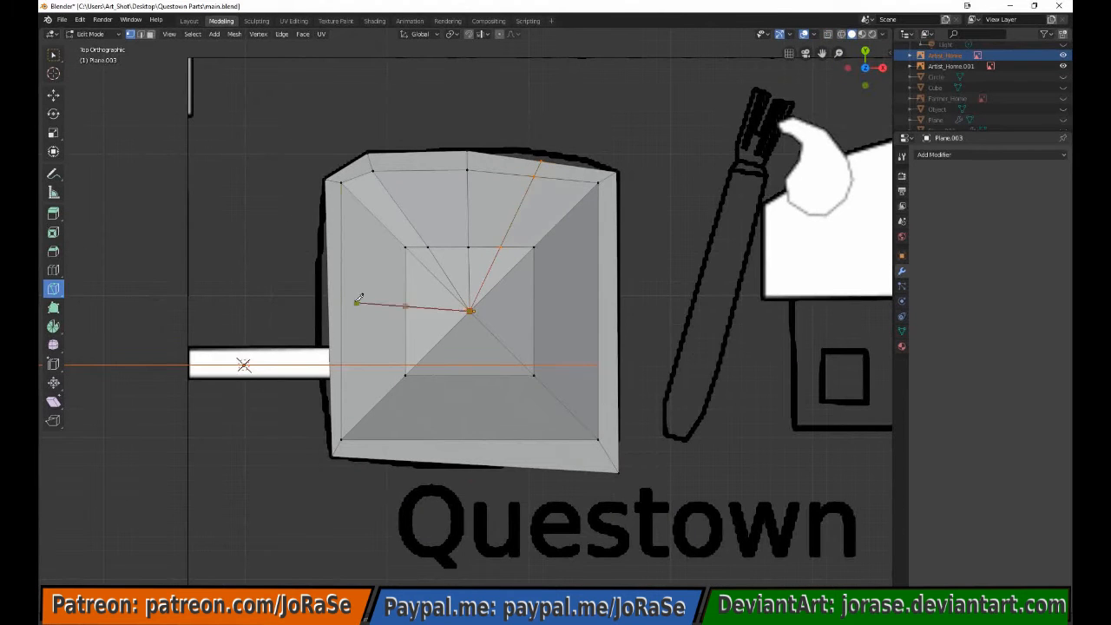
{"action": "key", "text": "g"}
{"action": "left_click", "coordinate": [564, 191]}
Move the new cut vertices on the roof's left edge outward to the reference outline in the top view
{"action": "key", "text": "b"}
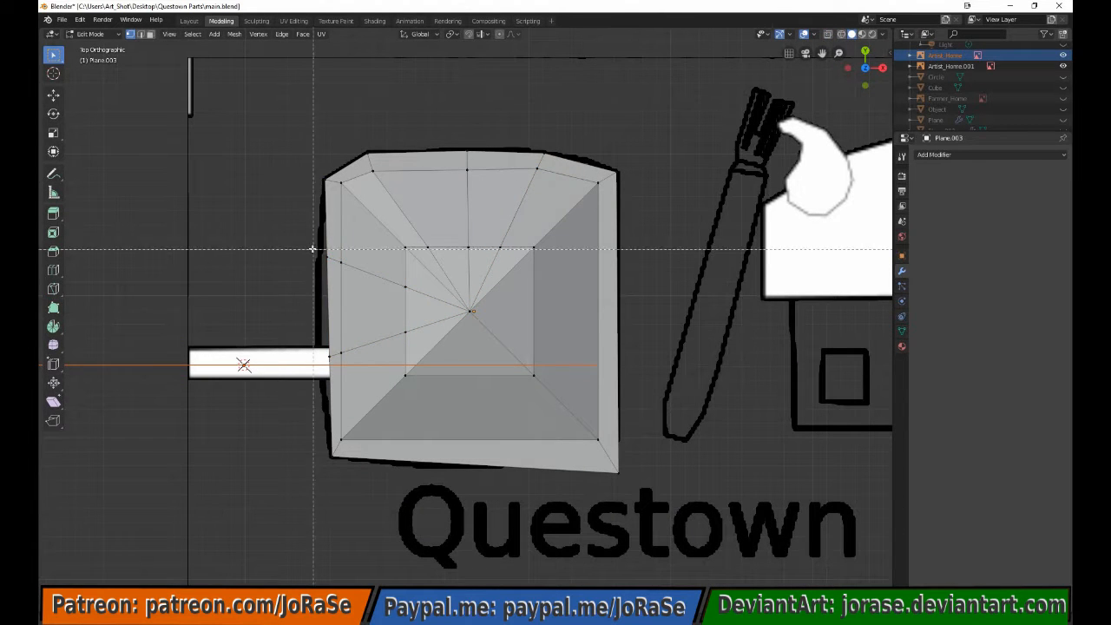
{"action": "left_click_drag", "start_coordinate": [315, 249], "coordinate": [359, 366]}
{"action": "key", "text": "g"}
{"action": "left_click", "coordinate": [350, 365]}
{"action": "key", "text": "alt+a"}
Move the roof's front-right corner vertices, outer and inner, inward to match the reference outline
{"action": "key", "text": "shift+z"}
{"action": "left_click_drag", "start_coordinate": [588, 430], "coordinate": [629, 483]}
{"action": "key", "text": "g"}
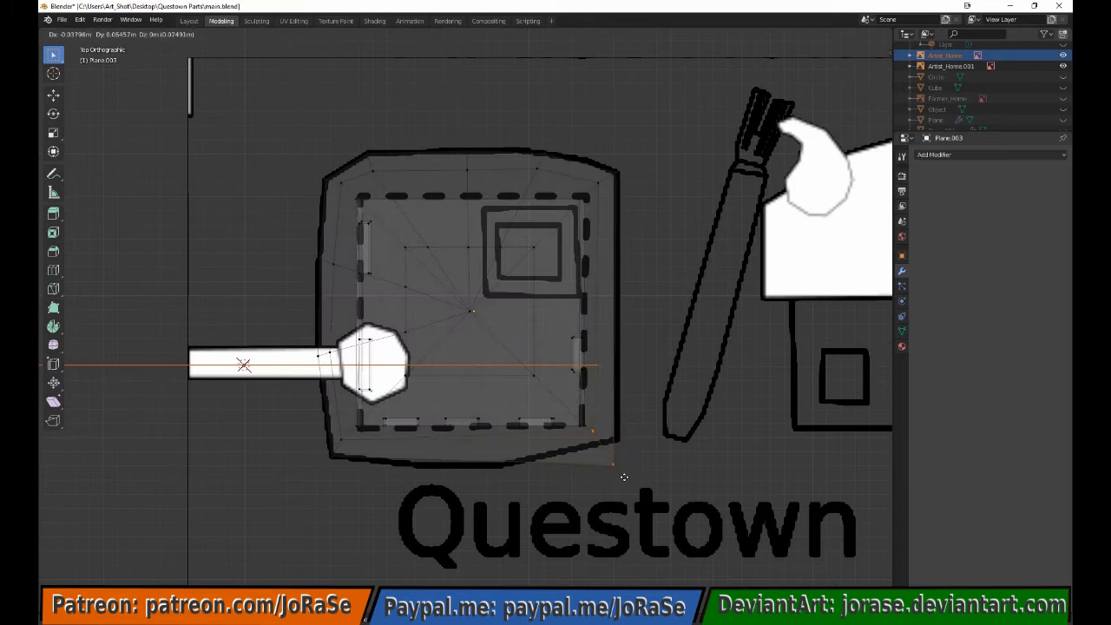
{"action": "left_click", "coordinate": [622, 440]}
{"action": "left_click", "coordinate": [597, 410]}
{"action": "key", "text": "g"}
{"action": "left_click", "coordinate": [590, 430]}
{"action": "key", "text": "alt+a"}
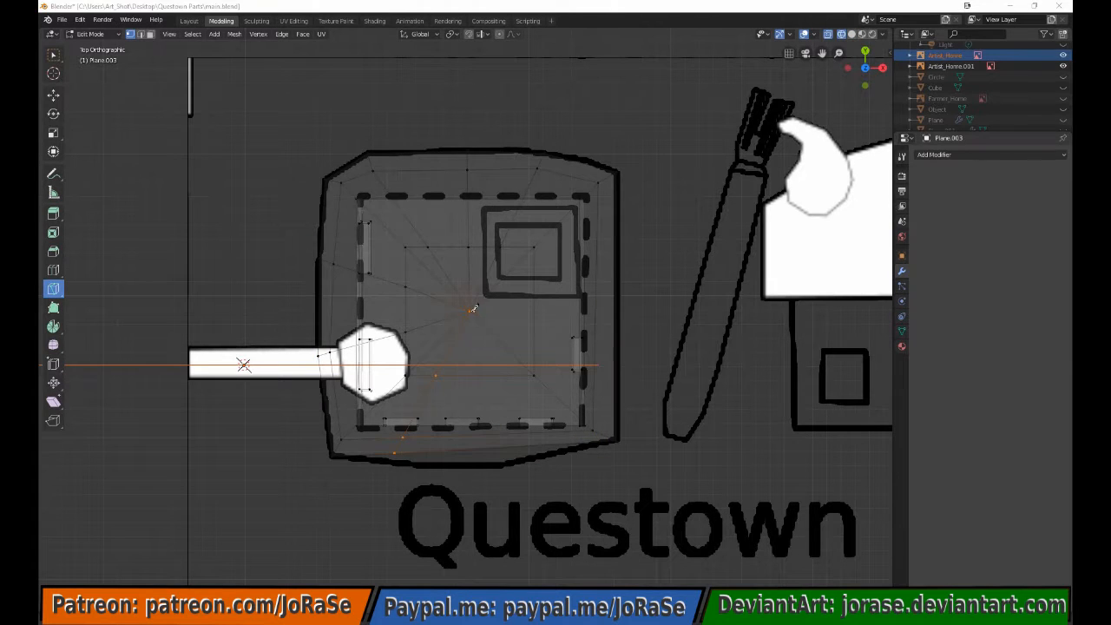
Knife-cut two lines from the roof's peak to its front edge and move the new edge vertices outward to the curved outline
{"action": "left_click", "coordinate": [471, 310]}
{"action": "left_click", "coordinate": [508, 447]}
{"action": "key", "text": "Return"}
{"action": "left_click", "coordinate": [53, 55]}
{"action": "left_click_drag", "start_coordinate": [385, 443], "coordinate": [406, 469]}
{"action": "key", "text": "g"}
{"action": "left_click", "coordinate": [406, 478]}
Select the vertices around the roof's outer rim and lower them along Z to match the side and front reference drawings
{"action": "mouse_move", "coordinate": [607, 155]}
{"action": "left_mouse_down"}
{"action": "mouse_move", "coordinate": [625, 472]}
{"action": "mouse_move", "coordinate": [308, 449]}
{"action": "left_mouse_up"}
{"action": "left_click_drag", "start_coordinate": [286, 127], "coordinate": [329, 471]}
{"action": "left_click_drag", "start_coordinate": [346, 116], "coordinate": [591, 162]}
{"action": "key", "text": "KP_3"}
{"action": "key", "text": "g"}
{"action": "key", "text": "z"}
{"action": "left_click", "coordinate": [514, 464]}
{"action": "key", "text": "shift+z"}
{"action": "mouse_move", "coordinate": [643, 462]}
{"action": "middle_mouse_down"}
{"action": "mouse_move", "coordinate": [559, 478]}
{"action": "mouse_move", "coordinate": [571, 464]}
{"action": "middle_mouse_up"}
{"action": "key", "text": "shift+z"}
{"action": "key", "text": "KP_1"}
{"action": "key", "text": "g"}
{"action": "key", "text": "z"}
{"action": "left_click", "coordinate": [511, 502]}
{"action": "middle_click_drag", "start_coordinate": [456, 497], "coordinate": [503, 516]}
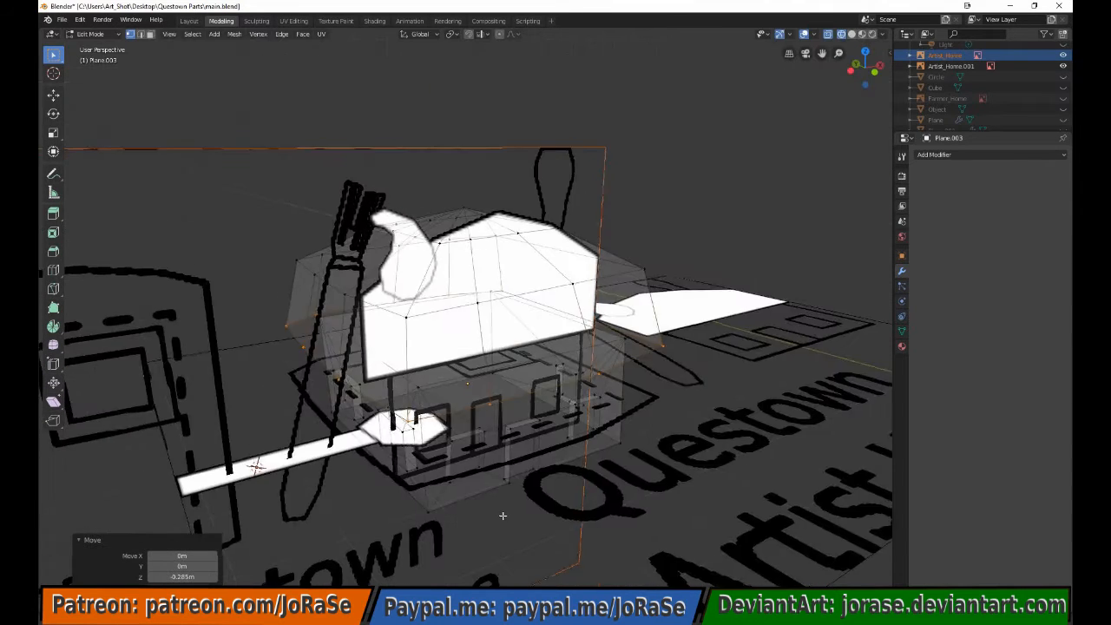
Isolate the underside of the roof by hiding the rest of the mesh and its central face
{"action": "key", "text": "KP_3"}
{"action": "key", "text": "e"}
{"action": "right_click", "coordinate": [481, 497]}
{"action": "key", "text": "b"}
{"action": "left_click_drag", "start_coordinate": [345, 318], "coordinate": [603, 335]}
{"action": "key", "text": "ctrl+i"}
{"action": "key", "text": "h"}
{"action": "middle_click_drag", "start_coordinate": [606, 441], "coordinate": [610, 499]}
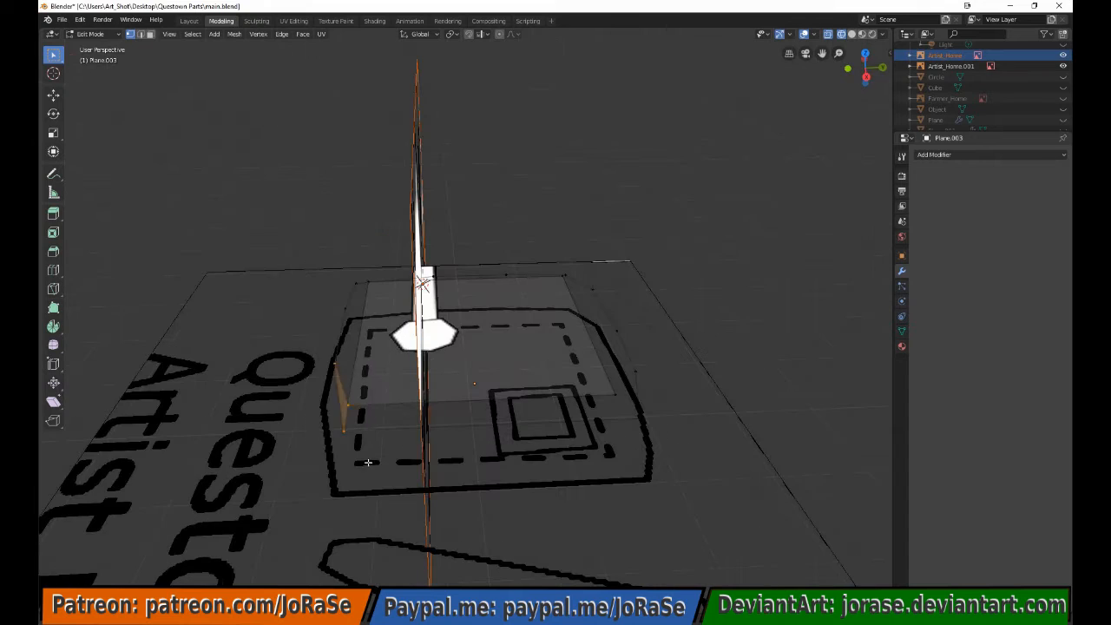
{"action": "left_click_drag", "start_coordinate": [489, 336], "coordinate": [503, 342]}
{"action": "key", "text": "h"}
{"action": "key", "text": "1"}
{"action": "middle_click_drag", "start_coordinate": [503, 343], "coordinate": [429, 357]}
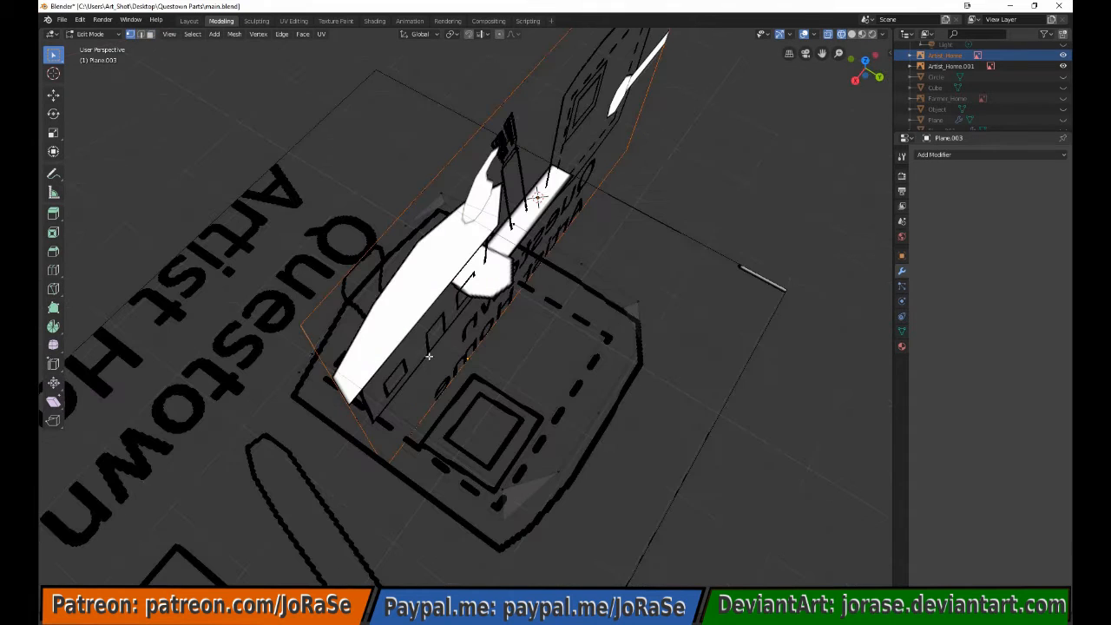
Select the leftover faces around the corners of the roof's underside and delete them
{"action": "left_click_drag", "start_coordinate": [672, 381], "coordinate": [677, 388]}
{"action": "mouse_move", "coordinate": [677, 387]}
{"action": "middle_mouse_down"}
{"action": "mouse_move", "coordinate": [585, 538]}
{"action": "mouse_move", "coordinate": [486, 521]}
{"action": "mouse_move", "coordinate": [347, 408]}
{"action": "middle_mouse_up"}
{"action": "key", "text": "b"}
{"action": "left_click_drag", "start_coordinate": [338, 400], "coordinate": [440, 496]}
{"action": "middle_click_drag", "start_coordinate": [439, 496], "coordinate": [471, 485]}
{"action": "key", "text": "b"}
{"action": "left_click_drag", "start_coordinate": [470, 484], "coordinate": [568, 417]}
{"action": "middle_click_drag", "start_coordinate": [569, 417], "coordinate": [368, 415]}
{"action": "key", "text": "b"}
{"action": "left_click_drag", "start_coordinate": [367, 414], "coordinate": [451, 469]}
{"action": "middle_click_drag", "start_coordinate": [452, 469], "coordinate": [486, 391]}
{"action": "key", "text": "alt+h"}
{"action": "key", "text": "ctrl+z"}
{"action": "scroll", "coordinate": [516, 466], "scroll_direction": "up", "scroll_amount": 4}
{"action": "key", "text": "x"}
{"action": "left_click", "coordinate": [608, 402]}
{"action": "left_click", "coordinate": [426, 359]}
{"action": "left_click", "coordinate": [329, 384], "text": "shift"}
Add a circle, scale it to 0.108, and move it onto the brush handle in the front reference drawing
{"action": "middle_click_drag", "start_coordinate": [347, 382], "coordinate": [405, 510]}
{"action": "key", "text": "KP_1"}
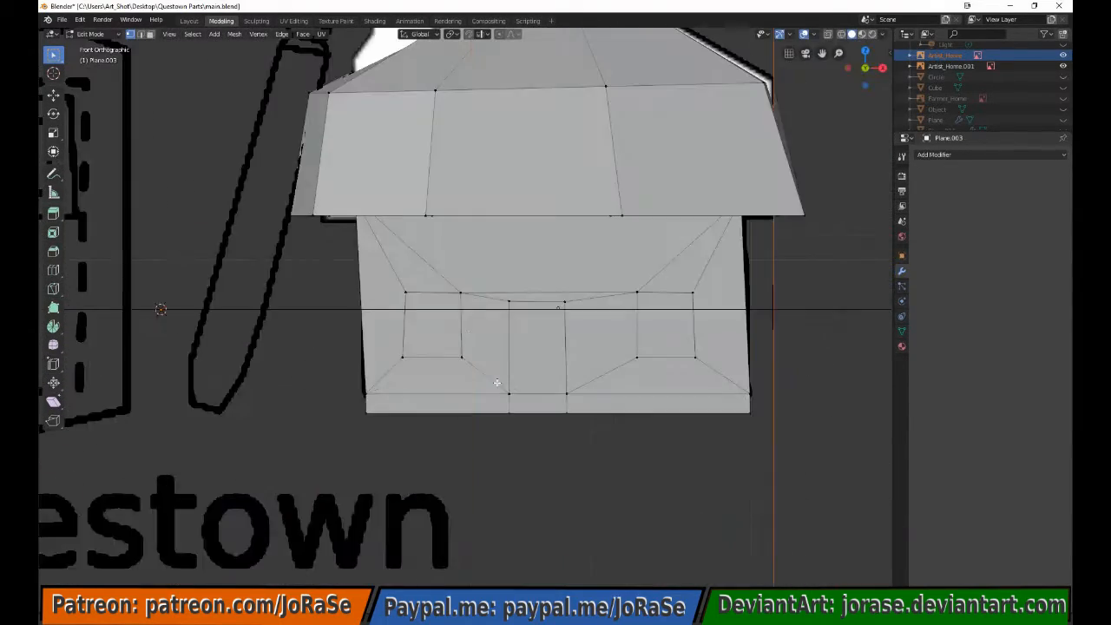
{"action": "middle_click_drag", "start_coordinate": [495, 380], "coordinate": [707, 524], "text": "shift"}
{"action": "left_click", "coordinate": [215, 34]}
{"action": "left_click", "coordinate": [225, 68]}
{"action": "key", "text": "s"}
{"action": "left_click", "coordinate": [377, 451]}
{"action": "key", "text": "g"}
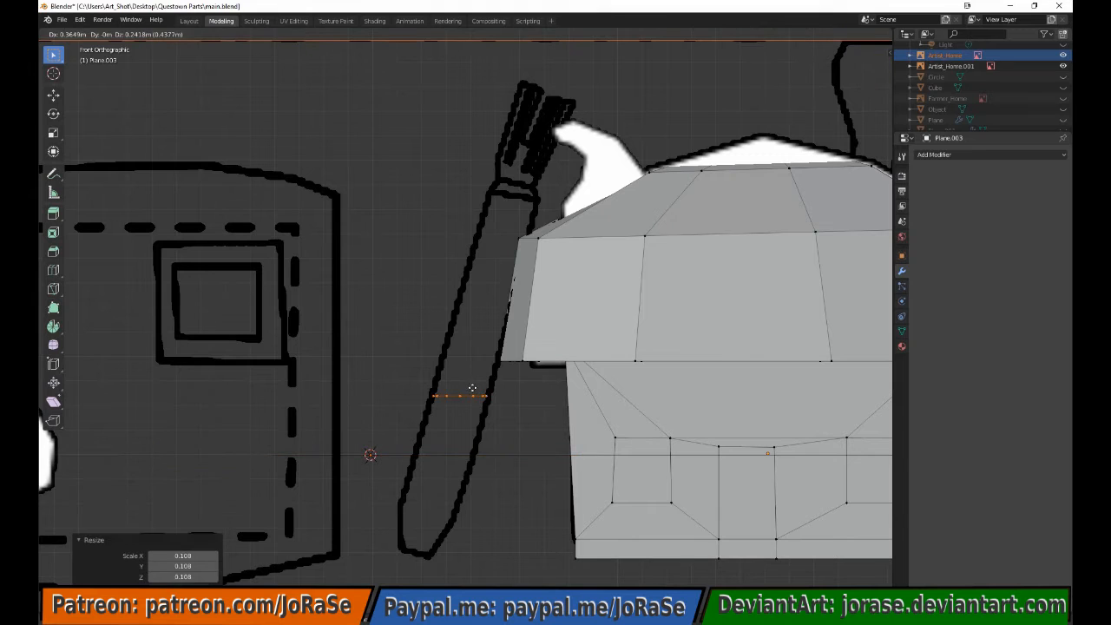
{"action": "left_click", "coordinate": [472, 390]}
Rotate the circle 12.7° in the front view so that it sits square to the slanted brush handle
{"action": "middle_click_drag", "start_coordinate": [472, 390], "coordinate": [478, 384]}
{"action": "scroll", "coordinate": [469, 347], "scroll_direction": "down", "scroll_amount": 3}
{"action": "key", "text": "KP_1"}
{"action": "key", "text": "r"}
{"action": "left_click", "coordinate": [474, 379]}
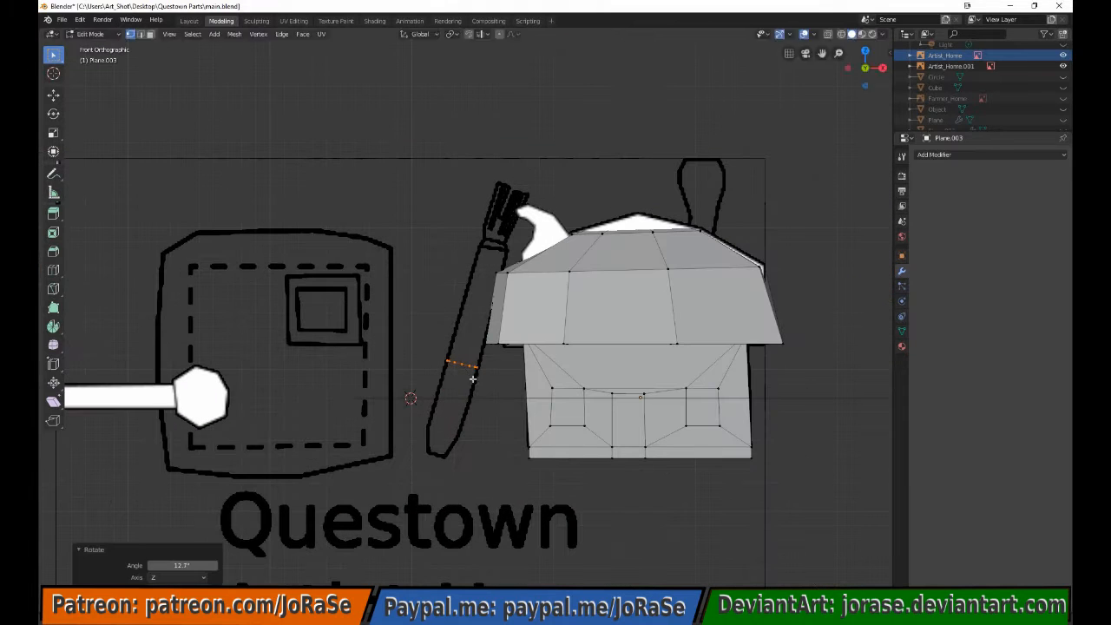
Extrude the circle down to the lower end of the brush handle and scale the end ring to the drawing
{"action": "key", "text": "e"}
{"action": "left_click", "coordinate": [450, 457]}
{"action": "key", "text": "s"}
{"action": "left_click", "coordinate": [487, 434]}
Extrude the handle's upper ring up to the ferrule, then rotate and scale it to the reference
{"action": "key", "text": "b"}
{"action": "middle_click_drag", "start_coordinate": [474, 356], "coordinate": [475, 389]}
{"action": "key", "text": "KP_1"}
{"action": "key", "text": "e"}
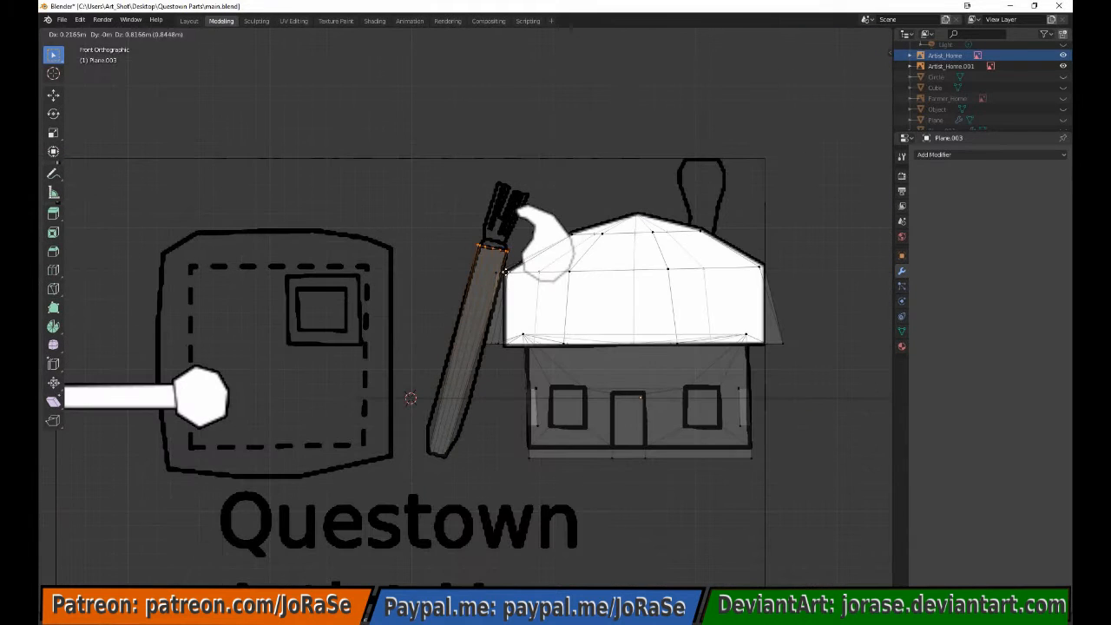
{"action": "key", "text": "r"}
{"action": "scroll", "coordinate": [514, 348], "scroll_direction": "up", "scroll_amount": 7}
{"action": "key", "text": "s"}
Extrude the ferrule and brush head upward, rotating and scaling the rings to follow the reference drawing
{"action": "key", "text": "e"}
{"action": "key", "text": "s"}
{"action": "left_click", "coordinate": [492, 407]}
{"action": "key", "text": "e"}
{"action": "left_click", "coordinate": [512, 335]}
{"action": "key", "text": "r"}
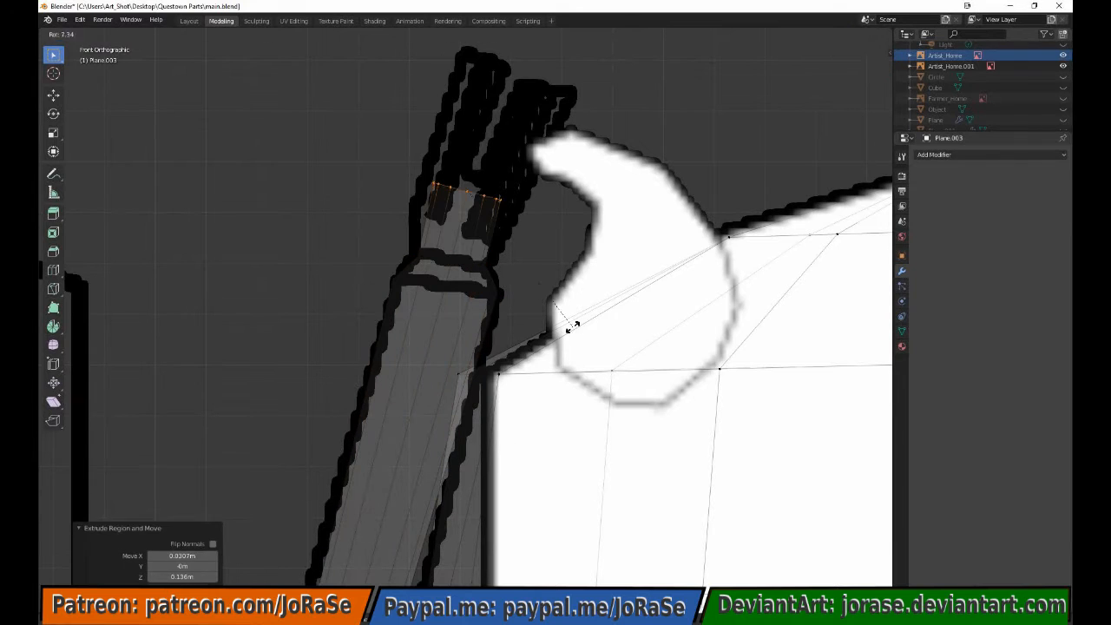
{"action": "left_click", "coordinate": [576, 334]}
{"action": "key", "text": "s"}
{"action": "left_click", "coordinate": [598, 425]}
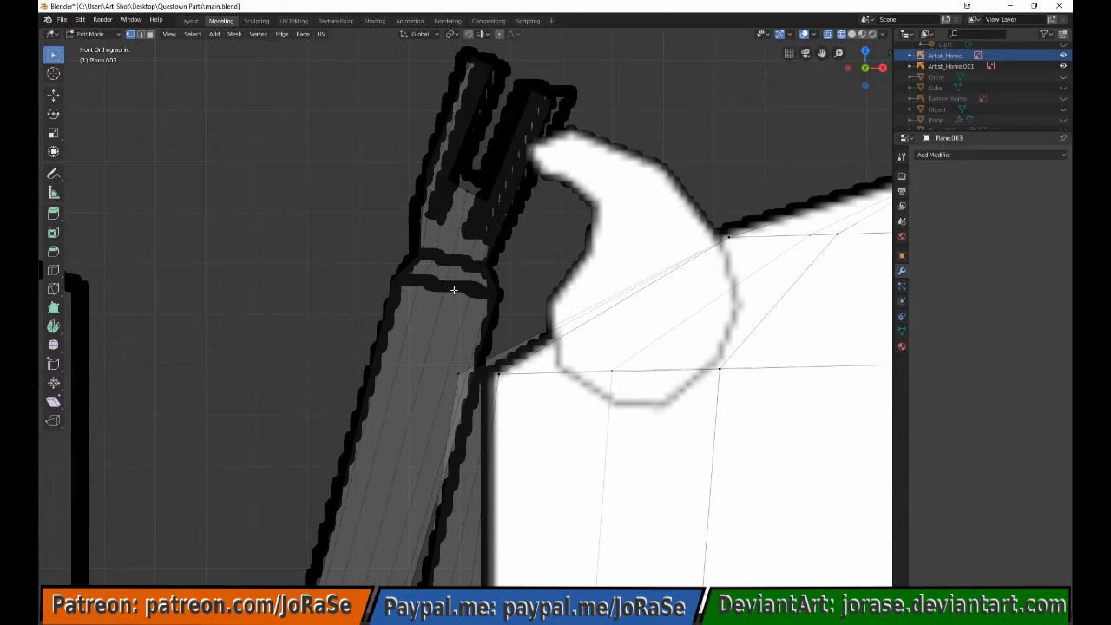
Add a loop cut to the brush handle, slide it toward the lower end, and scale it to the drawn width
{"action": "middle_click_drag", "start_coordinate": [454, 487], "coordinate": [633, 96], "text": "shift"}
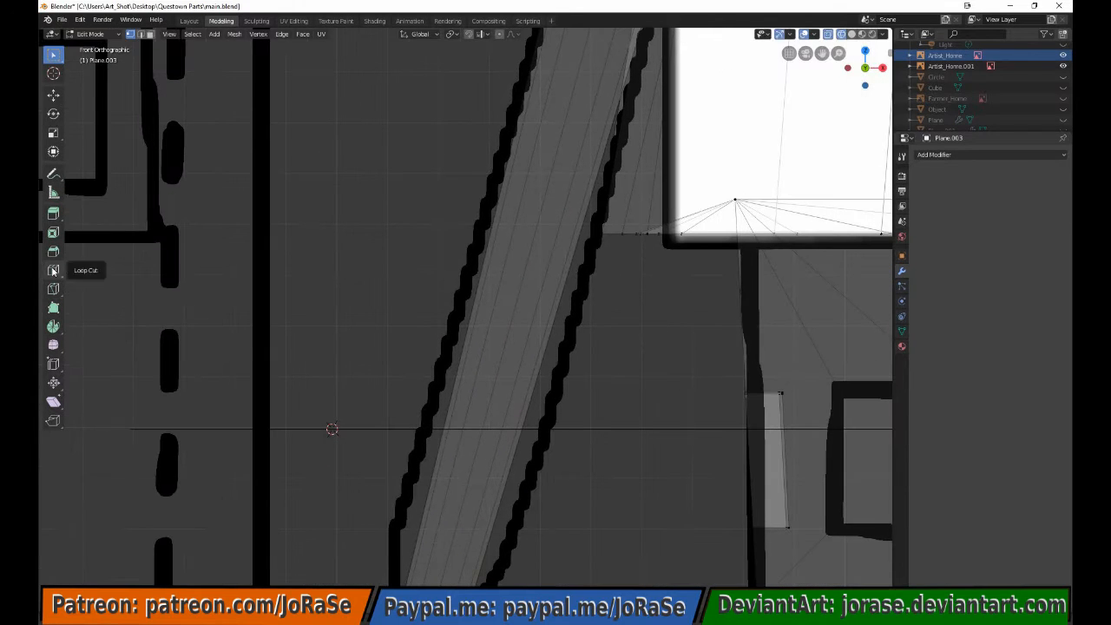
{"action": "left_click", "coordinate": [54, 269]}
{"action": "left_click", "coordinate": [509, 286]}
{"action": "left_click_drag", "start_coordinate": [483, 443], "coordinate": [460, 526]}
{"action": "left_click", "coordinate": [54, 54]}
{"action": "key", "text": "s"}
{"action": "key", "text": "s"}
Isolate each half of the split brush head, fill its open side with a face, and reveal the rest of the mesh
{"action": "scroll", "coordinate": [577, 351], "scroll_direction": "down", "scroll_amount": 4}
{"action": "key", "text": "shift+z"}
{"action": "mouse_move", "coordinate": [578, 350]}
{"action": "middle_mouse_down"}
{"action": "mouse_move", "coordinate": [614, 392]}
{"action": "mouse_move", "coordinate": [356, 319]}
{"action": "mouse_move", "coordinate": [428, 216]}
{"action": "mouse_move", "coordinate": [536, 376]}
{"action": "middle_mouse_up"}
{"action": "scroll", "coordinate": [356, 319], "scroll_direction": "up", "scroll_amount": 5}
{"action": "key", "text": "shift+h"}
{"action": "middle_click_drag", "start_coordinate": [423, 266], "coordinate": [322, 142]}
{"action": "key", "text": "f"}
{"action": "key", "text": "alt+h"}
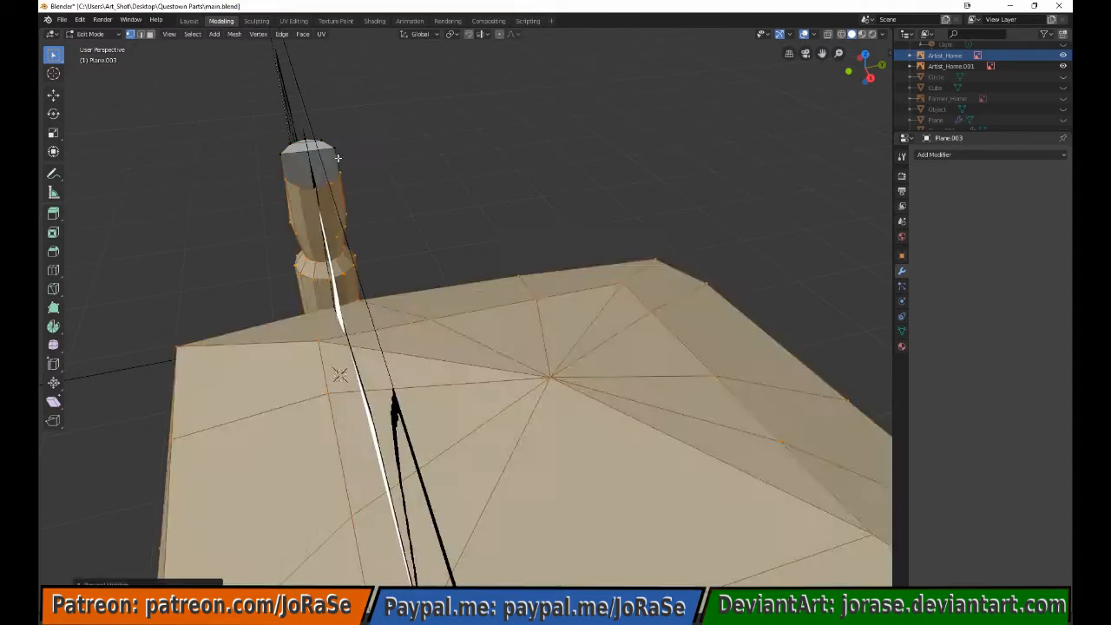
{"action": "middle_click_drag", "start_coordinate": [339, 375], "coordinate": [590, 300]}
{"action": "key", "text": "shift+h"}
{"action": "key", "text": "f"}
{"action": "key", "text": "alt+h"}
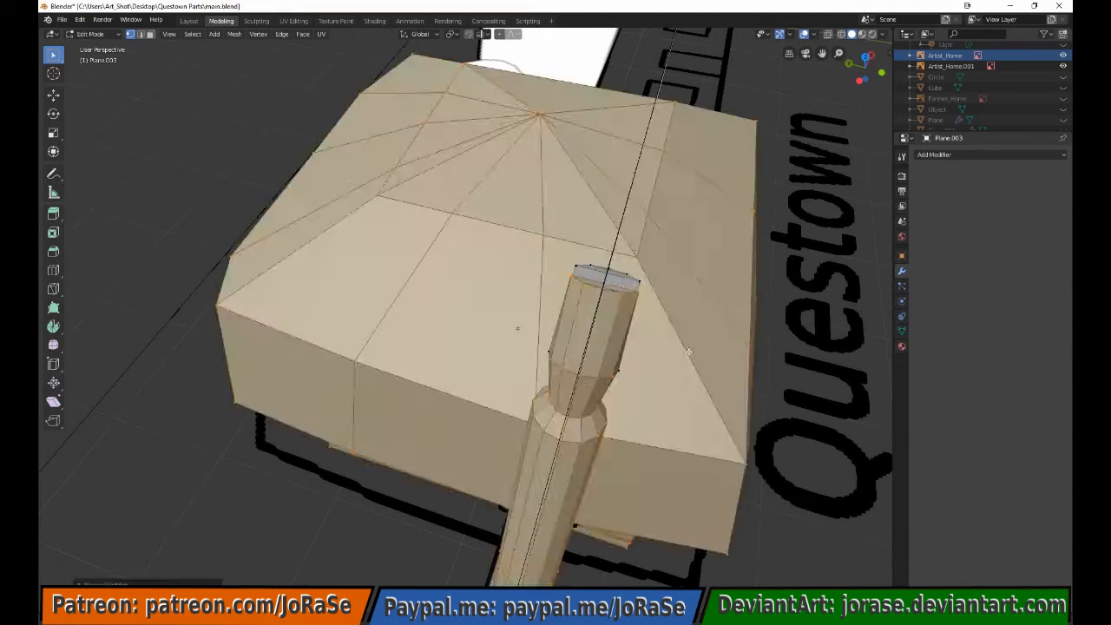
Select the whole brush, move it along Y to the middle of the roof's left side, and save the file
{"action": "key", "text": "KP_1"}
{"action": "left_click_drag", "start_coordinate": [404, 235], "coordinate": [469, 314]}
{"action": "mouse_move", "coordinate": [382, 365]}
{"action": "middle_mouse_down"}
{"action": "mouse_move", "coordinate": [467, 443]}
{"action": "mouse_move", "coordinate": [488, 429]}
{"action": "middle_mouse_up"}
{"action": "key", "text": "KP_7"}
{"action": "key", "text": "g"}
{"action": "key", "text": "y"}
{"action": "left_click", "coordinate": [490, 378]}
{"action": "key", "text": "ctrl+s"}
Knife-cut a line from the roof's inner ring to its left edge just in front of the brush handle
{"action": "mouse_move", "coordinate": [434, 382]}
{"action": "middle_mouse_down"}
{"action": "mouse_move", "coordinate": [556, 261]}
{"action": "mouse_move", "coordinate": [460, 191]}
{"action": "middle_mouse_up"}
{"action": "key", "text": "KP_7"}
{"action": "scroll", "coordinate": [460, 321], "scroll_direction": "up", "scroll_amount": 5}
{"action": "key", "text": "shift+z"}
{"action": "left_click", "coordinate": [217, 374]}
{"action": "left_click", "coordinate": [54, 290]}
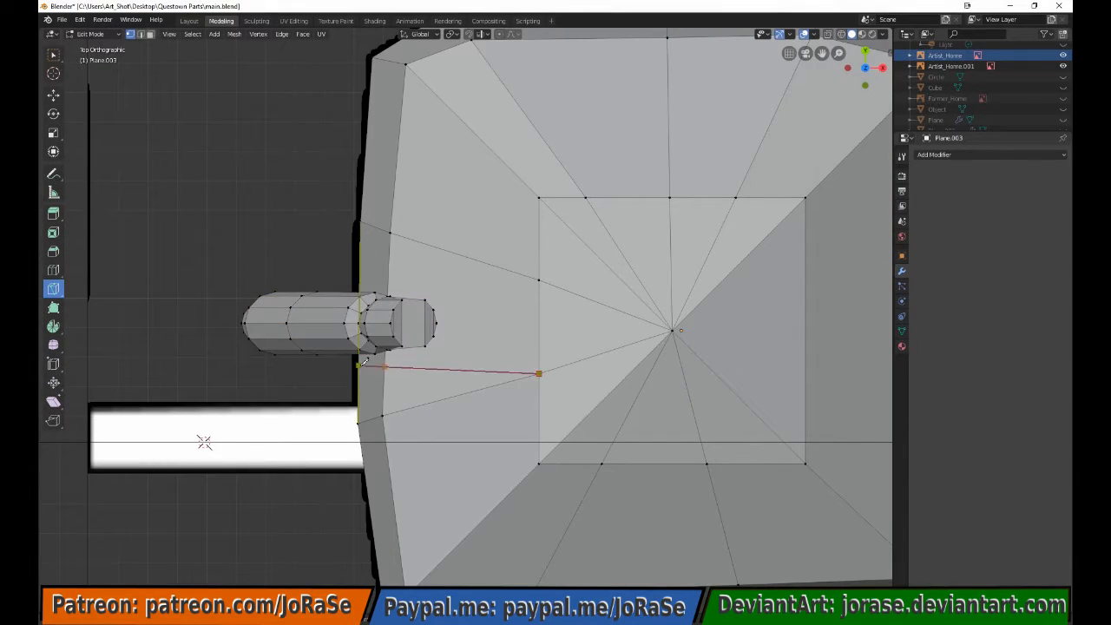
{"action": "middle_click_drag", "start_coordinate": [365, 276], "coordinate": [173, 130]}
{"action": "left_click", "coordinate": [59, 58]}
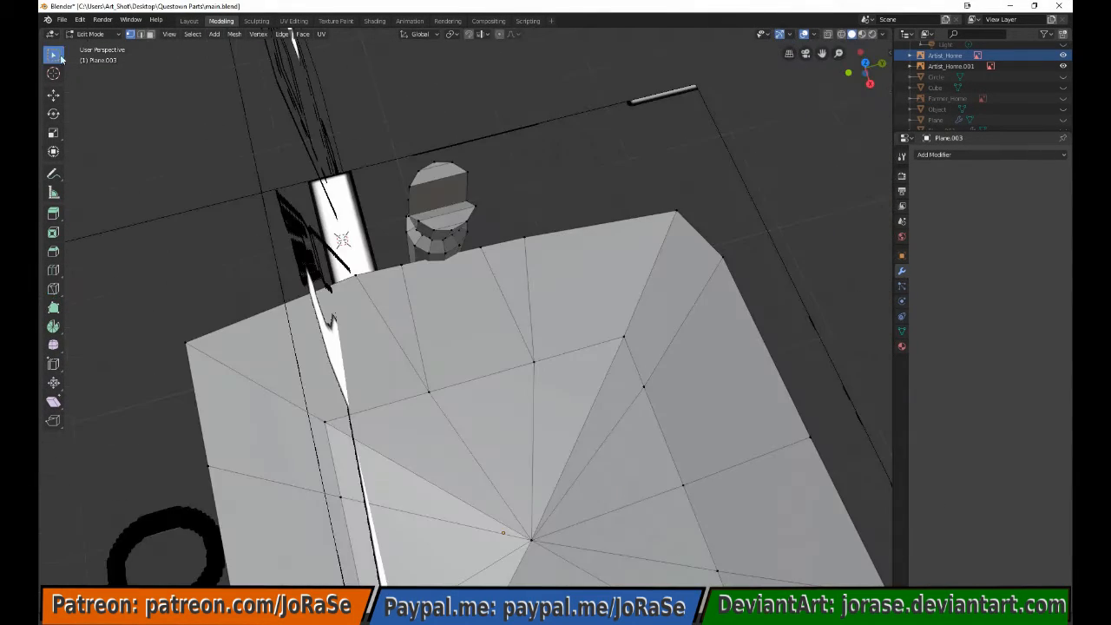
Knife-cut lines to the roof's left edge just behind the brush handle and move the new cut vertices along Y
{"action": "key", "text": "KP_7"}
{"action": "left_click", "coordinate": [54, 289]}
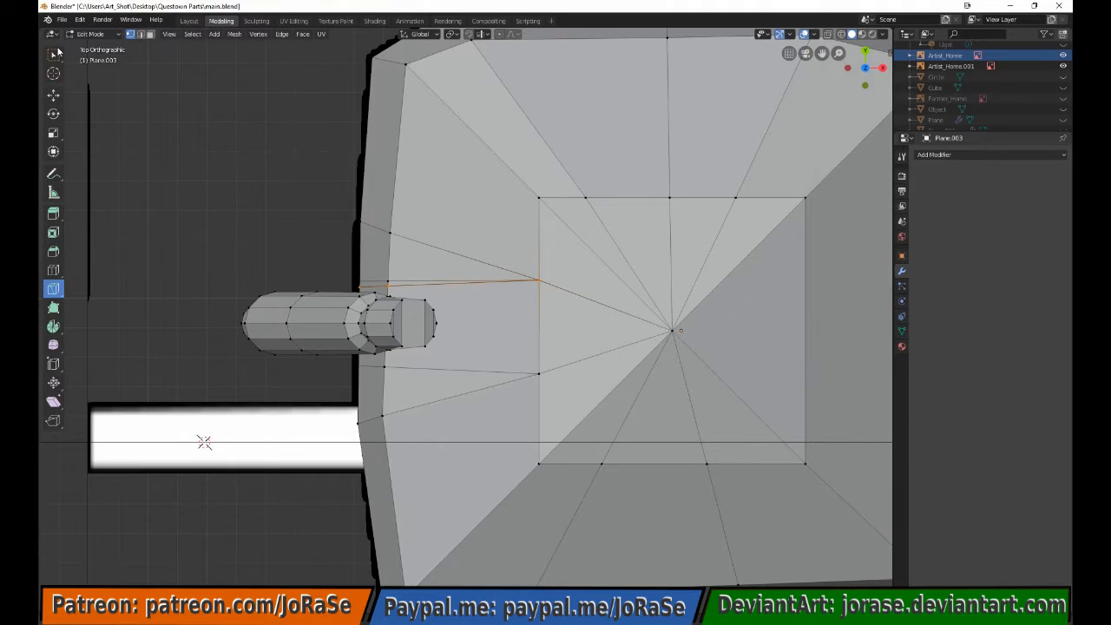
{"action": "key", "text": "g"}
{"action": "key", "text": "y"}
{"action": "left_click", "coordinate": [559, 303]}
{"action": "middle_click_drag", "start_coordinate": [559, 303], "coordinate": [527, 382]}
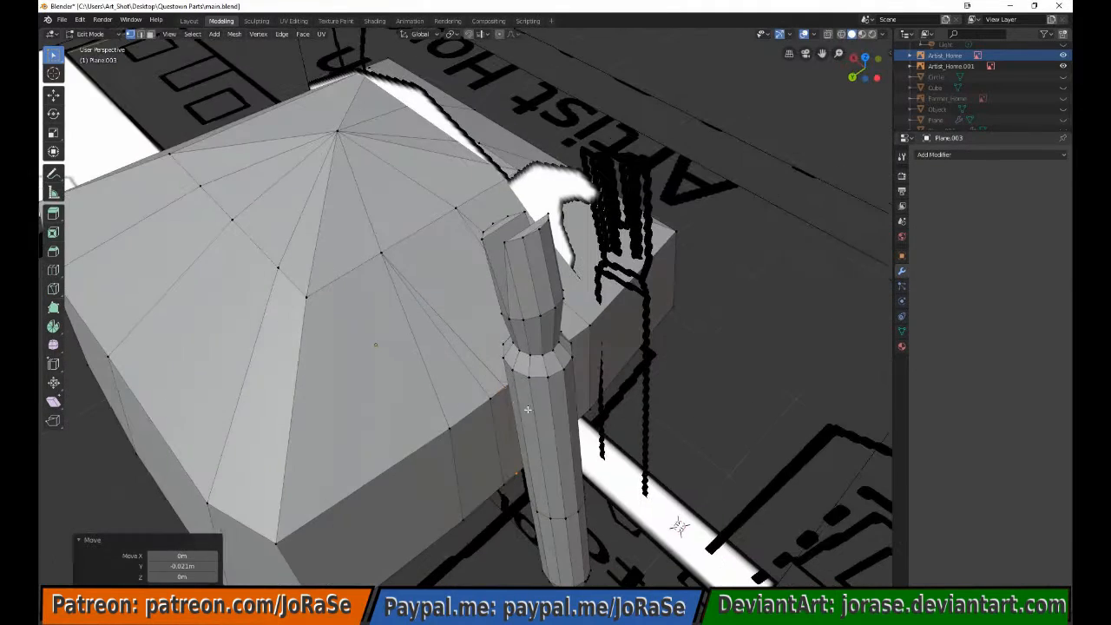
{"action": "key", "text": "g"}
{"action": "key", "text": "y"}
{"action": "left_click", "coordinate": [438, 362]}
Move the new cut vertices behind the brush handle along Y, and those at the roof's edge along X, to fit around the handle
{"action": "key", "text": "KP_7"}
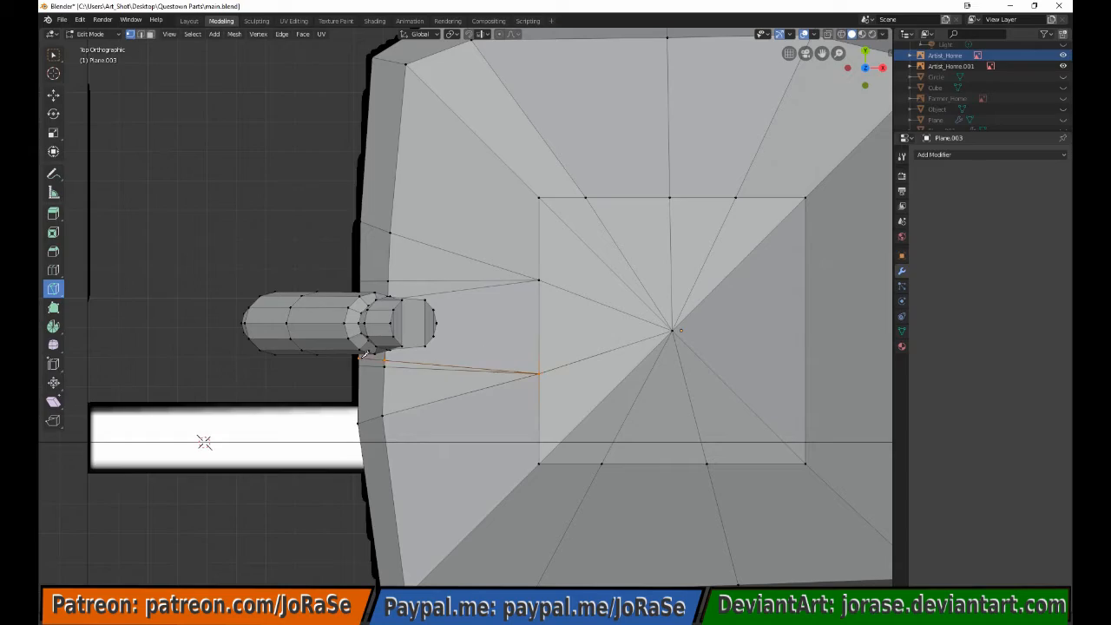
{"action": "middle_click_drag", "start_coordinate": [551, 380], "coordinate": [643, 339]}
{"action": "key", "text": "g"}
{"action": "key", "text": "y"}
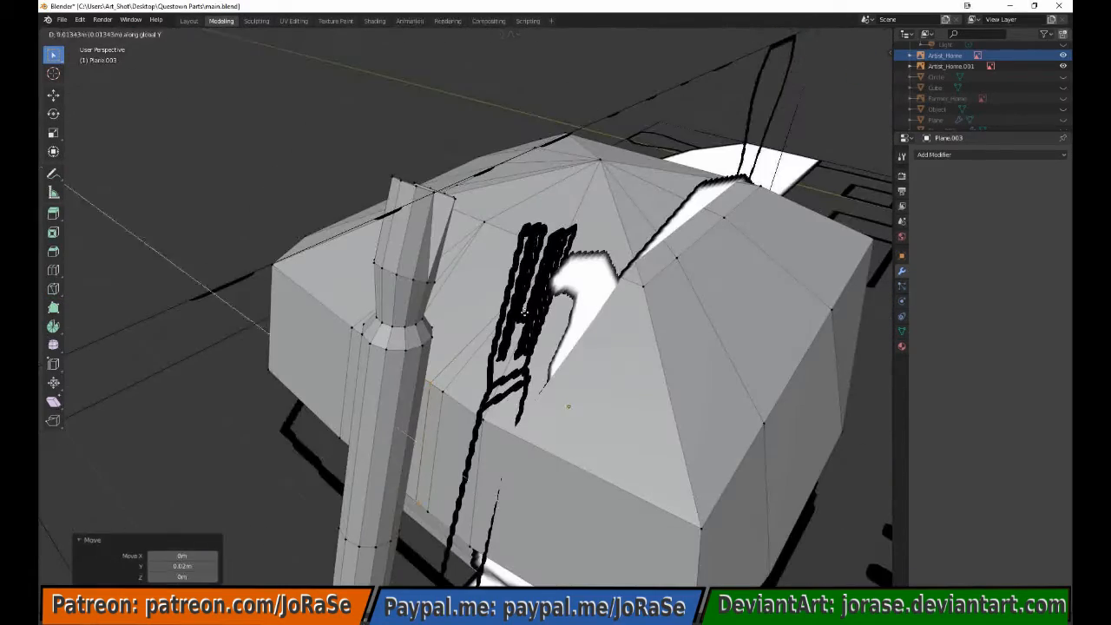
{"action": "left_click", "coordinate": [453, 387]}
{"action": "middle_click_drag", "start_coordinate": [452, 387], "coordinate": [484, 330]}
{"action": "key", "text": "g"}
{"action": "key", "text": "x"}
{"action": "left_click", "coordinate": [532, 408]}
Delete the face beside the brush handle under the roof's left edge, fill the remaining gap with a face, and reveal all hidden geometry
{"action": "key", "text": "3"}
{"action": "left_click", "coordinate": [535, 389]}
{"action": "key", "text": "x"}
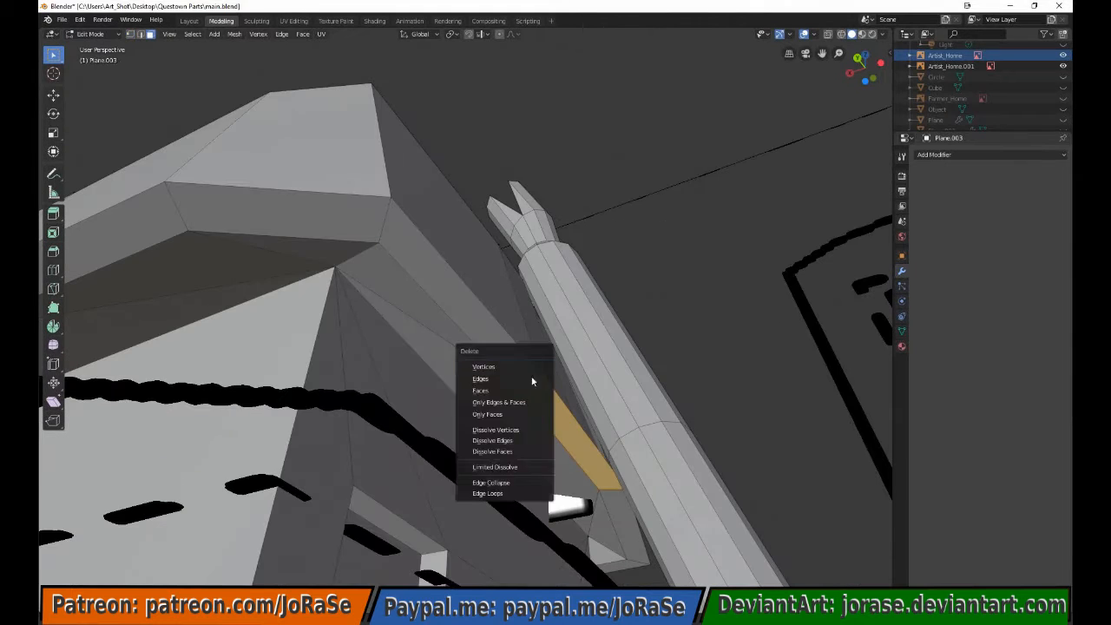
{"action": "left_click", "coordinate": [532, 390]}
{"action": "key", "text": "1"}
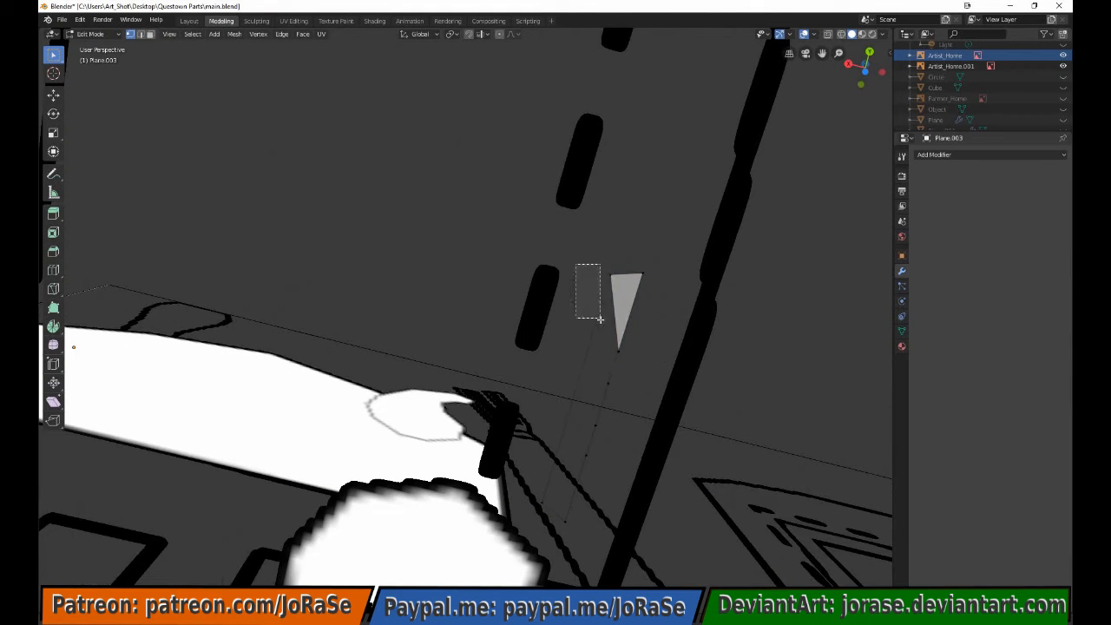
{"action": "key", "text": "f"}
{"action": "key", "text": "alt+h"}
{"action": "key", "text": "Tab"}
Add a circle to the house mesh and move it about 0.956 m in X and 1.24 m in Z onto the paint blob drawing
{"action": "middle_click_drag", "start_coordinate": [623, 293], "coordinate": [372, 382]}
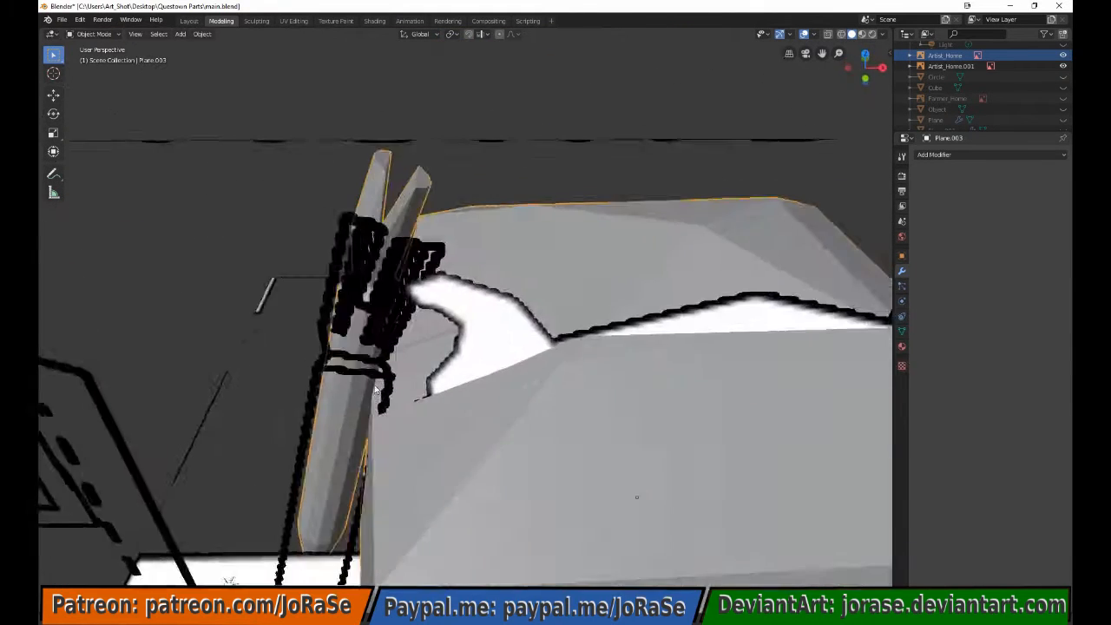
{"action": "scroll", "coordinate": [372, 382], "scroll_direction": "down", "scroll_amount": 2}
{"action": "middle_click_drag", "start_coordinate": [319, 498], "coordinate": [358, 467]}
{"action": "key", "text": "KP_1"}
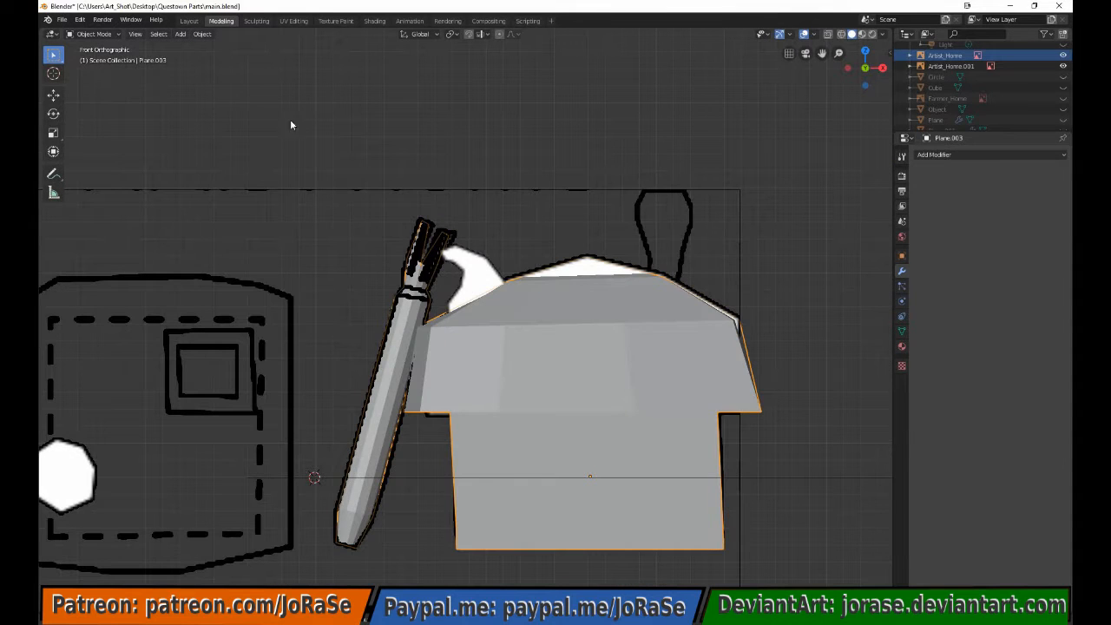
{"action": "key", "text": "Tab"}
{"action": "key", "text": "z"}
{"action": "left_click", "coordinate": [214, 34]}
{"action": "left_click", "coordinate": [230, 68]}
{"action": "key", "text": "g"}
{"action": "left_click", "coordinate": [599, 521]}
Rotate and place the circle across the paint blob, extrude it towards the blob's tip, and rotate and shrink the rings to the outline
{"action": "key", "text": "r"}
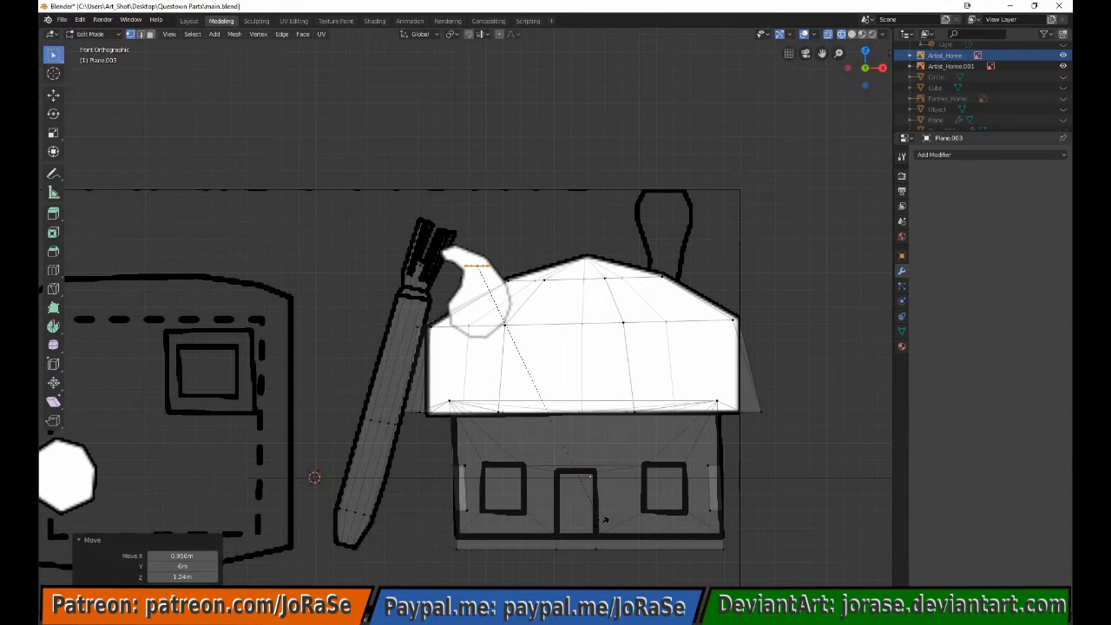
{"action": "left_click", "coordinate": [645, 425]}
{"action": "key", "text": "g"}
{"action": "left_click", "coordinate": [639, 417]}
{"action": "key", "text": "e"}
{"action": "left_click", "coordinate": [618, 404]}
{"action": "key", "text": "r"}
{"action": "left_click", "coordinate": [627, 330]}
{"action": "key", "text": "g"}
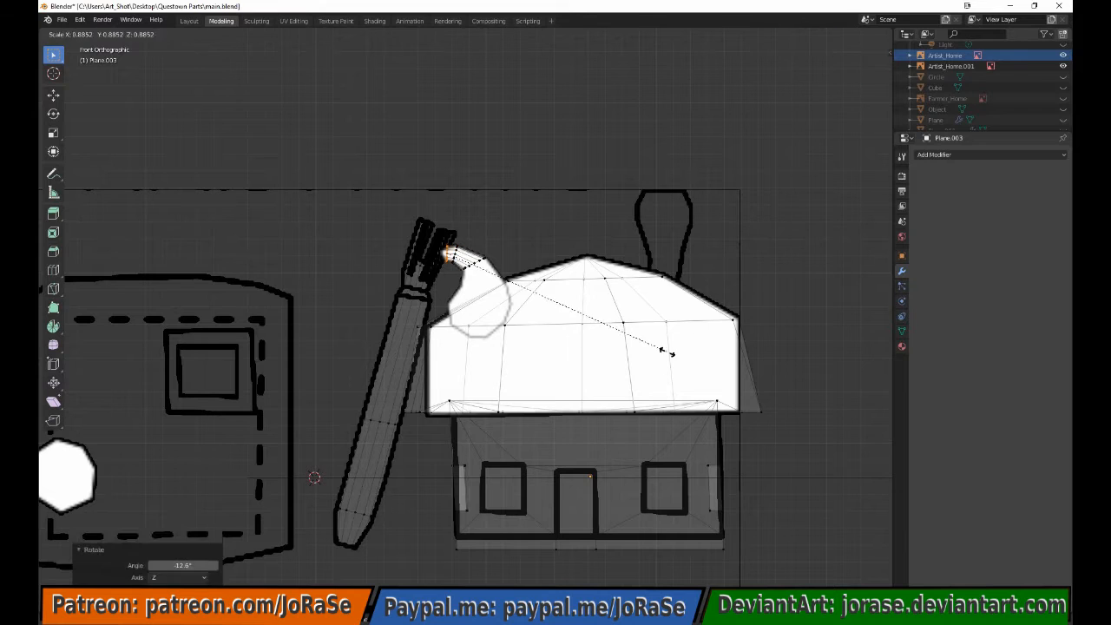
{"action": "left_click", "coordinate": [667, 352]}
Extrude the blob's other open ring down to the roof, rotating, moving and scaling it to follow the blob outline
{"action": "scroll", "coordinate": [565, 295], "scroll_direction": "up", "scroll_amount": 2}
{"action": "left_click", "coordinate": [480, 238], "text": "alt"}
{"action": "key", "text": "e"}
{"action": "left_click", "coordinate": [573, 196]}
{"action": "key", "text": "r"}
{"action": "left_click", "coordinate": [634, 181]}
{"action": "key", "text": "g"}
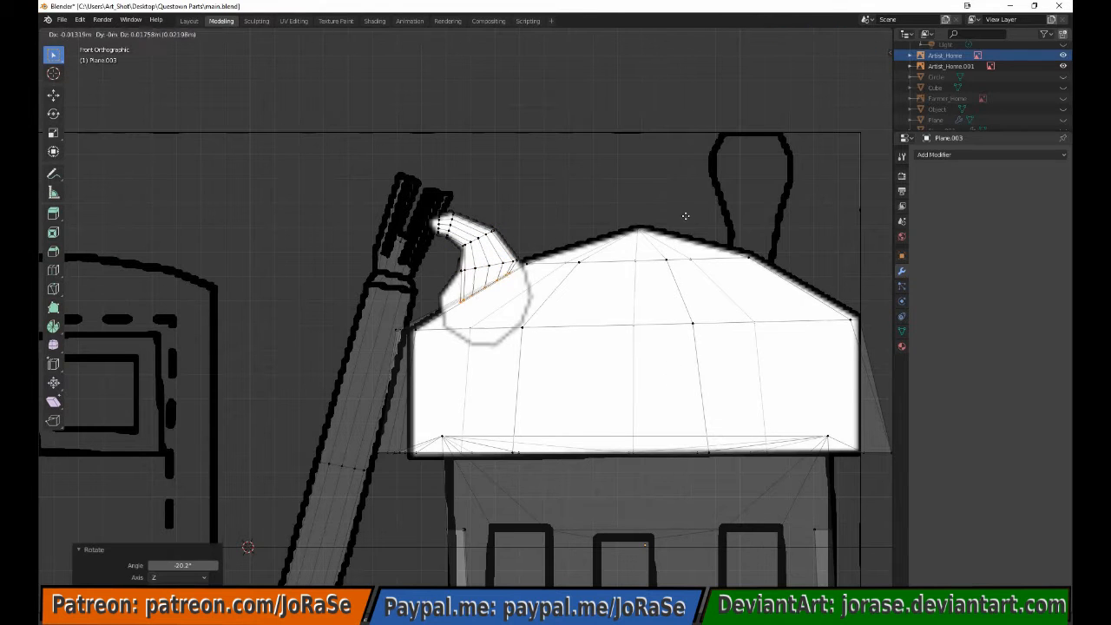
{"action": "left_click", "coordinate": [687, 216]}
{"action": "key", "text": "s"}
Add a loop cut around the blob's lower section, scale it by about 1.113, and shift it to match the outline
{"action": "left_click", "coordinate": [54, 271]}
{"action": "left_click", "coordinate": [469, 285]}
{"action": "left_click", "coordinate": [54, 55]}
{"action": "key", "text": "s"}
{"action": "left_click", "coordinate": [529, 242]}
{"action": "key", "text": "g"}
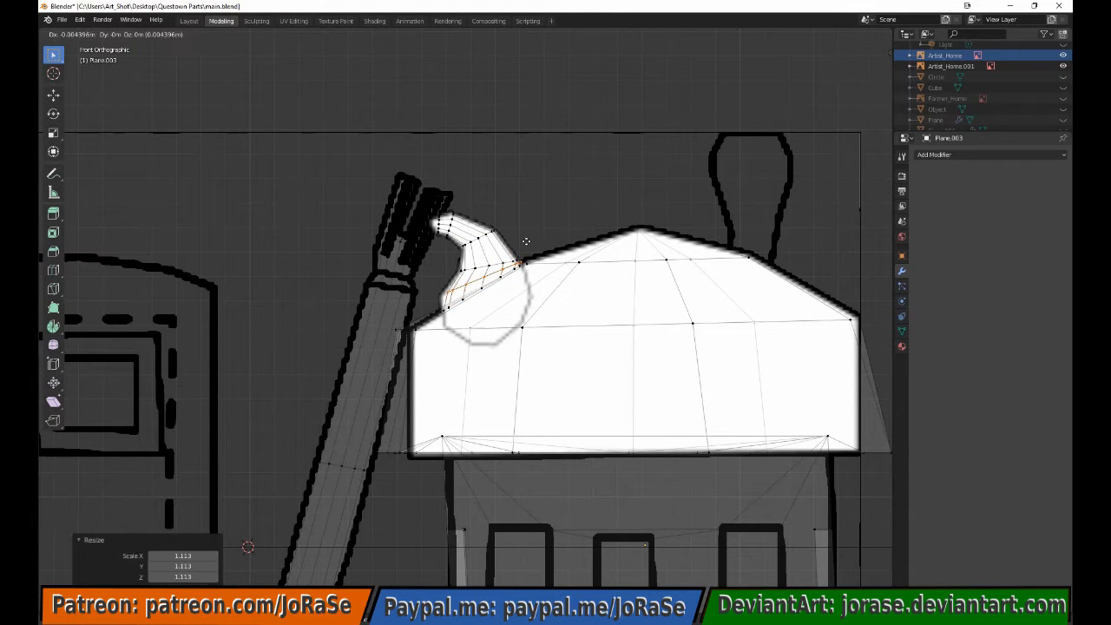
{"action": "left_click", "coordinate": [527, 242]}
Recalculate the paint blob's normals and move the whole blob about -0.0154 m along Y to line up with the brush
{"action": "middle_click_drag", "start_coordinate": [526, 242], "coordinate": [514, 325]}
{"action": "key", "text": "shift+n"}
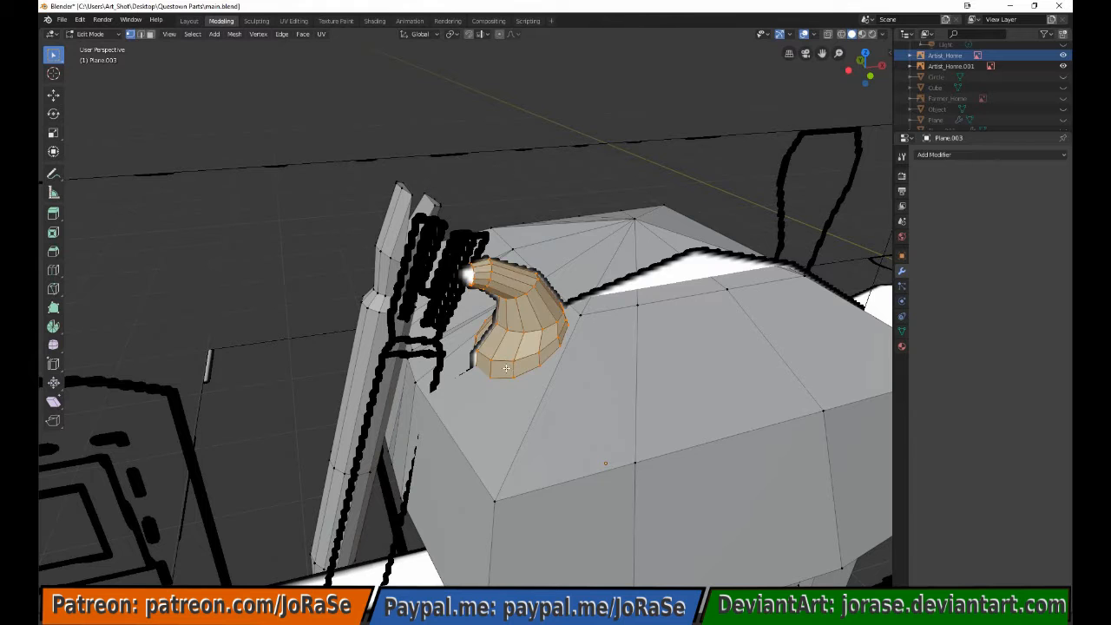
{"action": "middle_click_drag", "start_coordinate": [521, 199], "coordinate": [573, 265]}
{"action": "key", "text": "g"}
{"action": "key", "text": "y"}
{"action": "left_click", "coordinate": [344, 360]}
{"action": "key", "text": "KP_7"}
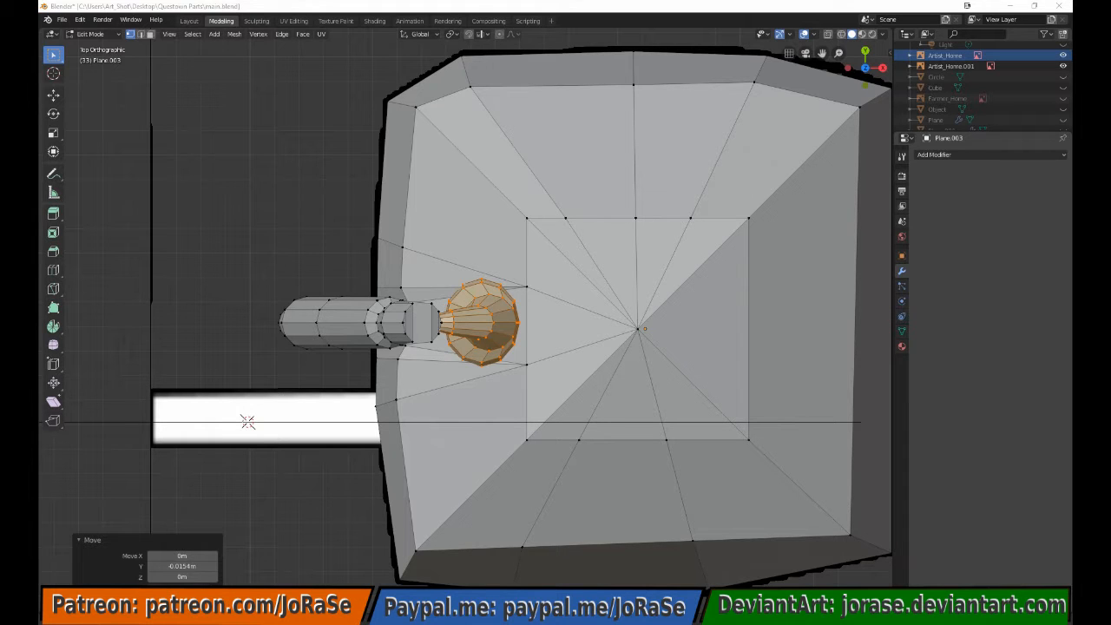
Hide both reference images, rotate and move the paint blob's tip ring against the bristles, and extrude it in place
{"action": "middle_click_drag", "start_coordinate": [695, 348], "coordinate": [690, 225]}
{"action": "left_click", "coordinate": [1064, 66]}
{"action": "left_click", "coordinate": [1064, 56]}
{"action": "key", "text": "KP_1"}
{"action": "key", "text": "shift+z"}
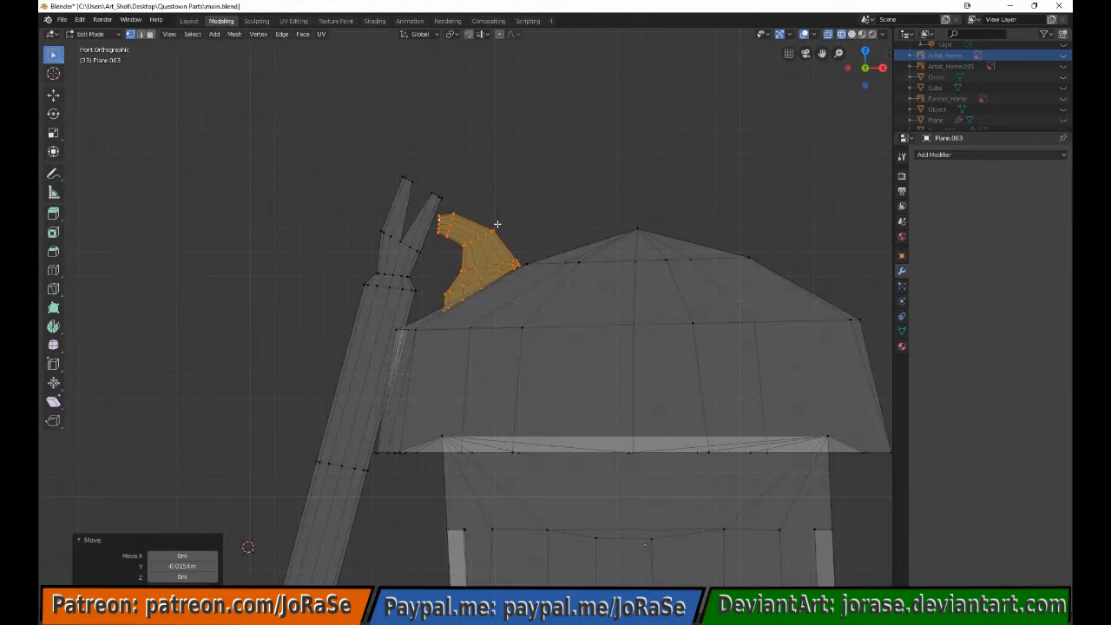
{"action": "left_click_drag", "start_coordinate": [434, 208], "coordinate": [445, 239]}
{"action": "key", "text": "r"}
{"action": "left_click", "coordinate": [509, 347]}
{"action": "key", "text": "g"}
{"action": "left_click", "coordinate": [521, 313]}
{"action": "key", "text": "e"}
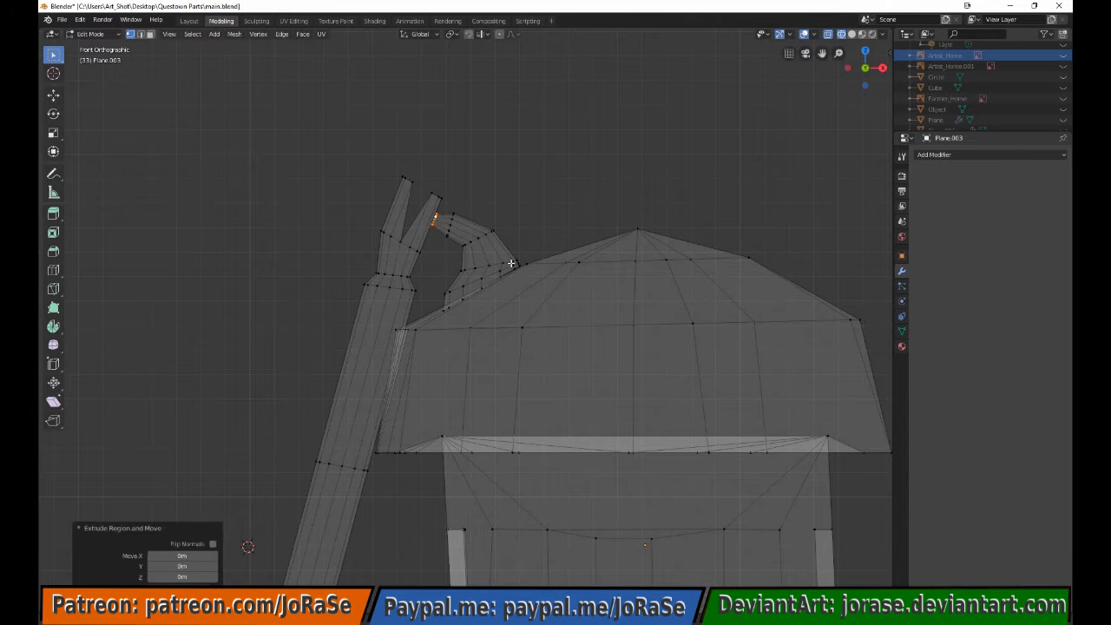
Rotate and move the paint blob's base ring to sit along the roof's slope, and return to Object Mode in solid shading
{"action": "left_click", "coordinate": [445, 308]}
{"action": "left_click", "coordinate": [461, 296], "text": "shift"}
{"action": "key", "text": "r"}
{"action": "left_click", "coordinate": [467, 347]}
{"action": "key", "text": "g"}
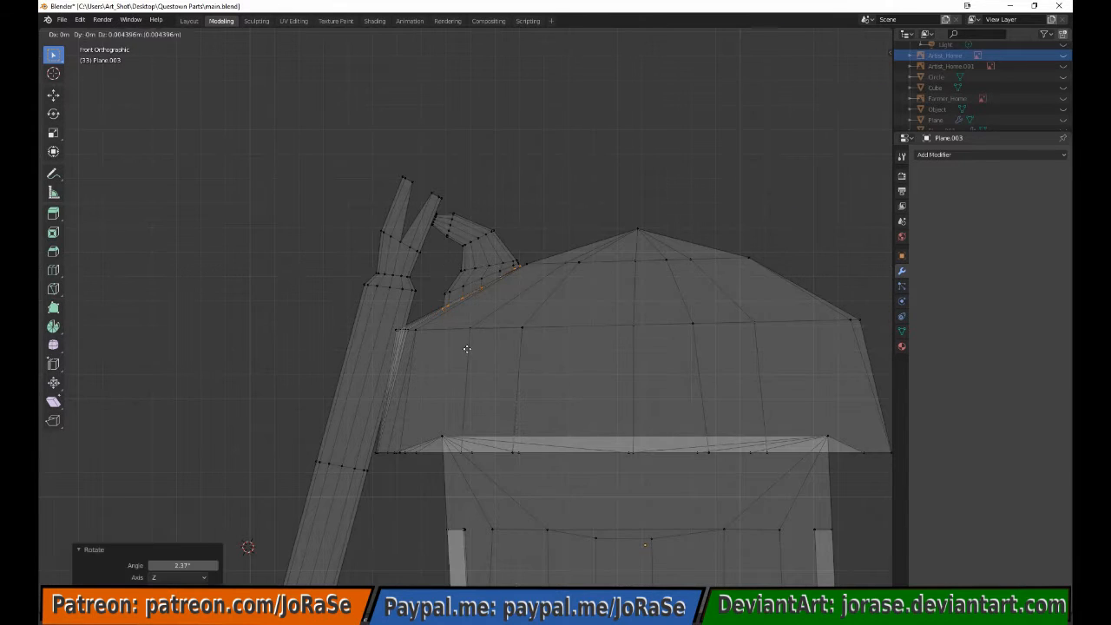
{"action": "left_click", "coordinate": [465, 349]}
{"action": "key", "text": "alt+m"}
{"action": "left_click", "coordinate": [465, 349]}
{"action": "key", "text": "Tab"}
{"action": "key", "text": "shift+z"}
{"action": "scroll", "coordinate": [307, 354], "scroll_direction": "down", "scroll_amount": 4}
{"action": "middle_click_drag", "start_coordinate": [307, 353], "coordinate": [333, 355]}
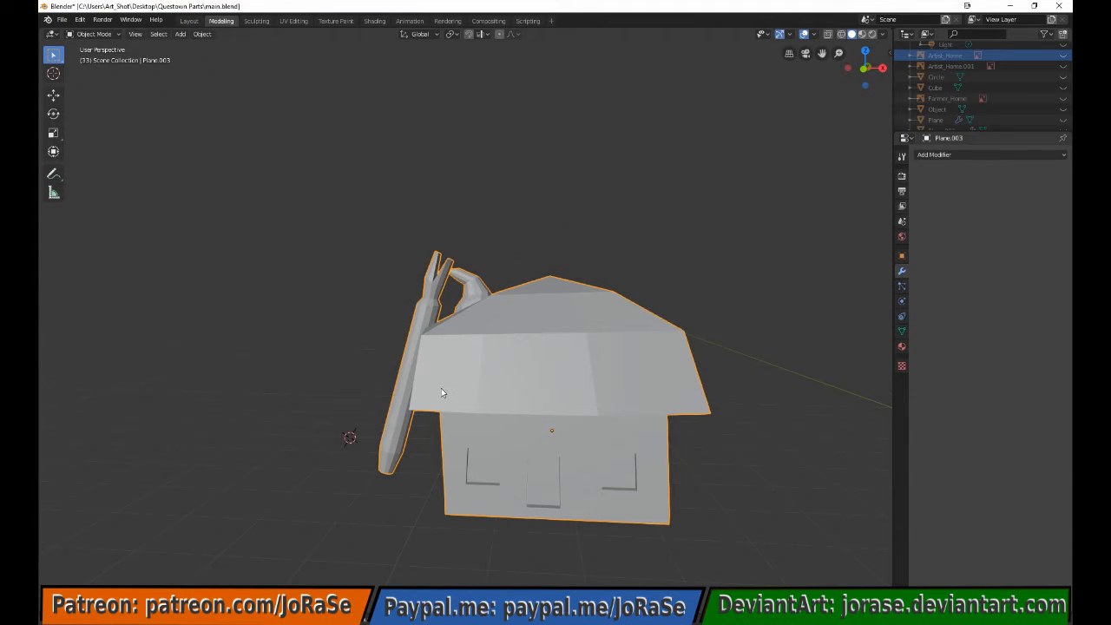
Add a loop cut around the lowest segment of the brush handle
{"action": "middle_click_drag", "start_coordinate": [441, 392], "coordinate": [481, 330]}
{"action": "scroll", "coordinate": [481, 330], "scroll_direction": "up", "scroll_amount": 4}
{"action": "key", "text": "Tab"}
{"action": "left_click", "coordinate": [464, 456], "text": "alt"}
{"action": "key", "text": "KP_1"}
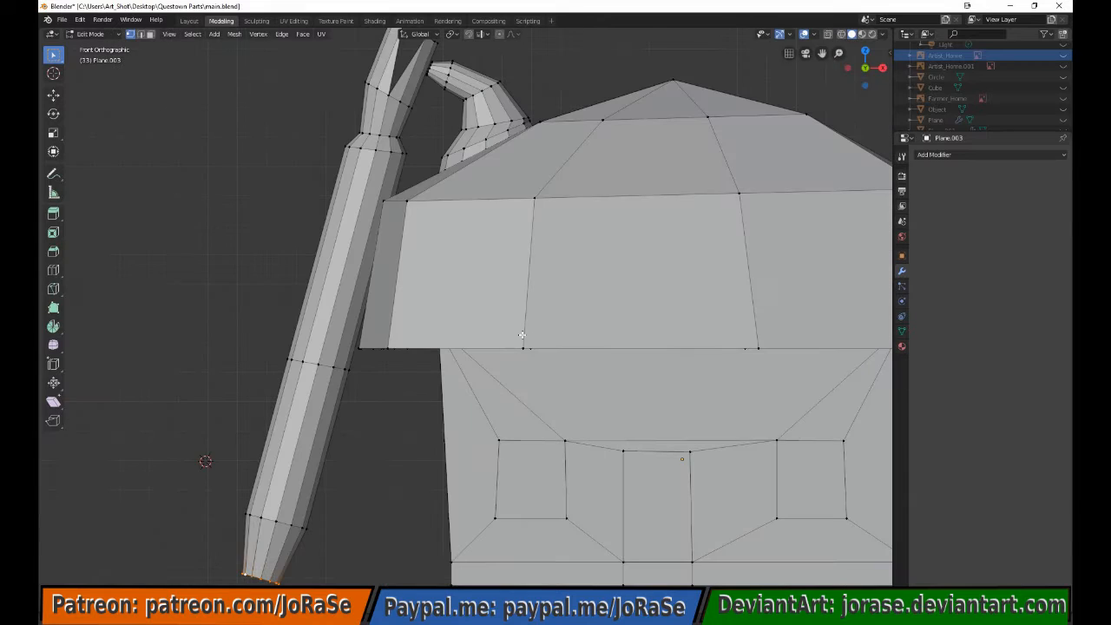
{"action": "middle_click_drag", "start_coordinate": [255, 583], "coordinate": [363, 454], "text": "shift"}
{"action": "scroll", "coordinate": [363, 454], "scroll_direction": "up", "scroll_amount": 1}
{"action": "left_click", "coordinate": [358, 443]}
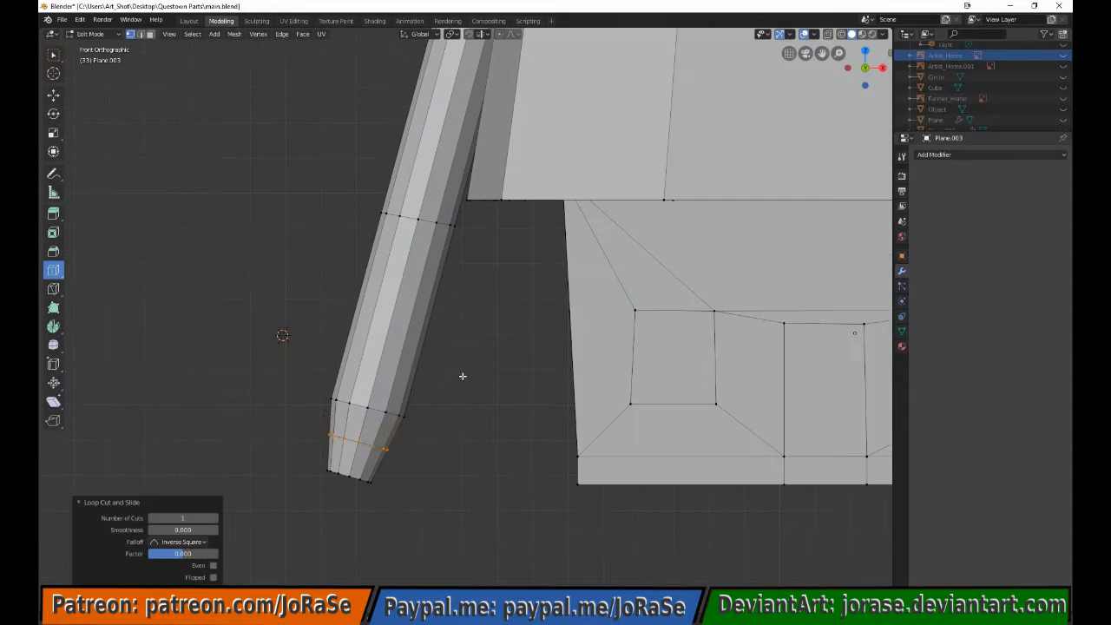
Scale the loops at the handle's lower end to round it into a narrow neck, and shrink the end ring to match
{"action": "left_click", "coordinate": [354, 440], "text": "alt"}
{"action": "key", "text": "s"}
{"action": "left_click", "coordinate": [340, 353]}
{"action": "left_click", "coordinate": [355, 460], "text": "alt"}
{"action": "key", "text": "s"}
{"action": "left_click", "coordinate": [403, 436]}
{"action": "left_click", "coordinate": [351, 477], "text": "alt"}
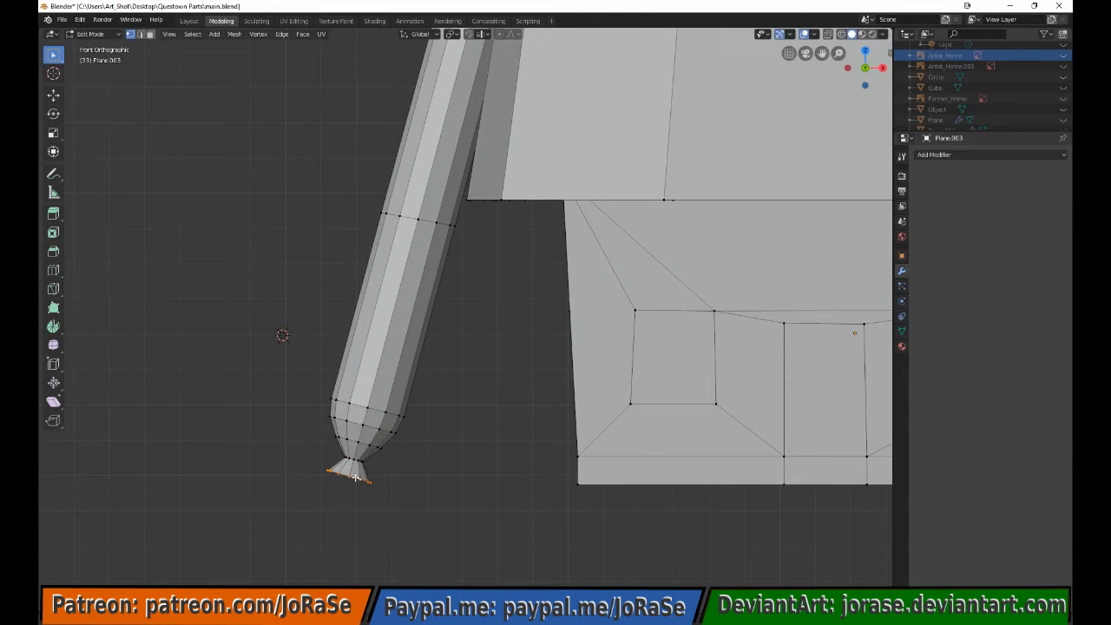
{"action": "key", "text": "s"}
{"action": "left_click", "coordinate": [432, 469]}
Move the handle's end ring down about 0.0229 m along Z, scale it slightly smaller, and return to Object Mode
{"action": "key", "text": "KP_3"}
{"action": "key", "text": "shift+z"}
{"action": "key", "text": "g"}
{"action": "key", "text": "z"}
{"action": "left_click", "coordinate": [425, 476]}
{"action": "key", "text": "s"}
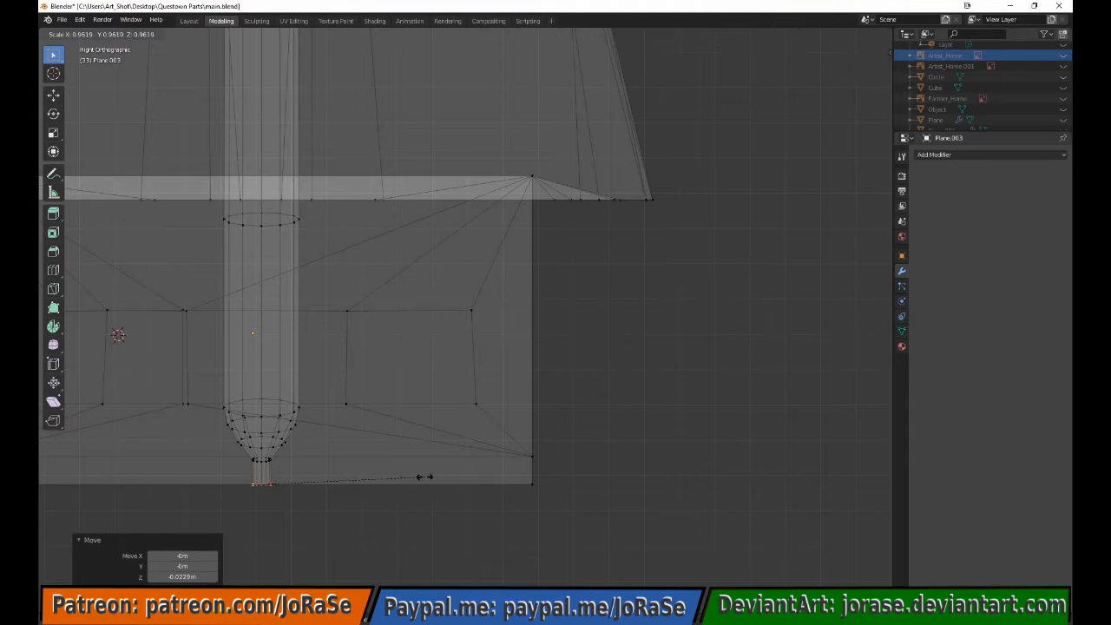
{"action": "left_click", "coordinate": [425, 478]}
{"action": "key", "text": "Tab"}
{"action": "key", "text": "shift+z"}
{"action": "mouse_move", "coordinate": [425, 480]}
{"action": "middle_mouse_down"}
{"action": "mouse_move", "coordinate": [504, 466]}
{"action": "mouse_move", "coordinate": [387, 446]}
{"action": "middle_mouse_up"}
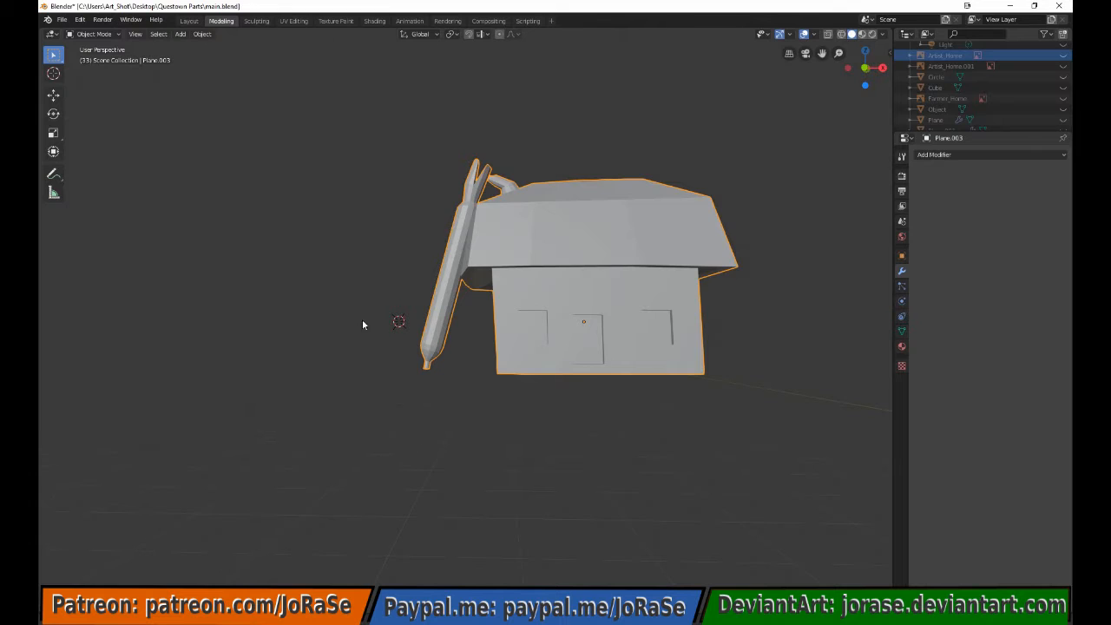
Show both reference images in wireframe and extrude vertices around the chimney's inner square on the top-view drawing
{"action": "key", "text": "KP_7"}
{"action": "left_click_drag", "start_coordinate": [1063, 55], "coordinate": [1063, 66]}
{"action": "key", "text": "z"}
{"action": "left_click", "coordinate": [730, 170]}
{"action": "key", "text": "Tab"}
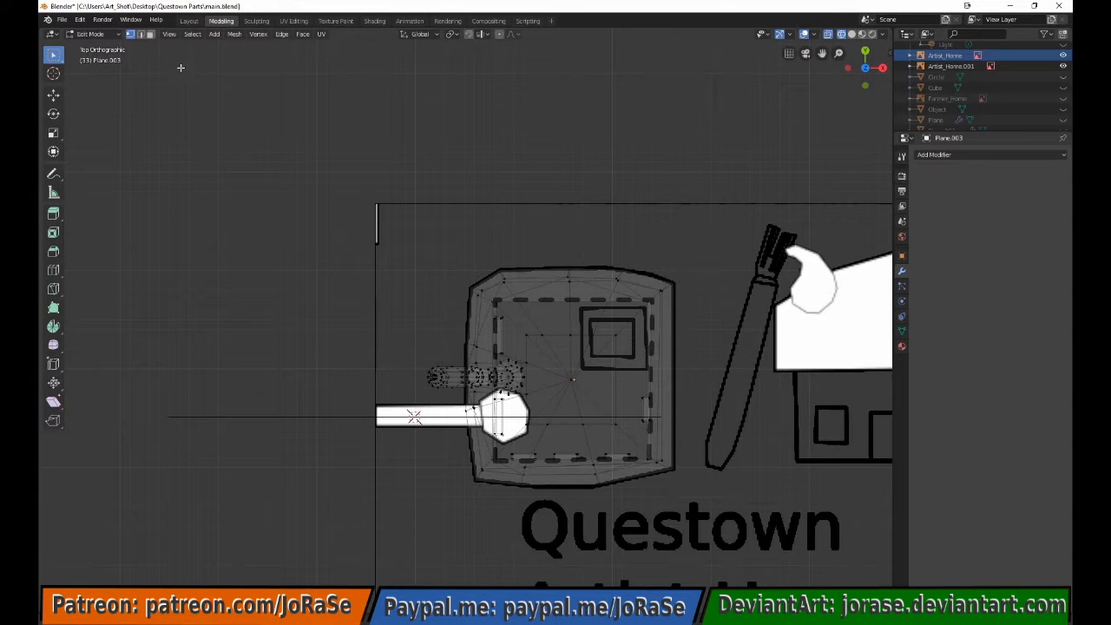
{"action": "left_click", "coordinate": [612, 319], "text": "alt"}
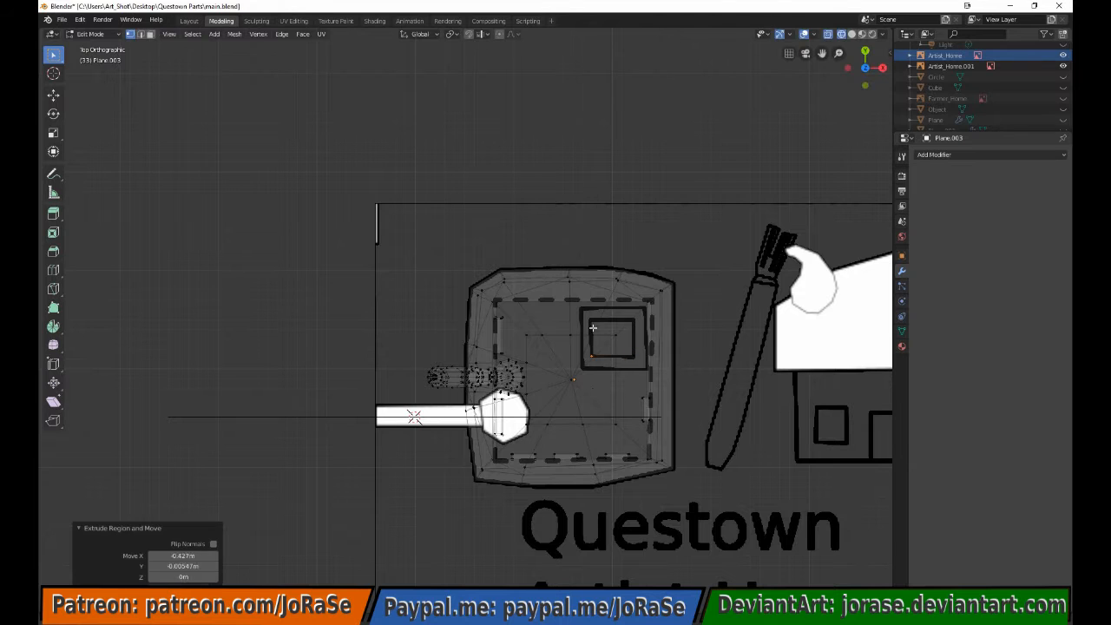
Raise the chimney square along Z to the top of the chimney outline in the front view and scale it to fit
{"action": "key", "text": "KP_1"}
{"action": "key", "text": "g"}
{"action": "key", "text": "z"}
{"action": "left_click", "coordinate": [657, 156]}
{"action": "key", "text": "s"}
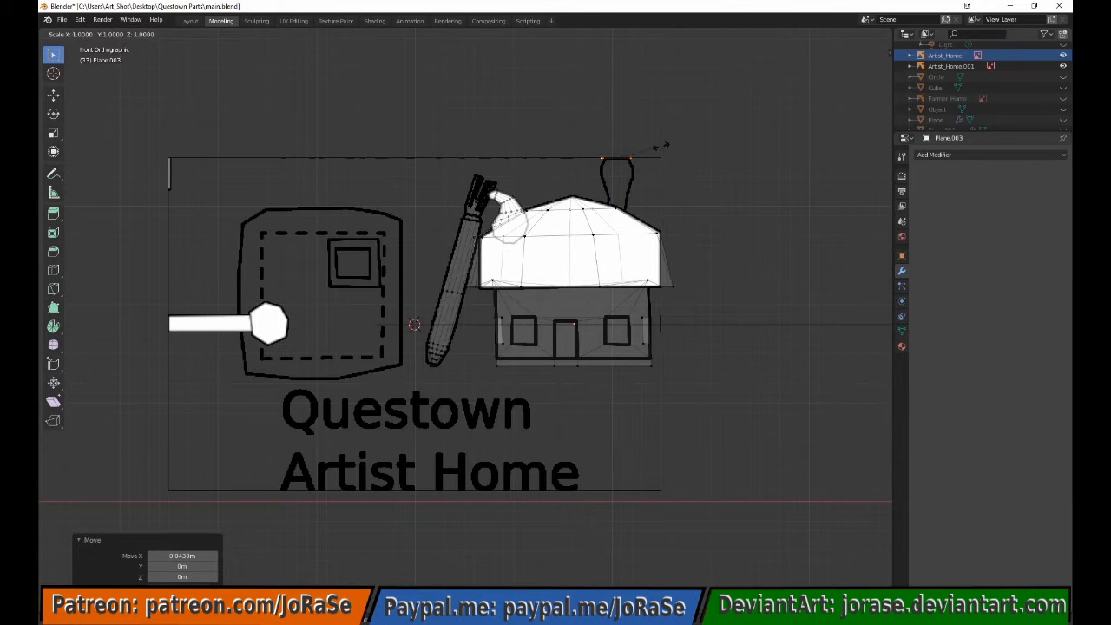
{"action": "left_click", "coordinate": [686, 196]}
Extrude the chimney ring along Z in successive sections, scaling each new ring to the chimney's upper outline
{"action": "key", "text": "s"}
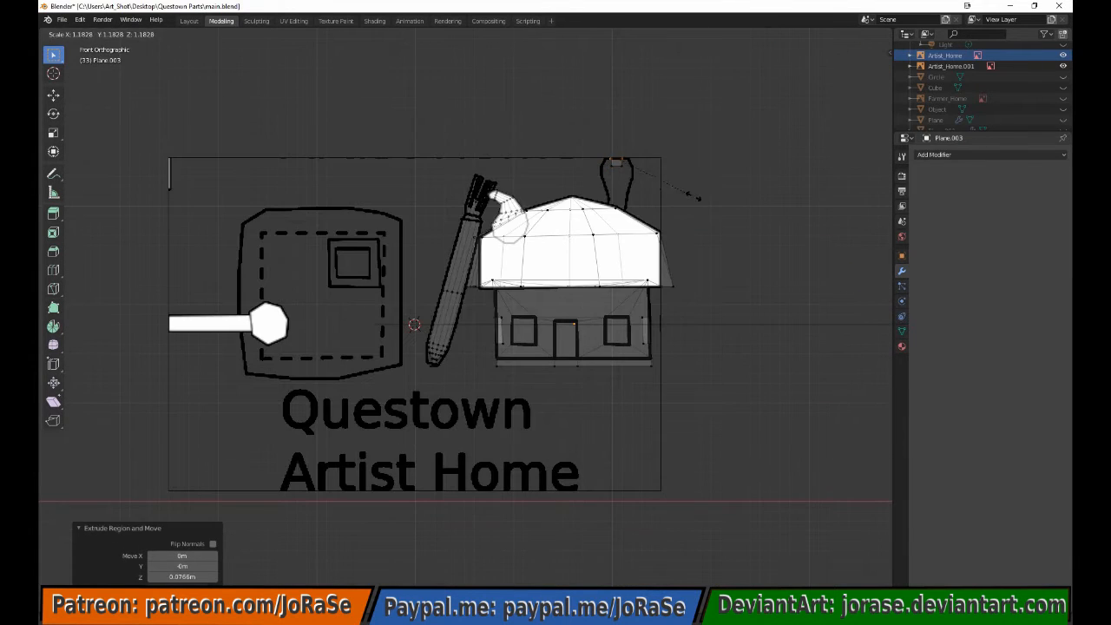
{"action": "key", "text": "e"}
{"action": "key", "text": "z"}
{"action": "left_click", "coordinate": [782, 206]}
{"action": "key", "text": "s"}
{"action": "key", "text": "e"}
{"action": "key", "text": "z"}
{"action": "left_click", "coordinate": [711, 196]}
{"action": "key", "text": "s"}
{"action": "left_click", "coordinate": [694, 196]}
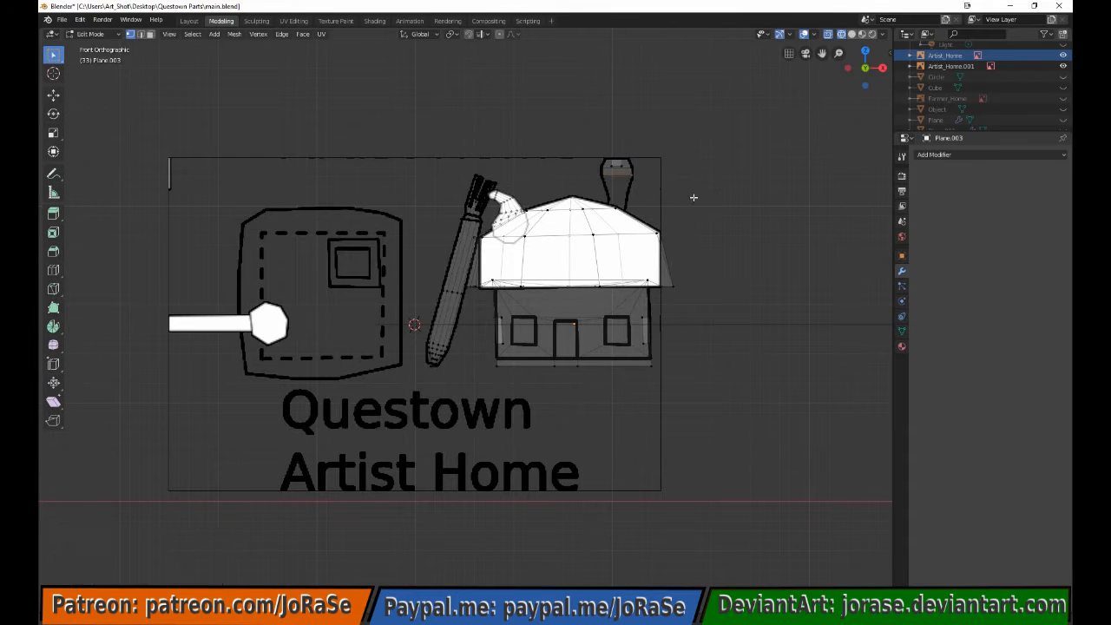
Extrude the chimney's lower ring down along Z to just above the roof, narrow it to the outline, and adjust its height
{"action": "key", "text": "e"}
{"action": "key", "text": "z"}
{"action": "left_click", "coordinate": [694, 205]}
{"action": "key", "text": "s"}
{"action": "left_click", "coordinate": [700, 188]}
{"action": "key", "text": "g"}
{"action": "key", "text": "z"}
{"action": "left_click", "coordinate": [680, 199]}
{"action": "scroll", "coordinate": [657, 201], "scroll_direction": "up", "scroll_amount": 3}
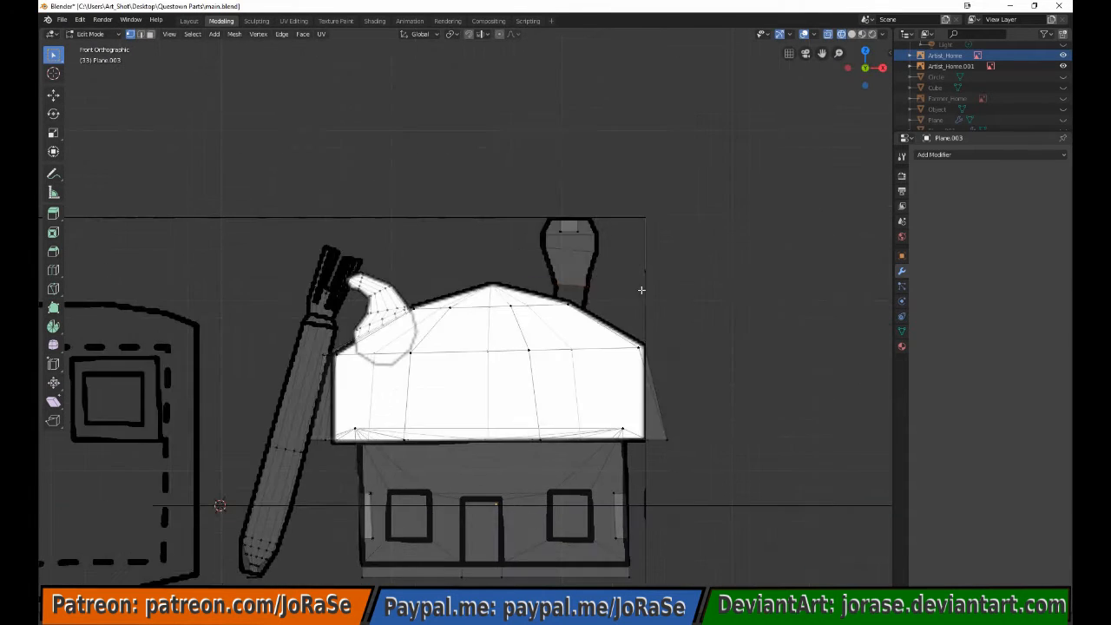
Add a loop cut to the chimney
{"action": "middle_click_drag", "start_coordinate": [640, 290], "coordinate": [584, 267]}
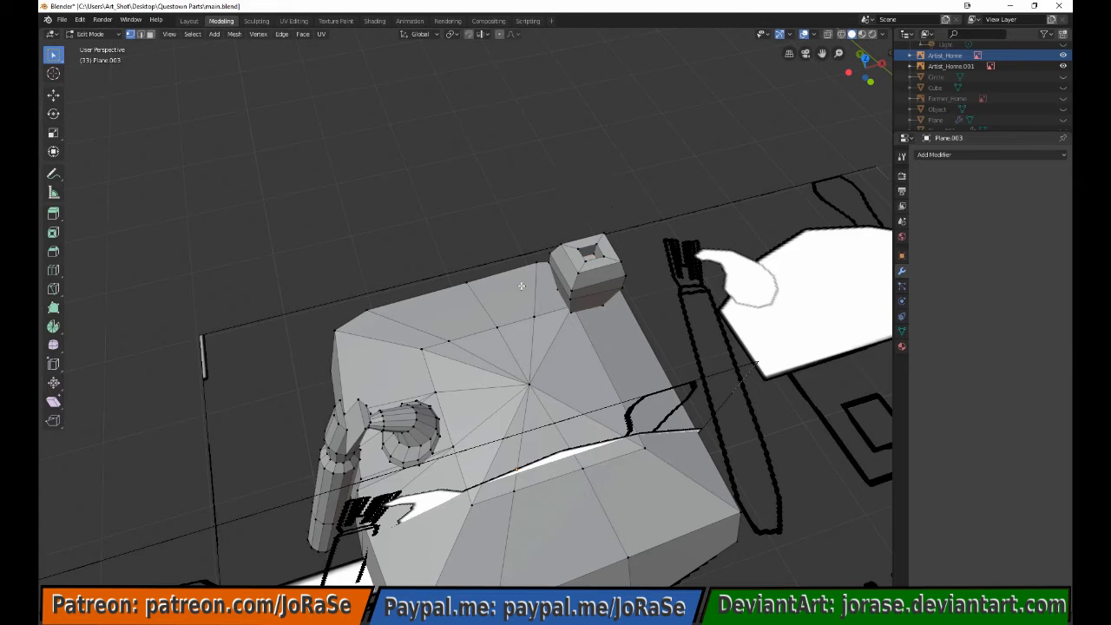
{"action": "middle_click_drag", "start_coordinate": [521, 286], "coordinate": [486, 239]}
{"action": "left_click", "coordinate": [54, 270]}
{"action": "left_click", "coordinate": [583, 268]}
{"action": "left_click", "coordinate": [54, 55]}
Select the whole chimney and move it along Y over the roof in the side view
{"action": "mouse_move", "coordinate": [409, 238]}
{"action": "middle_mouse_down"}
{"action": "mouse_move", "coordinate": [300, 201]}
{"action": "mouse_move", "coordinate": [323, 200]}
{"action": "middle_mouse_up"}
{"action": "key", "text": "shift+z"}
{"action": "left_click_drag", "start_coordinate": [414, 180], "coordinate": [531, 298]}
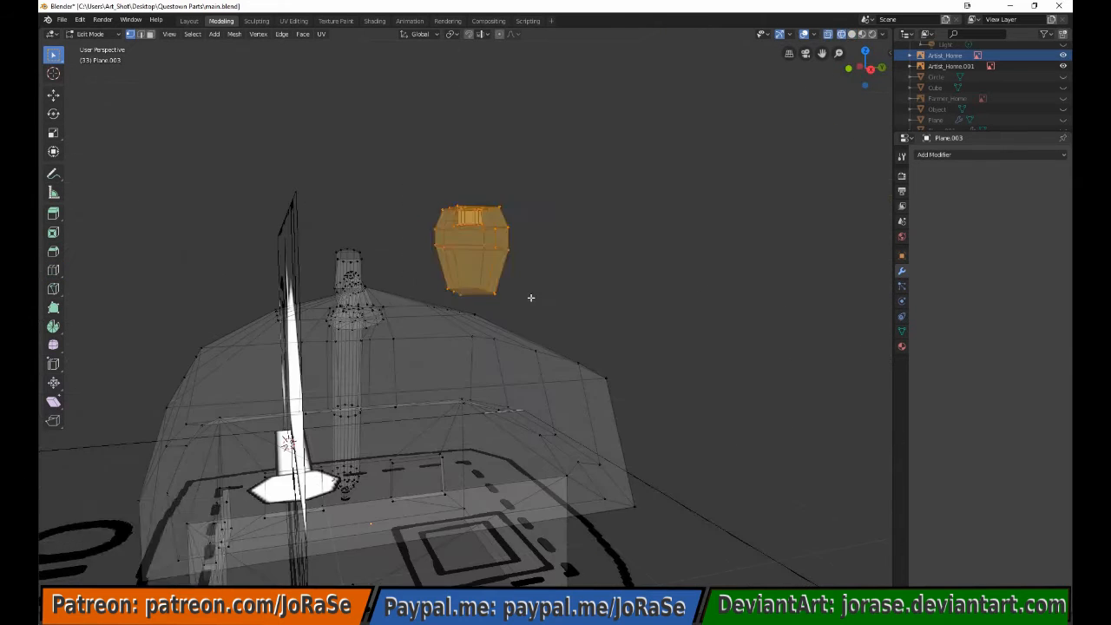
{"action": "key", "text": "KP_3"}
{"action": "key", "text": "g"}
{"action": "key", "text": "y"}
{"action": "left_click", "coordinate": [497, 298]}
Lower the roof vertices at the chimney's base to the reference outline in front view
{"action": "middle_click_drag", "start_coordinate": [339, 305], "coordinate": [443, 319]}
{"action": "key", "text": "KP_1"}
{"action": "left_click_drag", "start_coordinate": [540, 290], "coordinate": [589, 296]}
{"action": "key", "text": "g"}
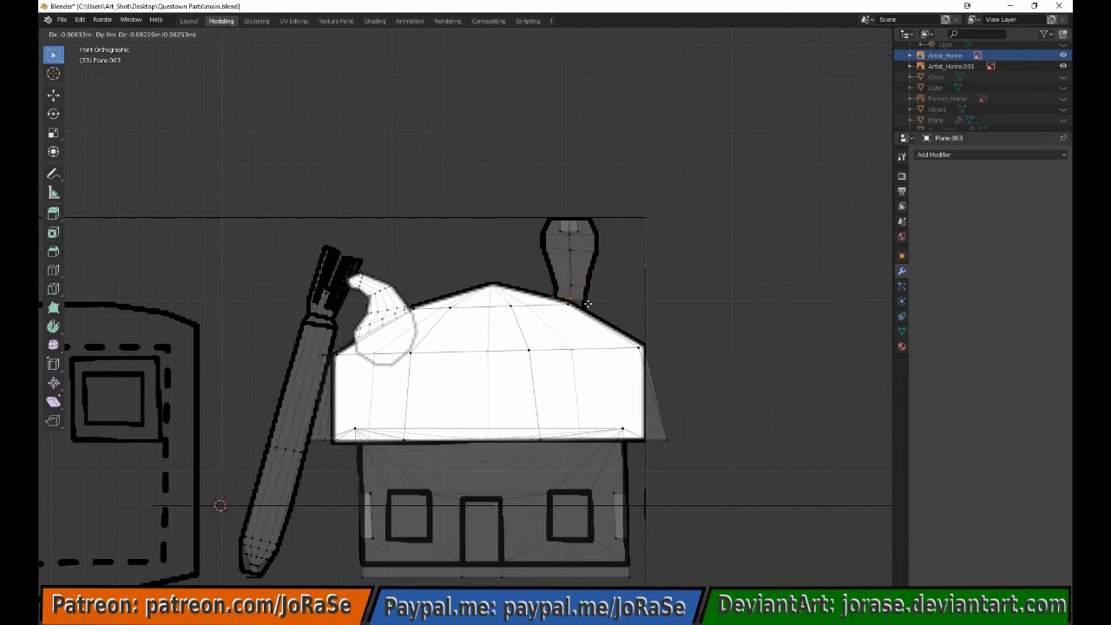
{"action": "left_click", "coordinate": [588, 304]}
{"action": "scroll", "coordinate": [587, 304], "scroll_direction": "up", "scroll_amount": 3}
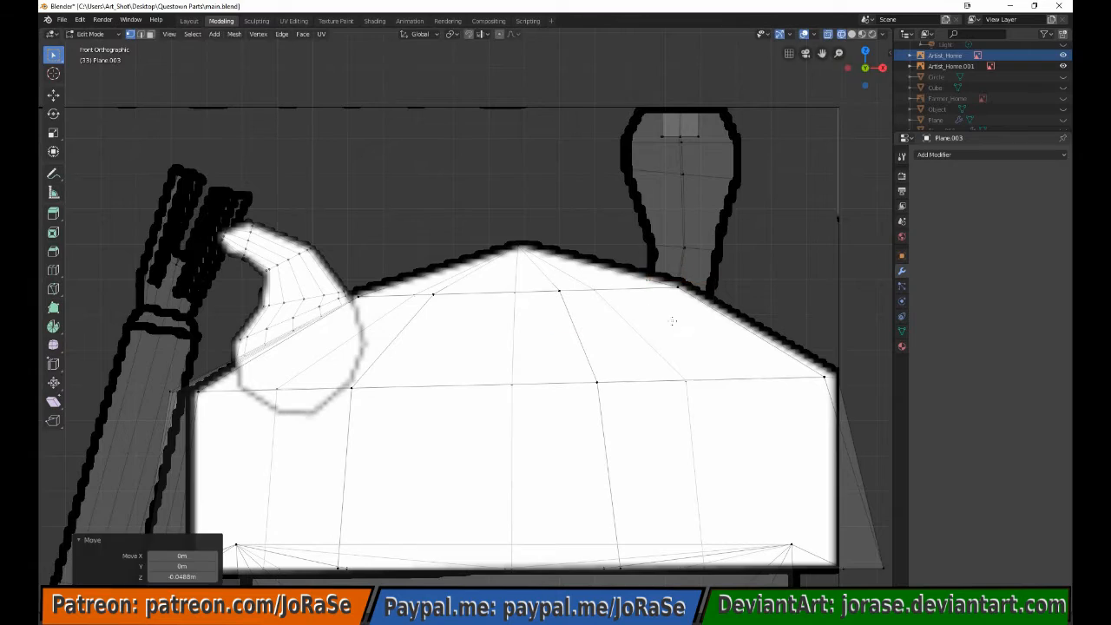
Fill the gaps between the chimney's lower edge and the roof with new faces
{"action": "key", "text": "shift+z"}
{"action": "mouse_move", "coordinate": [673, 322]}
{"action": "middle_mouse_down"}
{"action": "mouse_move", "coordinate": [374, 210]}
{"action": "mouse_move", "coordinate": [469, 287]}
{"action": "mouse_move", "coordinate": [608, 261]}
{"action": "middle_mouse_up"}
{"action": "left_click", "coordinate": [373, 211], "text": "shift"}
{"action": "key", "text": "f"}
{"action": "left_click", "coordinate": [647, 578], "text": "shift"}
{"action": "key", "text": "f"}
{"action": "middle_click_drag", "start_coordinate": [647, 347], "coordinate": [647, 282]}
{"action": "key", "text": "b"}
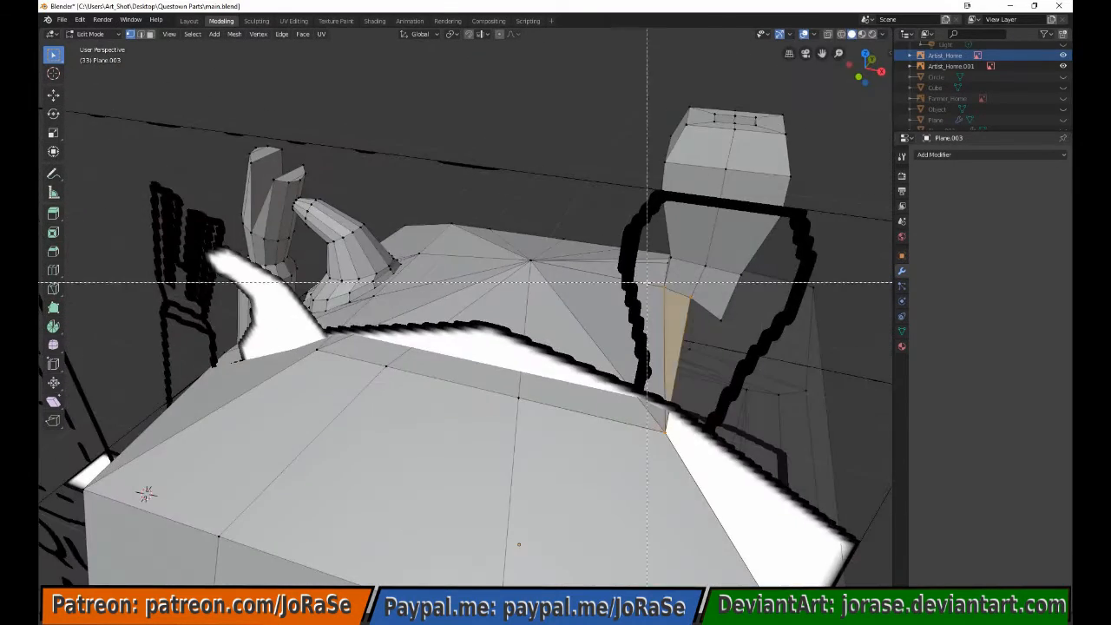
{"action": "left_click_drag", "start_coordinate": [647, 282], "coordinate": [739, 334]}
{"action": "middle_click_drag", "start_coordinate": [686, 339], "coordinate": [647, 209]}
{"action": "key", "text": "f"}
{"action": "middle_click_drag", "start_coordinate": [647, 260], "coordinate": [430, 335]}
{"action": "key", "text": "f"}
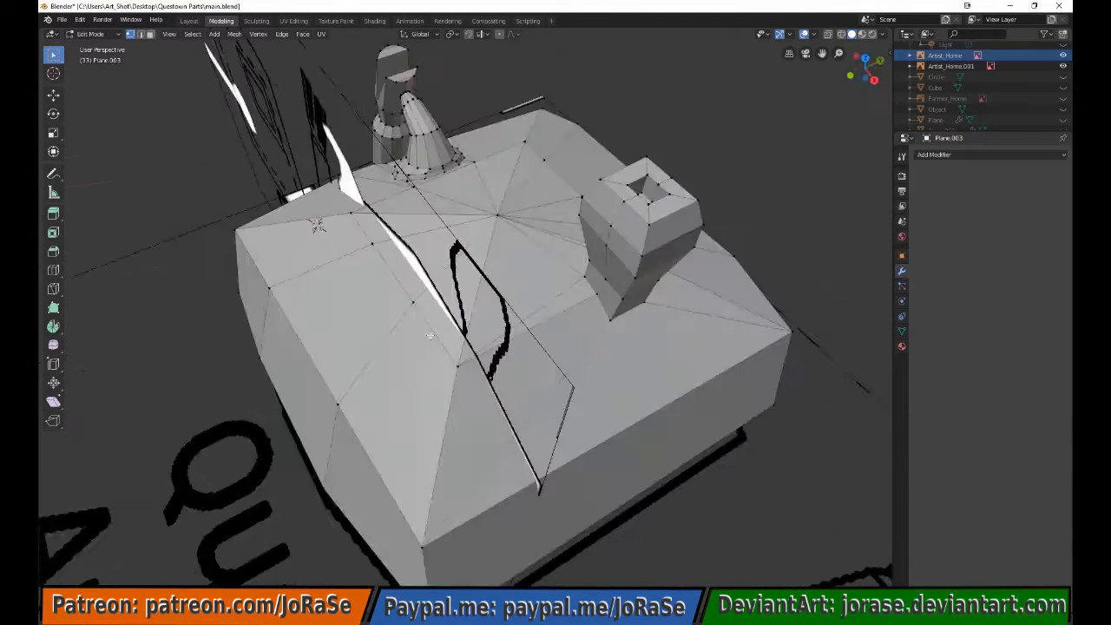
Delete the roof faces around the paint blob's base and undo the unwanted replacement fill
{"action": "key", "text": "Tab"}
{"action": "scroll", "coordinate": [388, 342], "scroll_direction": "down", "scroll_amount": 5}
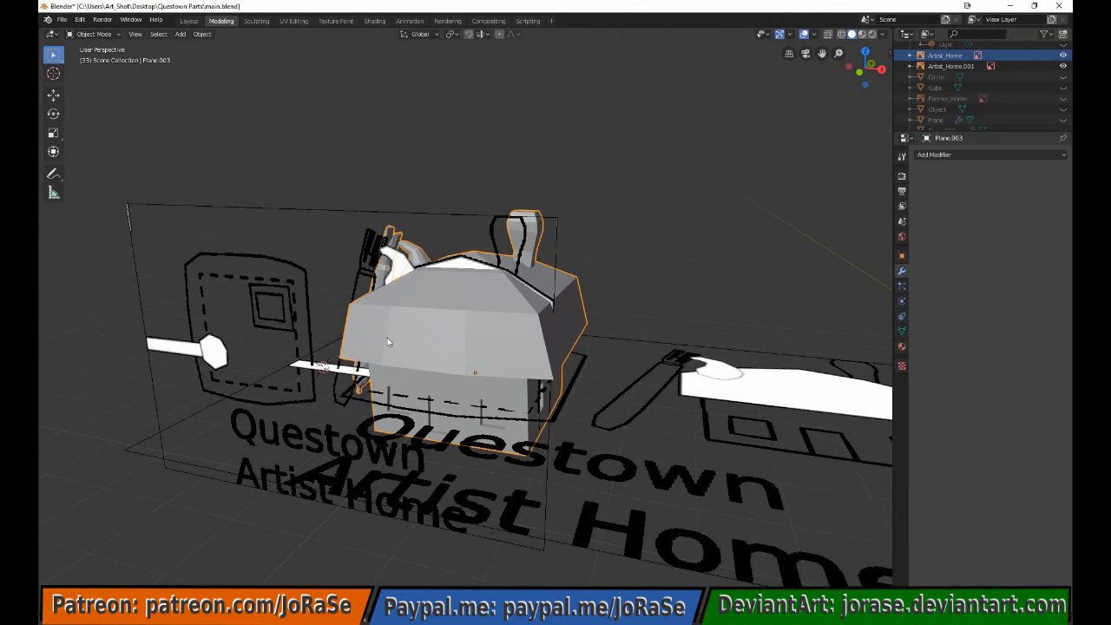
{"action": "scroll", "coordinate": [388, 342], "scroll_direction": "up", "scroll_amount": 5}
{"action": "mouse_move", "coordinate": [388, 342]}
{"action": "middle_mouse_down"}
{"action": "mouse_move", "coordinate": [365, 455]}
{"action": "mouse_move", "coordinate": [375, 449]}
{"action": "mouse_move", "coordinate": [278, 369]}
{"action": "mouse_move", "coordinate": [279, 426]}
{"action": "middle_mouse_up"}
{"action": "key", "text": "Tab"}
{"action": "key", "text": "z"}
{"action": "left_click", "coordinate": [312, 449]}
{"action": "key", "text": "z"}
{"action": "left_click", "coordinate": [330, 396]}
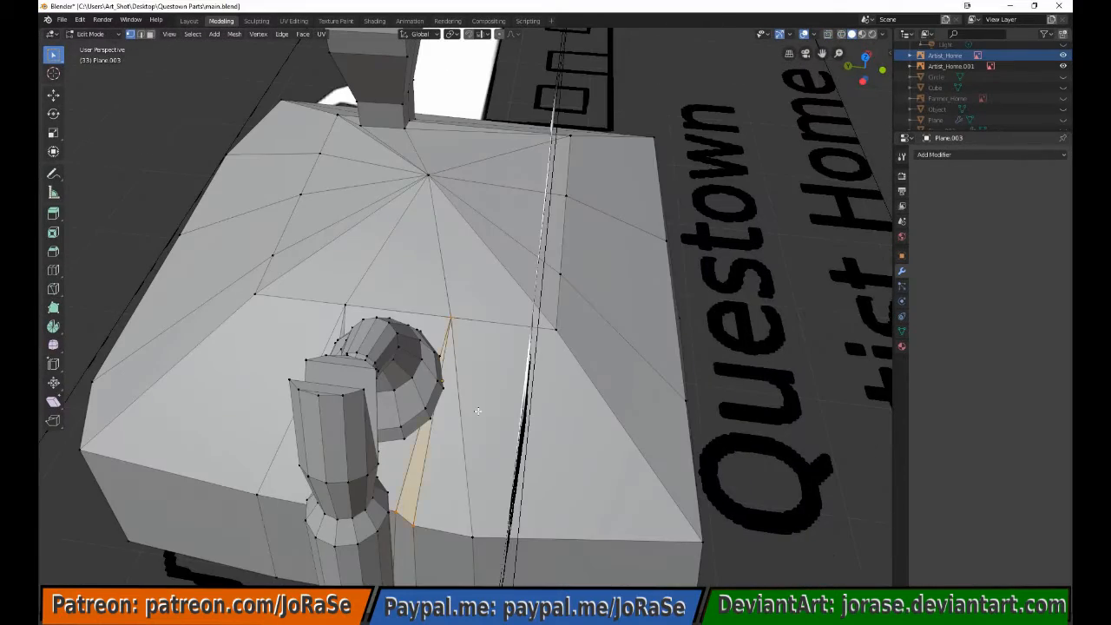
{"action": "left_click", "coordinate": [472, 531], "text": "shift"}
{"action": "key", "text": "x"}
{"action": "left_click", "coordinate": [460, 504]}
{"action": "key", "text": "f"}
{"action": "middle_click_drag", "start_coordinate": [349, 308], "coordinate": [446, 402]}
{"action": "key", "text": "ctrl+z"}
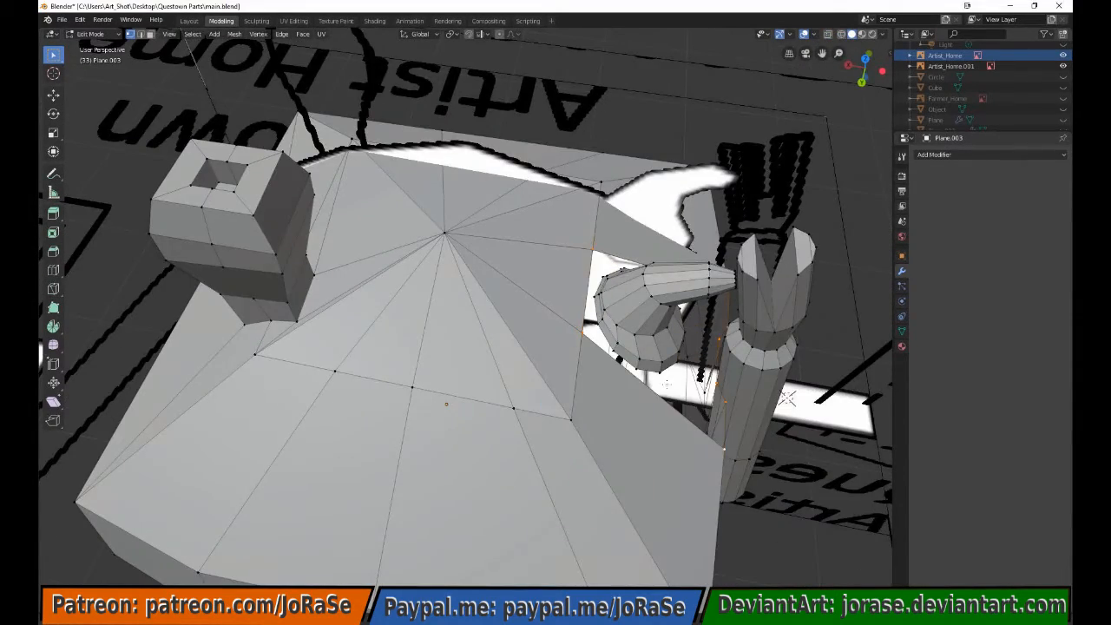
Hide the linked geometry around the paint blob's roof opening, leaving its boundary vertices in top view
{"action": "key", "text": "l"}
{"action": "key", "text": "h"}
{"action": "key", "text": "KP_7"}
{"action": "scroll", "coordinate": [465, 307], "scroll_direction": "up", "scroll_amount": 5}
Fill faces between the paint blob's base ring and the right side of the roof opening
{"action": "key", "text": "b"}
{"action": "left_click_drag", "start_coordinate": [579, 176], "coordinate": [627, 321]}
{"action": "key", "text": "f"}
{"action": "left_click_drag", "start_coordinate": [577, 295], "coordinate": [638, 430]}
{"action": "key", "text": "f"}
{"action": "left_click_drag", "start_coordinate": [580, 296], "coordinate": [622, 324]}
{"action": "key", "text": "f"}
{"action": "key", "text": "f"}
{"action": "key", "text": "f"}
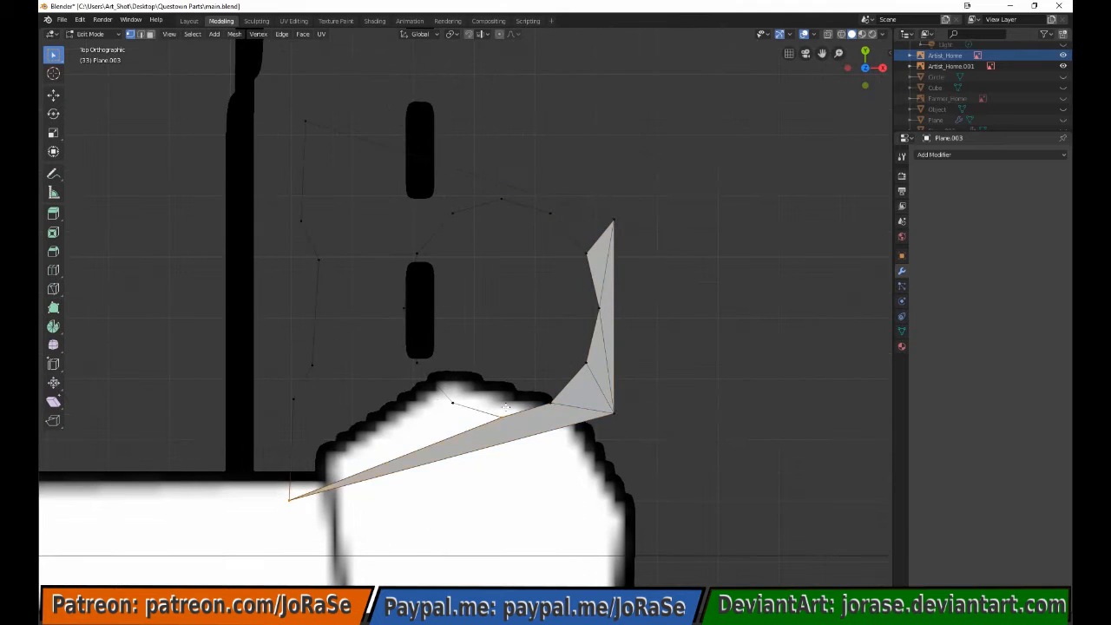
{"action": "key", "text": "ctrl+z"}
Fill faces between the paint blob's base ring and the front and left edges of the roof opening
{"action": "key", "text": "f"}
{"action": "key", "text": "f"}
{"action": "key", "text": "f"}
{"action": "key", "text": "f"}
{"action": "key", "text": "b"}
{"action": "left_click_drag", "start_coordinate": [304, 359], "coordinate": [473, 380]}
{"action": "key", "text": "f"}
{"action": "key", "text": "f"}
{"action": "key", "text": "f"}
Fill the remaining rear part of the roof opening around the paint blob
{"action": "key", "text": "b"}
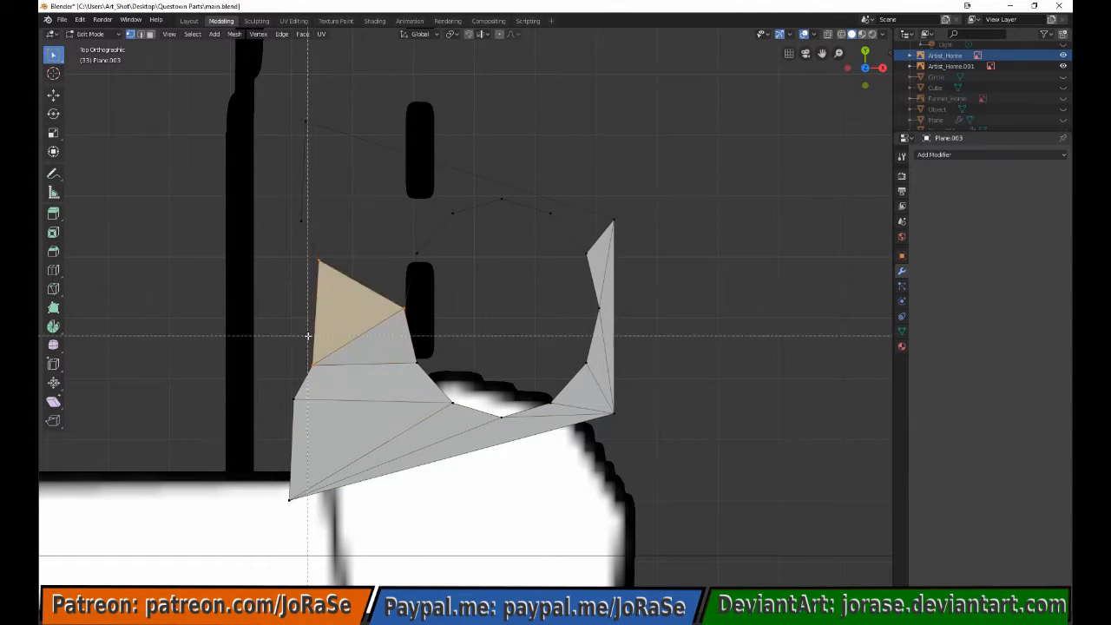
{"action": "key", "text": "f"}
{"action": "key", "text": "f"}
{"action": "key", "text": "f"}
{"action": "left_click_drag", "start_coordinate": [542, 186], "coordinate": [614, 238]}
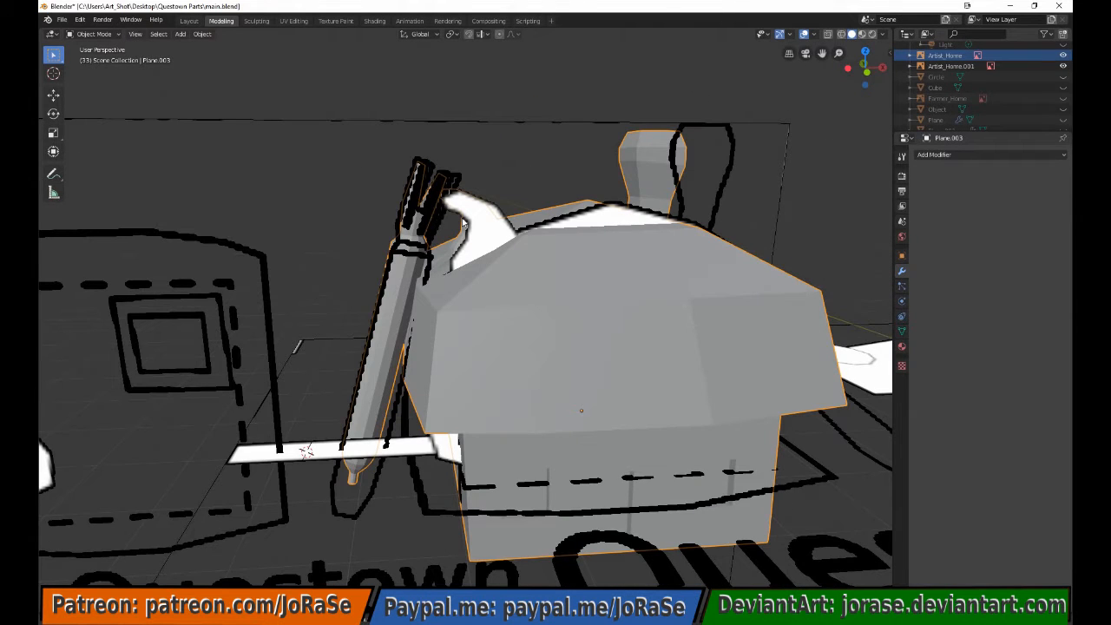
Hide both Artist Home reference images and show the house in wireframe front view
{"action": "scroll", "coordinate": [521, 156], "scroll_direction": "down", "scroll_amount": 5}
{"action": "middle_click_drag", "start_coordinate": [521, 156], "coordinate": [357, 262]}
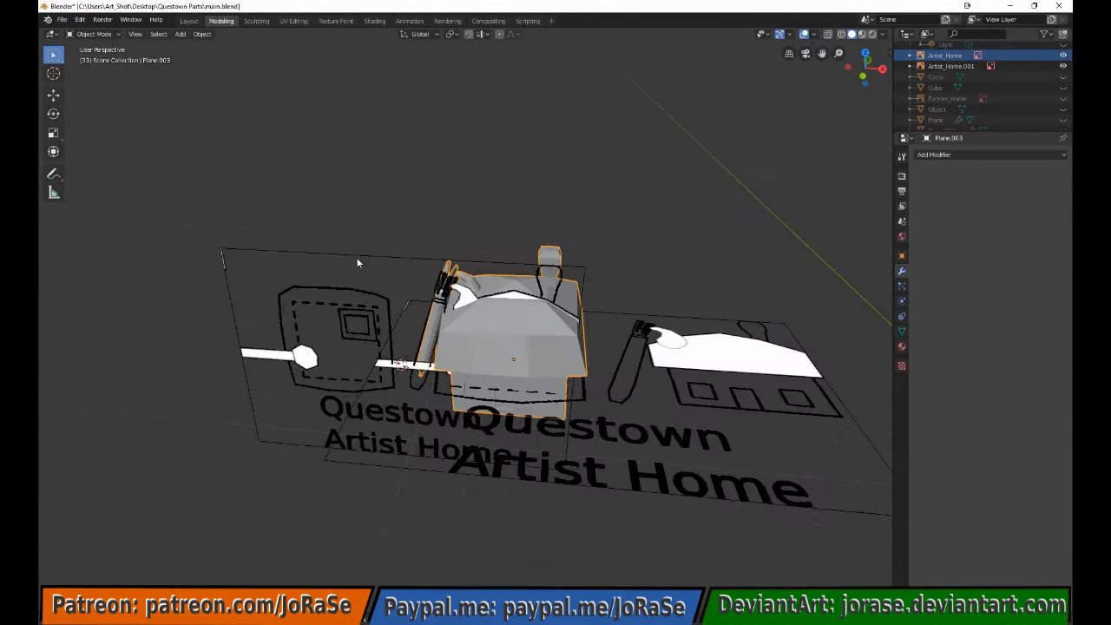
{"action": "left_click_drag", "start_coordinate": [1063, 55], "coordinate": [1063, 66]}
{"action": "key", "text": "KP_1"}
{"action": "key", "text": "z"}
{"action": "left_click", "coordinate": [562, 355]}
{"action": "scroll", "coordinate": [521, 347], "scroll_direction": "up", "scroll_amount": 5}
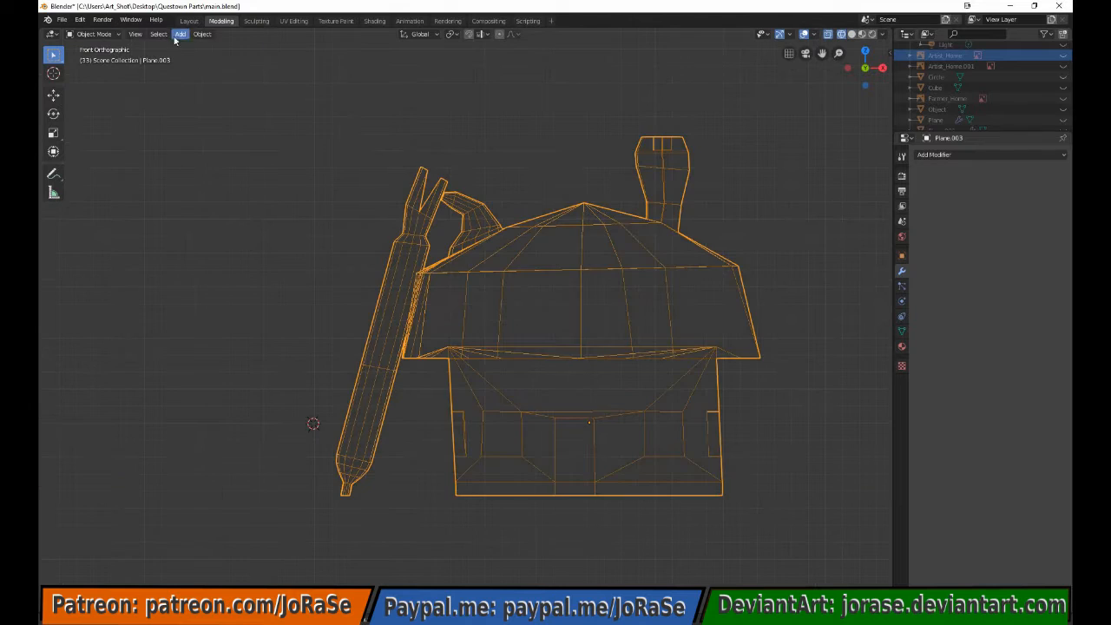
Add a cube, scale it down and place it at the house's lower right corner in front view
{"action": "left_click", "coordinate": [181, 34]}
{"action": "left_click", "coordinate": [269, 59]}
{"action": "key", "text": "s"}
{"action": "left_click", "coordinate": [302, 382]}
{"action": "key", "text": "g"}
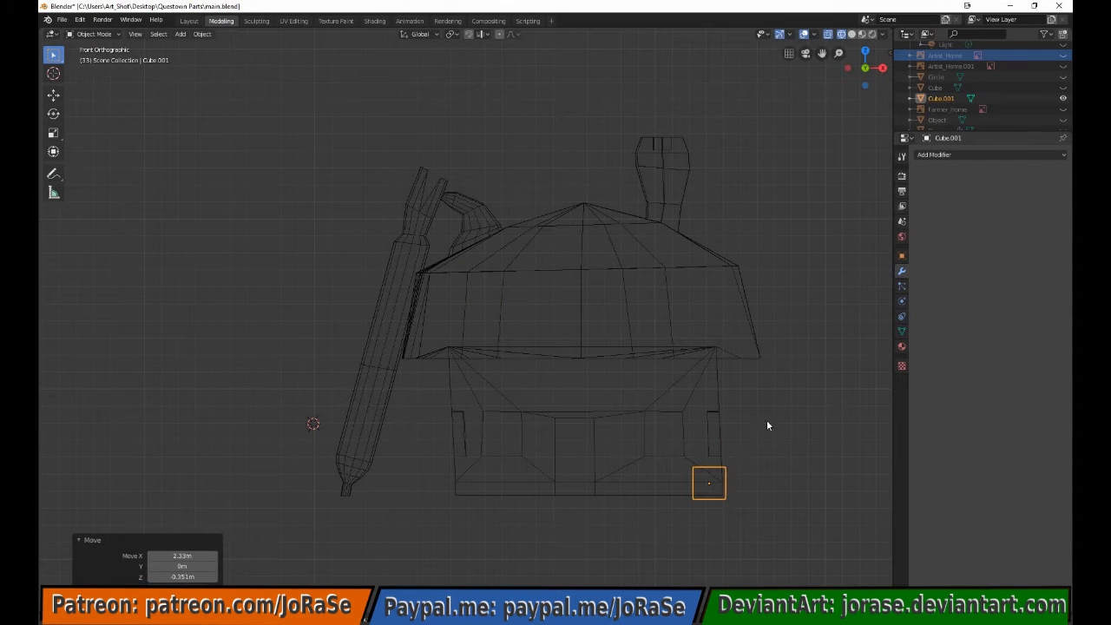
Raise the cube's top vertices along Z to make a tall corner block
{"action": "key", "text": "Tab"}
{"action": "key", "text": "b"}
{"action": "left_click_drag", "start_coordinate": [757, 441], "coordinate": [677, 486]}
{"action": "key", "text": "g"}
{"action": "key", "text": "z"}
{"action": "left_click", "coordinate": [745, 426]}
Move the corner block along Y by -0.354 m onto the house's front corner
{"action": "key", "text": "Tab"}
{"action": "middle_click_drag", "start_coordinate": [515, 444], "coordinate": [441, 448]}
{"action": "key", "text": "g"}
{"action": "key", "text": "y"}
{"action": "left_click", "coordinate": [367, 448]}
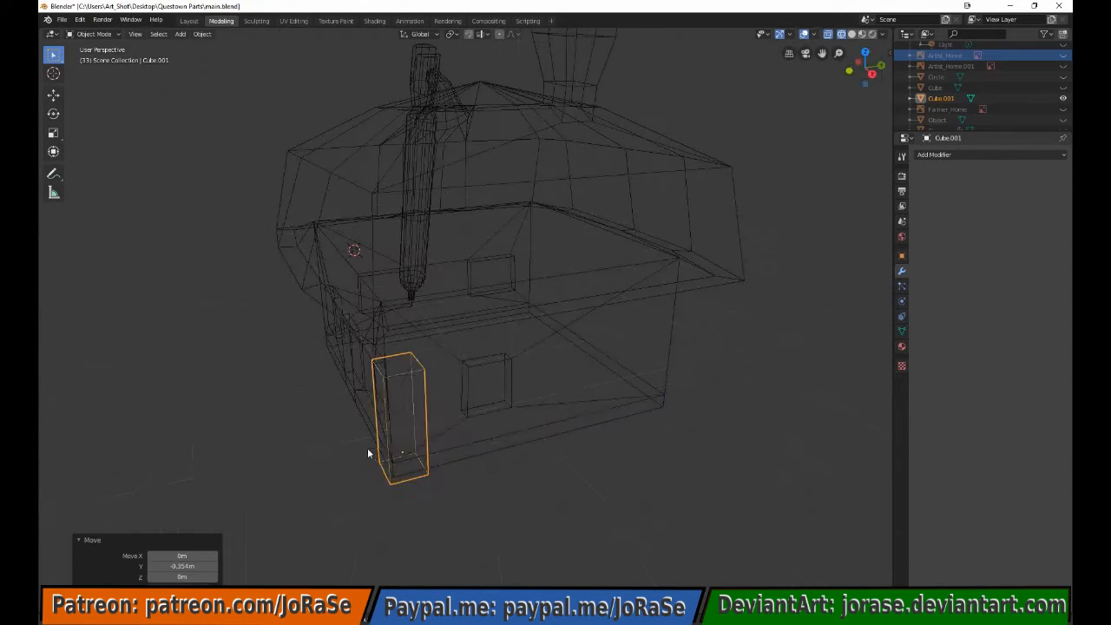
Add five horizontal loop cuts and one vertical loop cut to the corner block
{"action": "key", "text": "KP_7"}
{"action": "key", "text": "shift+z"}
{"action": "key", "text": "KP_1"}
{"action": "key", "text": "Tab"}
{"action": "left_click", "coordinate": [53, 270]}
{"action": "scroll", "coordinate": [538, 364], "scroll_direction": "up", "scroll_amount": 1}
{"action": "left_click", "coordinate": [575, 357]}
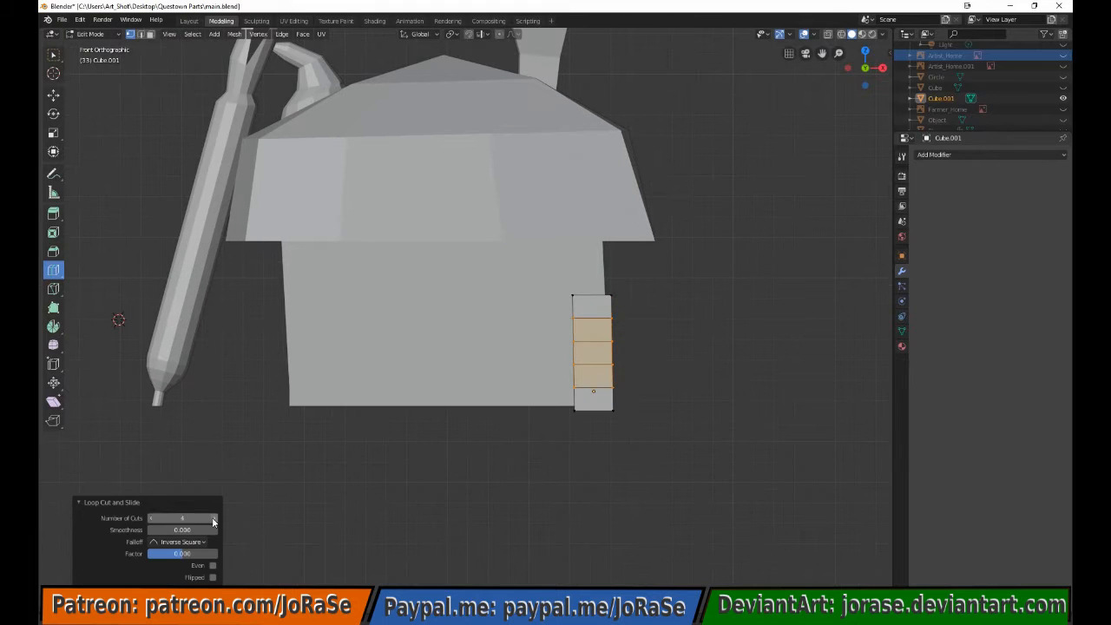
{"action": "left_click", "coordinate": [600, 396]}
Delete side faces of the corner block to leave a stepped stone pattern
{"action": "left_click", "coordinate": [53, 54]}
{"action": "left_click", "coordinate": [570, 332]}
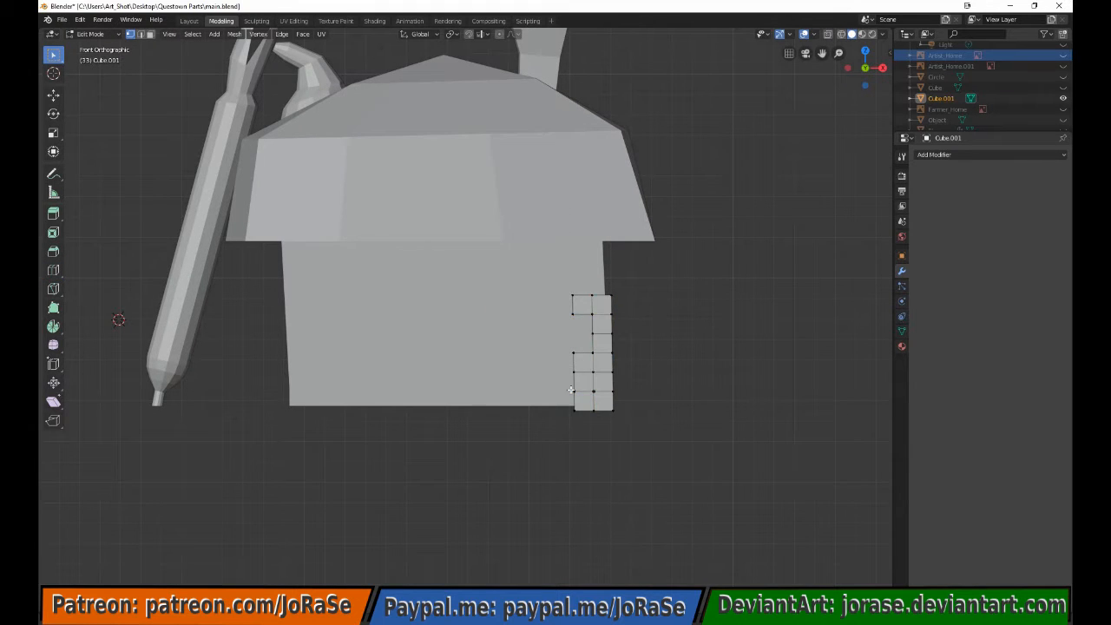
{"action": "middle_click_drag", "start_coordinate": [570, 374], "coordinate": [492, 325]}
{"action": "key", "text": "shift+z"}
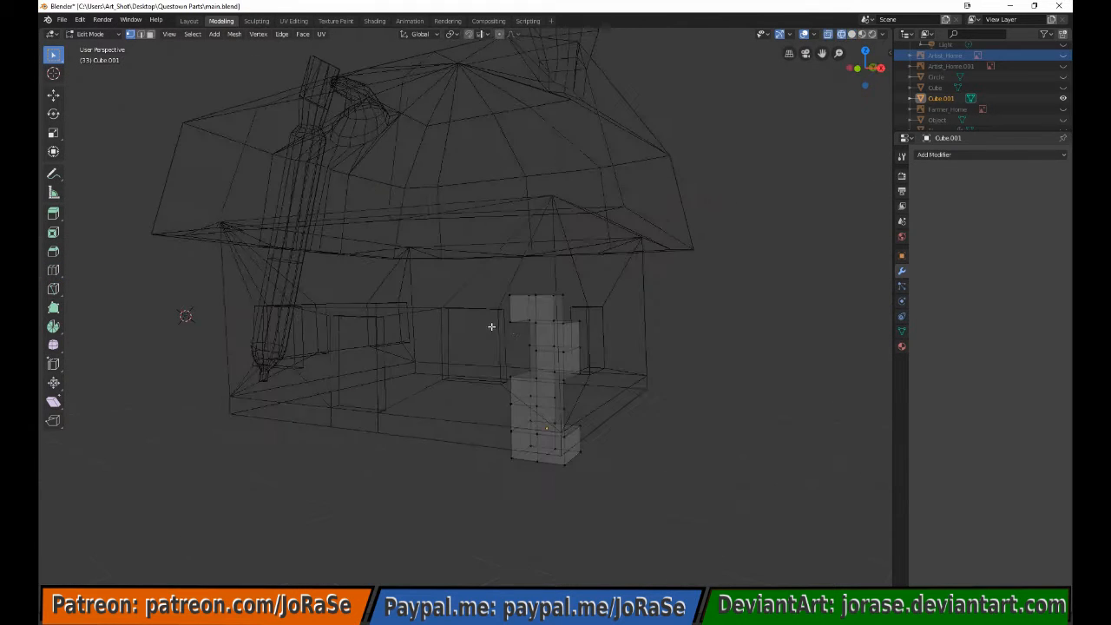
Move the notch vertices on the corner block's front to angle the stone edges
{"action": "left_click", "coordinate": [535, 326], "text": "shift"}
{"action": "key", "text": "g"}
{"action": "key", "text": "z"}
{"action": "left_click", "coordinate": [535, 336]}
{"action": "key", "text": "g"}
{"action": "left_click", "coordinate": [545, 352]}
{"action": "left_click", "coordinate": [539, 382], "text": "shift"}
{"action": "key", "text": "g"}
{"action": "key", "text": "z"}
{"action": "left_click", "coordinate": [539, 372]}
Scale the side stone's outer edge along Z and move its middle vertices along Y to make a point
{"action": "middle_click_drag", "start_coordinate": [538, 372], "coordinate": [437, 371]}
{"action": "left_click", "coordinate": [486, 395], "text": "shift"}
{"action": "key", "text": "s"}
{"action": "key", "text": "z"}
{"action": "left_click", "coordinate": [492, 411]}
{"action": "key", "text": "g"}
{"action": "key", "text": "y"}
{"action": "left_click", "coordinate": [500, 394]}
Move the bottom stone's outer vertices along Y to reshape its end
{"action": "key", "text": "shift+z"}
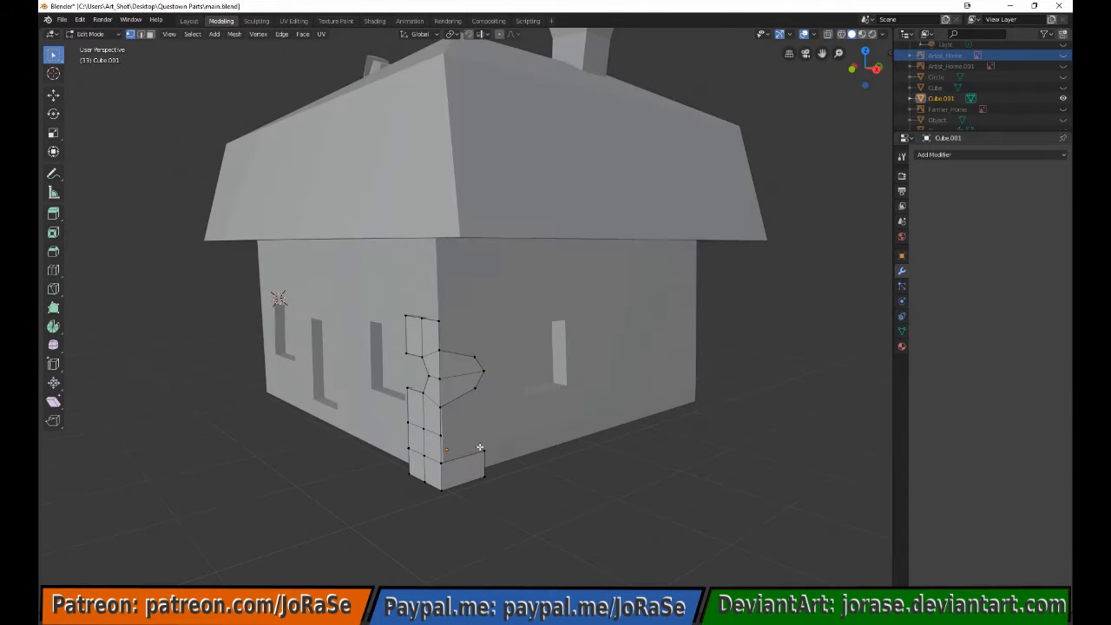
{"action": "left_click_drag", "start_coordinate": [495, 453], "coordinate": [497, 455]}
{"action": "key", "text": "g"}
{"action": "key", "text": "y"}
{"action": "left_click", "coordinate": [469, 458]}
Rip the selected vertices on the inner side of the corner block
{"action": "middle_click_drag", "start_coordinate": [469, 459], "coordinate": [533, 411]}
{"action": "key", "text": "shift+z"}
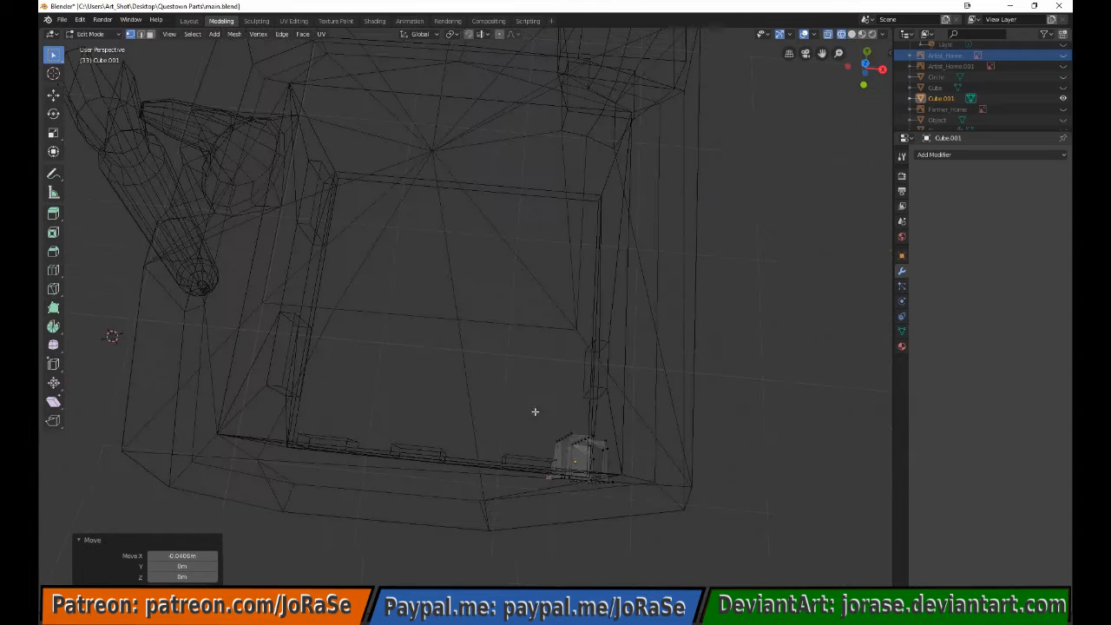
{"action": "left_click_drag", "start_coordinate": [542, 408], "coordinate": [577, 455]}
{"action": "middle_click_drag", "start_coordinate": [577, 447], "coordinate": [550, 424]}
{"action": "middle_click_drag", "start_coordinate": [357, 509], "coordinate": [350, 486]}
{"action": "key", "text": "g"}
{"action": "key", "text": "y"}
{"action": "left_click", "coordinate": [331, 489]}
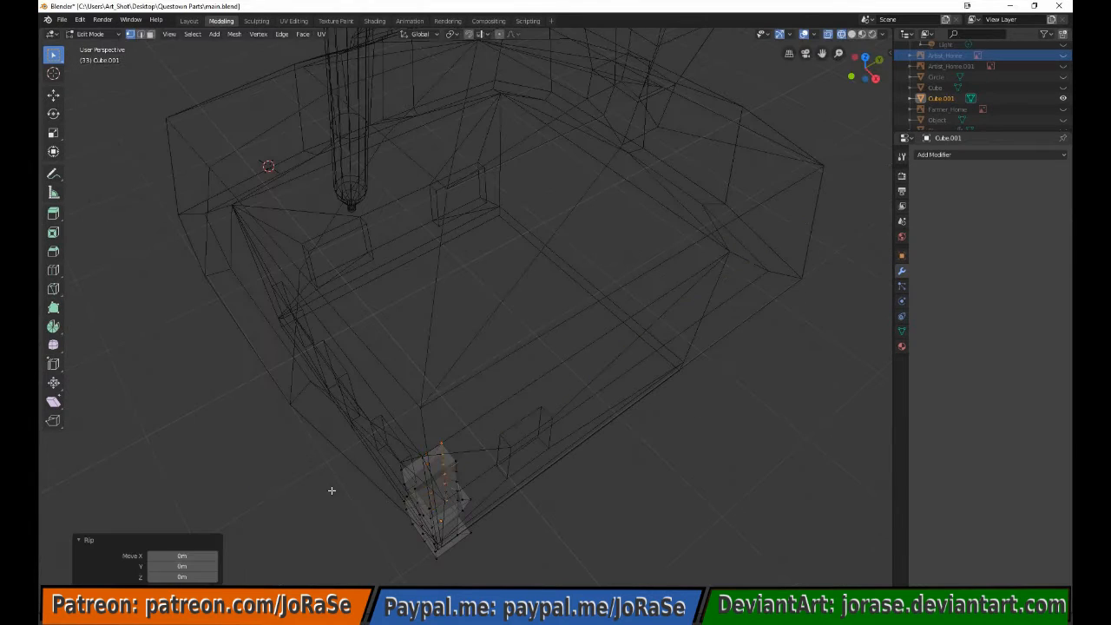
{"action": "left_click", "coordinate": [332, 489]}
Move the corner block along X away from the house
{"action": "middle_click_drag", "start_coordinate": [524, 388], "coordinate": [586, 382]}
{"action": "key", "text": "shift+z"}
{"action": "key", "text": "Tab"}
{"action": "key", "text": "g"}
{"action": "key", "text": "x"}
{"action": "left_click", "coordinate": [819, 377]}
Extrude the selected open edges of the corner stones to give them depth
{"action": "key", "text": "Tab"}
{"action": "middle_click_drag", "start_coordinate": [819, 377], "coordinate": [418, 410]}
{"action": "left_click_drag", "start_coordinate": [166, 224], "coordinate": [171, 229]}
{"action": "key", "text": "e"}
{"action": "left_click", "coordinate": [185, 324]}
{"action": "middle_click_drag", "start_coordinate": [185, 324], "coordinate": [599, 310]}
{"action": "left_click", "coordinate": [214, 330]}
Extrude another set of corner stone edges and adjust the vertices along Y and X
{"action": "key", "text": "b"}
{"action": "key", "text": "e"}
{"action": "key", "text": "g"}
{"action": "key", "text": "y"}
{"action": "middle_click_drag", "start_coordinate": [645, 489], "coordinate": [409, 454]}
{"action": "left_click", "coordinate": [615, 474]}
{"action": "key", "text": "g"}
{"action": "key", "text": "x"}
Reposition the corner stone block along X, checking its fit against the house corner in wireframe
{"action": "key", "text": "Tab"}
{"action": "key", "text": "g"}
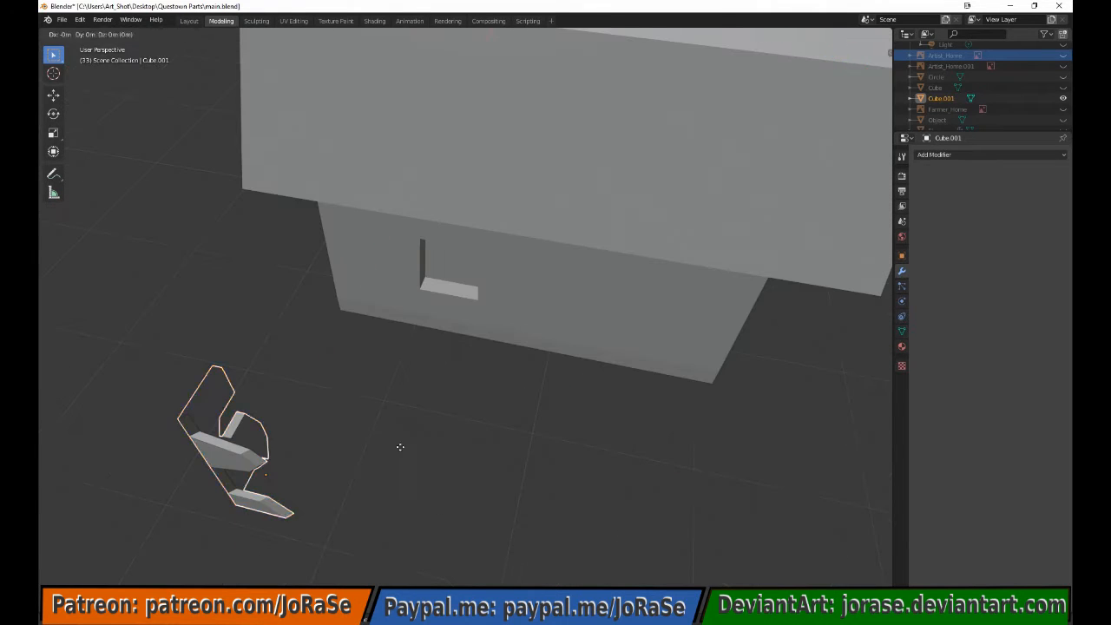
{"action": "key", "text": "x"}
{"action": "left_click", "coordinate": [365, 252]}
{"action": "middle_click_drag", "start_coordinate": [365, 252], "coordinate": [301, 347]}
{"action": "key", "text": "Tab"}
{"action": "key", "text": "z"}
{"action": "left_click", "coordinate": [347, 364]}
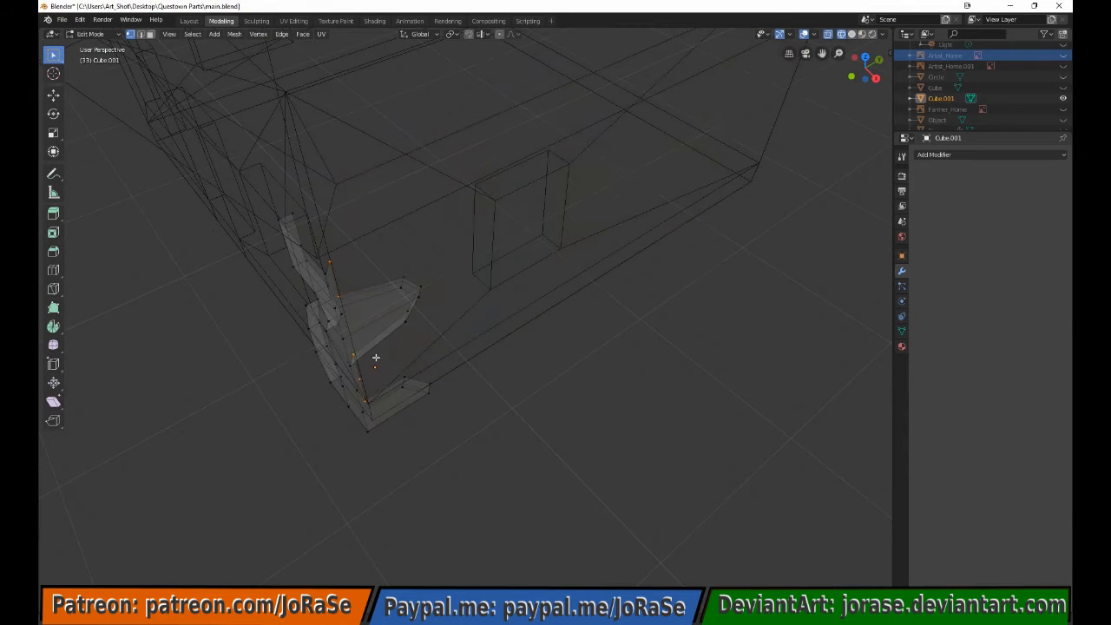
{"action": "key", "text": "Tab"}
{"action": "key", "text": "z"}
{"action": "left_click", "coordinate": [445, 355]}
{"action": "key", "text": "g"}
{"action": "key", "text": "x"}
{"action": "left_click", "coordinate": [457, 353]}
{"action": "middle_click_drag", "start_coordinate": [457, 352], "coordinate": [508, 326]}
Select the corner block's existing stone faces and hide them to isolate the open border edges
{"action": "key", "text": "Tab"}
{"action": "key", "text": "z"}
{"action": "key", "text": "b"}
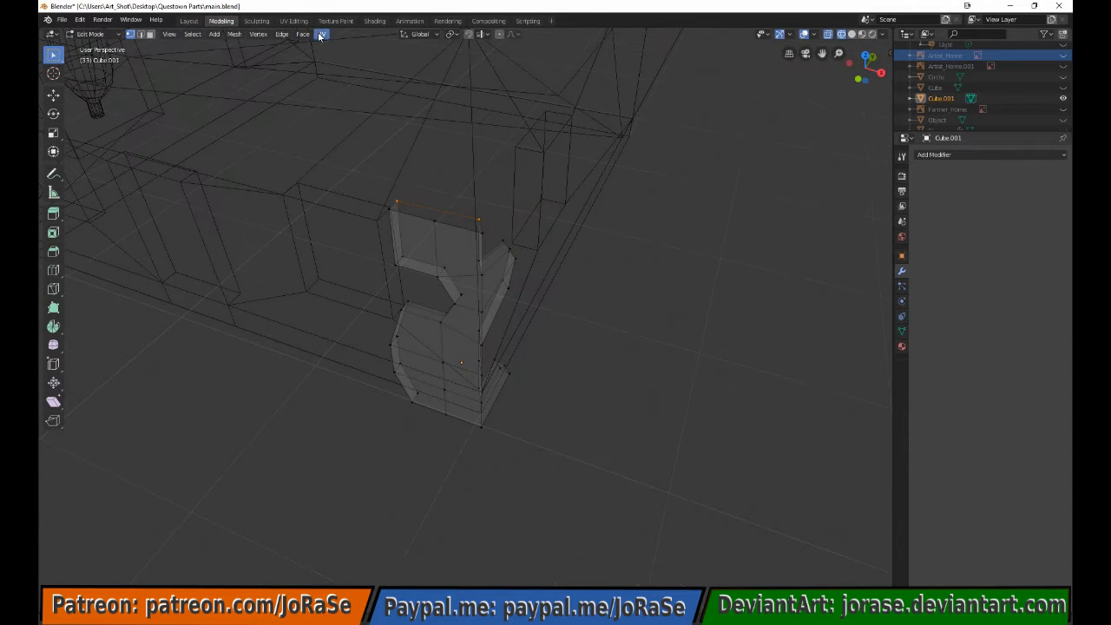
{"action": "key", "text": "Escape"}
{"action": "middle_click_drag", "start_coordinate": [426, 203], "coordinate": [462, 323]}
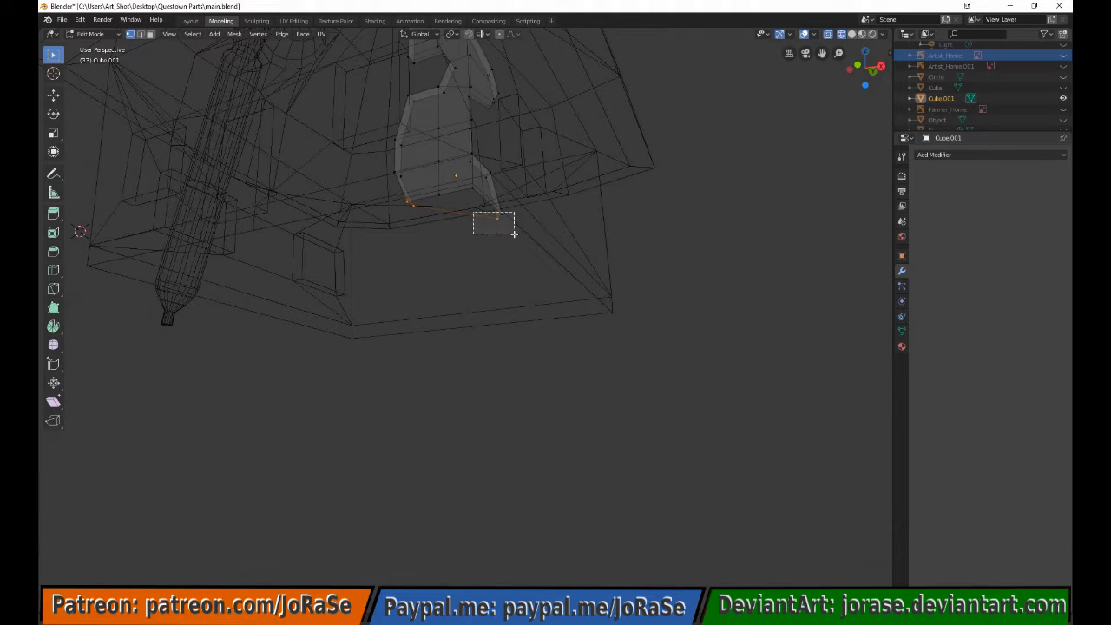
{"action": "left_click_drag", "start_coordinate": [514, 234], "coordinate": [514, 234]}
{"action": "middle_click_drag", "start_coordinate": [514, 235], "coordinate": [361, 201]}
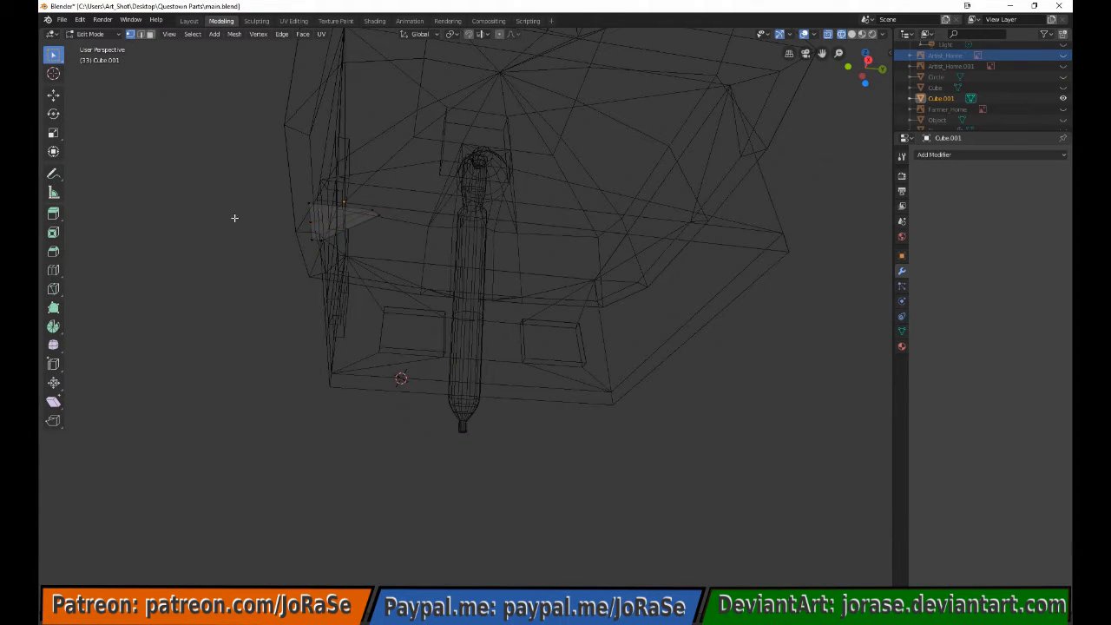
{"action": "key", "text": "h"}
{"action": "key", "text": "shift+z"}
{"action": "mouse_move", "coordinate": [235, 218]}
{"action": "middle_mouse_down"}
{"action": "mouse_move", "coordinate": [379, 198]}
{"action": "mouse_move", "coordinate": [501, 213]}
{"action": "mouse_move", "coordinate": [501, 127]}
{"action": "middle_mouse_up"}
{"action": "key", "text": "h"}
{"action": "scroll", "coordinate": [501, 127], "scroll_direction": "up", "scroll_amount": 3}
Fill the gaps between the corner block's open border vertices with faces, then reveal the hidden geometry
{"action": "left_click_drag", "start_coordinate": [501, 125], "coordinate": [518, 150]}
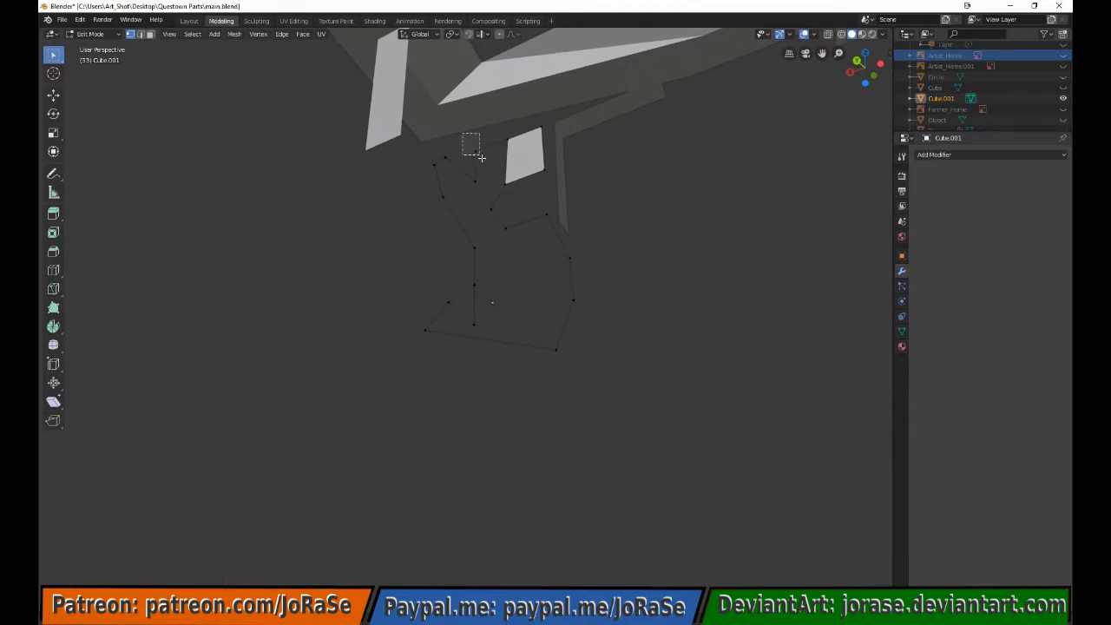
{"action": "key", "text": "f"}
{"action": "key", "text": "f"}
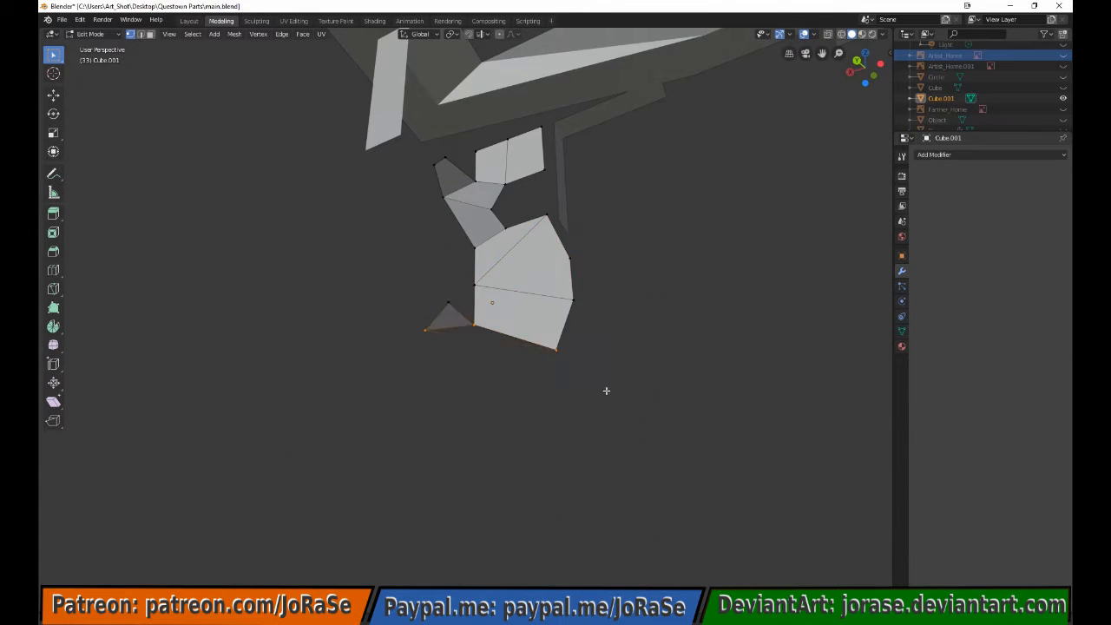
{"action": "key", "text": "alt+h"}
{"action": "key", "text": "Tab"}
Duplicate the corner block, mirror it, and move the copy along X to the opposite front corner
{"action": "middle_click_drag", "start_coordinate": [607, 390], "coordinate": [530, 278]}
{"action": "scroll", "coordinate": [459, 289], "scroll_direction": "down", "scroll_amount": 4}
{"action": "key", "text": "KP_1"}
{"action": "key", "text": "shift+d"}
{"action": "key", "text": "Tab"}
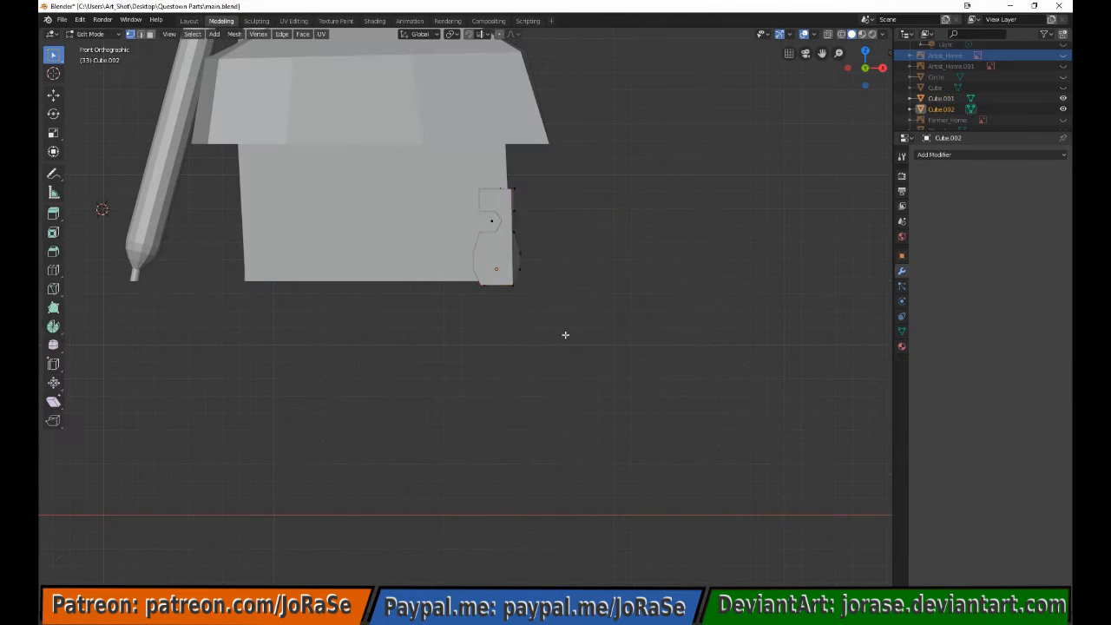
{"action": "key", "text": "Tab"}
{"action": "key", "text": "g"}
{"action": "key", "text": "x"}
{"action": "left_click", "coordinate": [315, 326]}
Select the upper vertices of the copied corner block and shift them along X toward the leaning wall
{"action": "key", "text": "shift+z"}
{"action": "middle_click_drag", "start_coordinate": [239, 324], "coordinate": [428, 380], "text": "shift"}
{"action": "scroll", "coordinate": [460, 379], "scroll_direction": "up", "scroll_amount": 6}
{"action": "key", "text": "Tab"}
{"action": "mouse_move", "coordinate": [432, 83]}
{"action": "left_mouse_down"}
{"action": "mouse_move", "coordinate": [549, 247]}
{"action": "mouse_move", "coordinate": [569, 297]}
{"action": "left_mouse_up"}
{"action": "key", "text": "g"}
{"action": "key", "text": "x"}
{"action": "left_click", "coordinate": [564, 295]}
{"action": "key", "text": "b"}
{"action": "middle_click_drag", "start_coordinate": [429, 264], "coordinate": [601, 323]}
{"action": "key", "text": "g"}
{"action": "key", "text": "x"}
{"action": "left_click", "coordinate": [597, 327]}
Move the copied block's vertex rows along X one after another so its side follows the wall's slant
{"action": "key", "text": "b"}
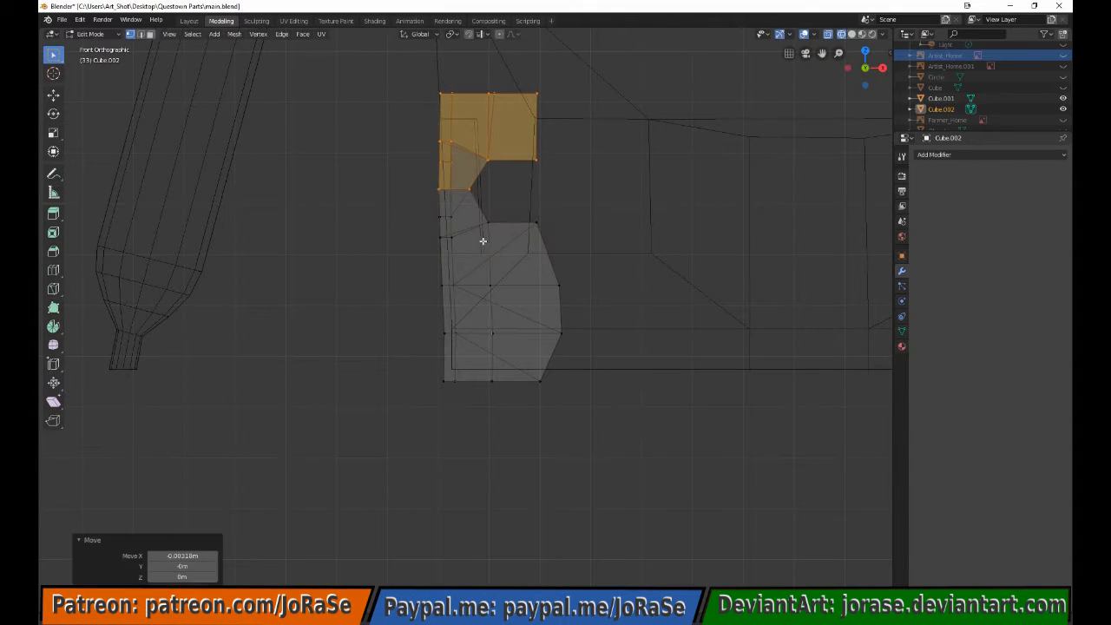
{"action": "left_click_drag", "start_coordinate": [424, 176], "coordinate": [501, 223], "text": "ctrl"}
{"action": "key", "text": "g"}
{"action": "key", "text": "x"}
{"action": "left_click_drag", "start_coordinate": [424, 151], "coordinate": [548, 183], "text": "ctrl"}
{"action": "key", "text": "g"}
{"action": "key", "text": "x"}
{"action": "left_click_drag", "start_coordinate": [422, 126], "coordinate": [487, 152], "text": "ctrl"}
{"action": "key", "text": "g"}
{"action": "key", "text": "x"}
{"action": "key", "text": "g"}
{"action": "key", "text": "x"}
{"action": "left_click_drag", "start_coordinate": [501, 79], "coordinate": [548, 180]}
{"action": "key", "text": "g"}
{"action": "key", "text": "x"}
{"action": "left_click", "coordinate": [565, 276]}
{"action": "key", "text": "Tab"}
{"action": "key", "text": "shift+z"}
Add a cube and scale it along Z into a thin upright fence post
{"action": "middle_click_drag", "start_coordinate": [566, 275], "coordinate": [352, 331]}
{"action": "scroll", "coordinate": [486, 333], "scroll_direction": "down", "scroll_amount": 6}
{"action": "key", "text": "KP_1"}
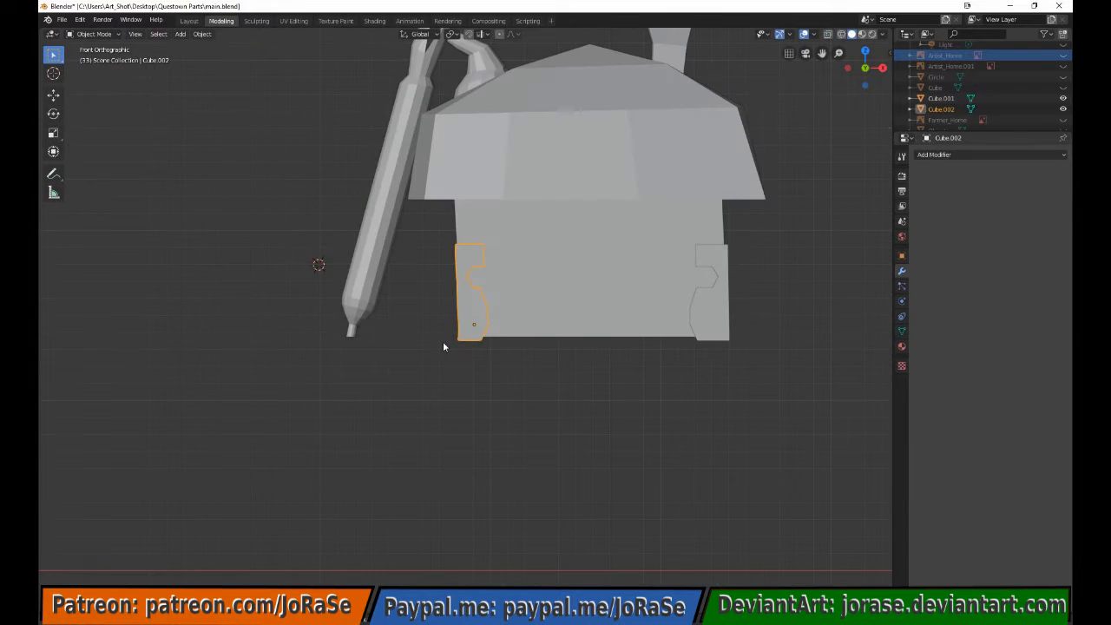
{"action": "left_click", "coordinate": [403, 321]}
{"action": "left_click", "coordinate": [181, 34]}
{"action": "mouse_move", "coordinate": [208, 46]}
{"action": "left_click", "coordinate": [283, 57]}
{"action": "key", "text": "s"}
{"action": "left_click", "coordinate": [318, 259]}
{"action": "key", "text": "s"}
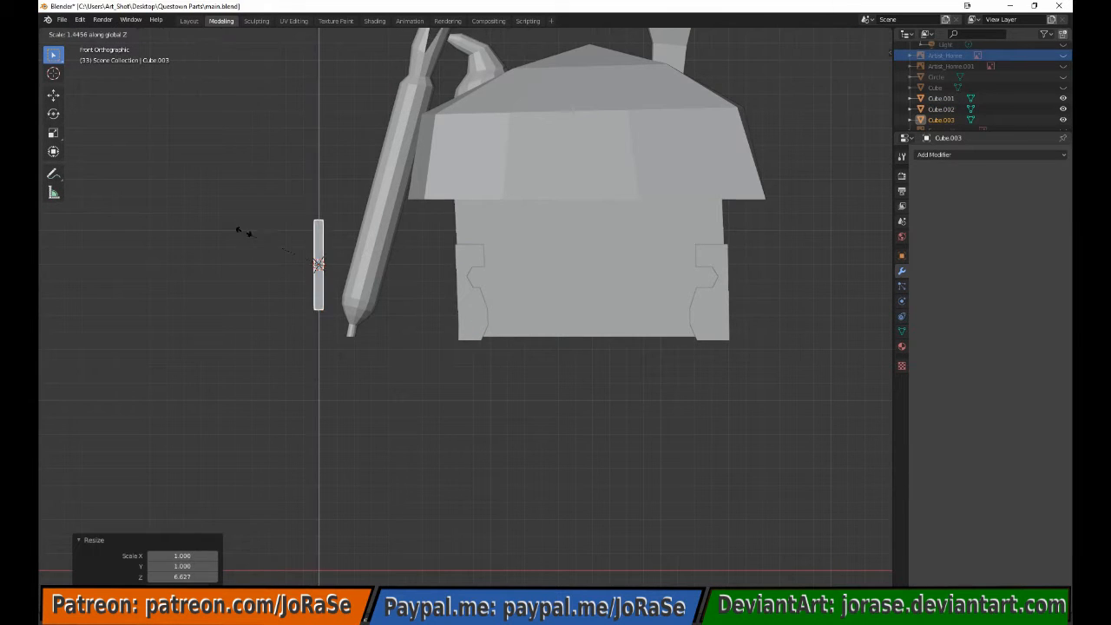
{"action": "left_click", "coordinate": [263, 301]}
Move the post in front of the house wall and add a loop cut across it
{"action": "key", "text": "g"}
{"action": "left_click", "coordinate": [533, 299]}
{"action": "key", "text": "shift+z"}
{"action": "left_click", "coordinate": [493, 280]}
{"action": "scroll", "coordinate": [560, 310], "scroll_direction": "up", "scroll_amount": 5}
{"action": "key", "text": "Tab"}
{"action": "left_click", "coordinate": [53, 270]}
{"action": "left_click_drag", "start_coordinate": [540, 315], "coordinate": [584, 267]}
{"action": "left_click", "coordinate": [53, 55]}
Scale the post's geometry into a small picket and flatten it along Y by 0.369
{"action": "key", "text": "b"}
{"action": "key", "text": "a"}
{"action": "key", "text": "s"}
{"action": "left_click", "coordinate": [556, 274]}
{"action": "middle_click_drag", "start_coordinate": [564, 291], "coordinate": [638, 343]}
{"action": "key", "text": "s"}
{"action": "key", "text": "y"}
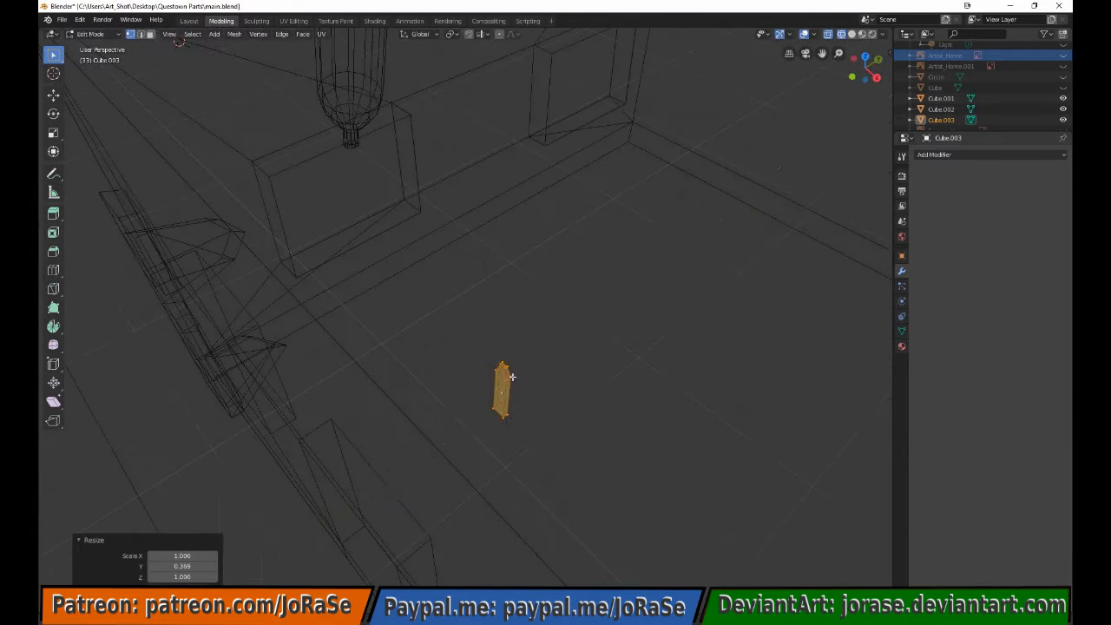
Duplicate the picket repeatedly along X to build an evenly spaced row of six
{"action": "key", "text": "KP_1"}
{"action": "key", "text": "shift+d"}
{"action": "left_click", "coordinate": [528, 482]}
{"action": "key", "text": "shift+d"}
{"action": "left_click", "coordinate": [510, 483]}
{"action": "key", "text": "a"}
{"action": "key", "text": "shift+d"}
{"action": "left_click", "coordinate": [531, 394]}
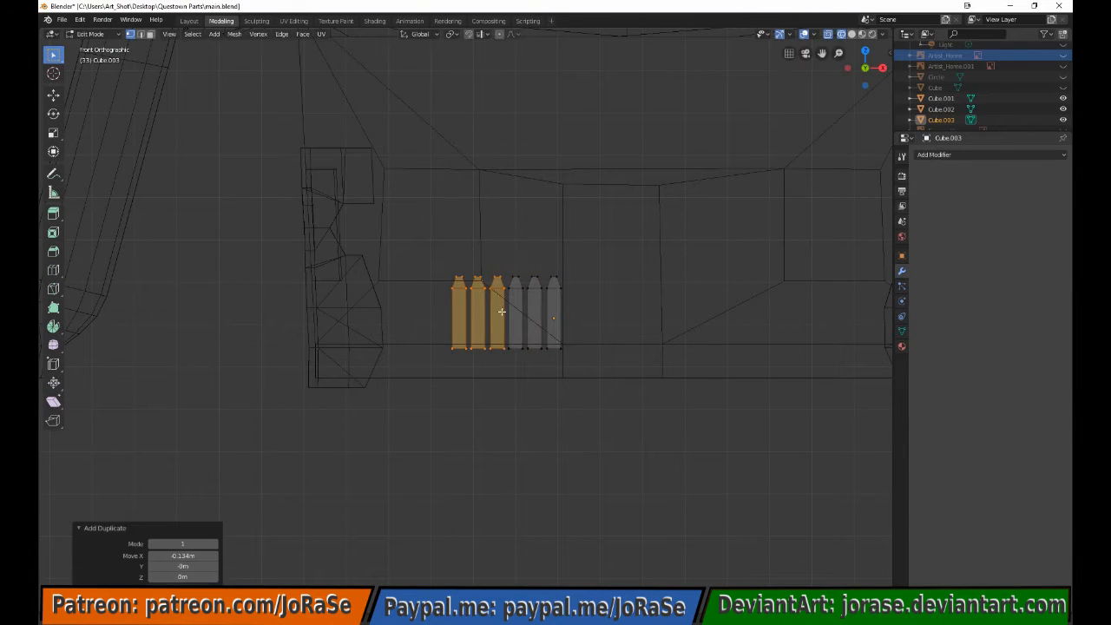
Move the picket row out in front of the house and add a duplicate rotated diagonally at its end
{"action": "scroll", "coordinate": [501, 310], "scroll_direction": "down", "scroll_amount": 7}
{"action": "key", "text": "a"}
{"action": "key", "text": "KP_7"}
{"action": "key", "text": "g"}
{"action": "left_click", "coordinate": [506, 398]}
{"action": "key", "text": "shift+d"}
{"action": "key", "text": "r"}
{"action": "left_click", "coordinate": [555, 500]}
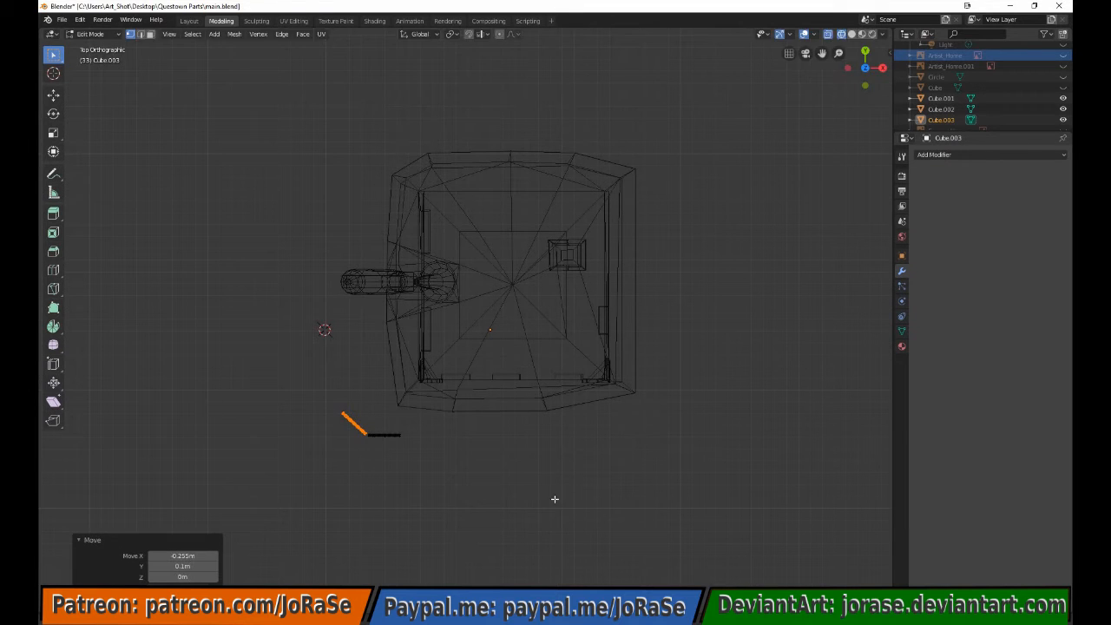
Place and rotate a third fence section so the fence curves around the house's front corner
{"action": "left_click", "coordinate": [470, 489]}
{"action": "key", "text": "r"}
{"action": "key", "text": "g"}
{"action": "left_click", "coordinate": [524, 472]}
{"action": "key", "text": "r"}
{"action": "left_click", "coordinate": [506, 472]}
Duplicate all three fence sections, offset the copy outward from the house corner and shift it vertically along Z
{"action": "middle_click_drag", "start_coordinate": [499, 465], "coordinate": [387, 375]}
{"action": "key", "text": "a"}
{"action": "key", "text": "n"}
{"action": "key", "text": "KP_7"}
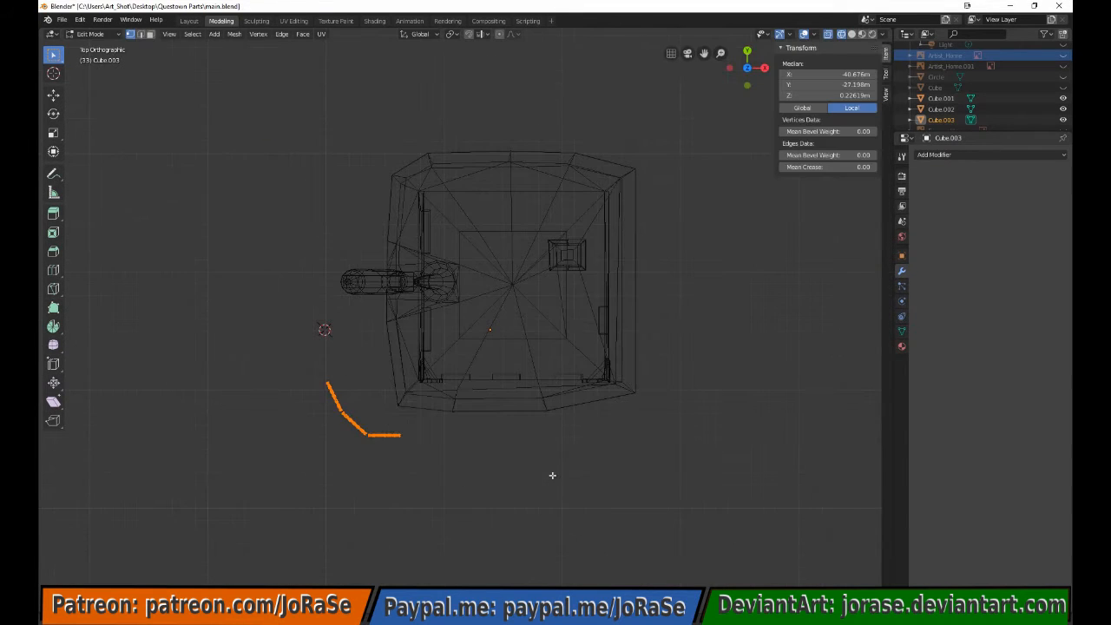
{"action": "key", "text": "shift+d"}
{"action": "left_click", "coordinate": [567, 465]}
{"action": "key", "text": "KP_1"}
{"action": "key", "text": "shift+z"}
{"action": "scroll", "coordinate": [586, 516], "scroll_direction": "up", "scroll_amount": 5}
{"action": "key", "text": "g"}
{"action": "key", "text": "z"}
{"action": "left_click", "coordinate": [573, 503]}
{"action": "key", "text": "shift+z"}
{"action": "left_click_drag", "start_coordinate": [429, 388], "coordinate": [662, 509]}
{"action": "key", "text": "Tab"}
{"action": "left_click", "coordinate": [663, 508]}
Delete the inner set of three fence sections nearest the house, keeping the outer set
{"action": "key", "text": "shift+z"}
{"action": "scroll", "coordinate": [663, 509], "scroll_direction": "down", "scroll_amount": 4}
{"action": "mouse_move", "coordinate": [663, 508]}
{"action": "middle_mouse_down"}
{"action": "mouse_move", "coordinate": [565, 503]}
{"action": "mouse_move", "coordinate": [613, 483]}
{"action": "mouse_move", "coordinate": [429, 290]}
{"action": "mouse_move", "coordinate": [487, 295]}
{"action": "mouse_move", "coordinate": [447, 304]}
{"action": "middle_mouse_up"}
{"action": "key", "text": "KP_1"}
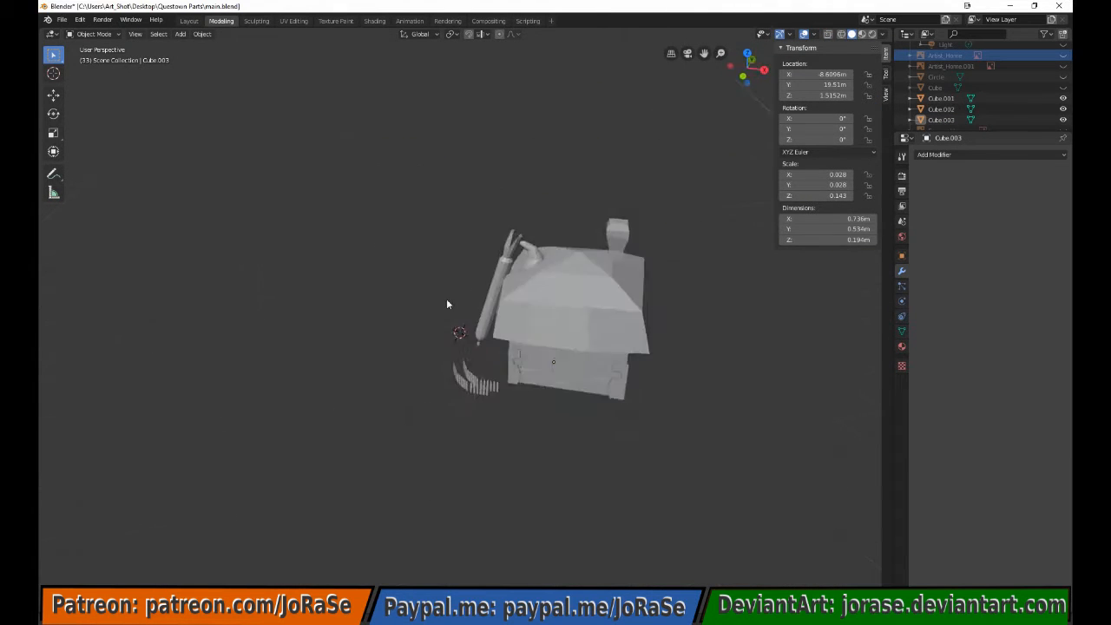
{"action": "key", "text": "KP_7"}
{"action": "scroll", "coordinate": [447, 306], "scroll_direction": "up", "scroll_amount": 5}
{"action": "left_click", "coordinate": [460, 423]}
{"action": "middle_click_drag", "start_coordinate": [409, 370], "coordinate": [368, 252], "text": "shift"}
{"action": "key", "text": "Tab"}
{"action": "key", "text": "shift+z"}
{"action": "scroll", "coordinate": [383, 251], "scroll_direction": "up", "scroll_amount": 5}
{"action": "left_click_drag", "start_coordinate": [390, 249], "coordinate": [404, 270]}
{"action": "scroll", "coordinate": [399, 261], "scroll_direction": "down", "scroll_amount": 5}
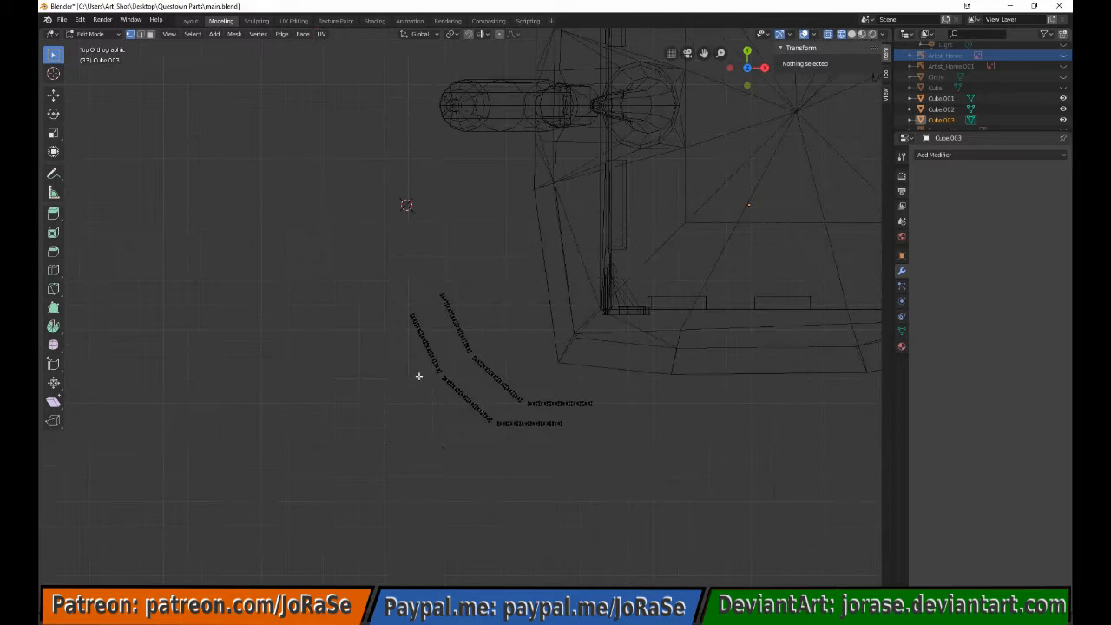
{"action": "key", "text": "l"}
{"action": "key", "text": "l"}
{"action": "key", "text": "l"}
{"action": "key", "text": "x"}
{"action": "left_click", "coordinate": [527, 405]}
Duplicate the straight fence section and rotate and move the copy to continue the curve along the house front
{"action": "key", "text": "l"}
{"action": "key", "text": "shift+d"}
{"action": "right_click", "coordinate": [564, 438]}
{"action": "key", "text": "r"}
{"action": "left_click", "coordinate": [603, 425]}
{"action": "key", "text": "g"}
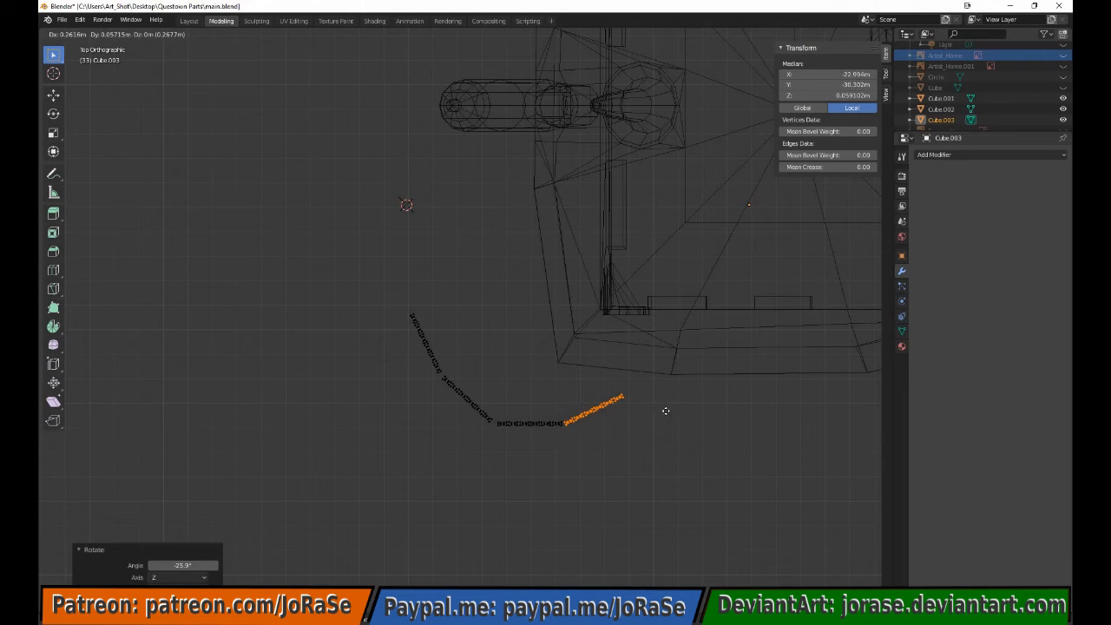
{"action": "left_click", "coordinate": [666, 412]}
{"action": "key", "text": "r"}
{"action": "left_click", "coordinate": [663, 430]}
{"action": "key", "text": "g"}
{"action": "left_click", "coordinate": [662, 432]}
Duplicate the end section again, turning the copy more steeply toward the front wall and joining it to the fence
{"action": "key", "text": "shift+d"}
{"action": "left_click", "coordinate": [728, 414]}
{"action": "key", "text": "r"}
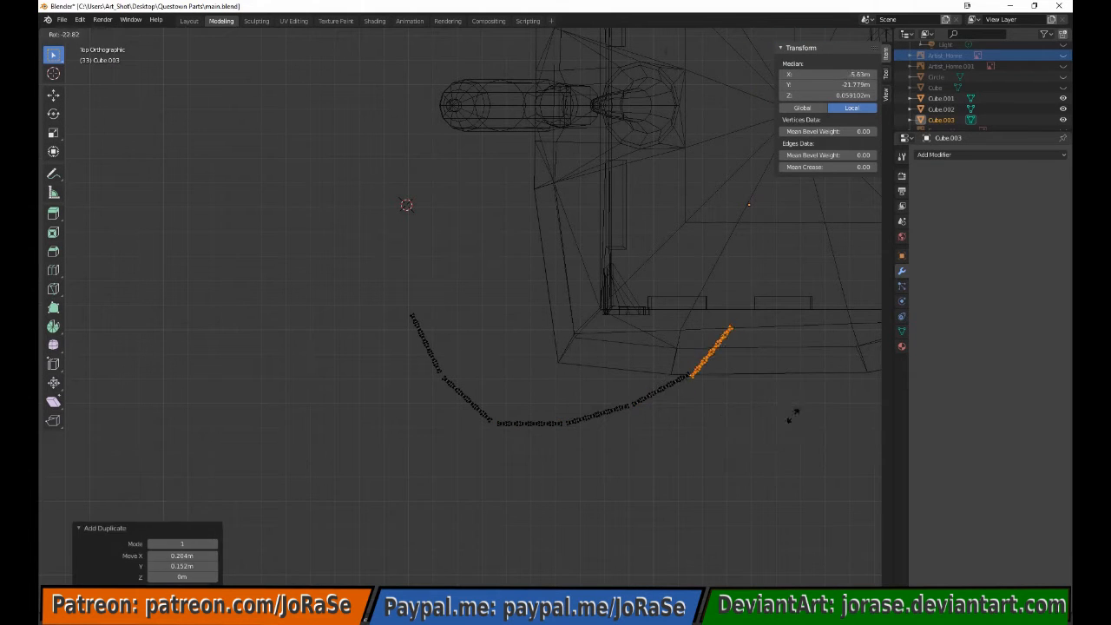
{"action": "left_click", "coordinate": [794, 416]}
{"action": "key", "text": "g"}
{"action": "left_click", "coordinate": [781, 437]}
Select the whole curved fence, duplicate it in place, mirror the copy along X and move it to the opposite side of the front
{"action": "middle_click_drag", "start_coordinate": [764, 434], "coordinate": [677, 374]}
{"action": "key", "text": "c"}
{"action": "left_click_drag", "start_coordinate": [405, 370], "coordinate": [734, 482]}
{"action": "key", "text": "Escape"}
{"action": "key", "text": "KP_7"}
{"action": "key", "text": "shift+d"}
{"action": "key", "text": "Escape"}
{"action": "key", "text": "ctrl+m"}
{"action": "key", "text": "x"}
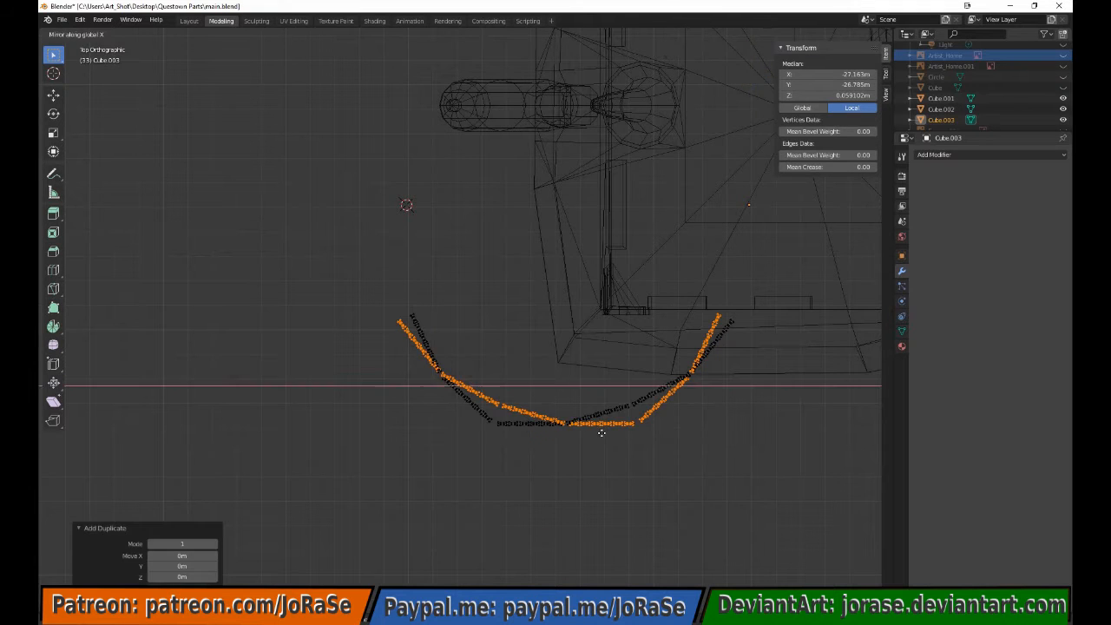
{"action": "left_click", "coordinate": [601, 433]}
{"action": "key", "text": "g"}
{"action": "left_click", "coordinate": [190, 444]}
Shorten the mirrored fence by moving its straight and outer sections inward to meet the inner sections
{"action": "middle_click_drag", "start_coordinate": [696, 467], "coordinate": [383, 435], "text": "shift"}
{"action": "key", "text": "alt+a"}
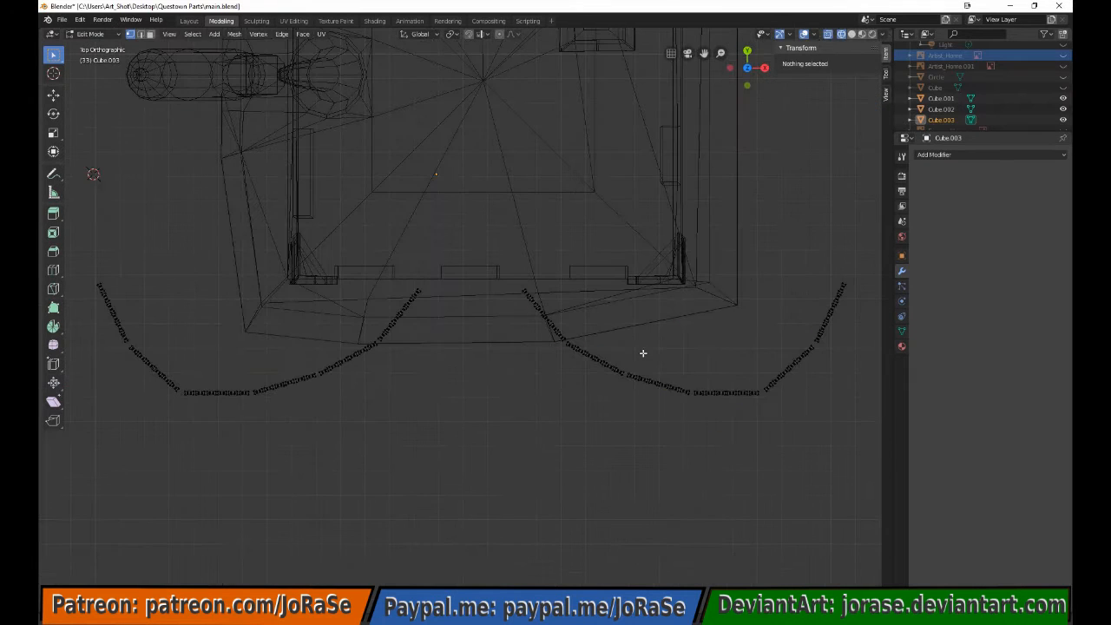
{"action": "key", "text": "c"}
{"action": "left_click_drag", "start_coordinate": [694, 404], "coordinate": [847, 295]}
{"action": "key", "text": "Escape"}
{"action": "key", "text": "g"}
{"action": "key", "text": "x"}
{"action": "left_click", "coordinate": [788, 466]}
{"action": "left_click", "coordinate": [779, 459]}
{"action": "key", "text": "alt+a"}
{"action": "key", "text": "shift+z"}
{"action": "key", "text": "Tab"}
{"action": "middle_click_drag", "start_coordinate": [738, 538], "coordinate": [666, 445]}
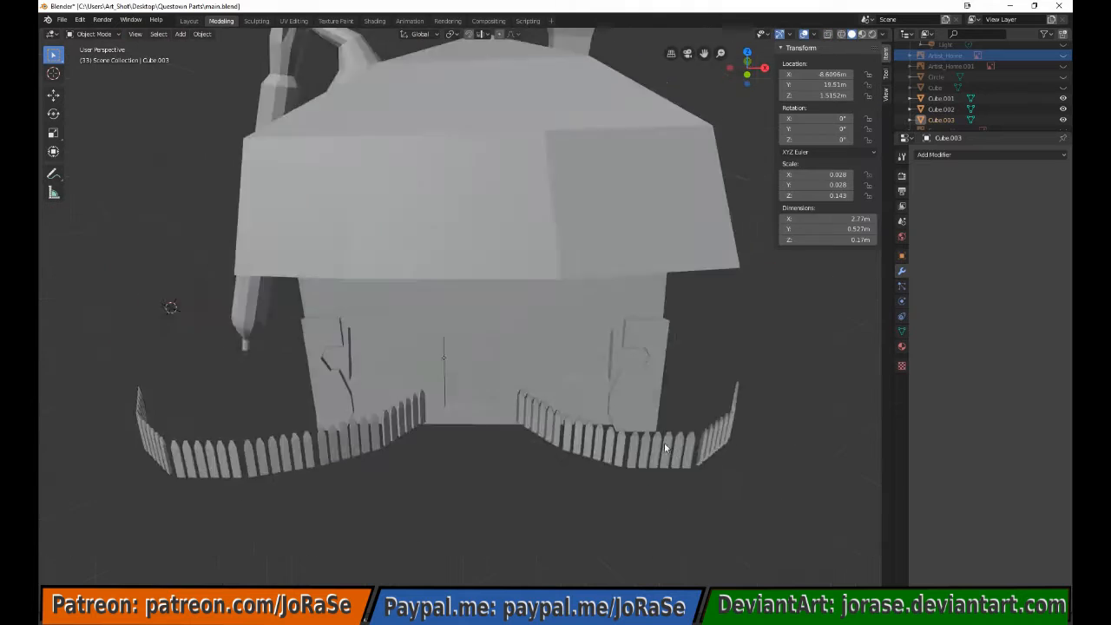
{"action": "key", "text": "Tab"}
{"action": "key", "text": "shift+z"}
{"action": "key", "text": "c"}
{"action": "left_click_drag", "start_coordinate": [494, 372], "coordinate": [556, 334]}
{"action": "key", "text": "Escape"}
{"action": "key", "text": "shift+z"}
{"action": "scroll", "coordinate": [556, 347], "scroll_direction": "up", "scroll_amount": 8}
{"action": "key", "text": "alt+a"}
Add a cube to the fence mesh and scale it into a small block over the mirrored fence's straight section
{"action": "key", "text": "KP_3"}
{"action": "key", "text": "KP_1"}
{"action": "scroll", "coordinate": [576, 457], "scroll_direction": "down", "scroll_amount": 5}
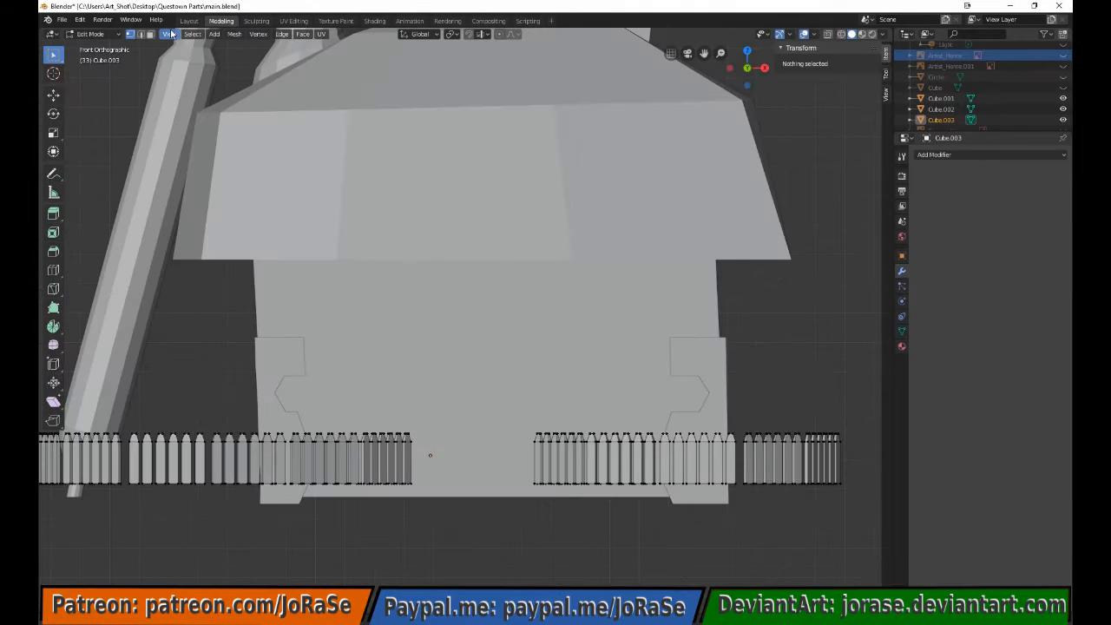
{"action": "left_click", "coordinate": [214, 34]}
{"action": "left_click", "coordinate": [228, 57]}
{"action": "key", "text": "g"}
{"action": "left_click", "coordinate": [744, 427]}
{"action": "key", "text": "shift+z"}
{"action": "key", "text": "s"}
{"action": "left_click", "coordinate": [667, 462]}
{"action": "key", "text": "s"}
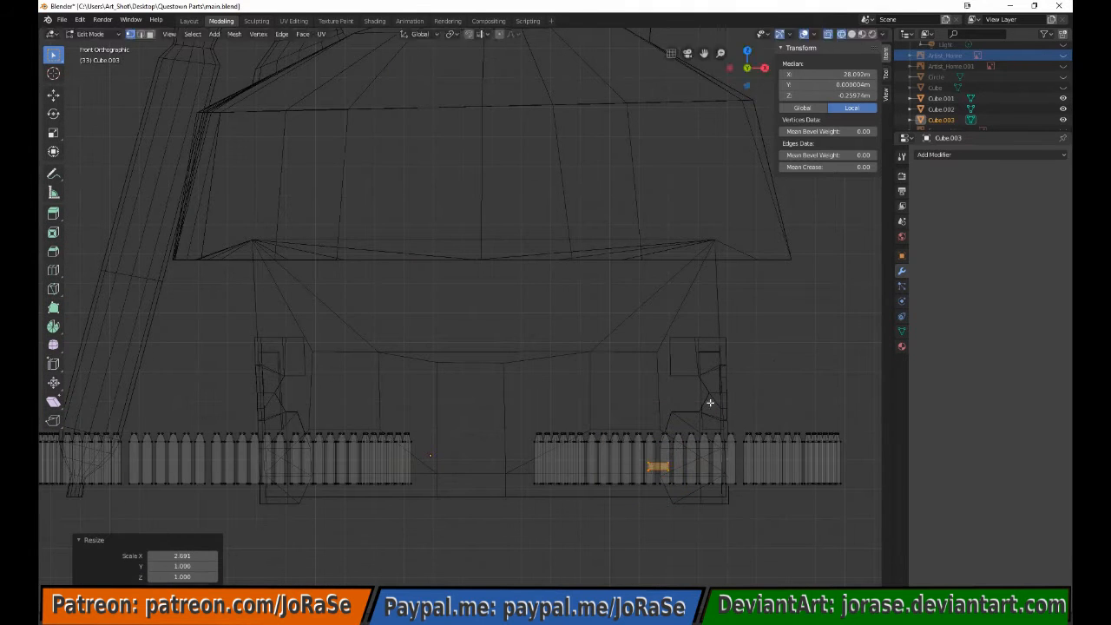
{"action": "left_click", "coordinate": [780, 375]}
Stretch the block along X into a rail spanning the straight section, scale it 0.743 along Y and position it behind the pickets
{"action": "scroll", "coordinate": [825, 486], "scroll_direction": "up", "scroll_amount": 2}
{"action": "key", "text": "l"}
{"action": "key", "text": "s"}
{"action": "key", "text": "x"}
{"action": "left_click", "coordinate": [856, 521]}
{"action": "key", "text": "KP_7"}
{"action": "scroll", "coordinate": [781, 417], "scroll_direction": "down", "scroll_amount": 4}
{"action": "key", "text": "s"}
{"action": "key", "text": "y"}
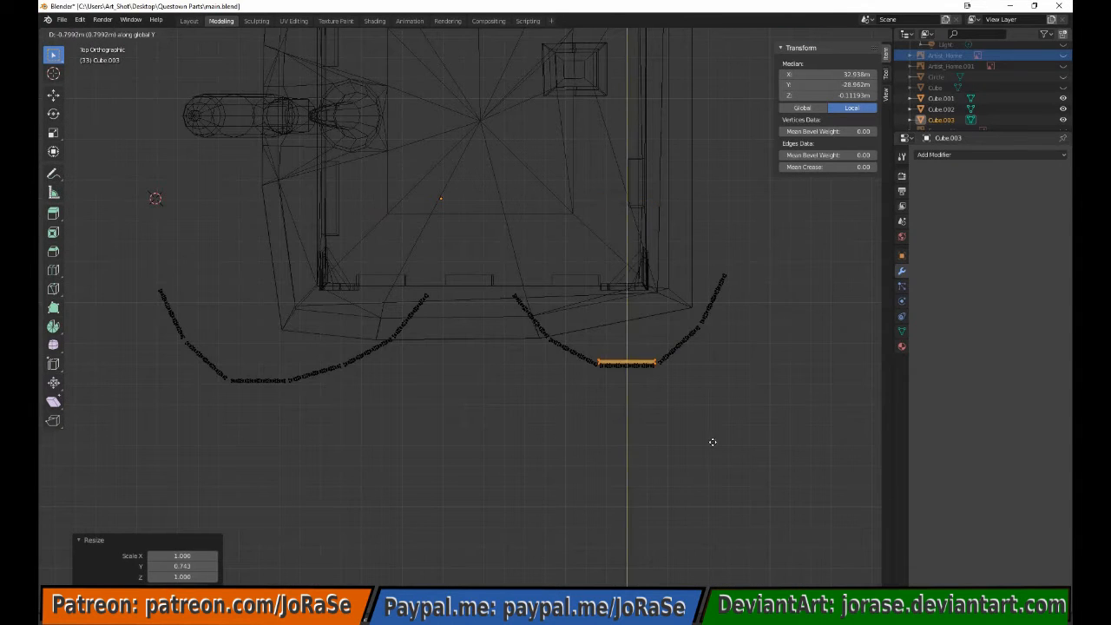
{"action": "left_click", "coordinate": [713, 442]}
Place a rotated copy of the rail behind the adjoining diagonal section, meeting the straight rail's inner end
{"action": "scroll", "coordinate": [677, 437], "scroll_direction": "up", "scroll_amount": 5}
{"action": "key", "text": "r"}
{"action": "left_click", "coordinate": [625, 309]}
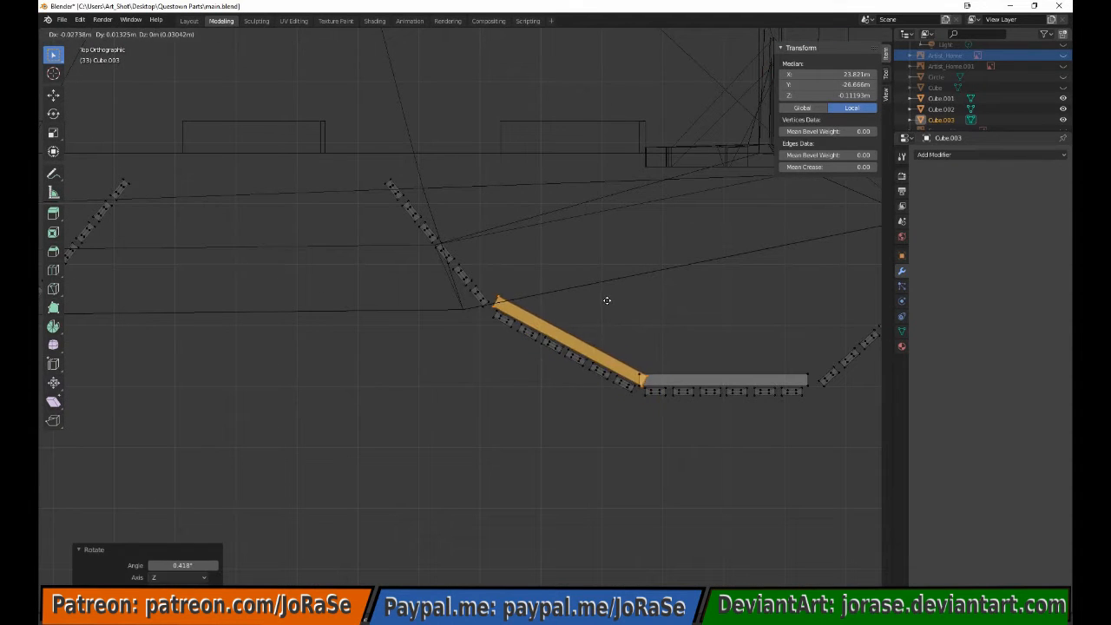
{"action": "left_click", "coordinate": [491, 300]}
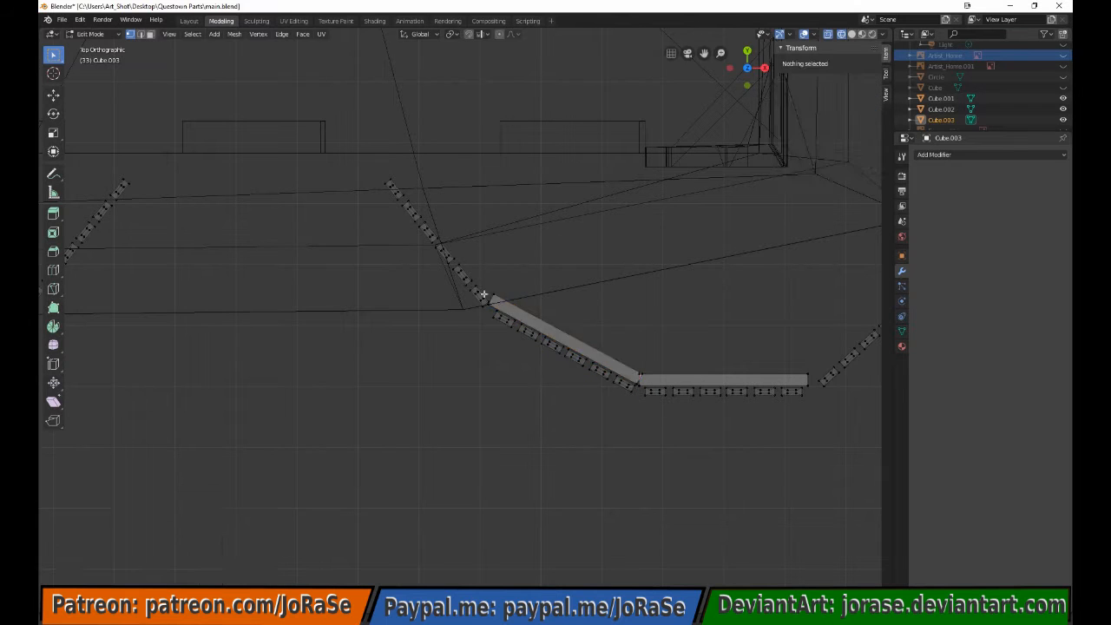
{"action": "scroll", "coordinate": [525, 306], "scroll_direction": "up", "scroll_amount": 4}
{"action": "left_click", "coordinate": [529, 311]}
{"action": "scroll", "coordinate": [531, 311], "scroll_direction": "down", "scroll_amount": 2}
{"action": "middle_click_drag", "start_coordinate": [705, 406], "coordinate": [637, 370], "text": "shift"}
Duplicate the diagonal rail, rotate the copy 23.1° and position it behind the innermost picket section
{"action": "key", "text": "l"}
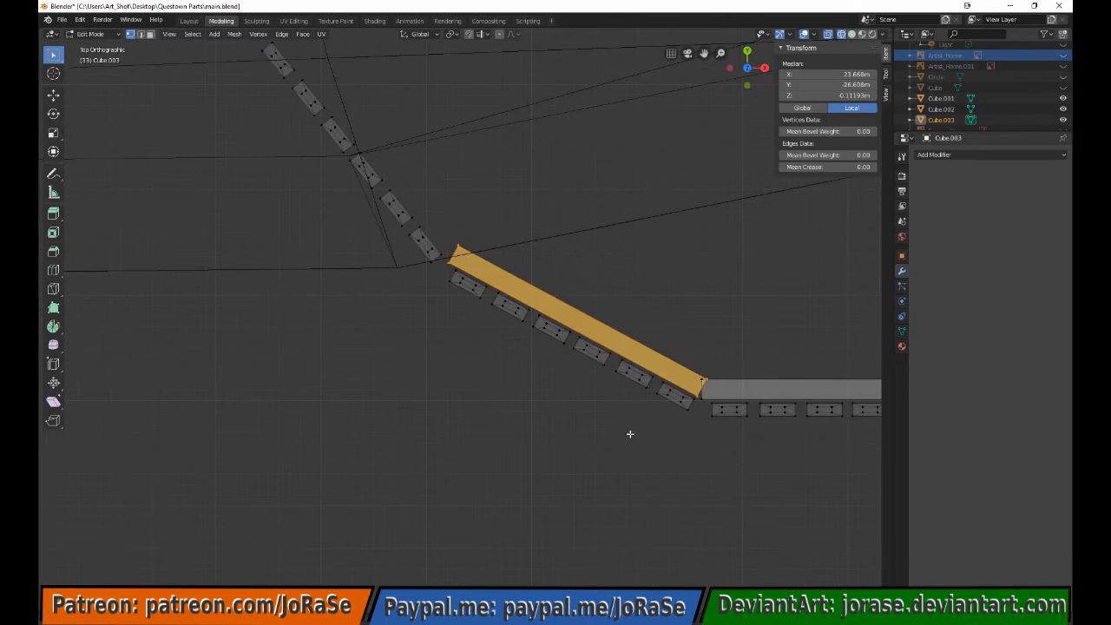
{"action": "middle_click_drag", "start_coordinate": [631, 434], "coordinate": [571, 357]}
{"action": "key", "text": "KP_7"}
{"action": "key", "text": "shift+d"}
{"action": "left_click", "coordinate": [689, 343]}
{"action": "key", "text": "g"}
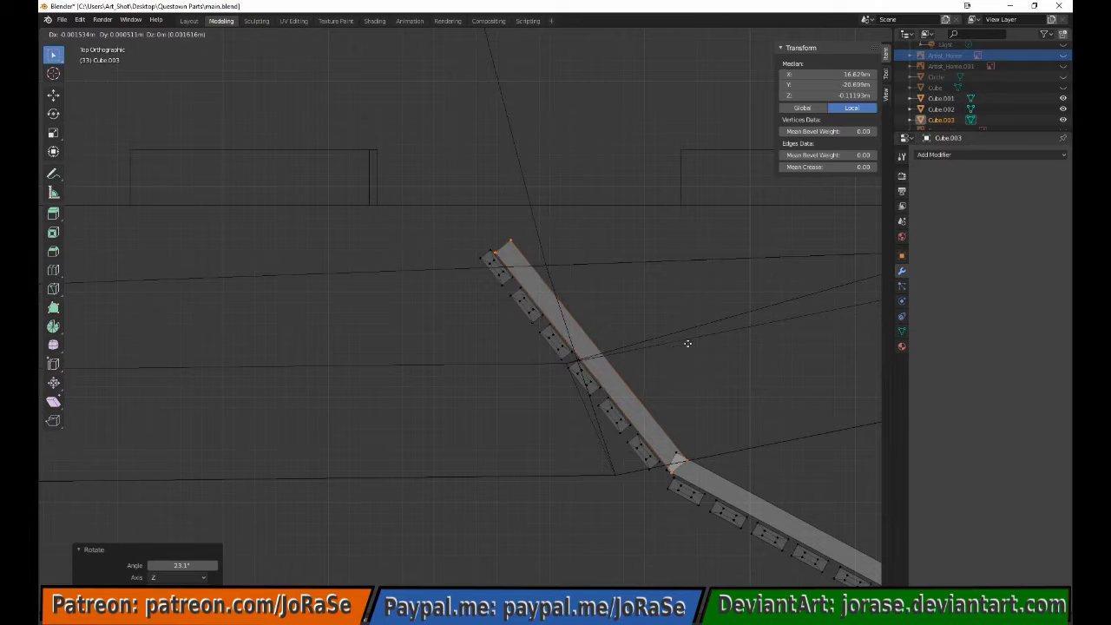
{"action": "left_click", "coordinate": [680, 333]}
{"action": "left_click", "coordinate": [673, 403]}
Move the innermost rail's end vertices to fit the picket section and meet the adjoining diagonal rail
{"action": "scroll", "coordinate": [608, 330], "scroll_direction": "down", "scroll_amount": 1}
{"action": "left_click_drag", "start_coordinate": [490, 228], "coordinate": [550, 257]}
{"action": "key", "text": "g"}
{"action": "left_click", "coordinate": [543, 261]}
{"action": "left_click_drag", "start_coordinate": [635, 432], "coordinate": [671, 399]}
{"action": "key", "text": "g"}
{"action": "left_click", "coordinate": [652, 411]}
{"action": "key", "text": "g"}
{"action": "left_click", "coordinate": [669, 402]}
Adjust the vertices where the diagonal and straight rails join, and those at the straight rail's outer end
{"action": "key", "text": "b"}
{"action": "key", "text": "g"}
{"action": "left_click_drag", "start_coordinate": [849, 527], "coordinate": [856, 549]}
{"action": "key", "text": "g"}
{"action": "middle_click_drag", "start_coordinate": [849, 511], "coordinate": [439, 411], "text": "shift"}
{"action": "left_click_drag", "start_coordinate": [667, 432], "coordinate": [688, 452]}
{"action": "key", "text": "g"}
Duplicate the straight rail and rotate and move the copy behind the next outer diagonal picket section
{"action": "key", "text": "l"}
{"action": "key", "text": "shift+d"}
{"action": "left_click", "coordinate": [869, 422]}
{"action": "middle_click_drag", "start_coordinate": [868, 422], "coordinate": [676, 460], "text": "shift"}
{"action": "key", "text": "r"}
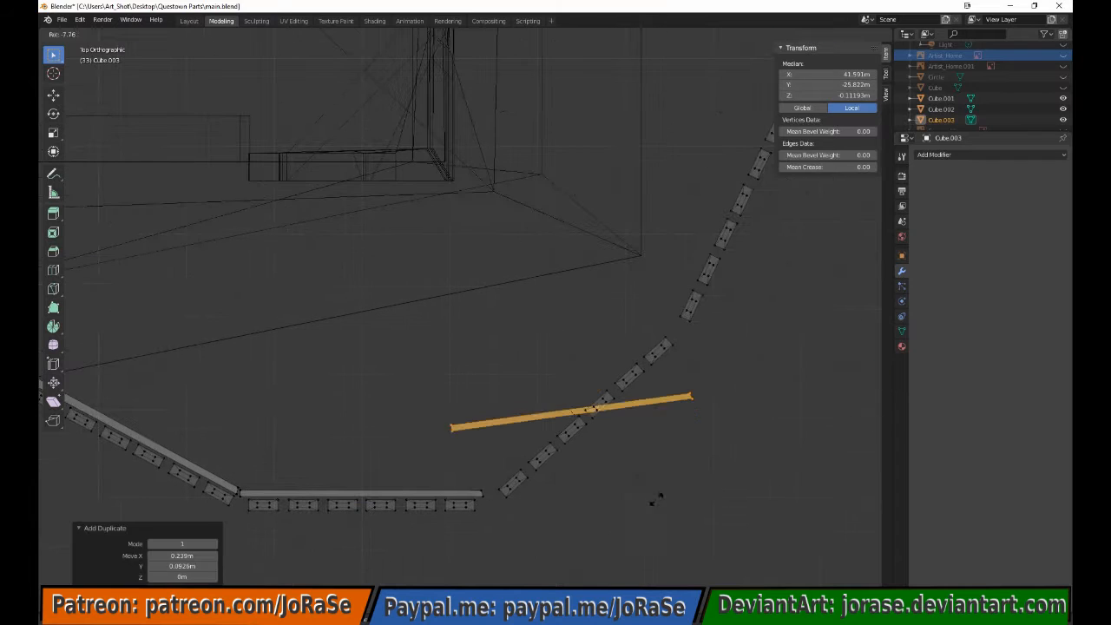
{"action": "left_click", "coordinate": [666, 430]}
{"action": "key", "text": "g"}
{"action": "left_click", "coordinate": [673, 427]}
Duplicate the diagonal rail, then rotate and move the copy behind the outermost picket section
{"action": "key", "text": "shift+d"}
{"action": "left_click", "coordinate": [707, 449]}
{"action": "key", "text": "g"}
{"action": "left_click", "coordinate": [728, 450]}
{"action": "key", "text": "r"}
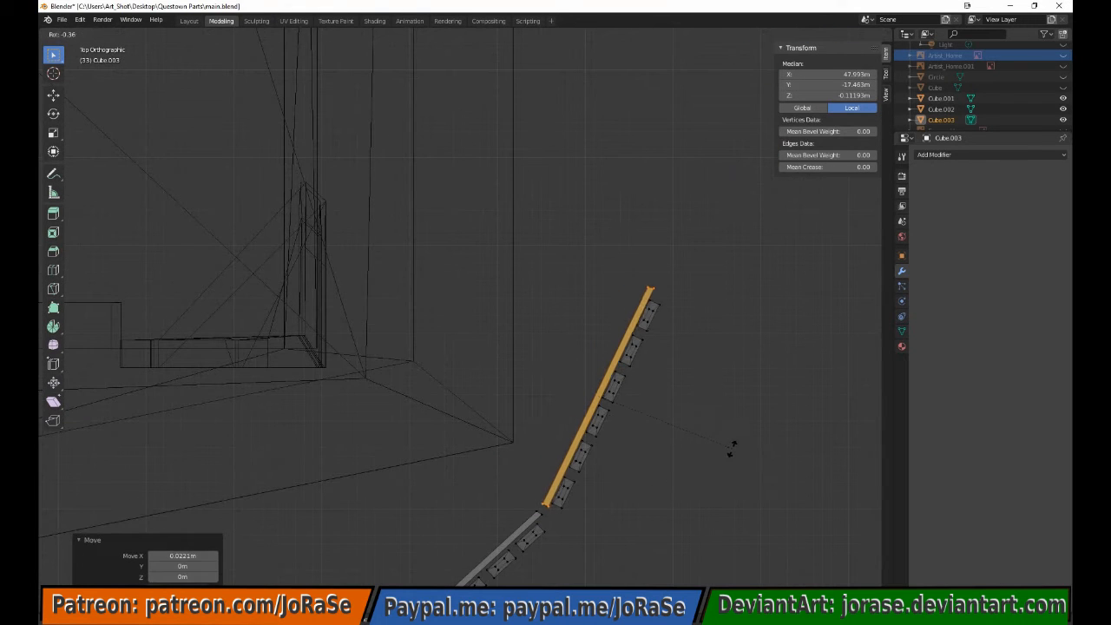
{"action": "left_click", "coordinate": [734, 449]}
{"action": "key", "text": "g"}
{"action": "left_click", "coordinate": [733, 449]}
Move the outermost rail's inner end vertices to meet the adjoining diagonal rail
{"action": "key", "text": "b"}
{"action": "left_click_drag", "start_coordinate": [567, 477], "coordinate": [568, 479]}
{"action": "key", "text": "g"}
{"action": "scroll", "coordinate": [304, 391], "scroll_direction": "down", "scroll_amount": 2}
Duplicate all the linked rails of the finished fence and mirror the copies along X
{"action": "key", "text": "l"}
{"action": "key", "text": "l"}
{"action": "key", "text": "l"}
{"action": "key", "text": "l"}
{"action": "key", "text": "l"}
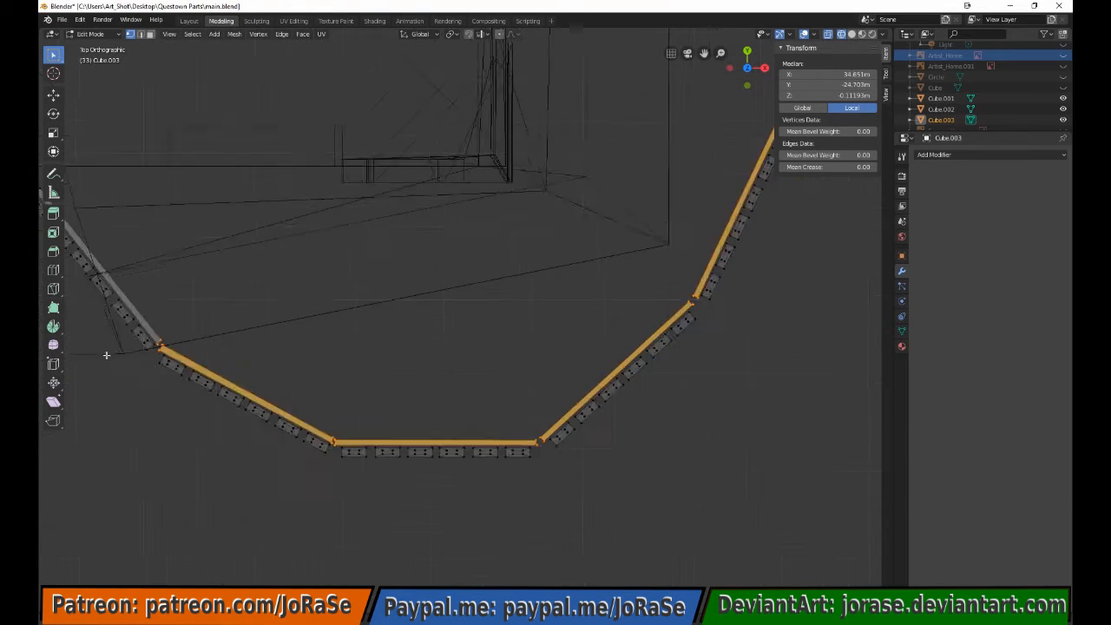
{"action": "key", "text": "shift+d"}
{"action": "key", "text": "ctrl+m"}
{"action": "key", "text": "x"}
Move the mirrored rails along X to the other fence, aligning the innermost ones with its inner picket sections
{"action": "middle_click_drag", "start_coordinate": [187, 455], "coordinate": [551, 518], "text": "shift"}
{"action": "key", "text": "g"}
{"action": "key", "text": "x"}
{"action": "left_click", "coordinate": [114, 443]}
{"action": "middle_click_drag", "start_coordinate": [208, 471], "coordinate": [756, 446], "text": "shift"}
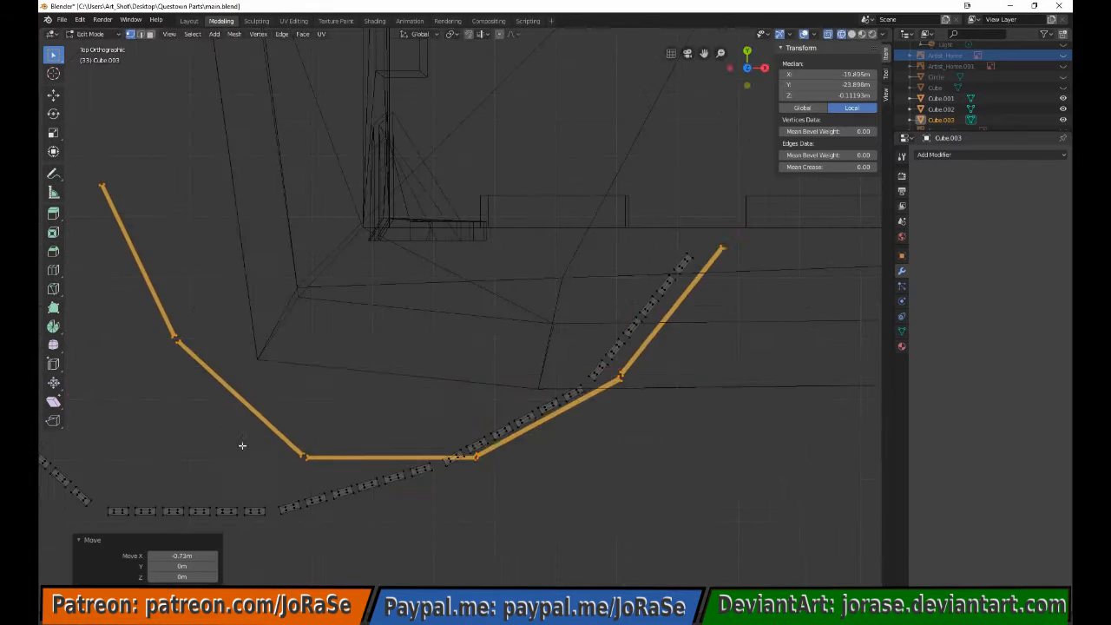
{"action": "middle_click_drag", "start_coordinate": [240, 446], "coordinate": [390, 405], "text": "shift"}
{"action": "key", "text": "g"}
{"action": "key", "text": "x"}
{"action": "left_click", "coordinate": [355, 404]}
Move the mirrored outer, diagonal and straight rails behind the outer picket sections of the second fence
{"action": "left_click_drag", "start_coordinate": [194, 114], "coordinate": [585, 448]}
{"action": "scroll", "coordinate": [572, 462], "scroll_direction": "up", "scroll_amount": 1}
{"action": "key", "text": "g"}
{"action": "key", "text": "x"}
{"action": "left_click", "coordinate": [388, 462]}
{"action": "middle_click_drag", "start_coordinate": [264, 384], "coordinate": [581, 465], "text": "shift"}
{"action": "key", "text": "g"}
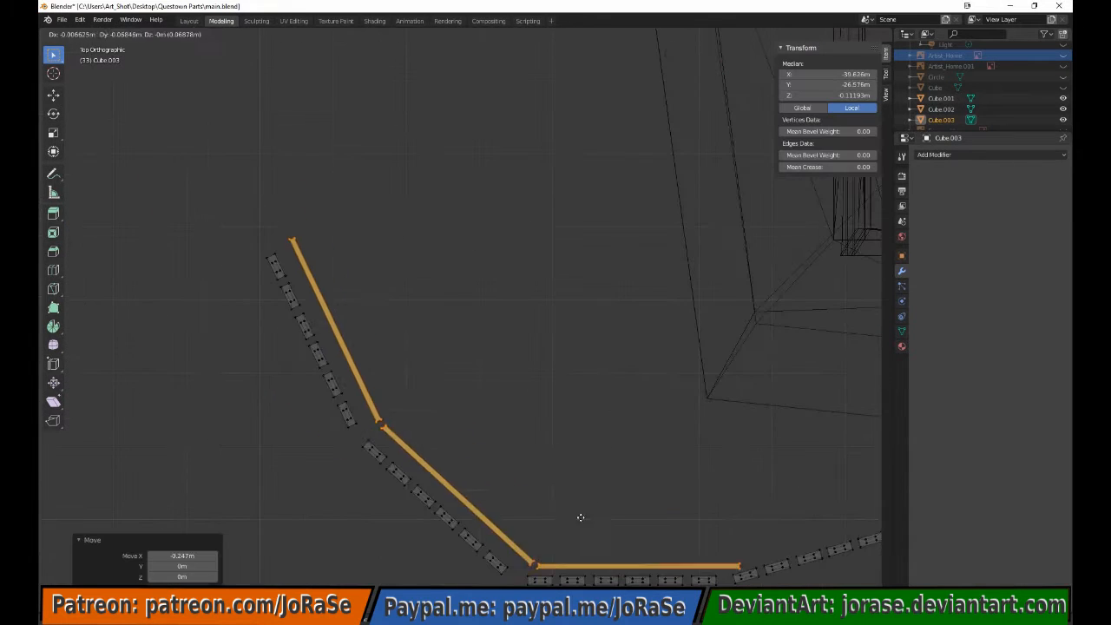
{"action": "left_click", "coordinate": [566, 523]}
Duplicate the second fence's straight rail and rotate and move the copy behind the adjoining slanted picket section
{"action": "left_click_drag", "start_coordinate": [356, 432], "coordinate": [524, 583], "text": "ctrl"}
{"action": "left_click_drag", "start_coordinate": [277, 240], "coordinate": [304, 290], "text": "ctrl"}
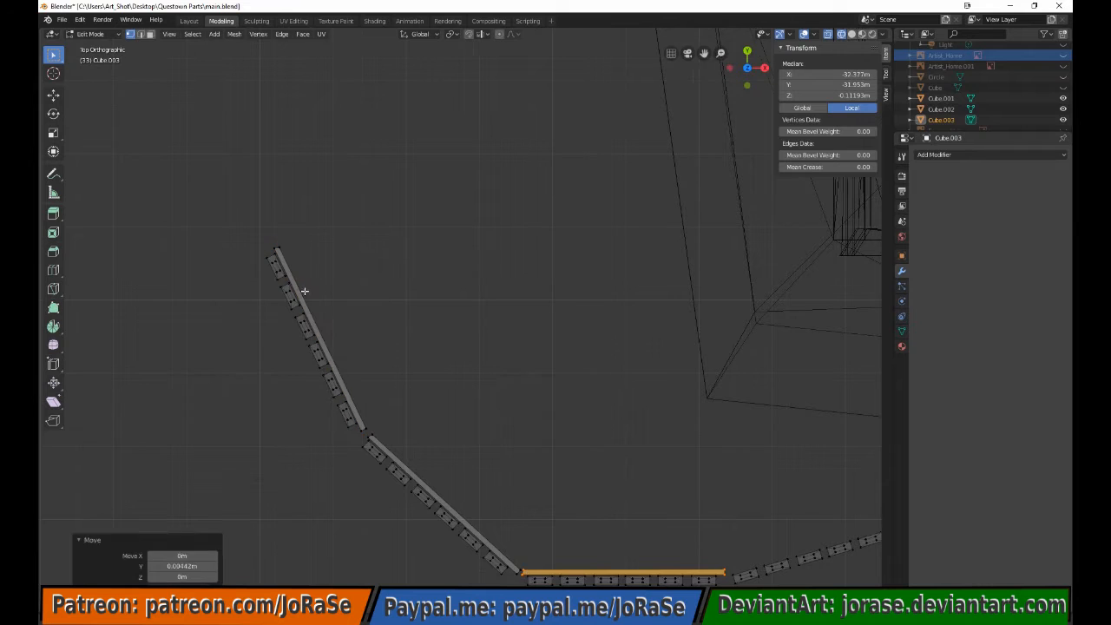
{"action": "middle_click_drag", "start_coordinate": [663, 485], "coordinate": [568, 372], "text": "shift"}
{"action": "key", "text": "r"}
{"action": "left_click", "coordinate": [577, 551]}
{"action": "key", "text": "Tab"}
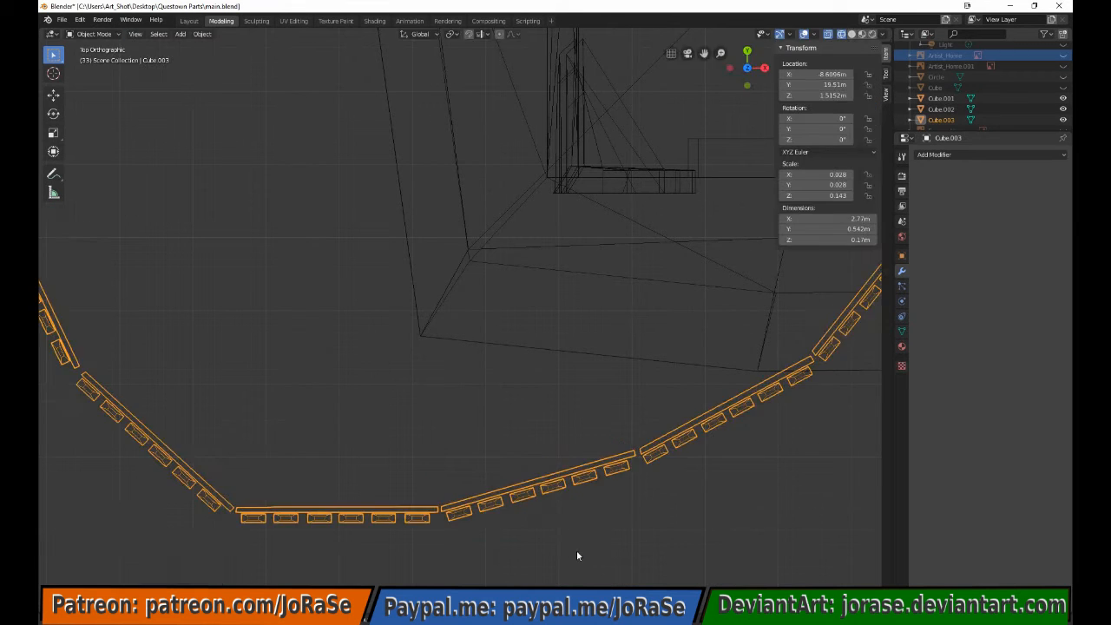
{"action": "key", "text": "alt+a"}
{"action": "key", "text": "shift+z"}
{"action": "scroll", "coordinate": [577, 550], "scroll_direction": "down", "scroll_amount": 8}
{"action": "middle_click_drag", "start_coordinate": [576, 551], "coordinate": [486, 456]}
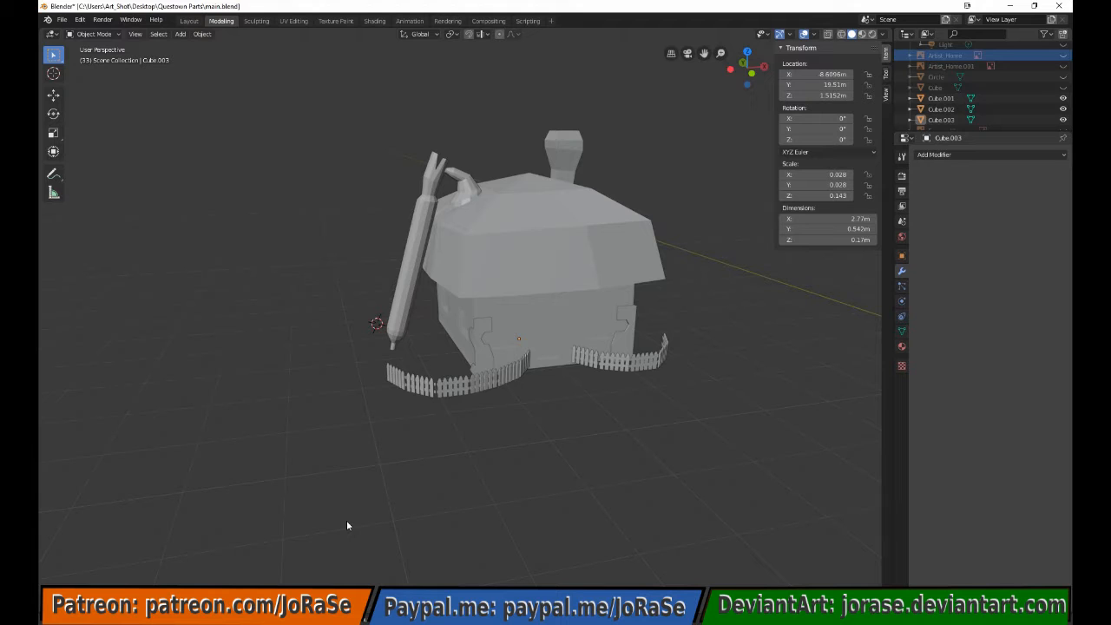
{"action": "middle_click_drag", "start_coordinate": [346, 526], "coordinate": [357, 425]}
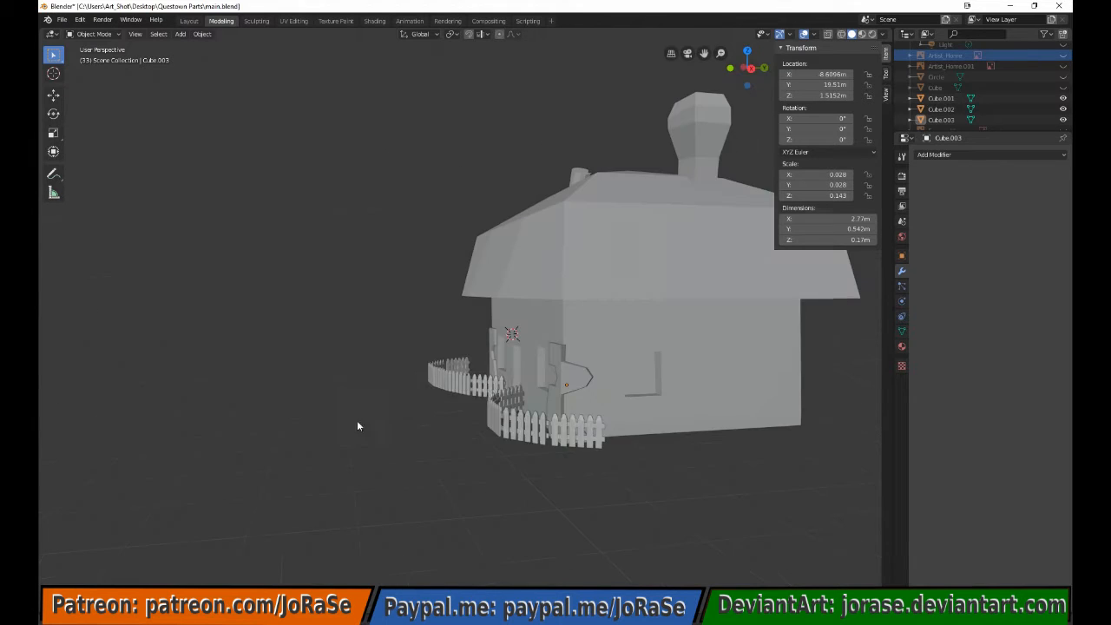
{"action": "key", "text": "KP_3"}
{"action": "key", "text": "z"}
{"action": "left_click", "coordinate": [275, 414]}
{"action": "left_click", "coordinate": [181, 34]}
{"action": "left_click", "coordinate": [278, 46]}
{"action": "key", "text": "Tab"}
{"action": "key", "text": "x"}
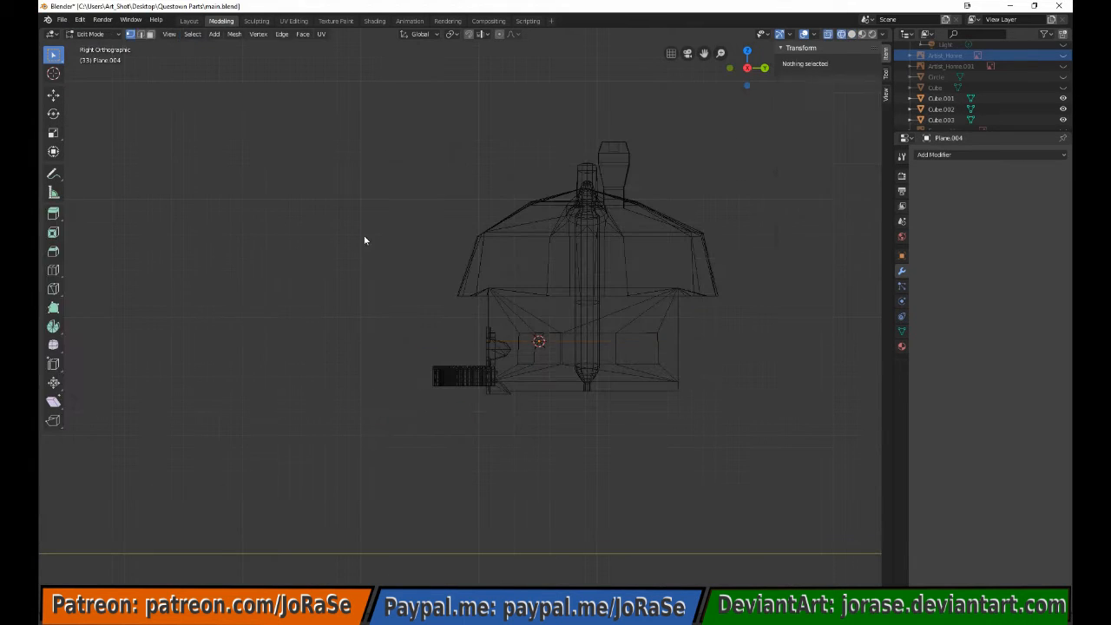
{"action": "key", "text": "Tab"}
{"action": "key", "text": "Tab"}
{"action": "scroll", "coordinate": [605, 443], "scroll_direction": "up", "scroll_amount": 5}
{"action": "key", "text": "Tab"}
{"action": "scroll", "coordinate": [338, 231], "scroll_direction": "down", "scroll_amount": 12}
{"action": "scroll", "coordinate": [338, 231], "scroll_direction": "up", "scroll_amount": 10}
Place the 3D cursor on the side wall, add a cube there and scale it into a tall block
{"action": "right_click", "coordinate": [599, 298], "text": "shift"}
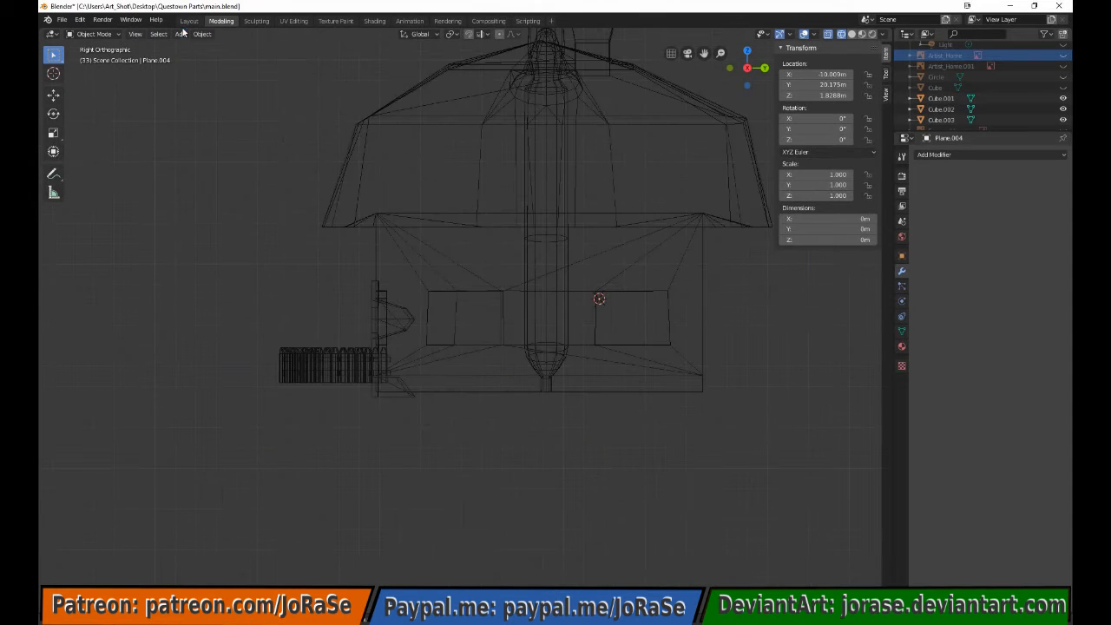
{"action": "left_click", "coordinate": [183, 34]}
{"action": "left_click", "coordinate": [279, 57]}
{"action": "key", "text": "s"}
{"action": "left_click", "coordinate": [554, 279]}
{"action": "key", "text": "s"}
{"action": "key", "text": "z"}
{"action": "left_click", "coordinate": [473, 291]}
{"action": "key", "text": "s"}
{"action": "left_click", "coordinate": [449, 298]}
{"action": "left_click", "coordinate": [447, 298]}
Add loop cuts to the tall block and widen its upper and middle vertex rows along Y
{"action": "key", "text": "Tab"}
{"action": "left_click", "coordinate": [564, 300]}
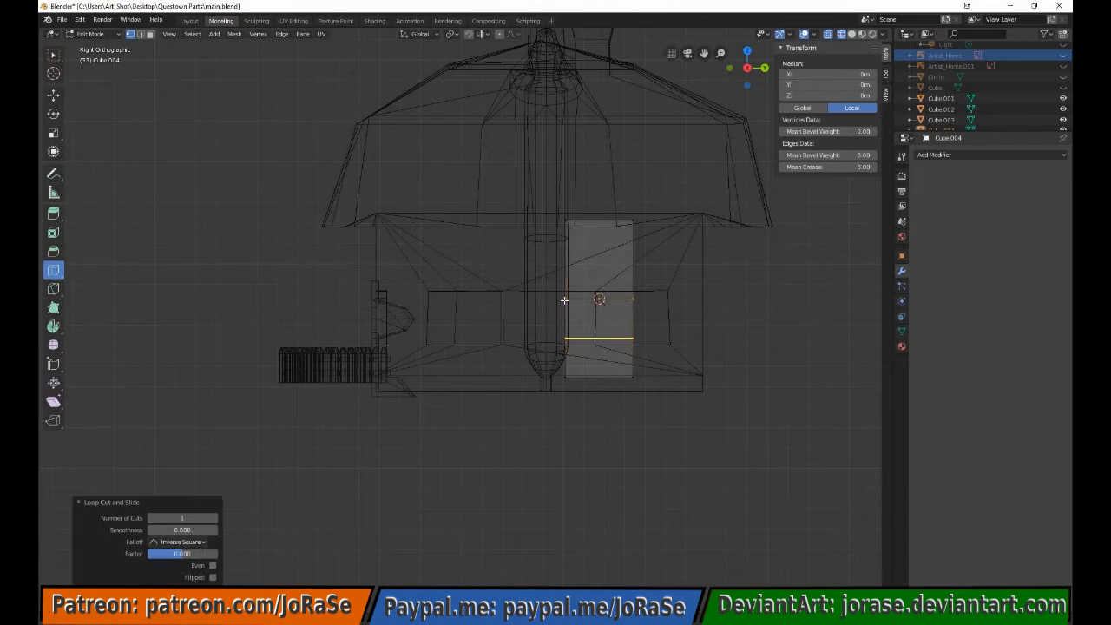
{"action": "left_click", "coordinate": [53, 54]}
{"action": "left_click_drag", "start_coordinate": [549, 248], "coordinate": [645, 276]}
{"action": "key", "text": "s"}
{"action": "key", "text": "y"}
{"action": "left_click", "coordinate": [659, 280]}
{"action": "left_click_drag", "start_coordinate": [551, 293], "coordinate": [642, 312]}
{"action": "key", "text": "s"}
{"action": "key", "text": "y"}
{"action": "left_click", "coordinate": [643, 314]}
Move the whole block along X onto the house's outer side wall, checking it in front and perspective views
{"action": "key", "text": "a"}
{"action": "middle_click_drag", "start_coordinate": [663, 348], "coordinate": [310, 397]}
{"action": "key", "text": "g"}
{"action": "key", "text": "x"}
{"action": "left_click", "coordinate": [700, 386]}
{"action": "key", "text": "KP_1"}
{"action": "key", "text": "z"}
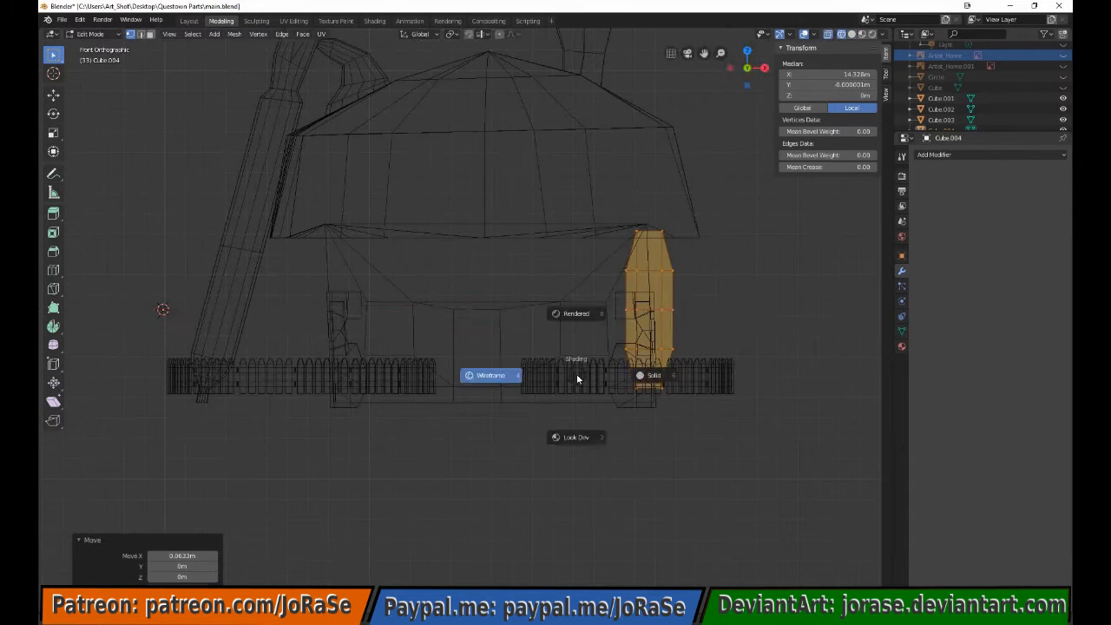
{"action": "left_click", "coordinate": [650, 376]}
{"action": "middle_click_drag", "start_coordinate": [656, 375], "coordinate": [576, 399]}
Add a loop cut above the block's middle and narrow it and the row above along Y to form a shoulder
{"action": "key", "text": "KP_3"}
{"action": "left_click", "coordinate": [53, 276]}
{"action": "left_click", "coordinate": [565, 290]}
{"action": "left_click", "coordinate": [53, 55]}
{"action": "key", "text": "s"}
{"action": "key", "text": "y"}
{"action": "left_click", "coordinate": [403, 294]}
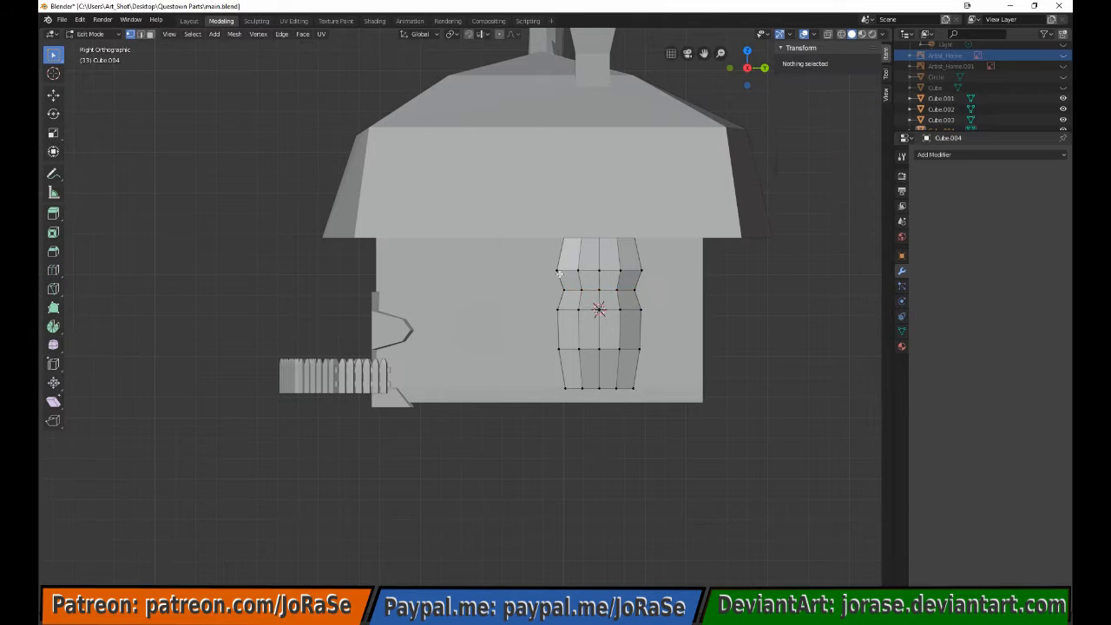
{"action": "left_click_drag", "start_coordinate": [651, 259], "coordinate": [547, 280]}
{"action": "key", "text": "s"}
{"action": "key", "text": "y"}
{"action": "left_click", "coordinate": [516, 285]}
Add a loop cut near the block's top, scale it to 0.562 along Y and narrow the top row into a neck
{"action": "left_click", "coordinate": [53, 271]}
{"action": "left_click", "coordinate": [566, 257]}
{"action": "key", "text": "s"}
{"action": "key", "text": "y"}
{"action": "left_click", "coordinate": [534, 273]}
{"action": "left_click", "coordinate": [53, 55]}
{"action": "key", "text": "z"}
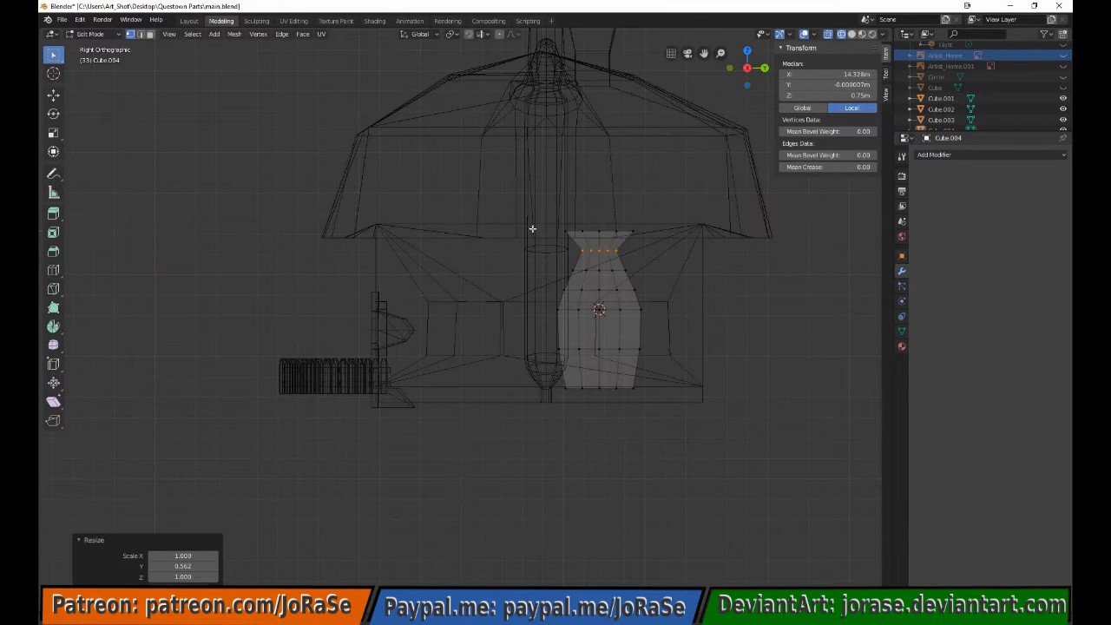
{"action": "left_click_drag", "start_coordinate": [531, 217], "coordinate": [660, 239]}
{"action": "key", "text": "s"}
{"action": "key", "text": "y"}
{"action": "key", "text": "z"}
{"action": "key", "text": "Tab"}
Examine the bottle-shaped piece and the whole house from several angles in solid shading
{"action": "scroll", "coordinate": [377, 388], "scroll_direction": "down", "scroll_amount": 5}
{"action": "mouse_move", "coordinate": [377, 389]}
{"action": "middle_mouse_down"}
{"action": "mouse_move", "coordinate": [394, 339]}
{"action": "mouse_move", "coordinate": [390, 382]}
{"action": "middle_mouse_up"}
{"action": "key", "text": "z"}
{"action": "key", "text": "a"}
{"action": "key", "text": "a"}
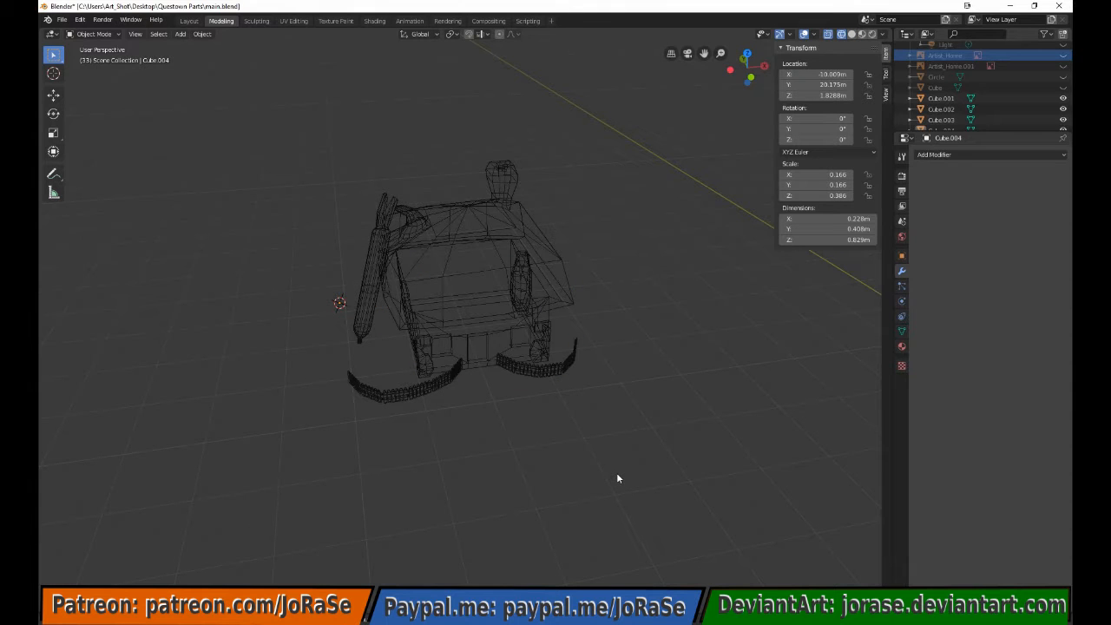
{"action": "middle_click_drag", "start_coordinate": [545, 424], "coordinate": [351, 395]}
{"action": "key", "text": "z"}
{"action": "left_click", "coordinate": [439, 397]}
{"action": "middle_click_drag", "start_coordinate": [443, 406], "coordinate": [480, 409]}
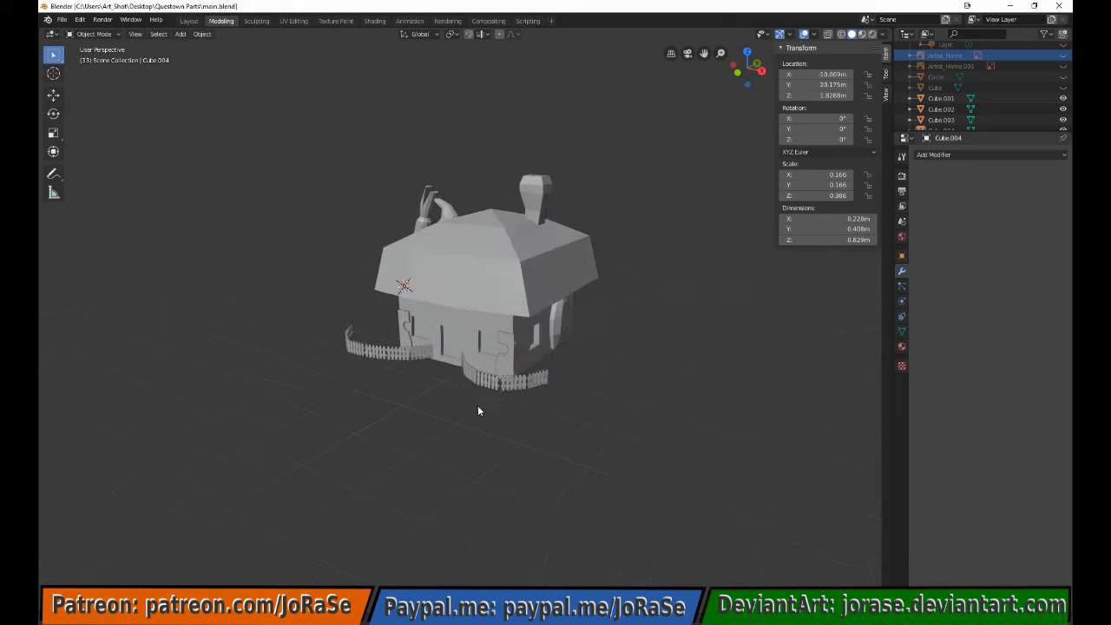
Duplicate both front corner stones in place and rotate the copies 180° about Z
{"action": "left_click", "coordinate": [503, 356]}
{"action": "left_click", "coordinate": [402, 344], "text": "shift"}
{"action": "key", "text": "shift+d"}
{"action": "right_click", "coordinate": [402, 344]}
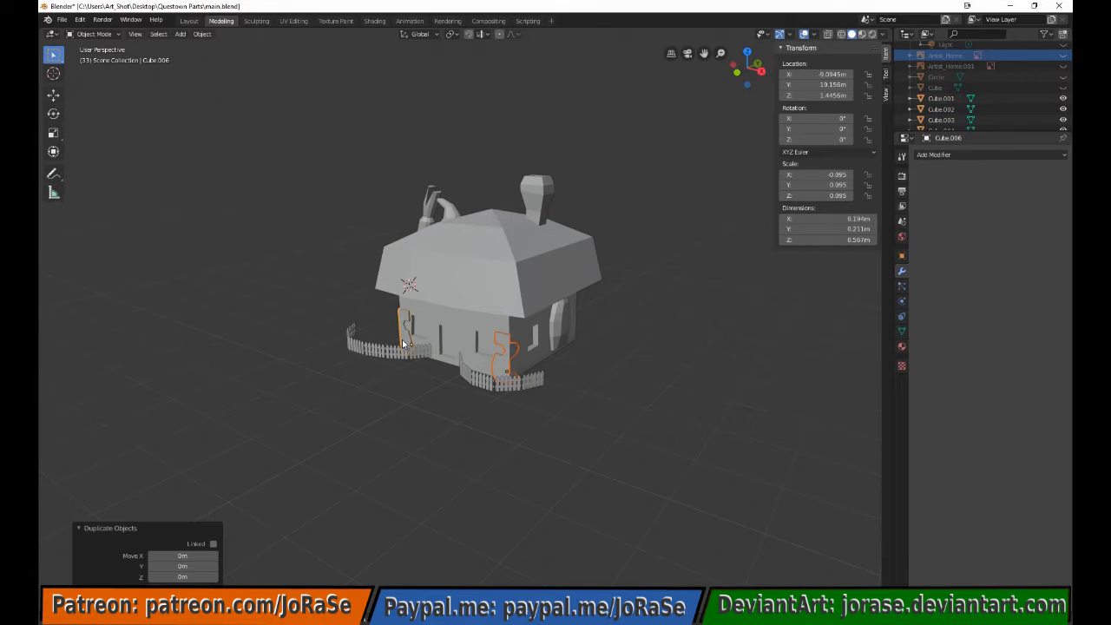
{"action": "key", "text": "r"}
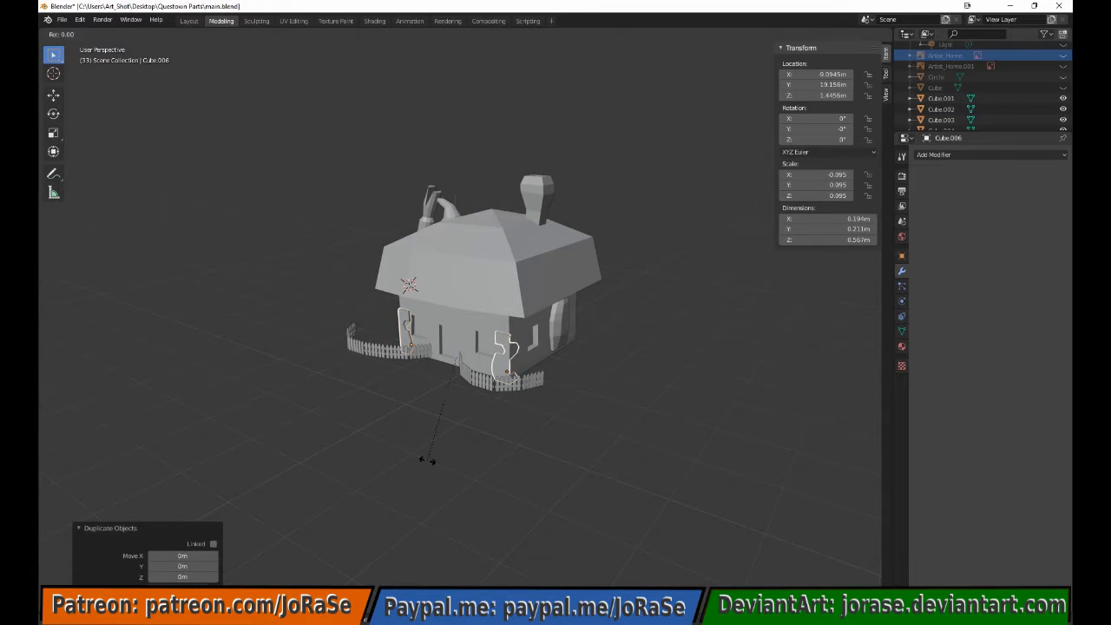
{"action": "left_click", "coordinate": [427, 459]}
Move the copied corner stones along Y to the rear wall and shift them -0.0226 m along X
{"action": "key", "text": "KP_3"}
{"action": "key", "text": "g"}
{"action": "key", "text": "y"}
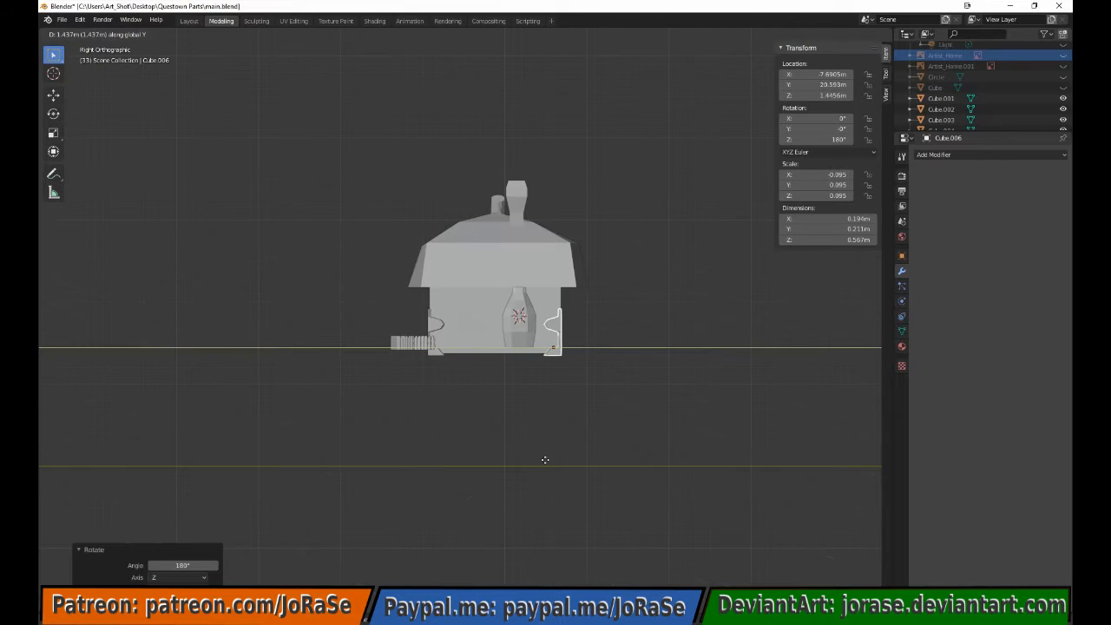
{"action": "left_click", "coordinate": [579, 431]}
{"action": "middle_click_drag", "start_coordinate": [579, 431], "coordinate": [464, 456]}
{"action": "key", "text": "g"}
{"action": "key", "text": "x"}
{"action": "left_click", "coordinate": [476, 426]}
Mirror the rear corner stones along global X and view them from the side in wireframe
{"action": "key", "text": "z"}
{"action": "key", "text": "KP_3"}
{"action": "scroll", "coordinate": [508, 442], "scroll_direction": "up", "scroll_amount": 6}
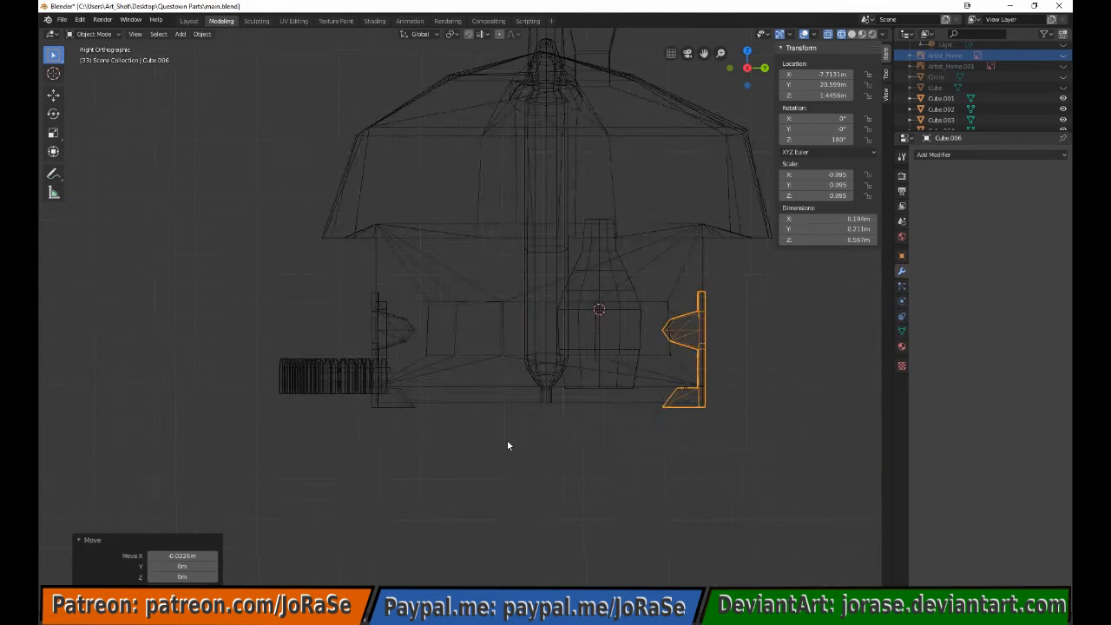
{"action": "key", "text": "KP_1"}
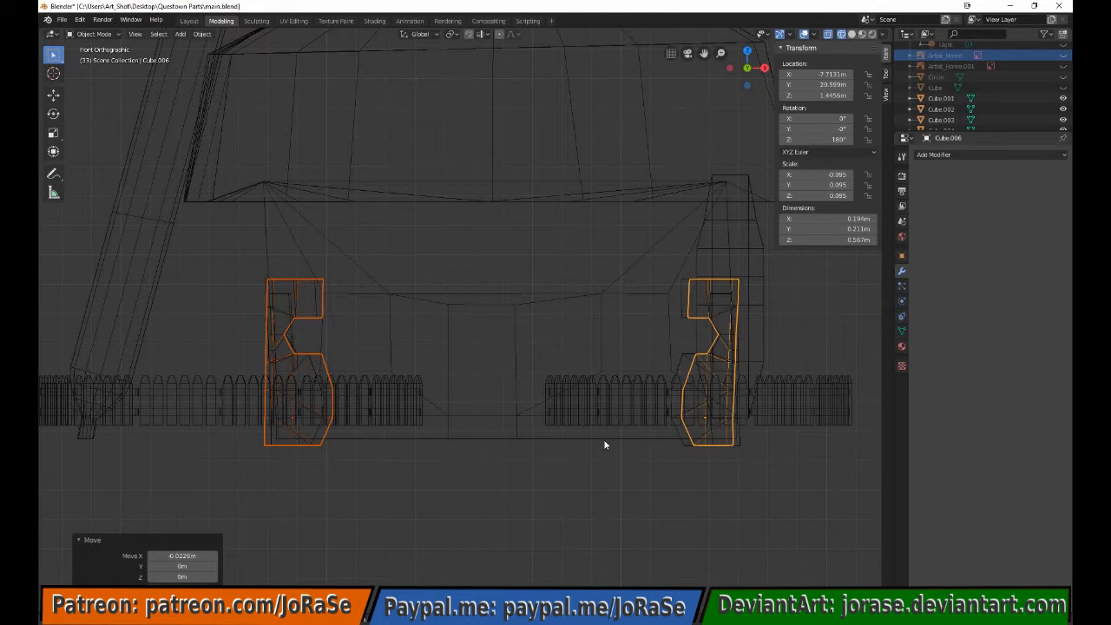
{"action": "key", "text": "ctrl+m"}
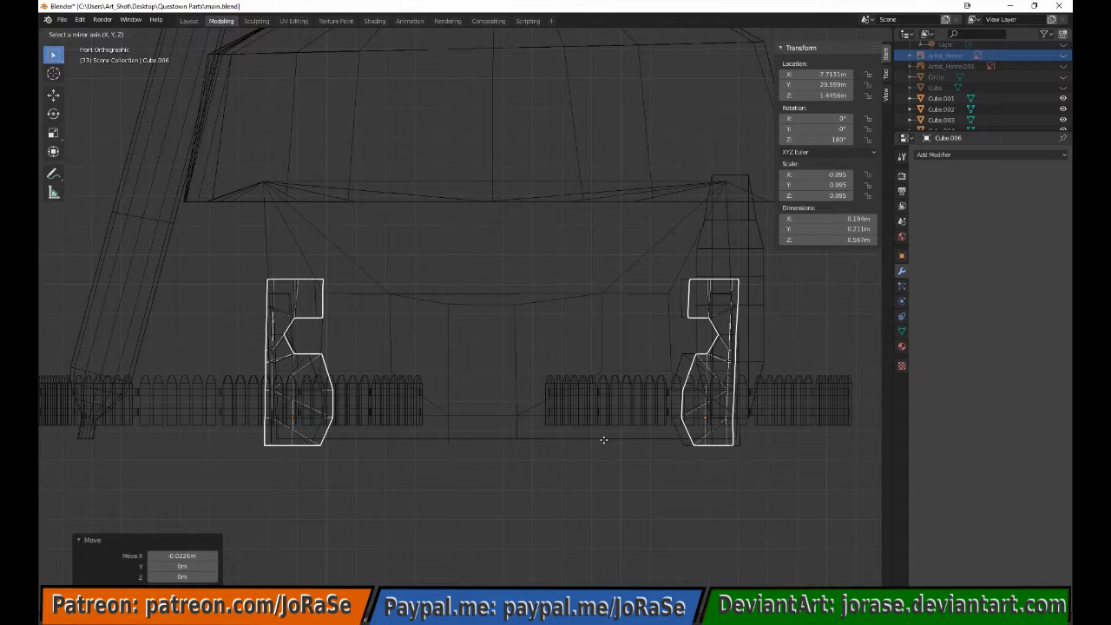
{"action": "key", "text": "x"}
{"action": "key", "text": "Return"}
{"action": "key", "text": "KP_3"}
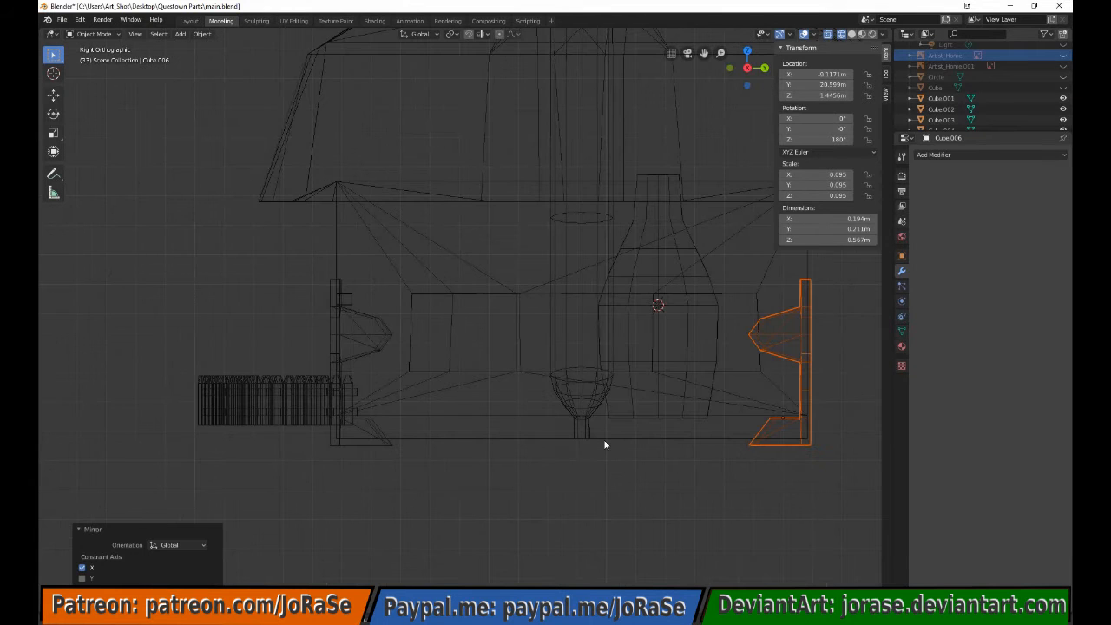
Shift the rear corner stones along X so they sit against the walls
{"action": "key", "text": "shift+z"}
{"action": "mouse_move", "coordinate": [605, 446]}
{"action": "middle_mouse_down"}
{"action": "mouse_move", "coordinate": [653, 444]}
{"action": "mouse_move", "coordinate": [496, 457]}
{"action": "mouse_move", "coordinate": [526, 469]}
{"action": "mouse_move", "coordinate": [624, 371]}
{"action": "middle_mouse_up"}
{"action": "key", "text": "g"}
{"action": "key", "text": "x"}
{"action": "left_click", "coordinate": [562, 455]}
{"action": "key", "text": "g"}
{"action": "key", "text": "x"}
{"action": "left_click", "coordinate": [529, 438]}
{"action": "left_click", "coordinate": [485, 443]}
Move the protruding middle tip of the rear corner stone slightly along Y in wireframe, and return to solid shading
{"action": "key", "text": "Tab"}
{"action": "scroll", "coordinate": [526, 470], "scroll_direction": "up", "scroll_amount": 7}
{"action": "key", "text": "shift+z"}
{"action": "left_click_drag", "start_coordinate": [305, 347], "coordinate": [392, 490]}
{"action": "key", "text": "g"}
{"action": "key", "text": "y"}
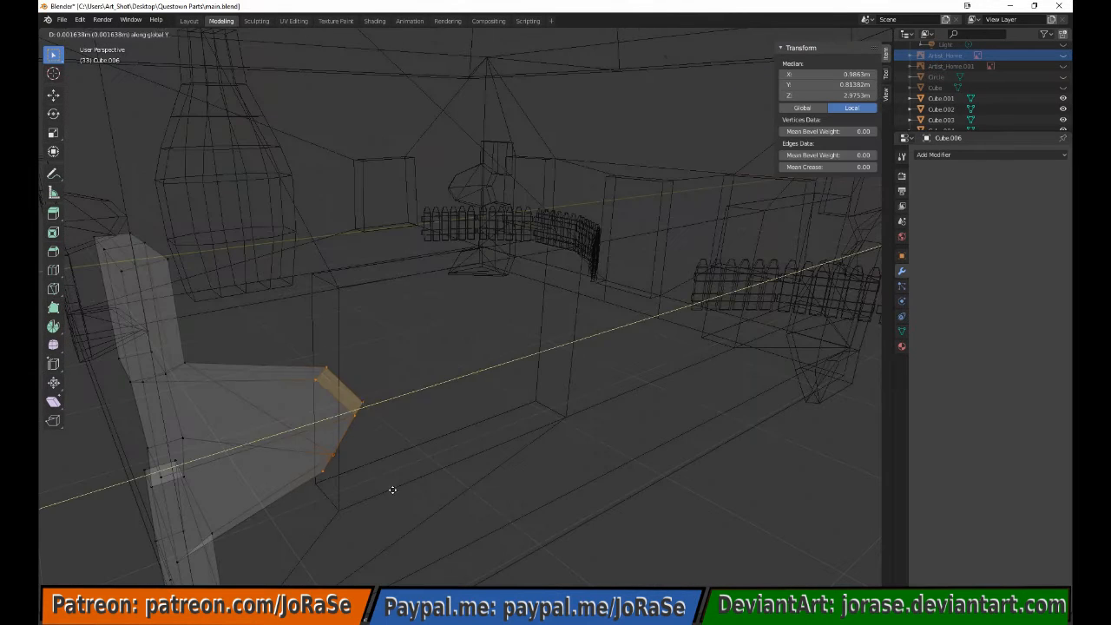
{"action": "left_click", "coordinate": [393, 490]}
{"action": "key", "text": "z"}
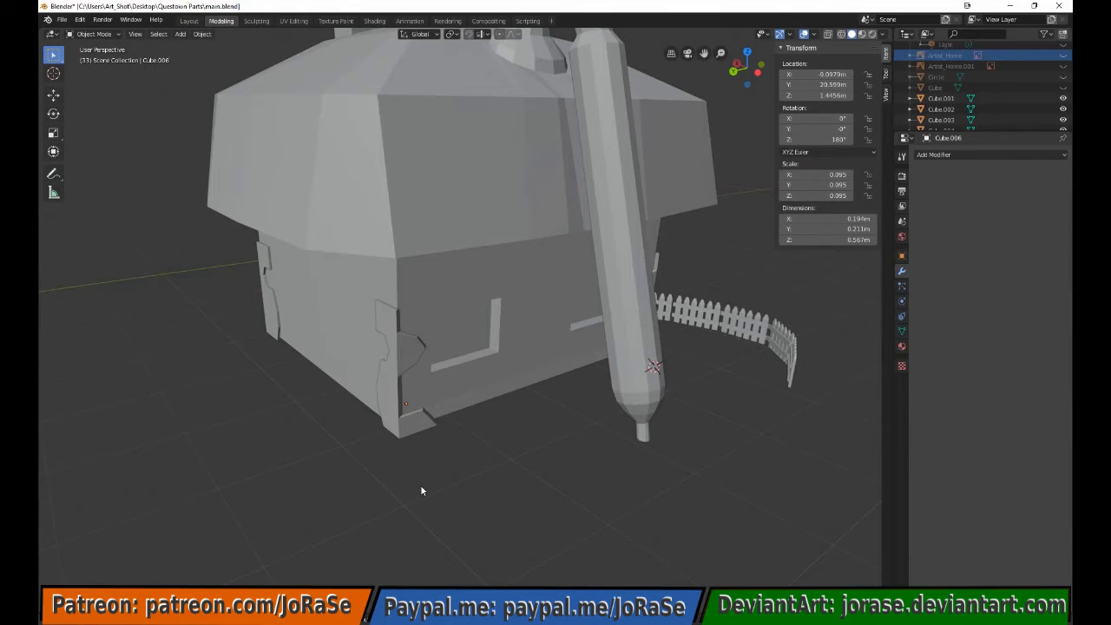
{"action": "mouse_move", "coordinate": [422, 492]}
{"action": "middle_mouse_down"}
{"action": "mouse_move", "coordinate": [359, 459]}
{"action": "mouse_move", "coordinate": [223, 474]}
{"action": "mouse_move", "coordinate": [299, 480]}
{"action": "middle_mouse_up"}
{"action": "scroll", "coordinate": [299, 480], "scroll_direction": "down", "scroll_amount": 4}
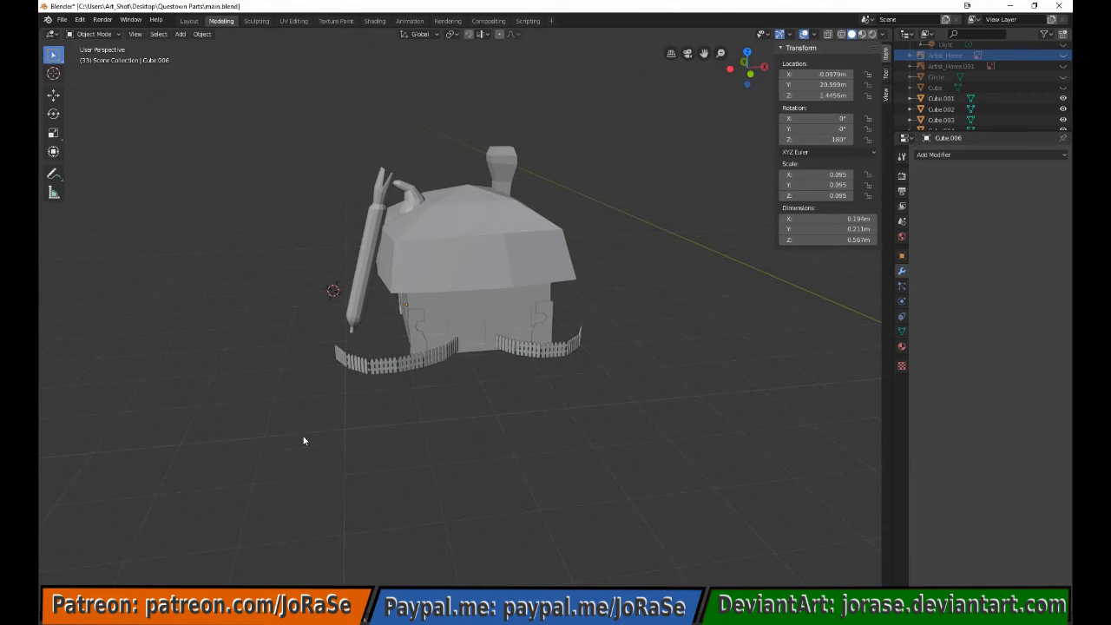
Add a cylinder mesh at the 3D cursor in front view and open it for editing
{"action": "key", "text": "KP_1"}
{"action": "left_click", "coordinate": [181, 33]}
{"action": "mouse_move", "coordinate": [196, 47]}
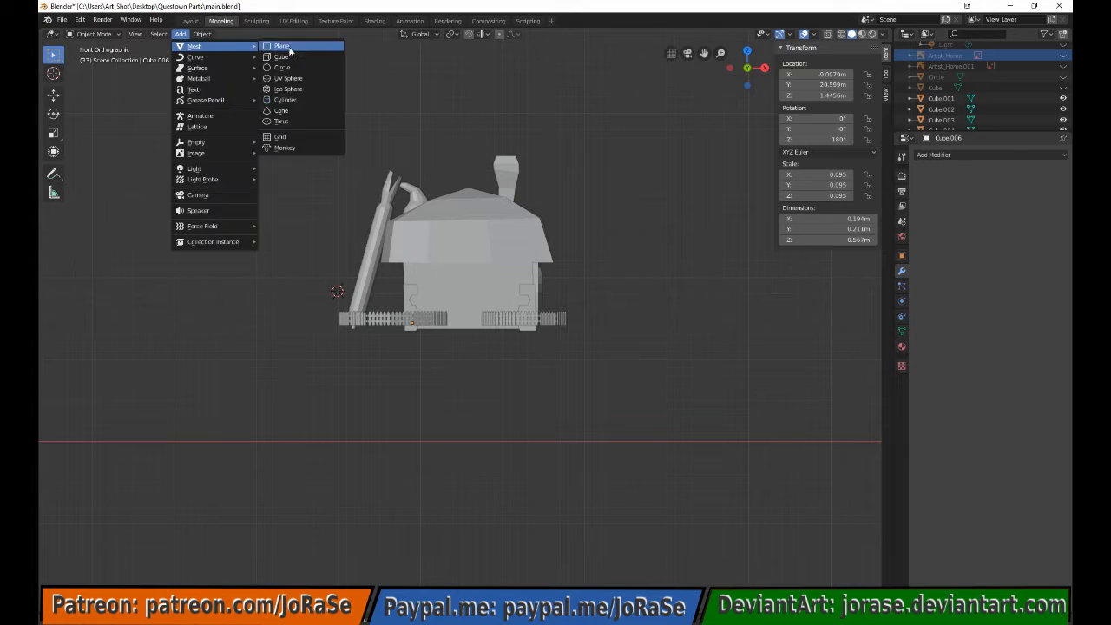
{"action": "left_click", "coordinate": [296, 100]}
{"action": "type", "text": "8"}
{"action": "key", "text": "Return"}
{"action": "key", "text": "Tab"}
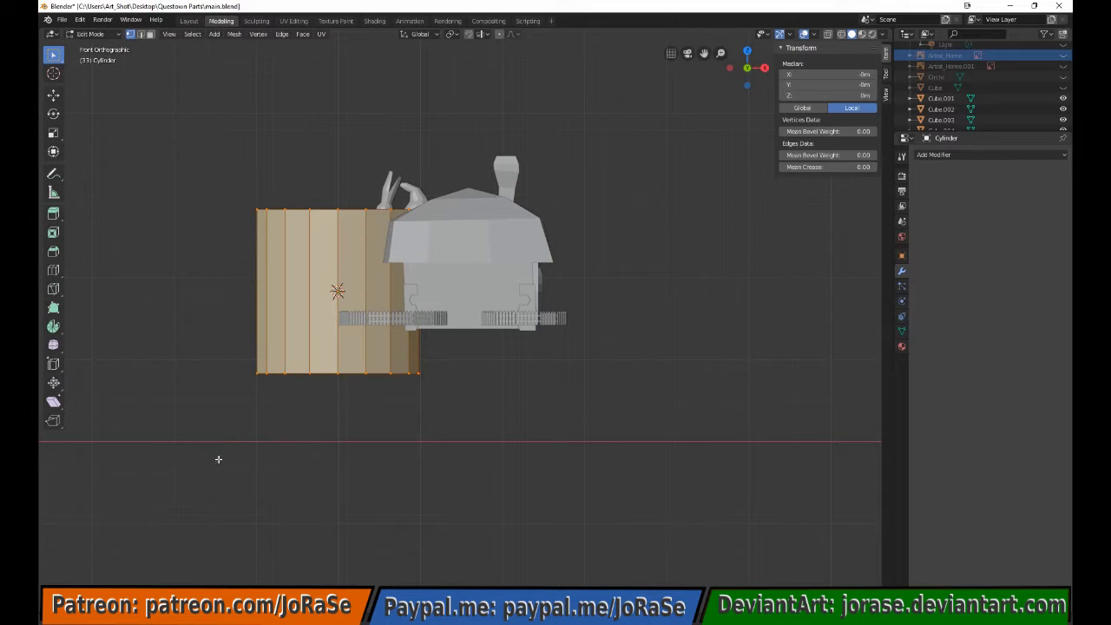
Shrink the cylinder, place it beside the paintbrush and taper it by scaling its bottom ring to 0.744
{"action": "key", "text": "s"}
{"action": "left_click", "coordinate": [295, 345]}
{"action": "key", "text": "Tab"}
{"action": "key", "text": "g"}
{"action": "left_click", "coordinate": [301, 348]}
{"action": "key", "text": "Tab"}
{"action": "key", "text": "shift+z"}
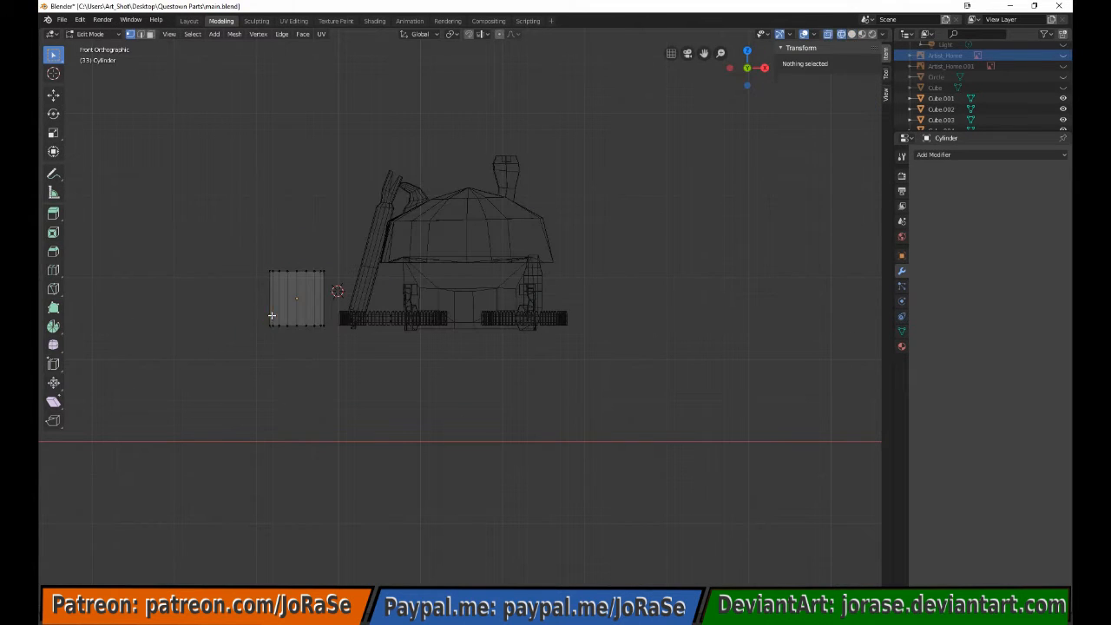
{"action": "left_click_drag", "start_coordinate": [257, 311], "coordinate": [337, 356]}
{"action": "key", "text": "s"}
{"action": "left_click", "coordinate": [356, 381]}
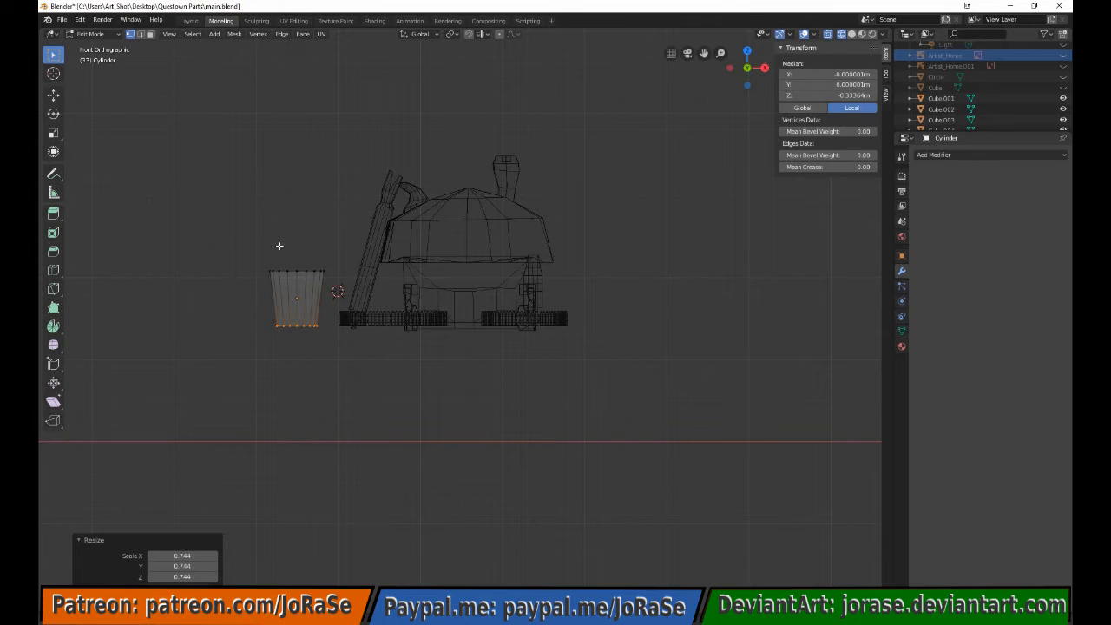
Delete all the cylinder's vertices and move the empty object to the open space on the chimney side of the house
{"action": "left_click_drag", "start_coordinate": [256, 243], "coordinate": [337, 343]}
{"action": "key", "text": "x"}
{"action": "left_click", "coordinate": [326, 322]}
{"action": "key", "text": "Tab"}
{"action": "key", "text": "g"}
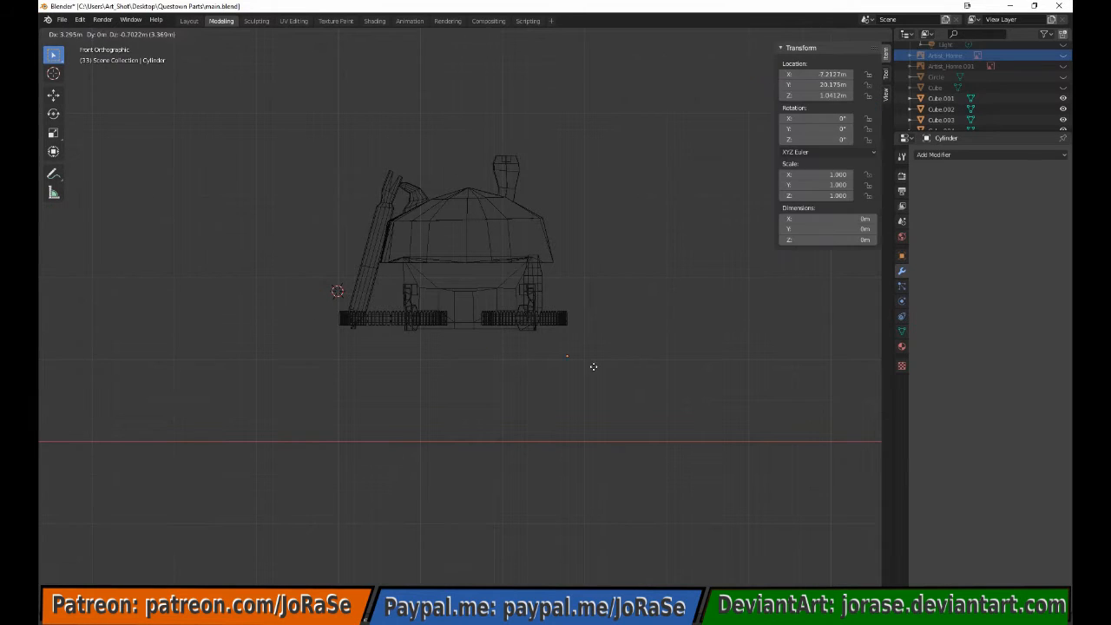
{"action": "left_click", "coordinate": [685, 275]}
{"action": "key", "text": "Tab"}
Add a 12-vertex circle inside the cylinder object and rotate it 90° to face the front
{"action": "left_click", "coordinate": [214, 34]}
{"action": "left_click", "coordinate": [228, 71]}
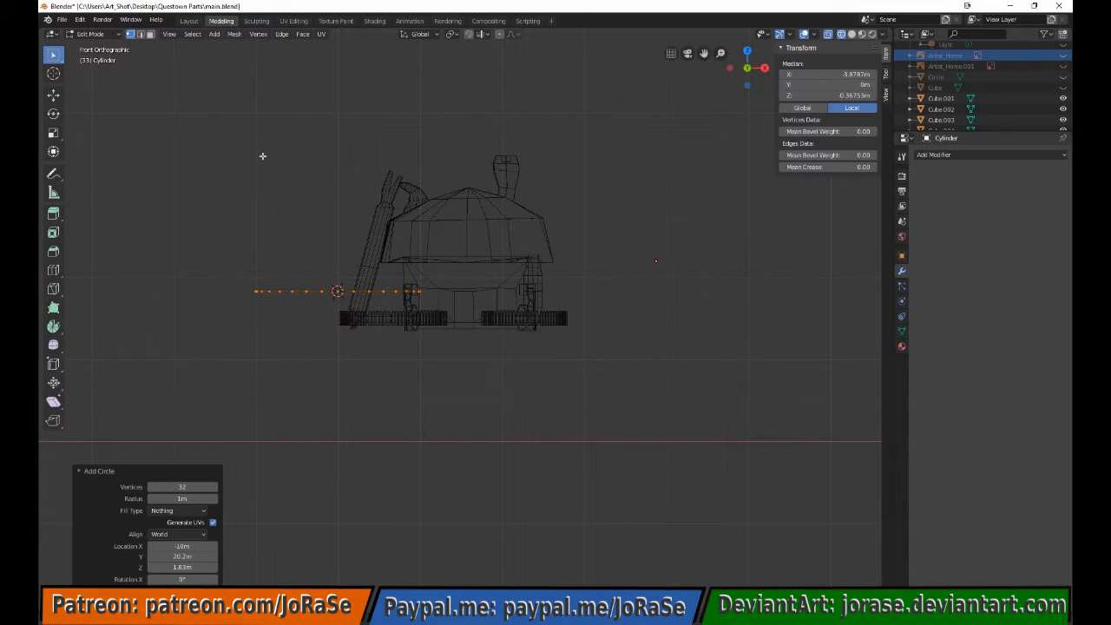
{"action": "type", "text": "12"}
{"action": "key", "text": "Return"}
{"action": "type", "text": "r"}
{"action": "type", "text": "90"}
{"action": "key", "text": "Return"}
Move the circle beside the house, scale it to 0.319, narrow it along X and tilt it into a slanted oval
{"action": "key", "text": "g"}
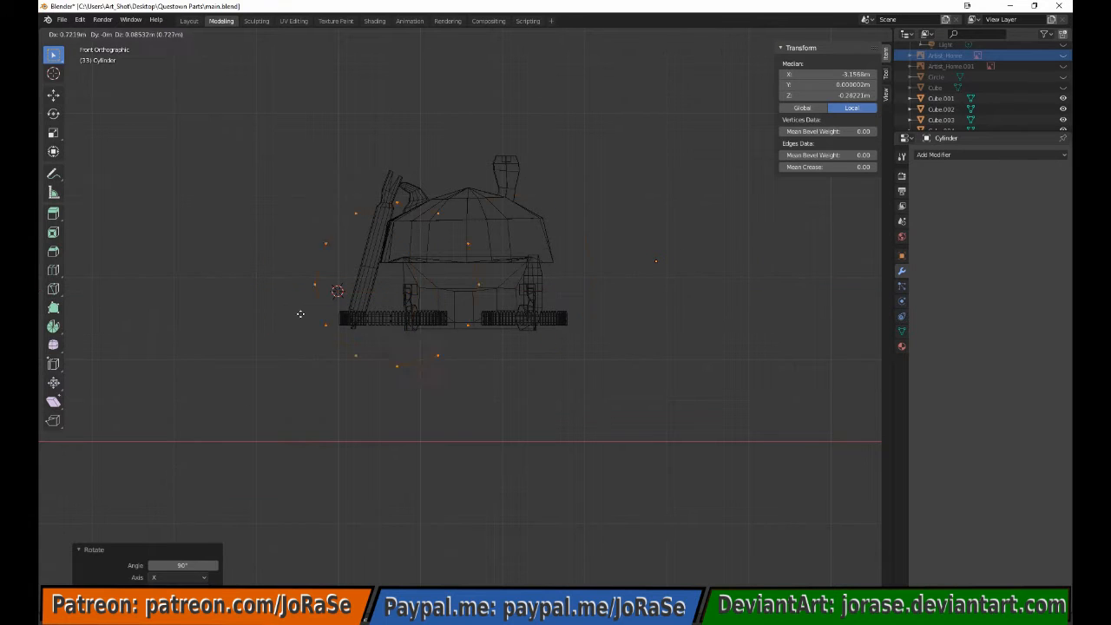
{"action": "left_click", "coordinate": [556, 285]}
{"action": "key", "text": "s"}
{"action": "left_click", "coordinate": [595, 279]}
{"action": "key", "text": "s"}
{"action": "key", "text": "x"}
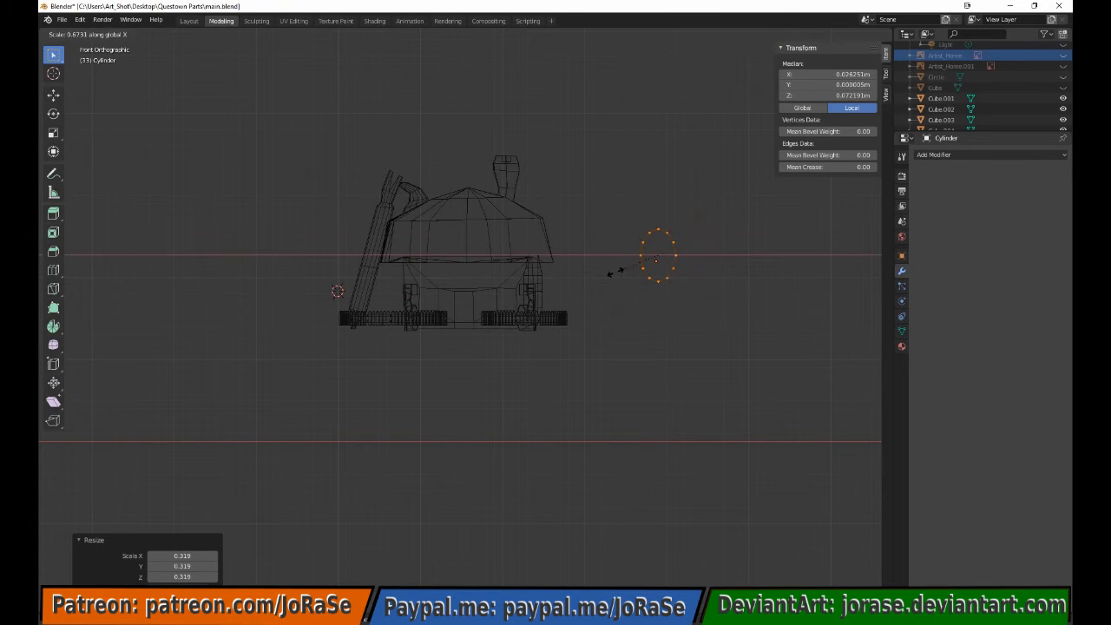
{"action": "left_click", "coordinate": [616, 274]}
{"action": "key", "text": "r"}
{"action": "left_click", "coordinate": [618, 273]}
Extrude a chain of vertices from the oval's top, curving up and around to form the palette's upper outline
{"action": "key", "text": "alt+a"}
{"action": "left_click", "coordinate": [667, 231]}
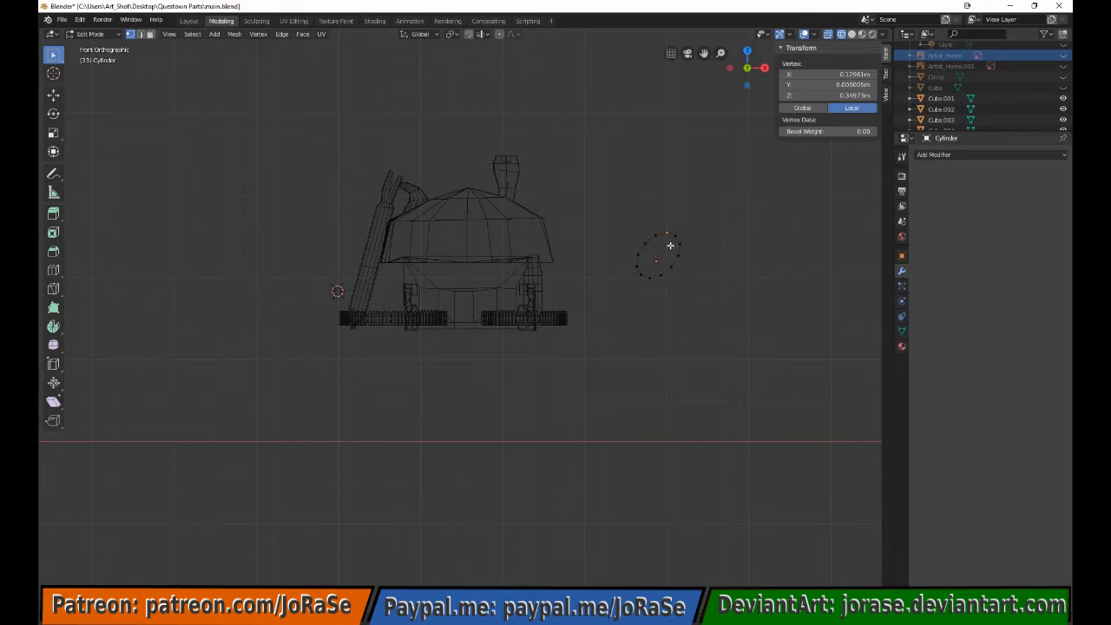
{"action": "key", "text": "e"}
{"action": "left_click", "coordinate": [681, 264]}
{"action": "key", "text": "e"}
{"action": "left_click", "coordinate": [683, 268]}
{"action": "key", "text": "e"}
{"action": "left_click", "coordinate": [703, 274]}
{"action": "key", "text": "e"}
{"action": "left_click", "coordinate": [705, 251]}
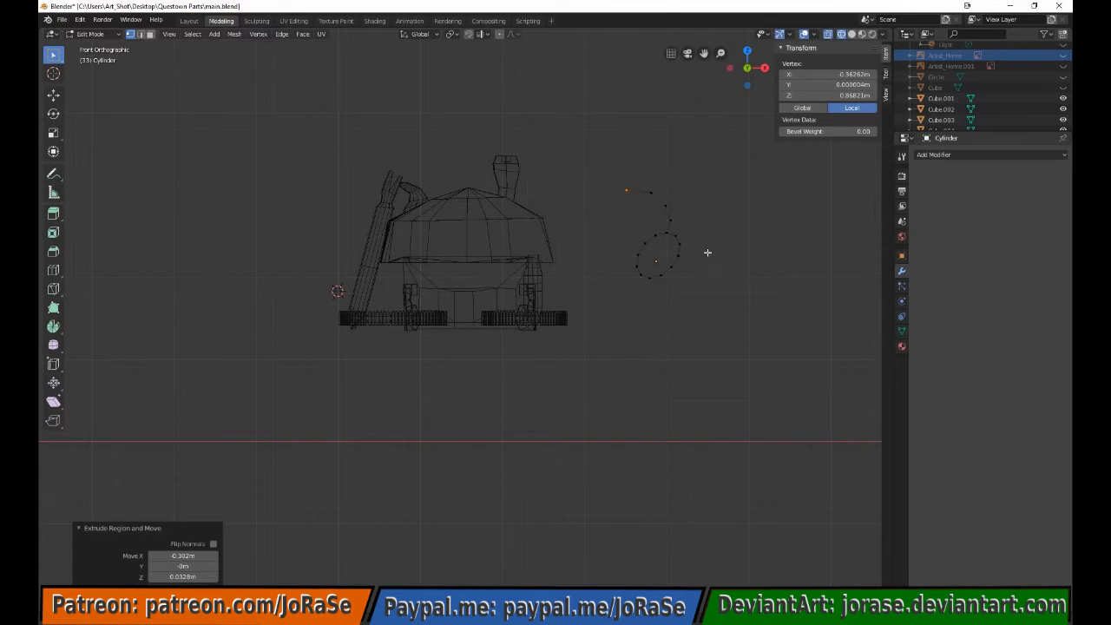
{"action": "key", "text": "e"}
{"action": "left_click", "coordinate": [705, 240]}
{"action": "key", "text": "e"}
{"action": "left_click", "coordinate": [700, 240]}
{"action": "key", "text": "e"}
{"action": "left_click", "coordinate": [714, 211]}
{"action": "key", "text": "e"}
{"action": "left_click", "coordinate": [710, 206]}
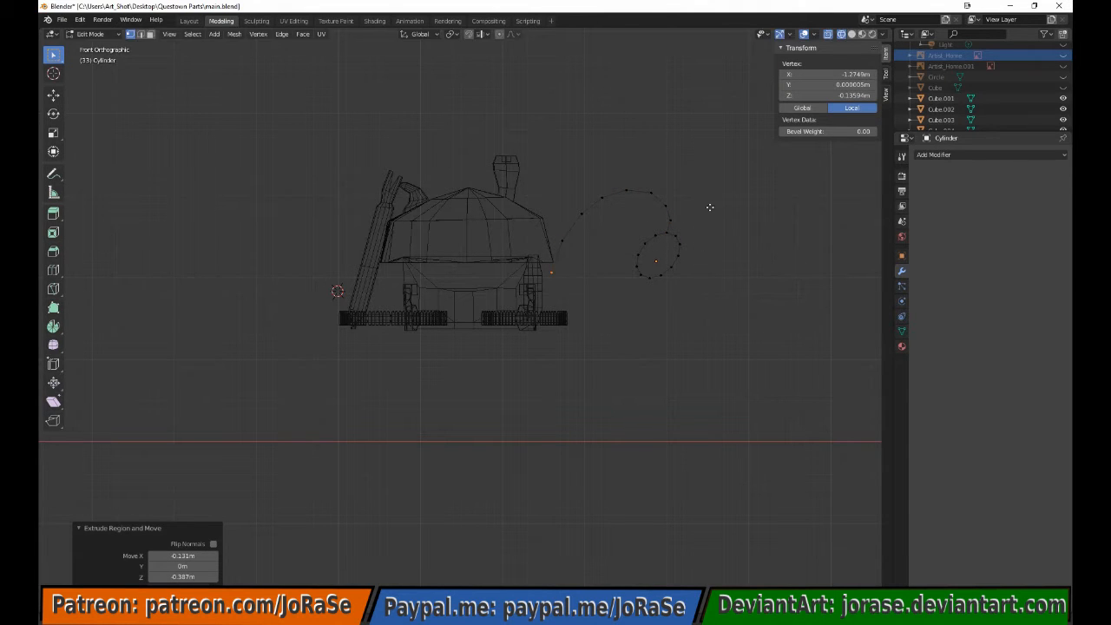
{"action": "key", "text": "e"}
{"action": "left_click", "coordinate": [704, 241]}
Extrude a chain of vertices from the oval's lower right, curving down and back to form the palette's lower outline
{"action": "key", "text": "alt+a"}
{"action": "left_click", "coordinate": [674, 267]}
{"action": "key", "text": "e"}
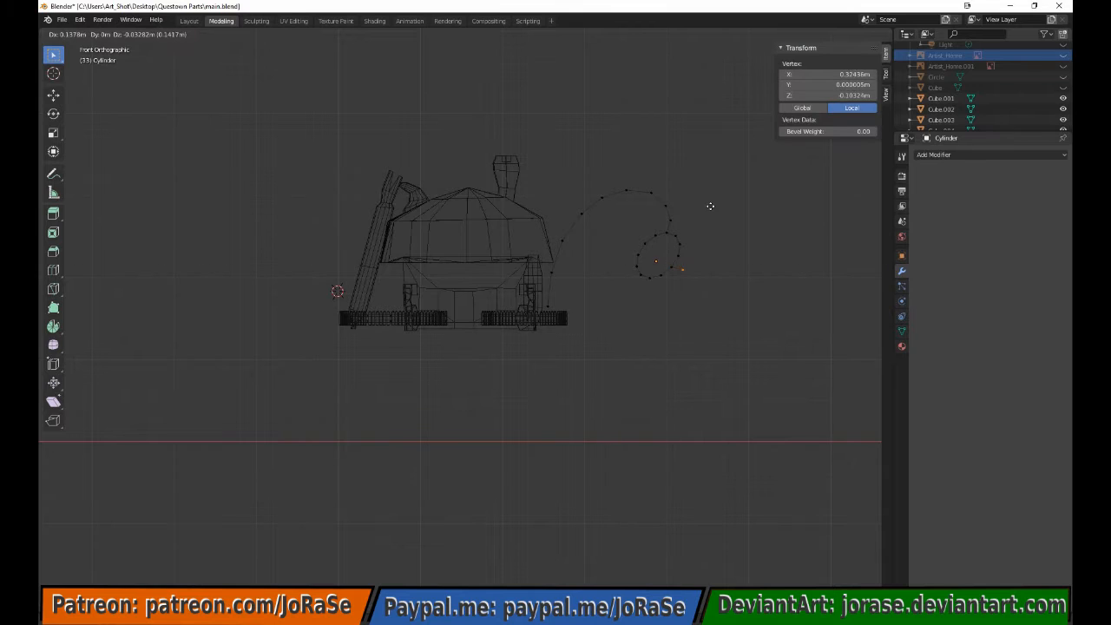
{"action": "left_click", "coordinate": [710, 208]}
{"action": "key", "text": "e"}
{"action": "left_click", "coordinate": [704, 217]}
{"action": "key", "text": "e"}
{"action": "left_click", "coordinate": [679, 219]}
{"action": "key", "text": "e"}
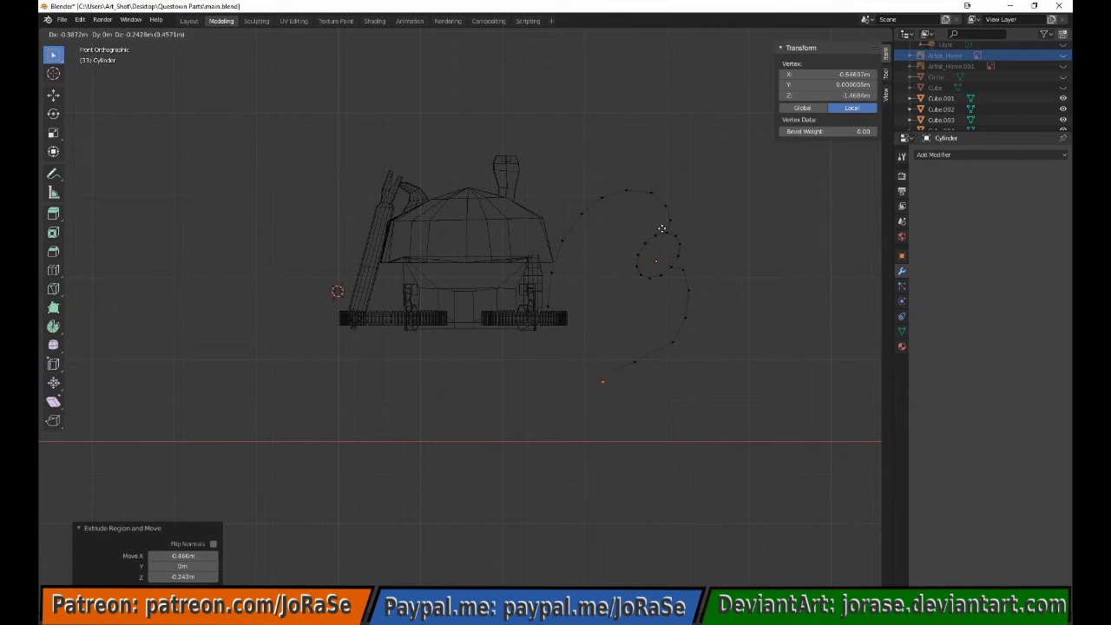
{"action": "left_click", "coordinate": [652, 223]}
Connect the two open ends of the palette outline with an edge and subdivide it with two cuts
{"action": "left_click", "coordinate": [540, 299], "text": "shift"}
{"action": "key", "text": "f"}
{"action": "left_click", "coordinate": [281, 35]}
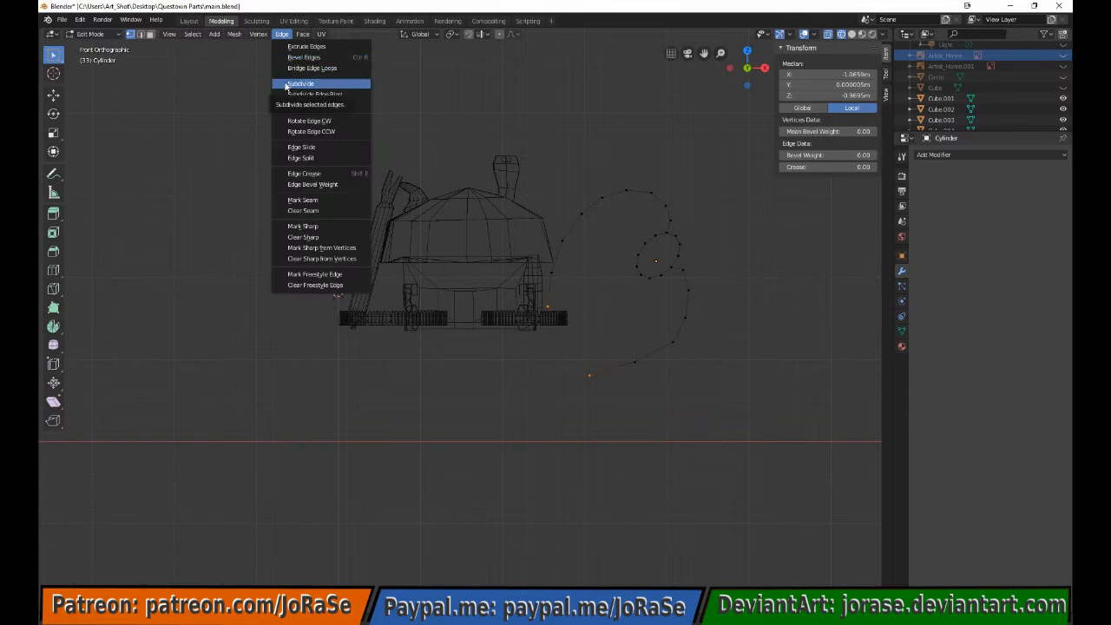
{"action": "left_click", "coordinate": [287, 85]}
{"action": "left_click", "coordinate": [216, 531]}
Move the new and neighbouring vertices outward to round the palette outline on the side facing the house
{"action": "key", "text": "alt+a"}
{"action": "left_click_drag", "start_coordinate": [539, 324], "coordinate": [585, 364]}
{"action": "key", "text": "g"}
{"action": "left_click", "coordinate": [597, 351]}
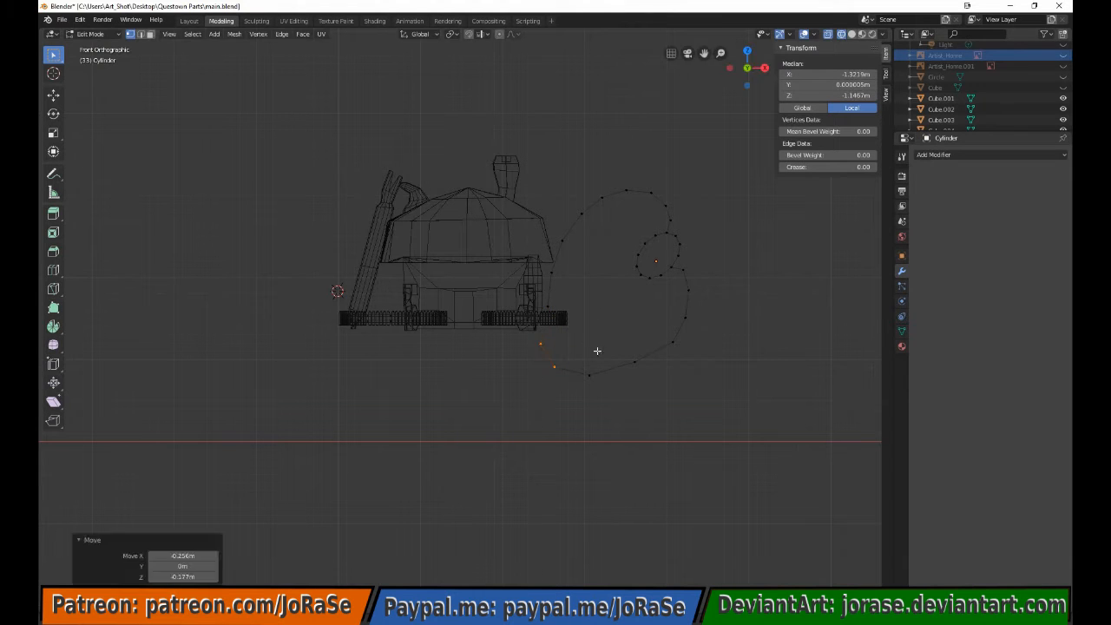
{"action": "left_click", "coordinate": [547, 301]}
{"action": "key", "text": "n"}
{"action": "key", "text": "g"}
{"action": "left_click", "coordinate": [554, 300]}
{"action": "left_click", "coordinate": [549, 274]}
{"action": "key", "text": "g"}
{"action": "left_click", "coordinate": [571, 312]}
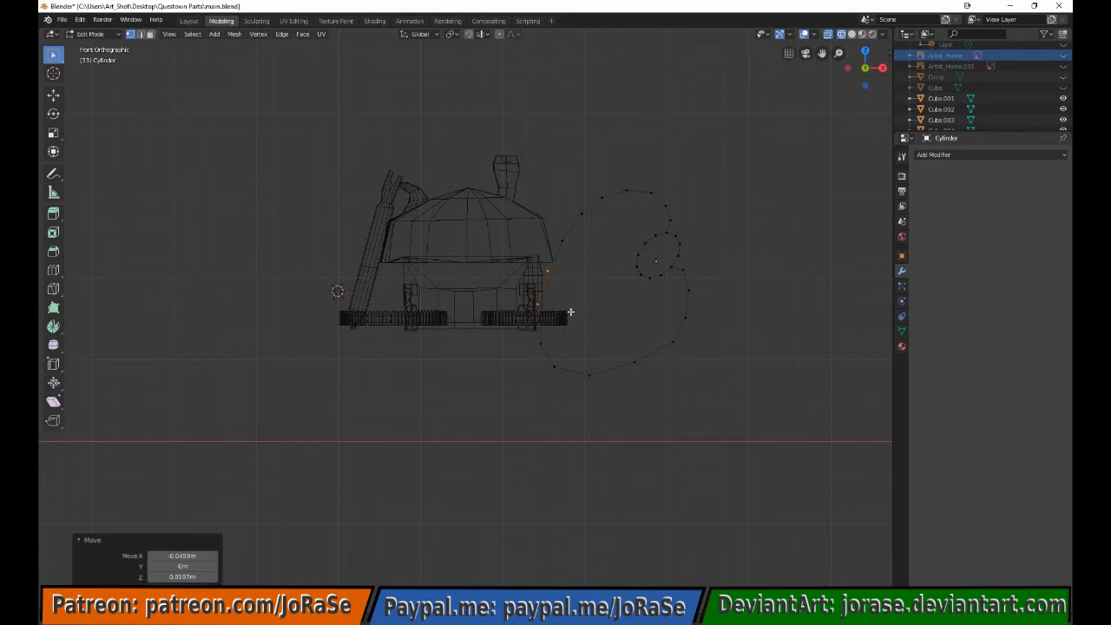
{"action": "left_click", "coordinate": [536, 336]}
Delete the oval's vertices that close off the thumb notch and move the whole palette outline away from the house
{"action": "left_click_drag", "start_coordinate": [696, 261], "coordinate": [695, 260]}
{"action": "key", "text": "x"}
{"action": "left_click", "coordinate": [673, 257]}
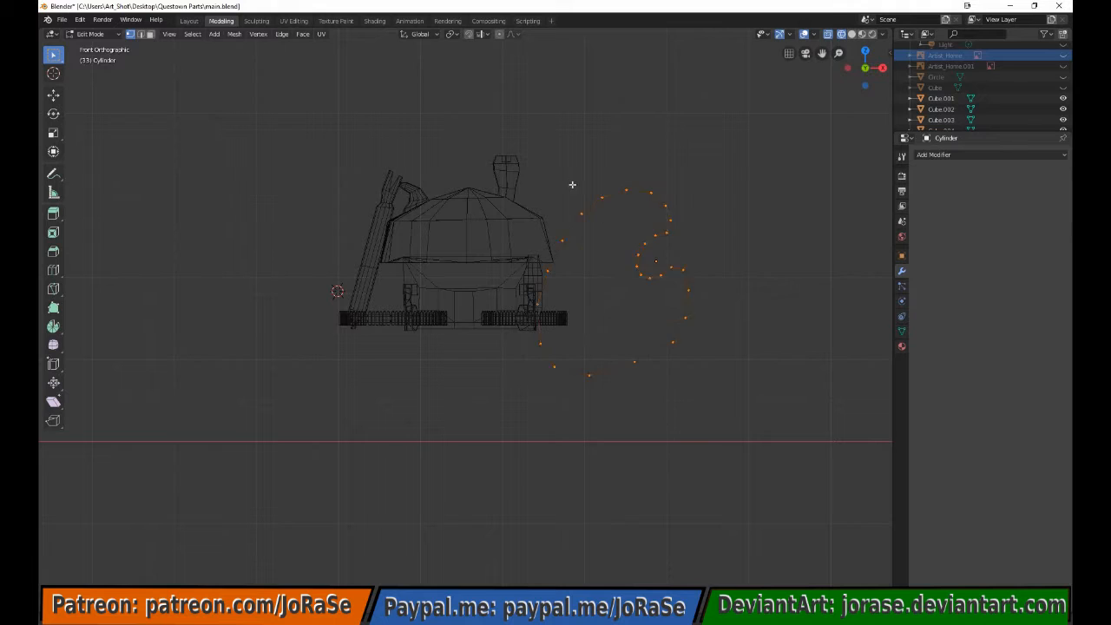
{"action": "key", "text": "g"}
{"action": "left_click", "coordinate": [633, 253]}
Add an eight-vertex circle, rotate it 90° about X and scale it to about half size
{"action": "left_click", "coordinate": [214, 34]}
{"action": "left_click", "coordinate": [224, 66]}
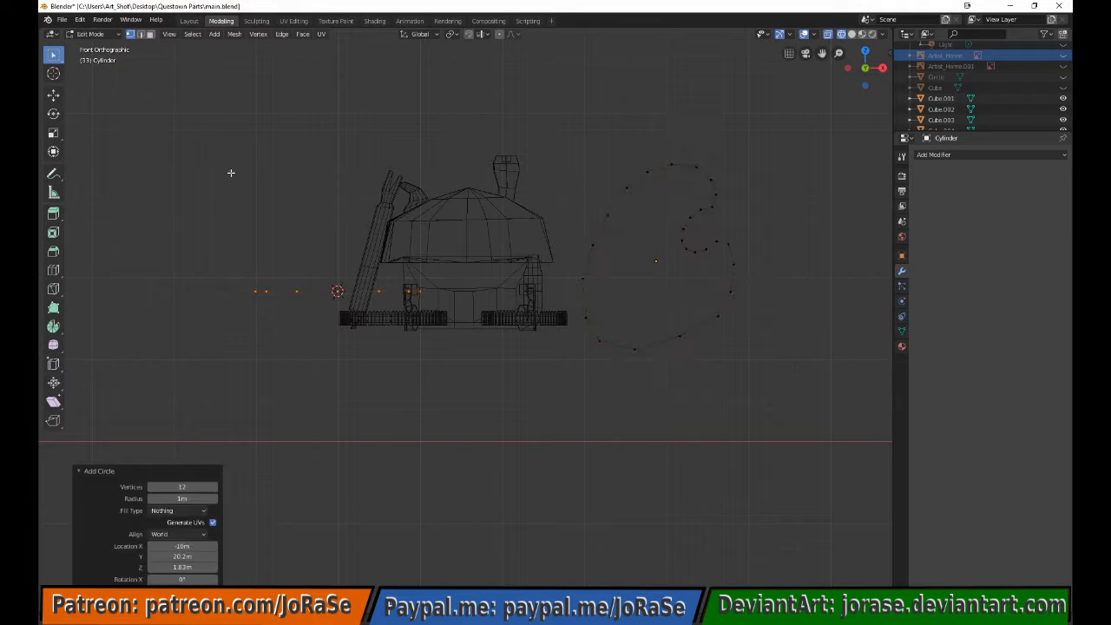
{"action": "type", "text": "rx90"}
{"action": "key", "text": "Return"}
{"action": "key", "text": "s"}
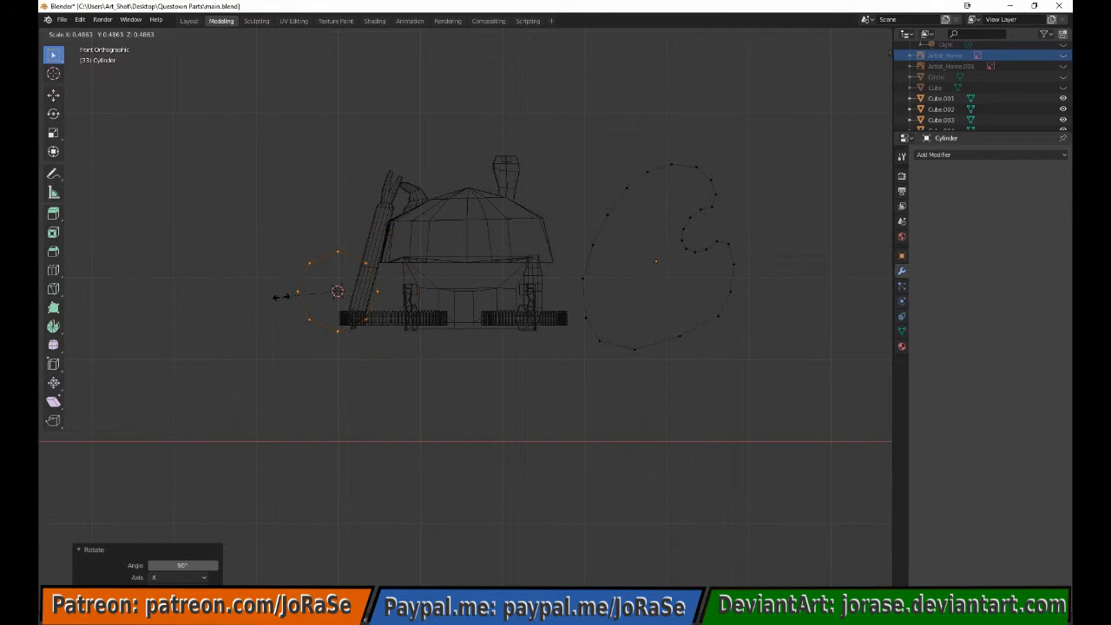
{"action": "left_click", "coordinate": [285, 296]}
Move the circle inside the palette outline, scale it to 0.444 and adjust its width along X
{"action": "key", "text": "g"}
{"action": "left_click", "coordinate": [583, 238]}
{"action": "key", "text": "s"}
{"action": "left_click", "coordinate": [566, 210]}
{"action": "key", "text": "s"}
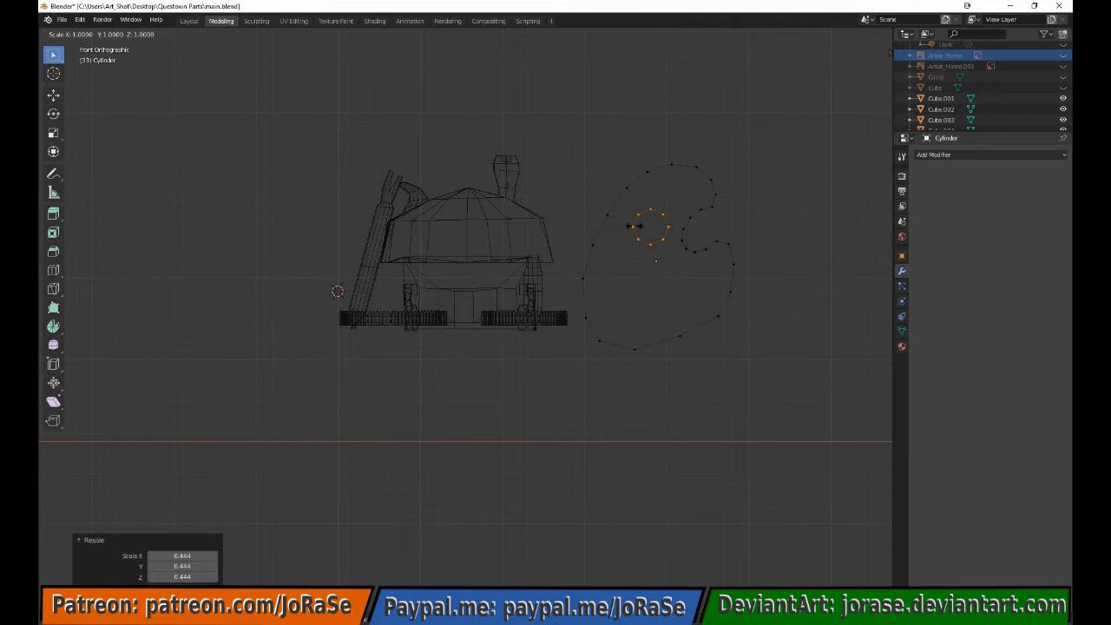
{"action": "right_click", "coordinate": [631, 225]}
{"action": "key", "text": "g"}
{"action": "left_click", "coordinate": [665, 278]}
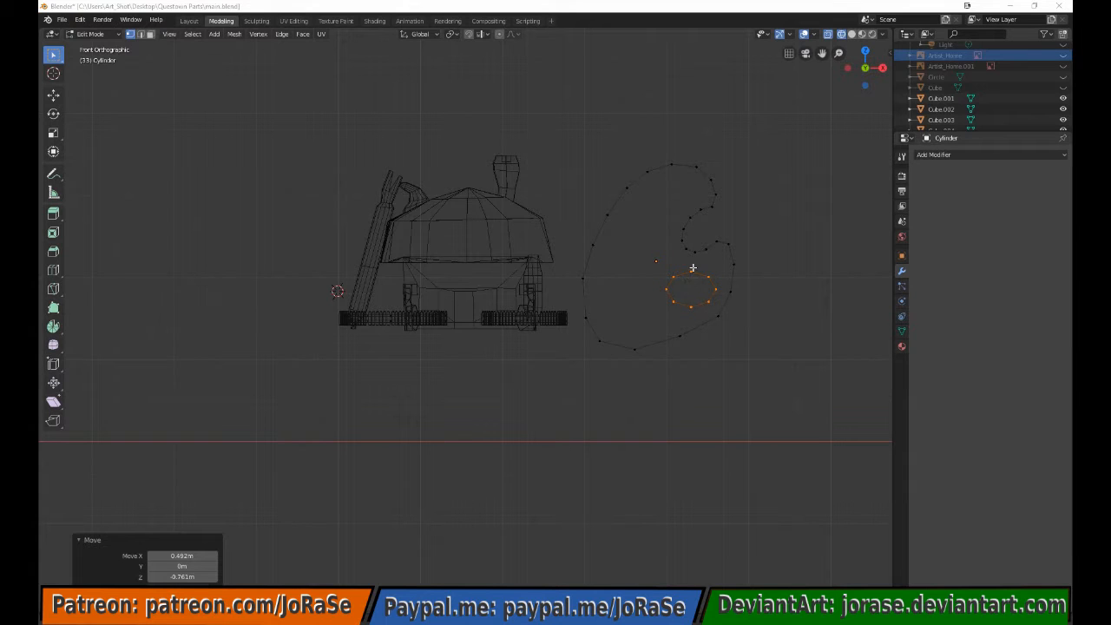
{"action": "key", "text": "s"}
{"action": "key", "text": "x"}
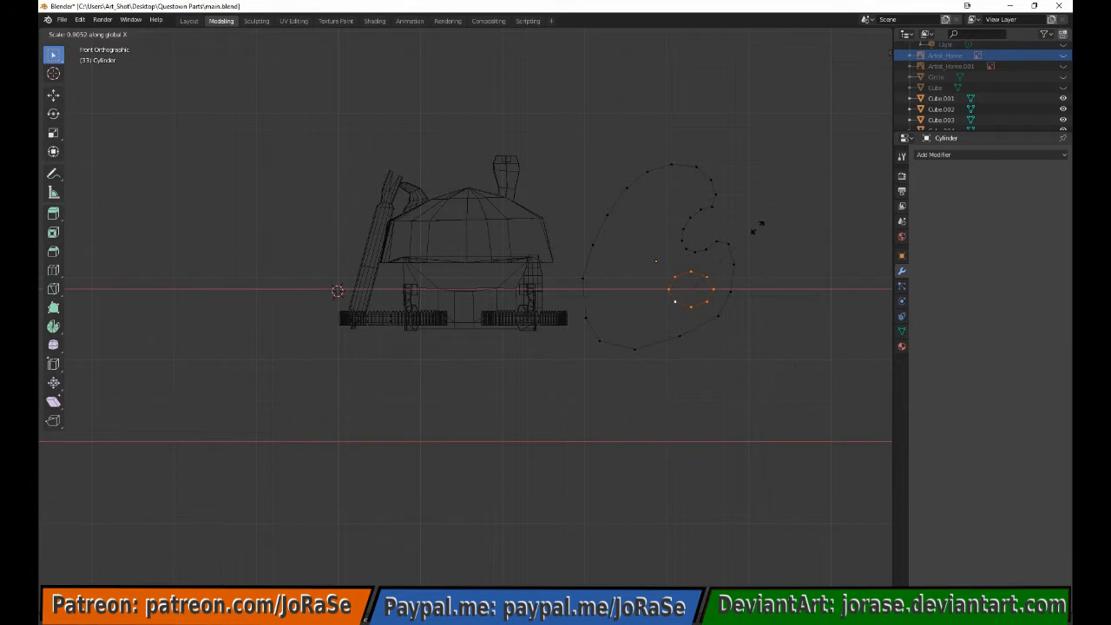
{"action": "left_click", "coordinate": [720, 278]}
Place the circle at the palette's upper end and duplicate it five times around the inside edge as paint wells
{"action": "key", "text": "g"}
{"action": "left_click", "coordinate": [702, 189]}
{"action": "key", "text": "shift+d"}
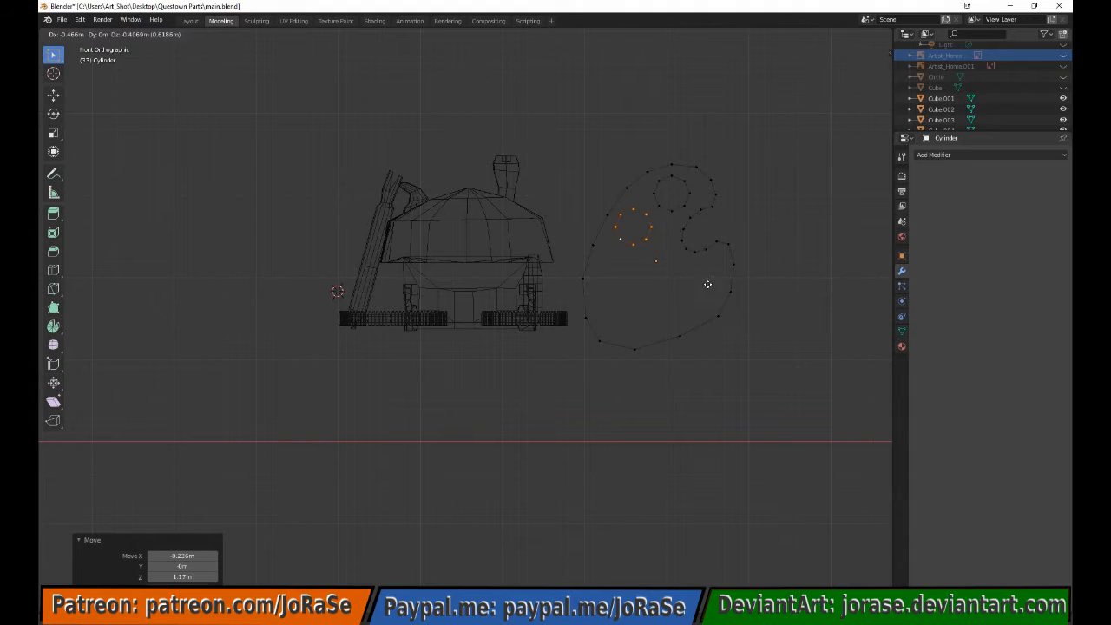
{"action": "left_click", "coordinate": [708, 280]}
{"action": "key", "text": "shift+d"}
{"action": "left_click", "coordinate": [719, 273]}
{"action": "key", "text": "shift+d"}
{"action": "left_click", "coordinate": [750, 262]}
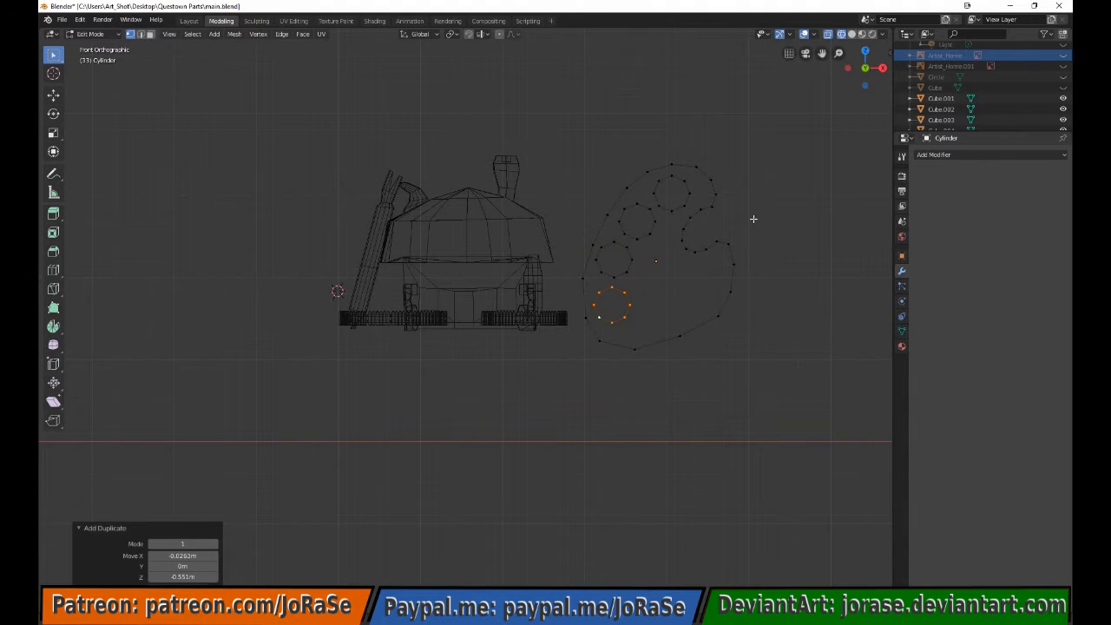
{"action": "key", "text": "shift+d"}
{"action": "left_click", "coordinate": [793, 228]}
{"action": "key", "text": "shift+d"}
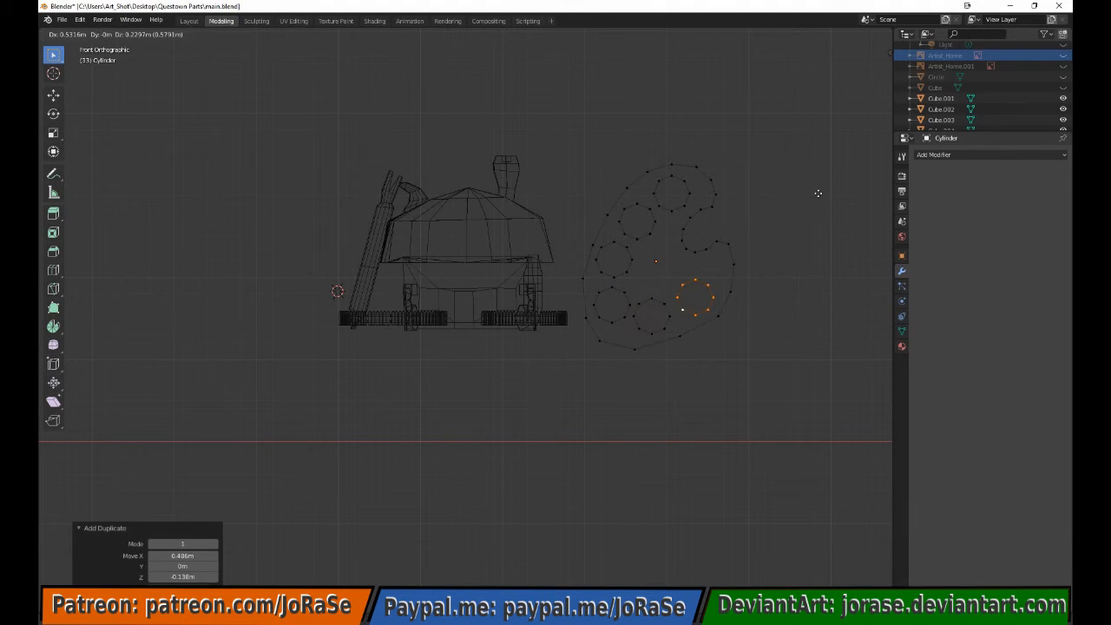
{"action": "left_click", "coordinate": [818, 194]}
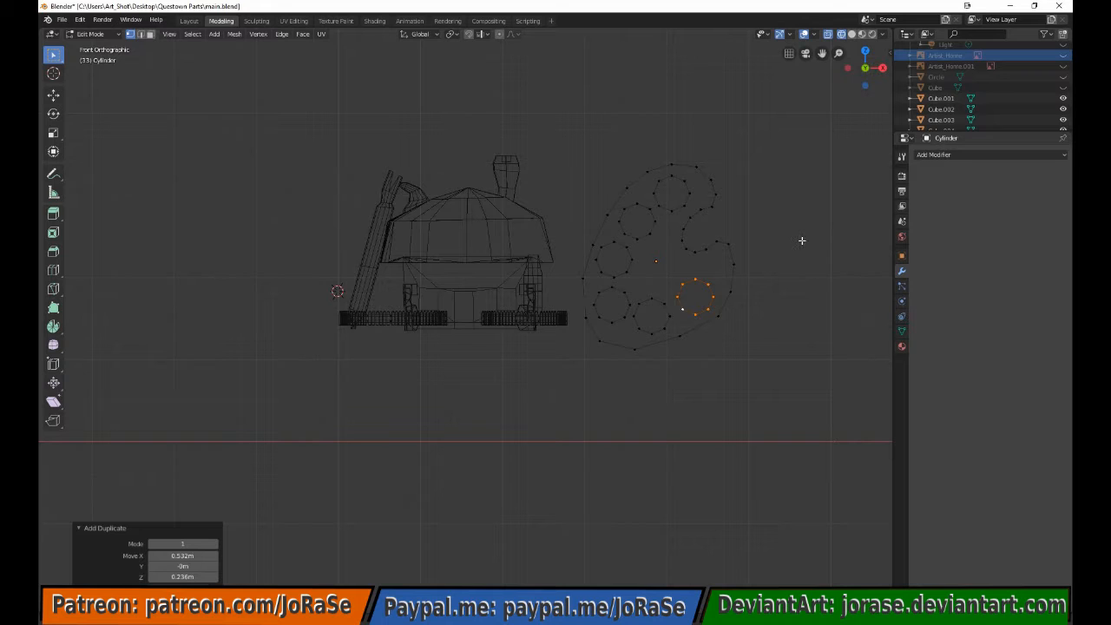
Move the last duplicated circle slightly, scale it down and clear the other circles from the palette
{"action": "key", "text": "g"}
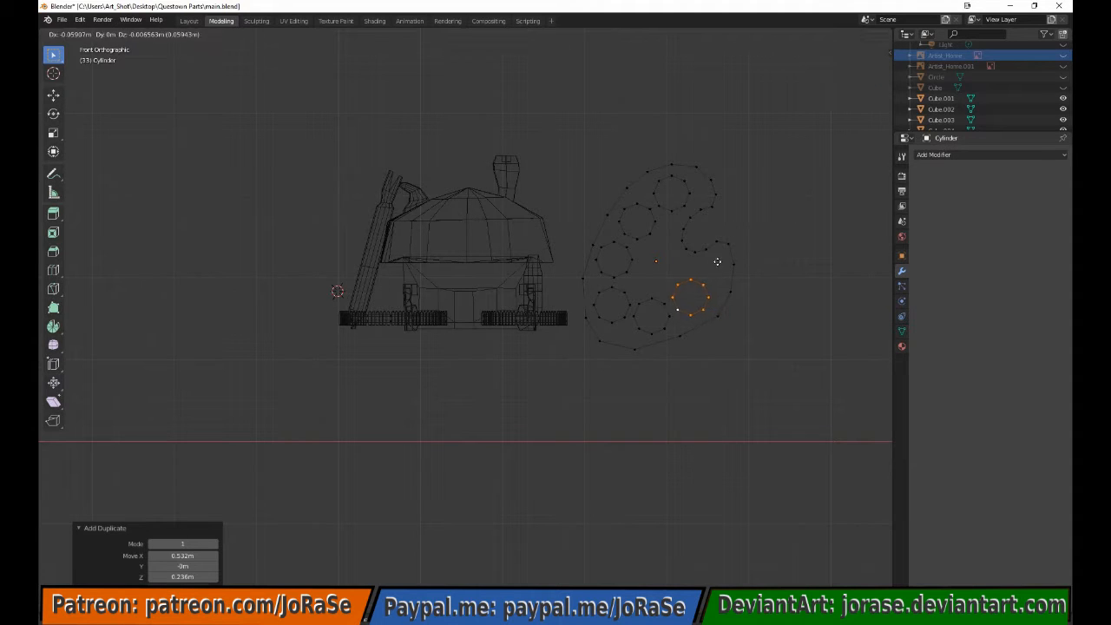
{"action": "left_click", "coordinate": [718, 263]}
{"action": "key", "text": "s"}
{"action": "left_click", "coordinate": [735, 221]}
{"action": "key", "text": "alt+a"}
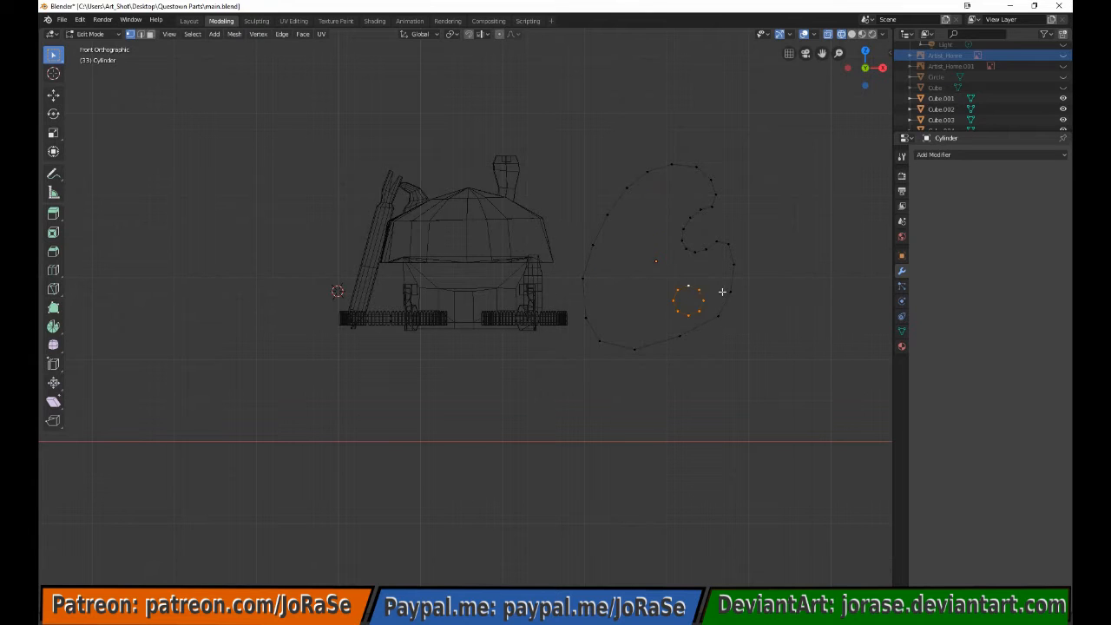
Place the circle just below the palette's notch and duplicate it four times along the lower inside edge as paint wells
{"action": "key", "text": "g"}
{"action": "left_click", "coordinate": [732, 267]}
{"action": "key", "text": "shift+d"}
{"action": "left_click", "coordinate": [708, 328]}
{"action": "key", "text": "shift+d"}
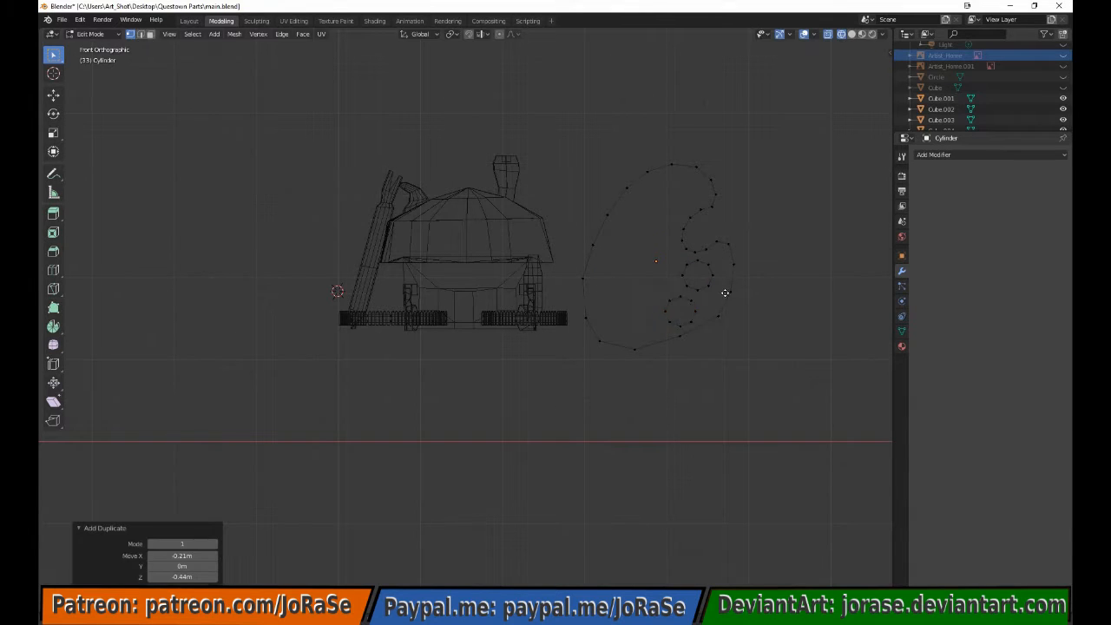
{"action": "left_click", "coordinate": [692, 305]}
{"action": "key", "text": "shift+d"}
{"action": "left_click", "coordinate": [676, 296]}
{"action": "key", "text": "shift+d"}
{"action": "left_click", "coordinate": [679, 279]}
Duplicate the well circle three more times up the palette's outer curve toward its upper end
{"action": "key", "text": "shift+d"}
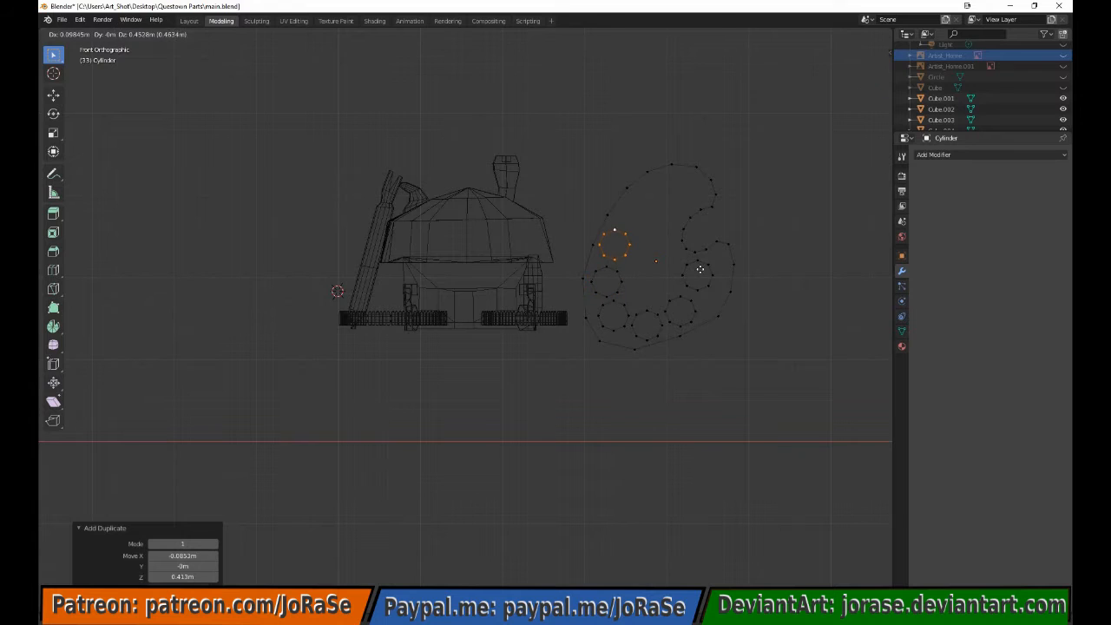
{"action": "left_click", "coordinate": [701, 270]}
{"action": "key", "text": "shift+d"}
{"action": "left_click", "coordinate": [726, 250]}
{"action": "key", "text": "shift+d"}
{"action": "left_click", "coordinate": [756, 267]}
Select the palette's notch side together with its nearby well and shift them slightly outward along X
{"action": "key", "text": "alt+a"}
{"action": "key", "text": "b"}
{"action": "left_click_drag", "start_coordinate": [680, 205], "coordinate": [734, 254]}
{"action": "key", "text": "b"}
{"action": "left_click_drag", "start_coordinate": [681, 255], "coordinate": [718, 290]}
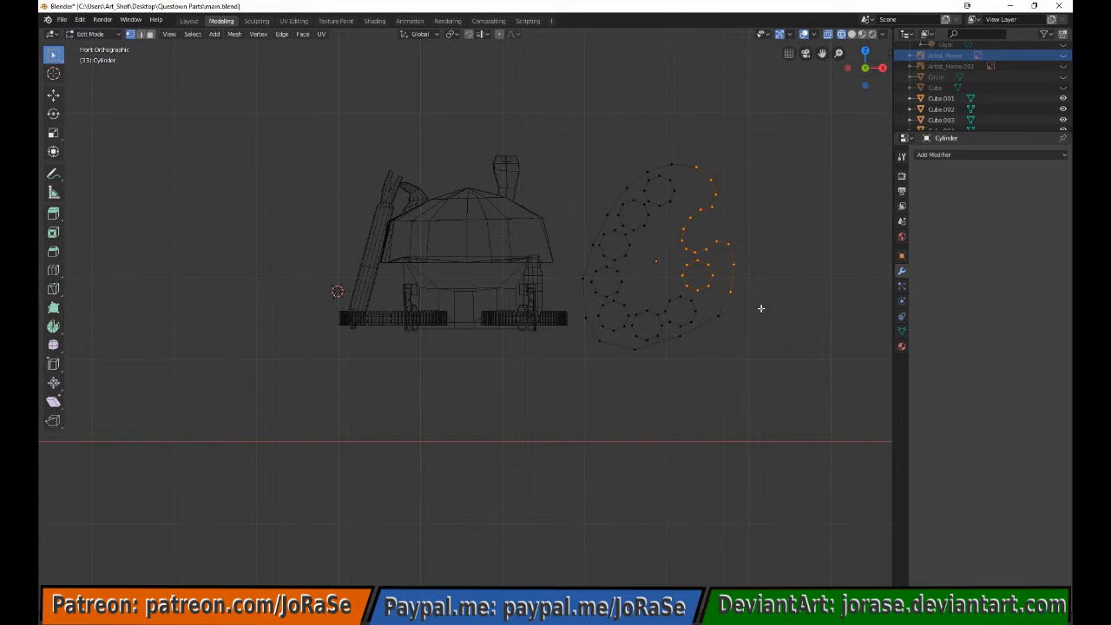
{"action": "key", "text": "g"}
{"action": "key", "text": "x"}
{"action": "left_click", "coordinate": [768, 308]}
Drop the outermost outline vertices from the selection and shift the remaining notch vertices and well further outward along X
{"action": "key", "text": "b"}
{"action": "middle_click_drag", "start_coordinate": [677, 142], "coordinate": [712, 174]}
{"action": "key", "text": "b"}
{"action": "middle_click_drag", "start_coordinate": [732, 282], "coordinate": [747, 303]}
{"action": "key", "text": "g"}
{"action": "key", "text": "x"}
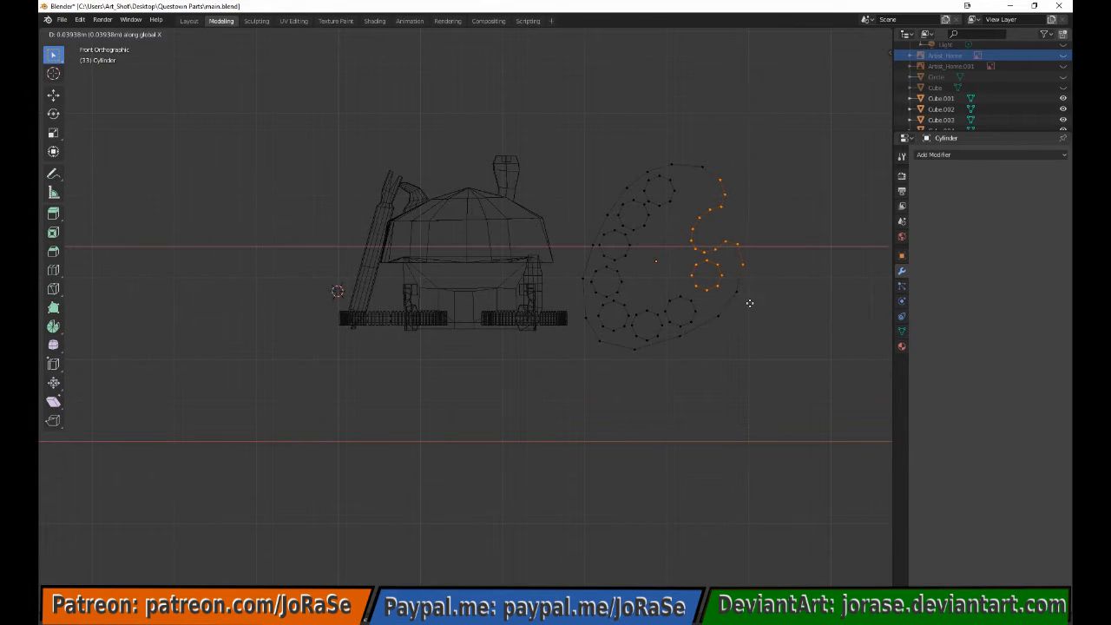
{"action": "left_click", "coordinate": [752, 303]}
Duplicate the uppermost well circle and place the copy beside it in the palette's upper tip
{"action": "key", "text": "alt+a"}
{"action": "key", "text": "l"}
{"action": "key", "text": "g"}
{"action": "left_click", "coordinate": [708, 184]}
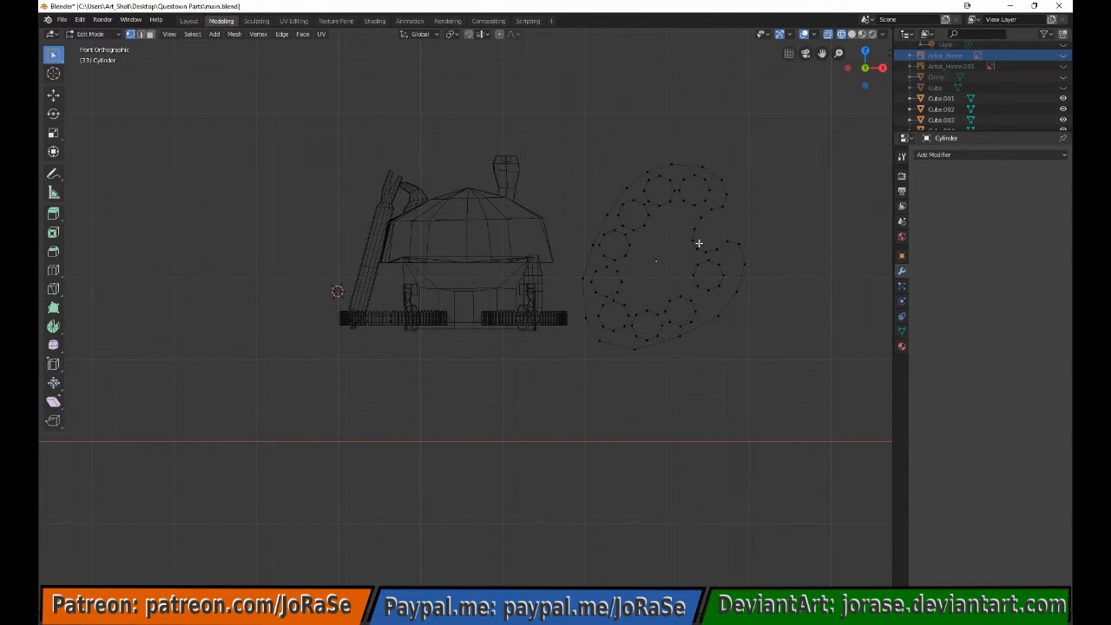
Fill the gaps between neighbouring wells on the palette's long curved side with faces
{"action": "scroll", "coordinate": [700, 243], "scroll_direction": "up", "scroll_amount": 4}
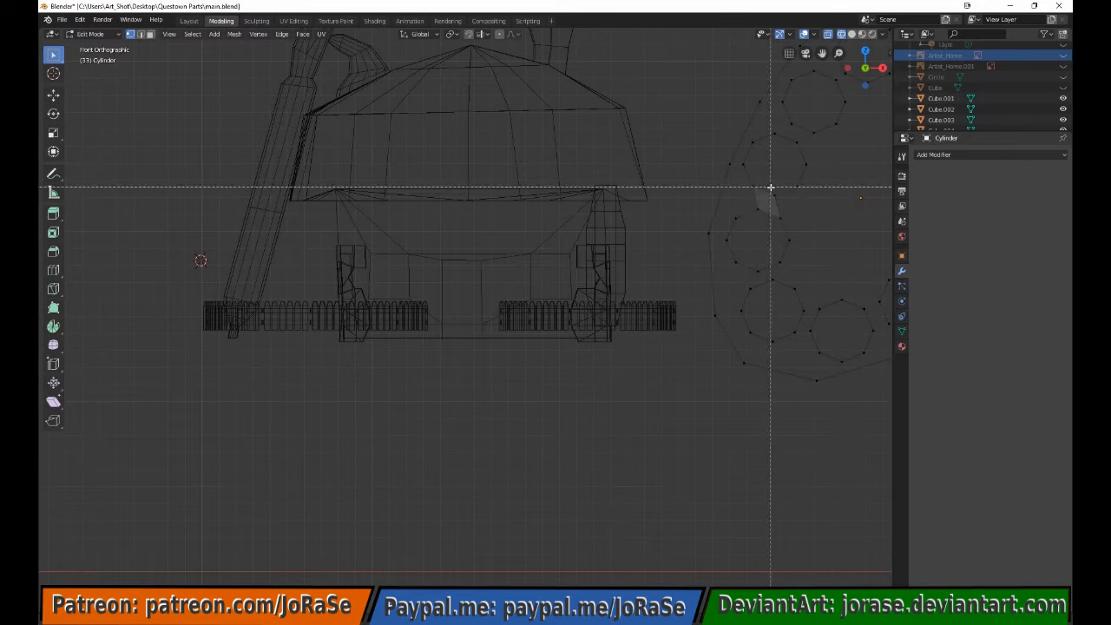
{"action": "key", "text": "b"}
{"action": "left_click_drag", "start_coordinate": [779, 181], "coordinate": [805, 240]}
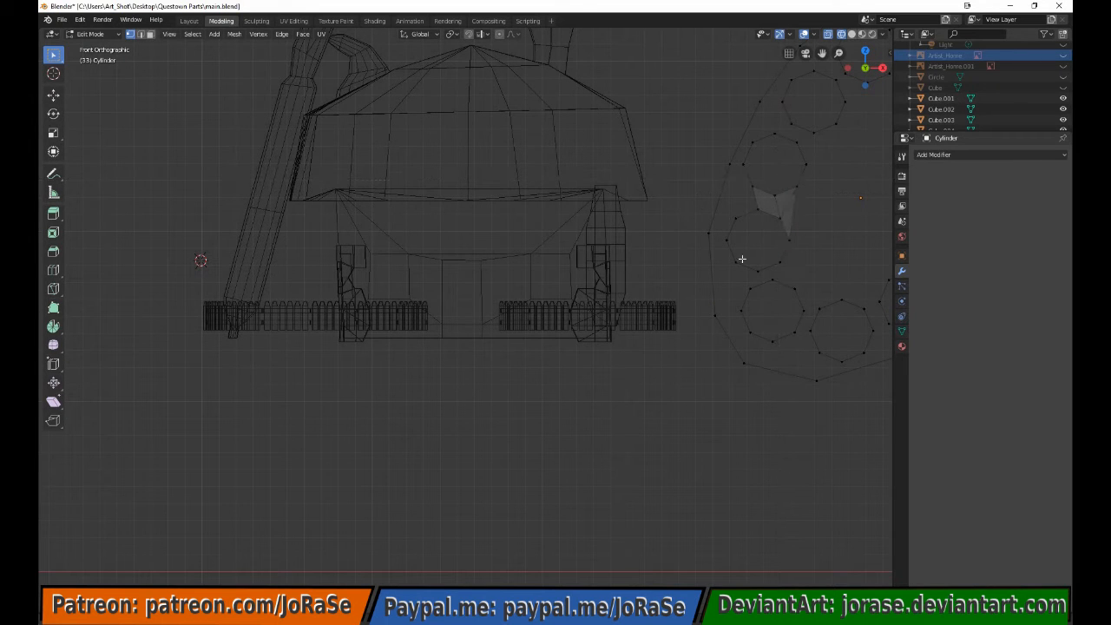
{"action": "left_click_drag", "start_coordinate": [797, 299], "coordinate": [798, 301]}
{"action": "middle_click_drag", "start_coordinate": [793, 293], "coordinate": [723, 292]}
{"action": "key", "text": "KP_1"}
Undo the oversized face beside the bottom wells and fill the gaps between the bottom wells with new faces
{"action": "key", "text": "f"}
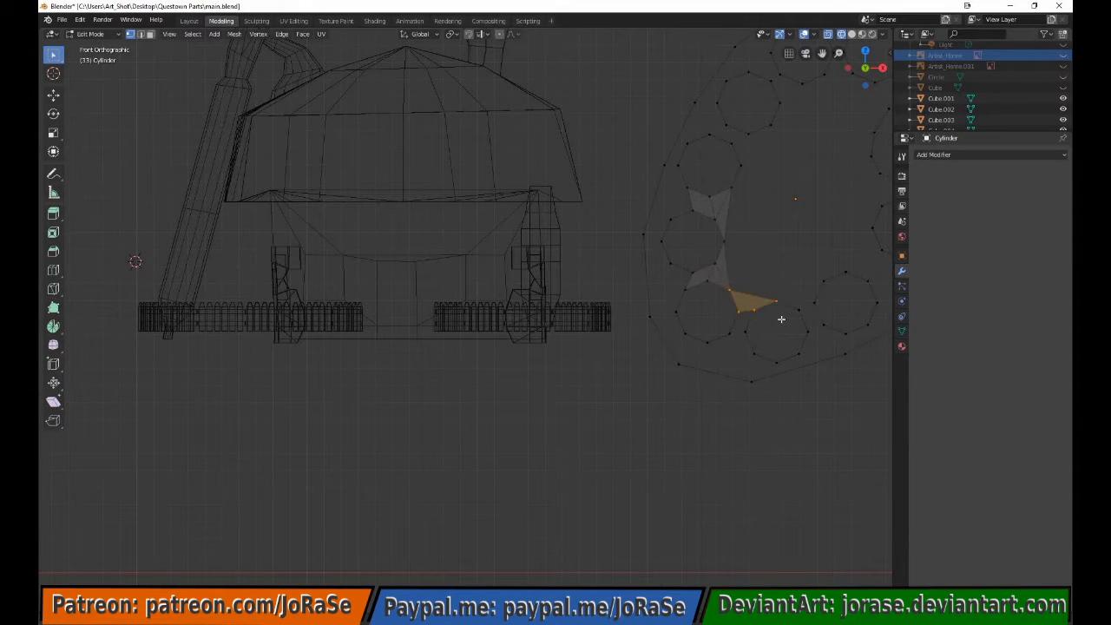
{"action": "key", "text": "ctrl+z"}
{"action": "key", "text": "f"}
{"action": "key", "text": "b"}
{"action": "left_click_drag", "start_coordinate": [724, 307], "coordinate": [765, 340]}
{"action": "key", "text": "f"}
{"action": "key", "text": "b"}
{"action": "left_click_drag", "start_coordinate": [772, 269], "coordinate": [832, 307]}
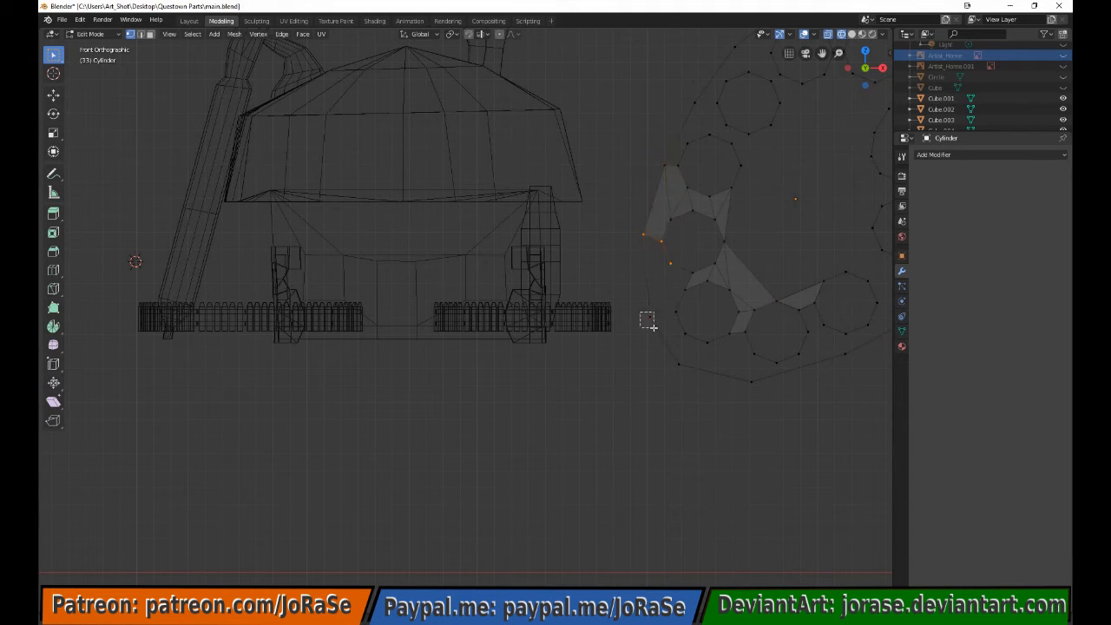
Fill faces between the palette outline and the wells around its lower curve and bottom edge
{"action": "middle_click_drag", "start_coordinate": [661, 293], "coordinate": [622, 298]}
{"action": "left_click_drag", "start_coordinate": [622, 298], "coordinate": [656, 319]}
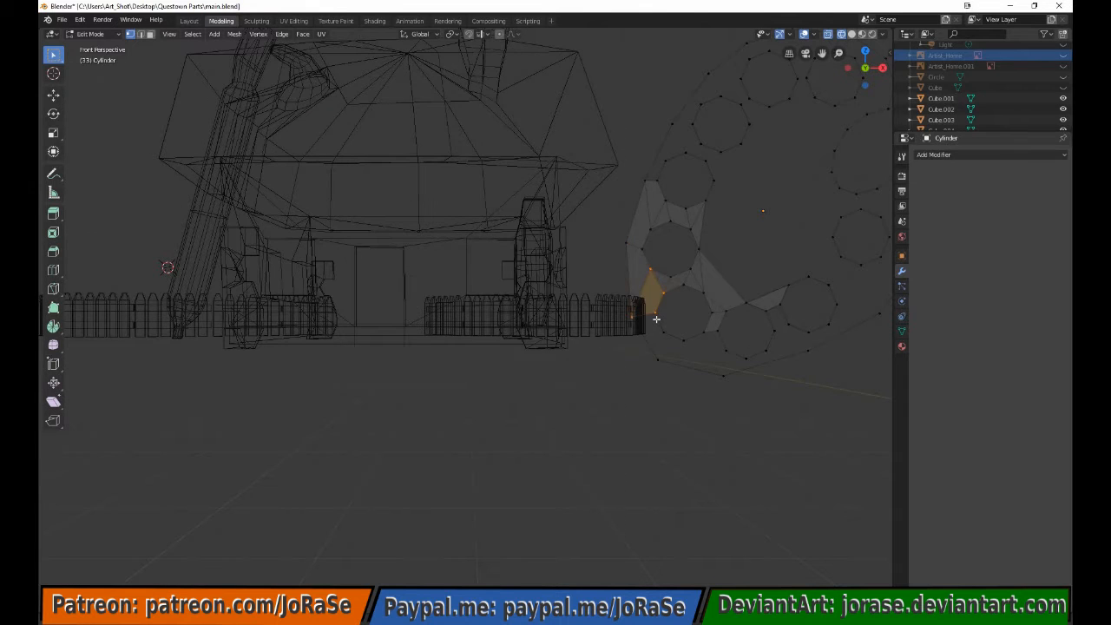
{"action": "key", "text": "KP_1"}
{"action": "key", "text": "b"}
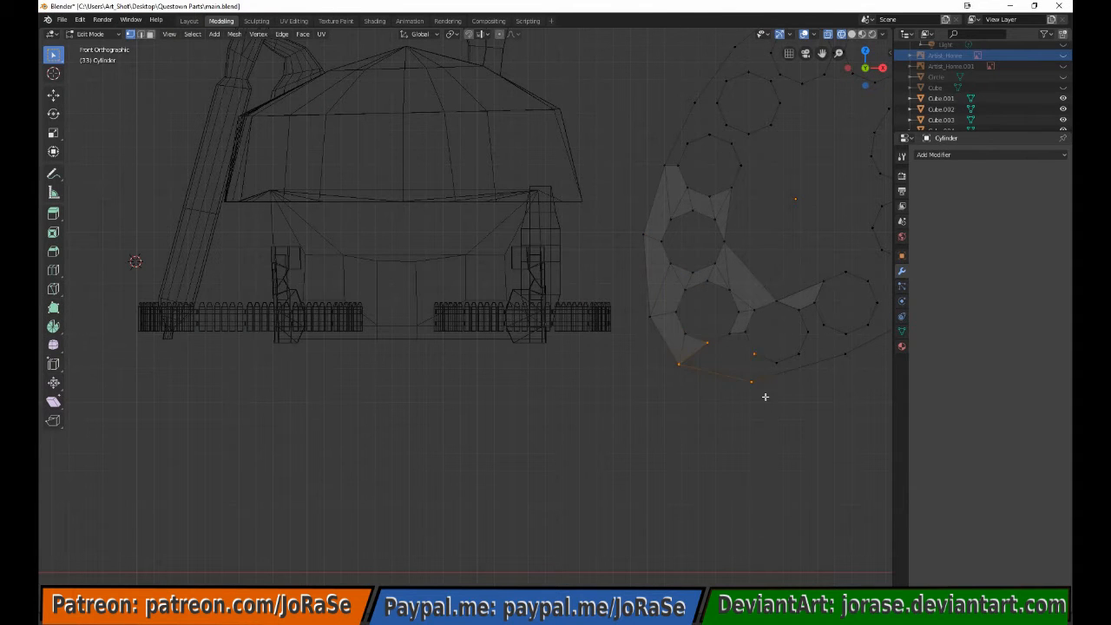
{"action": "middle_click_drag", "start_coordinate": [787, 422], "coordinate": [730, 324]}
{"action": "key", "text": "b"}
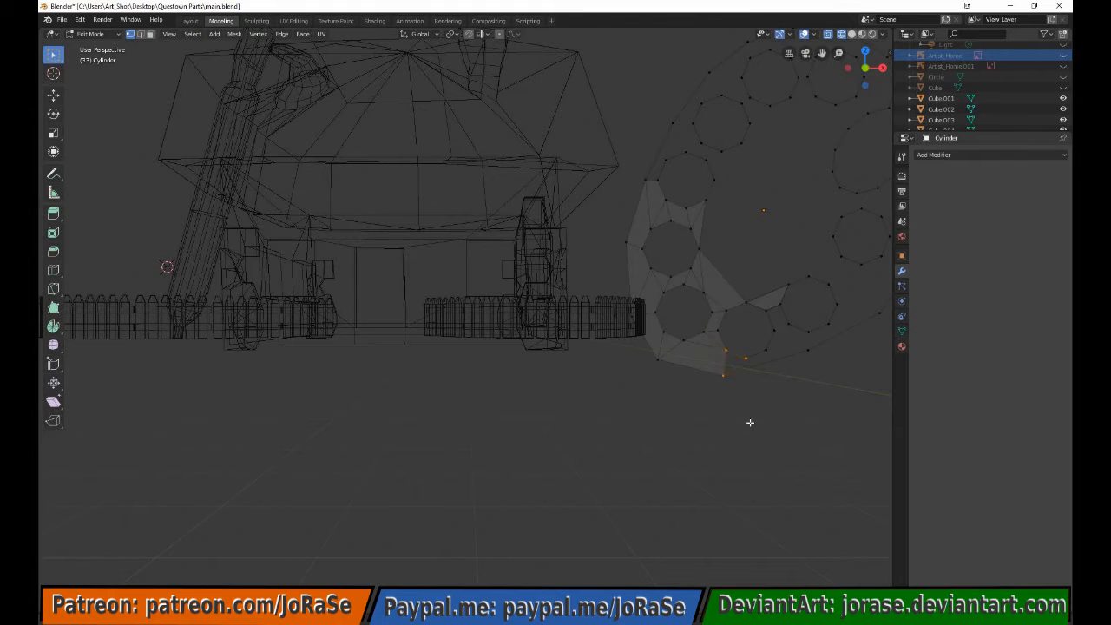
{"action": "key", "text": "KP_1"}
{"action": "left_click_drag", "start_coordinate": [758, 384], "coordinate": [760, 387]}
{"action": "key", "text": "b"}
{"action": "left_click_drag", "start_coordinate": [836, 350], "coordinate": [849, 374]}
{"action": "key", "text": "f"}
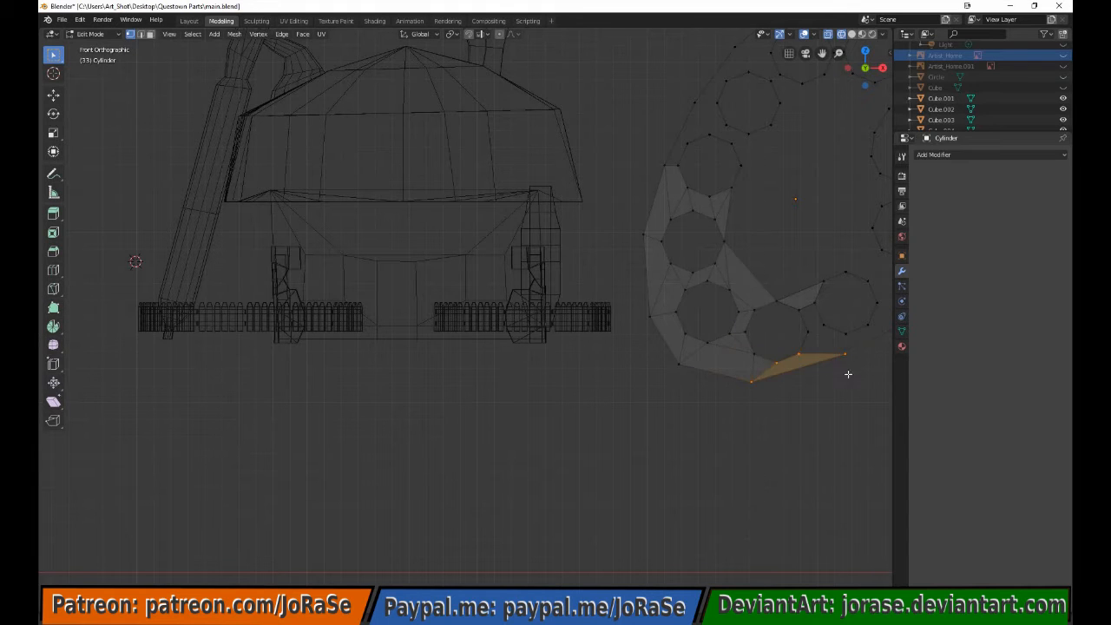
Fill the remaining gap between the last two bottom wells and the palette outline with faces
{"action": "key", "text": "b"}
{"action": "key", "text": "f"}
{"action": "left_click_drag", "start_coordinate": [831, 318], "coordinate": [802, 341]}
{"action": "key", "text": "b"}
{"action": "key", "text": "b"}
{"action": "left_click_drag", "start_coordinate": [797, 296], "coordinate": [813, 314]}
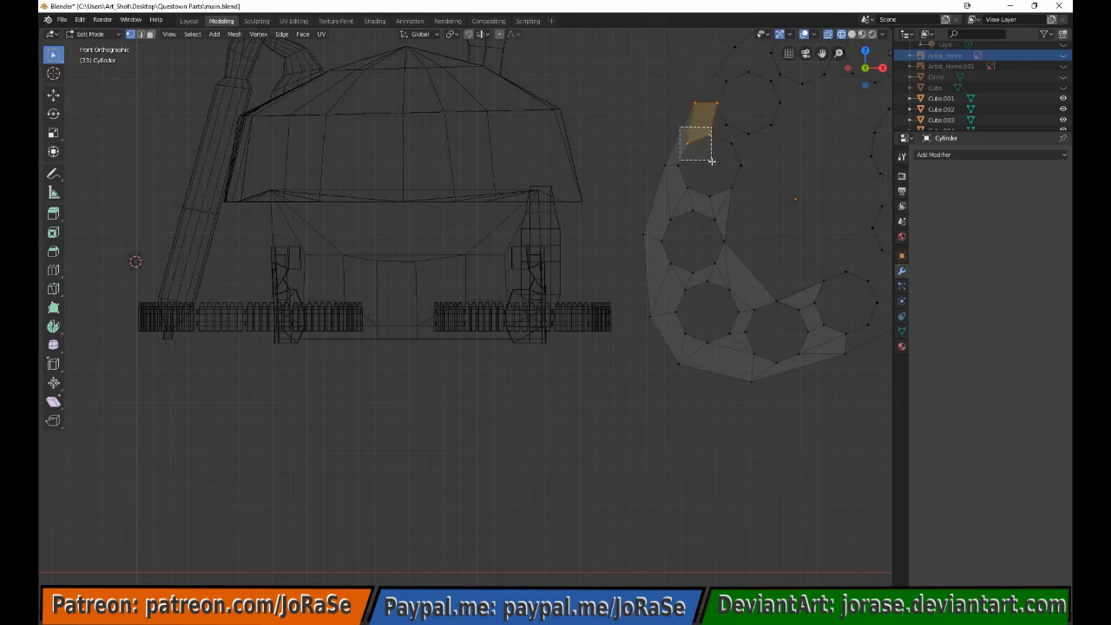
Replace the misplaced face above the upper side well with faces joining that well to the palette outline
{"action": "middle_click_drag", "start_coordinate": [713, 161], "coordinate": [713, 163]}
{"action": "key", "text": "b"}
{"action": "key", "text": "f"}
{"action": "left_click_drag", "start_coordinate": [712, 40], "coordinate": [700, 151]}
{"action": "key", "text": "f"}
{"action": "key", "text": "b"}
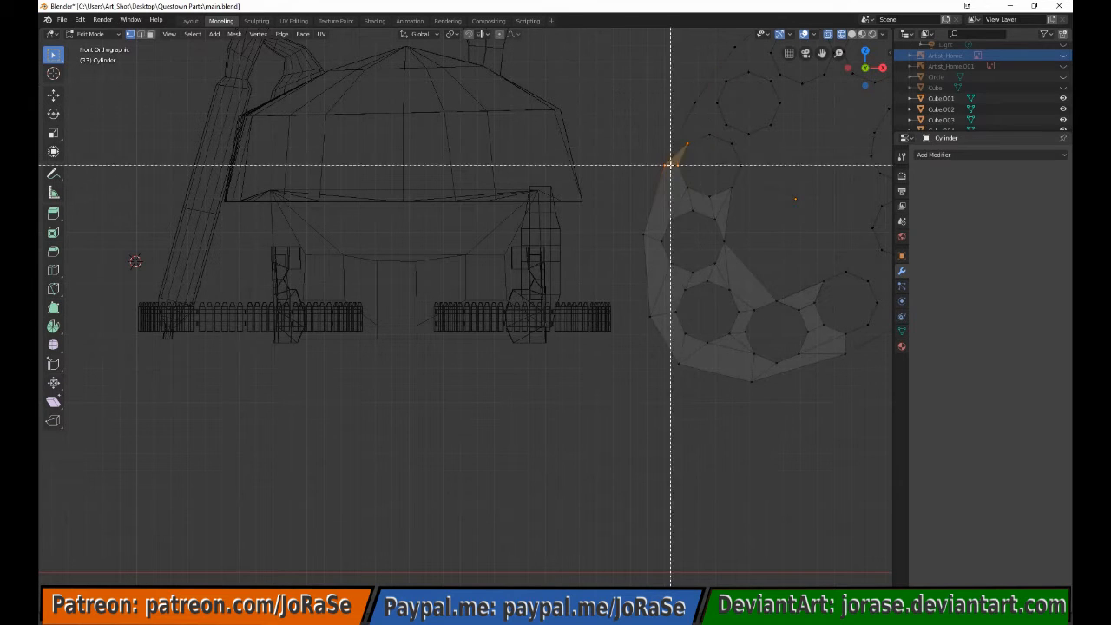
{"action": "middle_click_drag", "start_coordinate": [684, 175], "coordinate": [643, 149]}
{"action": "key", "text": "n"}
{"action": "key", "text": "n"}
Fill the gap between the next two wells up the palette's curved side and its outline with faces
{"action": "key", "text": "b"}
{"action": "left_click_drag", "start_coordinate": [702, 99], "coordinate": [729, 149]}
{"action": "key", "text": "b"}
{"action": "key", "text": "f"}
{"action": "key", "text": "b"}
{"action": "middle_click_drag", "start_coordinate": [731, 118], "coordinate": [705, 139]}
{"action": "key", "text": "b"}
{"action": "left_click_drag", "start_coordinate": [728, 157], "coordinate": [757, 167]}
{"action": "key", "text": "f"}
{"action": "middle_click_drag", "start_coordinate": [722, 188], "coordinate": [571, 320], "text": "shift"}
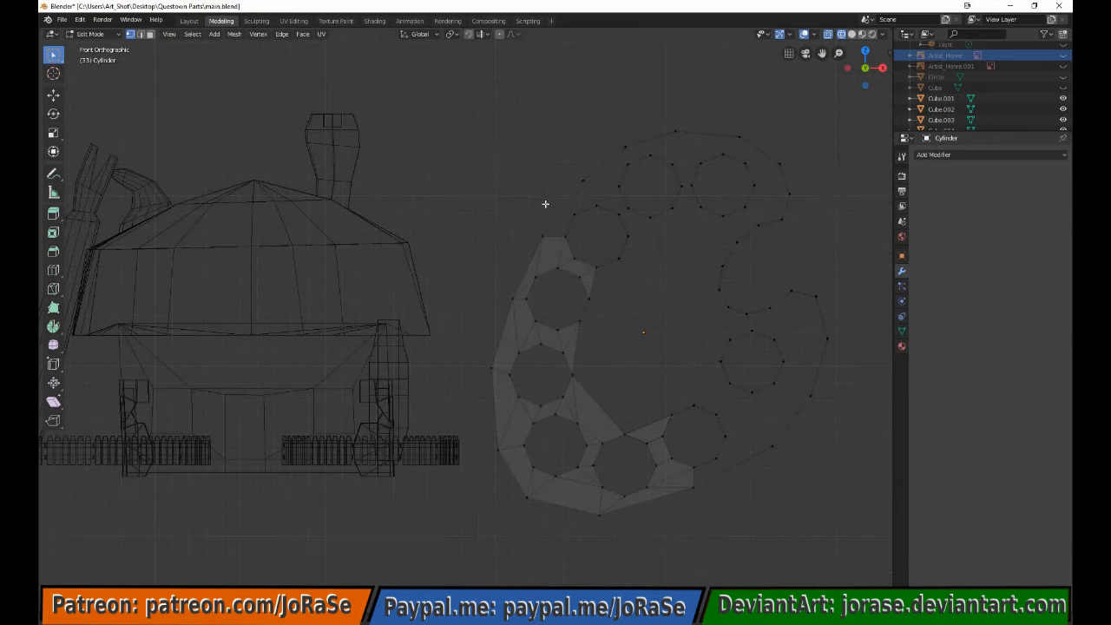
Fill faces between the palette's upper curve and its adjacent wells, including the gap between those wells
{"action": "key", "text": "b"}
{"action": "middle_click_drag", "start_coordinate": [580, 245], "coordinate": [533, 227]}
{"action": "key", "text": "b"}
{"action": "left_click_drag", "start_coordinate": [569, 176], "coordinate": [592, 189]}
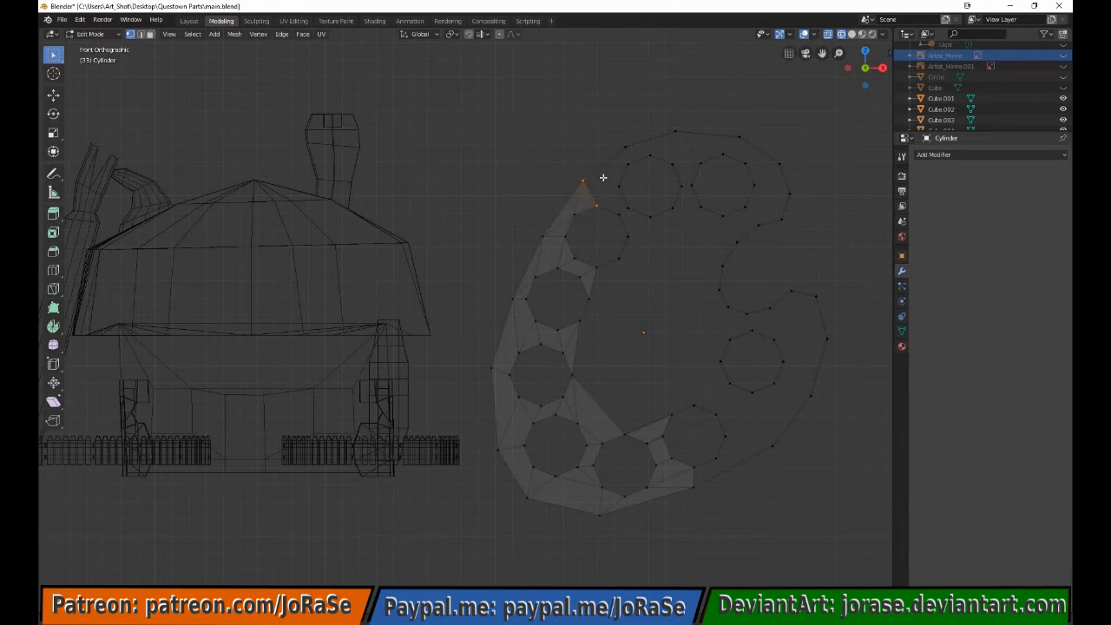
{"action": "key", "text": "b"}
{"action": "left_click_drag", "start_coordinate": [610, 139], "coordinate": [636, 192]}
{"action": "key", "text": "f"}
{"action": "key", "text": "b"}
{"action": "middle_click_drag", "start_coordinate": [642, 190], "coordinate": [589, 227]}
{"action": "key", "text": "b"}
{"action": "middle_click_drag", "start_coordinate": [621, 136], "coordinate": [633, 169]}
{"action": "key", "text": "b"}
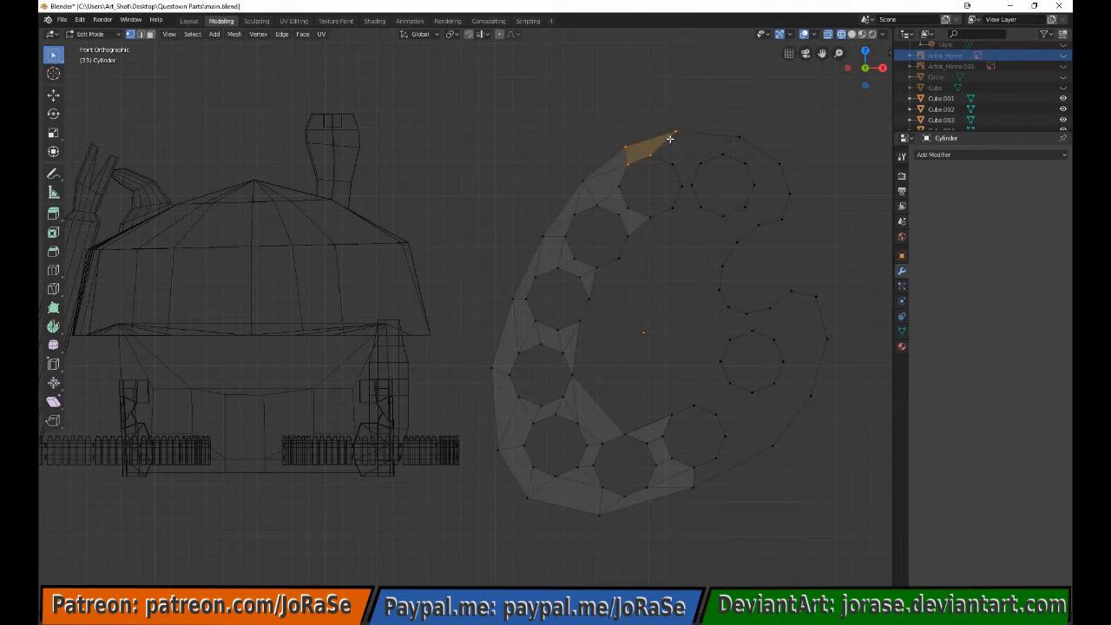
Fill faces between the palette's top edge and the two uppermost wells
{"action": "key", "text": "b"}
{"action": "middle_click_drag", "start_coordinate": [607, 130], "coordinate": [645, 184]}
{"action": "key", "text": "b"}
{"action": "left_click_drag", "start_coordinate": [668, 149], "coordinate": [709, 173]}
{"action": "key", "text": "f"}
{"action": "key", "text": "b"}
{"action": "middle_click_drag", "start_coordinate": [644, 147], "coordinate": [682, 173]}
{"action": "key", "text": "f"}
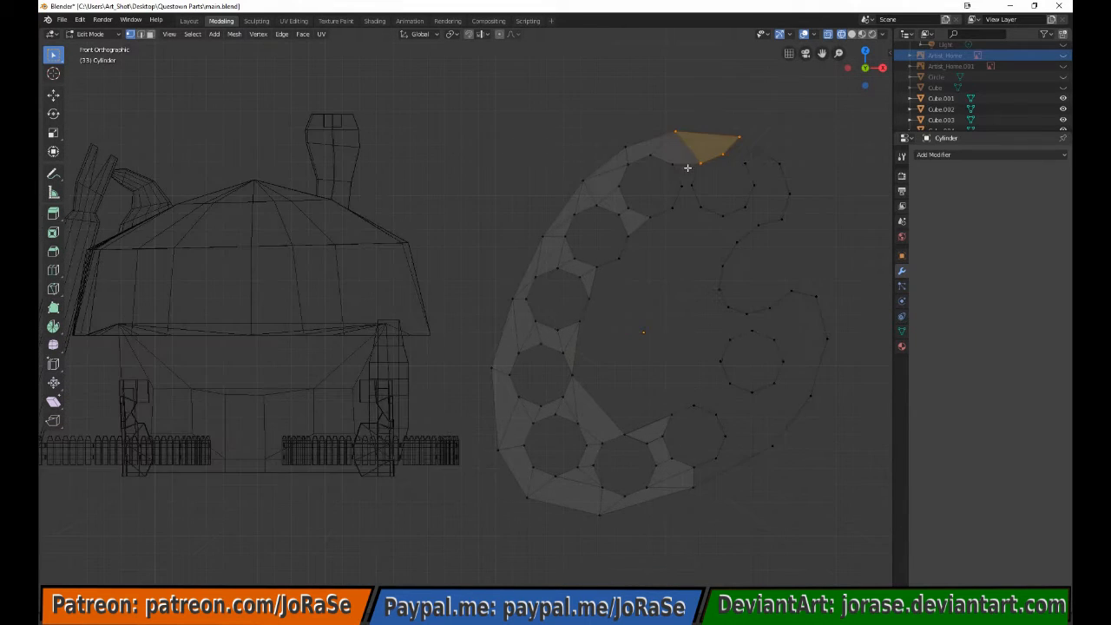
Fill faces around the uppermost well along the palette's rounded upper tip and down to the notch
{"action": "key", "text": "b"}
{"action": "middle_click_drag", "start_coordinate": [667, 113], "coordinate": [709, 172]}
{"action": "left_click_drag", "start_coordinate": [732, 154], "coordinate": [787, 180]}
{"action": "key", "text": "f"}
{"action": "middle_click_drag", "start_coordinate": [716, 124], "coordinate": [742, 160]}
{"action": "key", "text": "b"}
{"action": "key", "text": "f"}
{"action": "left_click_drag", "start_coordinate": [746, 168], "coordinate": [792, 223]}
{"action": "key", "text": "f"}
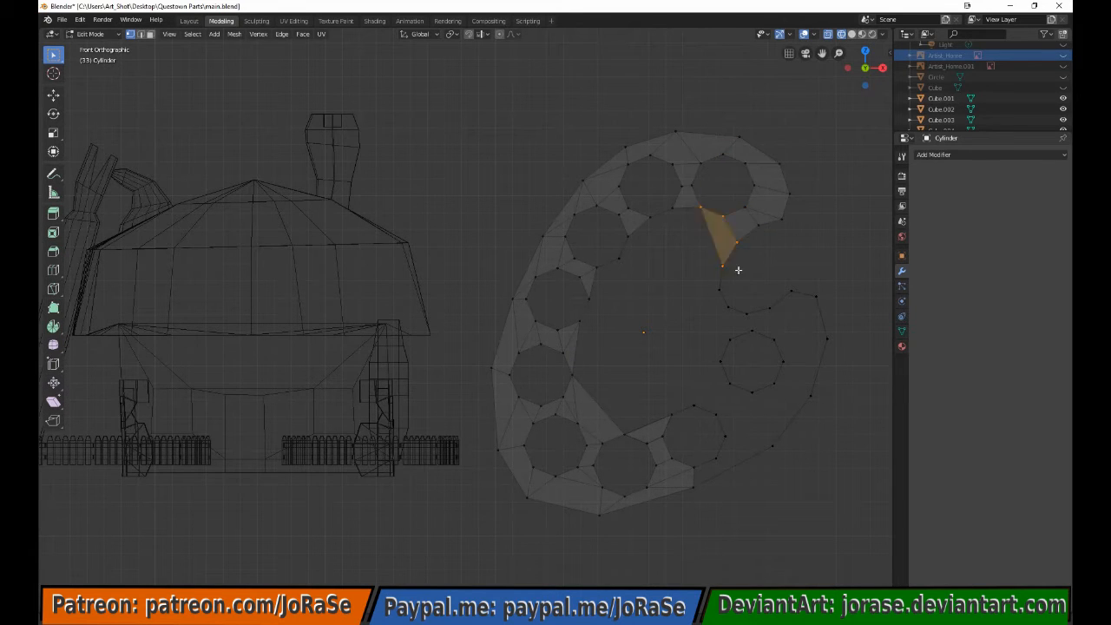
Fill the lower part of the palette's centre with faces joining the side wells to the bottom wells
{"action": "key", "text": "b"}
{"action": "left_click_drag", "start_coordinate": [561, 313], "coordinate": [596, 379]}
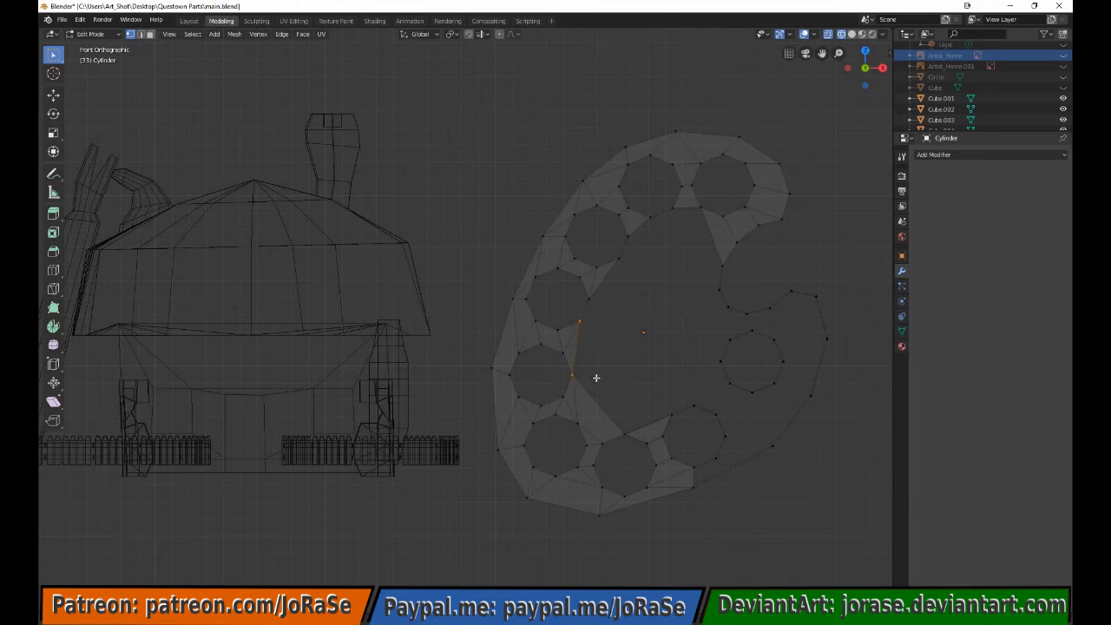
{"action": "key", "text": "b"}
{"action": "left_click_drag", "start_coordinate": [618, 440], "coordinate": [680, 415]}
{"action": "key", "text": "f"}
{"action": "key", "text": "alt+a"}
{"action": "key", "text": "b"}
{"action": "left_click_drag", "start_coordinate": [568, 292], "coordinate": [602, 336]}
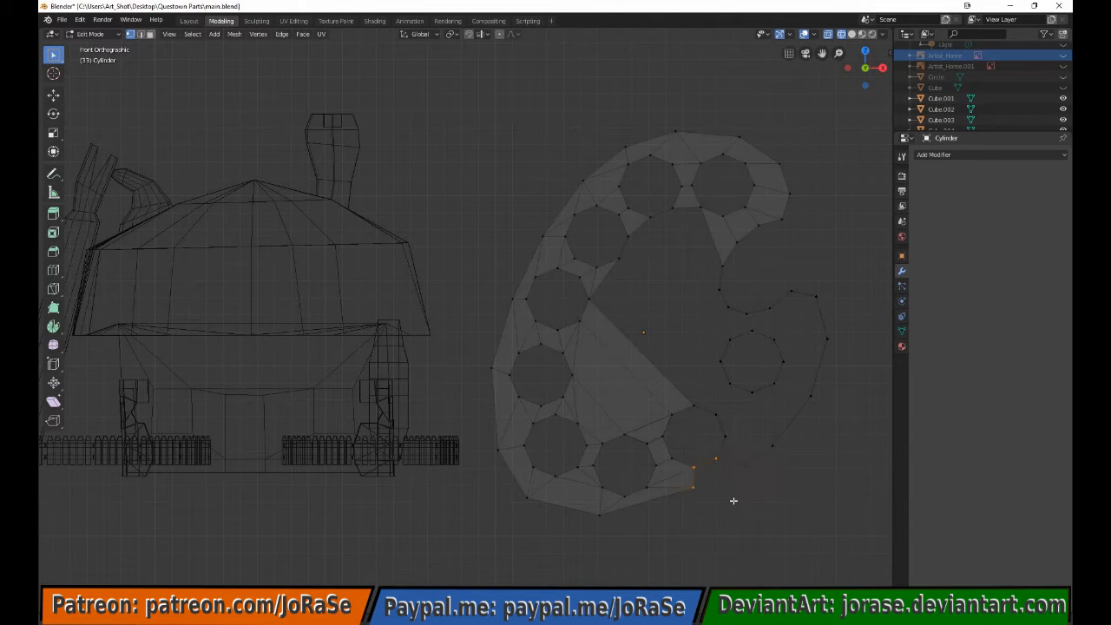
Fill faces from the last bottom well to the palette's lower outline and to the well below the notch
{"action": "left_click_drag", "start_coordinate": [752, 436], "coordinate": [787, 460]}
{"action": "key", "text": "f"}
{"action": "key", "text": "b"}
{"action": "middle_click_drag", "start_coordinate": [682, 478], "coordinate": [704, 499]}
{"action": "key", "text": "b"}
{"action": "left_click_drag", "start_coordinate": [725, 425], "coordinate": [735, 436]}
{"action": "left_click_drag", "start_coordinate": [687, 348], "coordinate": [738, 421]}
{"action": "key", "text": "f"}
{"action": "key", "text": "alt+a"}
Fill the area beneath the well below the notch out to the palette's lower outline with faces
{"action": "key", "text": "b"}
{"action": "left_click_drag", "start_coordinate": [704, 377], "coordinate": [720, 393]}
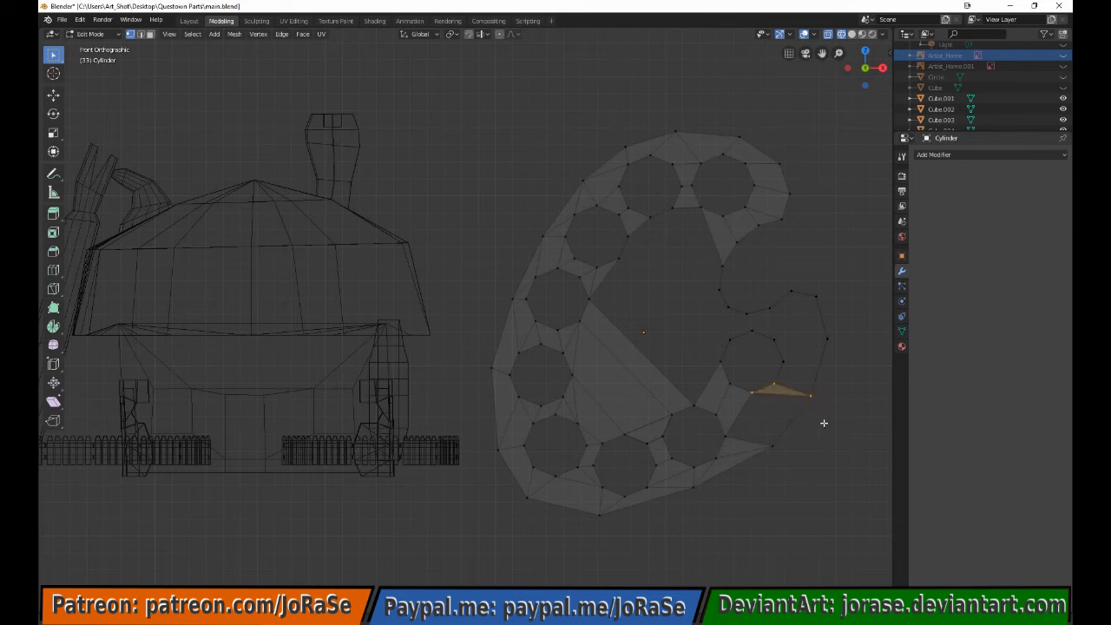
{"action": "left_click_drag", "start_coordinate": [789, 457], "coordinate": [791, 457]}
{"action": "key", "text": "f"}
{"action": "key", "text": "alt+a"}
{"action": "left_click_drag", "start_coordinate": [764, 352], "coordinate": [821, 406]}
{"action": "key", "text": "f"}
{"action": "middle_click_drag", "start_coordinate": [759, 370], "coordinate": [786, 392]}
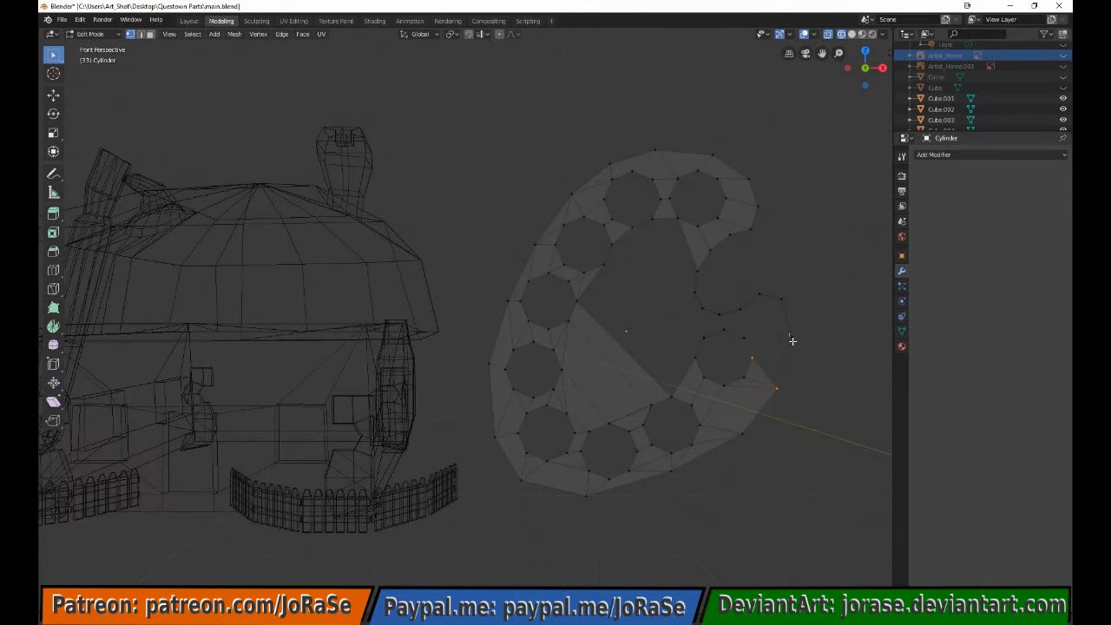
Fill faces around the well below the notch, covering the palette's lower lobe and the notch edge
{"action": "key", "text": "f"}
{"action": "key", "text": "alt+a"}
{"action": "key", "text": "b"}
{"action": "left_click_drag", "start_coordinate": [762, 328], "coordinate": [794, 372]}
{"action": "left_click_drag", "start_coordinate": [811, 283], "coordinate": [835, 350]}
{"action": "key", "text": "f"}
{"action": "left_click_drag", "start_coordinate": [760, 274], "coordinate": [821, 358]}
{"action": "key", "text": "f"}
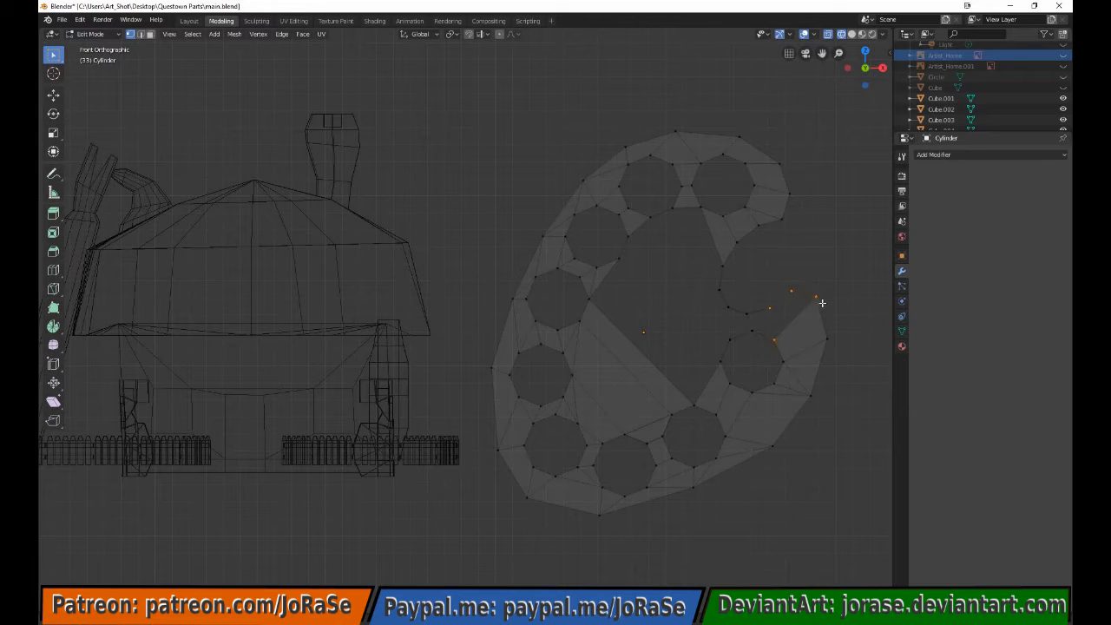
{"action": "left_click_drag", "start_coordinate": [743, 298], "coordinate": [789, 348]}
{"action": "key", "text": "f"}
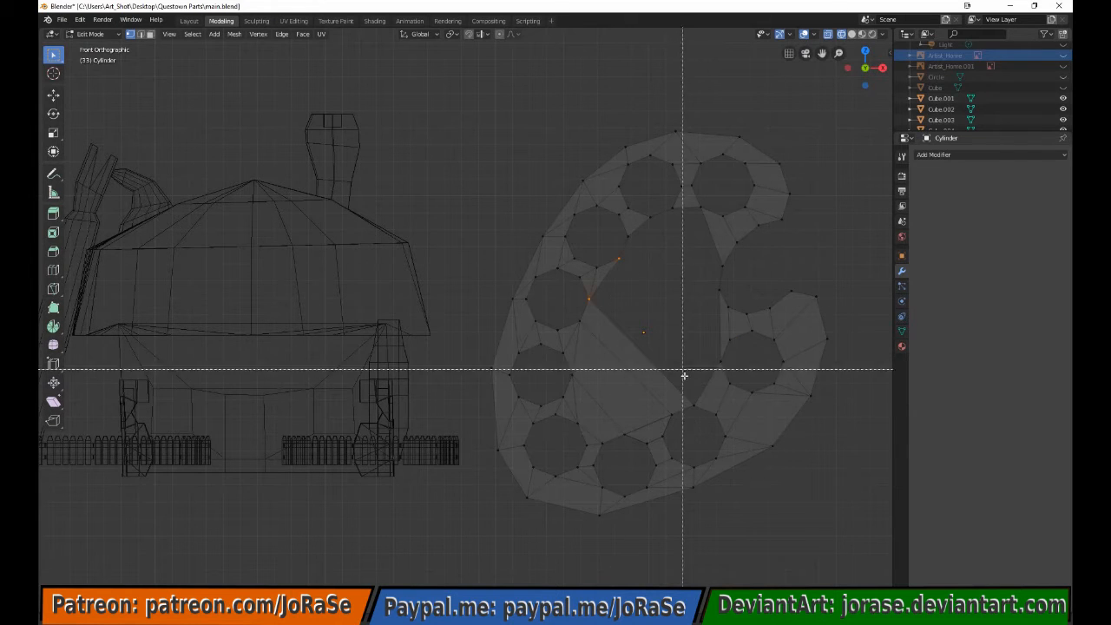
Fill the remaining open centre of the palette between the side wells, the notch and the uppermost wells with faces
{"action": "left_click_drag", "start_coordinate": [684, 415], "coordinate": [730, 354]}
{"action": "key", "text": "f"}
{"action": "key", "text": "alt+a"}
{"action": "key", "text": "b"}
{"action": "left_click_drag", "start_coordinate": [612, 265], "coordinate": [636, 229]}
{"action": "left_click_drag", "start_coordinate": [708, 282], "coordinate": [732, 370]}
{"action": "key", "text": "f"}
{"action": "key", "text": "alt+a"}
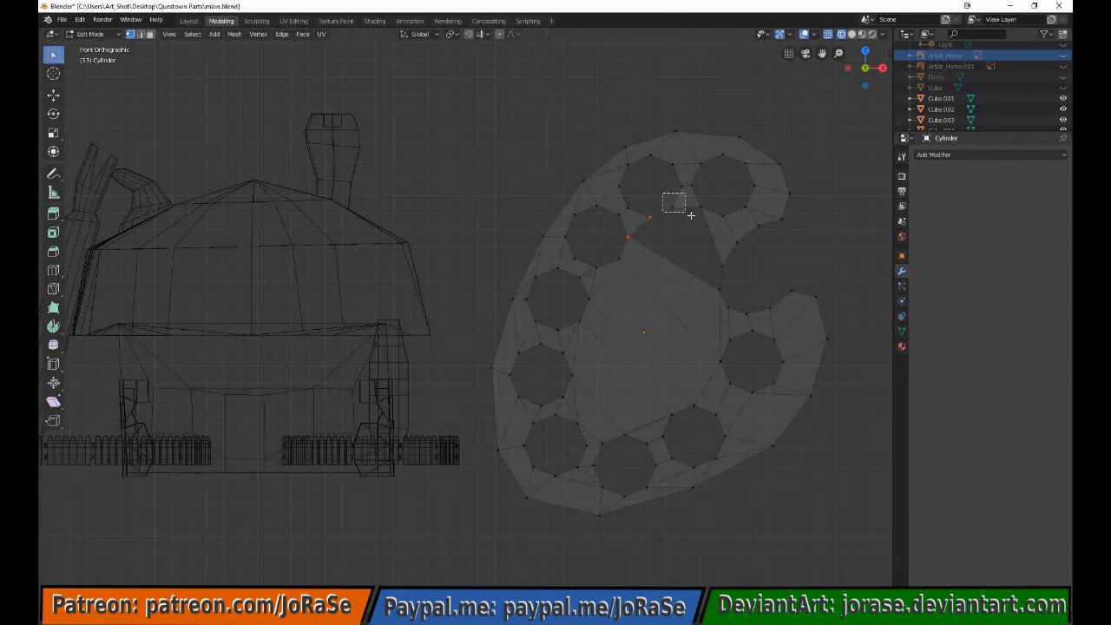
{"action": "left_click_drag", "start_coordinate": [675, 209], "coordinate": [723, 278]}
{"action": "key", "text": "f"}
{"action": "key", "text": "alt+a"}
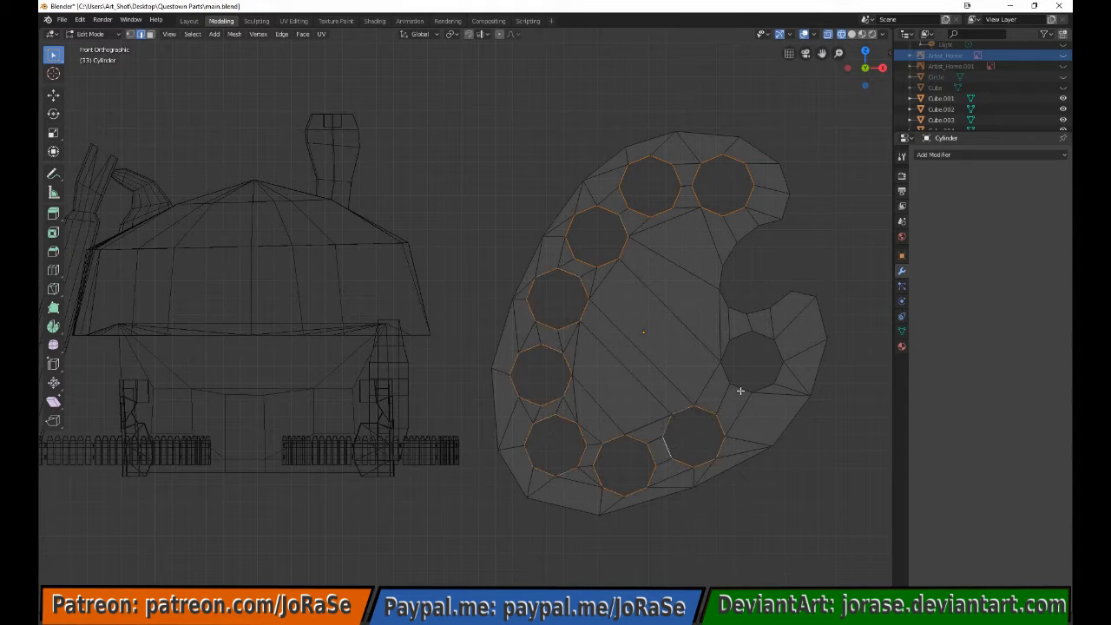
Extrude the rims of the eight paint wells slightly along the Y axis
{"action": "middle_click_drag", "start_coordinate": [739, 391], "coordinate": [772, 362]}
{"action": "key", "text": "e"}
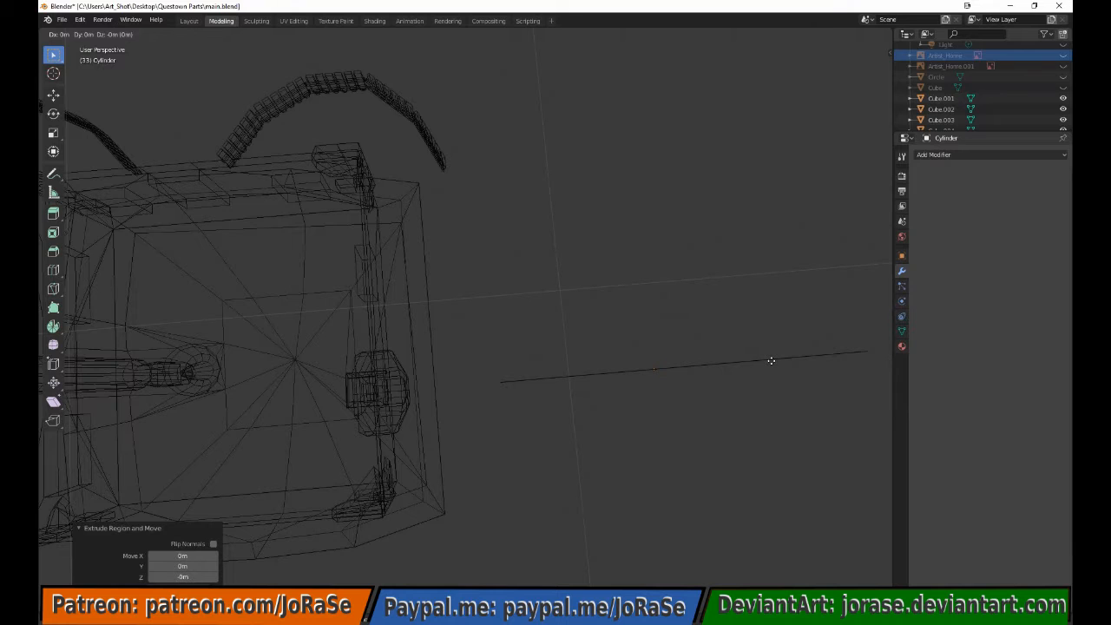
{"action": "key", "text": "y"}
{"action": "left_click", "coordinate": [771, 364]}
{"action": "middle_click_drag", "start_coordinate": [770, 365], "coordinate": [639, 317]}
{"action": "key", "text": "alt+a"}
Extrude the inner rims of the palette's two bottom wells inward with a scale of 0.75
{"action": "scroll", "coordinate": [724, 327], "scroll_direction": "up", "scroll_amount": 2}
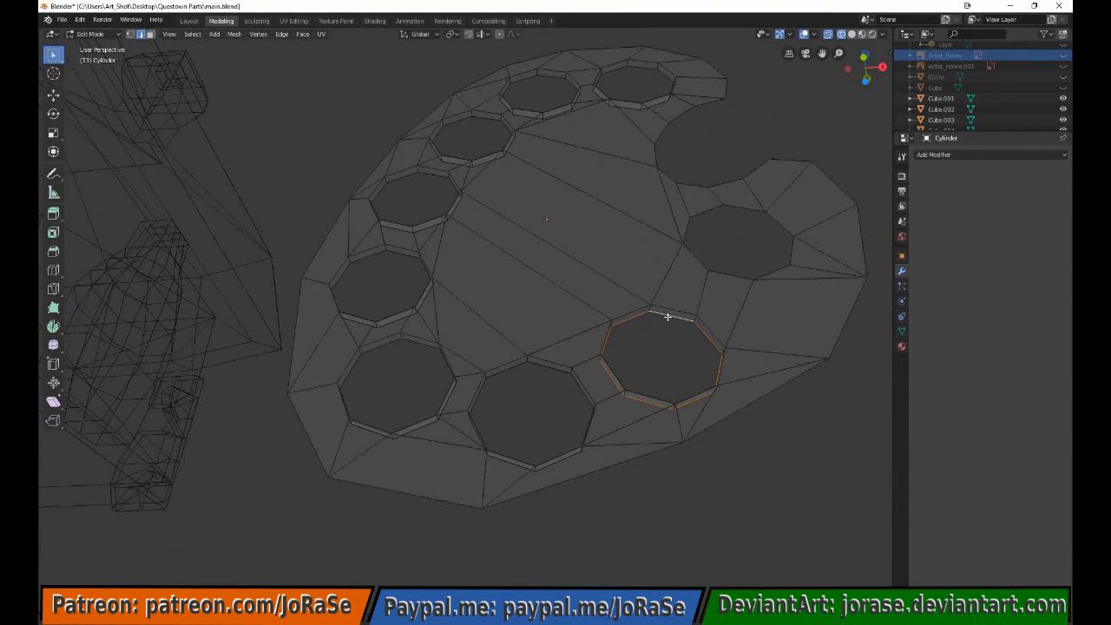
{"action": "type", "text": "es0.75"}
{"action": "key", "text": "Return"}
{"action": "key", "text": "alt+a"}
{"action": "left_click", "coordinate": [576, 387], "text": "alt"}
{"action": "type", "text": "es0"}
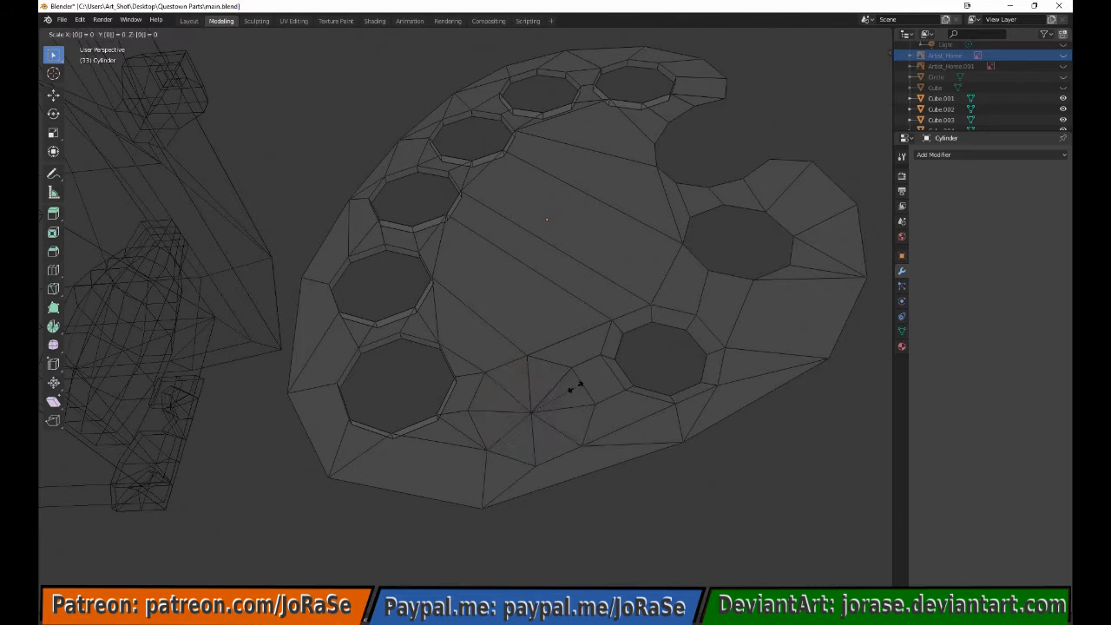
{"action": "type", "text": ".75"}
{"action": "key", "text": "Return"}
{"action": "key", "text": "alt+a"}
Extrude the inner rims of the three wells along the palette's left side inward, each scaled to 0.75
{"action": "middle_click_drag", "start_coordinate": [400, 376], "coordinate": [430, 336]}
{"action": "left_click", "coordinate": [433, 334], "text": "alt"}
{"action": "type", "text": "es0.75"}
{"action": "key", "text": "Return"}
{"action": "key", "text": "alt+a"}
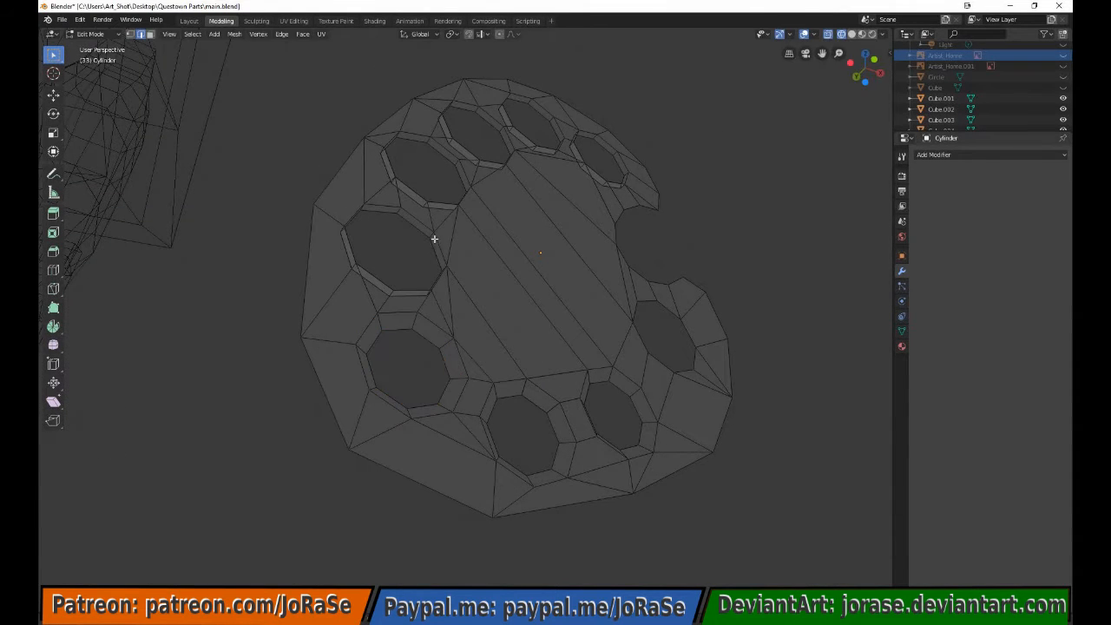
{"action": "left_click", "coordinate": [434, 238], "text": "alt"}
{"action": "type", "text": "es0.75"}
{"action": "key", "text": "Return"}
{"action": "key", "text": "alt+a"}
{"action": "left_click", "coordinate": [444, 161], "text": "alt"}
{"action": "type", "text": "es0.75"}
{"action": "key", "text": "Return"}
{"action": "key", "text": "alt+a"}
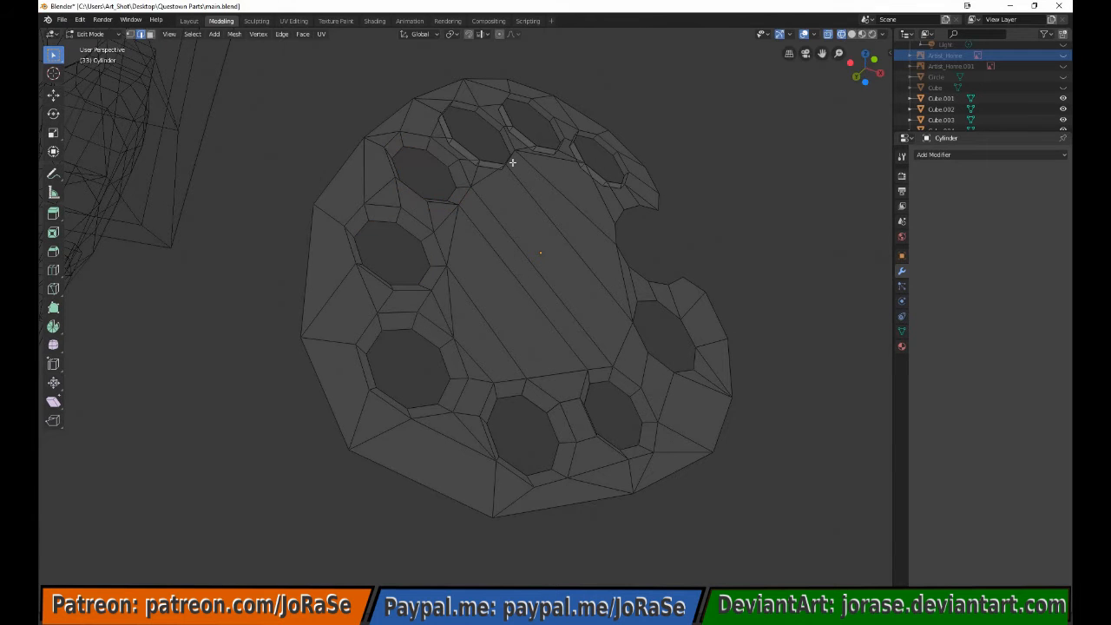
Extrude the inner rims of the three uppermost wells inward, each with a scale of 0.75
{"action": "left_click", "coordinate": [513, 159], "text": "alt"}
{"action": "type", "text": "es0.75"}
{"action": "key", "text": "Return"}
{"action": "key", "text": "alt+a"}
{"action": "left_click", "coordinate": [522, 153], "text": "alt"}
{"action": "type", "text": "es0.75"}
{"action": "key", "text": "Return"}
{"action": "key", "text": "alt+a"}
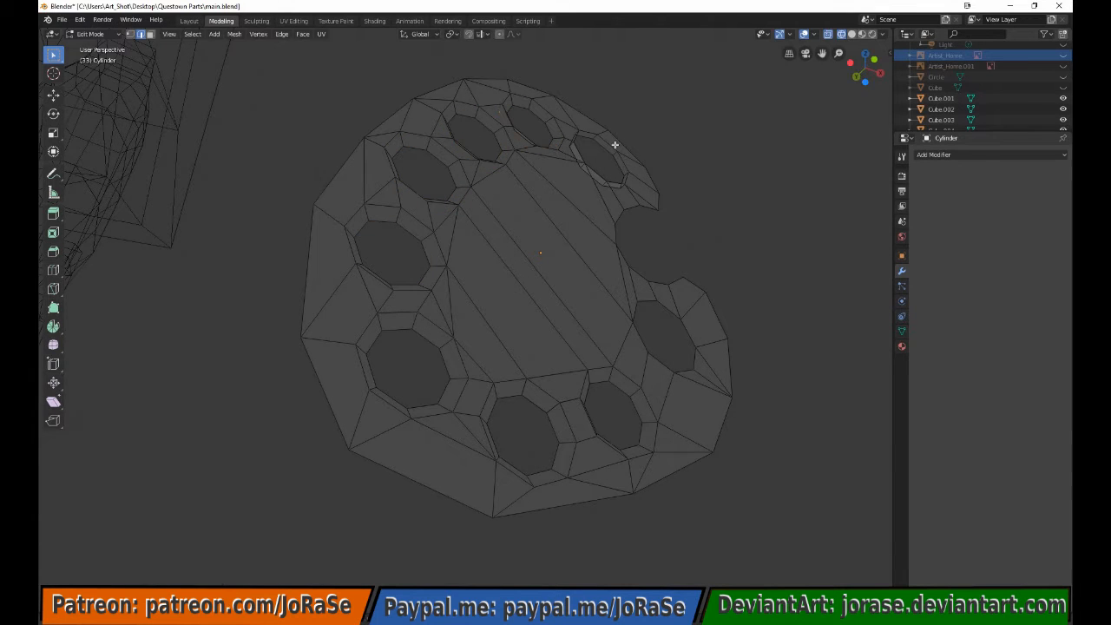
{"action": "left_click", "coordinate": [614, 144], "text": "alt"}
{"action": "type", "text": "es0.75"}
{"action": "key", "text": "Return"}
Extrude the innermost edge loops of all eight wells together about 0.02 m along the Y axis
{"action": "left_click", "coordinate": [527, 113], "text": "alt+shift"}
{"action": "left_click", "coordinate": [465, 126], "text": "alt+shift"}
{"action": "left_click", "coordinate": [417, 191], "text": "alt+shift"}
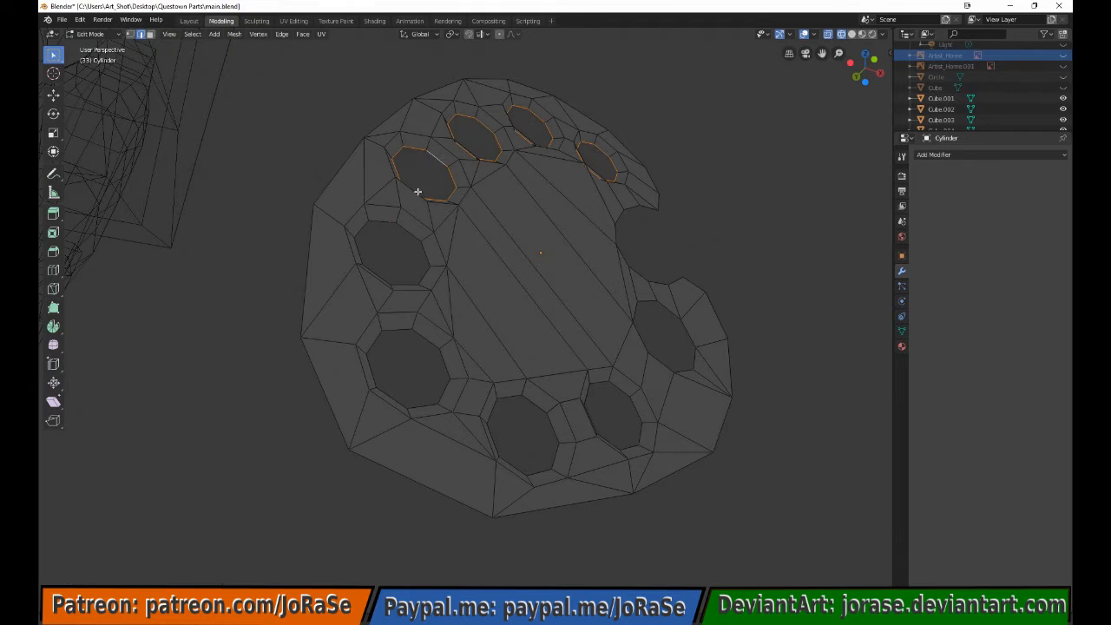
{"action": "left_click", "coordinate": [594, 387], "text": "alt+shift"}
{"action": "key", "text": "e"}
{"action": "key", "text": "y"}
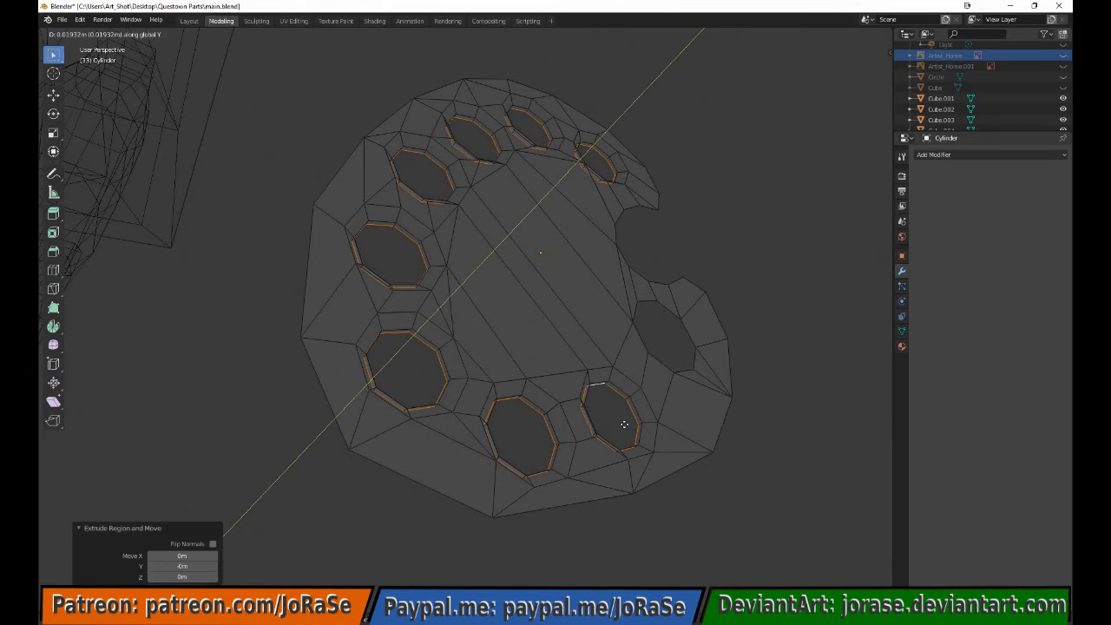
{"action": "left_click", "coordinate": [624, 424]}
Scale the newly extruded inner loops of the two bottom wells to 0.75
{"action": "key", "text": "alt+a"}
{"action": "left_click", "coordinate": [623, 393], "text": "alt"}
{"action": "type", "text": "s0.75"}
{"action": "key", "text": "Return"}
{"action": "key", "text": "alt+a"}
{"action": "left_click", "coordinate": [552, 428], "text": "alt"}
{"action": "type", "text": "s"}
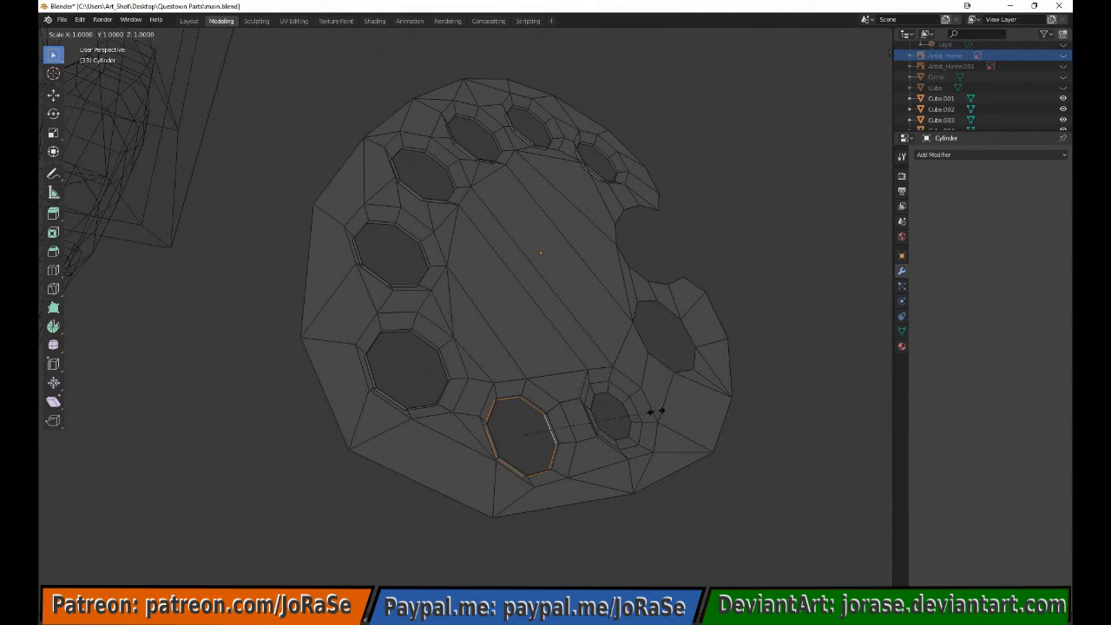
{"action": "type", "text": "0.75"}
{"action": "key", "text": "Return"}
{"action": "key", "text": "alt+a"}
Scale the newly extruded inner loops of the three wells along the palette's left side to 0.7
{"action": "type", "text": "0.7"}
{"action": "key", "text": "Return"}
{"action": "key", "text": "alt+a"}
{"action": "left_click", "coordinate": [426, 264], "text": "alt"}
{"action": "type", "text": "s0.7"}
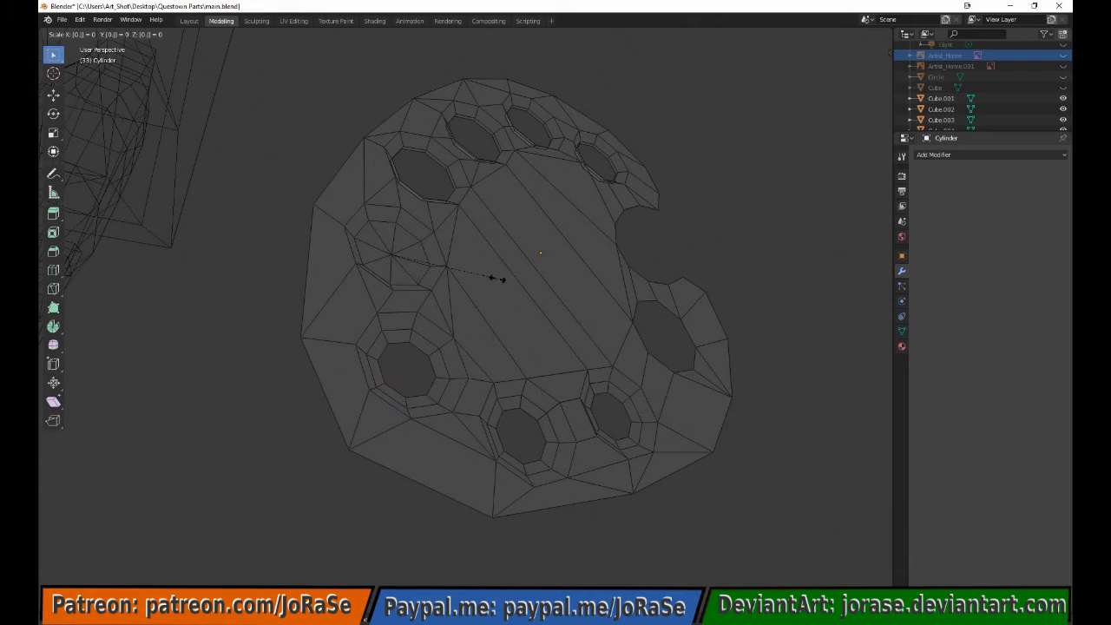
{"action": "key", "text": "Return"}
{"action": "key", "text": "alt+a"}
{"action": "left_click", "coordinate": [435, 160], "text": "alt"}
{"action": "key", "text": "s"}
{"action": "key", "text": "0"}
{"action": "key", "text": "period"}
{"action": "key", "text": "7"}
{"action": "key", "text": "Return"}
{"action": "key", "text": "alt+a"}
Scale the newly extruded inner loops of the three uppermost wells to 0.7
{"action": "left_click", "coordinate": [486, 126], "text": "alt"}
{"action": "type", "text": "s0.7"}
{"action": "key", "text": "Return"}
{"action": "key", "text": "alt+a"}
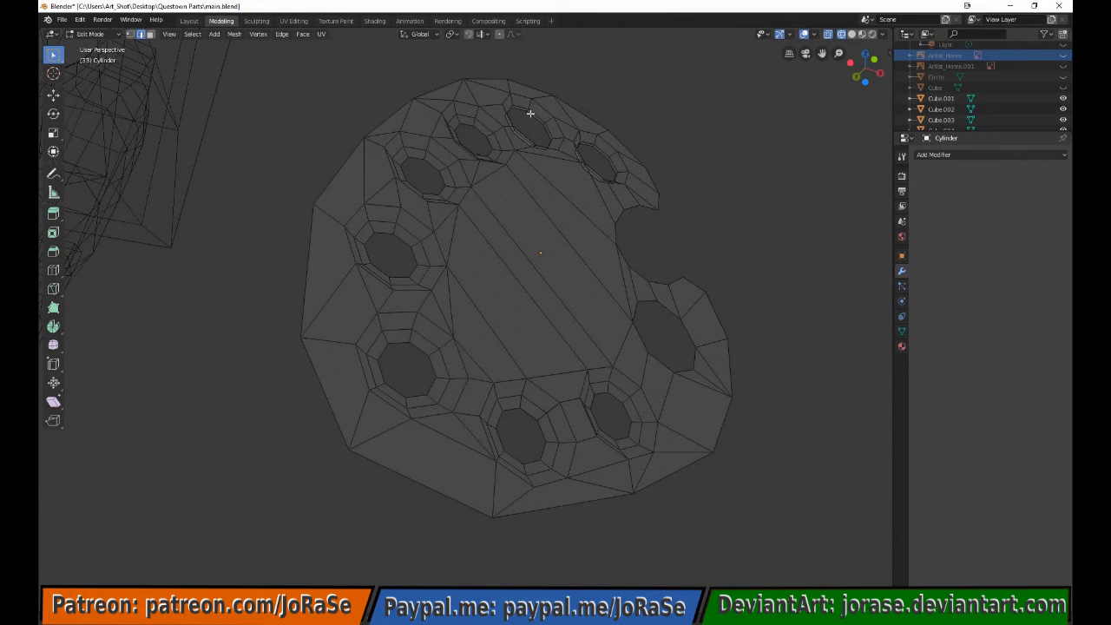
{"action": "left_click", "coordinate": [534, 114], "text": "alt"}
{"action": "key", "text": "s"}
{"action": "key", "text": "0"}
{"action": "key", "text": "period"}
{"action": "key", "text": "7"}
{"action": "key", "text": "Return"}
{"action": "key", "text": "alt+a"}
{"action": "left_click", "coordinate": [599, 151], "text": "alt"}
{"action": "type", "text": "s0.7"}
{"action": "key", "text": "Return"}
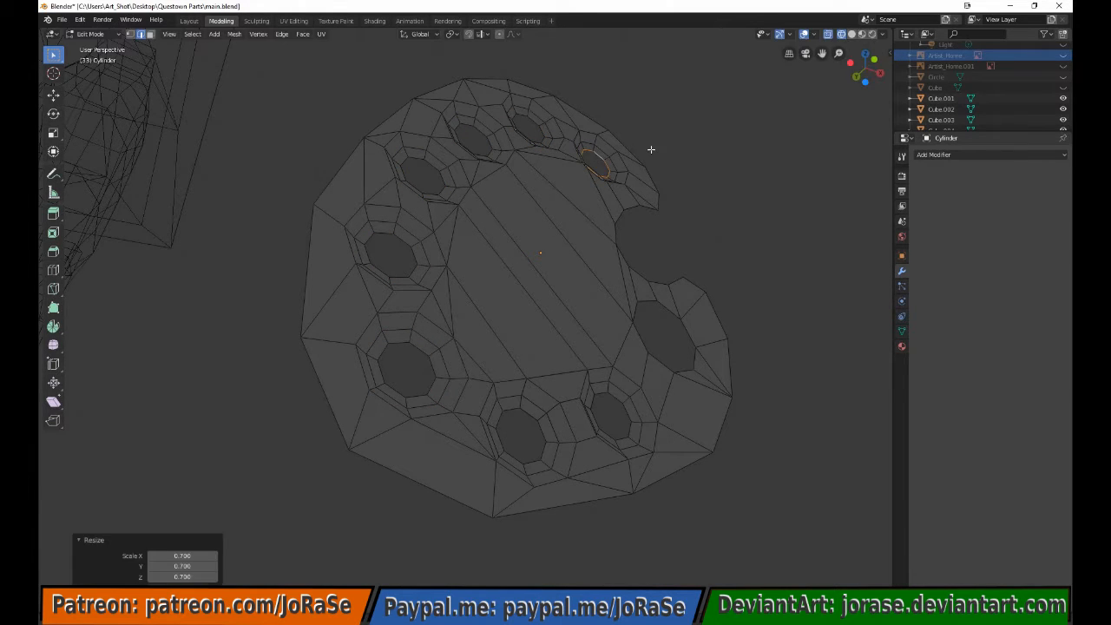
{"action": "key", "text": "alt+a"}
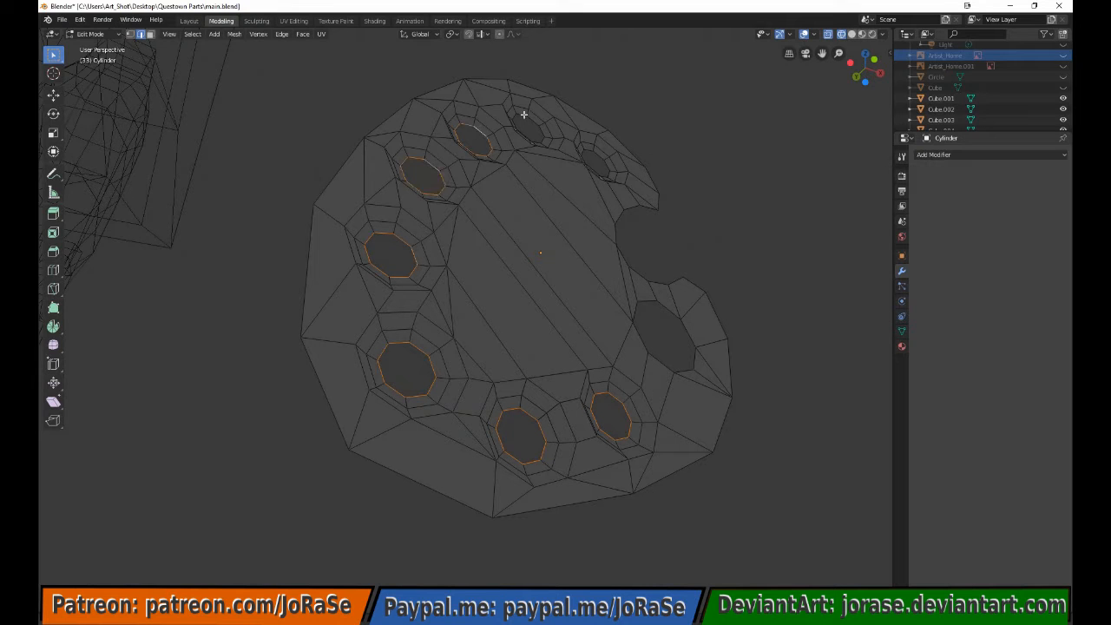
Extrude the scaled inner loops of all eight wells and shift the new loops along the Y axis
{"action": "key", "text": "e"}
{"action": "right_click", "coordinate": [595, 173]}
{"action": "key", "text": "g"}
{"action": "key", "text": "y"}
{"action": "left_click", "coordinate": [601, 158]}
{"action": "key", "text": "f"}
{"action": "key", "text": "alt+a"}
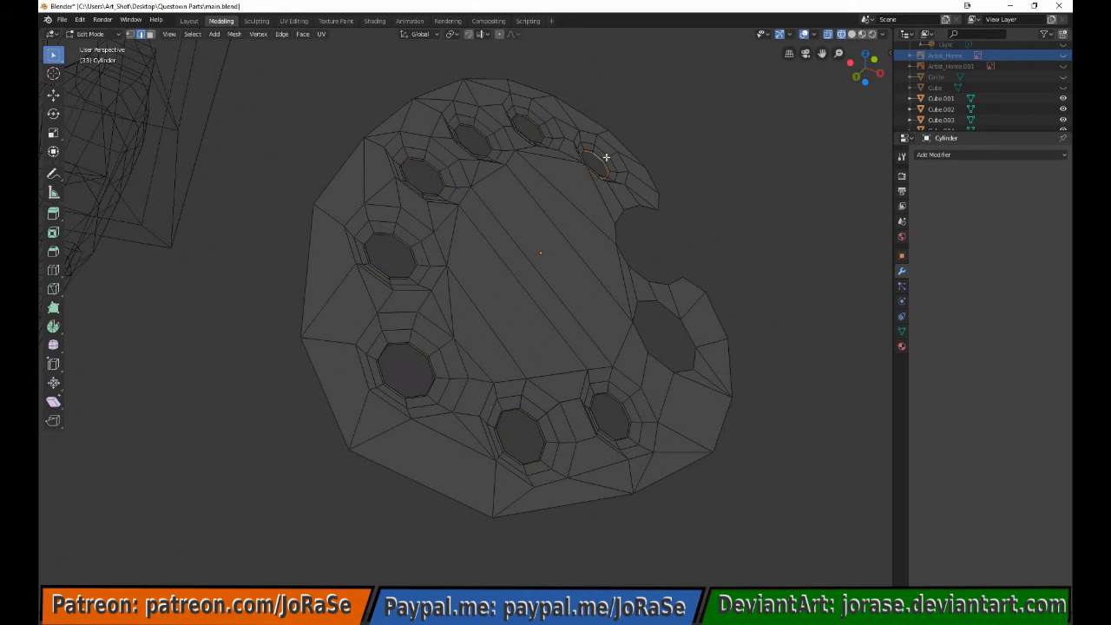
Close the three uppermost wells by merging each innermost loop at its center
{"action": "key", "text": "alt+m"}
{"action": "left_click", "coordinate": [606, 158]}
{"action": "key", "text": "alt+a"}
{"action": "left_click", "coordinate": [530, 124], "text": "alt"}
{"action": "key", "text": "alt+m"}
{"action": "left_click", "coordinate": [530, 124]}
{"action": "key", "text": "alt+a"}
{"action": "left_click", "coordinate": [495, 132], "text": "alt"}
{"action": "key", "text": "alt+m"}
{"action": "left_click", "coordinate": [477, 135]}
{"action": "key", "text": "alt+a"}
Merge the innermost vertices of each of the three left-side wells at center to close them
{"action": "key", "text": "1"}
{"action": "left_click", "coordinate": [434, 174], "text": "alt"}
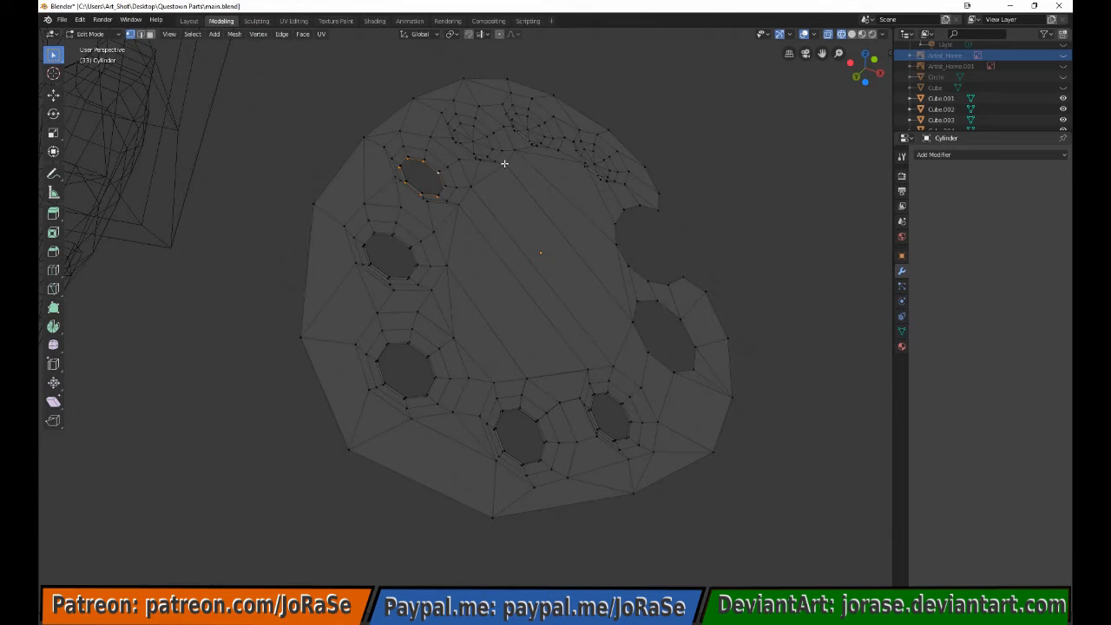
{"action": "key", "text": "m"}
{"action": "left_click", "coordinate": [465, 180]}
{"action": "key", "text": "alt+a"}
{"action": "key", "text": "m"}
{"action": "left_click", "coordinate": [463, 247]}
{"action": "left_click", "coordinate": [427, 354], "text": "alt"}
{"action": "key", "text": "m"}
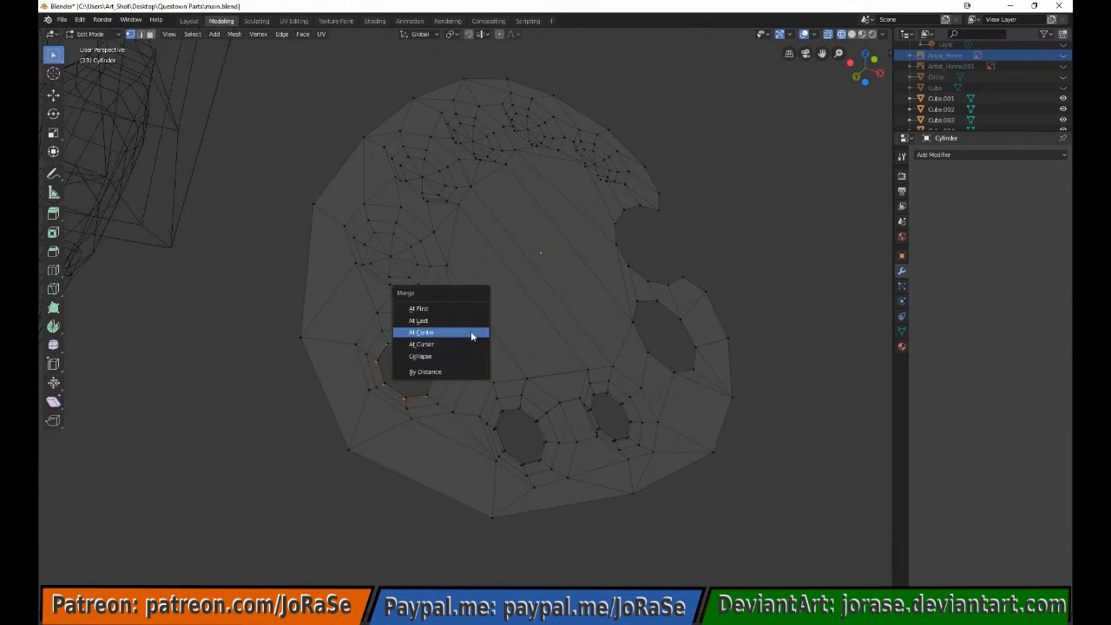
{"action": "left_click", "coordinate": [471, 330]}
Close the two bottom wells by merging their innermost vertices at center
{"action": "left_click", "coordinate": [526, 415], "text": "alt"}
{"action": "key", "text": "m"}
{"action": "left_click", "coordinate": [564, 362]}
{"action": "key", "text": "m"}
{"action": "left_click", "coordinate": [583, 400]}
Extrude the palette's outer outline and the edge of the open hole below the notch along Y for thickness
{"action": "left_click", "coordinate": [644, 340], "text": "alt"}
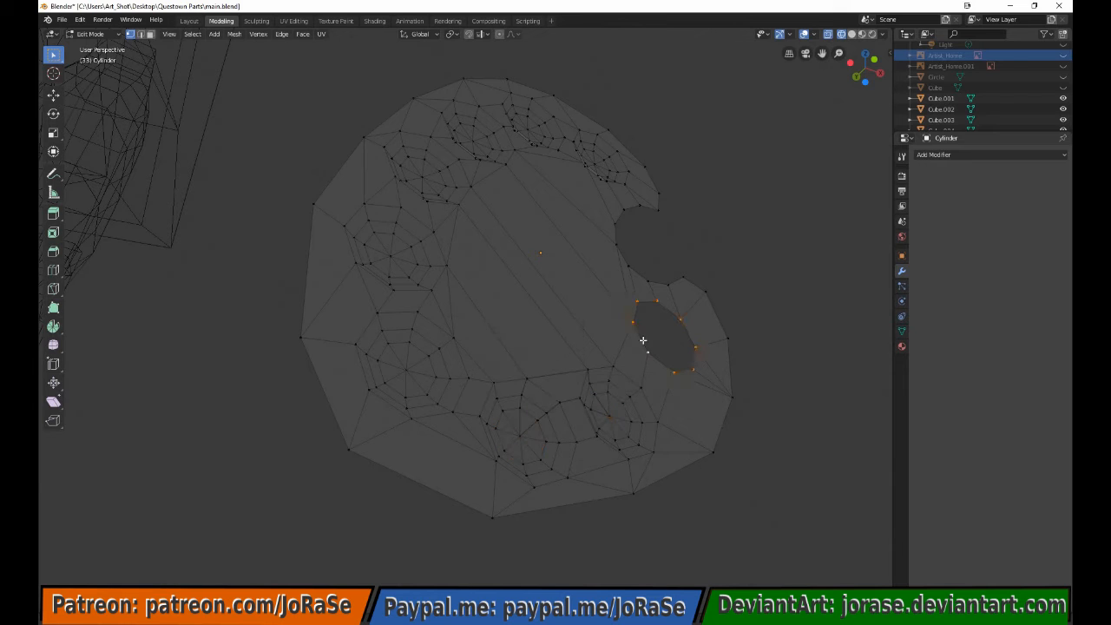
{"action": "left_click", "coordinate": [141, 35]}
{"action": "left_click", "coordinate": [648, 207], "text": "alt+shift"}
{"action": "key", "text": "KP_3"}
{"action": "key", "text": "e"}
{"action": "key", "text": "y"}
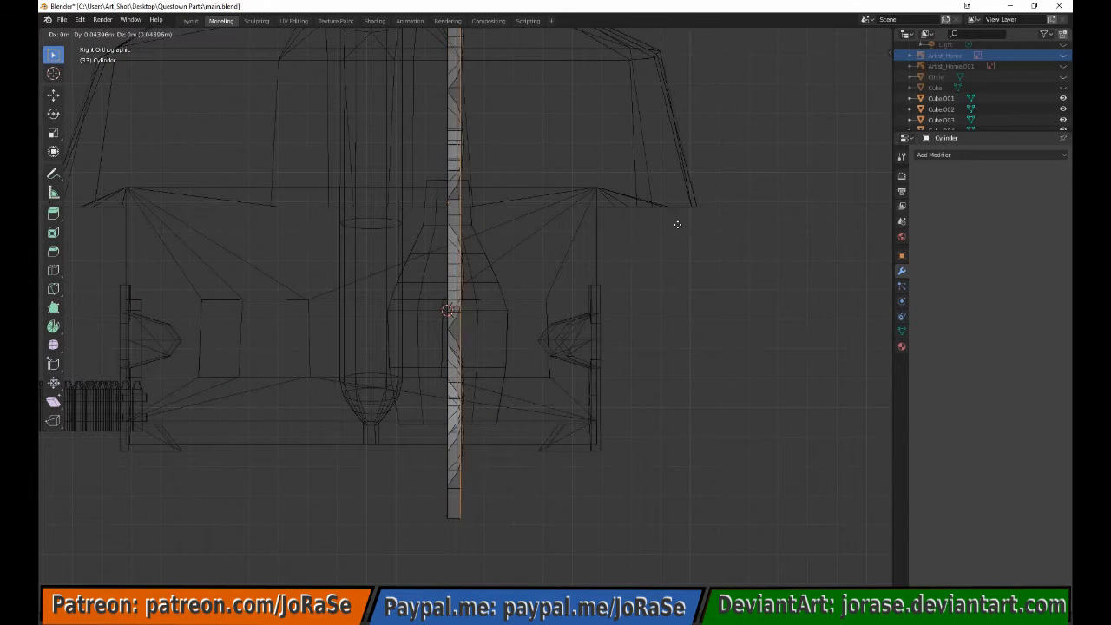
{"action": "left_click", "coordinate": [686, 225]}
Hide the rest of the palette, leaving only the extruded back outline and hole edge in front view
{"action": "middle_click_drag", "start_coordinate": [686, 225], "coordinate": [630, 188]}
{"action": "key", "text": "ctrl+l"}
{"action": "key", "text": "h"}
{"action": "key", "text": "KP_1"}
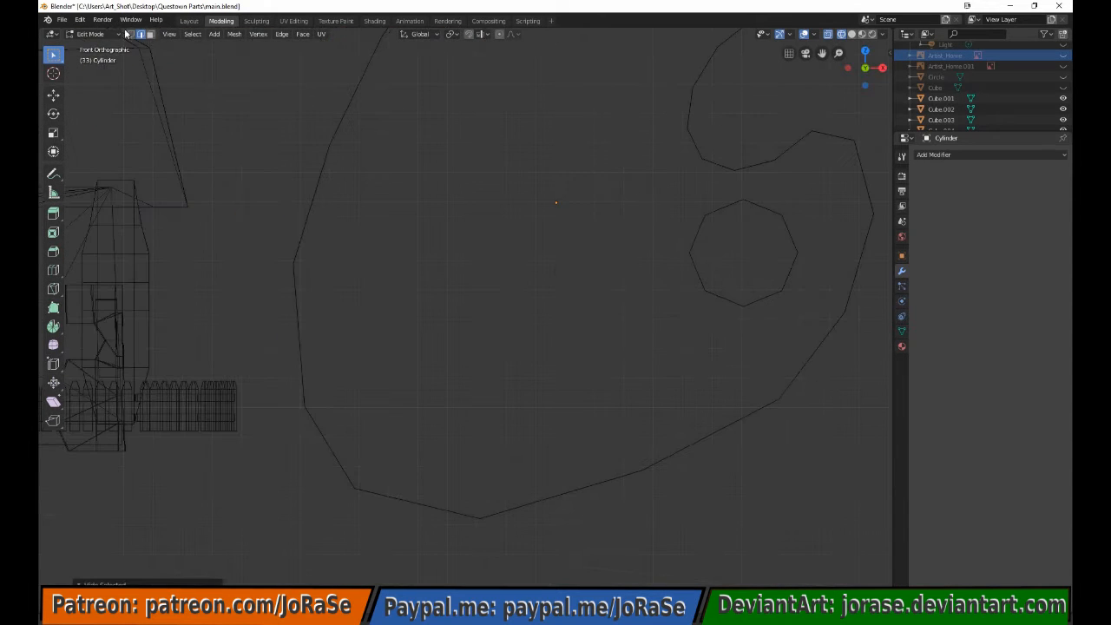
Fill the back side between the hole, the notch edge and the tip of the palette's lobe with faces
{"action": "left_click_drag", "start_coordinate": [726, 157], "coordinate": [799, 227]}
{"action": "key", "text": "f"}
{"action": "key", "text": "f"}
{"action": "middle_click_drag", "start_coordinate": [761, 103], "coordinate": [815, 173]}
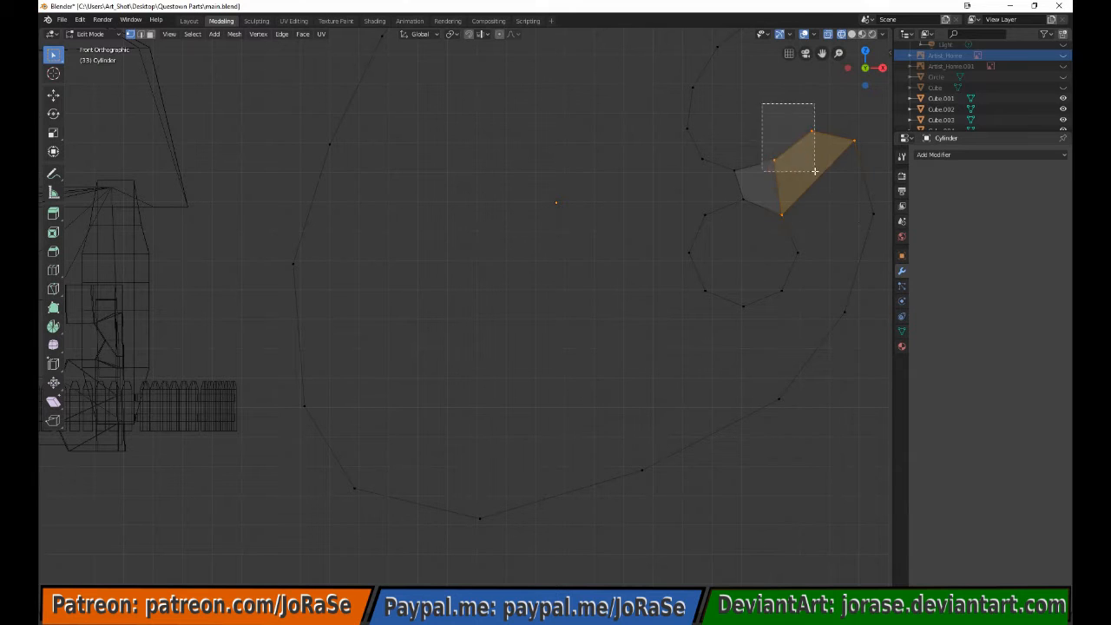
{"action": "left_click_drag", "start_coordinate": [785, 190], "coordinate": [882, 263]}
{"action": "key", "text": "f"}
Fill back faces from the hole's right and lower edges out to the palette's outer outline
{"action": "middle_click_drag", "start_coordinate": [752, 115], "coordinate": [860, 236]}
{"action": "left_click_drag", "start_coordinate": [773, 272], "coordinate": [801, 291]}
{"action": "key", "text": "f"}
{"action": "middle_click_drag", "start_coordinate": [791, 184], "coordinate": [880, 263]}
{"action": "left_click_drag", "start_coordinate": [729, 296], "coordinate": [798, 403]}
{"action": "key", "text": "f"}
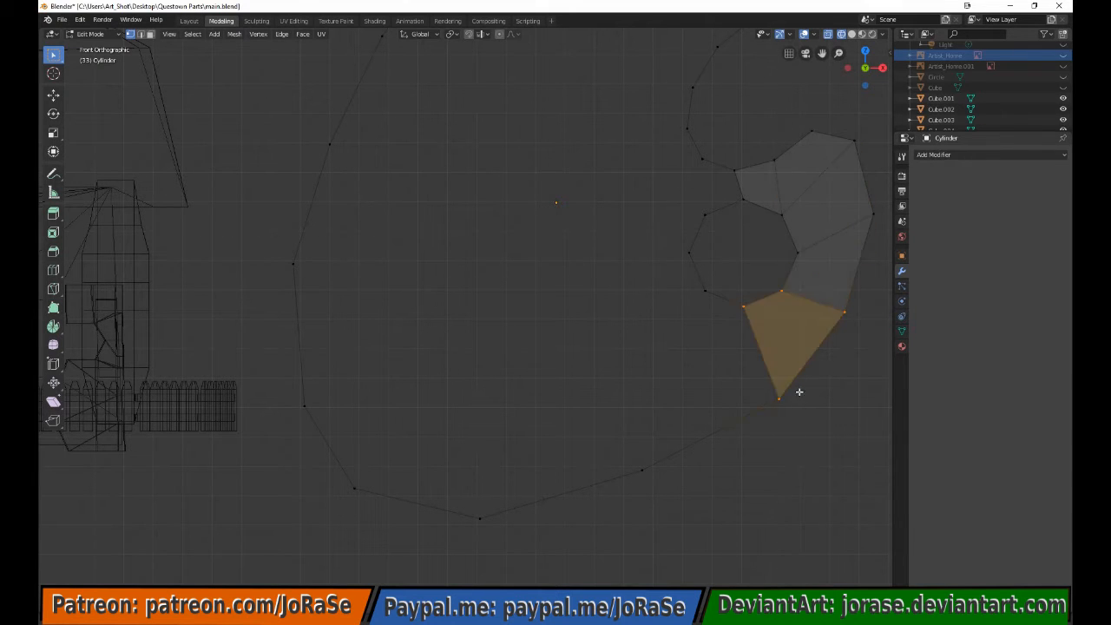
Fill two back faces from the hole's lower-left edges to the bottom outline of the palette
{"action": "middle_click_drag", "start_coordinate": [770, 271], "coordinate": [853, 332]}
{"action": "left_click_drag", "start_coordinate": [668, 278], "coordinate": [702, 324]}
{"action": "left_click_drag", "start_coordinate": [629, 394], "coordinate": [657, 501]}
{"action": "key", "text": "f"}
{"action": "middle_click_drag", "start_coordinate": [726, 303], "coordinate": [794, 413]}
{"action": "left_click_drag", "start_coordinate": [677, 247], "coordinate": [698, 266]}
{"action": "key", "text": "b"}
{"action": "left_click_drag", "start_coordinate": [470, 496], "coordinate": [507, 539]}
{"action": "key", "text": "f"}
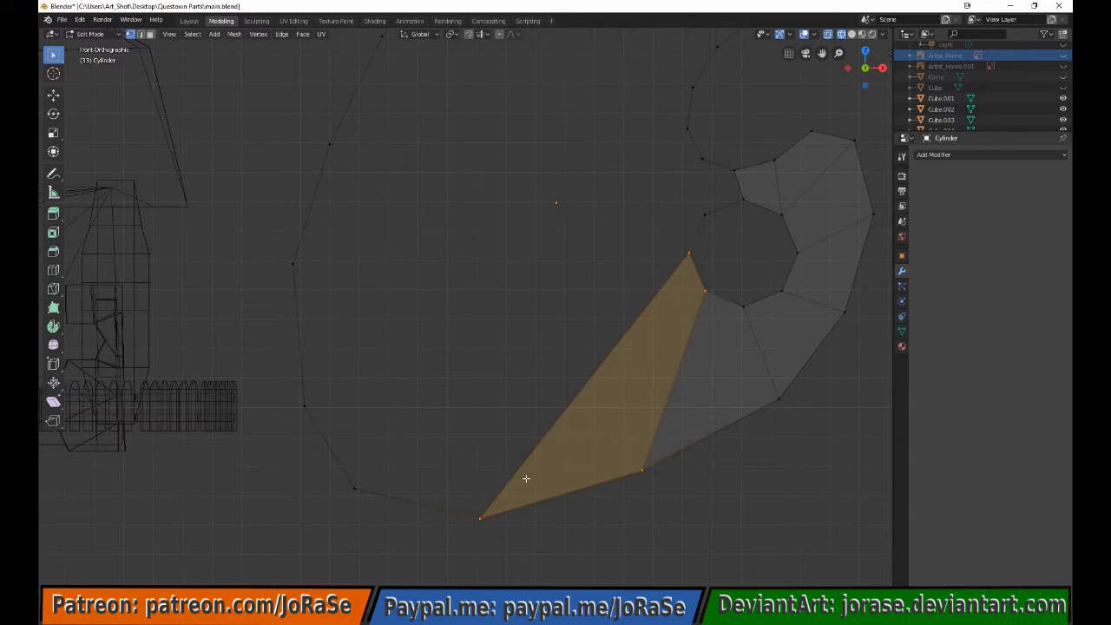
Fill the back face between the hole's upper-left edges and the adjoining notch edge of the palette
{"action": "key", "text": "alt+a"}
{"action": "key", "text": "b"}
{"action": "left_click_drag", "start_coordinate": [693, 155], "coordinate": [750, 228]}
{"action": "left_click_drag", "start_coordinate": [668, 120], "coordinate": [712, 259]}
{"action": "key", "text": "f"}
Fill back faces across the tip of the palette's upper lobe, starting from the notch side
{"action": "key", "text": "alt+a"}
{"action": "middle_click_drag", "start_coordinate": [711, 174], "coordinate": [593, 492], "text": "shift"}
{"action": "key", "text": "b"}
{"action": "left_click_drag", "start_coordinate": [623, 218], "coordinate": [716, 373]}
{"action": "key", "text": "f"}
{"action": "key", "text": "b"}
{"action": "left_click_drag", "start_coordinate": [611, 151], "coordinate": [676, 347]}
{"action": "key", "text": "f"}
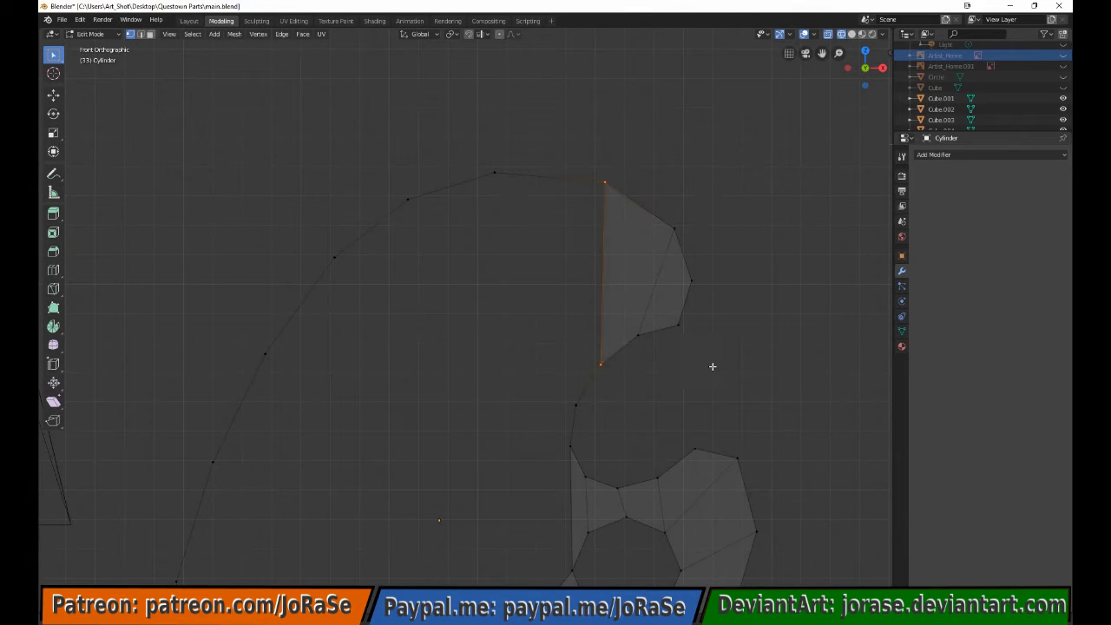
Fill back faces from the notch's inner edge and the hole's side to the palette's upper-left outline
{"action": "key", "text": "f"}
{"action": "key", "text": "b"}
{"action": "left_click_drag", "start_coordinate": [533, 385], "coordinate": [594, 420]}
{"action": "key", "text": "f"}
{"action": "middle_click_drag", "start_coordinate": [488, 139], "coordinate": [616, 382]}
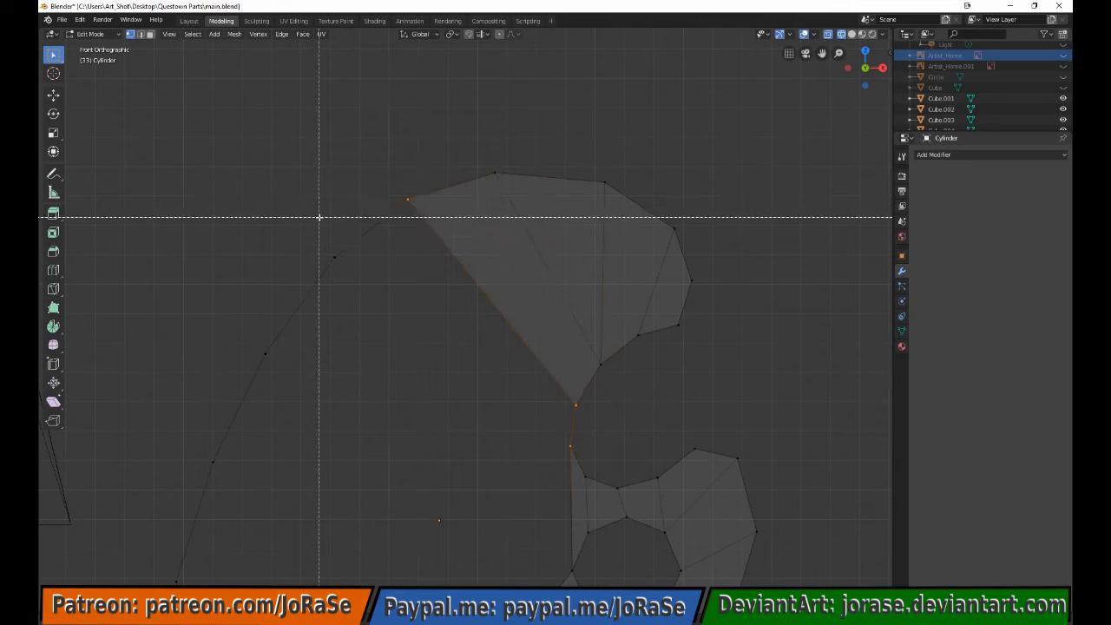
{"action": "left_click_drag", "start_coordinate": [318, 218], "coordinate": [356, 282]}
{"action": "key", "text": "f"}
{"action": "left_click_drag", "start_coordinate": [244, 331], "coordinate": [291, 379]}
{"action": "left_click_drag", "start_coordinate": [550, 557], "coordinate": [595, 585]}
{"action": "key", "text": "f"}
Fill back faces between the vertices along the palette's left outline, down to its bottom corner
{"action": "middle_click_drag", "start_coordinate": [628, 545], "coordinate": [774, 380], "text": "shift"}
{"action": "key", "text": "alt+a"}
{"action": "left_click_drag", "start_coordinate": [343, 245], "coordinate": [445, 570]}
{"action": "key", "text": "f"}
{"action": "left_click_drag", "start_coordinate": [379, 167], "coordinate": [464, 283]}
{"action": "left_click_drag", "start_coordinate": [412, 455], "coordinate": [535, 587]}
{"action": "key", "text": "f"}
Close the central triangular gap between the hole, the upper-left outline and the bottom corner with a face
{"action": "key", "text": "alt+a"}
{"action": "left_click_drag", "start_coordinate": [506, 478], "coordinate": [566, 586]}
{"action": "left_click_drag", "start_coordinate": [620, 345], "coordinate": [716, 389]}
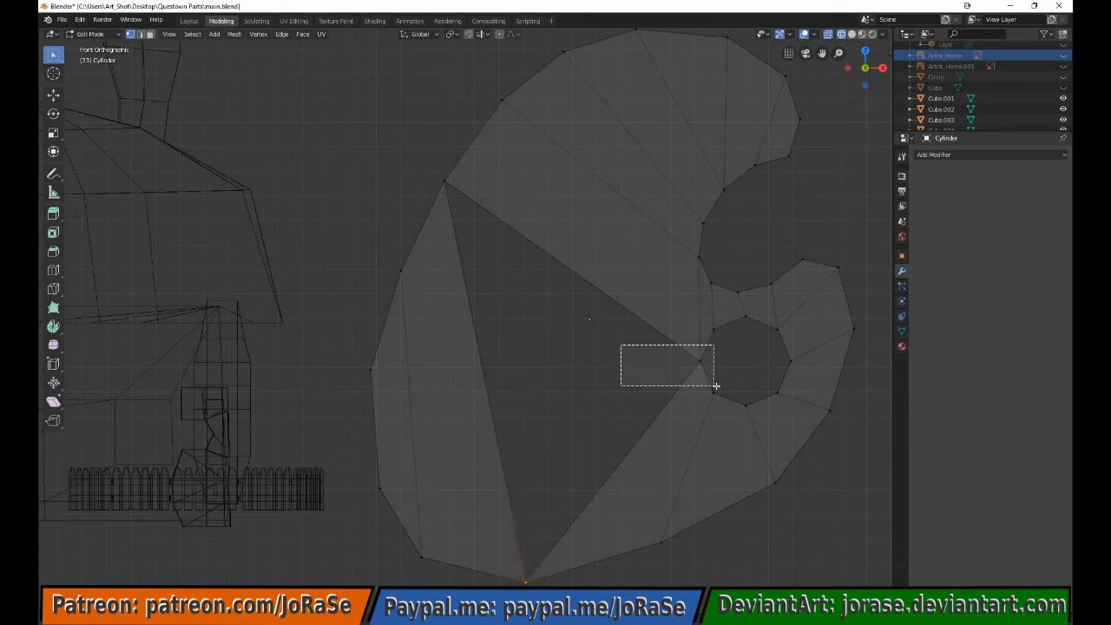
{"action": "left_click_drag", "start_coordinate": [426, 160], "coordinate": [469, 225]}
{"action": "key", "text": "f"}
Reveal the complete palette, return to Object Mode and display the scene in Solid shading
{"action": "key", "text": "a"}
{"action": "key", "text": "Tab"}
{"action": "scroll", "coordinate": [470, 225], "scroll_direction": "down", "scroll_amount": 4}
{"action": "key", "text": "z"}
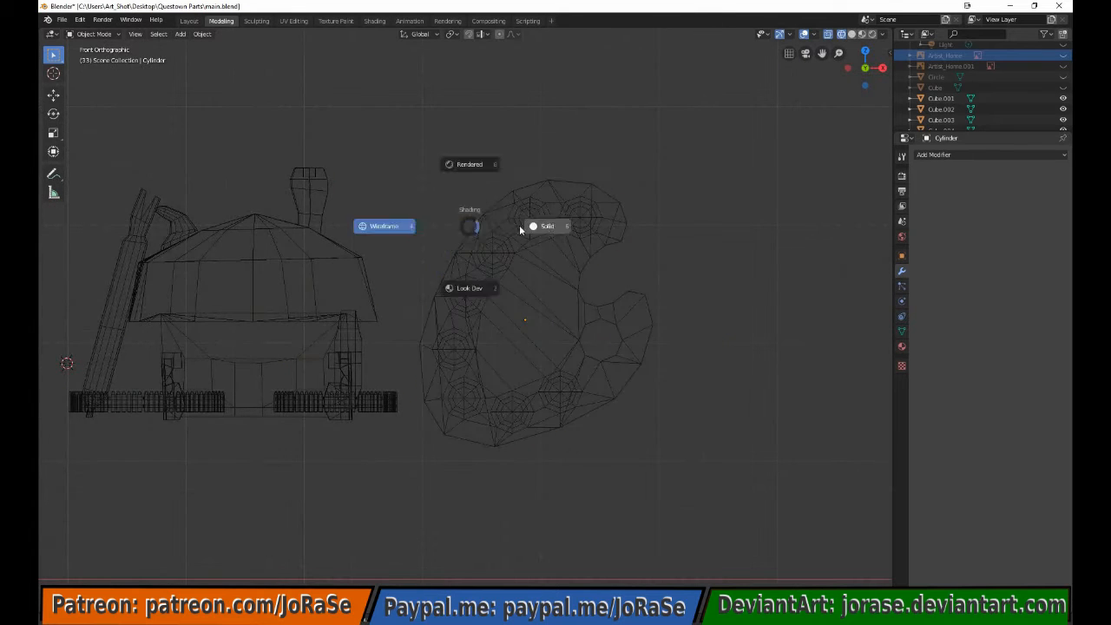
{"action": "left_click", "coordinate": [521, 224]}
{"action": "mouse_move", "coordinate": [521, 225]}
{"action": "middle_mouse_down"}
{"action": "mouse_move", "coordinate": [436, 378]}
{"action": "mouse_move", "coordinate": [444, 324]}
{"action": "middle_mouse_up"}
Recalculate the normals of the entire palette mesh
{"action": "key", "text": "Tab"}
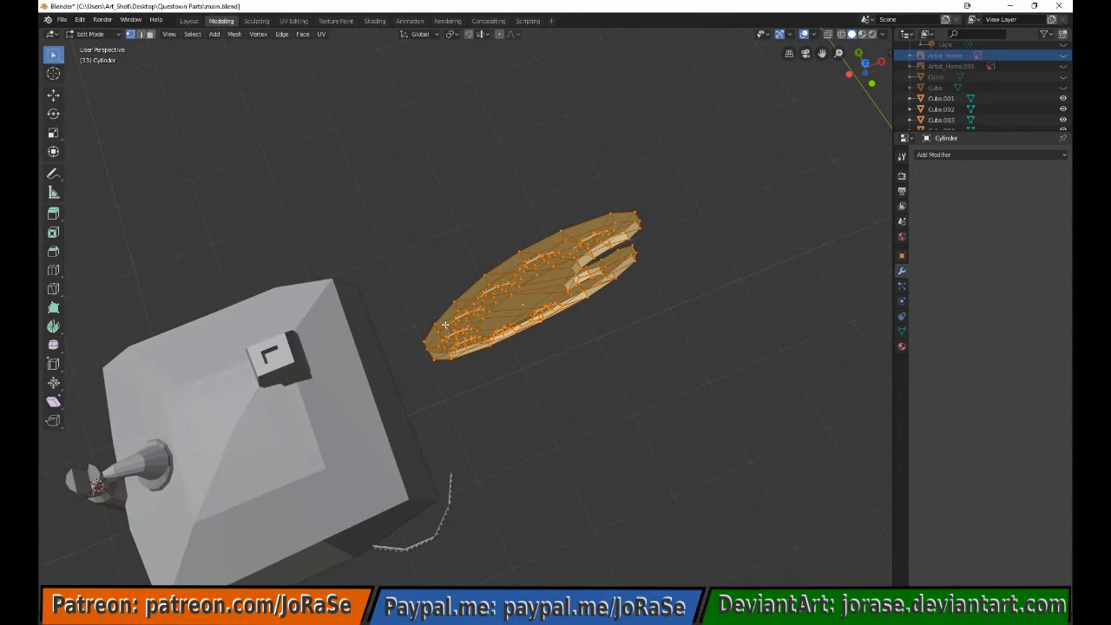
{"action": "left_click", "coordinate": [303, 33]}
{"action": "mouse_move", "coordinate": [269, 38]}
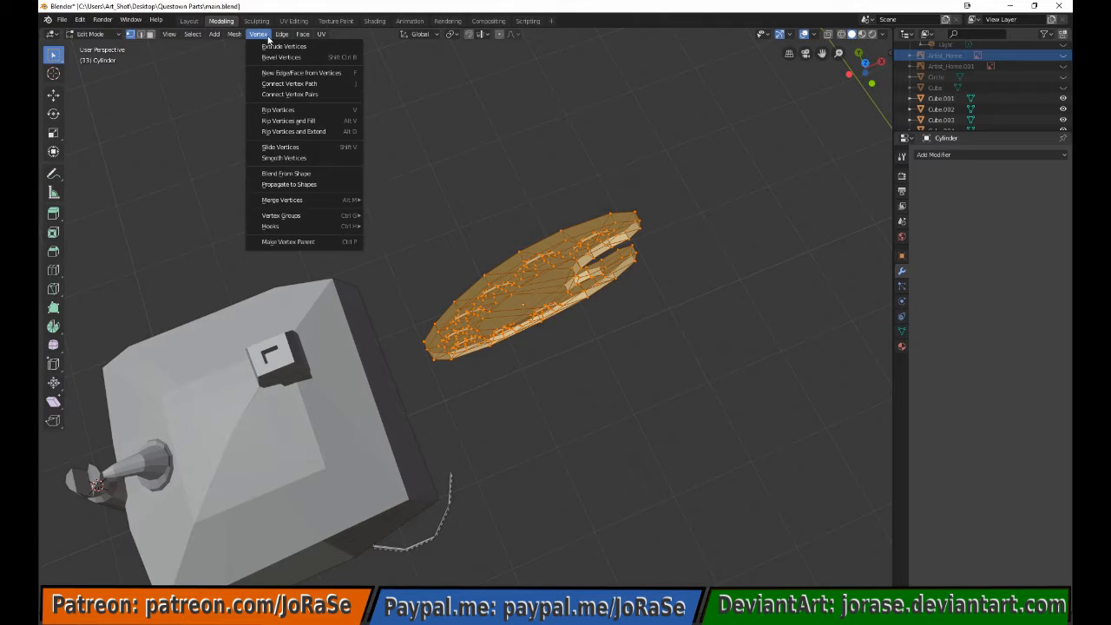
{"action": "key", "text": "alt+n"}
{"action": "left_click", "coordinate": [254, 243]}
{"action": "middle_click_drag", "start_coordinate": [503, 434], "coordinate": [461, 321]}
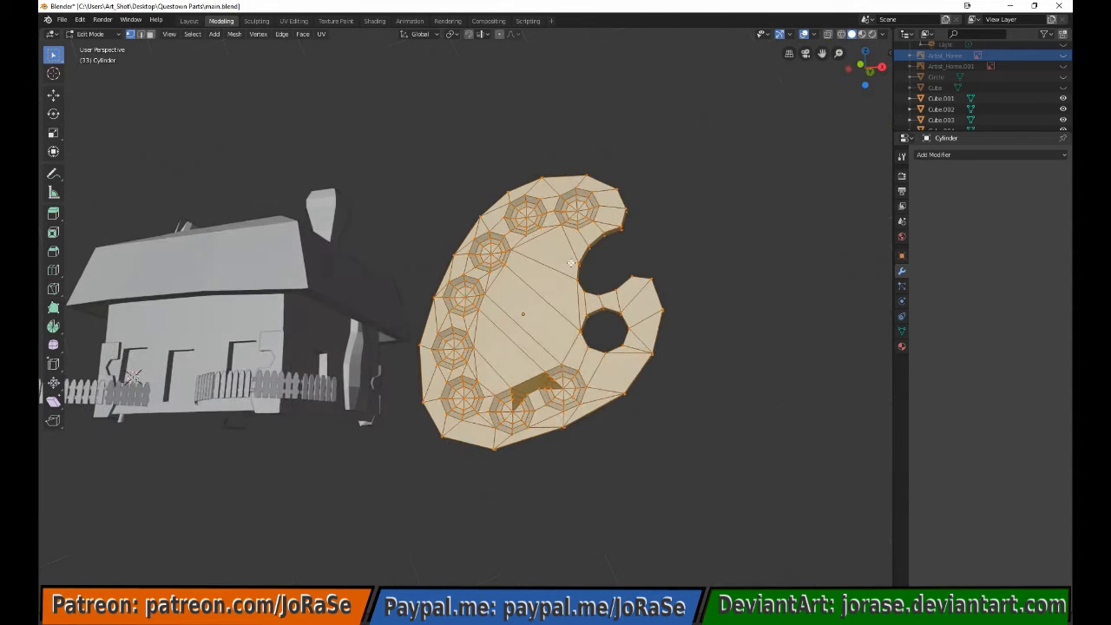
Flip the inverted faces between the two lower-right wells on the palette's front
{"action": "left_click_drag", "start_coordinate": [506, 374], "coordinate": [524, 408]}
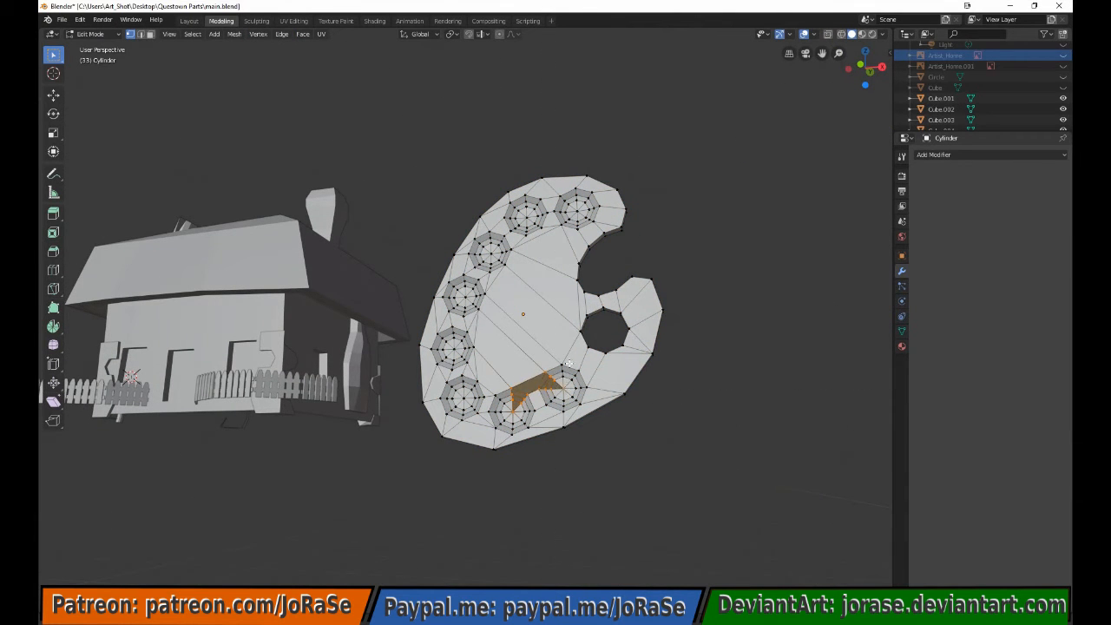
{"action": "key", "text": "Tab"}
{"action": "middle_click_drag", "start_coordinate": [569, 363], "coordinate": [169, 182]}
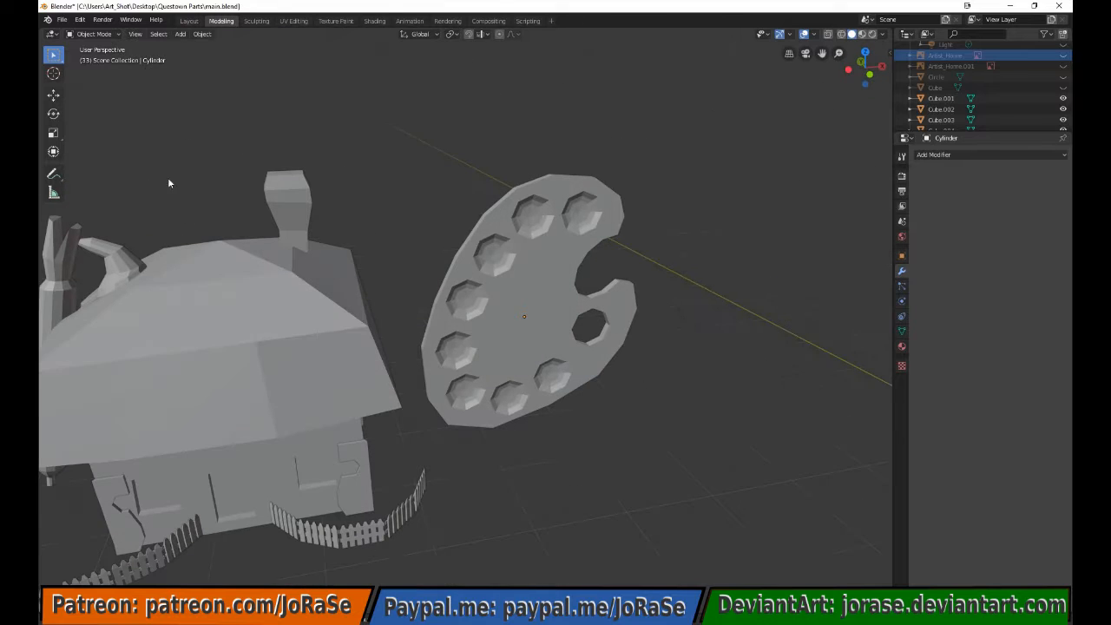
Add a single loop cut around the thumb hole's inner wall and scale it to 0.875
{"action": "key", "text": "Tab"}
{"action": "left_click", "coordinate": [600, 336]}
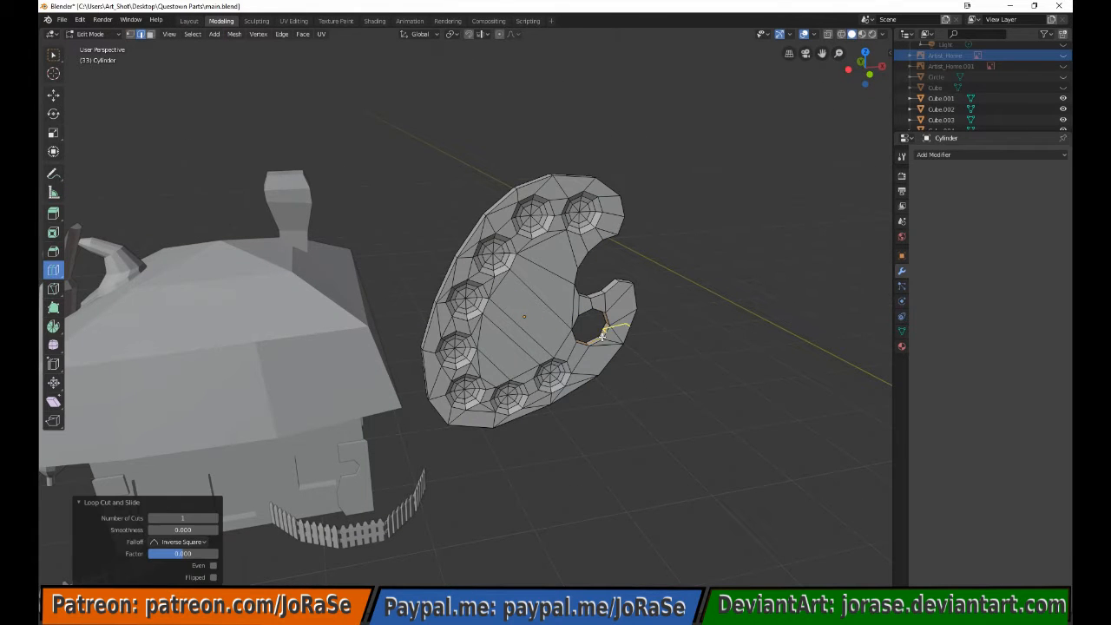
{"action": "key", "text": "KP_3"}
{"action": "key", "text": "KP_1"}
{"action": "key", "text": "s"}
{"action": "left_click", "coordinate": [643, 427]}
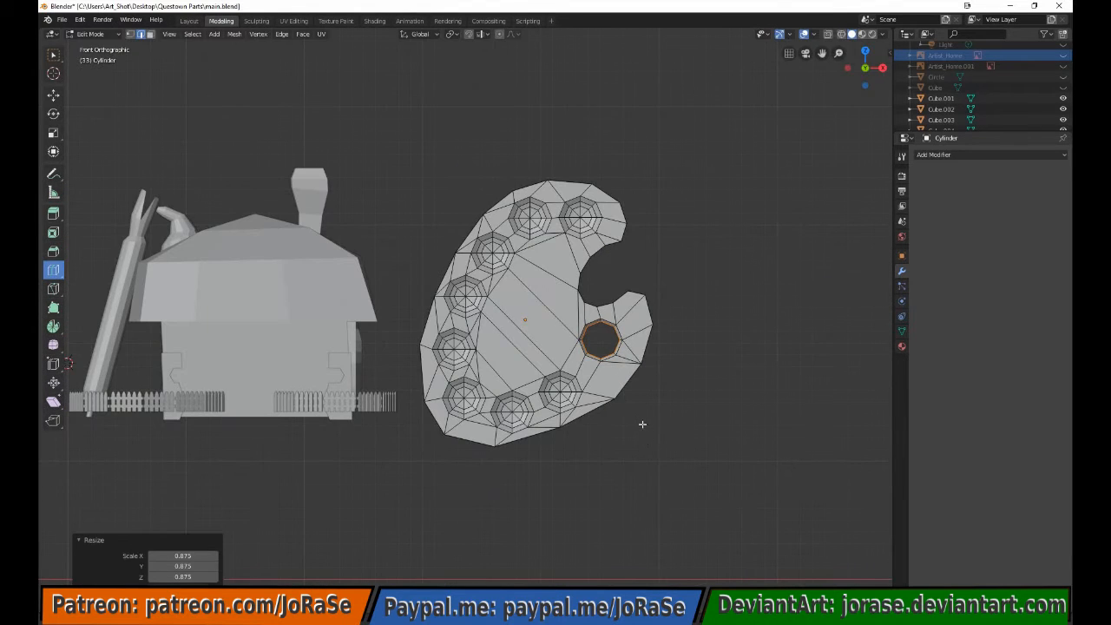
Add a loop cut with two cuts around the palette's outer rim
{"action": "scroll", "coordinate": [605, 389], "scroll_direction": "up", "scroll_amount": 5}
{"action": "middle_click_drag", "start_coordinate": [644, 425], "coordinate": [606, 387]}
{"action": "key", "text": "Tab"}
{"action": "key", "text": "Tab"}
{"action": "left_click", "coordinate": [806, 573]}
{"action": "left_click", "coordinate": [216, 519]}
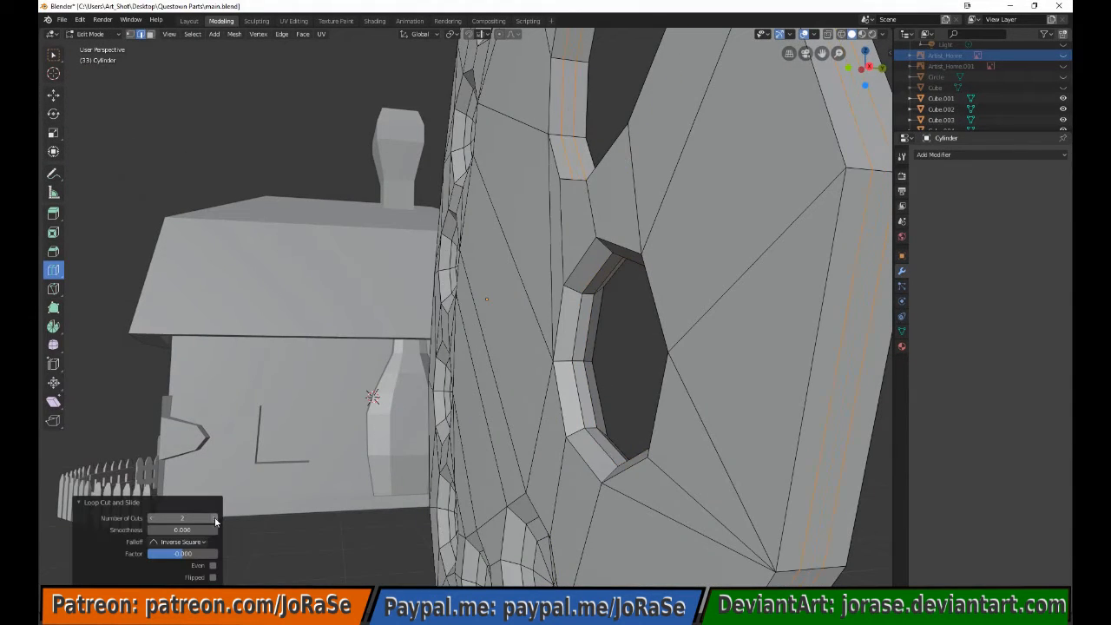
{"action": "middle_click_drag", "start_coordinate": [573, 469], "coordinate": [531, 471]}
{"action": "scroll", "coordinate": [556, 469], "scroll_direction": "down", "scroll_amount": 4}
In front view, move the outer rim loops up 0.019 m along Z and turn on see-through display
{"action": "left_click", "coordinate": [130, 34]}
{"action": "key", "text": "KP_1"}
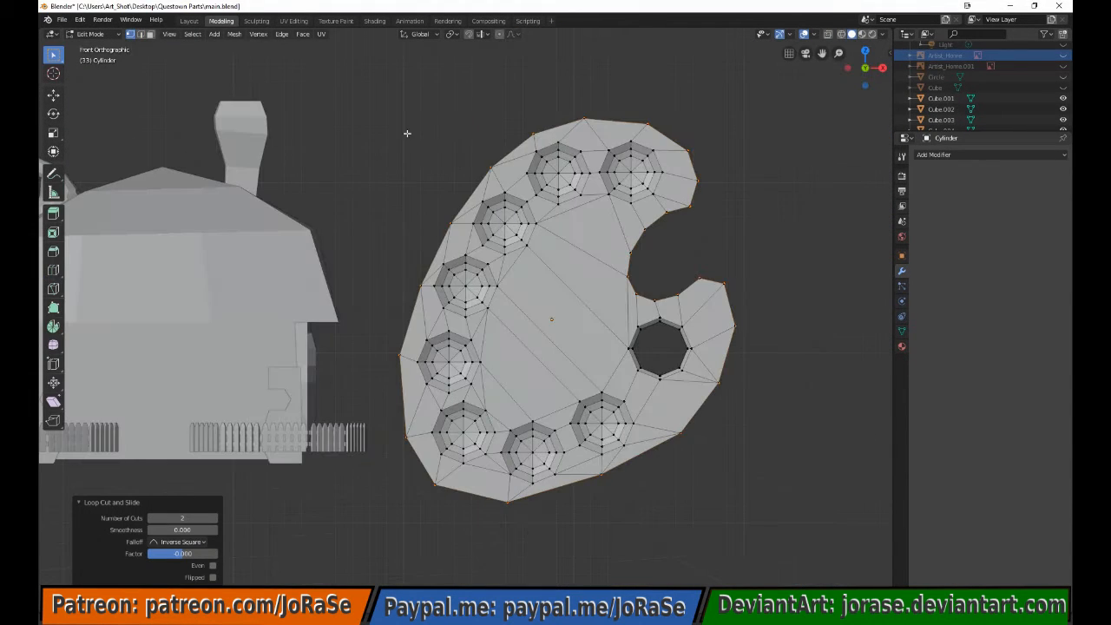
{"action": "key", "text": "g"}
{"action": "left_click", "coordinate": [681, 215]}
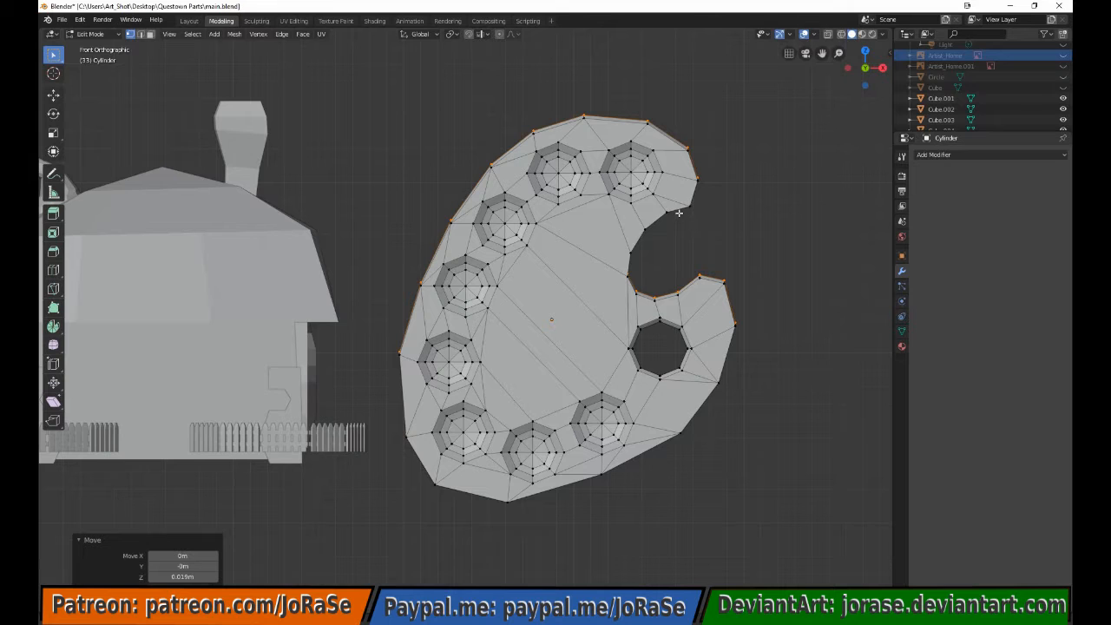
{"action": "key", "text": "alt+z"}
Exclude the topmost rim vertices from the selection and move the remaining rim loops 0.0095 m along X
{"action": "key", "text": "g"}
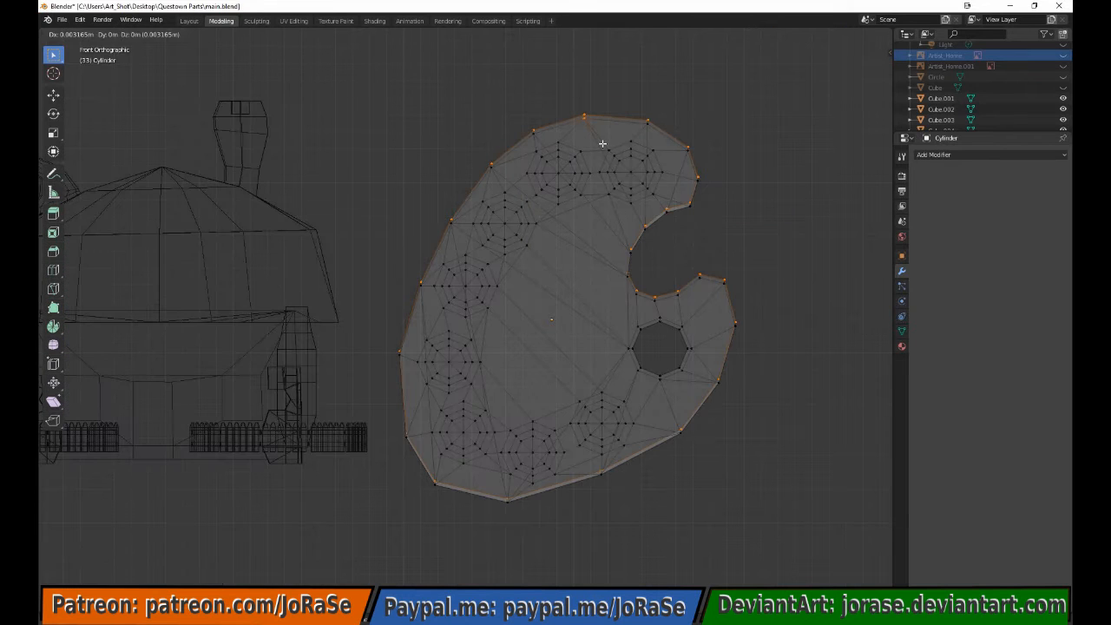
{"action": "left_click", "coordinate": [603, 144]}
{"action": "key", "text": "b"}
{"action": "key", "text": "g"}
{"action": "left_click", "coordinate": [613, 146]}
Offset the rim loops outward at the top-right and upper-left corners, ending with a 0.019 m X, -0.00317 m Z move
{"action": "key", "text": "b"}
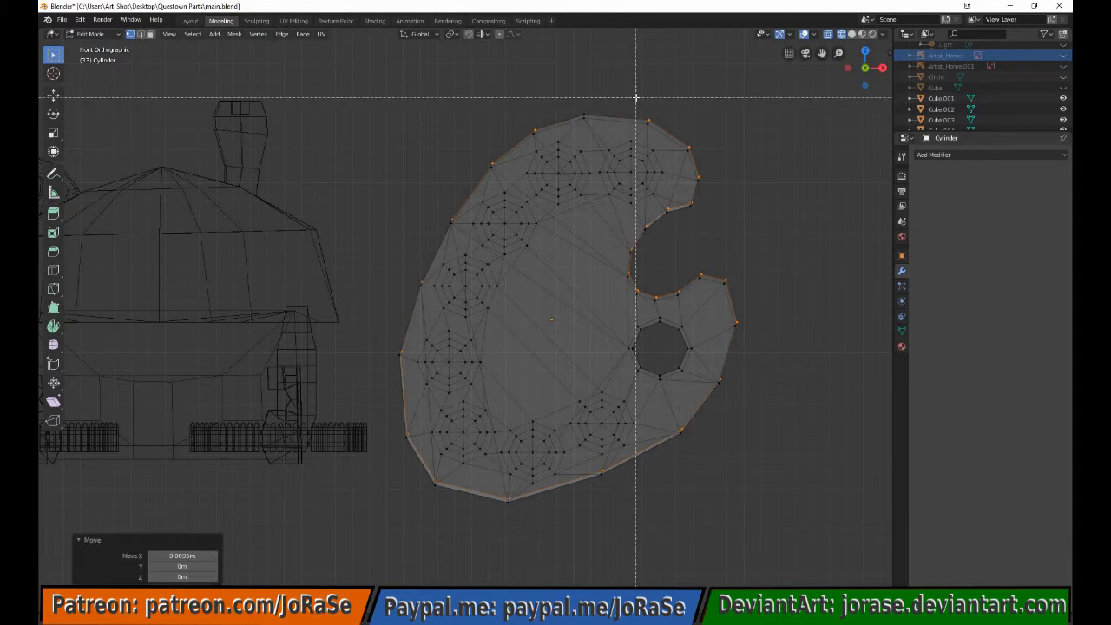
{"action": "middle_click_drag", "start_coordinate": [637, 98], "coordinate": [672, 139]}
{"action": "key", "text": "g"}
{"action": "left_click", "coordinate": [672, 139]}
{"action": "key", "text": "b"}
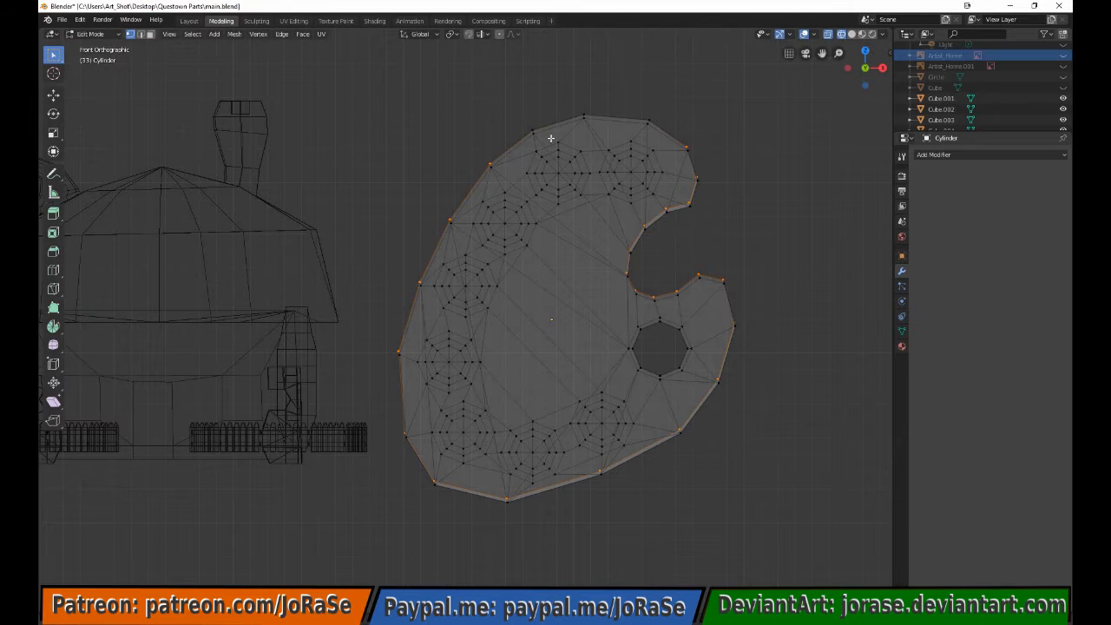
{"action": "key", "text": "g"}
{"action": "left_click", "coordinate": [555, 139]}
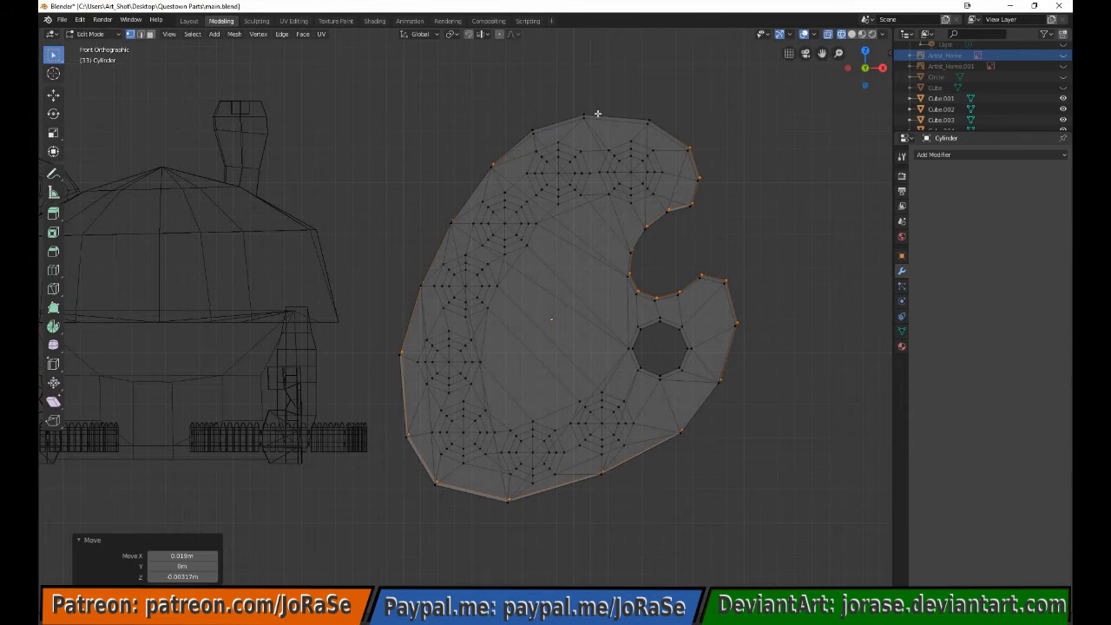
Offset the rim vertices outward on the right side of the upper lobe, deselecting placed ones before moving the rest
{"action": "key", "text": "b"}
{"action": "middle_click_drag", "start_coordinate": [671, 128], "coordinate": [727, 201]}
{"action": "key", "text": "g"}
{"action": "left_click", "coordinate": [711, 170]}
{"action": "key", "text": "b"}
{"action": "key", "text": "g"}
{"action": "left_click", "coordinate": [725, 206]}
Offset the rim vertices outward along the underside of the upper lobe and the notch's upper edge
{"action": "key", "text": "b"}
{"action": "middle_click_drag", "start_coordinate": [640, 198], "coordinate": [715, 230]}
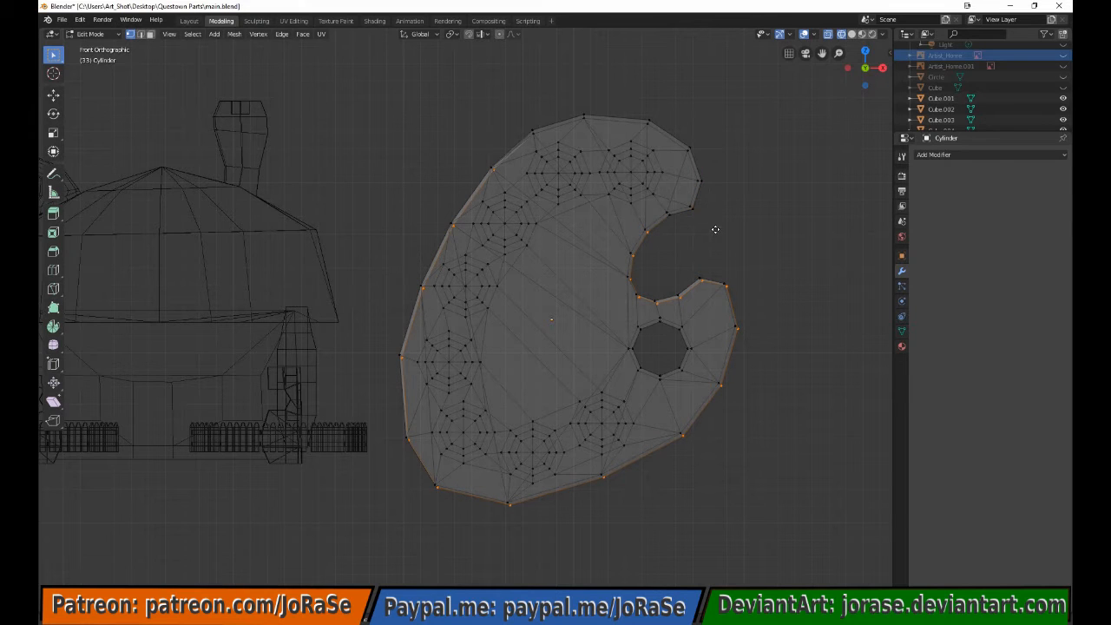
{"action": "key", "text": "g"}
{"action": "left_click", "coordinate": [679, 235]}
{"action": "key", "text": "b"}
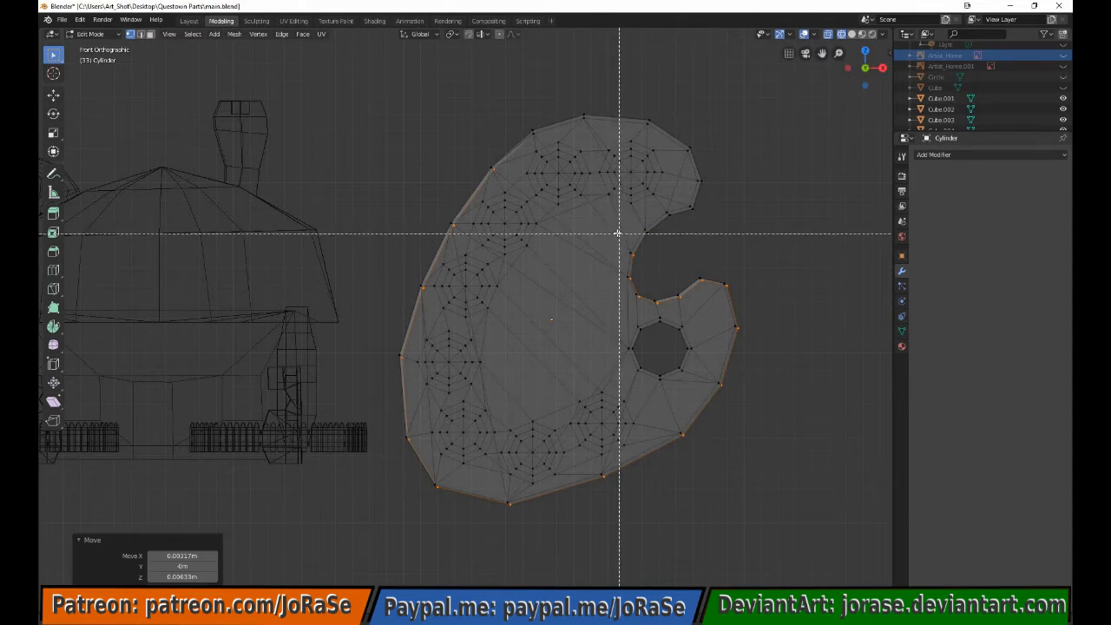
{"action": "middle_click_drag", "start_coordinate": [618, 236], "coordinate": [678, 264]}
{"action": "key", "text": "g"}
{"action": "left_click", "coordinate": [678, 260]}
Offset the rim vertices outward around the bottom of the notch and the top of the lower lobe
{"action": "key", "text": "b"}
{"action": "middle_click_drag", "start_coordinate": [603, 265], "coordinate": [670, 318]}
{"action": "key", "text": "g"}
{"action": "left_click", "coordinate": [748, 247]}
{"action": "key", "text": "b"}
{"action": "key", "text": "g"}
{"action": "left_click", "coordinate": [641, 316]}
{"action": "key", "text": "b"}
{"action": "key", "text": "g"}
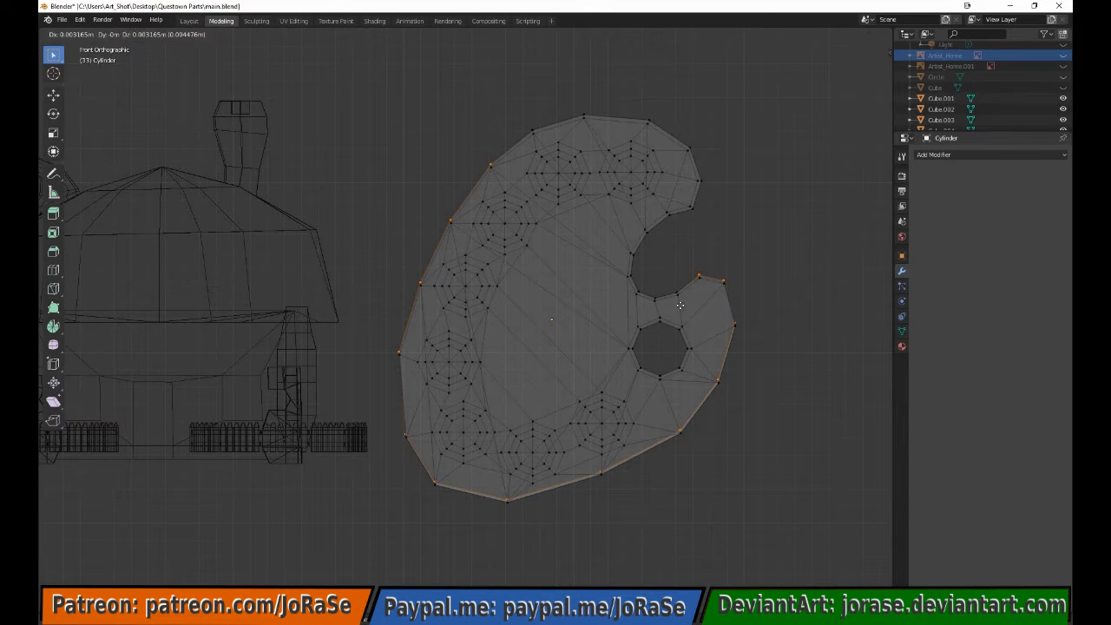
{"action": "left_click", "coordinate": [705, 303]}
Offset the rim vertices outward along the right side of the lower lobe
{"action": "key", "text": "g"}
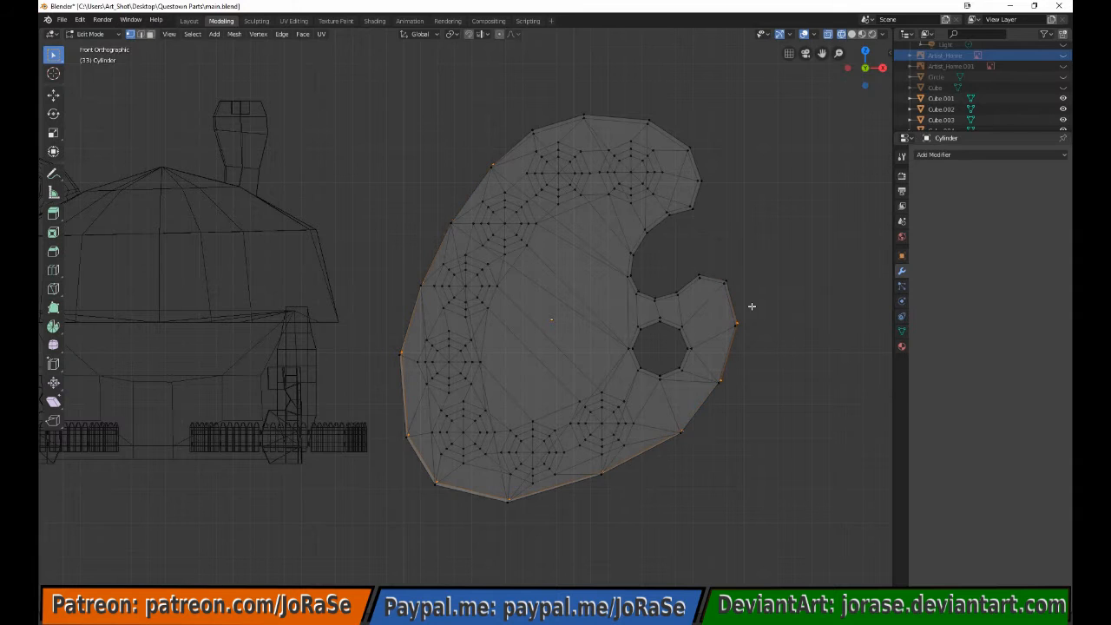
{"action": "key", "text": "z"}
{"action": "left_click", "coordinate": [739, 322]}
{"action": "key", "text": "g"}
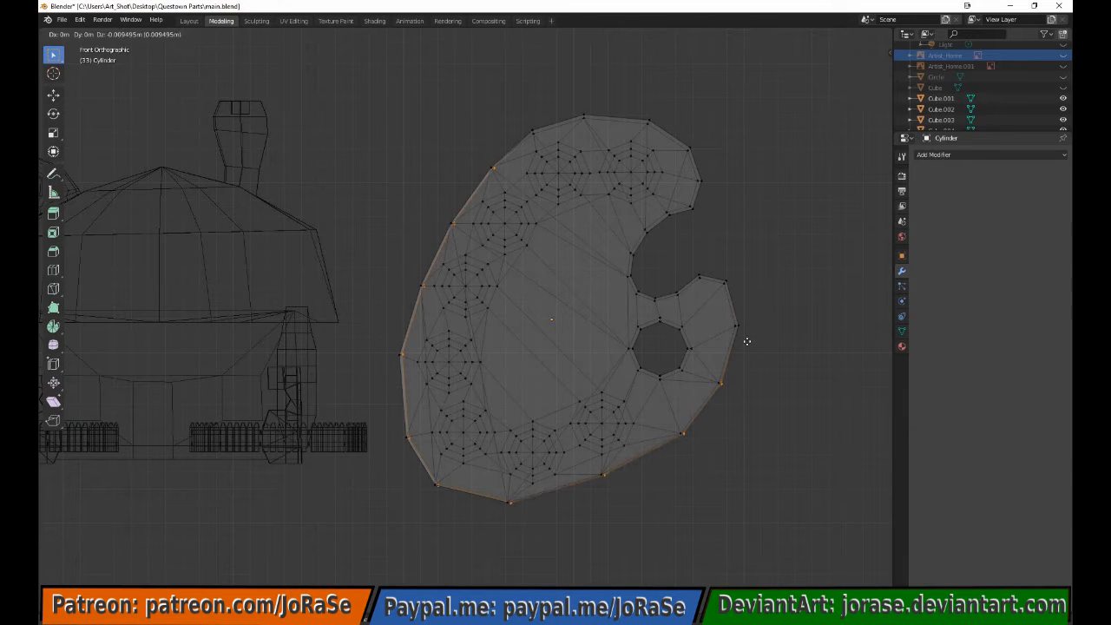
Nudge the palette's outline vertices outward along its lower-right and bottom edge, narrowing the vertex selection after each small move
{"action": "left_click", "coordinate": [744, 342]}
{"action": "key", "text": "g"}
{"action": "left_click", "coordinate": [731, 396]}
{"action": "key", "text": "b"}
{"action": "middle_click_drag", "start_coordinate": [670, 415], "coordinate": [704, 464]}
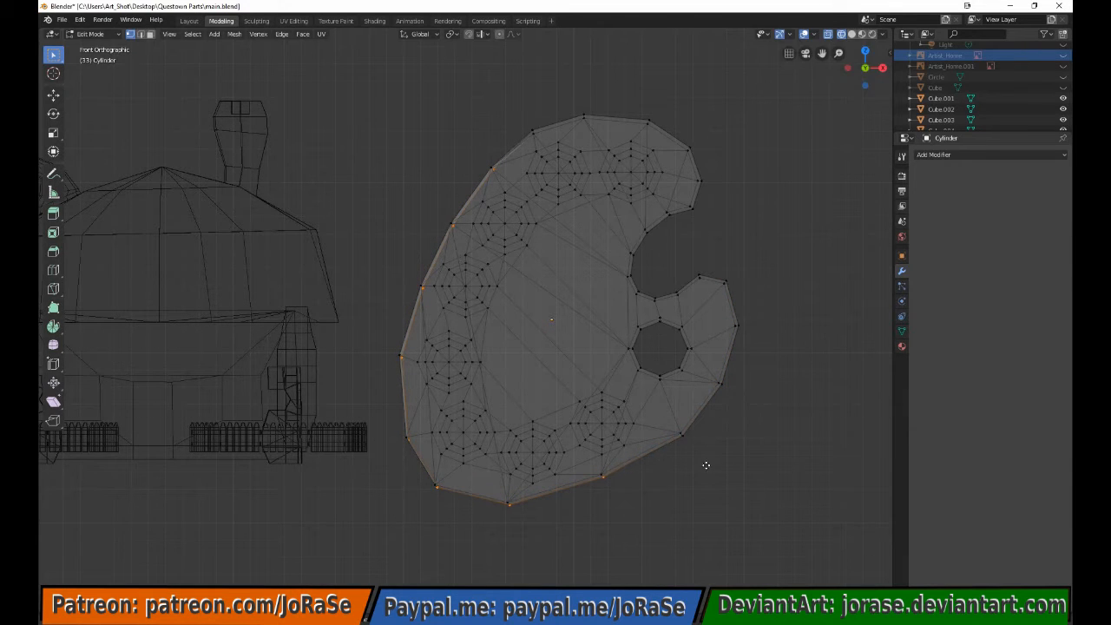
{"action": "key", "text": "g"}
{"action": "left_click", "coordinate": [704, 466]}
{"action": "key", "text": "b"}
{"action": "middle_click_drag", "start_coordinate": [599, 449], "coordinate": [620, 501]}
{"action": "key", "text": "g"}
{"action": "left_click", "coordinate": [617, 500]}
{"action": "key", "text": "b"}
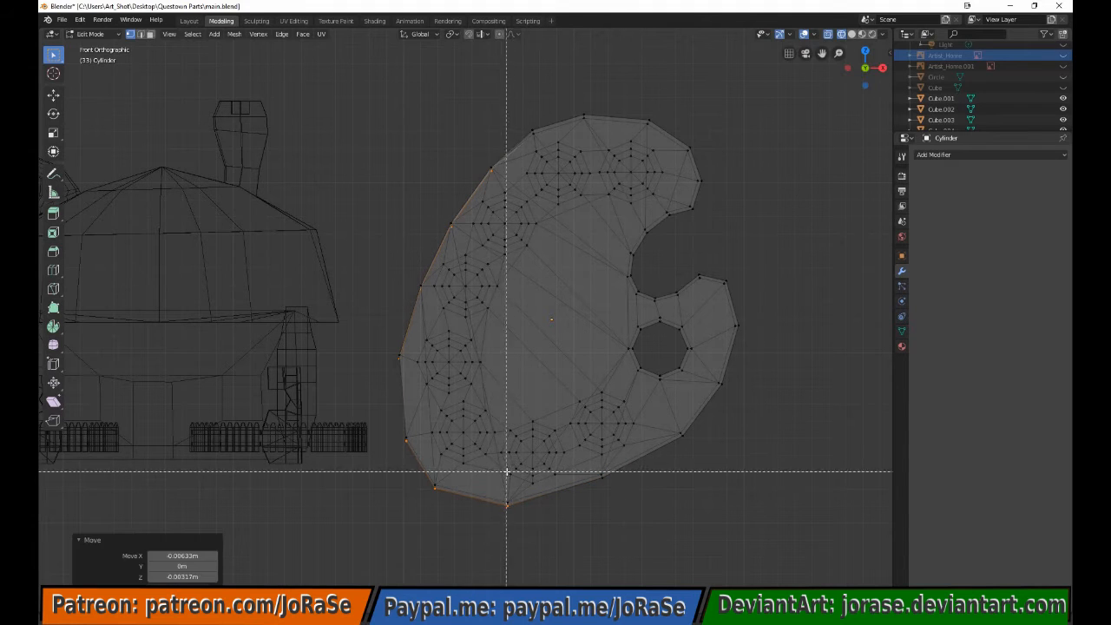
{"action": "middle_click_drag", "start_coordinate": [503, 472], "coordinate": [548, 533]}
{"action": "key", "text": "g"}
{"action": "left_click", "coordinate": [547, 533]}
Nudge the vertices along the palette's left and upper-left outline outward, then return to Object Mode
{"action": "key", "text": "g"}
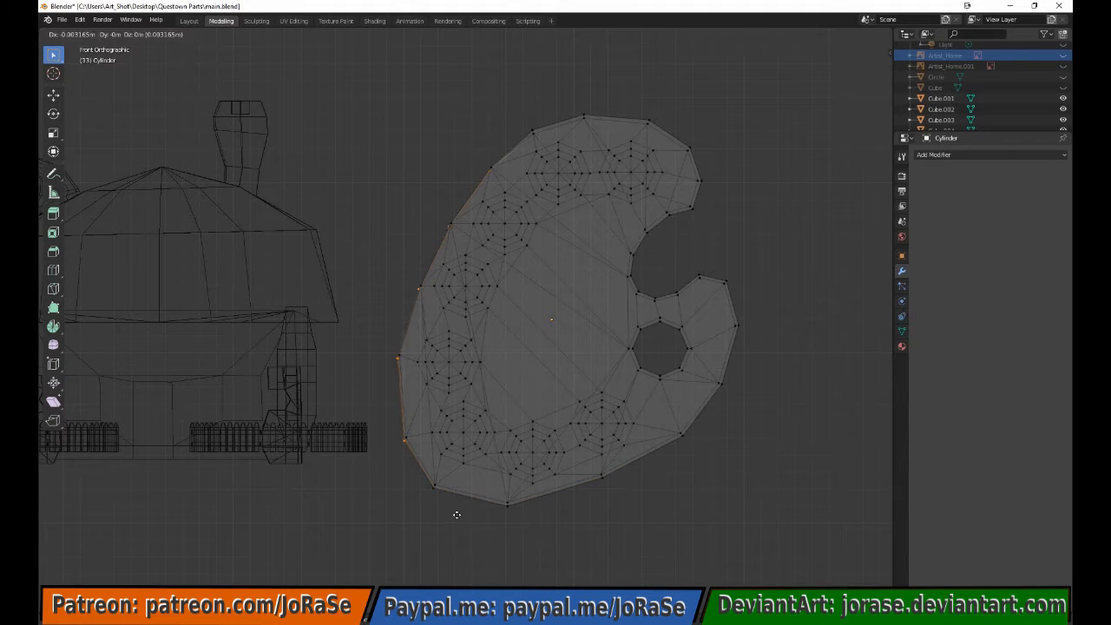
{"action": "left_click", "coordinate": [455, 513]}
{"action": "key", "text": "b"}
{"action": "middle_click_drag", "start_coordinate": [390, 409], "coordinate": [415, 460]}
{"action": "key", "text": "g"}
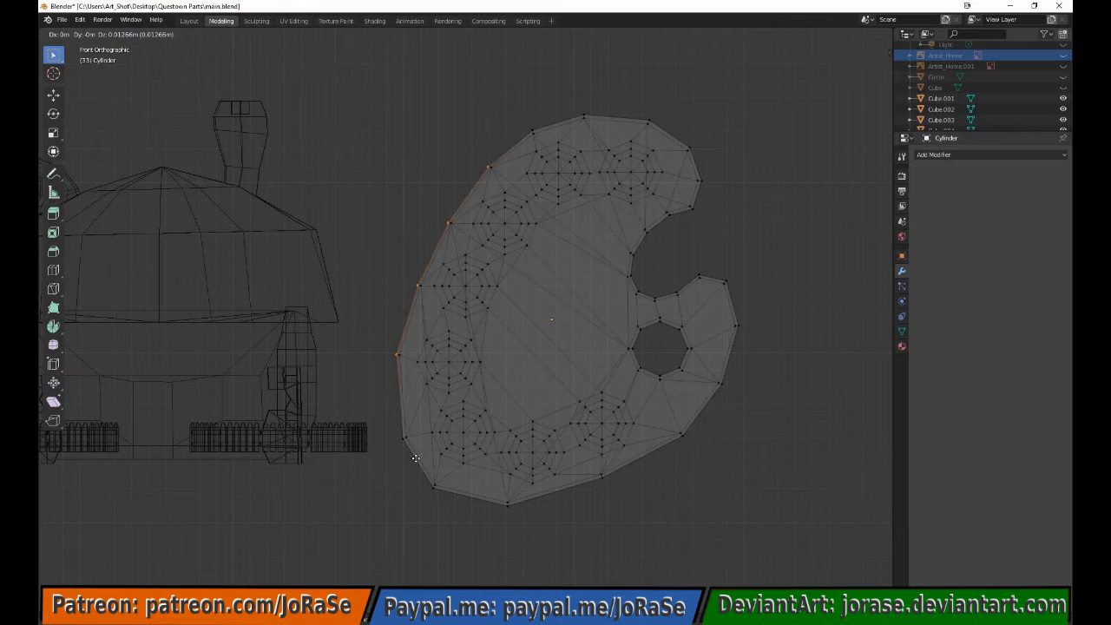
{"action": "left_click", "coordinate": [416, 459]}
{"action": "key", "text": "b"}
{"action": "middle_click_drag", "start_coordinate": [380, 349], "coordinate": [404, 390]}
{"action": "key", "text": "g"}
{"action": "left_click", "coordinate": [405, 390]}
{"action": "key", "text": "b"}
{"action": "middle_click_drag", "start_coordinate": [401, 263], "coordinate": [512, 341]}
{"action": "key", "text": "g"}
{"action": "left_click", "coordinate": [430, 304]}
{"action": "key", "text": "Tab"}
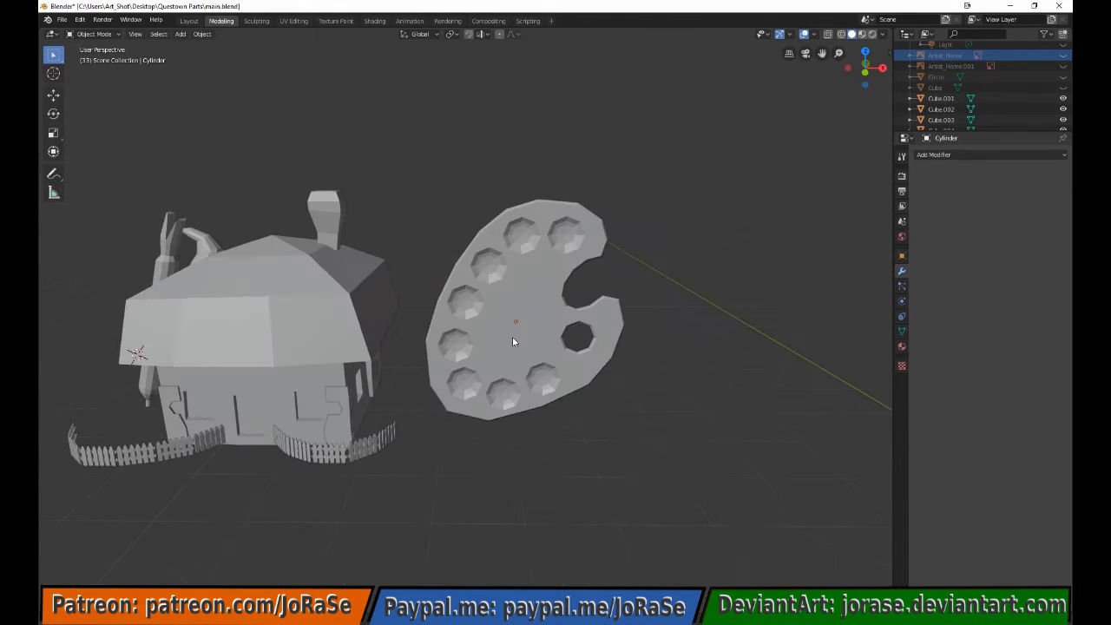
Rotate the palette in front view by 90° and 180°, then tilt it about 10° so its notch faces up
{"action": "key", "text": "KP_1"}
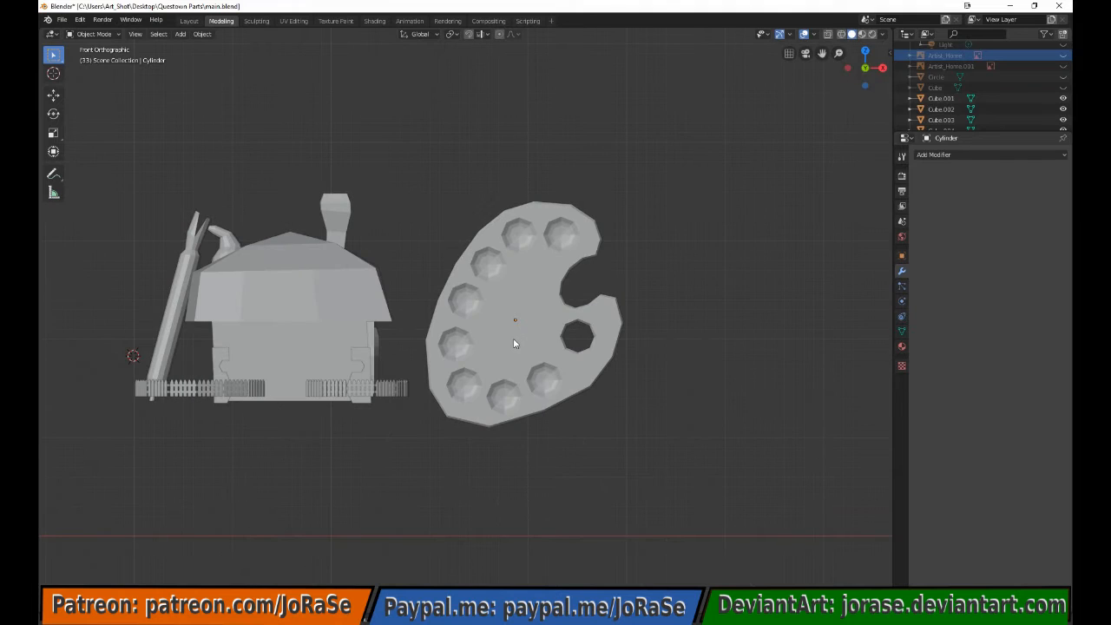
{"action": "type", "text": "rz180"}
{"action": "key", "text": "Return"}
{"action": "key", "text": "r"}
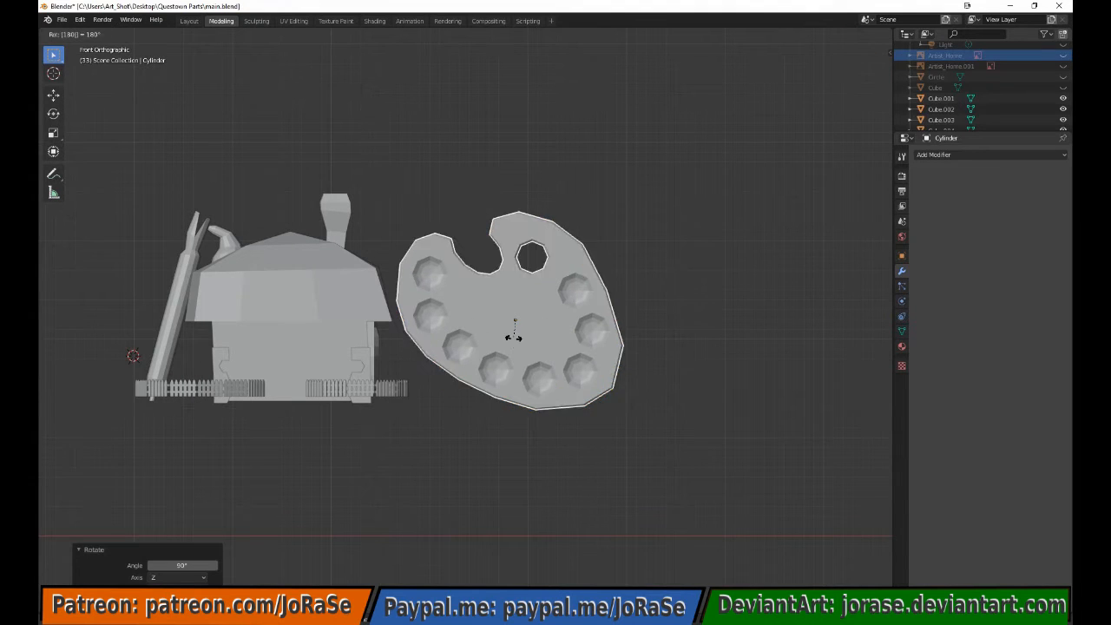
{"action": "left_click", "coordinate": [681, 417]}
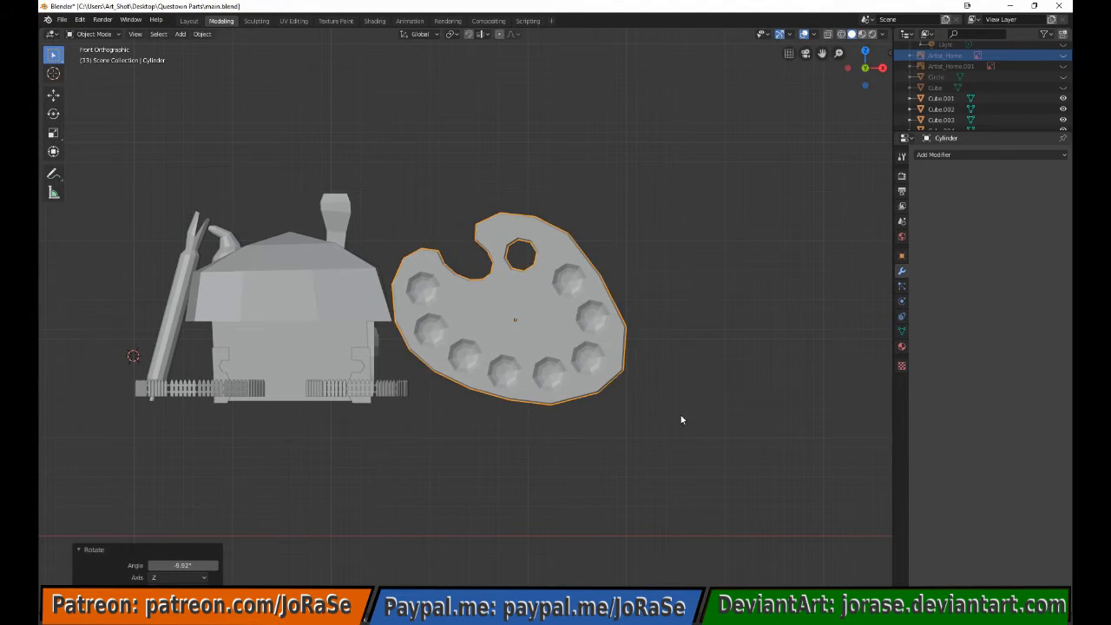
{"action": "left_click", "coordinate": [681, 417]}
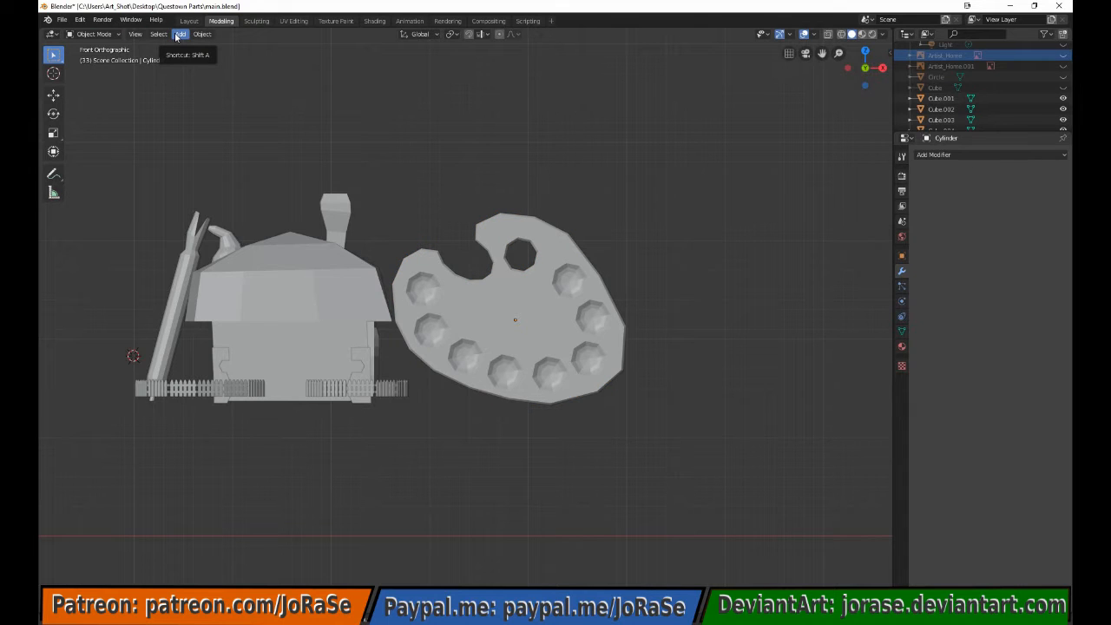
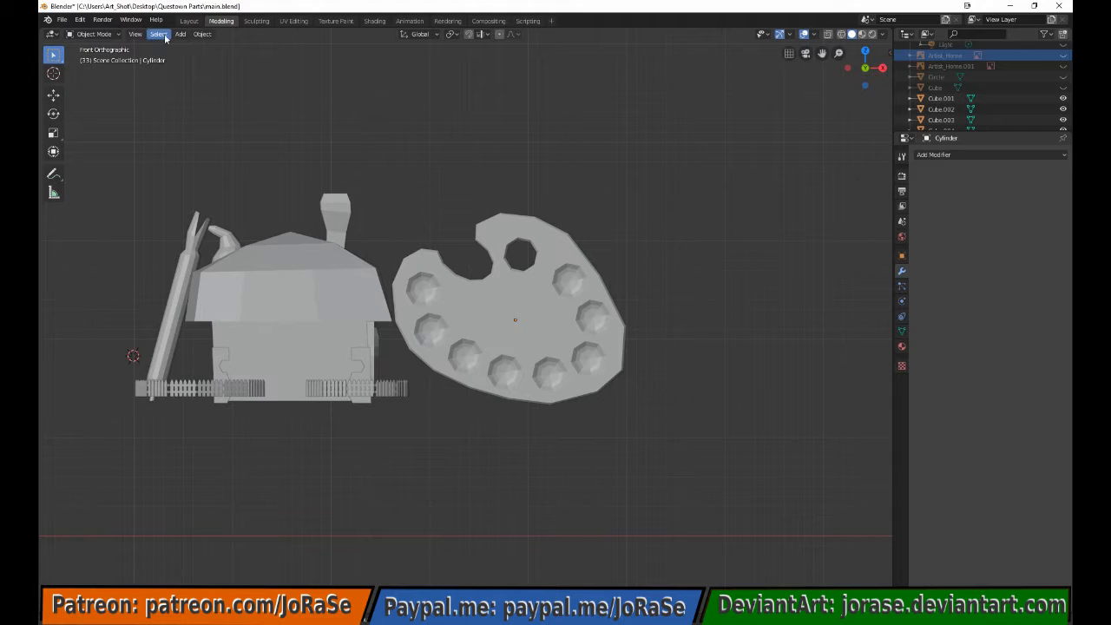
Add a torus with 12 major segments and 6 minor segments
{"action": "left_click", "coordinate": [180, 34]}
{"action": "mouse_move", "coordinate": [198, 46]}
{"action": "left_click", "coordinate": [288, 121]}
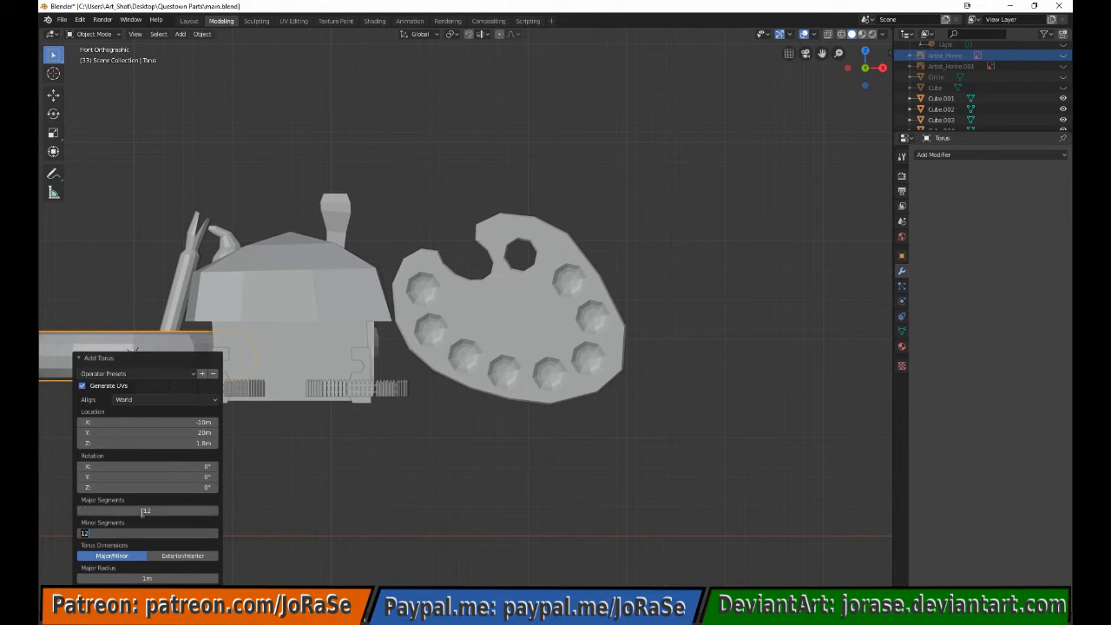
{"action": "type", "text": "6"}
{"action": "key", "text": "Return"}
Move the torus below the palette, rotate it 90° about X and scale it to about 0.63 along X
{"action": "key", "text": "g"}
{"action": "left_click", "coordinate": [686, 278]}
{"action": "type", "text": "rx9"}
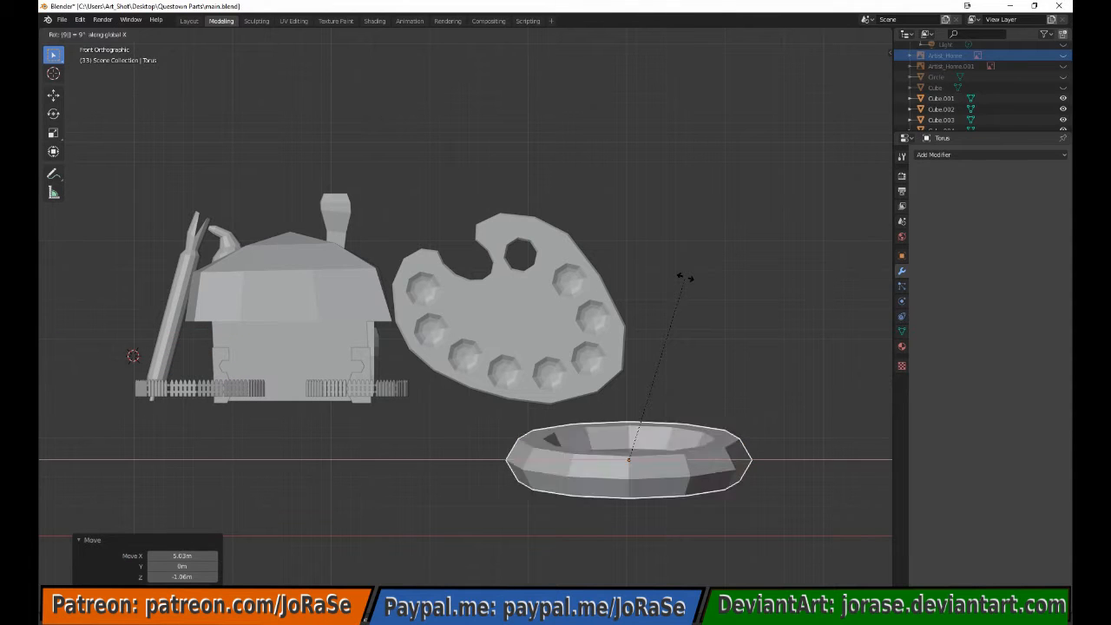
{"action": "type", "text": "0"}
{"action": "key", "text": "Return"}
{"action": "key", "text": "s"}
{"action": "key", "text": "x"}
{"action": "left_click", "coordinate": [659, 362]}
Scale the torus down to about 0.132 and place it as a ring on the palette's upper-right edge
{"action": "key", "text": "g"}
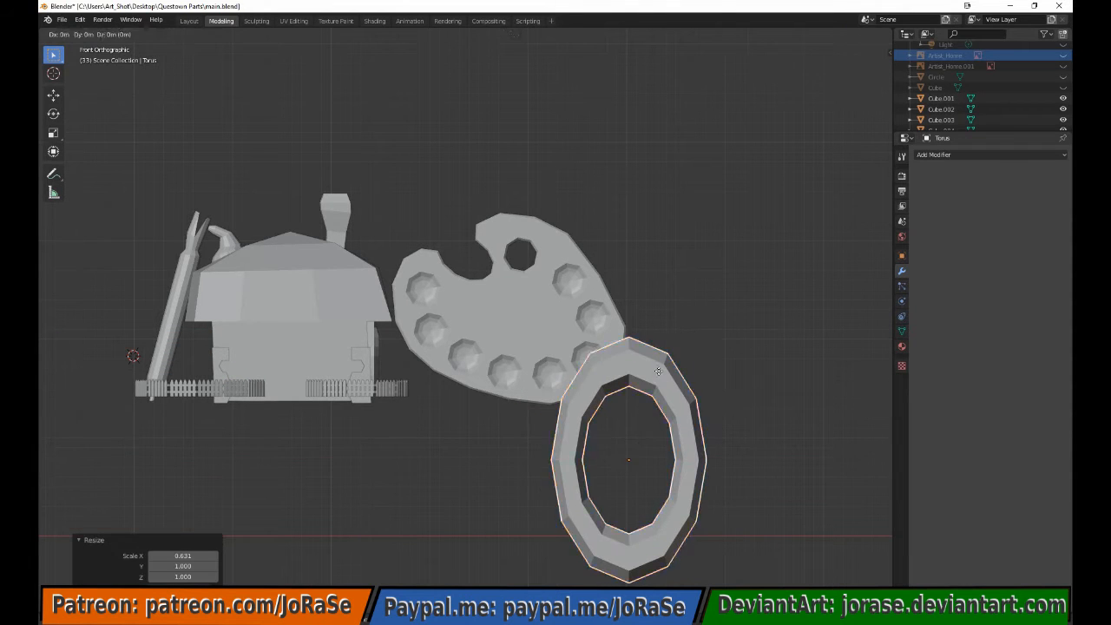
{"action": "left_click", "coordinate": [603, 130]}
{"action": "key", "text": "KP_3"}
{"action": "key", "text": "s"}
{"action": "left_click", "coordinate": [484, 203]}
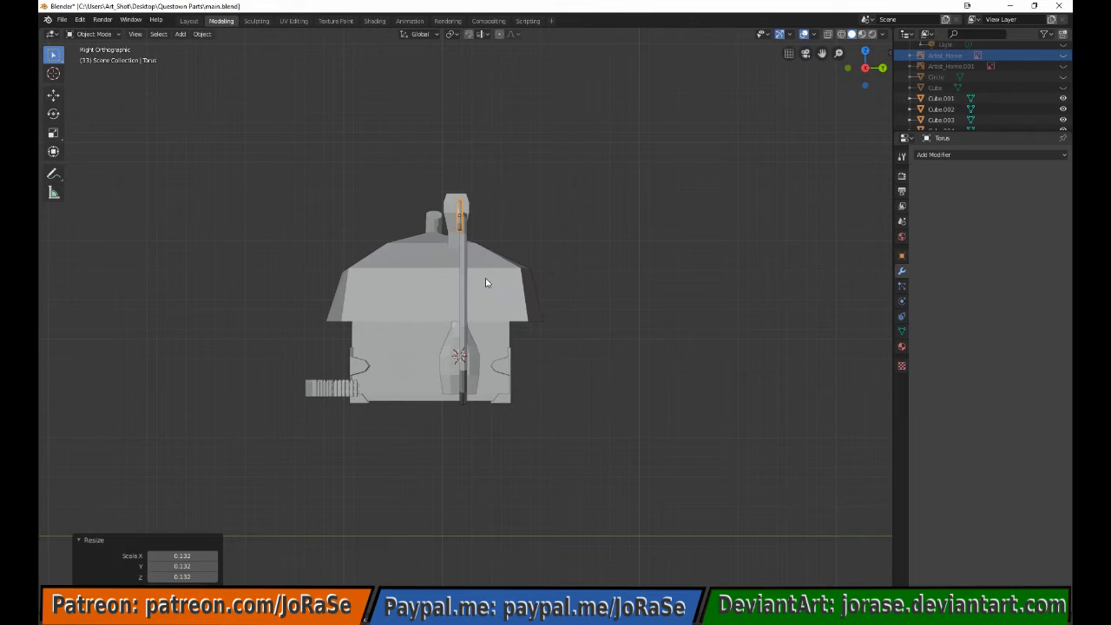
{"action": "key", "text": "KP_1"}
{"action": "key", "text": "g"}
{"action": "left_click", "coordinate": [590, 313]}
Scale the palette's thickness to about 1.32 along Y and shift it along Y to line up with the ring
{"action": "key", "text": "KP_3"}
{"action": "scroll", "coordinate": [659, 387], "scroll_direction": "up", "scroll_amount": 6}
{"action": "middle_click_drag", "start_coordinate": [572, 273], "coordinate": [620, 438], "text": "shift"}
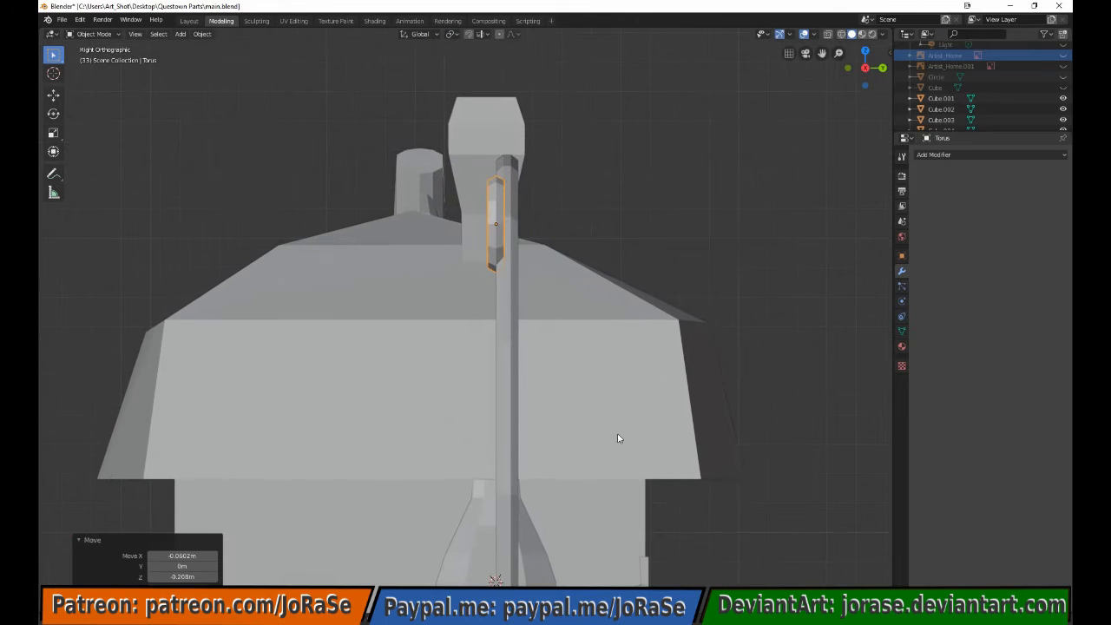
{"action": "left_click", "coordinate": [619, 438]}
{"action": "key", "text": "s"}
{"action": "key", "text": "y"}
{"action": "left_click", "coordinate": [655, 419]}
{"action": "key", "text": "g"}
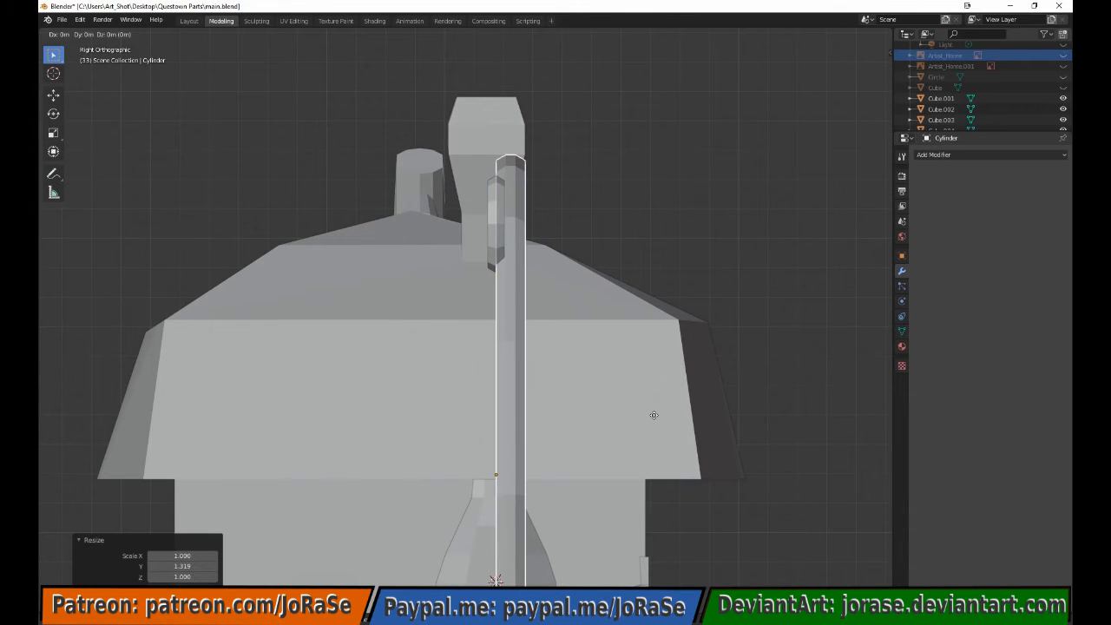
{"action": "key", "text": "y"}
{"action": "left_click", "coordinate": [637, 410]}
Duplicate the ring and place the copy on top of the palette's left lobe
{"action": "left_click", "coordinate": [499, 216]}
{"action": "key", "text": "KP_1"}
{"action": "key", "text": "shift+d"}
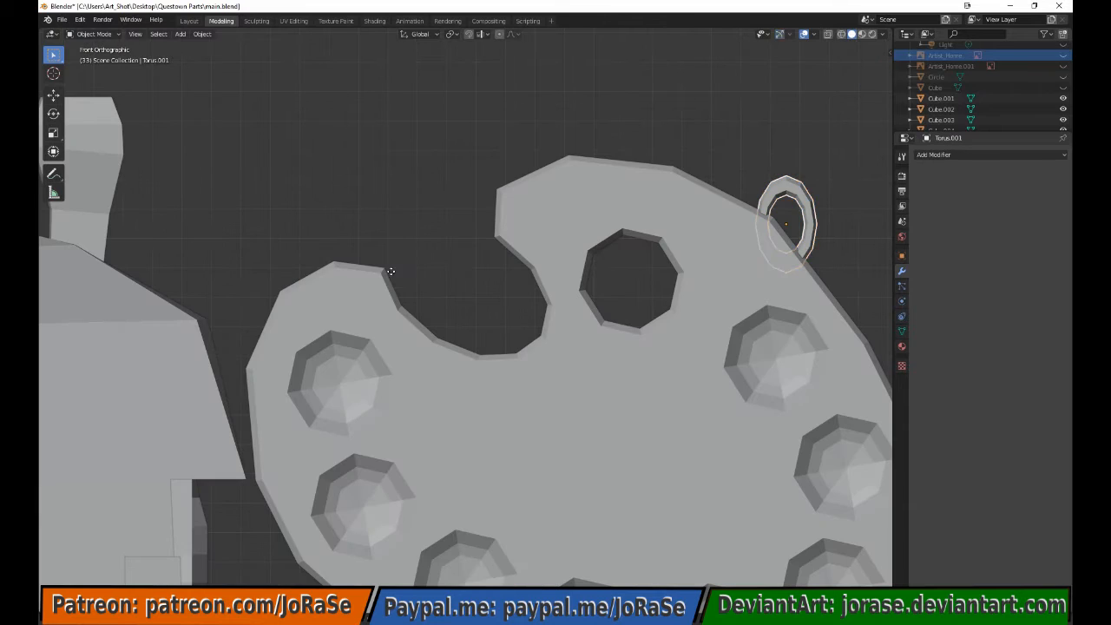
{"action": "left_click", "coordinate": [792, 306]}
Duplicate the left ring above itself, rotate the copy 90° about Z and adjust its height to interlock as a chain link
{"action": "key", "text": "shift+d"}
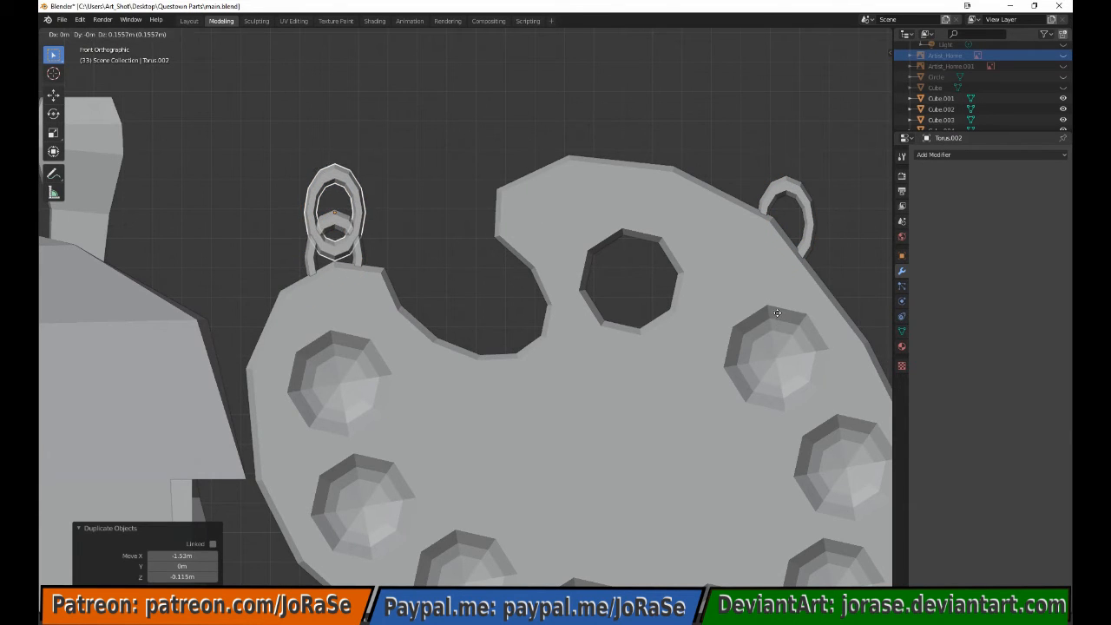
{"action": "left_click", "coordinate": [777, 314]}
{"action": "key", "text": "r"}
{"action": "key", "text": "z"}
{"action": "key", "text": "9"}
{"action": "key", "text": "0"}
{"action": "key", "text": "Return"}
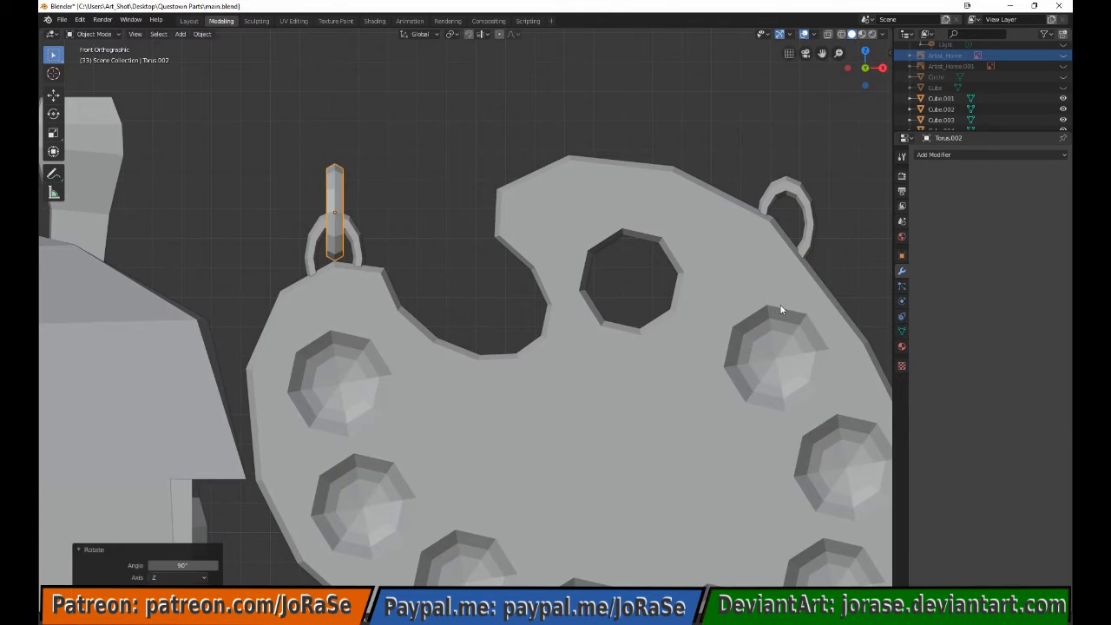
{"action": "key", "text": "shift+z"}
{"action": "key", "text": "shift+z"}
{"action": "middle_click_drag", "start_coordinate": [461, 275], "coordinate": [401, 254]}
{"action": "key", "text": "g"}
{"action": "key", "text": "z"}
{"action": "left_click", "coordinate": [544, 272]}
{"action": "left_click", "coordinate": [543, 271]}
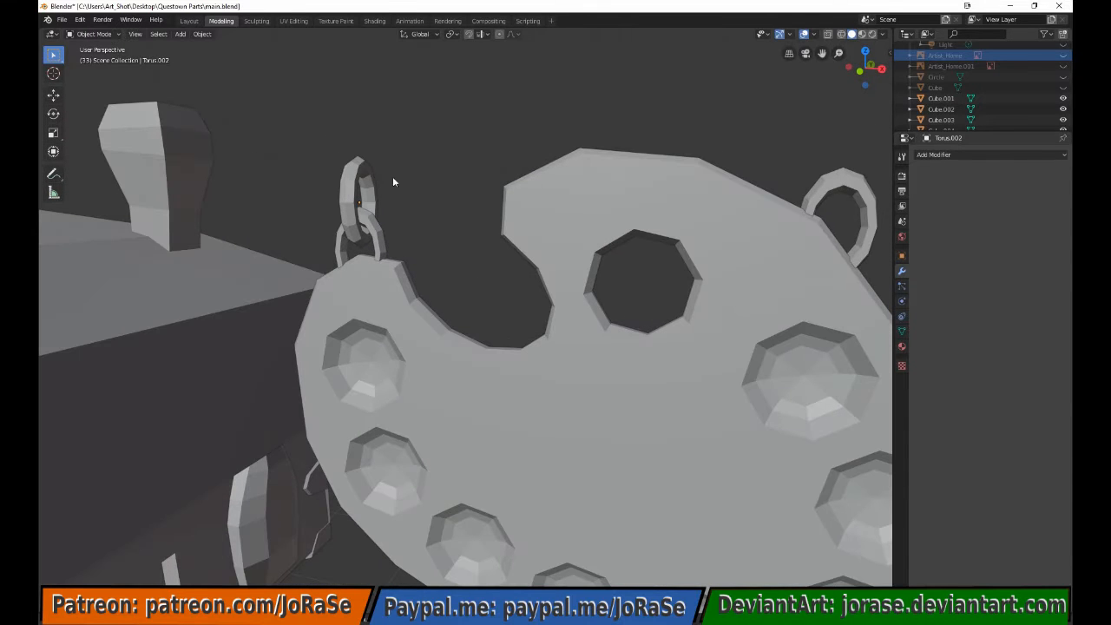
Duplicate the ring on the palette's right side, rotate the copy 90° about Z and raise it along Z to interlock
{"action": "key", "text": "shift+d"}
{"action": "left_click", "coordinate": [758, 153]}
{"action": "key", "text": "r"}
{"action": "key", "text": "z"}
{"action": "key", "text": "Escape"}
{"action": "key", "text": "r"}
{"action": "key", "text": "z"}
{"action": "key", "text": "9"}
{"action": "key", "text": "0"}
{"action": "key", "text": "Return"}
{"action": "key", "text": "g"}
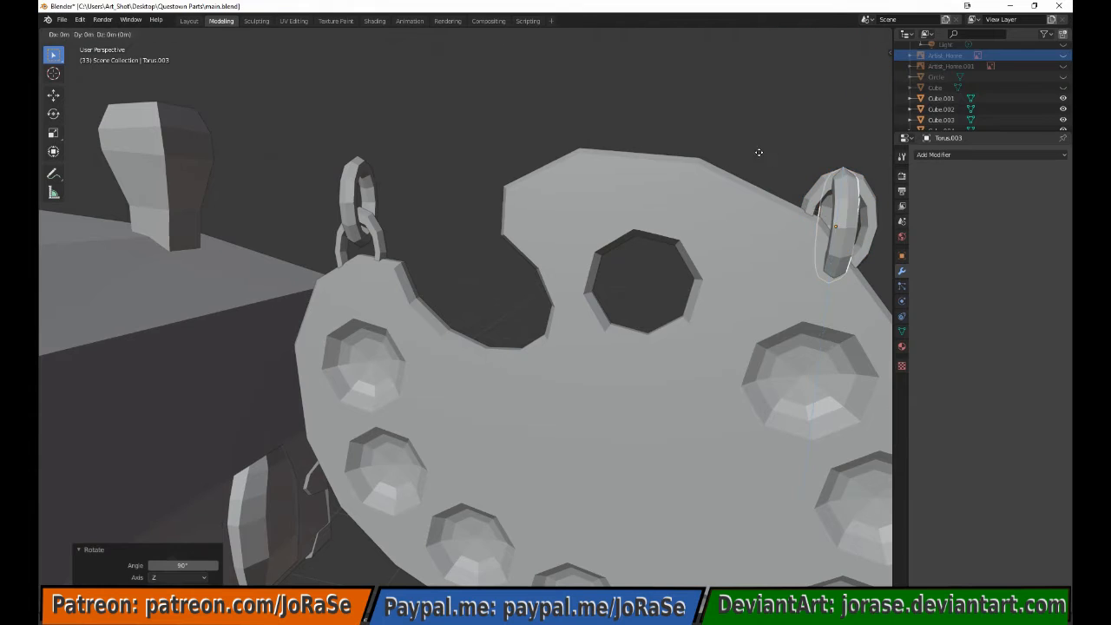
{"action": "key", "text": "z"}
{"action": "left_click", "coordinate": [763, 122]}
{"action": "middle_click_drag", "start_coordinate": [762, 122], "coordinate": [691, 105]}
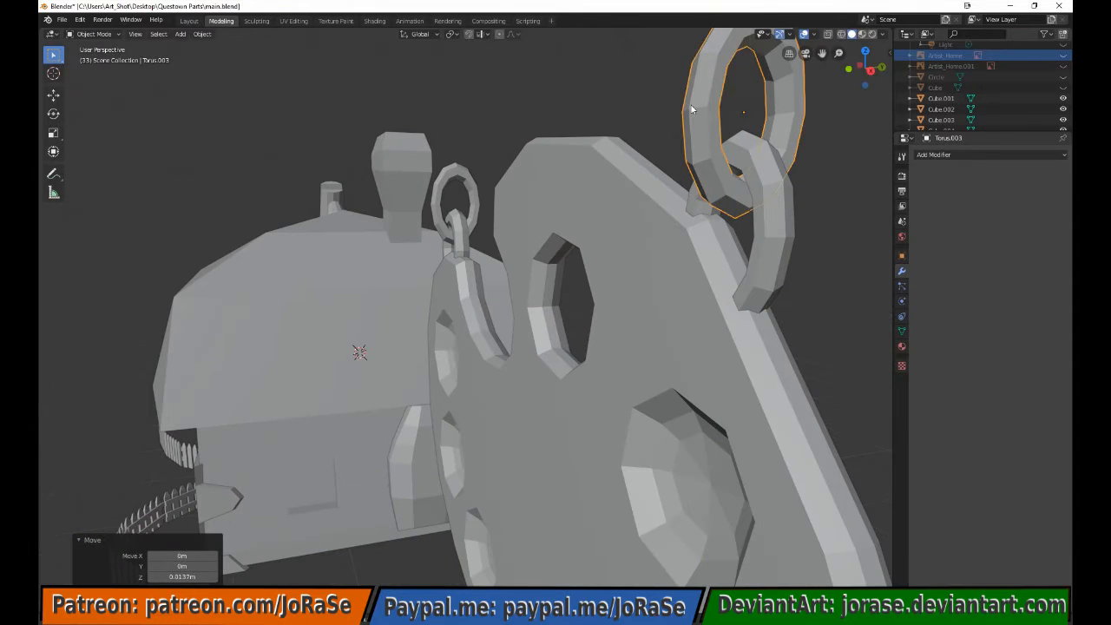
{"action": "left_click", "coordinate": [466, 178]}
{"action": "key", "text": "KP_1"}
{"action": "key", "text": "shift+d"}
{"action": "left_click", "coordinate": [476, 226]}
{"action": "key", "text": "g"}
{"action": "key", "text": "z"}
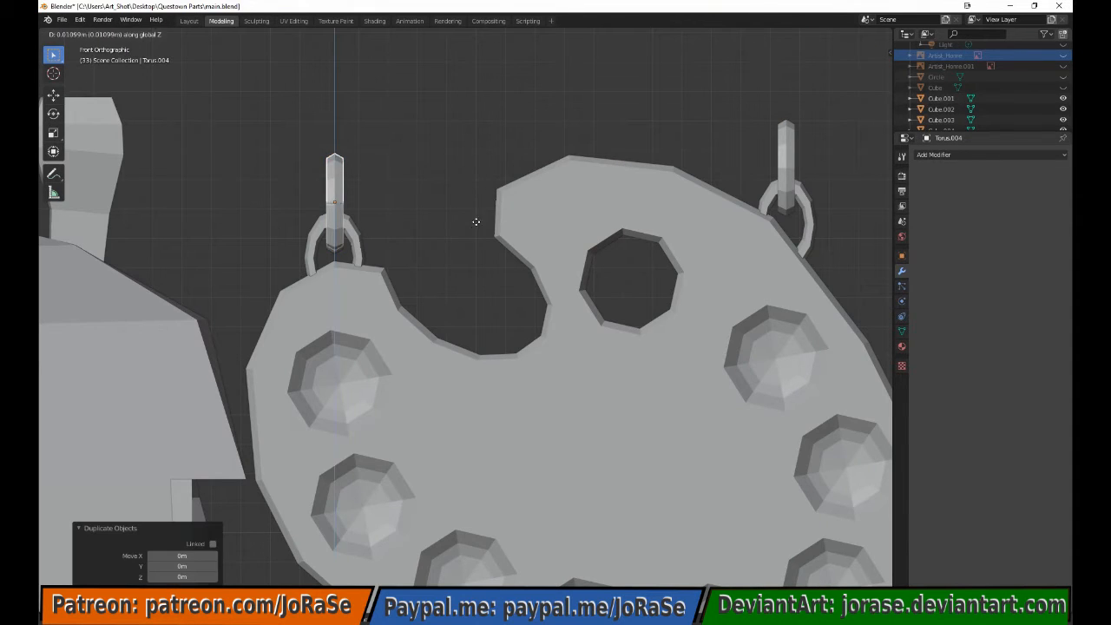
{"action": "left_click", "coordinate": [498, 166]}
{"action": "key", "text": "Delete"}
Duplicate the left chain's lowest ring and place the copy above the second link as the third link
{"action": "left_click", "coordinate": [357, 238]}
{"action": "key", "text": "shift+d"}
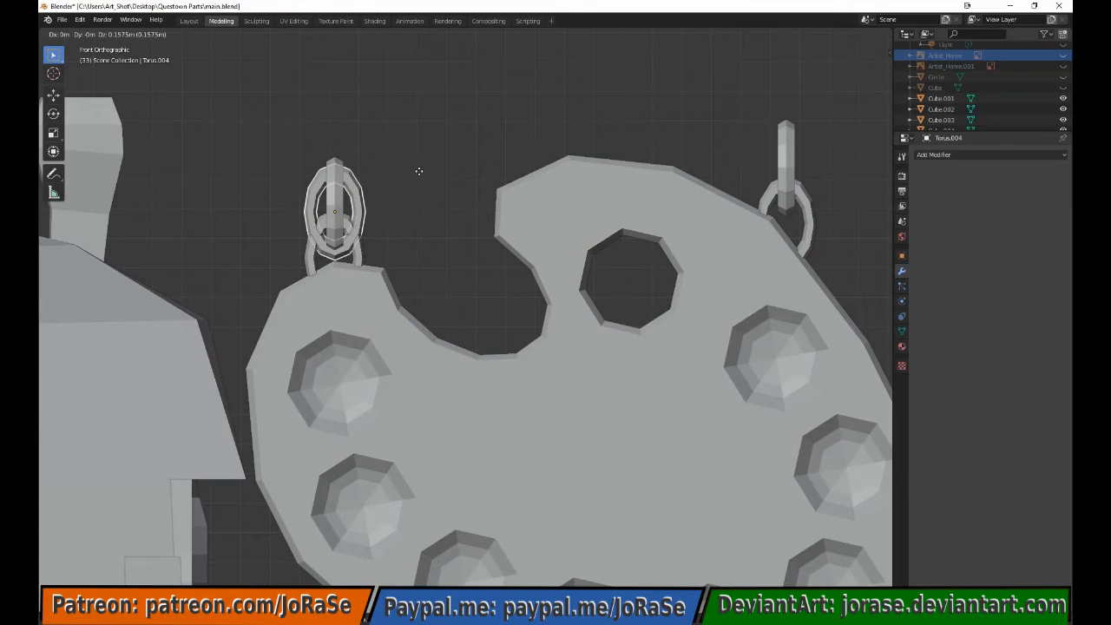
{"action": "left_click", "coordinate": [418, 122]}
{"action": "middle_click_drag", "start_coordinate": [483, 141], "coordinate": [433, 153]}
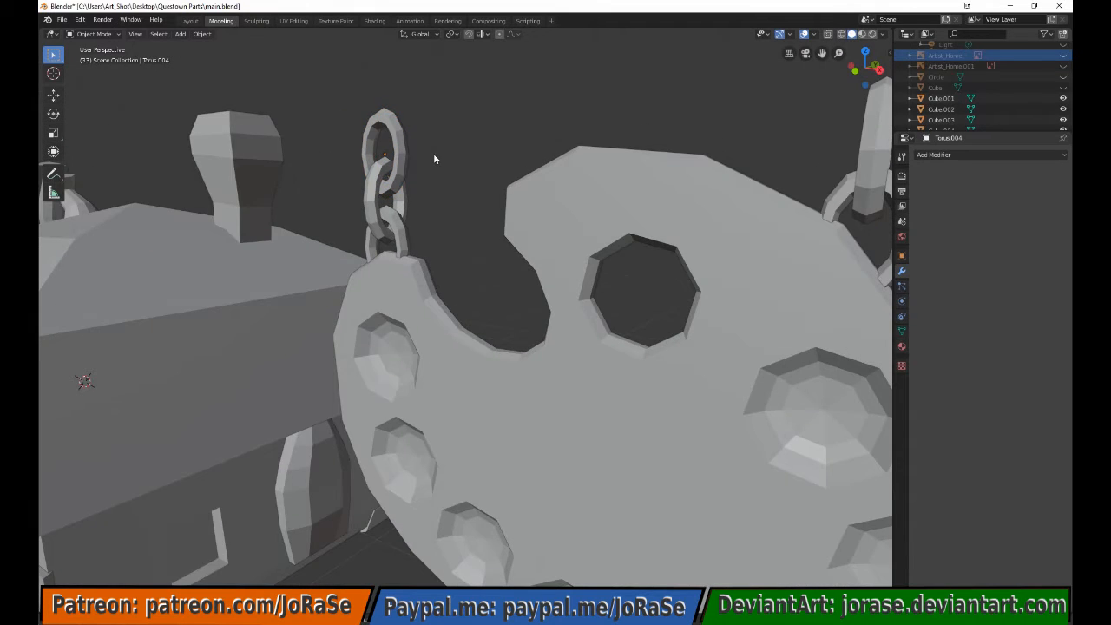
{"action": "key", "text": "KP_3"}
{"action": "key", "text": "KP_1"}
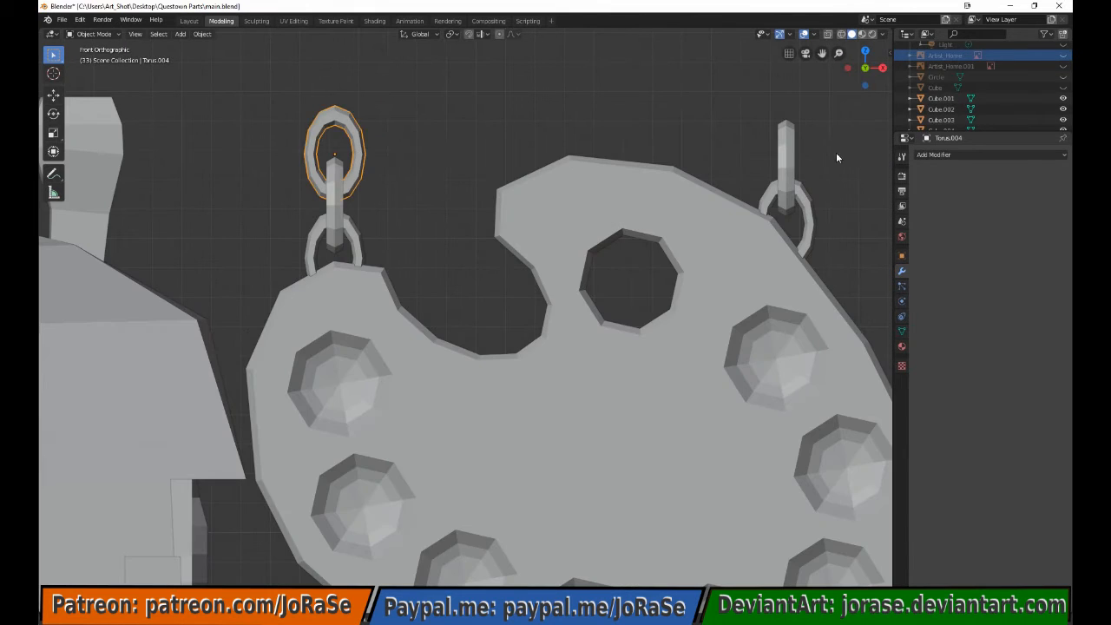
Duplicate the left chain's sideways link and the right chain's bottom ring upward along Z to extend both chains
{"action": "left_click", "coordinate": [813, 230], "text": "shift"}
{"action": "key", "text": "shift+d"}
{"action": "key", "text": "z"}
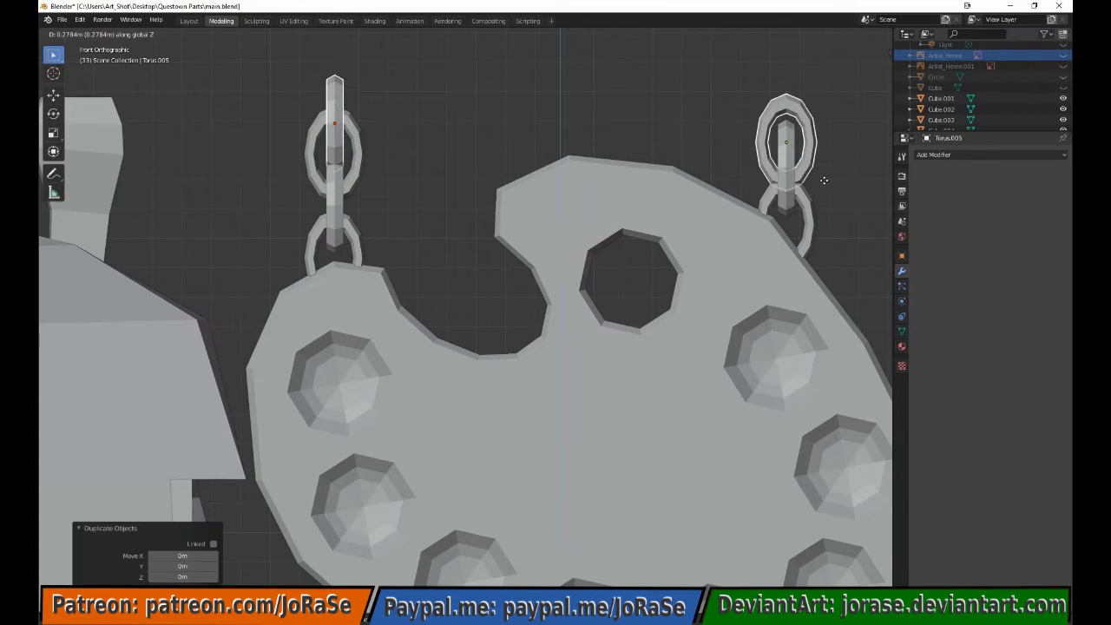
{"action": "left_click", "coordinate": [826, 159]}
{"action": "left_click", "coordinate": [826, 158]}
{"action": "middle_click_drag", "start_coordinate": [826, 159], "coordinate": [766, 236]}
Select the palette together with all links of both chains and scale them down to a small hanging sign
{"action": "left_click", "coordinate": [643, 291]}
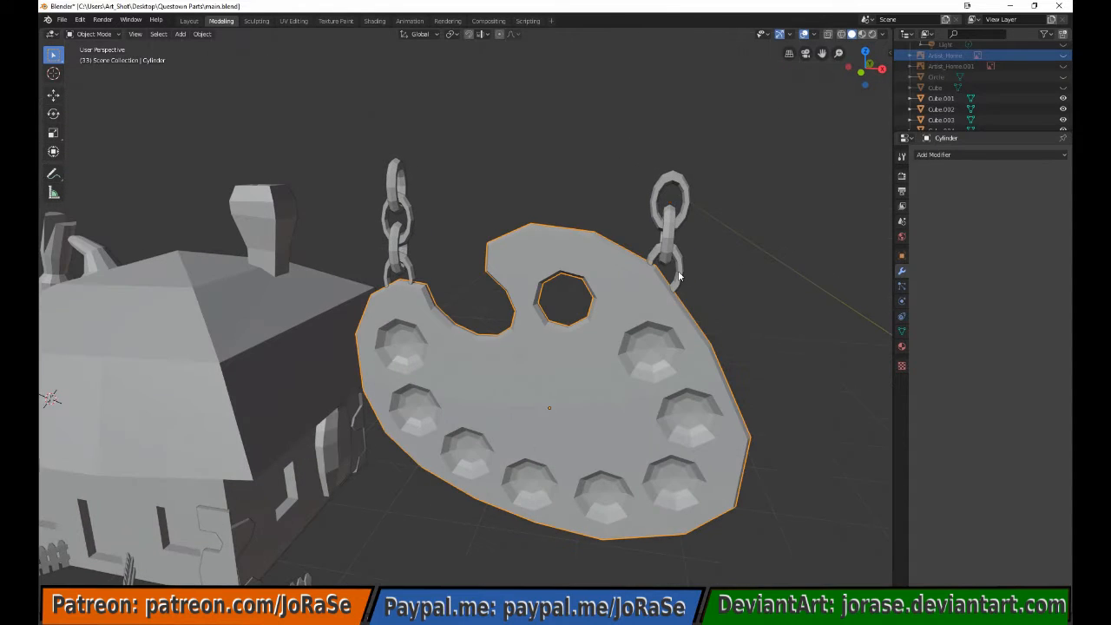
{"action": "left_click", "coordinate": [668, 229], "text": "shift"}
{"action": "left_click", "coordinate": [674, 177], "text": "shift"}
{"action": "left_click", "coordinate": [398, 217], "text": "shift"}
{"action": "left_click", "coordinate": [398, 247], "text": "shift"}
{"action": "left_click", "coordinate": [525, 252], "text": "shift"}
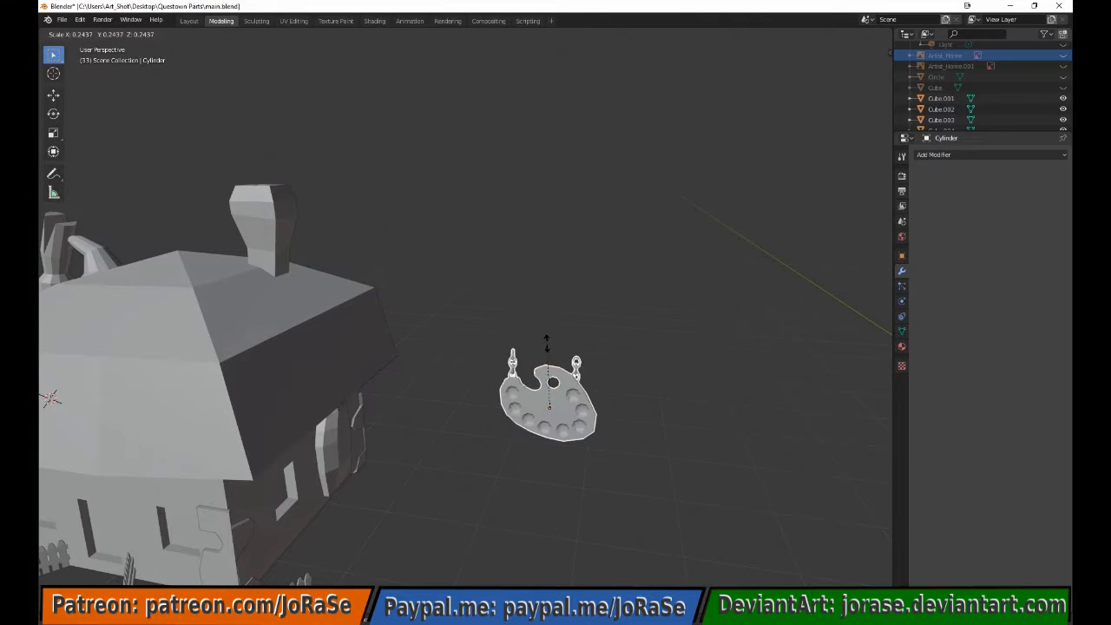
{"action": "left_click", "coordinate": [553, 366]}
Move the palette sign in front wireframe view to the house's centre above the door, and raise its chains to the roof edge
{"action": "key", "text": "KP_3"}
{"action": "key", "text": "KP_1"}
{"action": "key", "text": "z"}
{"action": "left_click", "coordinate": [479, 360]}
{"action": "key", "text": "g"}
{"action": "left_click", "coordinate": [150, 406]}
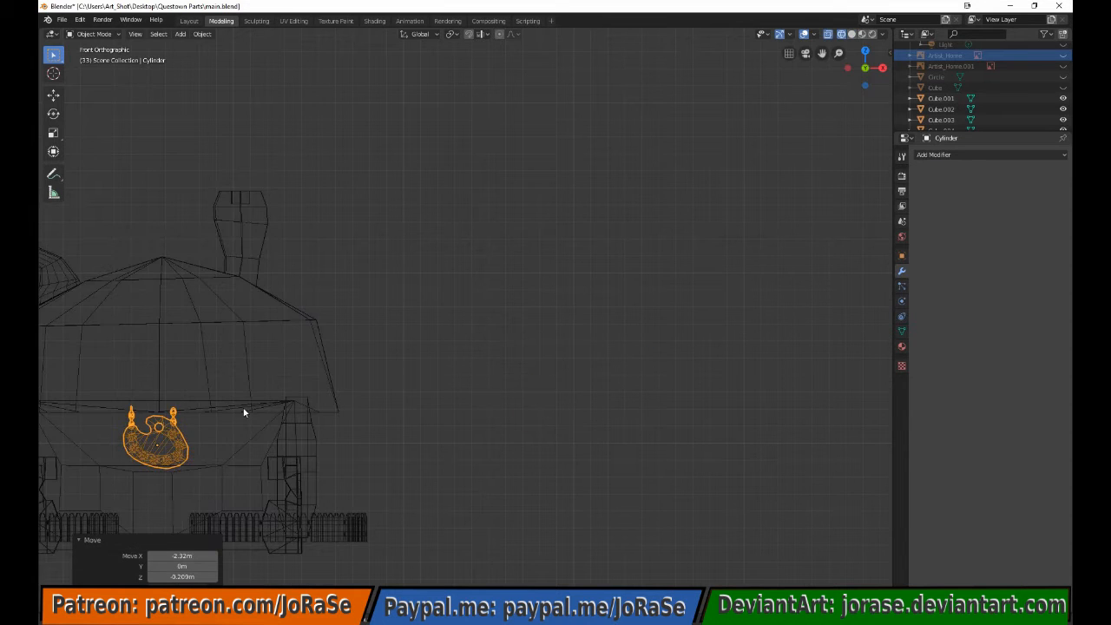
{"action": "key", "text": "KP_Decimal"}
{"action": "key", "text": "g"}
{"action": "key", "text": "z"}
{"action": "left_click", "coordinate": [474, 281]}
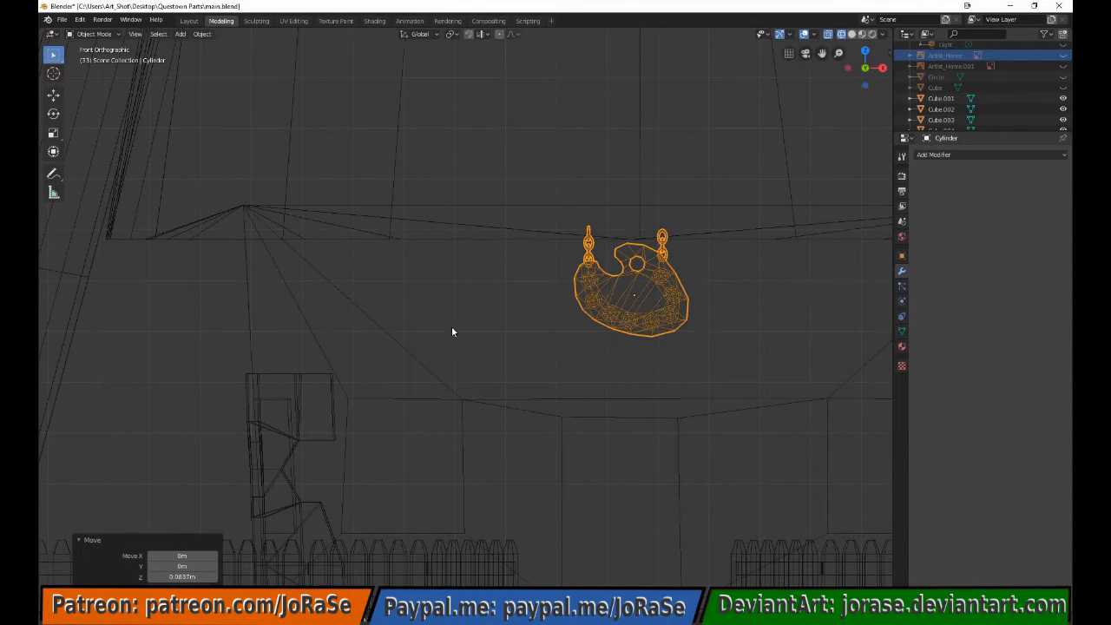
Move the palette sign along Y to hang before the front wall beneath the roof overhang, and save the file
{"action": "key", "text": "z"}
{"action": "left_click", "coordinate": [488, 330]}
{"action": "middle_click_drag", "start_coordinate": [488, 330], "coordinate": [531, 343]}
{"action": "scroll", "coordinate": [528, 342], "scroll_direction": "down", "scroll_amount": 5}
{"action": "key", "text": "g"}
{"action": "key", "text": "y"}
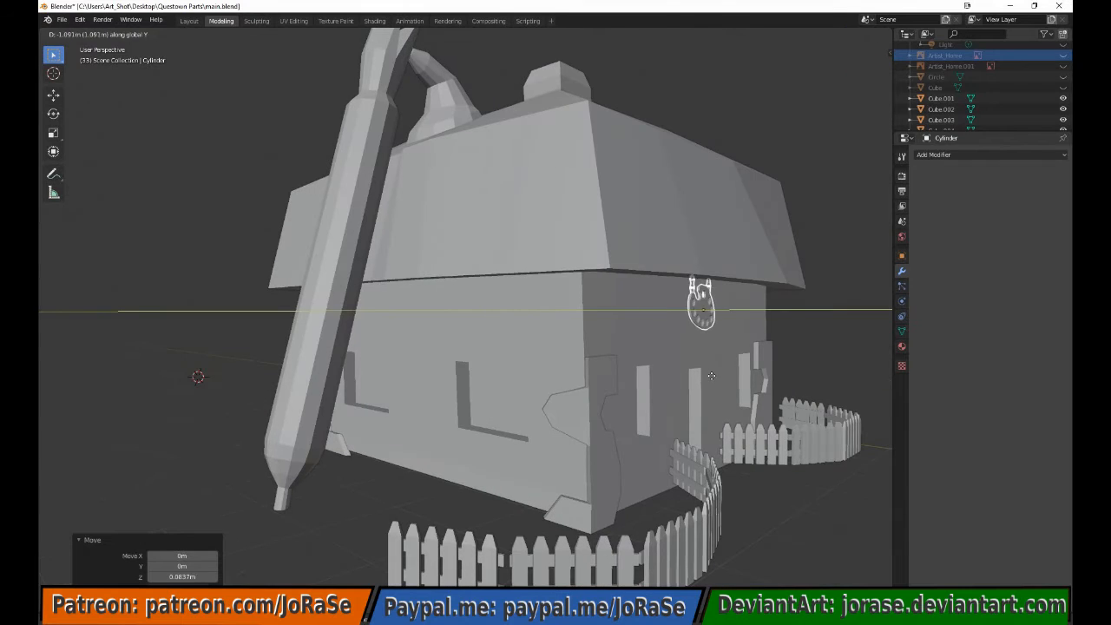
{"action": "left_click", "coordinate": [731, 358]}
{"action": "middle_click_drag", "start_coordinate": [731, 359], "coordinate": [696, 370]}
{"action": "scroll", "coordinate": [669, 374], "scroll_direction": "down", "scroll_amount": 6}
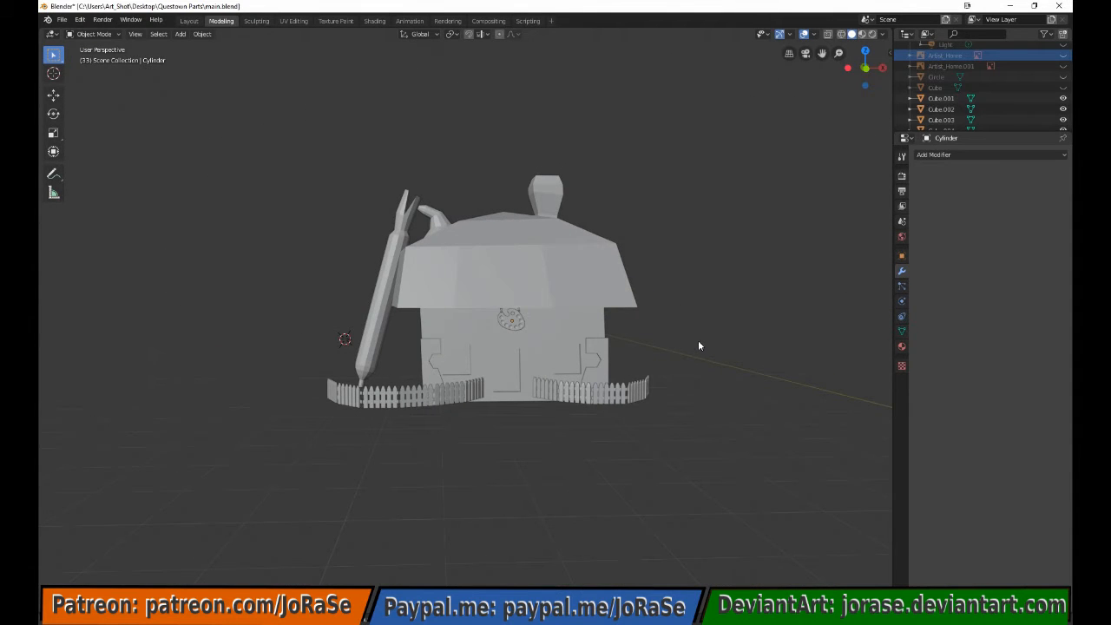
{"action": "left_click", "coordinate": [62, 20]}
{"action": "left_click", "coordinate": [88, 96]}
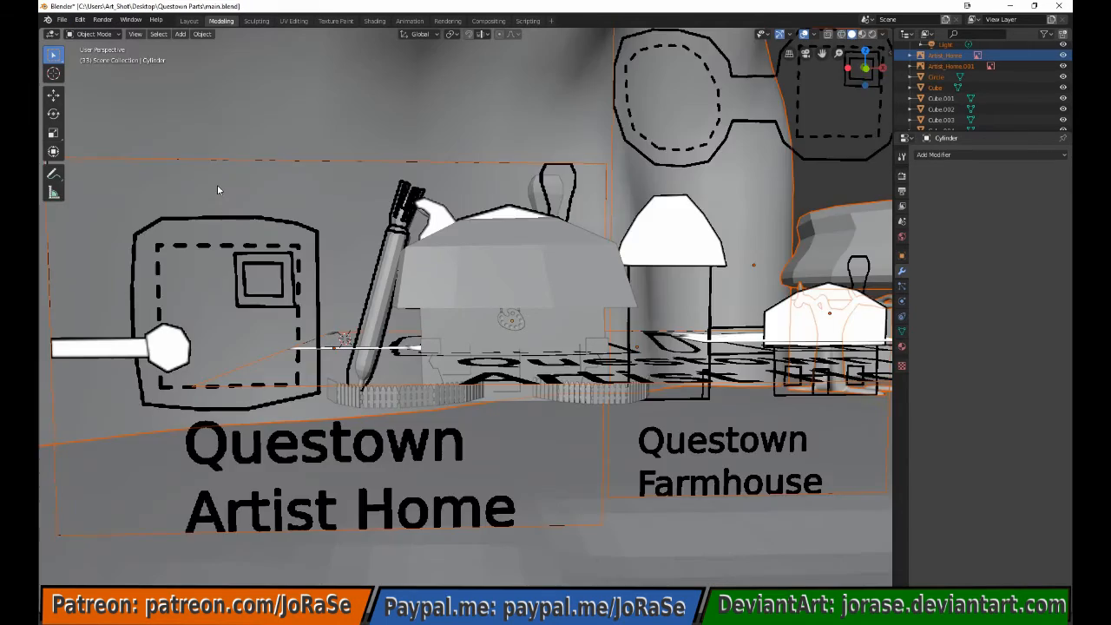
Move the whole artist house clear of the reference images, about -4.09 m in X, -0.56 m in Y and -0.81 m in Z
{"action": "scroll", "coordinate": [218, 185], "scroll_direction": "down", "scroll_amount": 4}
{"action": "middle_click_drag", "start_coordinate": [217, 184], "coordinate": [216, 220]}
{"action": "key", "text": "g"}
{"action": "left_click", "coordinate": [887, 271]}
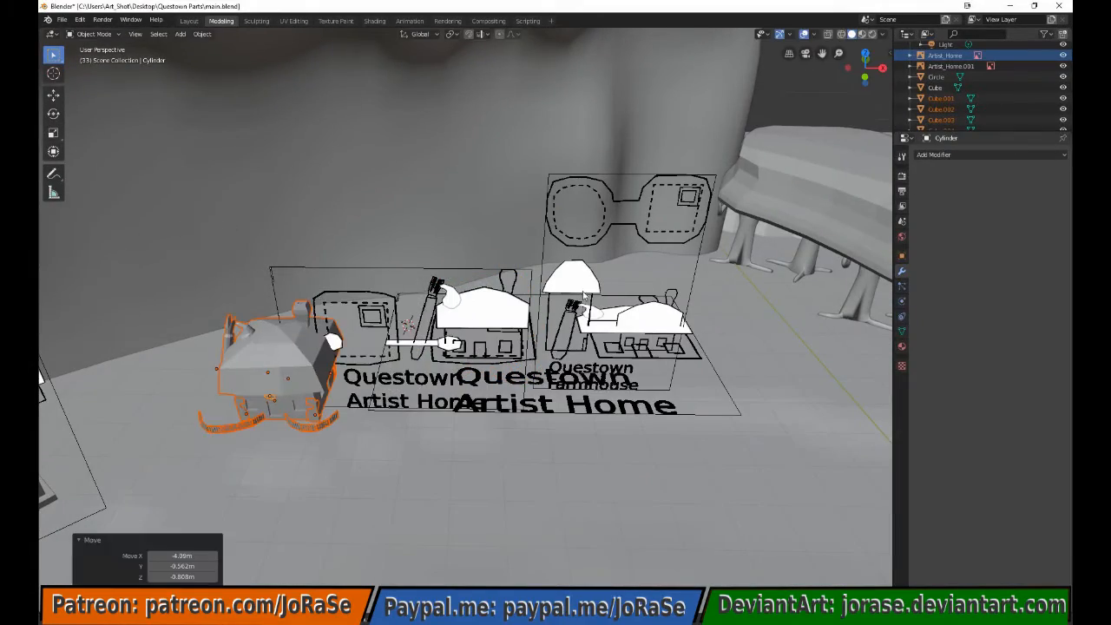
Rotate the whole artist house about 17.7° around Z
{"action": "middle_click_drag", "start_coordinate": [556, 283], "coordinate": [570, 228]}
{"action": "key", "text": "r"}
{"action": "key", "text": "z"}
{"action": "left_click", "coordinate": [626, 390]}
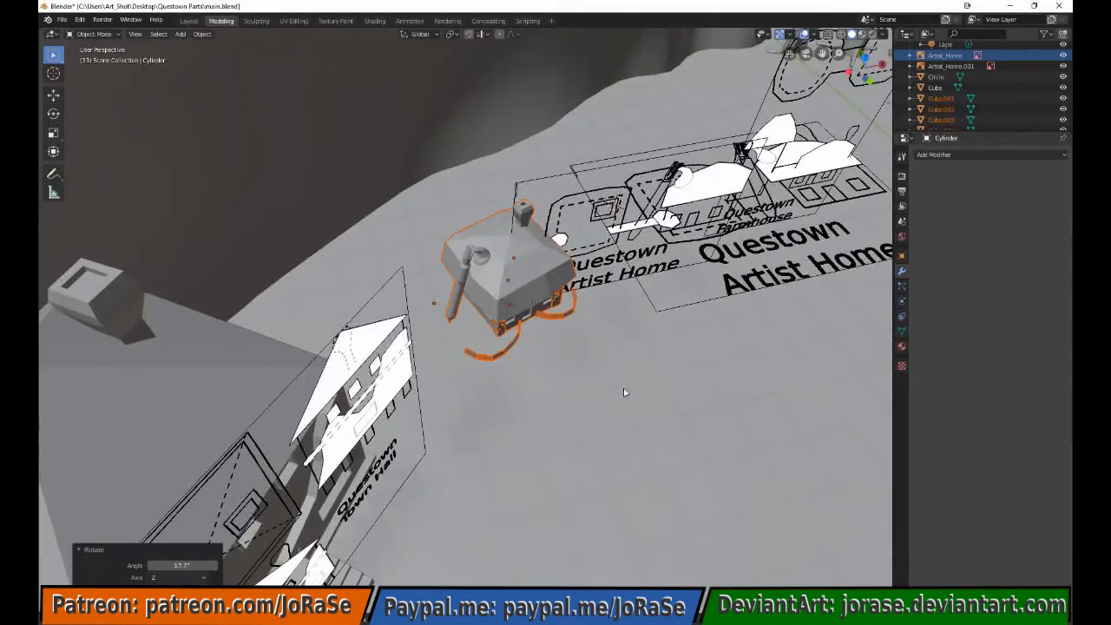
Close the underside of the house walls by extruding the bottom edge loop and merging the new vertices together
{"action": "middle_click_drag", "start_coordinate": [625, 389], "coordinate": [593, 293]}
{"action": "left_click", "coordinate": [528, 287]}
{"action": "key", "text": "Tab"}
{"action": "left_click", "coordinate": [505, 326], "text": "alt"}
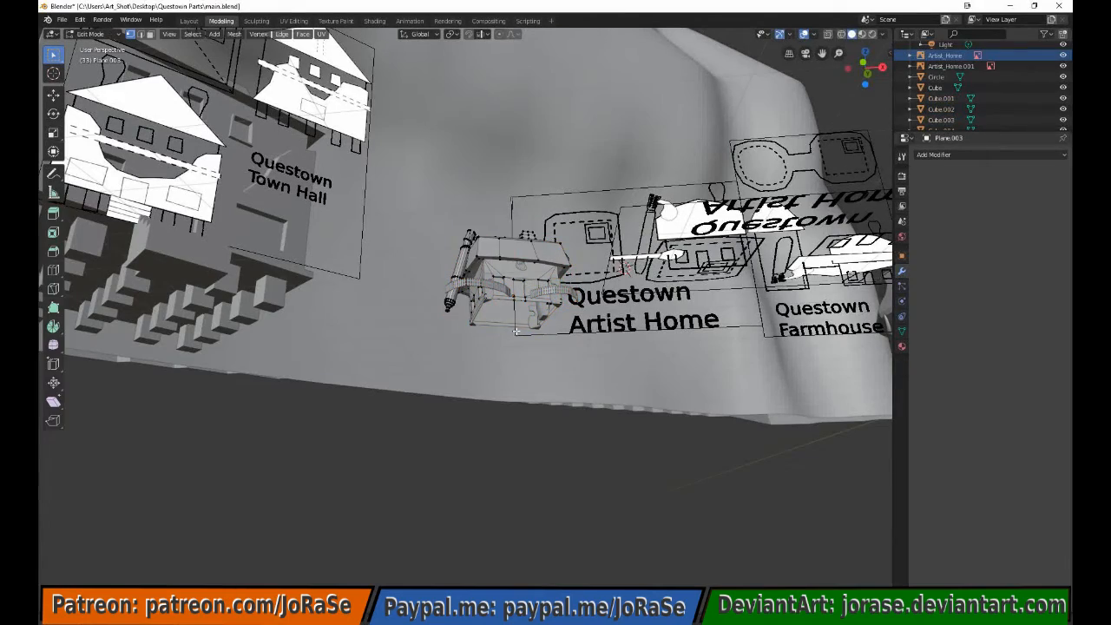
{"action": "key", "text": "e"}
{"action": "left_click", "coordinate": [505, 326]}
{"action": "key", "text": "alt+m"}
{"action": "left_click", "coordinate": [506, 326]}
{"action": "key", "text": "Tab"}
Reselect all parts of the artist house and lower them 0.797 m along Z toward the ground
{"action": "middle_click_drag", "start_coordinate": [505, 326], "coordinate": [373, 314]}
{"action": "left_click", "coordinate": [499, 290], "text": "shift"}
{"action": "key", "text": "g"}
{"action": "right_click", "coordinate": [538, 312]}
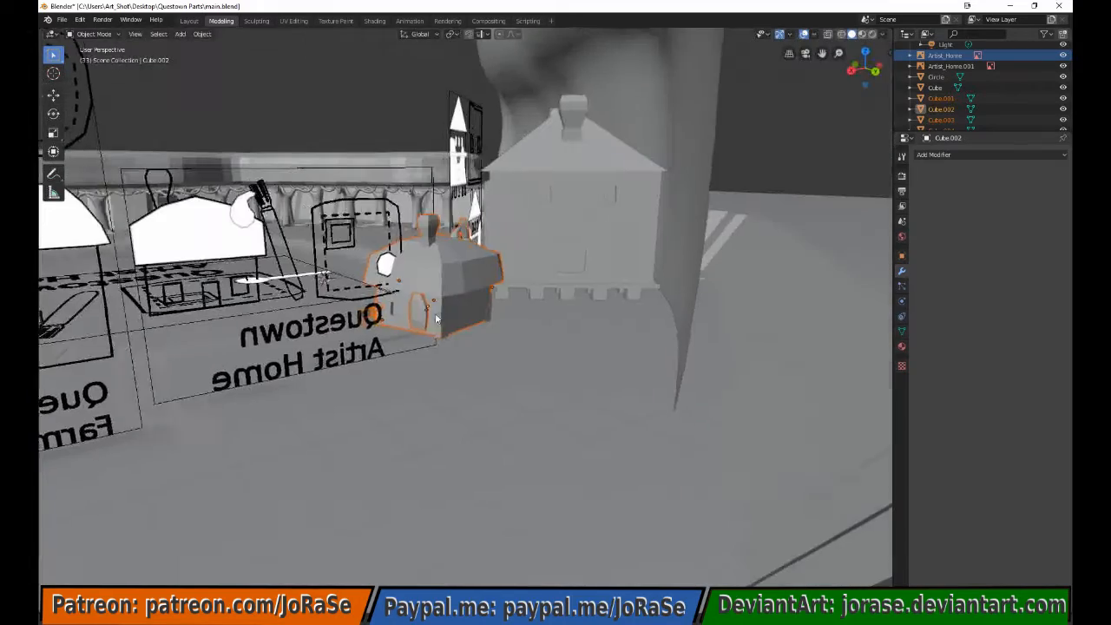
{"action": "left_click", "coordinate": [479, 314], "text": "shift"}
{"action": "left_click", "coordinate": [489, 314], "text": "shift"}
{"action": "middle_click_drag", "start_coordinate": [488, 314], "coordinate": [556, 322]}
{"action": "key", "text": "g"}
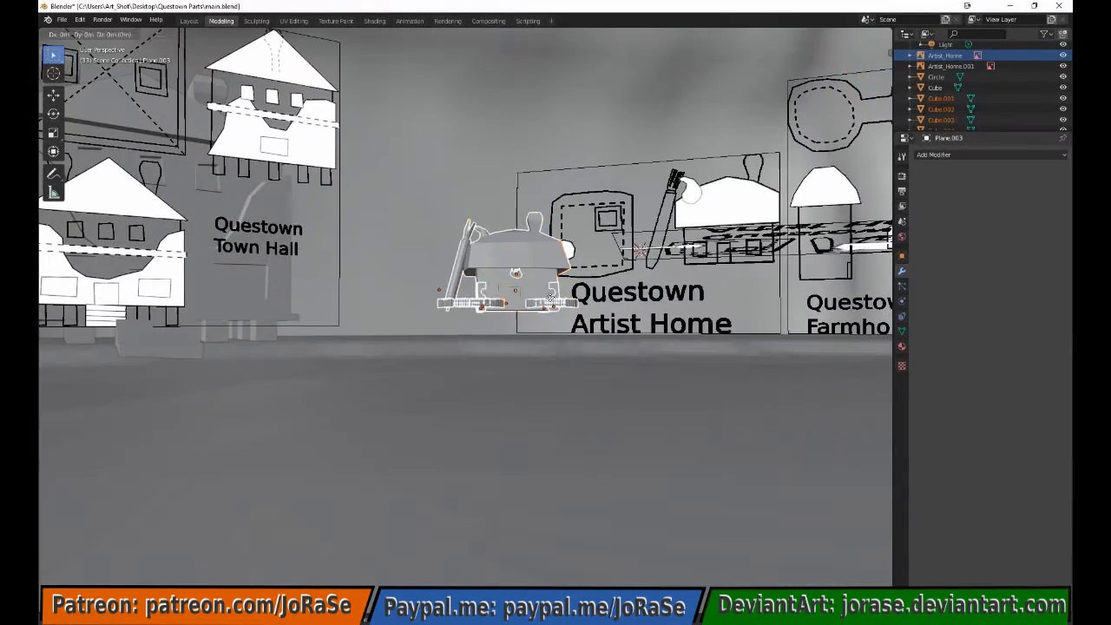
{"action": "key", "text": "z"}
{"action": "left_click", "coordinate": [564, 337]}
Raise the selected artist house 0.0326 m along Z so its base and fence meet the terrain
{"action": "scroll", "coordinate": [565, 304], "scroll_direction": "up", "scroll_amount": 5}
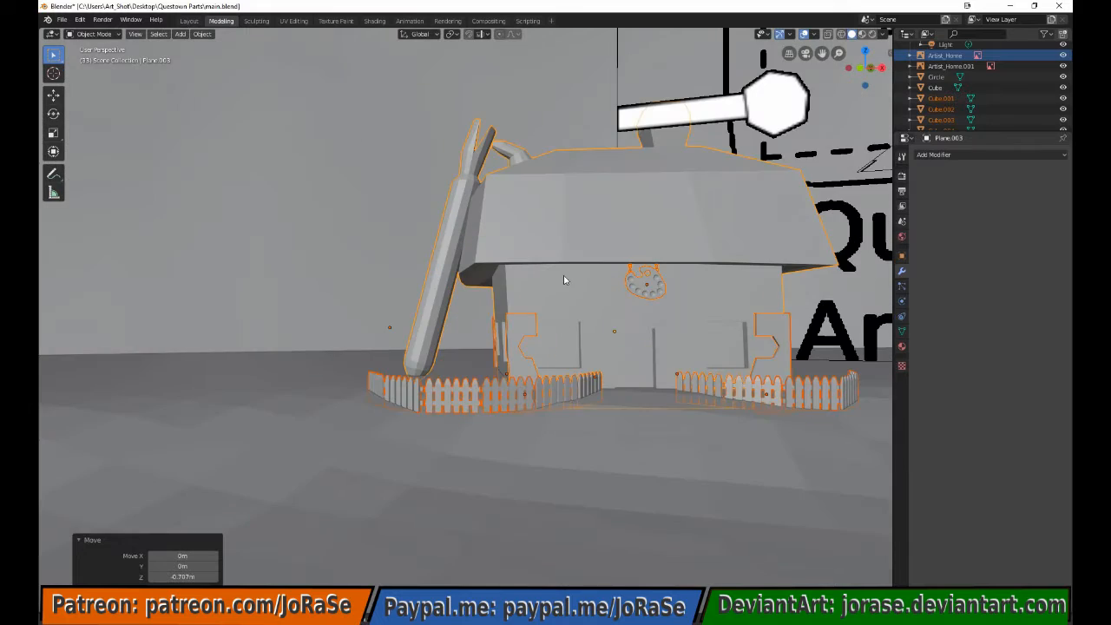
{"action": "middle_click_drag", "start_coordinate": [565, 280], "coordinate": [563, 312]}
{"action": "key", "text": "g"}
{"action": "key", "text": "z"}
{"action": "left_click", "coordinate": [561, 300]}
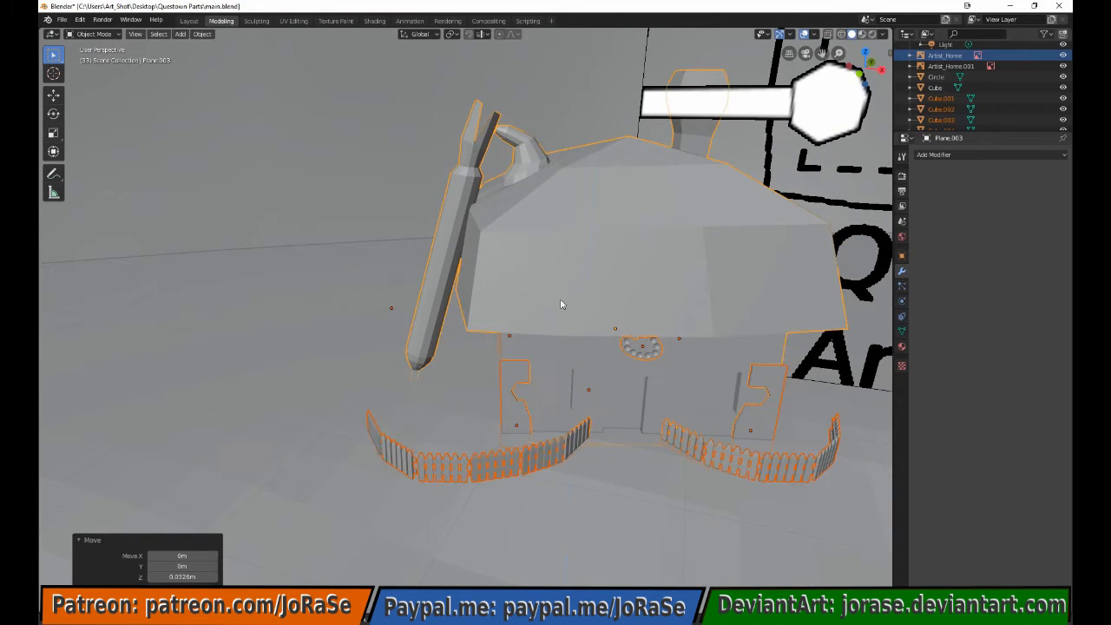
Shift the artist house along X and 1.01 m along Y, and readjust its height on the terrain
{"action": "key", "text": "g"}
{"action": "key", "text": "x"}
{"action": "left_click", "coordinate": [540, 278]}
{"action": "key", "text": "g"}
{"action": "key", "text": "y"}
{"action": "left_click", "coordinate": [561, 230]}
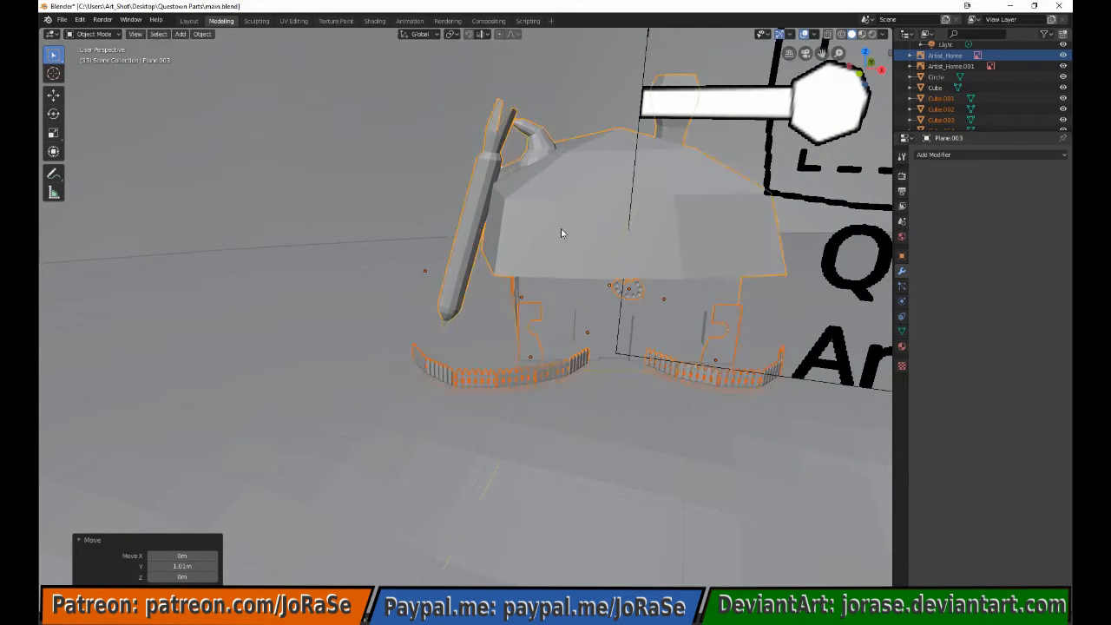
{"action": "middle_click_drag", "start_coordinate": [558, 382], "coordinate": [747, 354]}
{"action": "key", "text": "g"}
{"action": "key", "text": "z"}
{"action": "left_click", "coordinate": [547, 334]}
Delete the Town Hall reference image and both Artist Home reference images
{"action": "middle_click_drag", "start_coordinate": [547, 359], "coordinate": [338, 357]}
{"action": "scroll", "coordinate": [336, 352], "scroll_direction": "down", "scroll_amount": 7}
{"action": "left_click", "coordinate": [307, 265]}
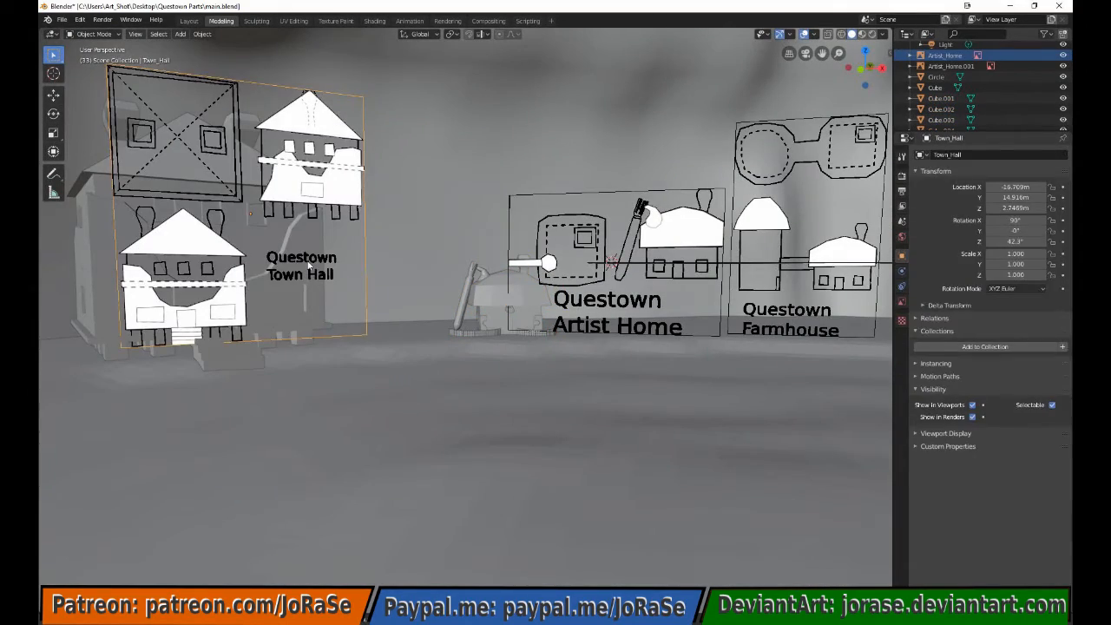
{"action": "key", "text": "Delete"}
{"action": "left_click", "coordinate": [627, 251]}
{"action": "key", "text": "Delete"}
{"action": "left_click", "coordinate": [670, 260]}
{"action": "mouse_move", "coordinate": [640, 226]}
{"action": "middle_mouse_down"}
{"action": "mouse_move", "coordinate": [644, 266]}
{"action": "mouse_move", "coordinate": [634, 241]}
{"action": "middle_mouse_up"}
{"action": "key", "text": "Delete"}
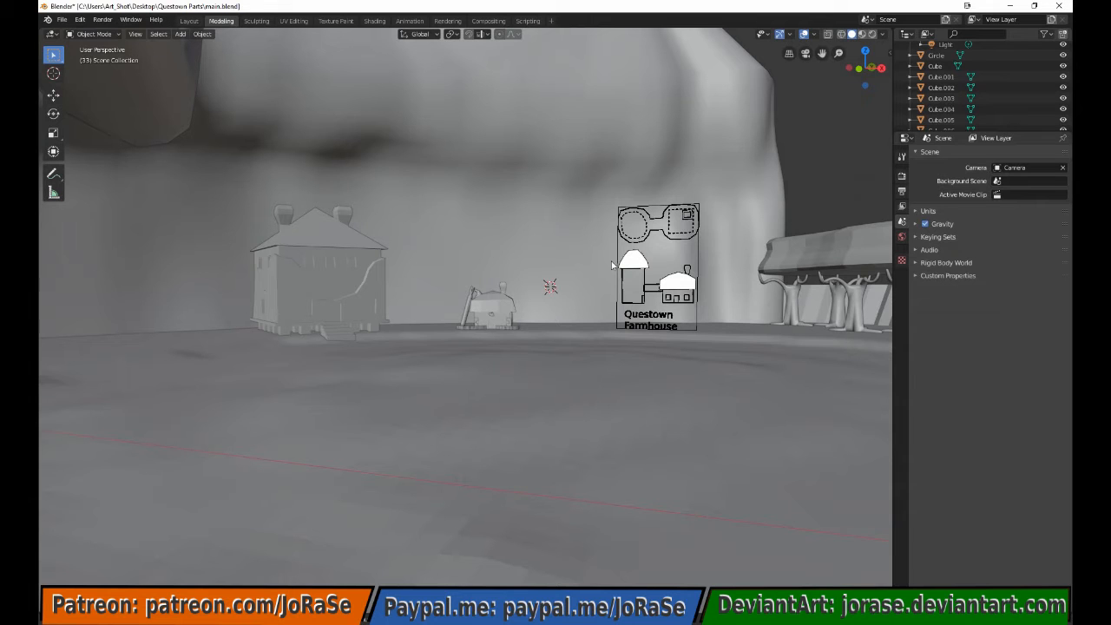
Hide the terrain and add a cube-shaped empty to the scene
{"action": "scroll", "coordinate": [572, 316], "scroll_direction": "up", "scroll_amount": 6}
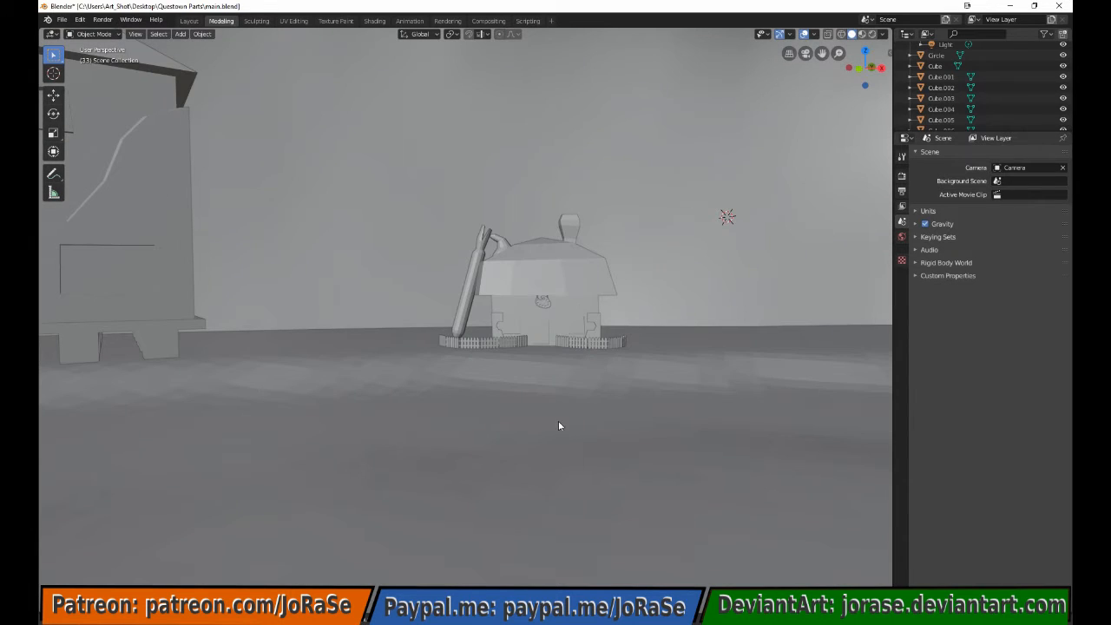
{"action": "left_click", "coordinate": [607, 389]}
{"action": "middle_click_drag", "start_coordinate": [607, 389], "coordinate": [234, 94]}
{"action": "left_click", "coordinate": [180, 34]}
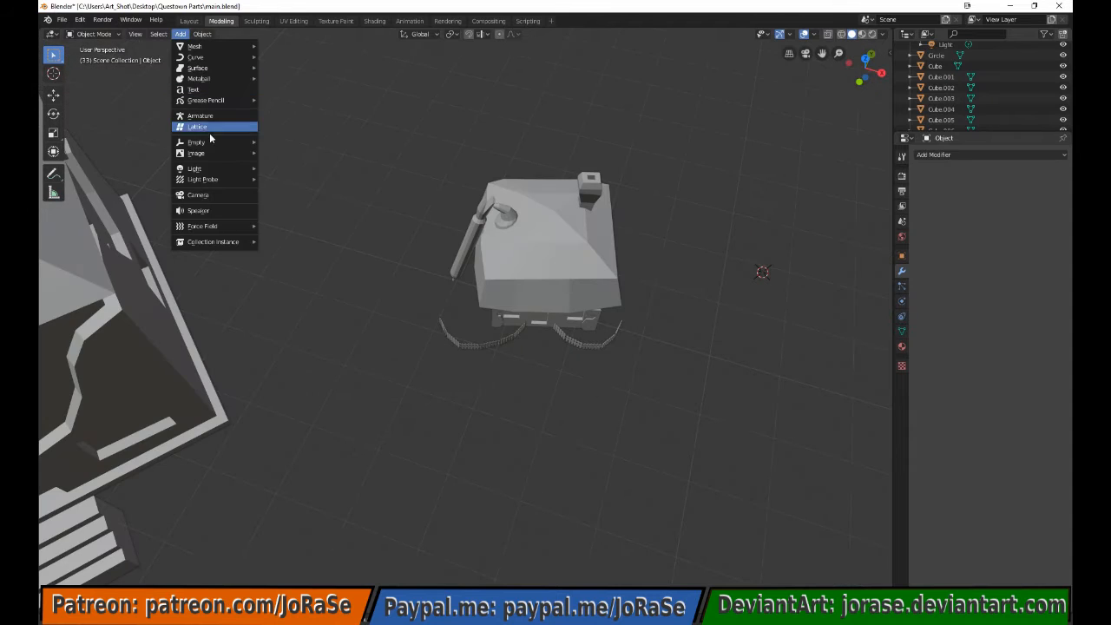
{"action": "mouse_move", "coordinate": [198, 142]}
{"action": "left_click", "coordinate": [305, 185]}
Move the empty in top view over the centre of the artist house and rotate it 17.2° to match the house
{"action": "key", "text": "KP_7"}
{"action": "key", "text": "g"}
{"action": "left_click", "coordinate": [399, 194]}
{"action": "key", "text": "r"}
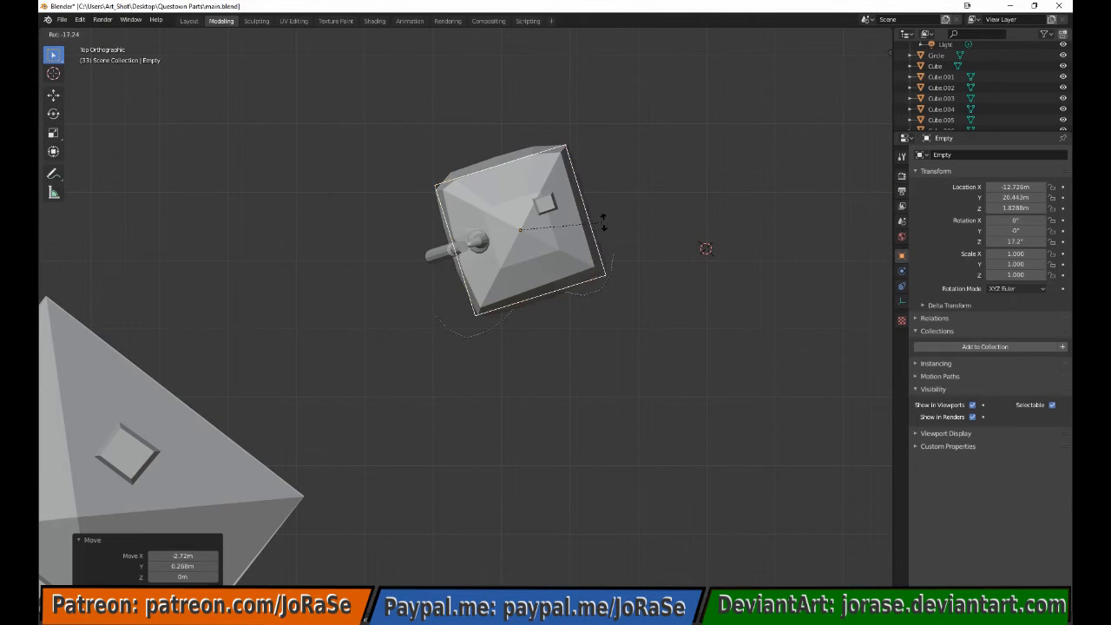
{"action": "left_click", "coordinate": [604, 223]}
Lower the empty 2.07 m along Z in wireframe view to the base of the artist house
{"action": "key", "text": "z"}
{"action": "left_click", "coordinate": [522, 224]}
{"action": "middle_click_drag", "start_coordinate": [514, 282], "coordinate": [509, 197]}
{"action": "key", "text": "g"}
{"action": "key", "text": "z"}
{"action": "left_click", "coordinate": [501, 341]}
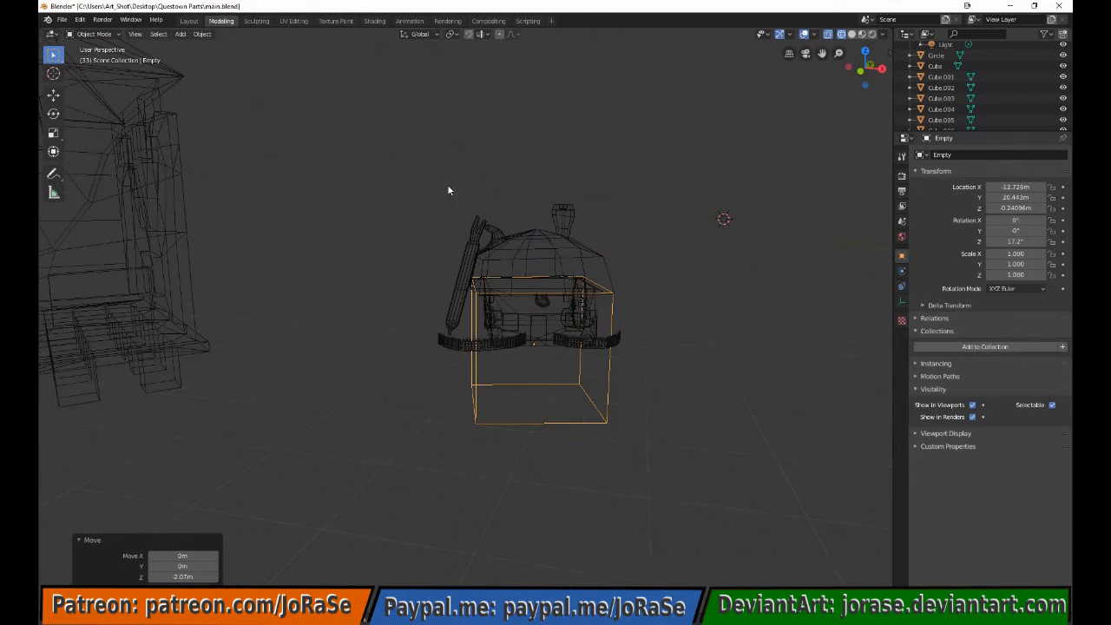
Parent all parts of the artist house to the cube empty and return to solid shading
{"action": "left_click_drag", "start_coordinate": [395, 176], "coordinate": [601, 393]}
{"action": "key", "text": "ctrl+p"}
{"action": "left_click", "coordinate": [605, 394]}
{"action": "left_click", "coordinate": [607, 409]}
{"action": "key", "text": "z"}
{"action": "left_click", "coordinate": [688, 345]}
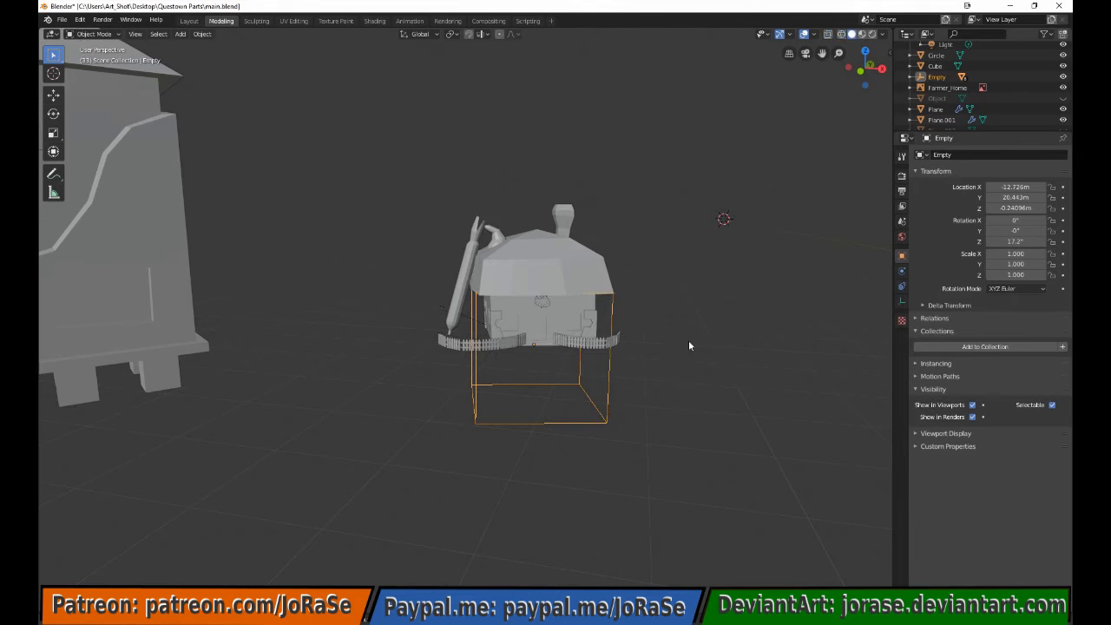
Scale the empty with its house to 1.23, unhide the terrain, and adjust the house's height along Z
{"action": "key", "text": "s"}
{"action": "left_click", "coordinate": [723, 309]}
{"action": "middle_click_drag", "start_coordinate": [722, 311], "coordinate": [709, 380]}
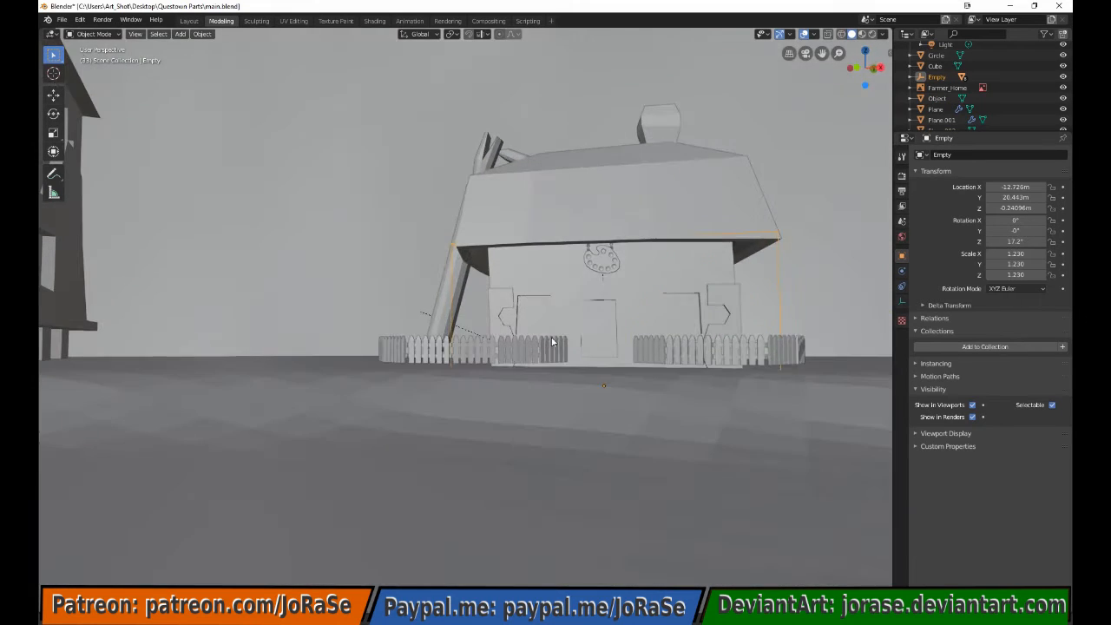
{"action": "key", "text": "g"}
{"action": "key", "text": "z"}
{"action": "left_click", "coordinate": [651, 290]}
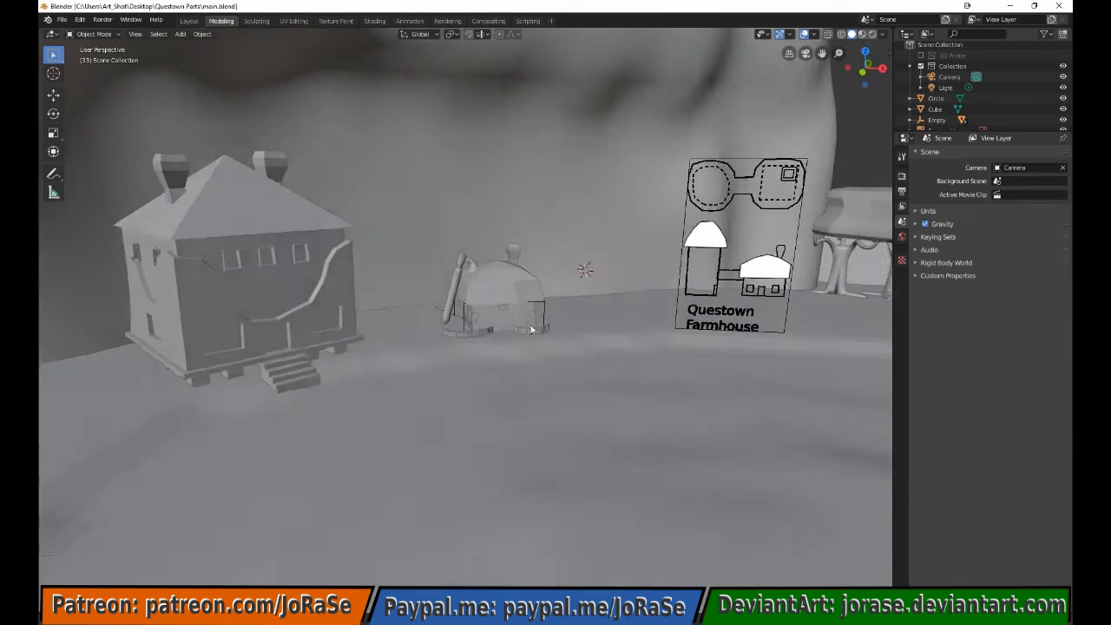
Clear the Farmhouse reference image's rotation so it lies flat, and duplicate it with the copy rotated 90° about X
{"action": "left_click", "coordinate": [769, 292]}
{"action": "key", "text": "shift+d"}
{"action": "type", "text": "rx-90"}
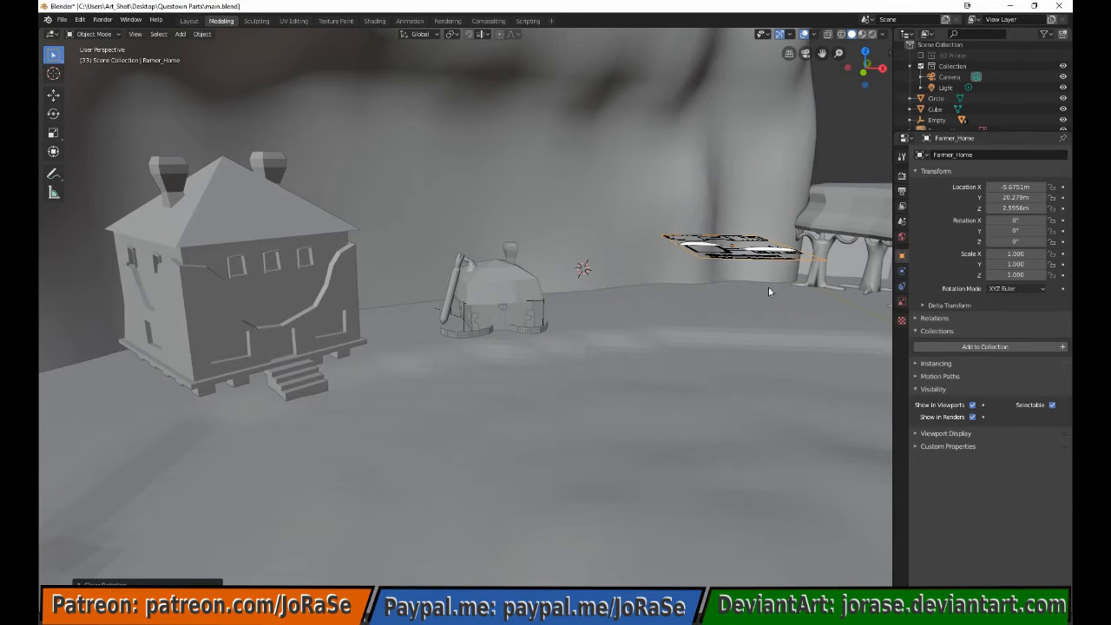
{"action": "key", "text": "Return"}
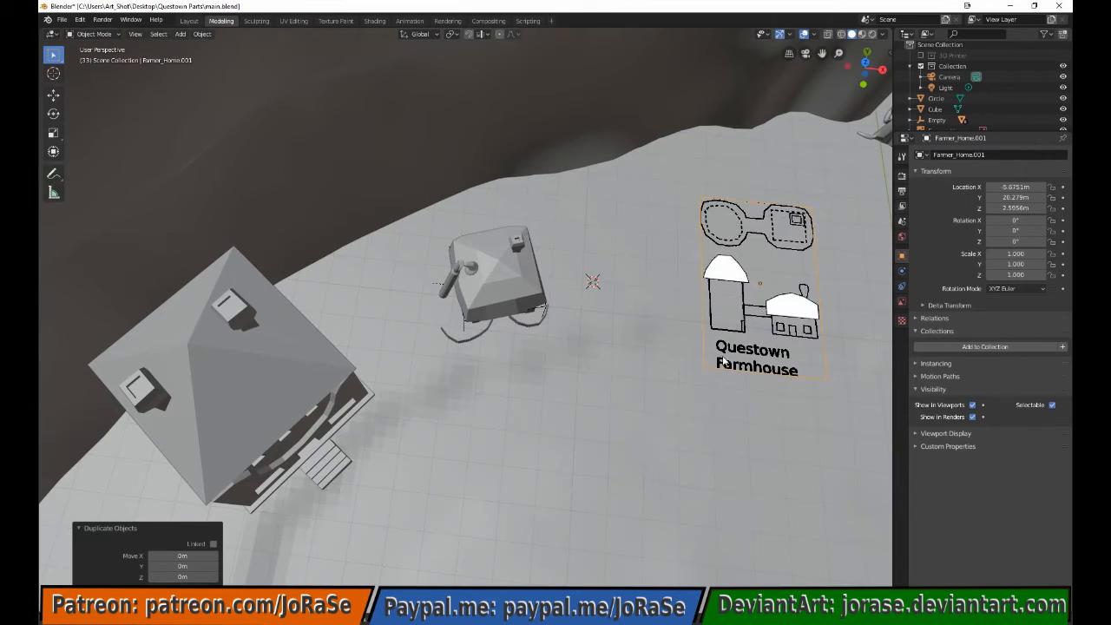
{"action": "type", "text": "rx90"}
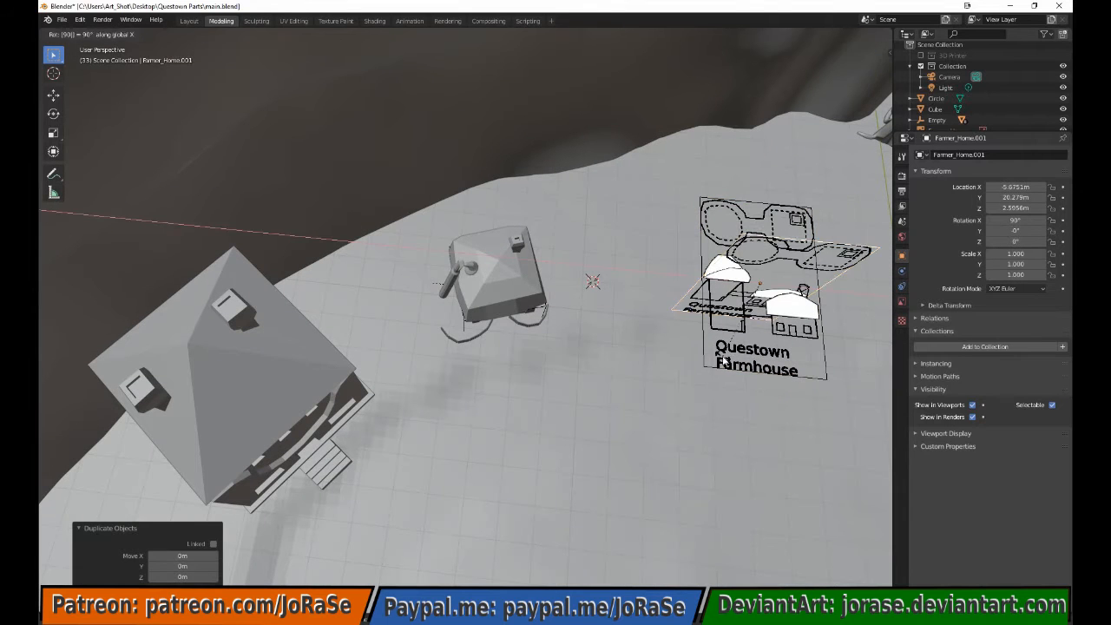
{"action": "key", "text": "Return"}
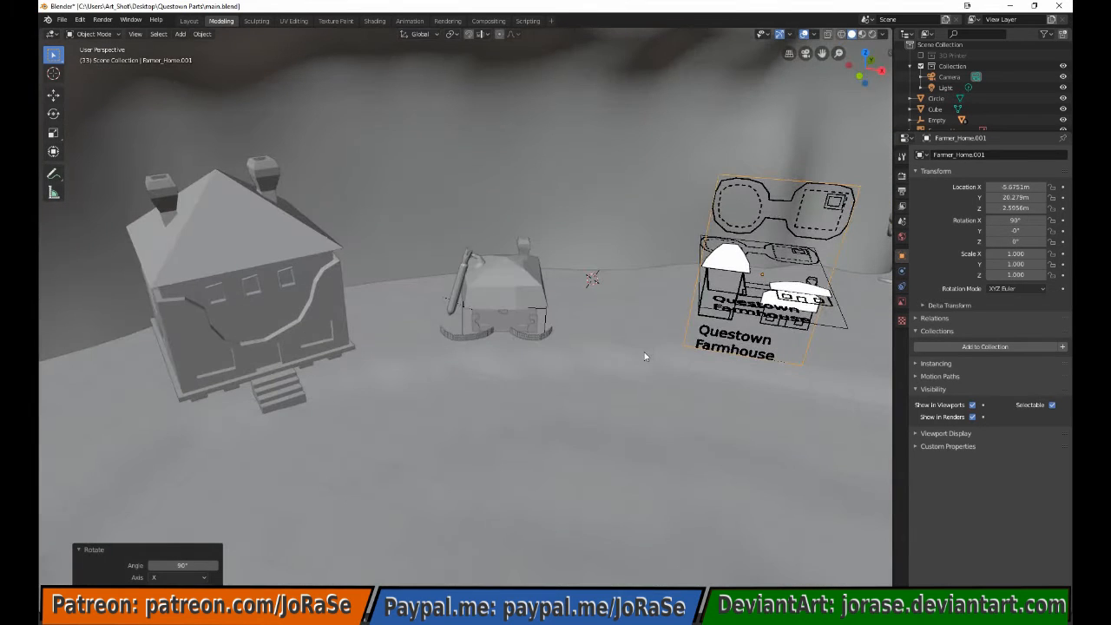
Move the upright Farmhouse image 3.45 m along Y, and hide everything except the two Farmhouse images
{"action": "key", "text": "g"}
{"action": "key", "text": "y"}
{"action": "left_click", "coordinate": [726, 315]}
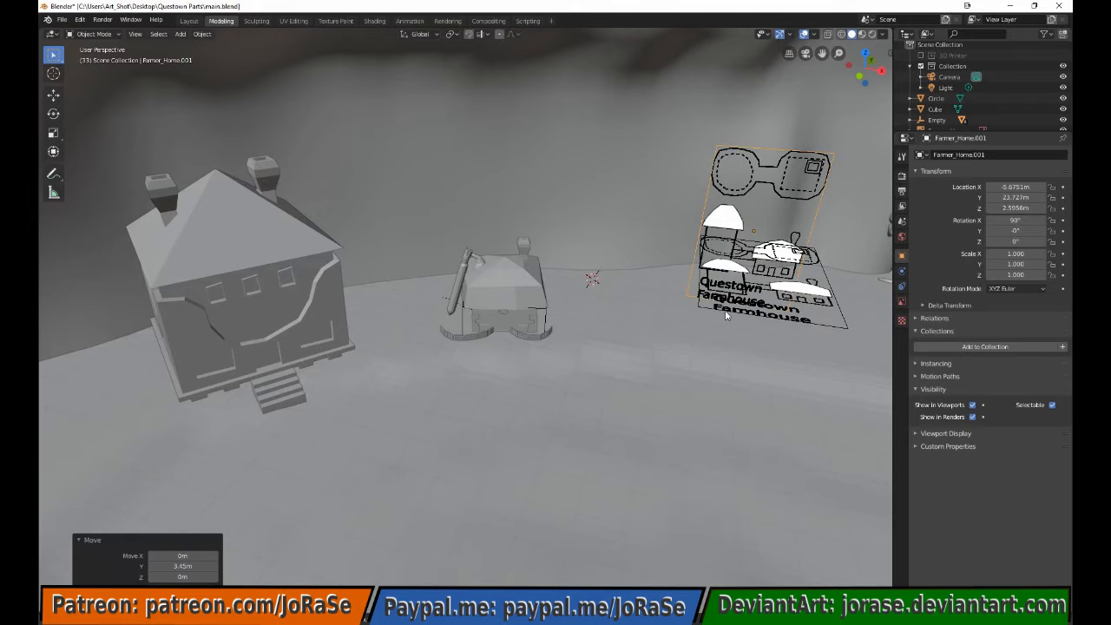
{"action": "left_click", "coordinate": [816, 305], "text": "shift"}
{"action": "key", "text": "ctrl+i"}
{"action": "key", "text": "h"}
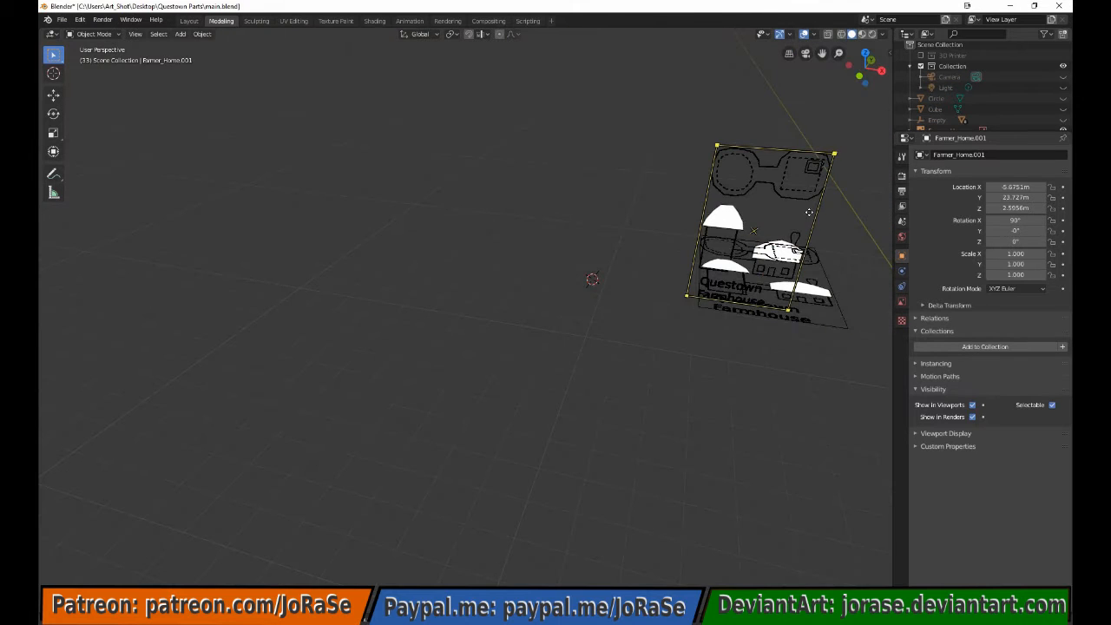
Shift the upright Farmhouse image -1.71 m along Y onto the floor plan's middle, and raise it to Z 3.821 m
{"action": "key", "text": "KP_7"}
{"action": "key", "text": "g"}
{"action": "key", "text": "y"}
{"action": "left_click", "coordinate": [785, 406]}
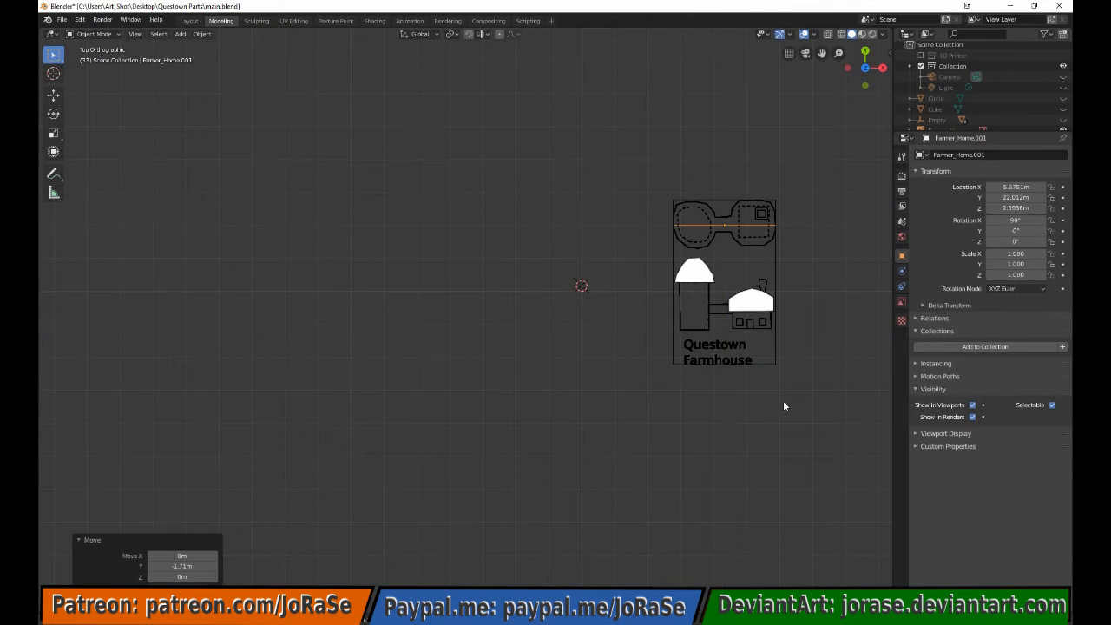
{"action": "middle_click_drag", "start_coordinate": [784, 406], "coordinate": [621, 293]}
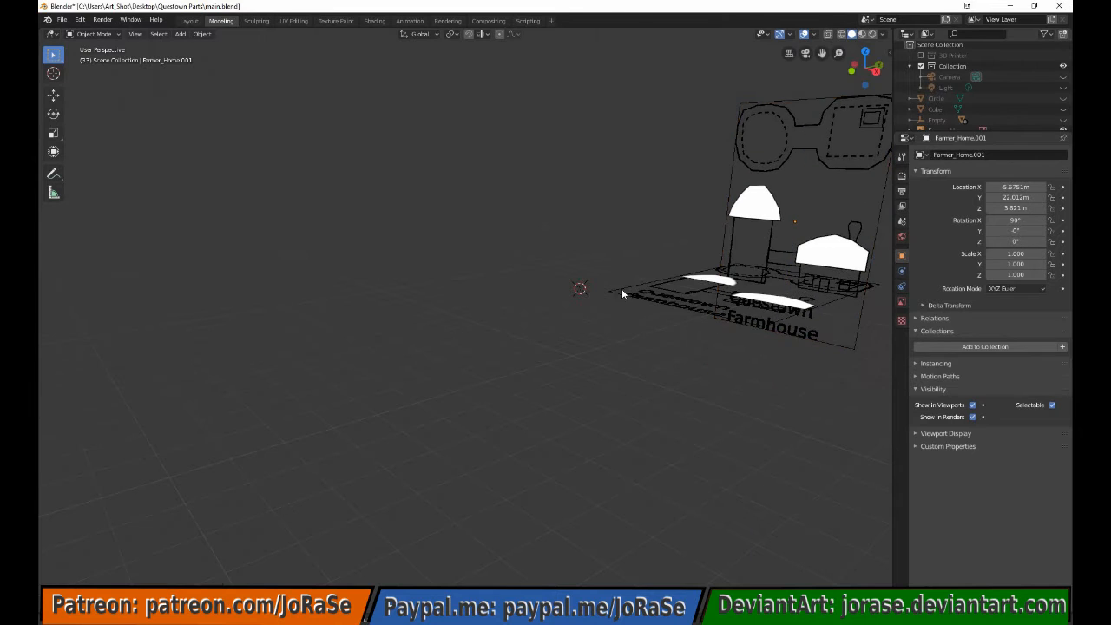
Add a plane, place it in top view over the square room of the Farmhouse plan, and open it for mesh editing
{"action": "key", "text": "KP_7"}
{"action": "middle_click_drag", "start_coordinate": [811, 252], "coordinate": [557, 305], "text": "shift"}
{"action": "scroll", "coordinate": [507, 305], "scroll_direction": "up", "scroll_amount": 5}
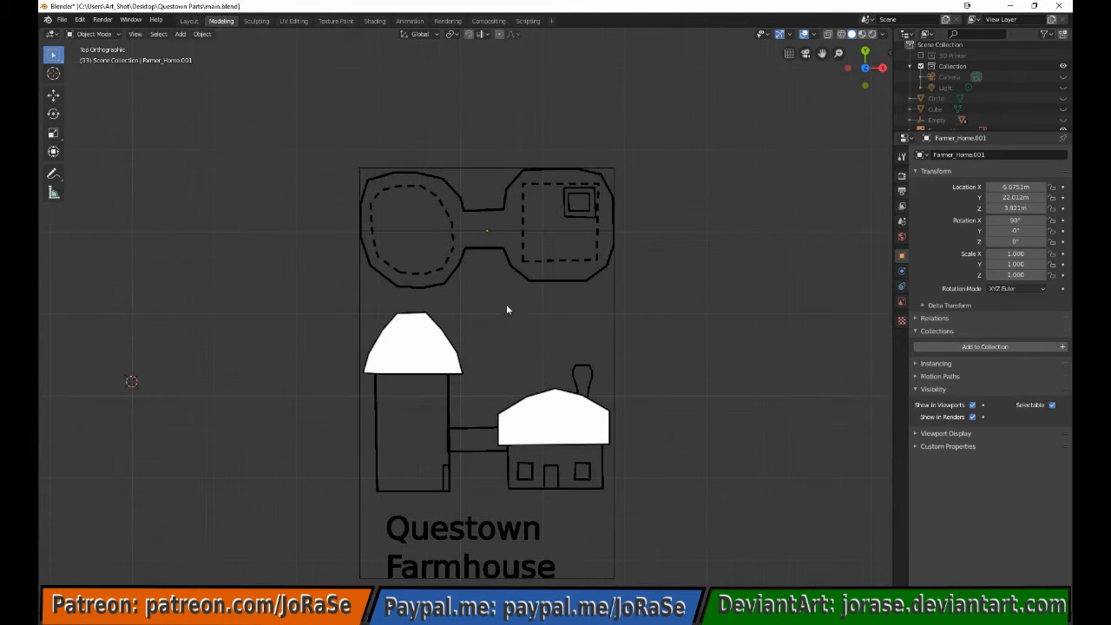
{"action": "left_click", "coordinate": [176, 35]}
{"action": "mouse_move", "coordinate": [193, 50]}
{"action": "left_click", "coordinate": [294, 51]}
{"action": "key", "text": "g"}
{"action": "left_click", "coordinate": [688, 170]}
{"action": "key", "text": "Tab"}
{"action": "key", "text": "x"}
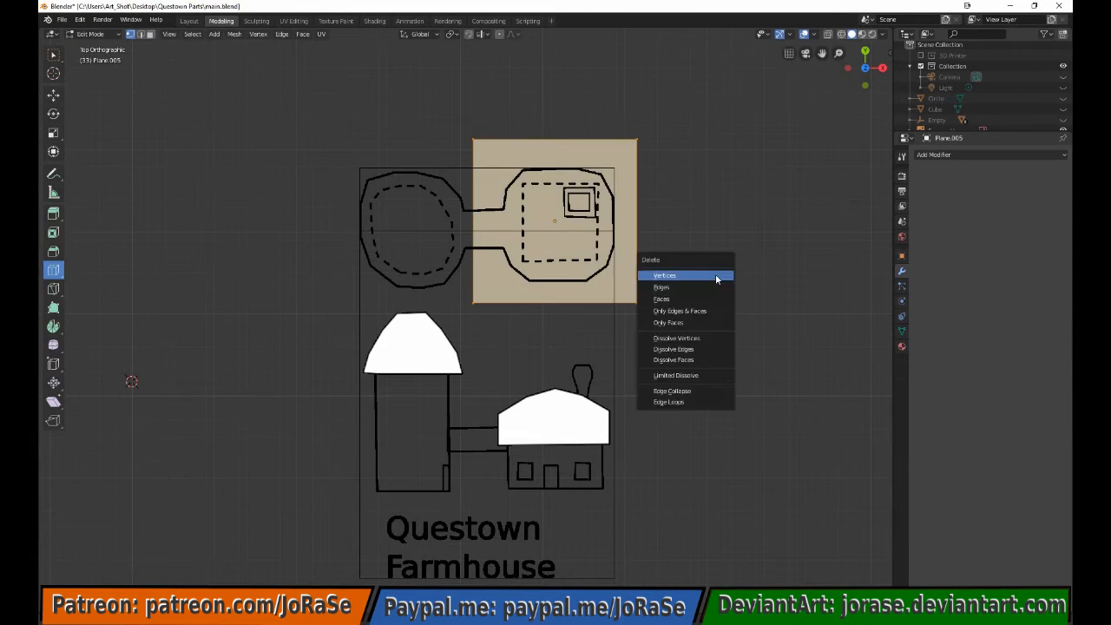
{"action": "left_click", "coordinate": [716, 273]}
{"action": "left_click", "coordinate": [523, 261], "text": "ctrl"}
{"action": "key", "text": "ctrl+z"}
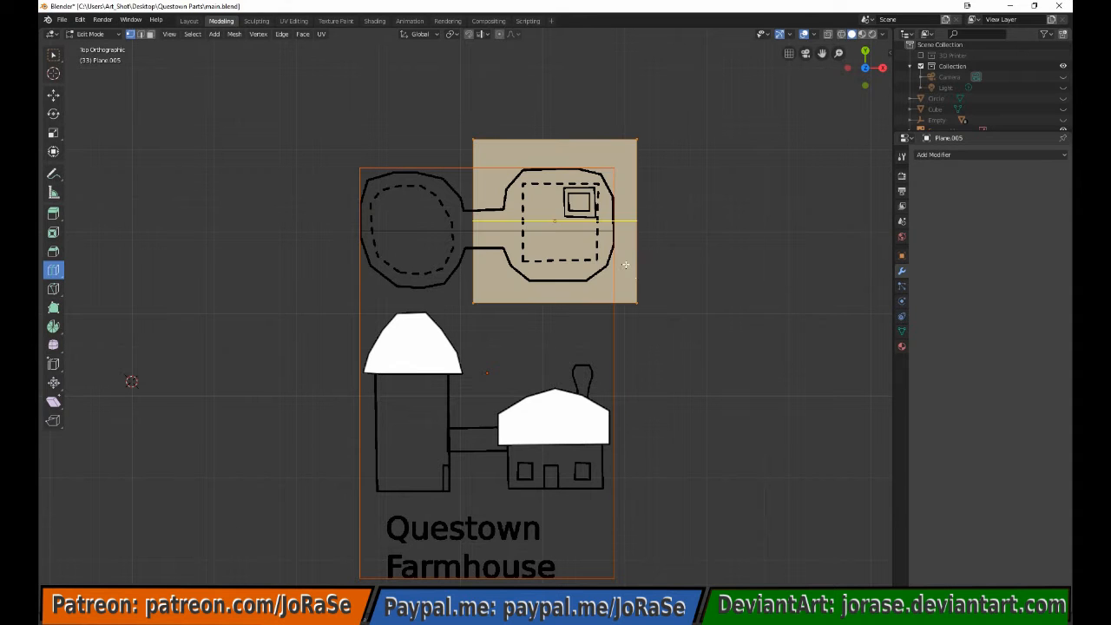
{"action": "key", "text": "ctrl+shift+z"}
{"action": "key", "text": "Tab"}
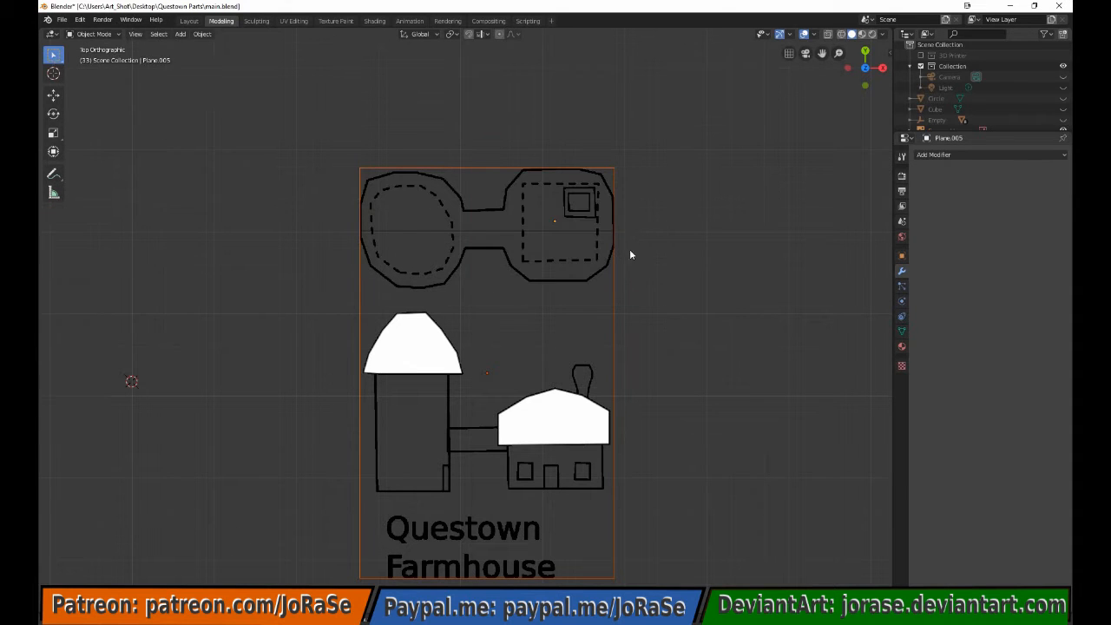
{"action": "middle_click_drag", "start_coordinate": [642, 390], "coordinate": [655, 341]}
{"action": "left_click", "coordinate": [720, 318]}
{"action": "middle_click_drag", "start_coordinate": [720, 318], "coordinate": [670, 407]}
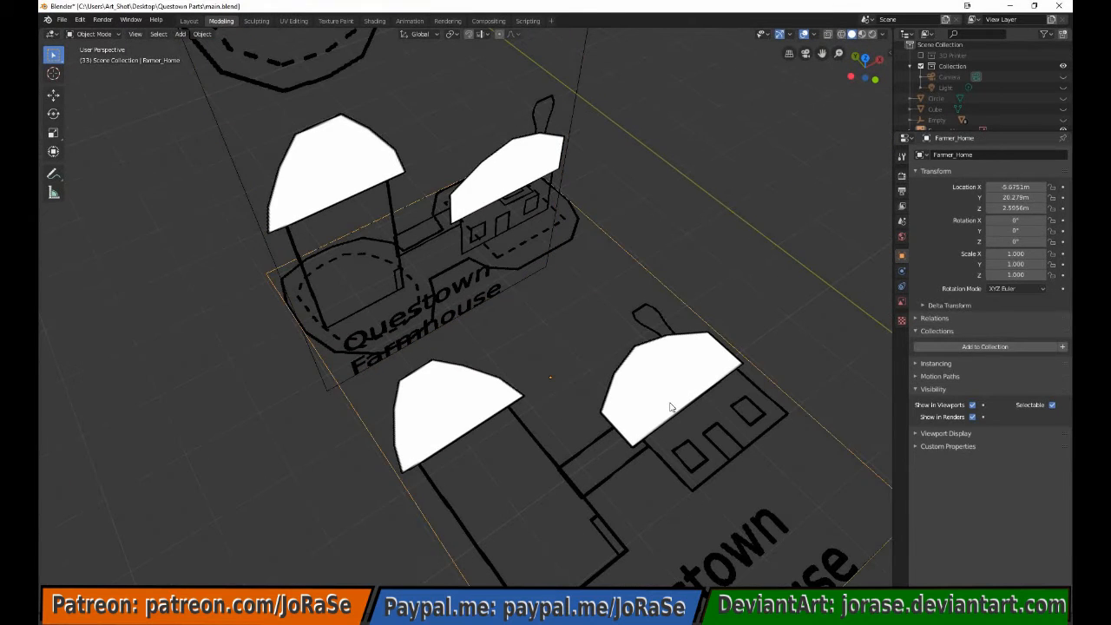
{"action": "key", "text": "ctrl+z"}
{"action": "key", "text": "ctrl+z"}
{"action": "key", "text": "ctrl+z"}
{"action": "key", "text": "ctrl+z"}
{"action": "key", "text": "ctrl+z"}
Delete the plane's vertices in top view and turn off Selectable in its object visibility settings
{"action": "middle_click_drag", "start_coordinate": [608, 387], "coordinate": [570, 376]}
{"action": "key", "text": "Tab"}
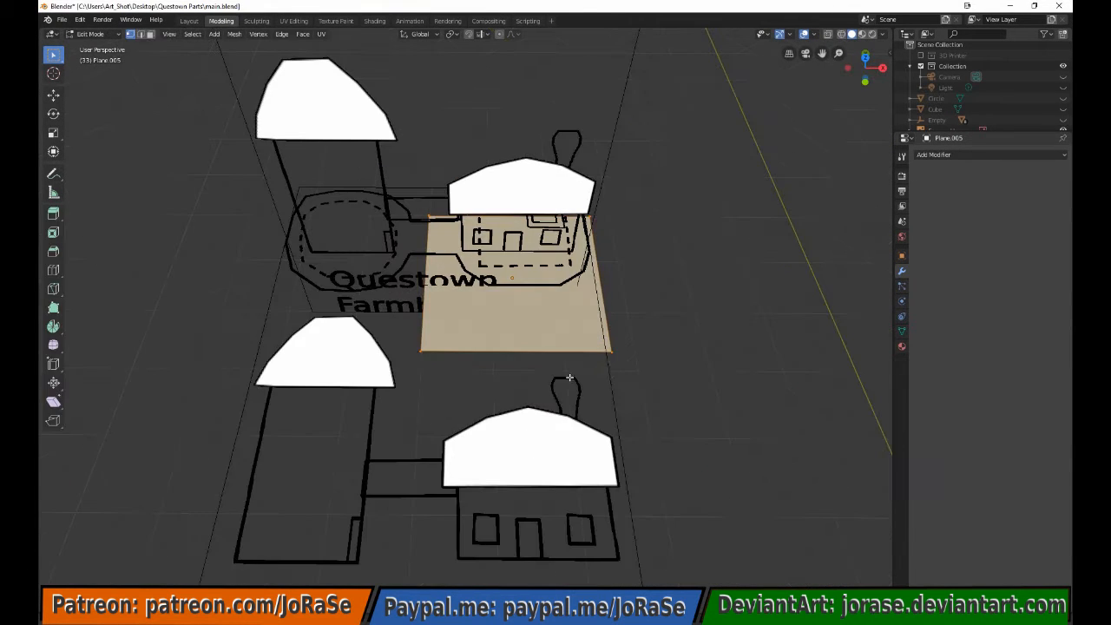
{"action": "key", "text": "KP_7"}
{"action": "scroll", "coordinate": [964, 109], "scroll_direction": "down", "scroll_amount": 2}
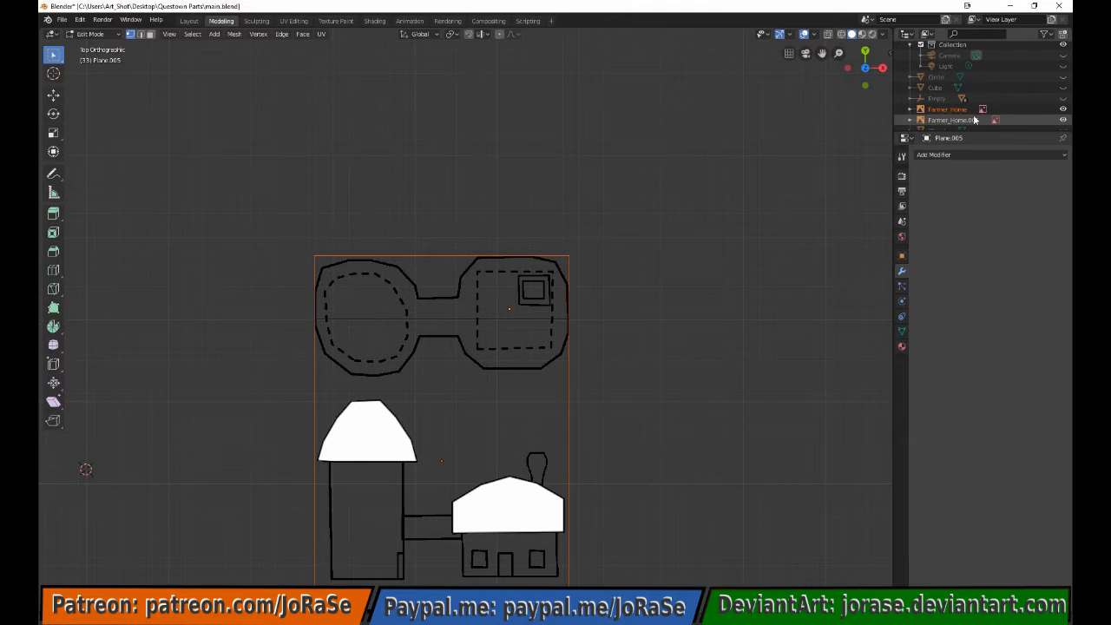
{"action": "left_click", "coordinate": [904, 222]}
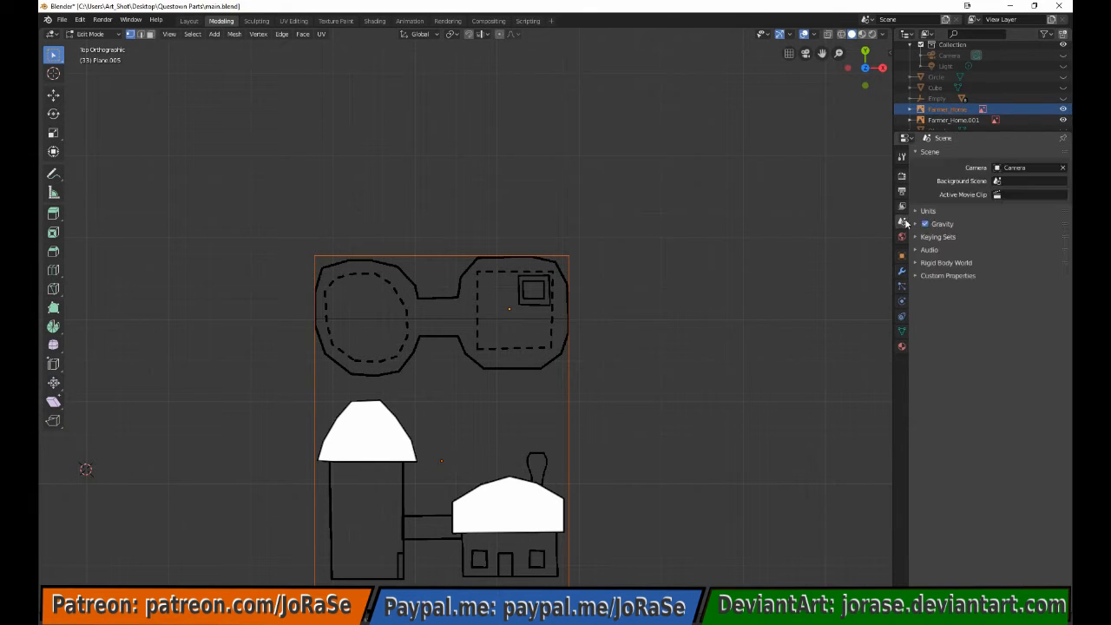
{"action": "left_click", "coordinate": [904, 256]}
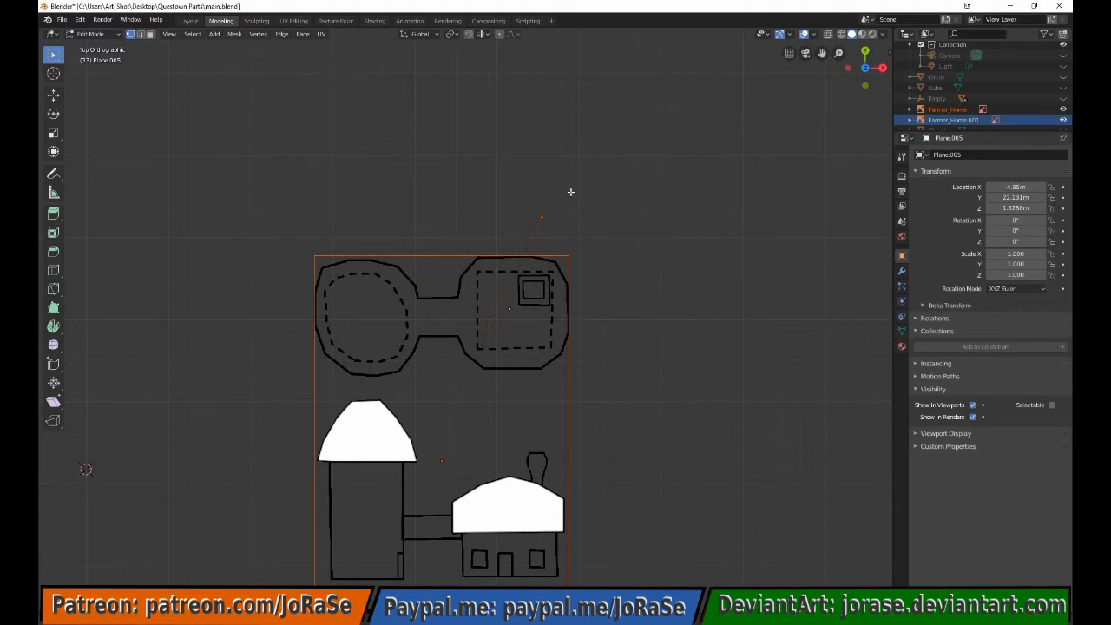
Move the starting vertex to the dashed square's upper-left corner and extrude it 0.919 m in X along the top edge
{"action": "key", "text": "g"}
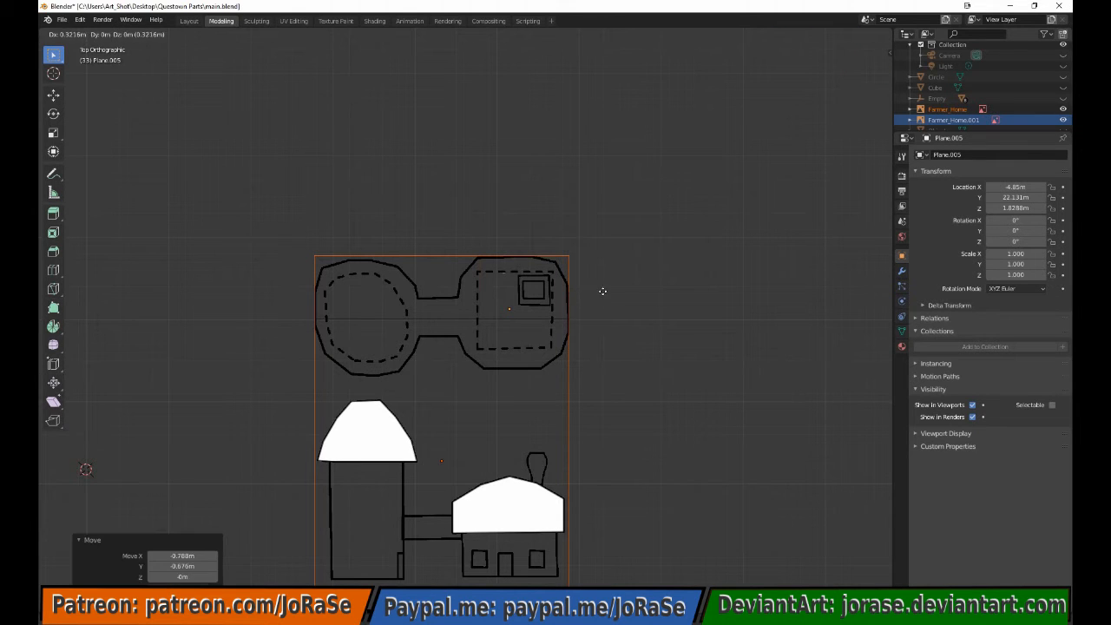
{"action": "left_click", "coordinate": [650, 291]}
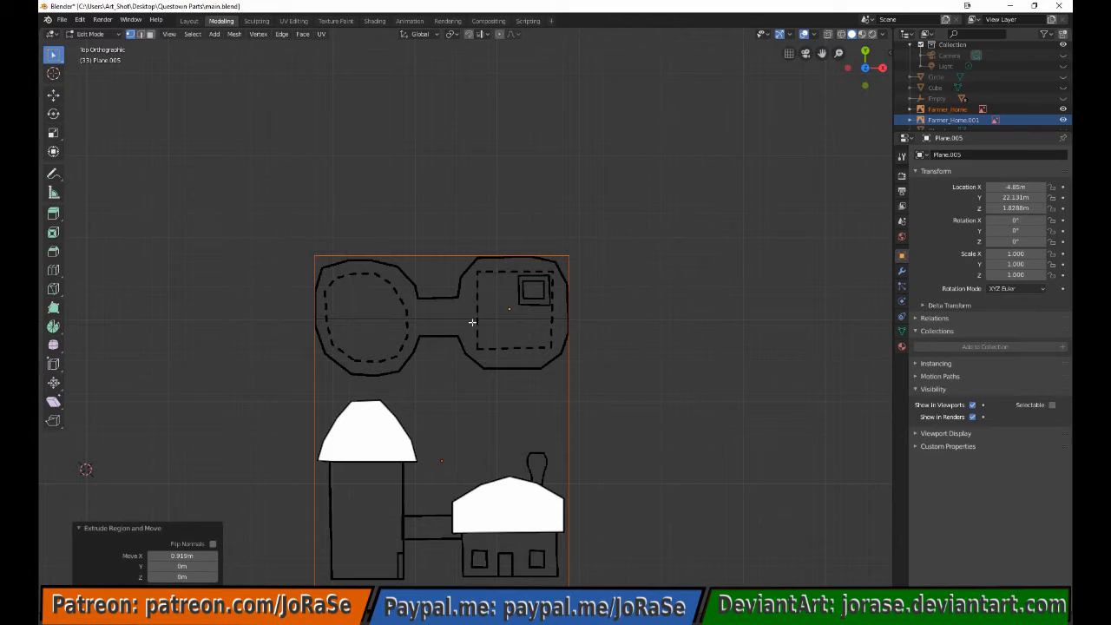
Try to redo the extrusion along the dashed square's top edge and merge its vertices into one movable starting vertex
{"action": "key", "text": "ctrl+z"}
{"action": "key", "text": "e"}
{"action": "left_click", "coordinate": [610, 372]}
{"action": "key", "text": "alt+m"}
{"action": "left_click", "coordinate": [611, 372]}
{"action": "key", "text": "g"}
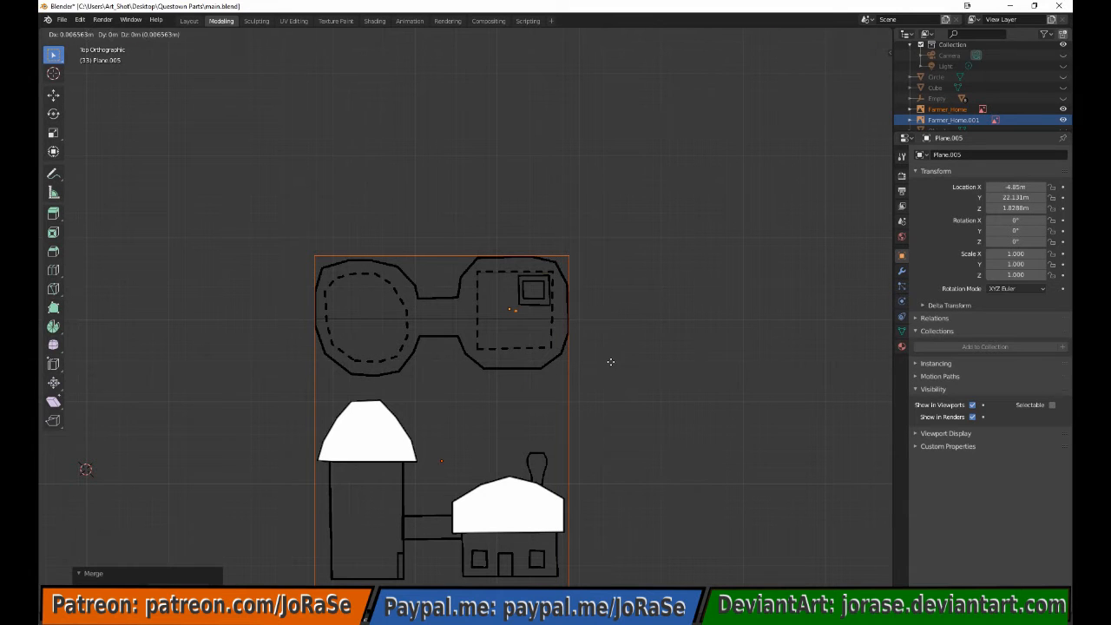
{"action": "left_click", "coordinate": [646, 399]}
{"action": "scroll", "coordinate": [639, 415], "scroll_direction": "up", "scroll_amount": 4}
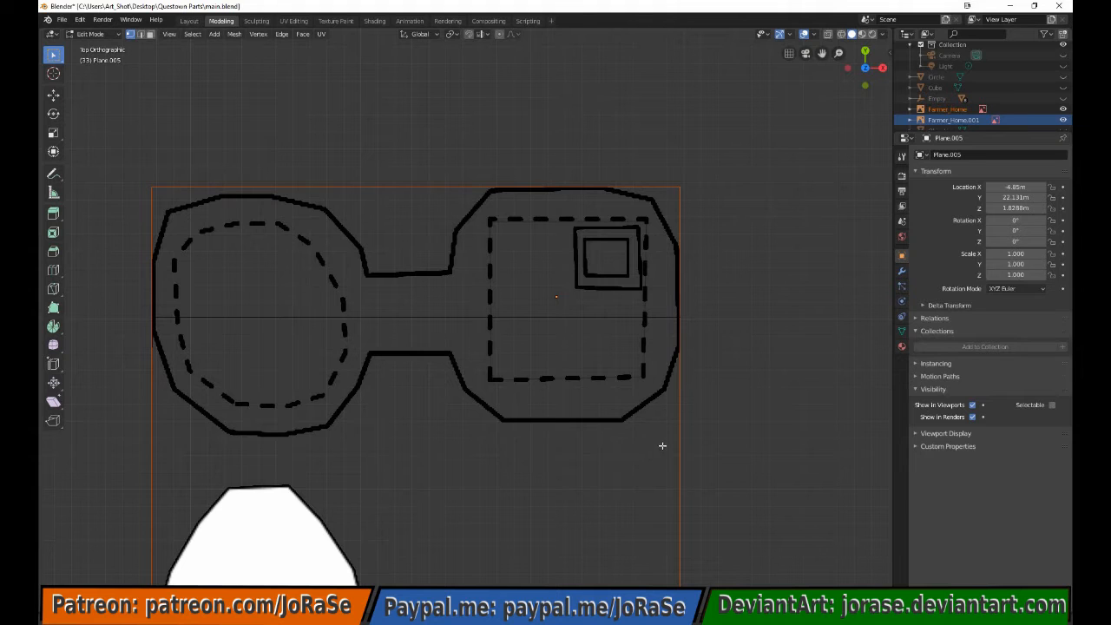
{"action": "scroll", "coordinate": [486, 443], "scroll_direction": "down", "scroll_amount": 4}
{"action": "scroll", "coordinate": [574, 393], "scroll_direction": "up", "scroll_amount": 5}
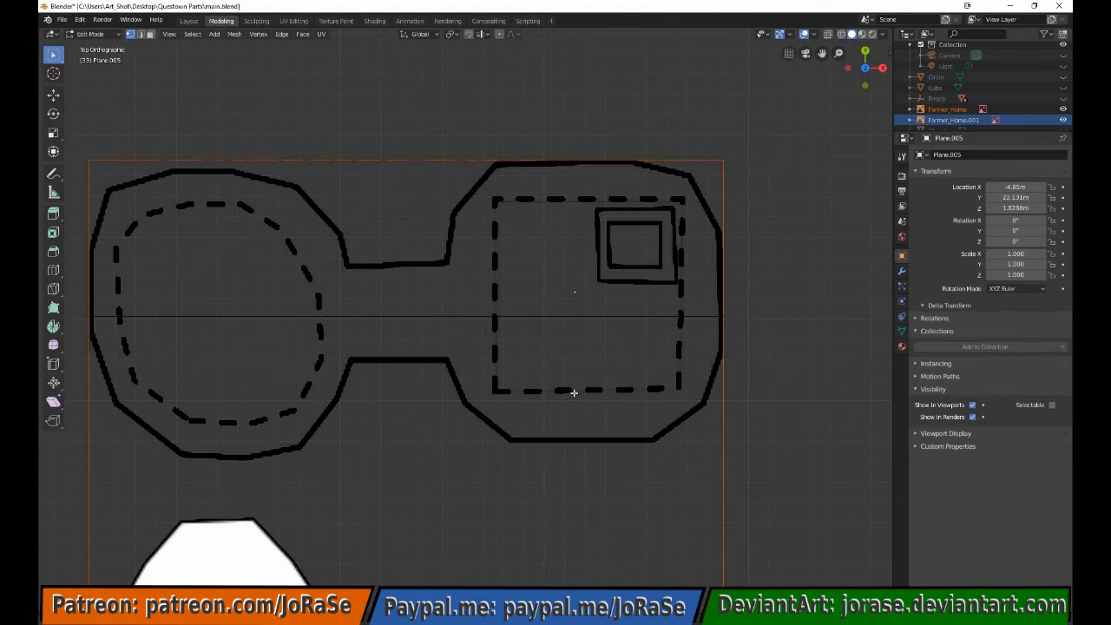
{"action": "scroll", "coordinate": [576, 392], "scroll_direction": "down", "scroll_amount": 4}
Select only the plane object without the reference images and raise it 0.583 m along Z onto the small house's base line
{"action": "middle_click_drag", "start_coordinate": [577, 392], "coordinate": [561, 372]}
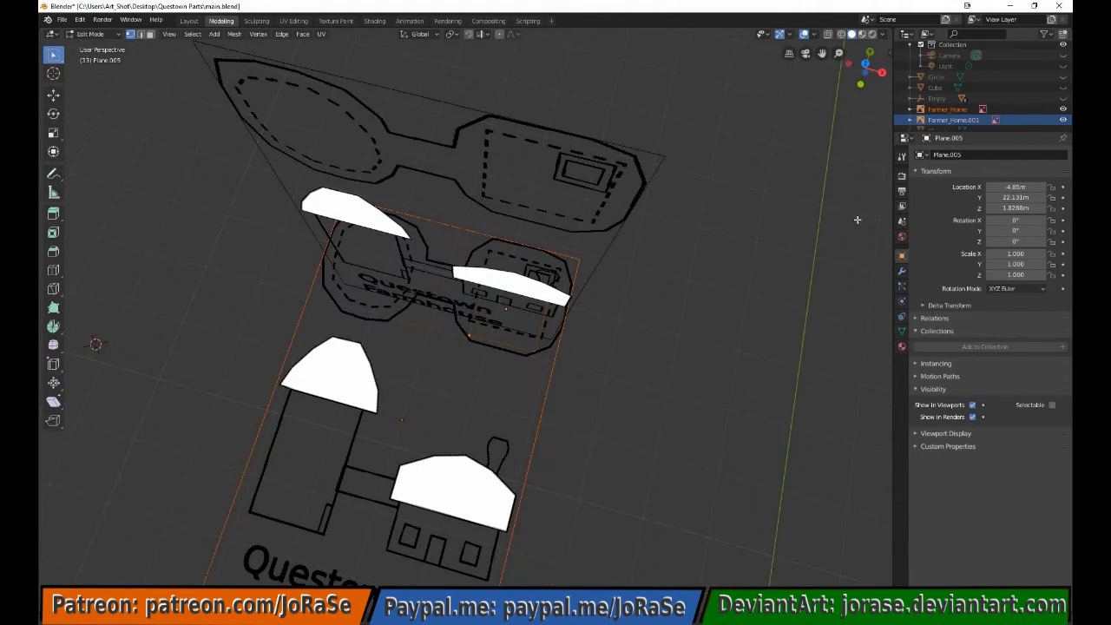
{"action": "left_click", "coordinate": [947, 111]}
{"action": "key", "text": "Tab"}
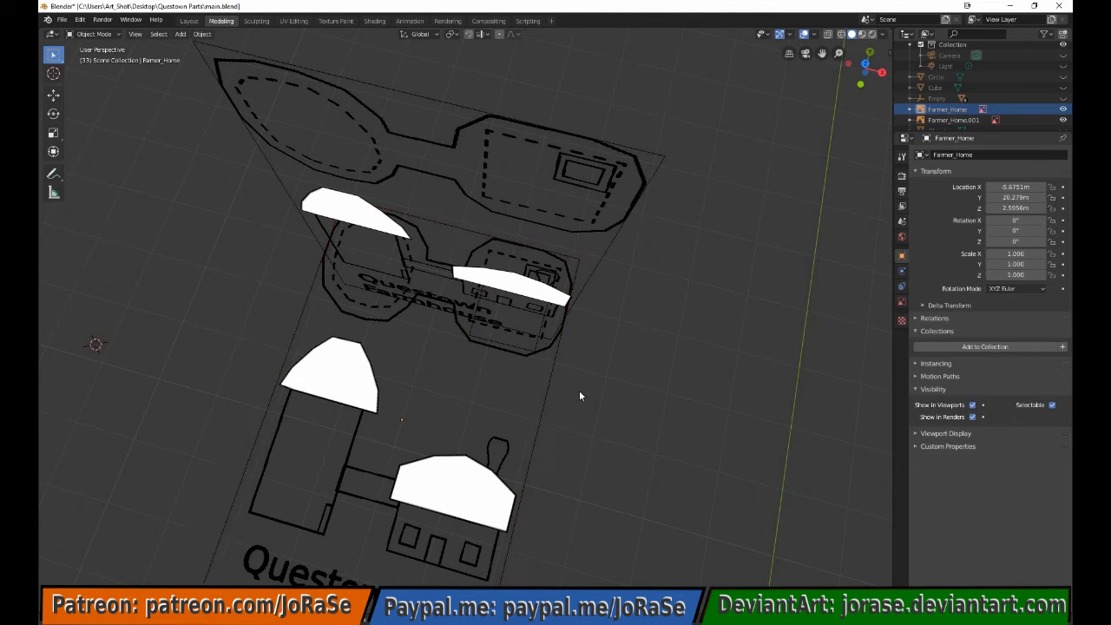
{"action": "scroll", "coordinate": [943, 95], "scroll_direction": "down", "scroll_amount": 4}
{"action": "left_click", "coordinate": [944, 119]}
{"action": "key", "text": "Tab"}
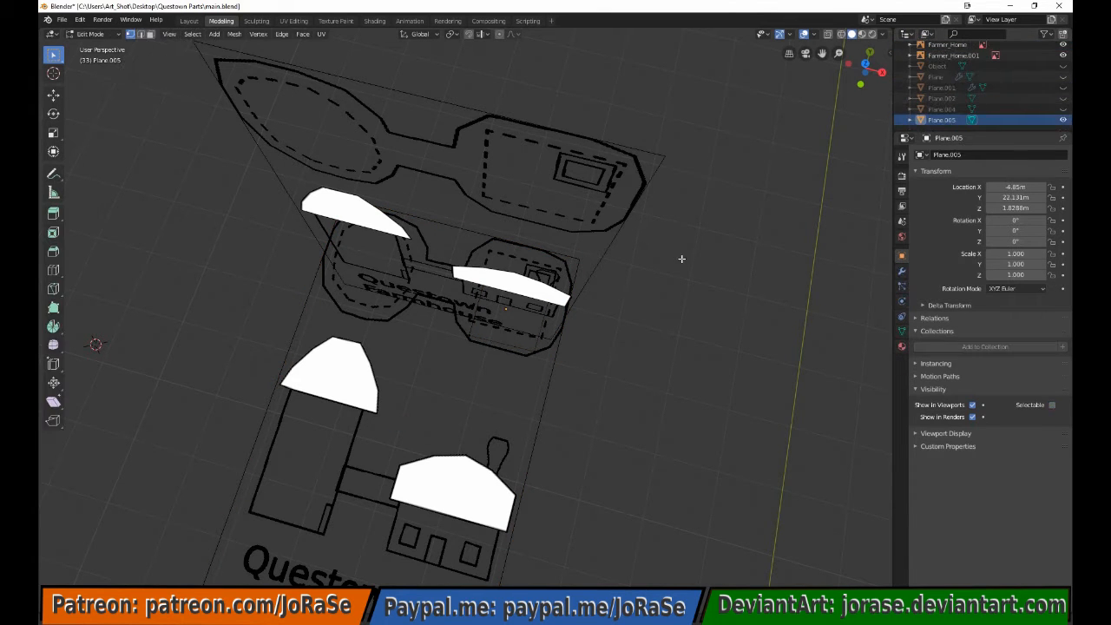
{"action": "key", "text": "KP_1"}
{"action": "key", "text": "Tab"}
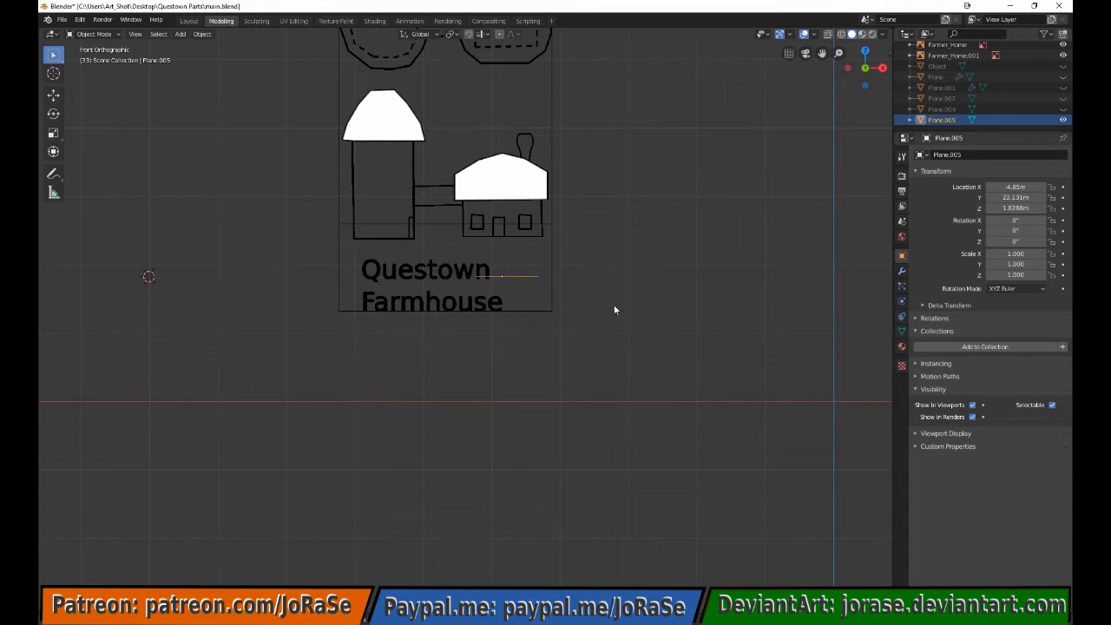
{"action": "key", "text": "g"}
{"action": "key", "text": "z"}
{"action": "left_click", "coordinate": [609, 265]}
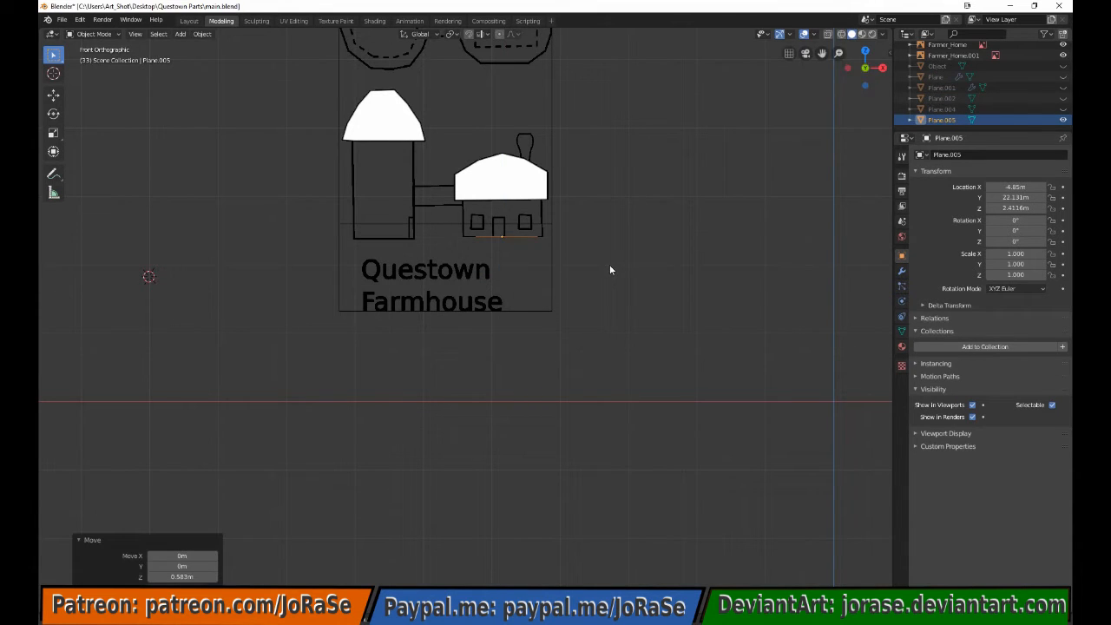
Delete the plane's existing geometry and reopen the plane alone for mesh editing, with the Farmhouse reference images deselected
{"action": "key", "text": "Tab"}
{"action": "key", "text": "x"}
{"action": "left_click", "coordinate": [611, 265]}
{"action": "scroll", "coordinate": [611, 261], "scroll_direction": "up", "scroll_amount": 5}
{"action": "middle_click_drag", "start_coordinate": [616, 196], "coordinate": [627, 514], "text": "shift"}
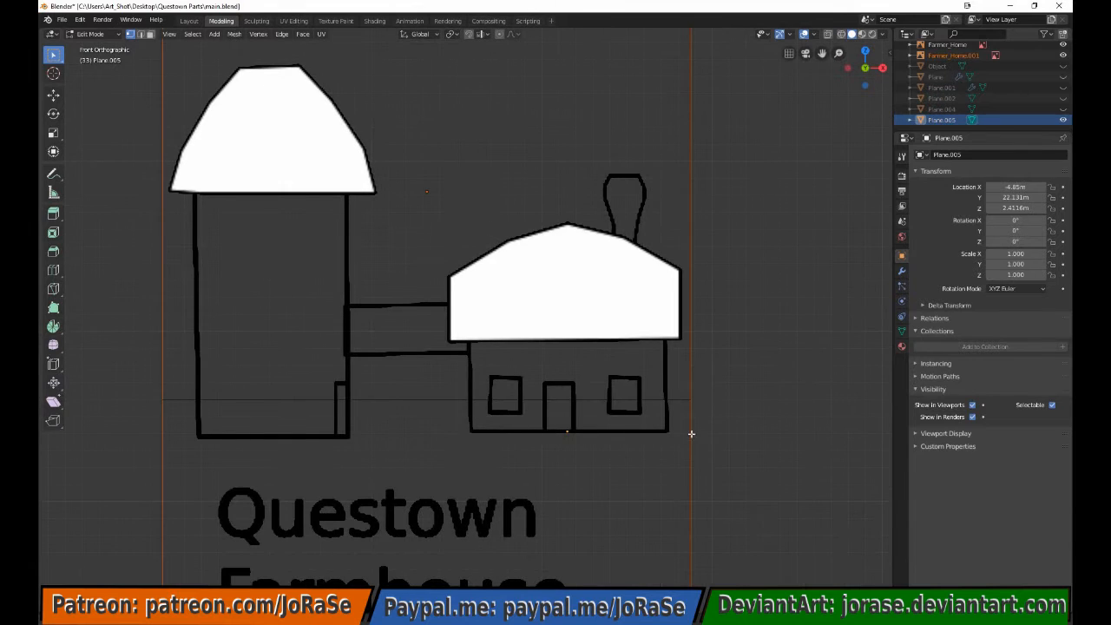
{"action": "left_click", "coordinate": [942, 55]}
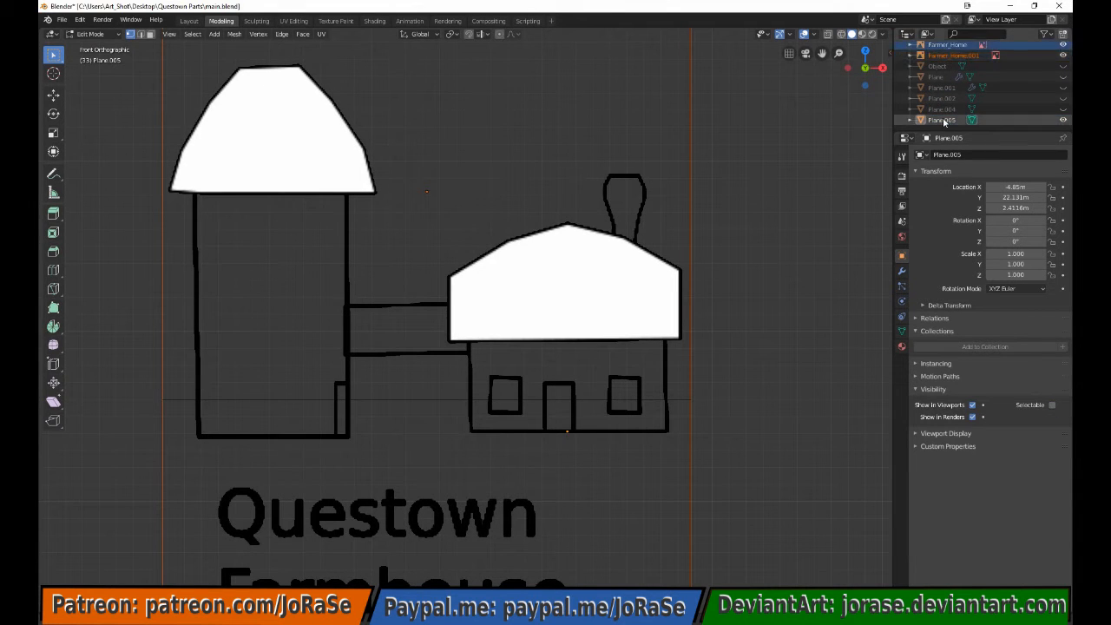
{"action": "key", "text": "Tab"}
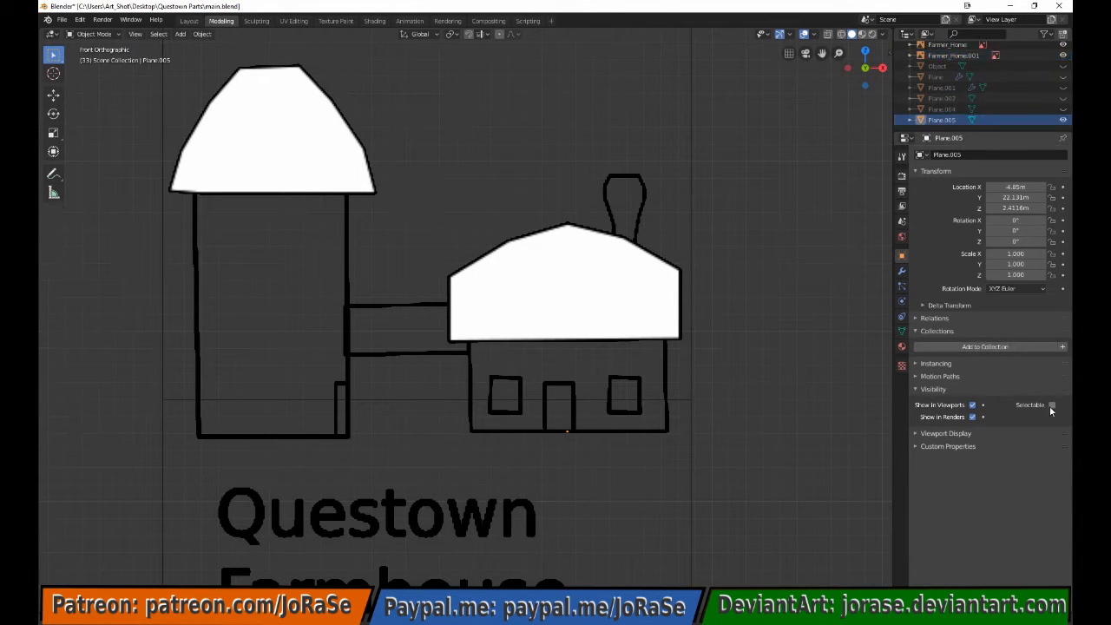
{"action": "left_click", "coordinate": [570, 437]}
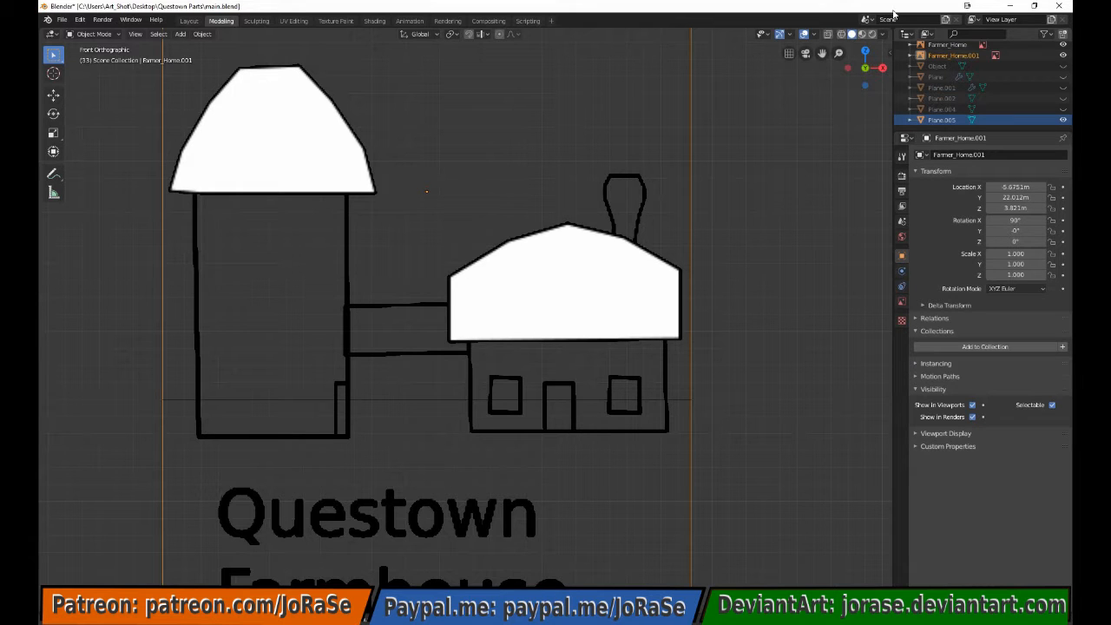
{"action": "left_click", "coordinate": [942, 120]}
{"action": "key", "text": "Tab"}
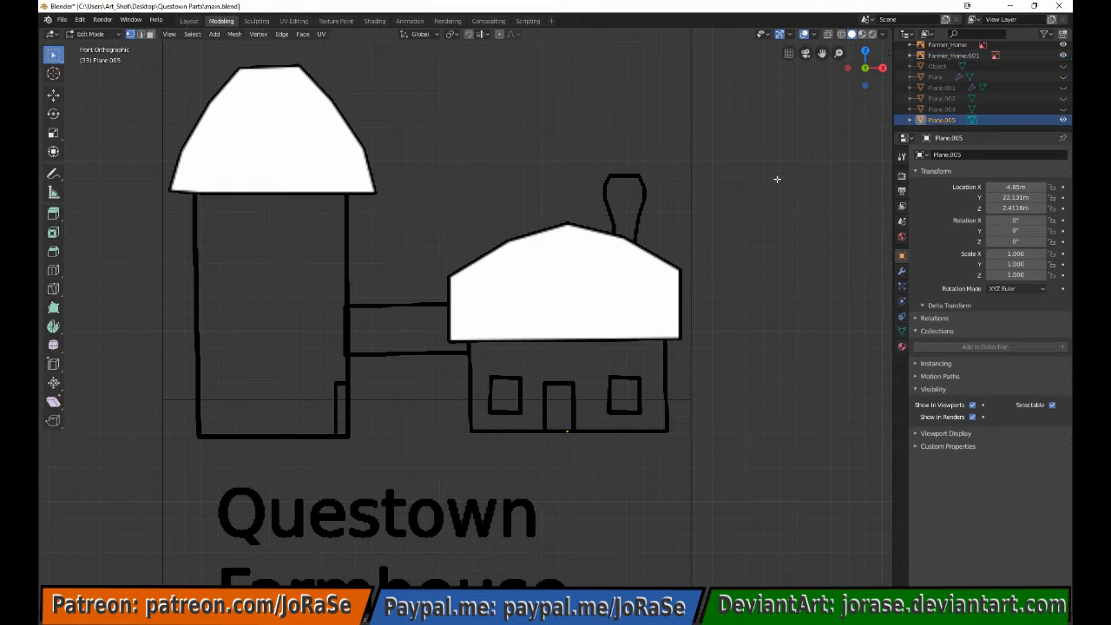
Place the starting vertex at the small house's lower-left corner and extrude it 0.525 m in Z up the wall's left edge
{"action": "key", "text": "g"}
{"action": "left_click", "coordinate": [566, 459]}
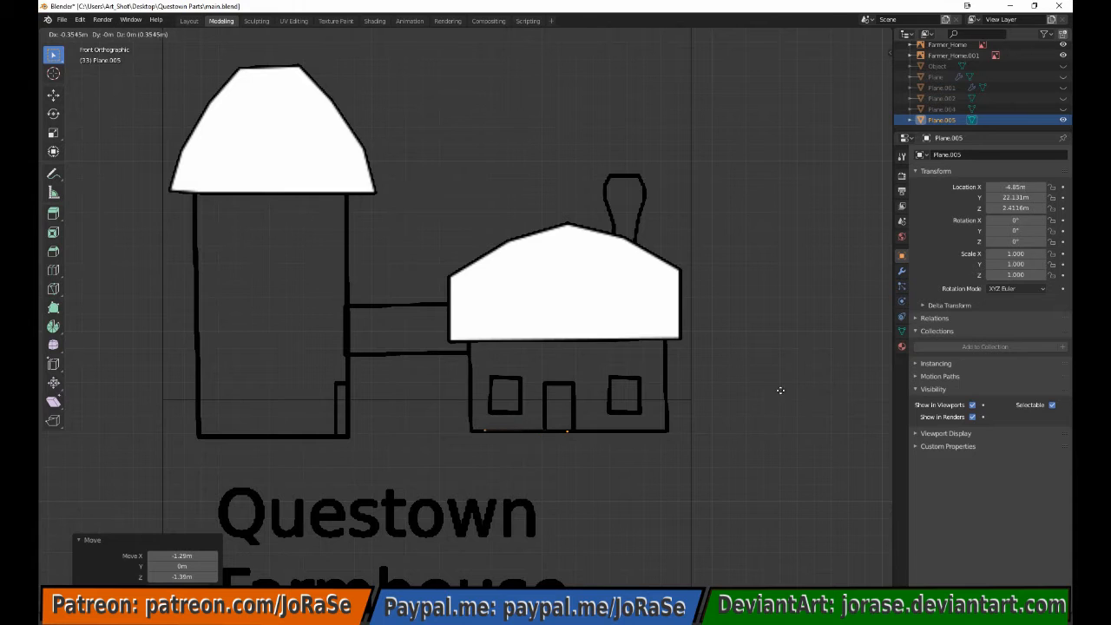
{"action": "left_click", "coordinate": [769, 390]}
{"action": "key", "text": "e"}
{"action": "left_click", "coordinate": [768, 301]}
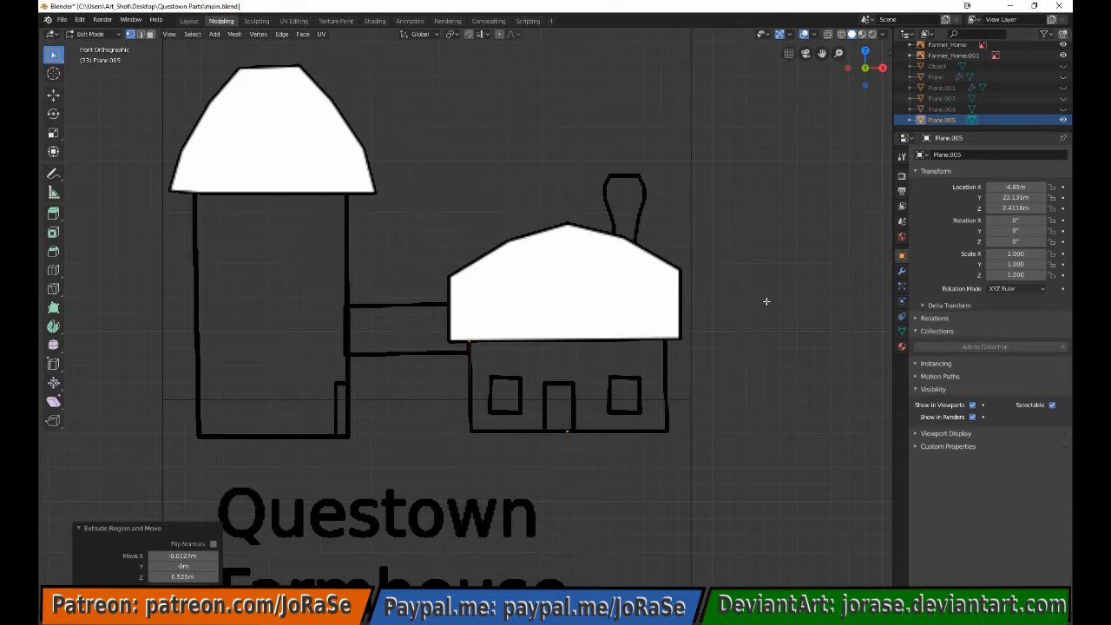
Trace the door outline in front view by extruding a vertex up, across and down, and extend it along the wall's base
{"action": "key", "text": "b"}
{"action": "left_click_drag", "start_coordinate": [539, 415], "coordinate": [637, 463]}
{"action": "key", "text": "e"}
{"action": "left_click", "coordinate": [637, 415]}
{"action": "key", "text": "e"}
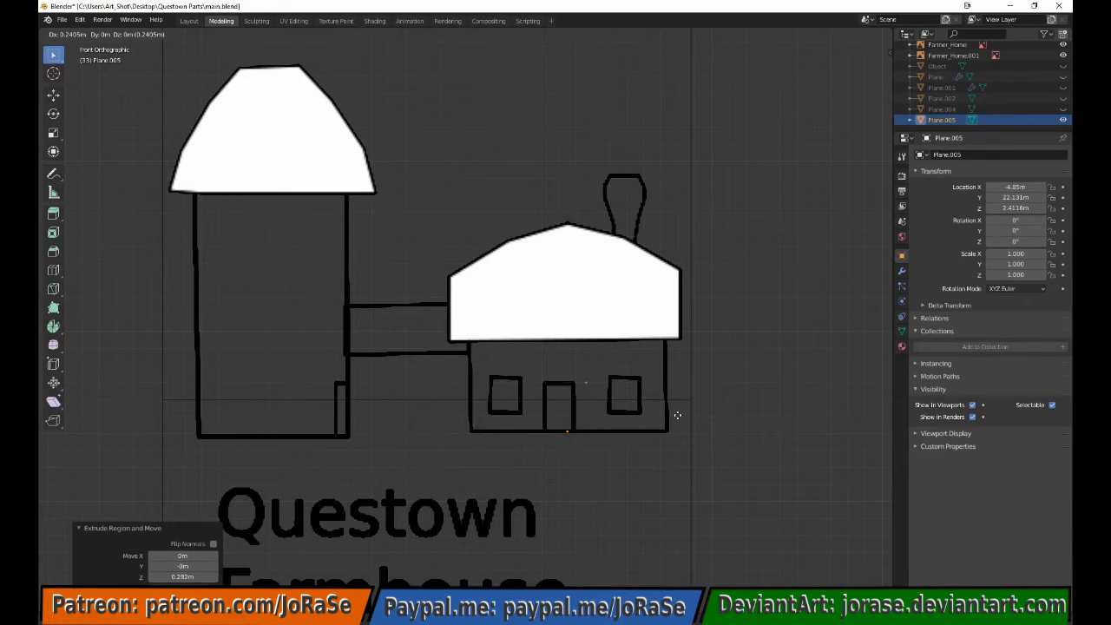
{"action": "left_click", "coordinate": [665, 416]}
{"action": "key", "text": "e"}
{"action": "left_click", "coordinate": [664, 462]}
{"action": "key", "text": "e"}
{"action": "left_click", "coordinate": [698, 463]}
Move the traced door vertices 1.457 m along Y in top view onto the dashed front wall line of the square room
{"action": "left_click_drag", "start_coordinate": [448, 316], "coordinate": [661, 476]}
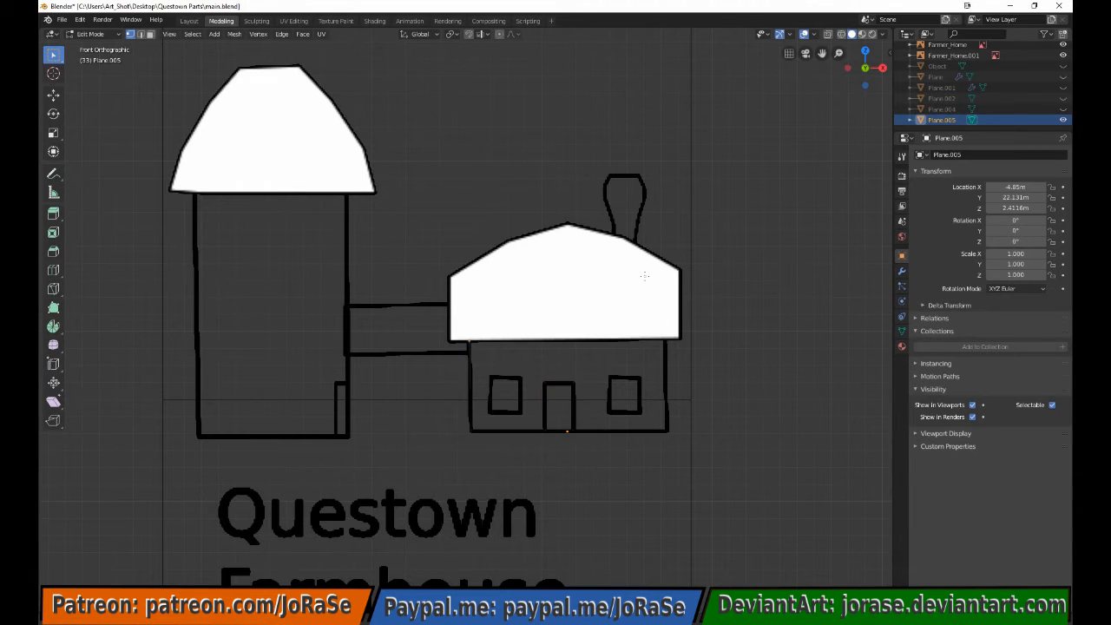
{"action": "left_click_drag", "start_coordinate": [436, 298], "coordinate": [573, 454]}
{"action": "key", "text": "KP_7"}
{"action": "scroll", "coordinate": [658, 457], "scroll_direction": "down", "scroll_amount": 4}
{"action": "key", "text": "g"}
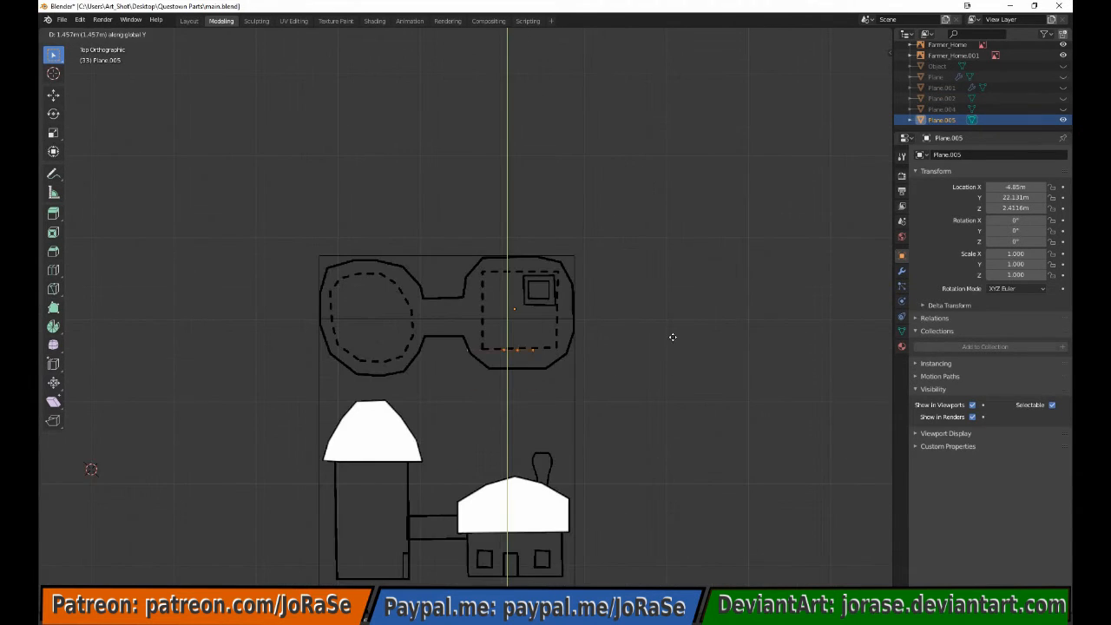
{"action": "left_click", "coordinate": [673, 337]}
Duplicate the door outline, rotate the copy about Z, and move it -0.446 m in X and 0.315 m in Y to the side wall
{"action": "middle_click_drag", "start_coordinate": [471, 318], "coordinate": [611, 308]}
{"action": "key", "text": "shift+d"}
{"action": "key", "text": "z"}
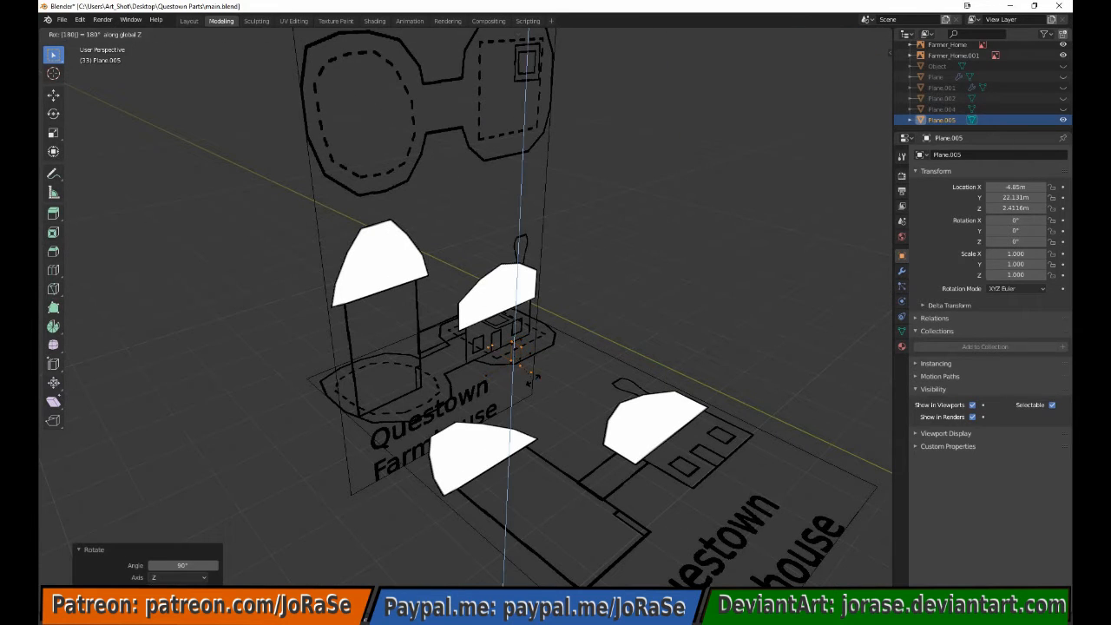
{"action": "key", "text": "KP_1"}
{"action": "right_click", "coordinate": [614, 391]}
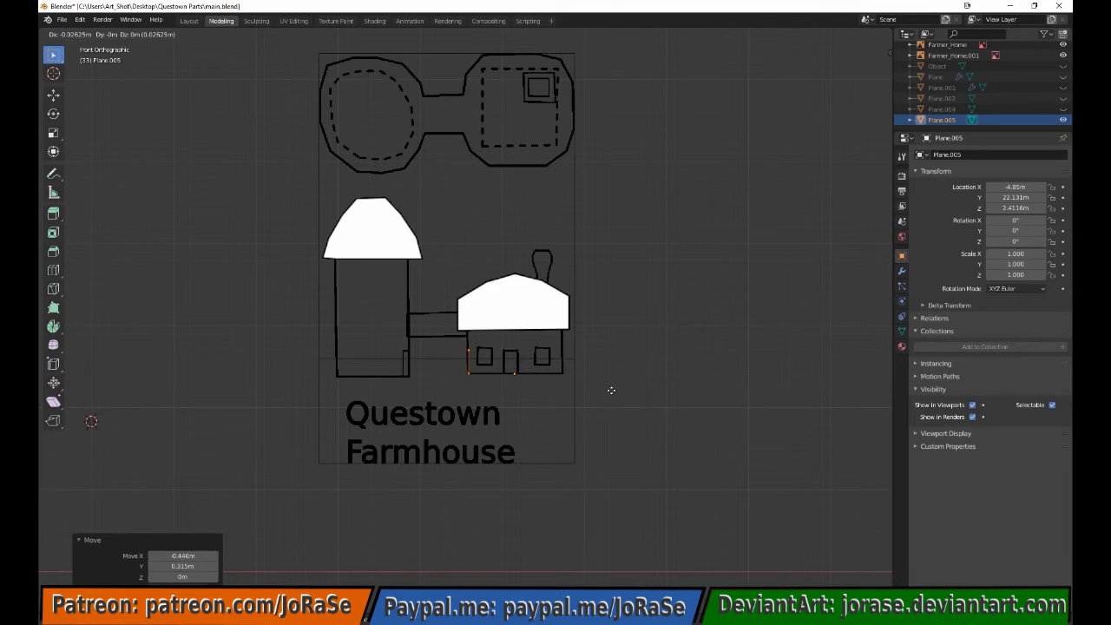
Move the wall's base vertex 0.26 m along X to the small house's lower-right corner in front view
{"action": "mouse_move", "coordinate": [611, 389]}
{"action": "middle_mouse_down"}
{"action": "mouse_move", "coordinate": [626, 337]}
{"action": "mouse_move", "coordinate": [707, 322]}
{"action": "mouse_move", "coordinate": [690, 349]}
{"action": "mouse_move", "coordinate": [571, 370]}
{"action": "mouse_move", "coordinate": [524, 434]}
{"action": "middle_mouse_up"}
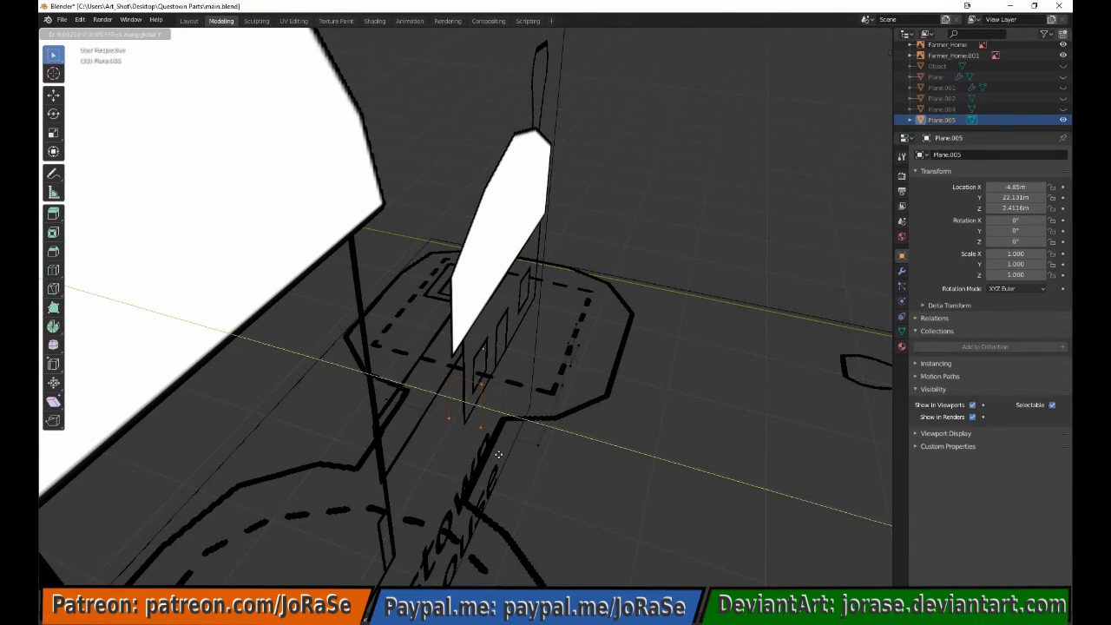
{"action": "key", "text": "KP_7"}
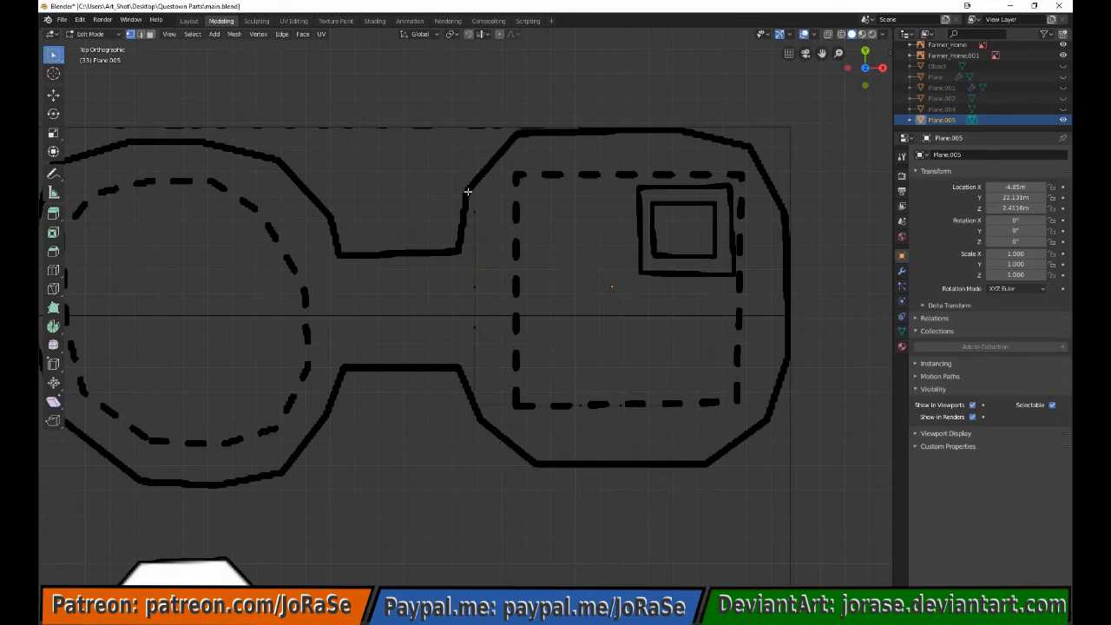
{"action": "key", "text": "KP_1"}
{"action": "key", "text": "g"}
{"action": "key", "text": "x"}
{"action": "left_click", "coordinate": [796, 463]}
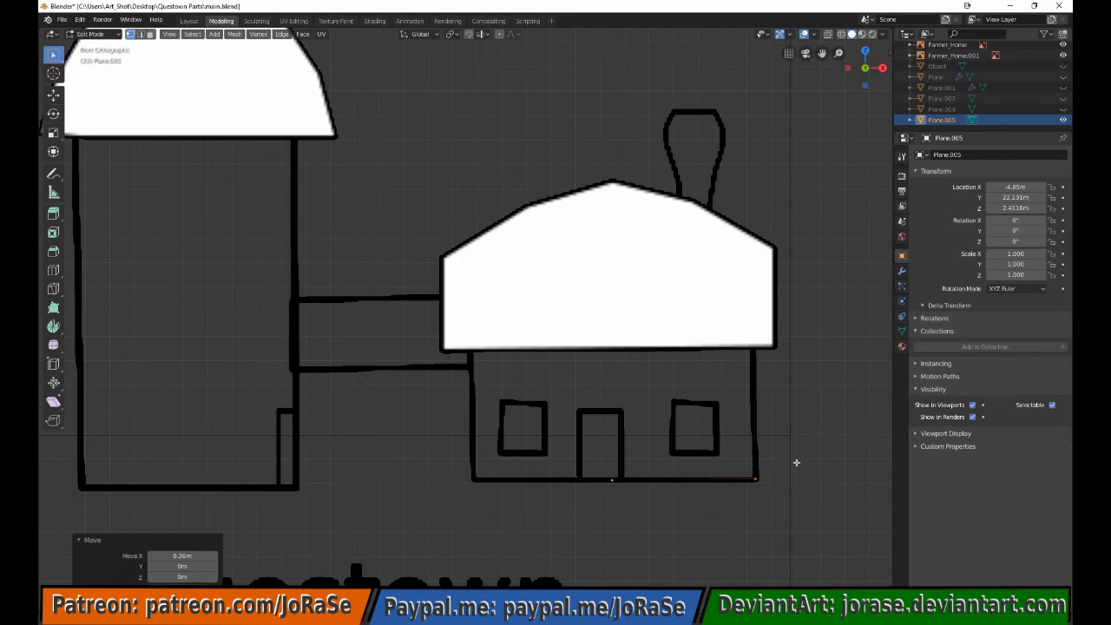
Trace the right window's outline in front view by extruding a vertex around its corners, starting 0.191 m down its left side
{"action": "left_click", "coordinate": [673, 402]}
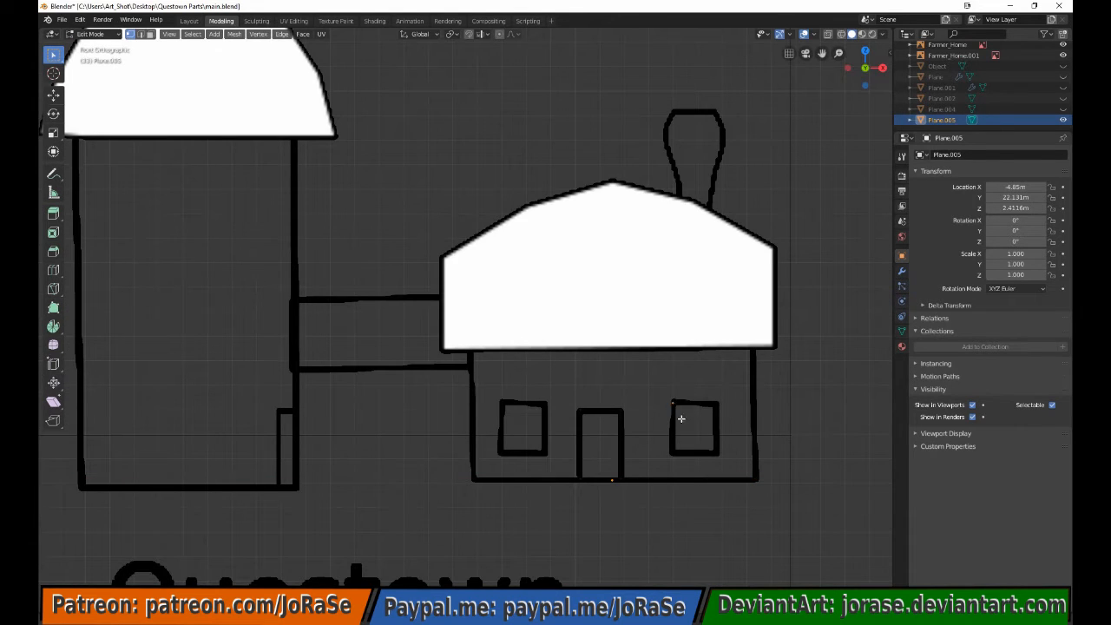
{"action": "key", "text": "e"}
{"action": "left_click", "coordinate": [726, 426]}
{"action": "left_click", "coordinate": [727, 473]}
{"action": "key", "text": "e"}
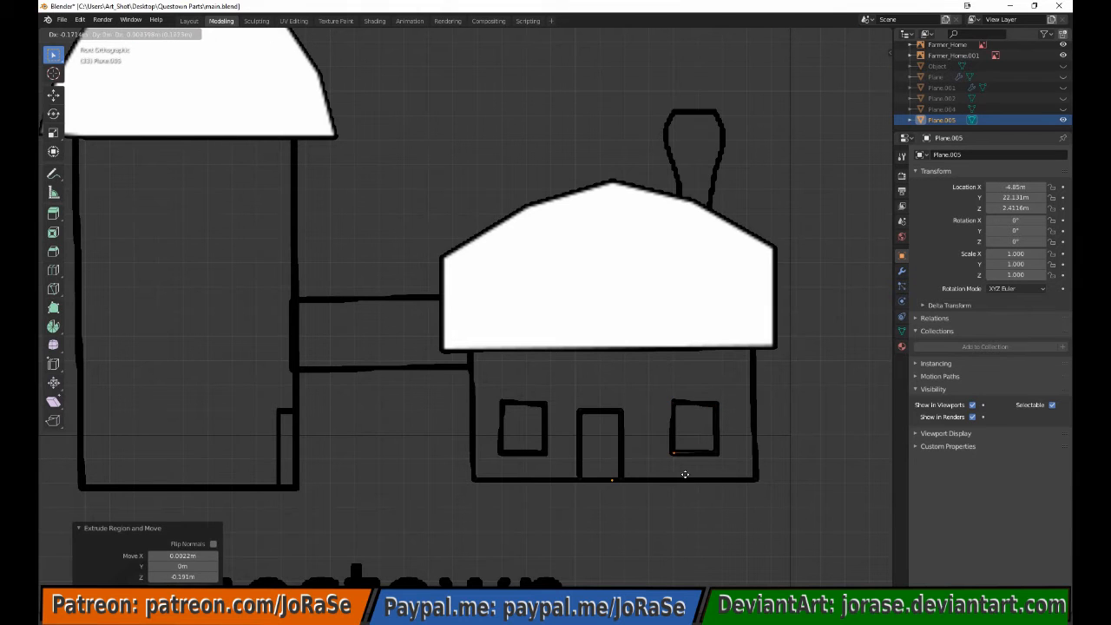
{"action": "left_click", "coordinate": [684, 474]}
Duplicate the traced window outline and place the copy over the left window of the reference drawing
{"action": "left_click", "coordinate": [681, 422], "text": "shift"}
{"action": "key", "text": "shift+d"}
{"action": "left_click", "coordinate": [553, 459]}
{"action": "left_click", "coordinate": [642, 381]}
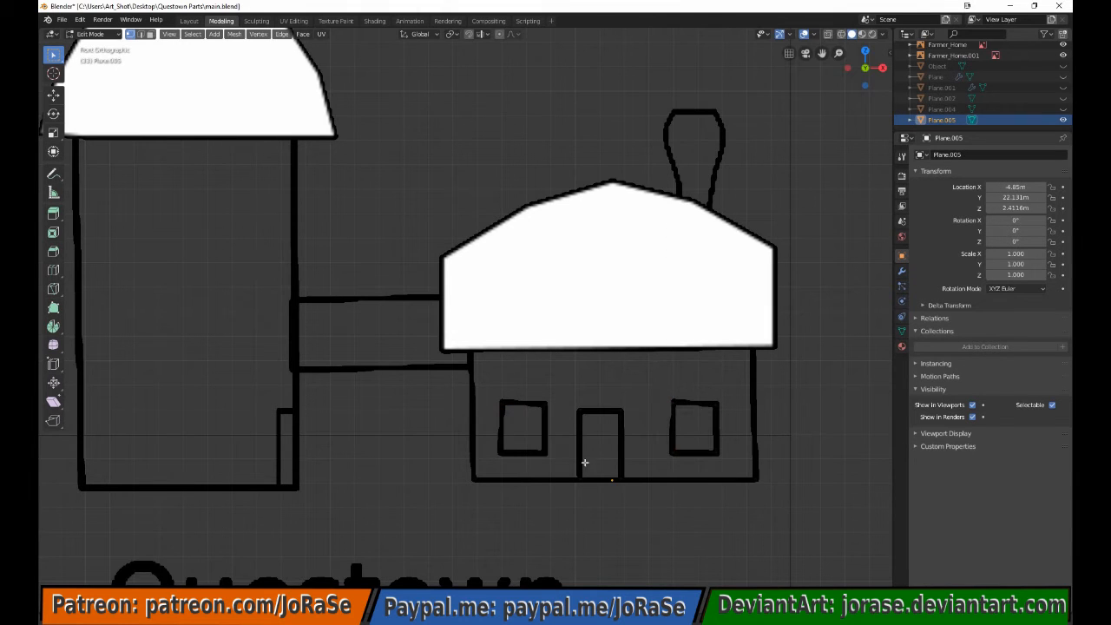
Select both window outlines and move them along Y in top view toward the plan's front wall line
{"action": "key", "text": "l"}
{"action": "middle_click_drag", "start_coordinate": [679, 438], "coordinate": [636, 474]}
{"action": "key", "text": "KP_7"}
{"action": "scroll", "coordinate": [635, 474], "scroll_direction": "down", "scroll_amount": 2}
{"action": "key", "text": "g"}
{"action": "key", "text": "y"}
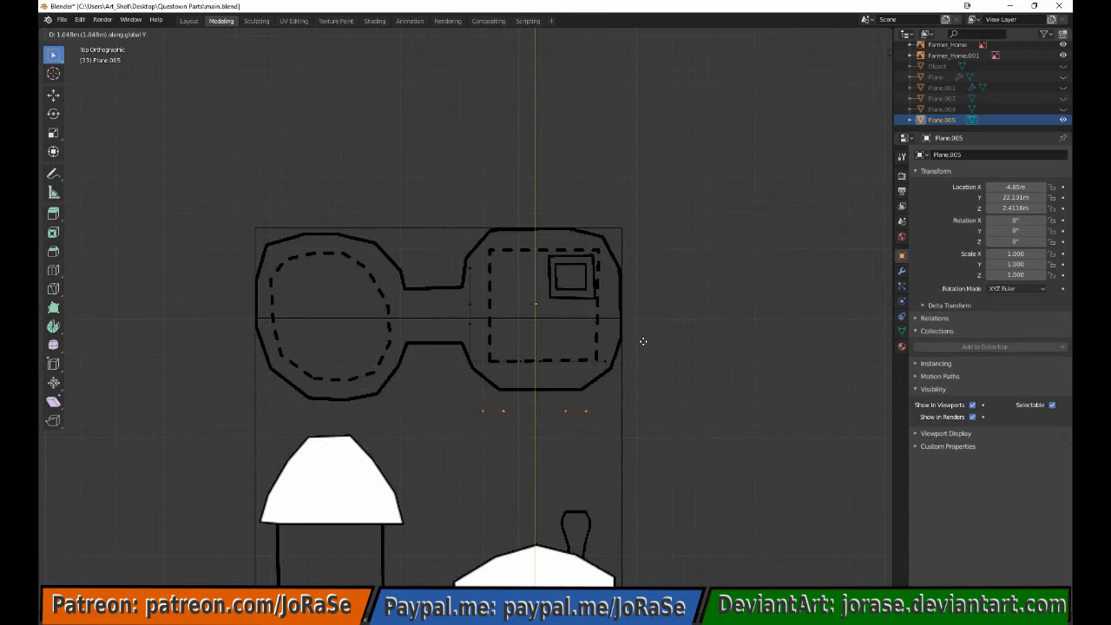
{"action": "left_click", "coordinate": [643, 292]}
Flatten the window outlines and the front wall's lower vertices by scaling each selection to 0 along Y
{"action": "key", "text": "s"}
{"action": "key", "text": "y"}
{"action": "key", "text": "0"}
{"action": "key", "text": "Return"}
{"action": "key", "text": "KP_3"}
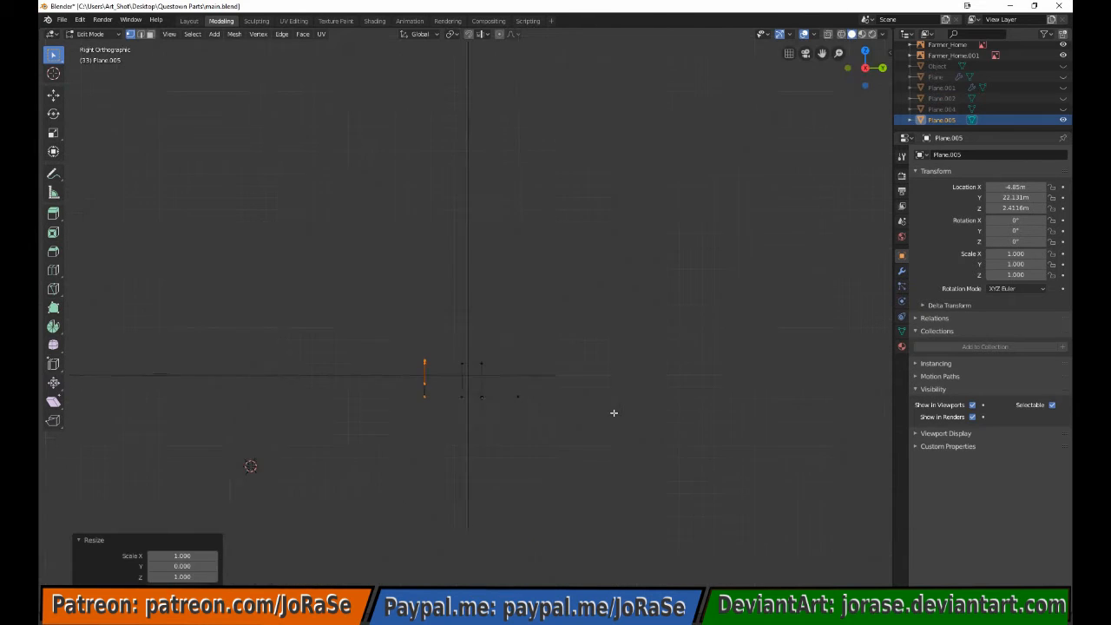
{"action": "middle_click_drag", "start_coordinate": [614, 413], "coordinate": [717, 464]}
{"action": "key", "text": "b"}
{"action": "left_click_drag", "start_coordinate": [507, 405], "coordinate": [544, 427]}
{"action": "key", "text": "s"}
{"action": "key", "text": "y"}
{"action": "key", "text": "0"}
{"action": "key", "text": "Return"}
Raise the wall's upper corner vertices in front view to the lower edge of the small house's roof
{"action": "key", "text": "KP_1"}
{"action": "left_click", "coordinate": [573, 430]}
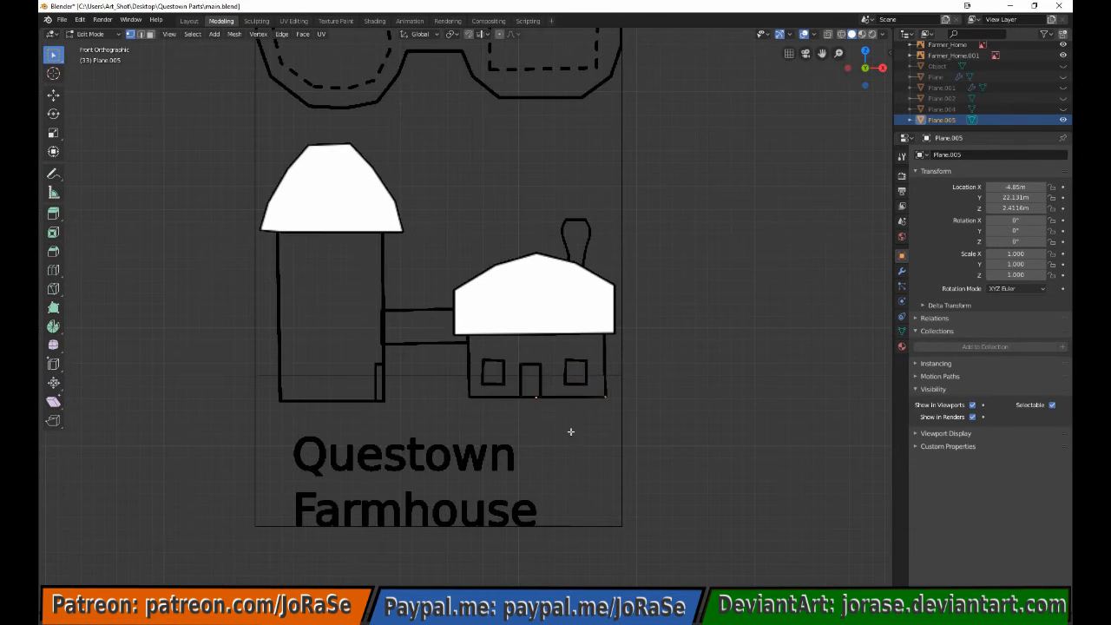
{"action": "middle_click_drag", "start_coordinate": [571, 432], "coordinate": [620, 472]}
{"action": "key", "text": "KP_1"}
{"action": "key", "text": "g"}
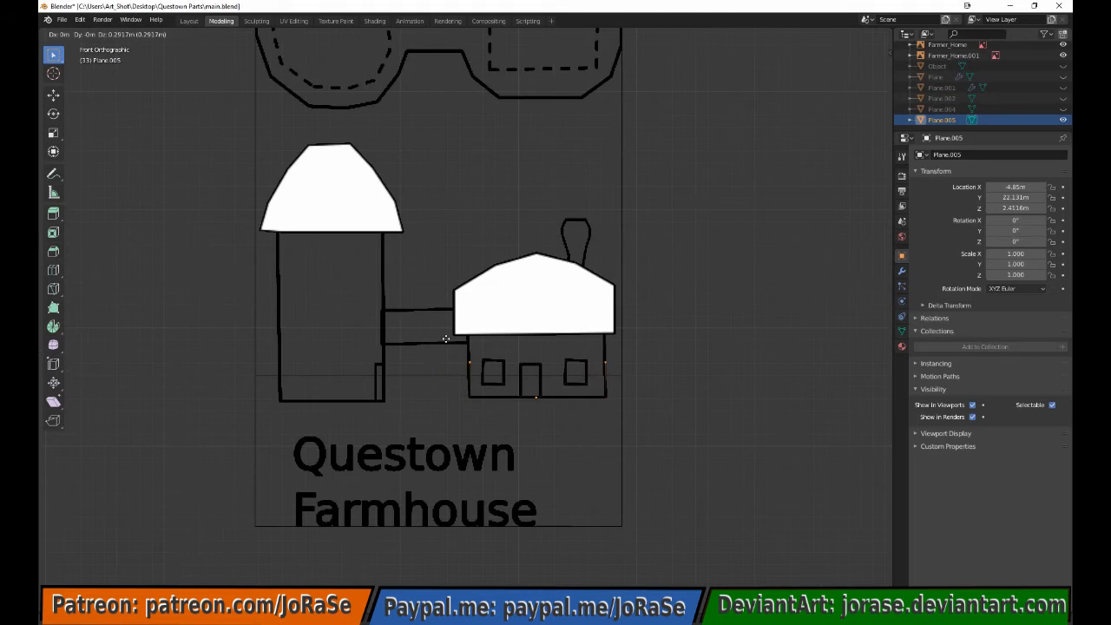
{"action": "left_click", "coordinate": [446, 312]}
{"action": "left_click", "coordinate": [645, 268]}
Fill the wall faces on both sides of the front-left corner, from the side doorway to the left window
{"action": "scroll", "coordinate": [565, 287], "scroll_direction": "up", "scroll_amount": 6}
{"action": "middle_click_drag", "start_coordinate": [544, 281], "coordinate": [599, 338]}
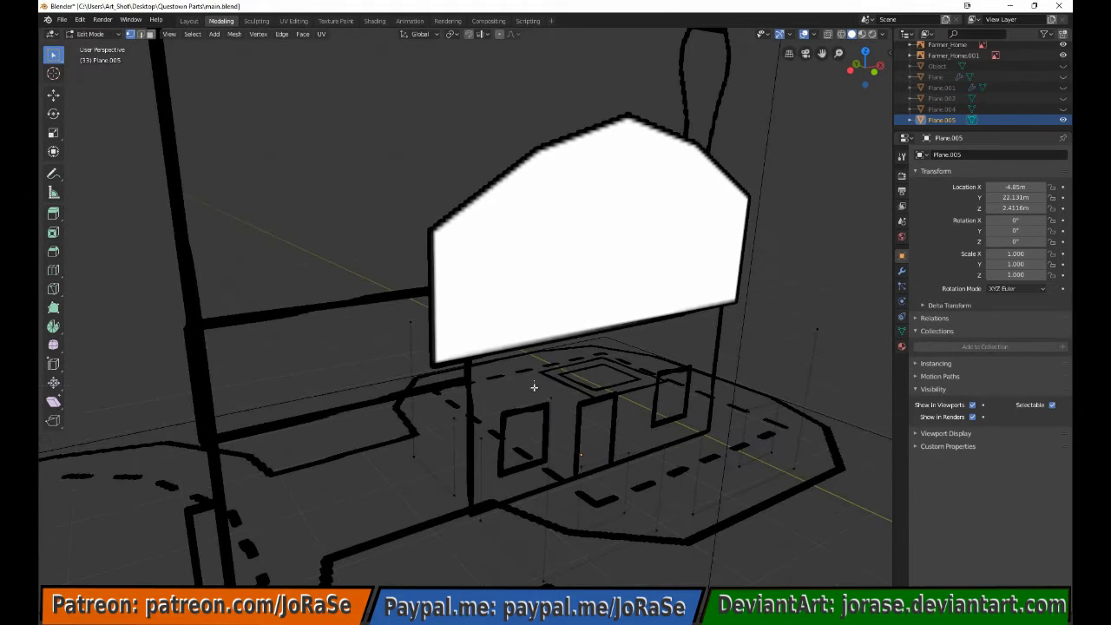
{"action": "key", "text": "b"}
{"action": "left_click_drag", "start_coordinate": [534, 388], "coordinate": [611, 585]}
{"action": "key", "text": "f"}
{"action": "key", "text": "f"}
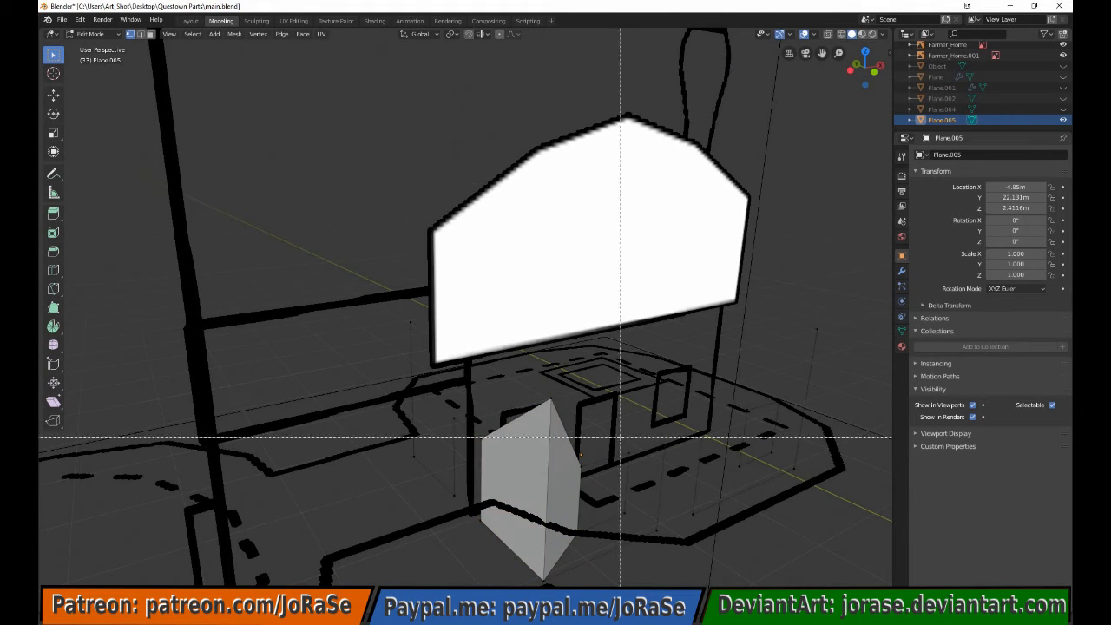
Fill the wall face between the left window and the door, and the face beneath the left window
{"action": "left_click_drag", "start_coordinate": [620, 436], "coordinate": [676, 558]}
{"action": "left_click", "coordinate": [649, 422]}
{"action": "left_click_drag", "start_coordinate": [667, 504], "coordinate": [533, 585]}
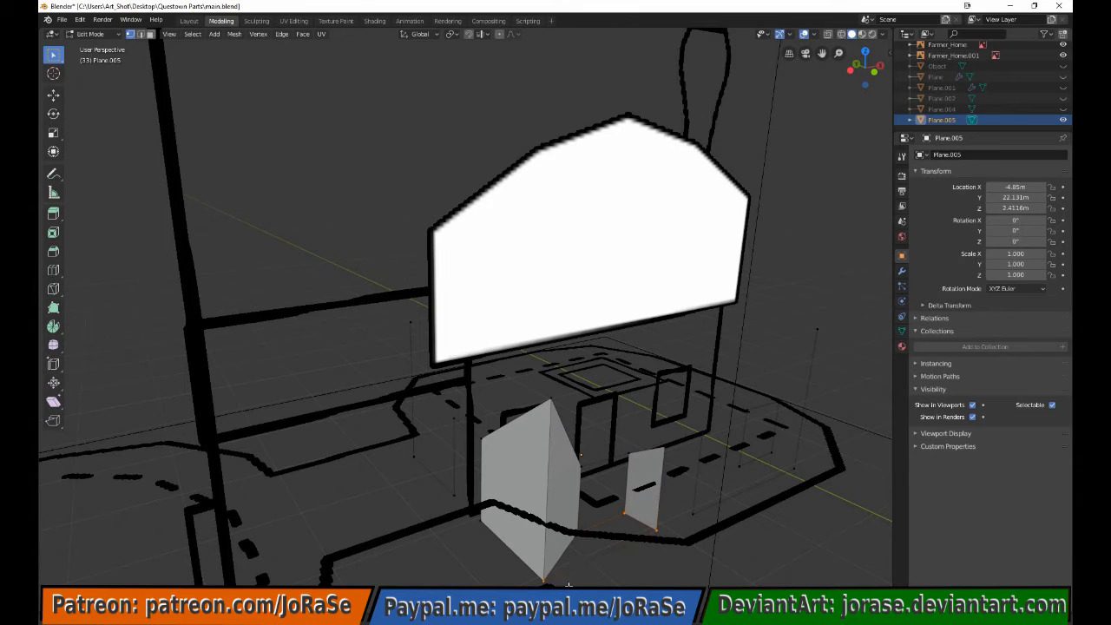
{"action": "key", "text": "f"}
Subdivide the front wall's top edge with one cut and fill the wall face above the left window
{"action": "left_click", "coordinate": [568, 386]}
{"action": "left_click", "coordinate": [282, 34]}
{"action": "left_click", "coordinate": [299, 95]}
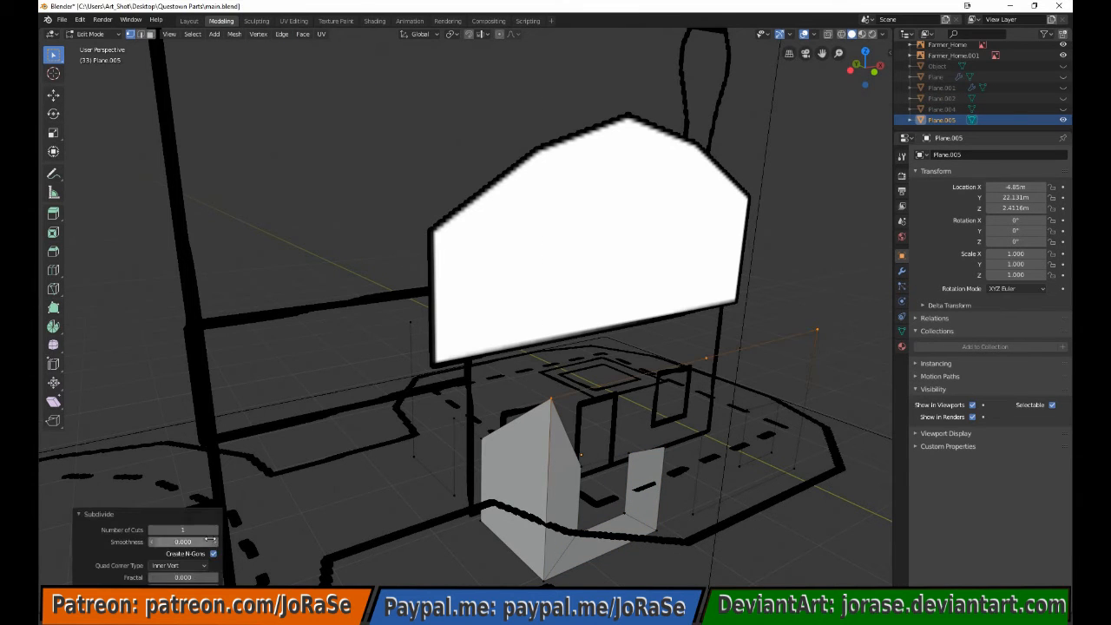
{"action": "middle_click_drag", "start_coordinate": [620, 412], "coordinate": [595, 397]}
{"action": "key", "text": "b"}
{"action": "left_click_drag", "start_coordinate": [506, 364], "coordinate": [671, 495]}
{"action": "key", "text": "f"}
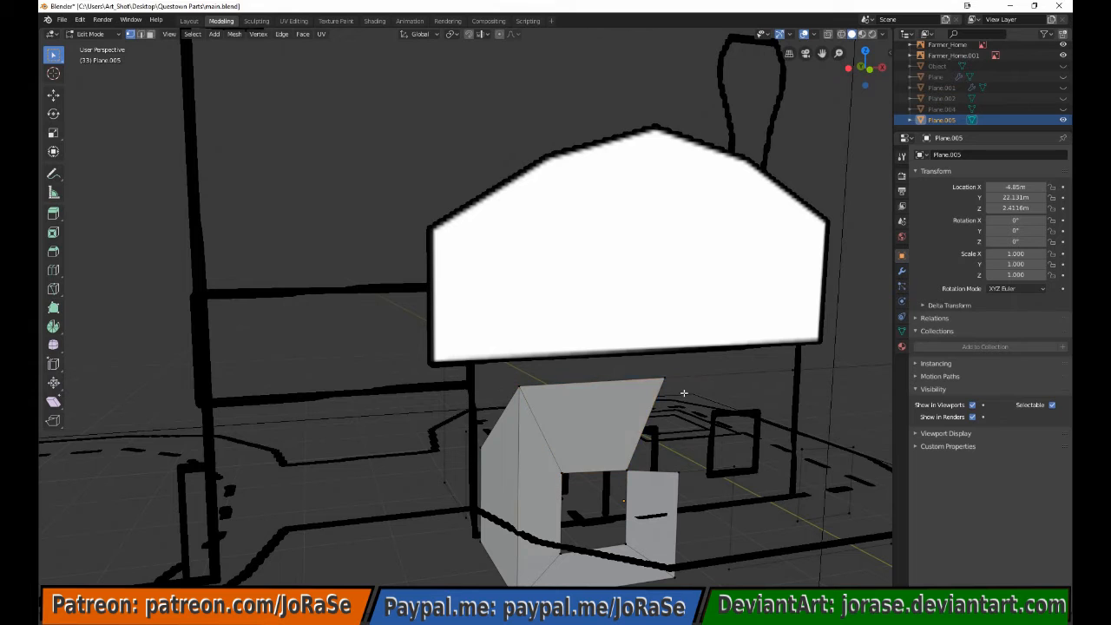
Fill the front wall faces above the door and above the right window
{"action": "key", "text": "b"}
{"action": "left_click_drag", "start_coordinate": [610, 361], "coordinate": [692, 475]}
{"action": "key", "text": "f"}
{"action": "key", "text": "f"}
{"action": "left_click_drag", "start_coordinate": [796, 483], "coordinate": [725, 445]}
{"action": "key", "text": "b"}
{"action": "key", "text": "f"}
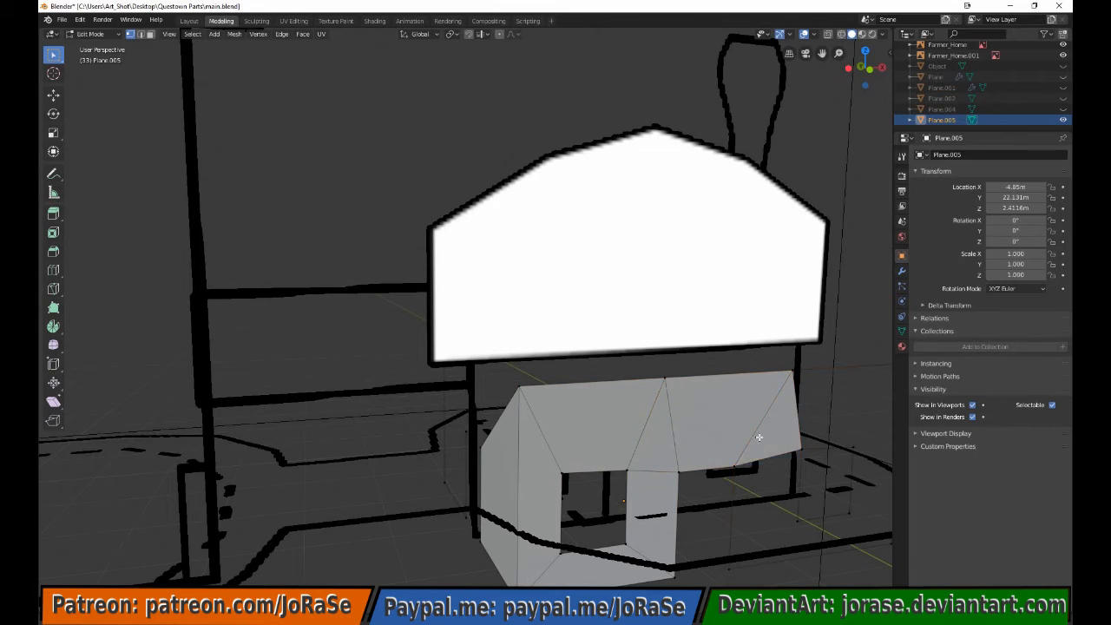
Fill the remaining front wall faces around the right window: beside the door, beneath the window and along the right corner
{"action": "middle_click_drag", "start_coordinate": [757, 451], "coordinate": [529, 412], "text": "shift"}
{"action": "left_click_drag", "start_coordinate": [527, 430], "coordinate": [628, 532]}
{"action": "key", "text": "f"}
{"action": "key", "text": "b"}
{"action": "left_click_drag", "start_coordinate": [531, 464], "coordinate": [754, 558]}
{"action": "key", "text": "f"}
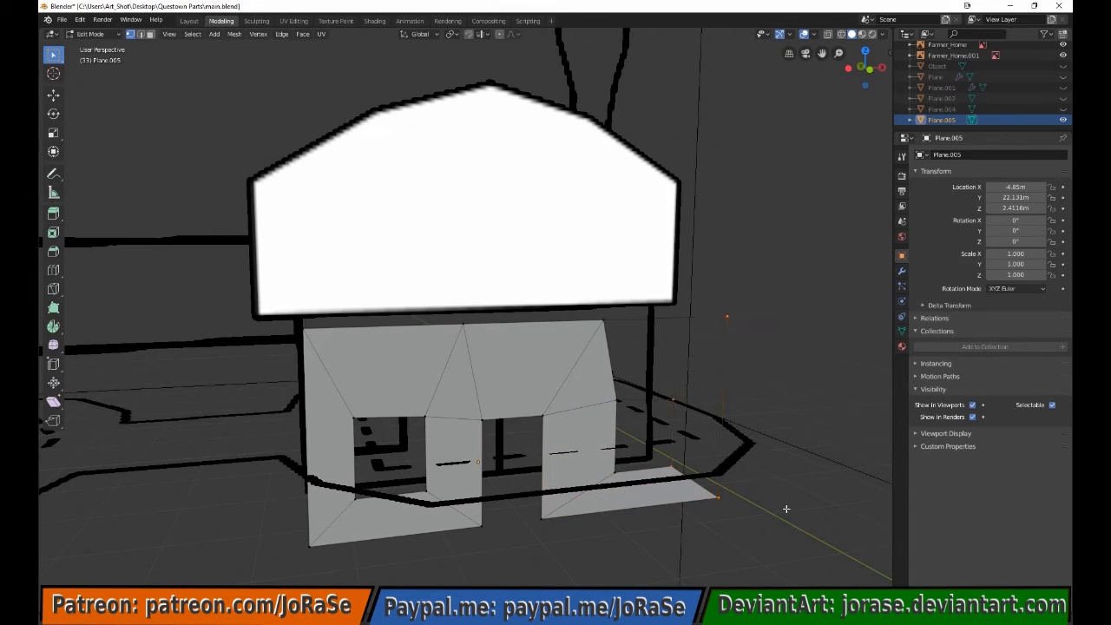
{"action": "key", "text": "f"}
{"action": "key", "text": "b"}
{"action": "left_click_drag", "start_coordinate": [587, 299], "coordinate": [747, 404]}
{"action": "key", "text": "f"}
Delete the side wall face between the front-left corner and the side doorway, keeping its vertices
{"action": "middle_click_drag", "start_coordinate": [503, 358], "coordinate": [544, 376]}
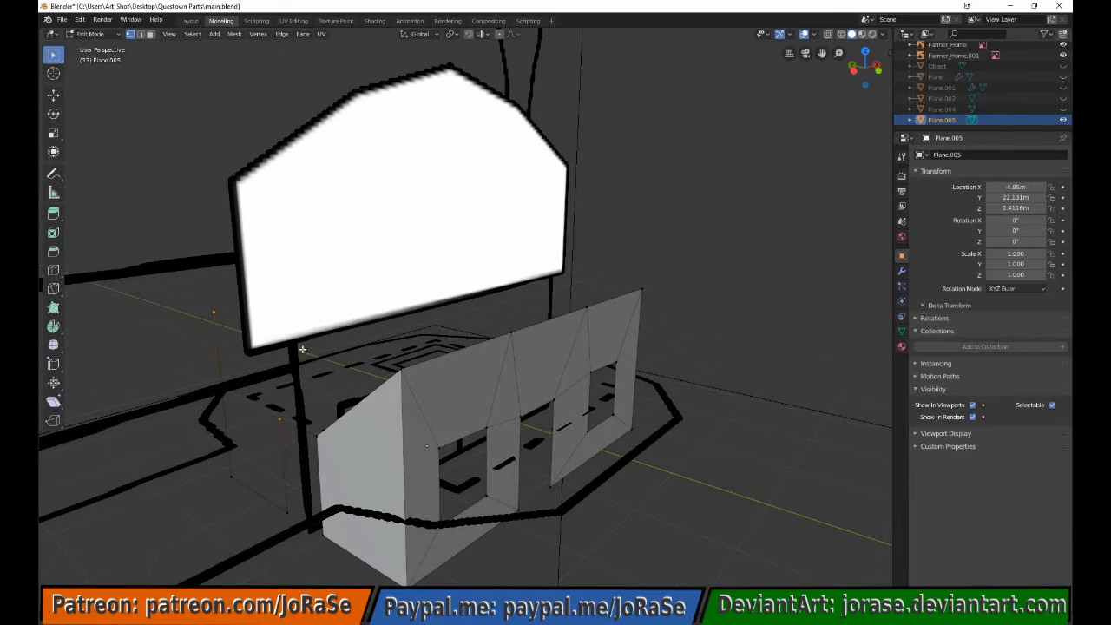
{"action": "left_click_drag", "start_coordinate": [303, 349], "coordinate": [398, 462]}
{"action": "key", "text": "b"}
Duplicate the left front window's corner vertices and rotate the copy 90° around Z
{"action": "left_click_drag", "start_coordinate": [427, 400], "coordinate": [494, 526]}
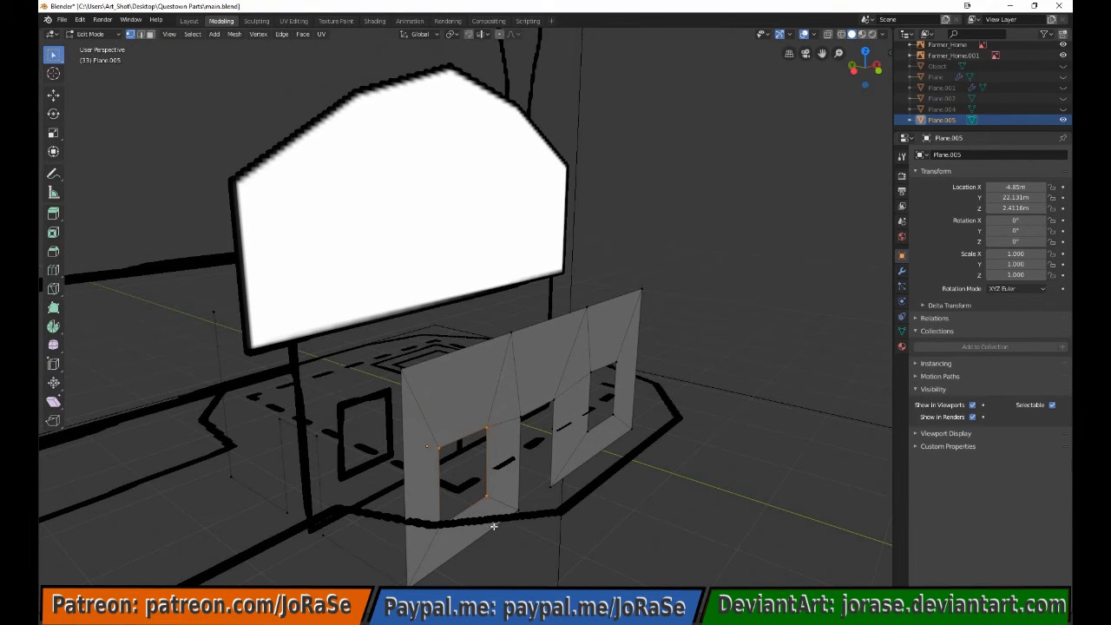
{"action": "key", "text": "shift+d"}
{"action": "key", "text": "Return"}
{"action": "type", "text": "rz90"}
{"action": "key", "text": "Return"}
{"action": "key", "text": "KP_3"}
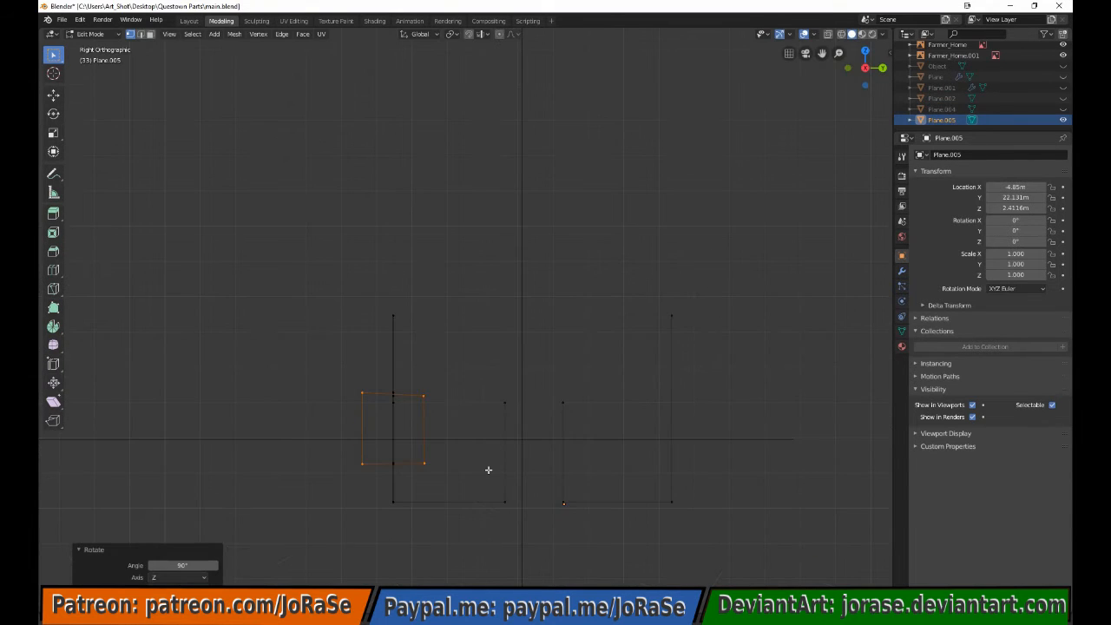
Move the copied window vertices along Y and then X to sit in the left side wall between corner and doorway
{"action": "key", "text": "g"}
{"action": "key", "text": "y"}
{"action": "left_click", "coordinate": [542, 462]}
{"action": "middle_click_drag", "start_coordinate": [286, 422], "coordinate": [469, 467]}
{"action": "key", "text": "KP_1"}
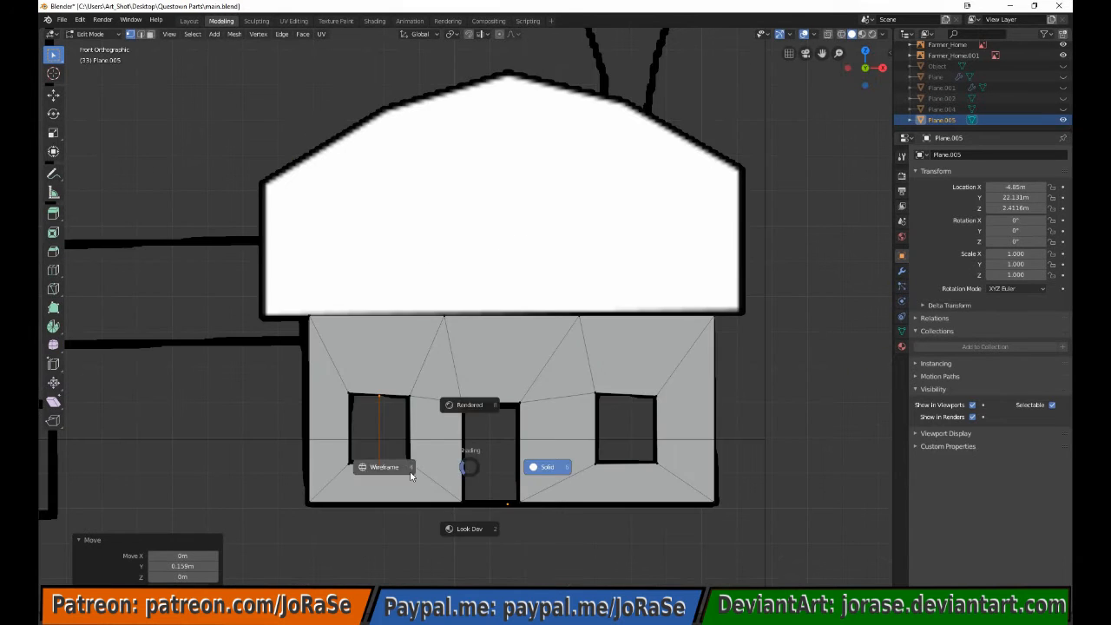
{"action": "key", "text": "g"}
{"action": "key", "text": "x"}
{"action": "left_click", "coordinate": [332, 449]}
{"action": "middle_click_drag", "start_coordinate": [333, 448], "coordinate": [300, 442]}
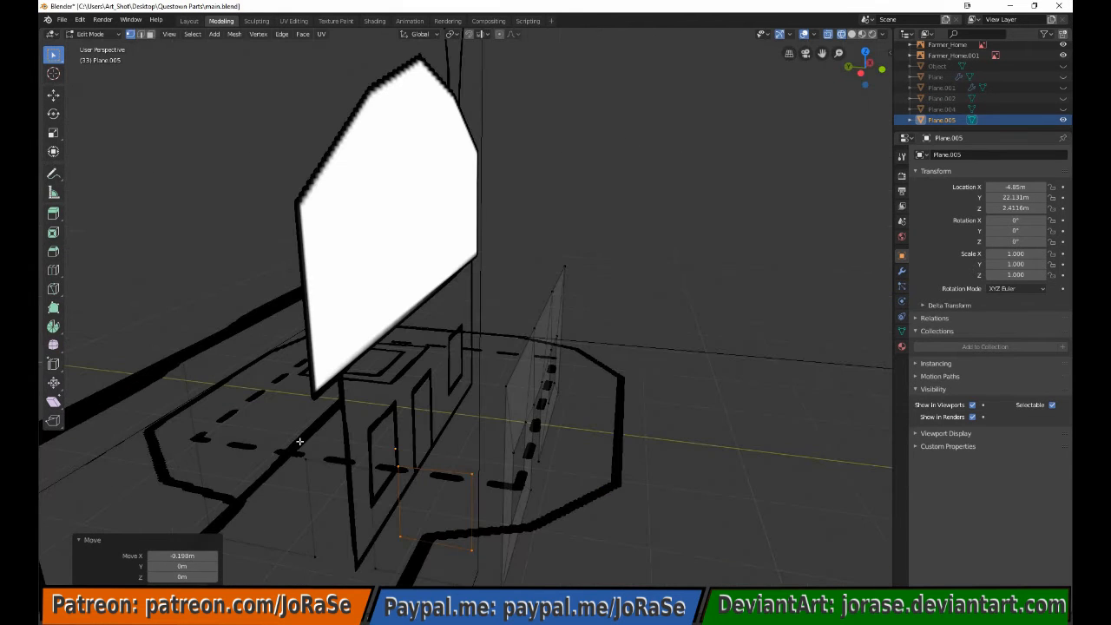
Flatten the left side wall's vertices into one plane by scaling them to 0 along X
{"action": "scroll", "coordinate": [188, 370], "scroll_direction": "down", "scroll_amount": 1}
{"action": "key", "text": "b"}
{"action": "left_click_drag", "start_coordinate": [335, 474], "coordinate": [500, 556]}
{"action": "key", "text": "s"}
{"action": "key", "text": "x"}
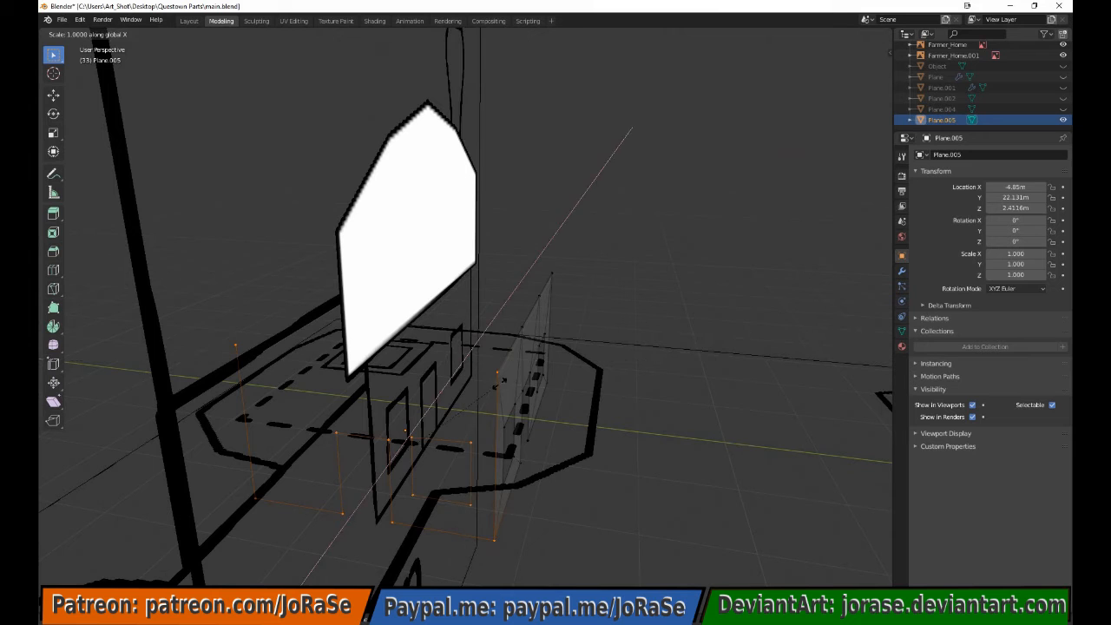
{"action": "key", "text": "0"}
{"action": "key", "text": "Return"}
Fill the left side wall faces between the front corner and the side window, and beneath that window
{"action": "key", "text": "alt+a"}
{"action": "key", "text": "b"}
{"action": "left_click_drag", "start_coordinate": [467, 365], "coordinate": [505, 560]}
{"action": "key", "text": "f"}
{"action": "mouse_move", "coordinate": [513, 555]}
{"action": "middle_mouse_down"}
{"action": "mouse_move", "coordinate": [524, 501]}
{"action": "mouse_move", "coordinate": [609, 509]}
{"action": "middle_mouse_up"}
{"action": "key", "text": "shift+z"}
{"action": "key", "text": "alt+a"}
{"action": "key", "text": "b"}
{"action": "left_click_drag", "start_coordinate": [341, 464], "coordinate": [455, 564]}
{"action": "key", "text": "f"}
Connect the left side wall's two top corners with an edge and subdivide it with two cuts
{"action": "key", "text": "alt+a"}
{"action": "left_click", "coordinate": [451, 325]}
{"action": "left_click", "coordinate": [241, 318], "text": "shift"}
{"action": "key", "text": "f"}
{"action": "middle_click_drag", "start_coordinate": [278, 400], "coordinate": [321, 400]}
{"action": "left_click", "coordinate": [281, 34]}
{"action": "left_click", "coordinate": [270, 103]}
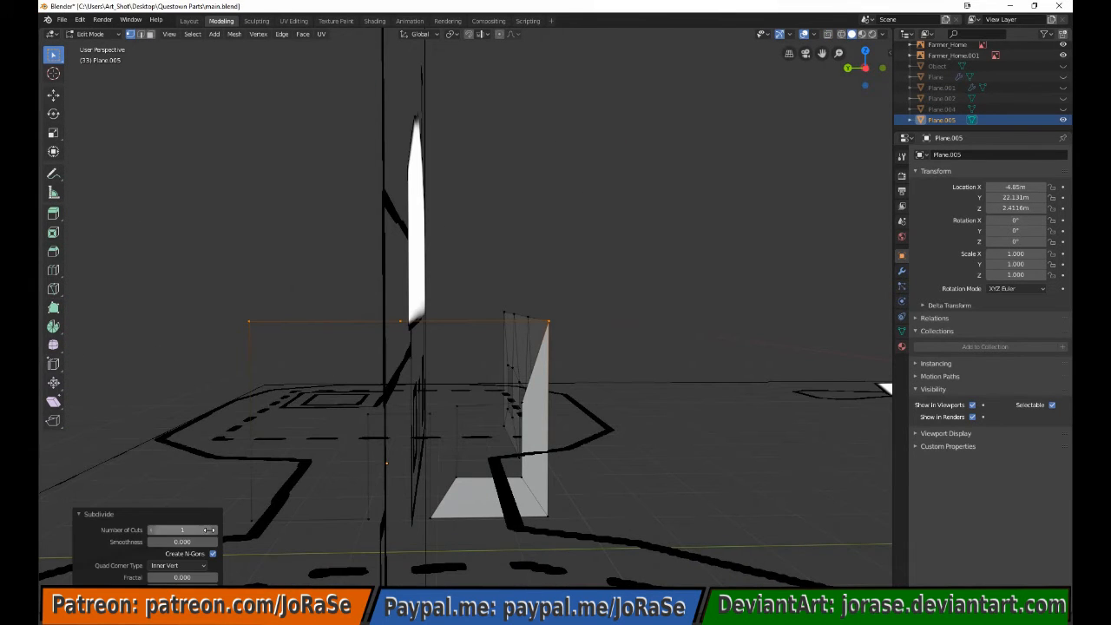
{"action": "left_click", "coordinate": [209, 530]}
Fill the left side wall faces above the side window using the new top-edge vertices
{"action": "key", "text": "alt+a"}
{"action": "key", "text": "b"}
{"action": "left_click_drag", "start_coordinate": [424, 301], "coordinate": [473, 425]}
{"action": "key", "text": "f"}
{"action": "key", "text": "alt+a"}
{"action": "middle_click_drag", "start_coordinate": [474, 425], "coordinate": [444, 420]}
{"action": "left_click", "coordinate": [460, 306], "text": "shift"}
{"action": "left_click", "coordinate": [456, 395], "text": "shift"}
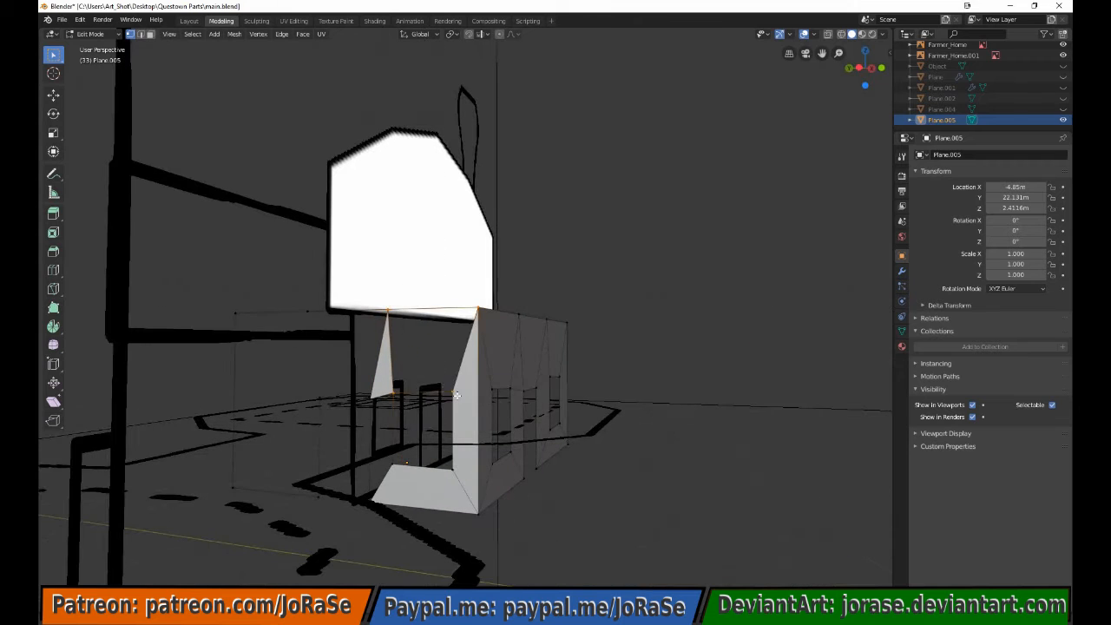
{"action": "key", "text": "f"}
Fill the remaining left side wall faces around the doorway, including above it and between it and the window
{"action": "key", "text": "alt+a"}
{"action": "key", "text": "b"}
{"action": "key", "text": "f"}
{"action": "left_click_drag", "start_coordinate": [285, 297], "coordinate": [402, 513]}
{"action": "key", "text": "alt+a"}
{"action": "key", "text": "b"}
{"action": "key", "text": "f"}
{"action": "key", "text": "alt+a"}
{"action": "middle_click_drag", "start_coordinate": [214, 295], "coordinate": [283, 330]}
{"action": "left_click_drag", "start_coordinate": [283, 316], "coordinate": [429, 439]}
{"action": "key", "text": "f"}
{"action": "key", "text": "alt+a"}
{"action": "key", "text": "b"}
{"action": "left_click_drag", "start_coordinate": [286, 486], "coordinate": [439, 560]}
{"action": "key", "text": "f"}
{"action": "key", "text": "alt+a"}
{"action": "middle_click_drag", "start_coordinate": [528, 489], "coordinate": [450, 489]}
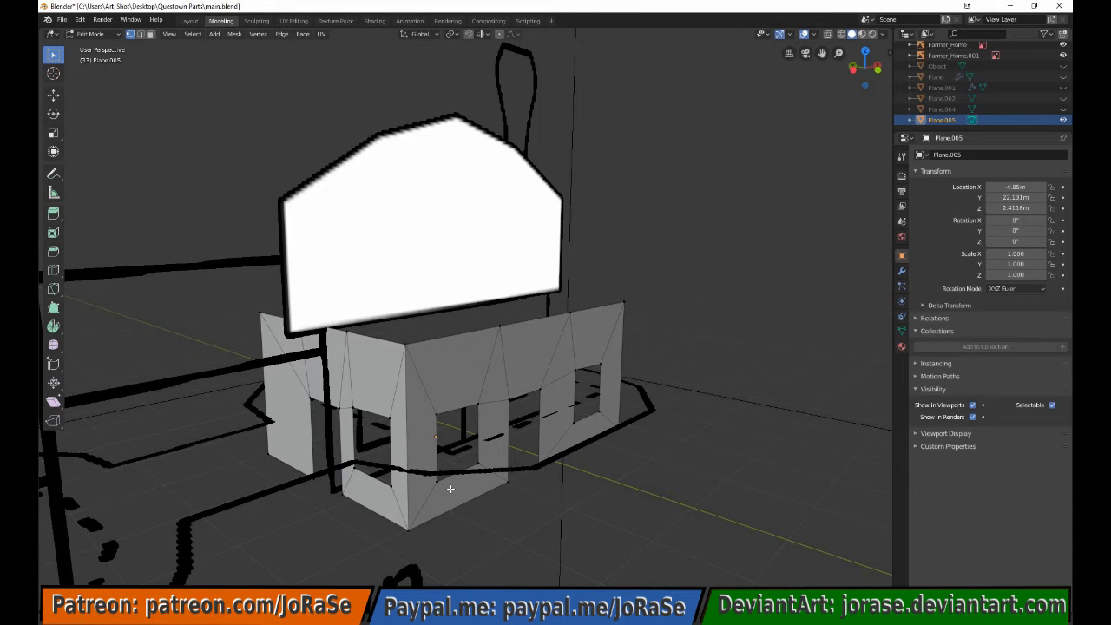
Duplicate the right front window's corner vertices and rotate the copy 90° in top view
{"action": "middle_click_drag", "start_coordinate": [542, 382], "coordinate": [442, 405]}
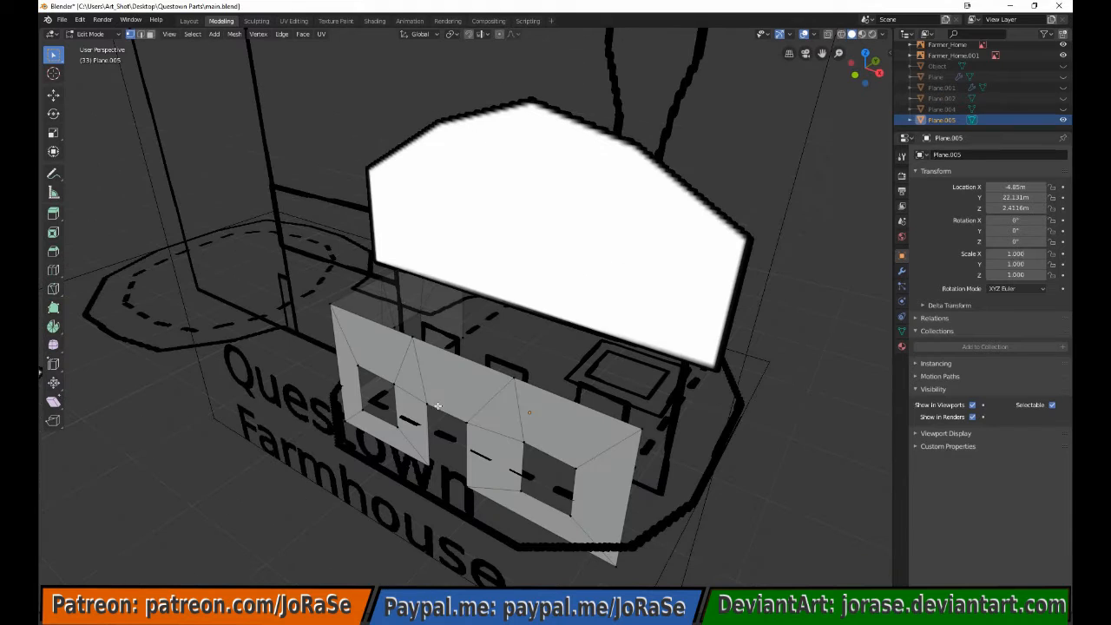
{"action": "key", "text": "b"}
{"action": "left_click_drag", "start_coordinate": [513, 430], "coordinate": [590, 516]}
{"action": "key", "text": "KP_7"}
{"action": "key", "text": "shift+d"}
{"action": "left_click", "coordinate": [661, 467]}
{"action": "key", "text": "r"}
{"action": "key", "text": "9"}
{"action": "key", "text": "0"}
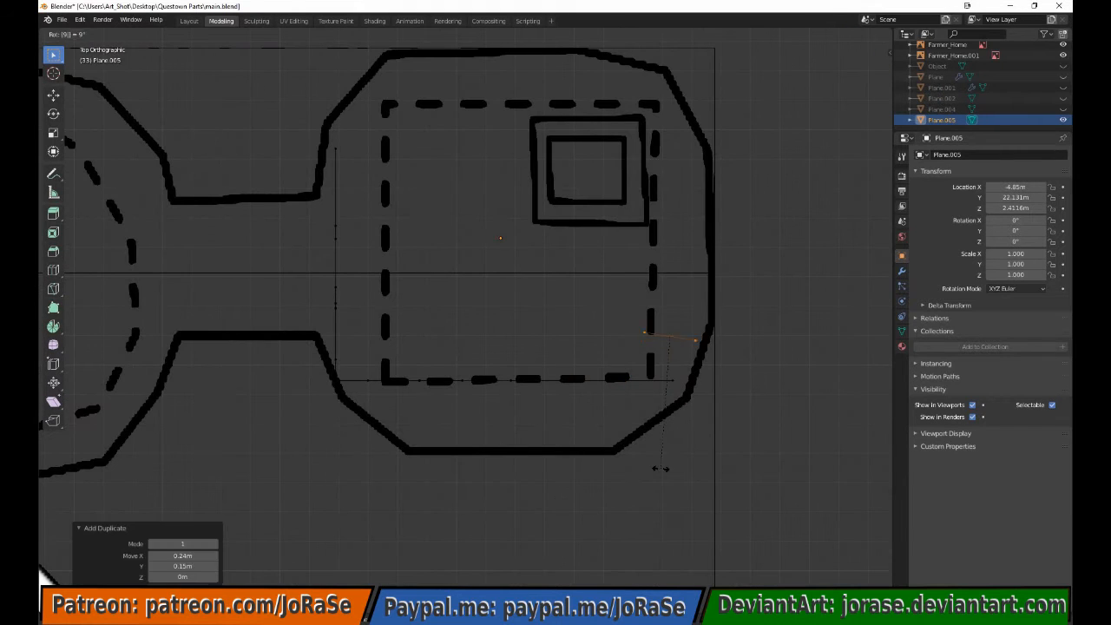
{"action": "key", "text": "Return"}
Align the rotated window copy with the house's right side along X and shift it back along Y
{"action": "key", "text": "KP_1"}
{"action": "key", "text": "z"}
{"action": "left_click", "coordinate": [618, 478]}
{"action": "key", "text": "g"}
{"action": "key", "text": "x"}
{"action": "left_click", "coordinate": [621, 481]}
{"action": "middle_click_drag", "start_coordinate": [691, 439], "coordinate": [669, 450]}
{"action": "key", "text": "g"}
{"action": "key", "text": "y"}
{"action": "left_click", "coordinate": [666, 454]}
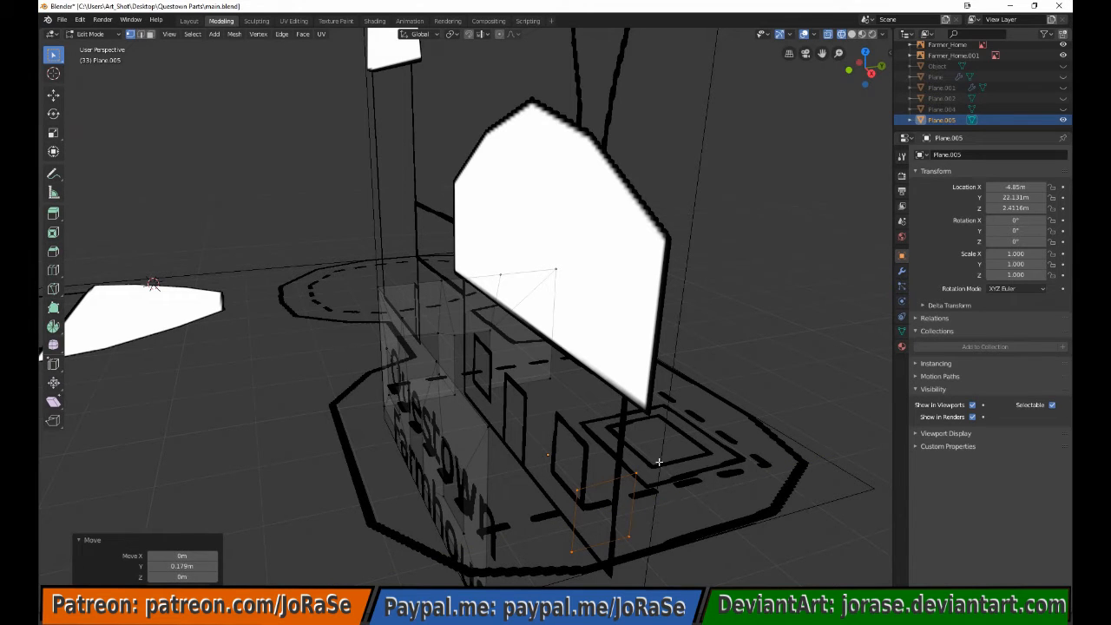
Fill the right side wall face between the front-right corner edge and the side window
{"action": "key", "text": "alt+a"}
{"action": "key", "text": "z"}
{"action": "left_click", "coordinate": [686, 461]}
{"action": "key", "text": "b"}
{"action": "left_click_drag", "start_coordinate": [483, 419], "coordinate": [520, 599]}
{"action": "key", "text": "b"}
{"action": "left_click_drag", "start_coordinate": [550, 462], "coordinate": [583, 575]}
{"action": "key", "text": "f"}
{"action": "key", "text": "alt+a"}
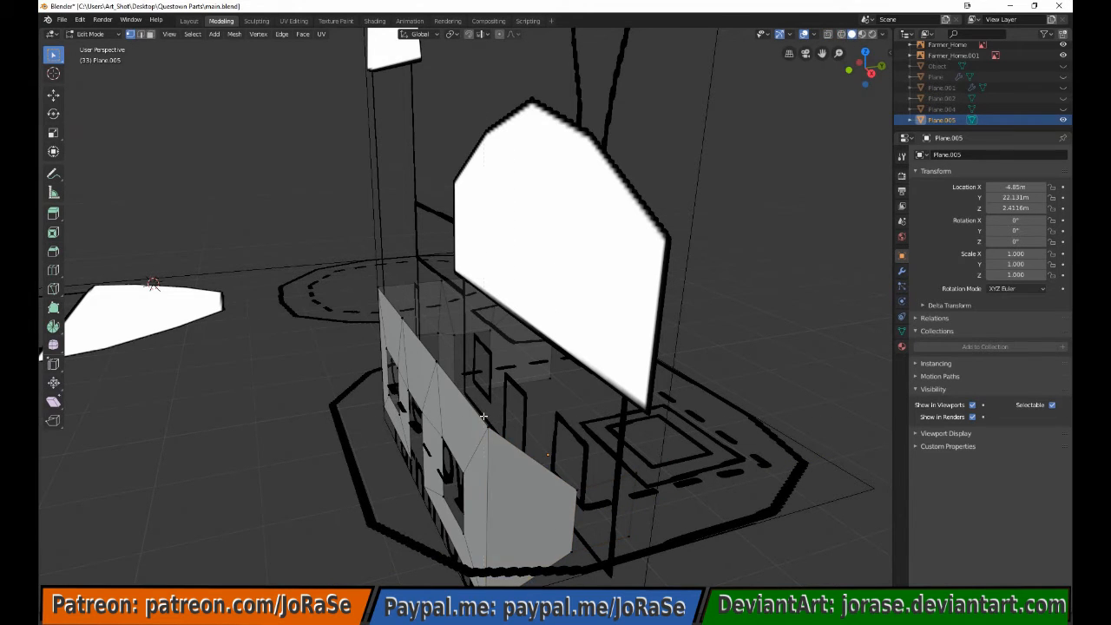
Extrude the front-right top vertex twice along Y in side view, to mid-wall and the rear corner
{"action": "key", "text": "e"}
{"action": "key", "text": "KP_3"}
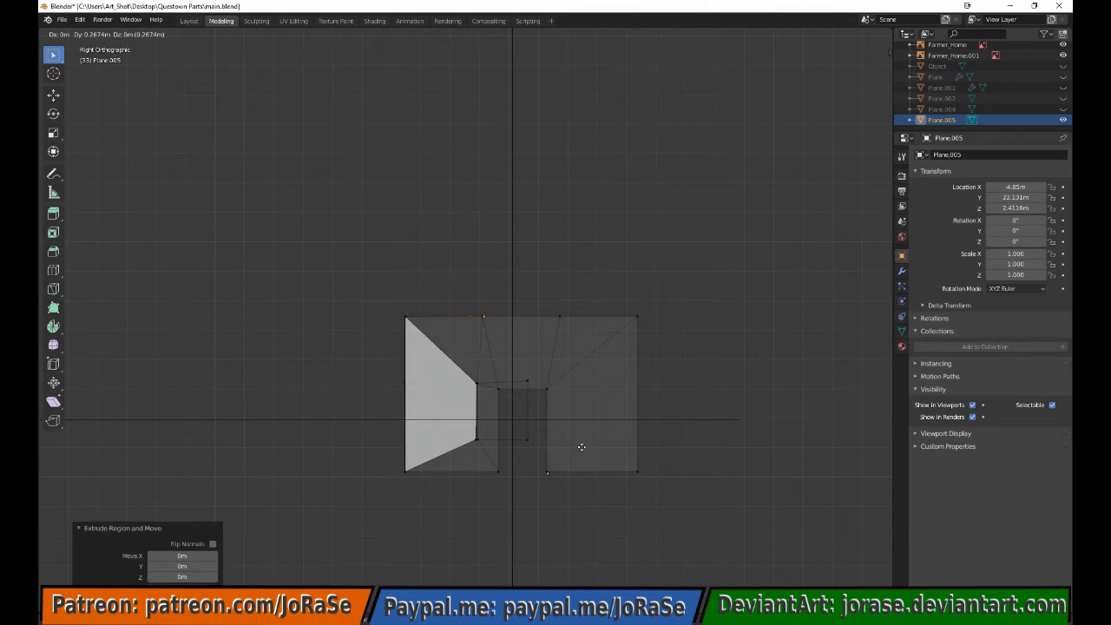
{"action": "left_click", "coordinate": [627, 447]}
{"action": "key", "text": "e"}
{"action": "left_click", "coordinate": [733, 446]}
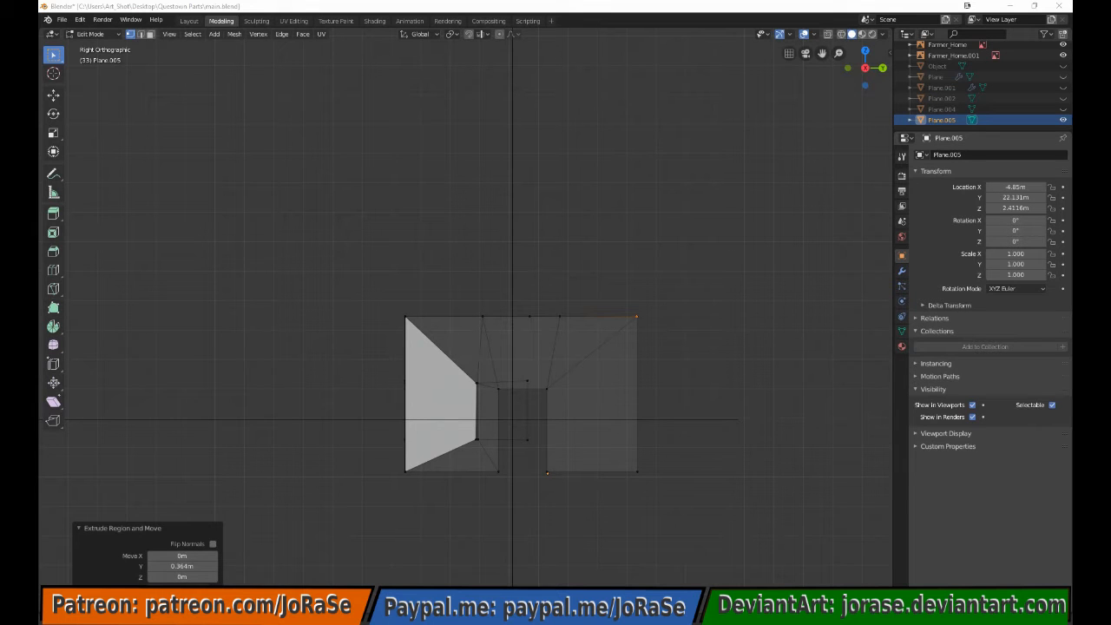
Extrude the front-right bottom vertex along Y and align its end with the rear-right corner in top view
{"action": "middle_click_drag", "start_coordinate": [666, 317], "coordinate": [644, 277]}
{"action": "key", "text": "KP_7"}
{"action": "key", "text": "e"}
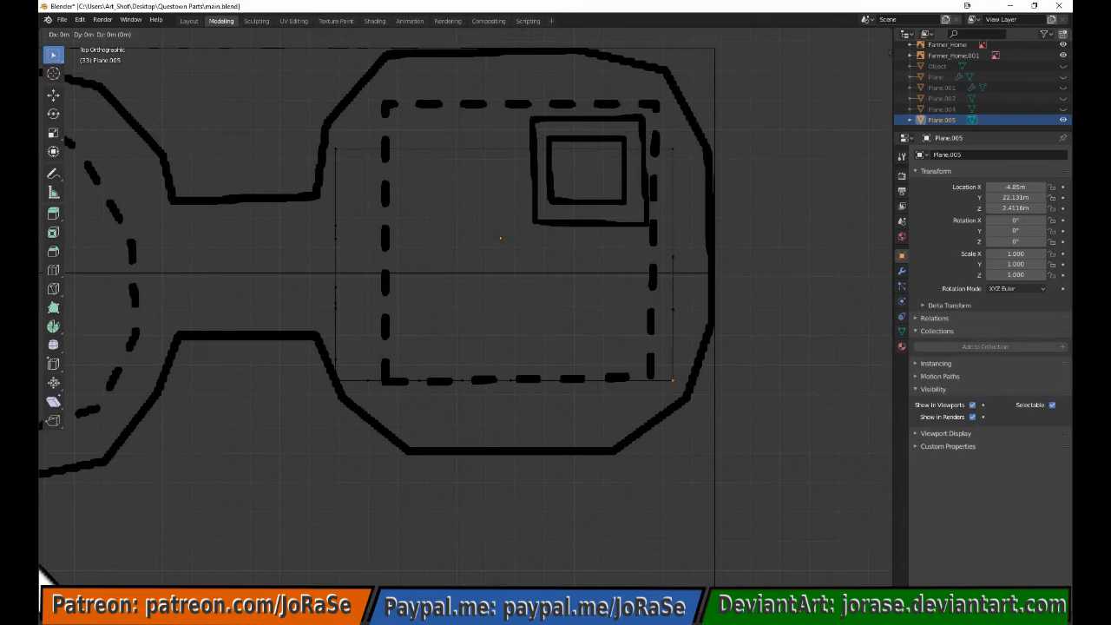
{"action": "left_click", "coordinate": [415, 480]}
{"action": "middle_click_drag", "start_coordinate": [414, 480], "coordinate": [620, 206]}
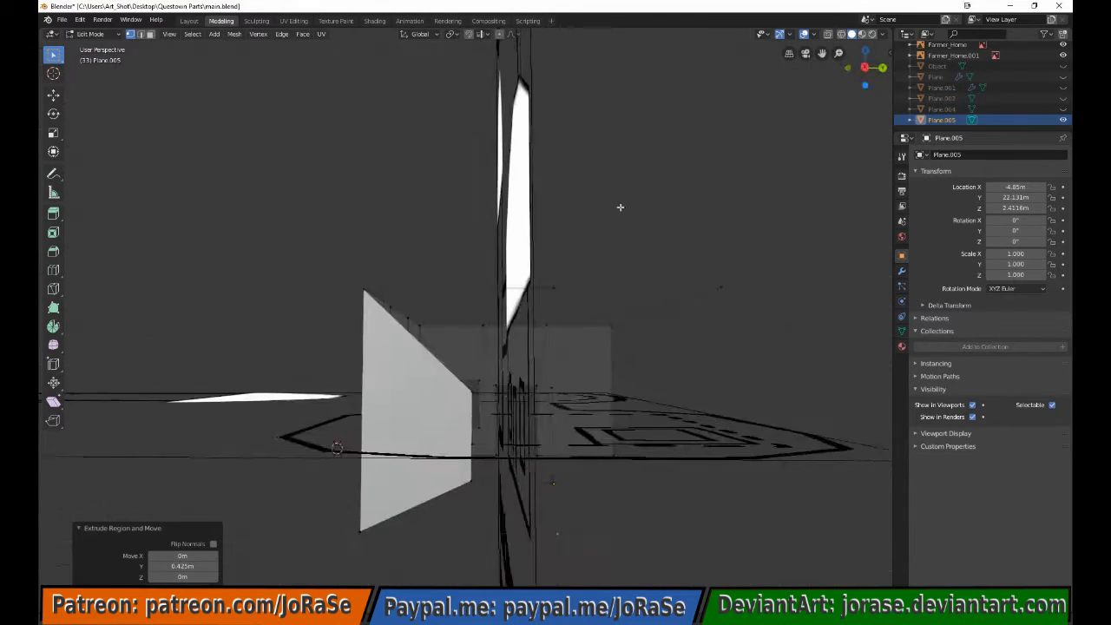
{"action": "key", "text": "KP_7"}
{"action": "key", "text": "g"}
{"action": "left_click", "coordinate": [663, 137]}
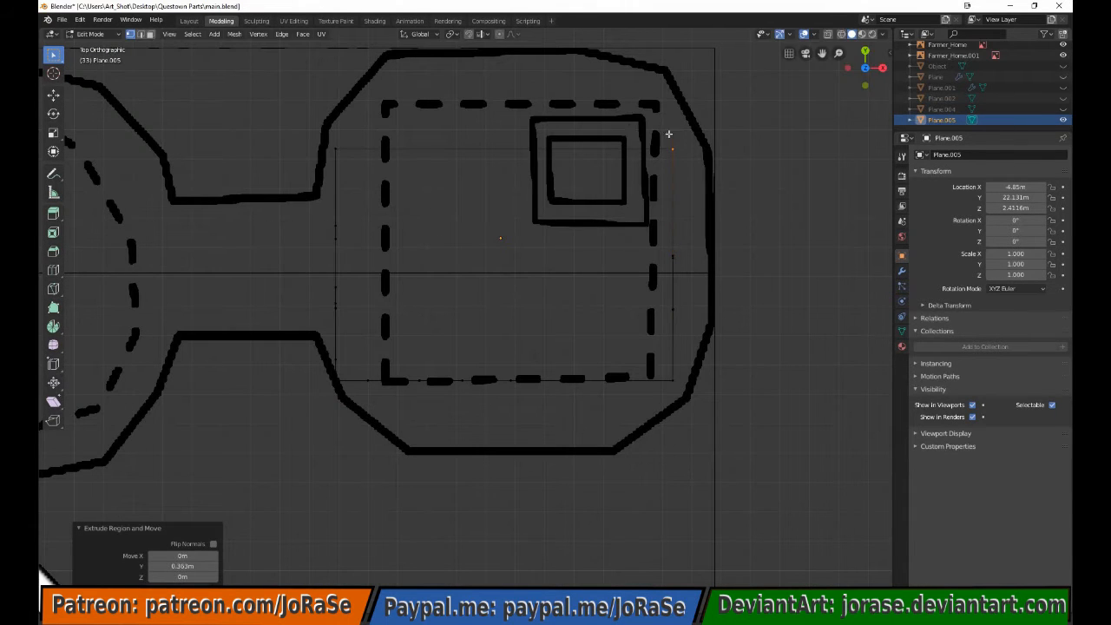
{"action": "middle_click_drag", "start_coordinate": [664, 137], "coordinate": [598, 443]}
Fill the right side wall faces above the window and from its upper rear corner to the wall's top rear corner
{"action": "middle_click_drag", "start_coordinate": [434, 355], "coordinate": [560, 429]}
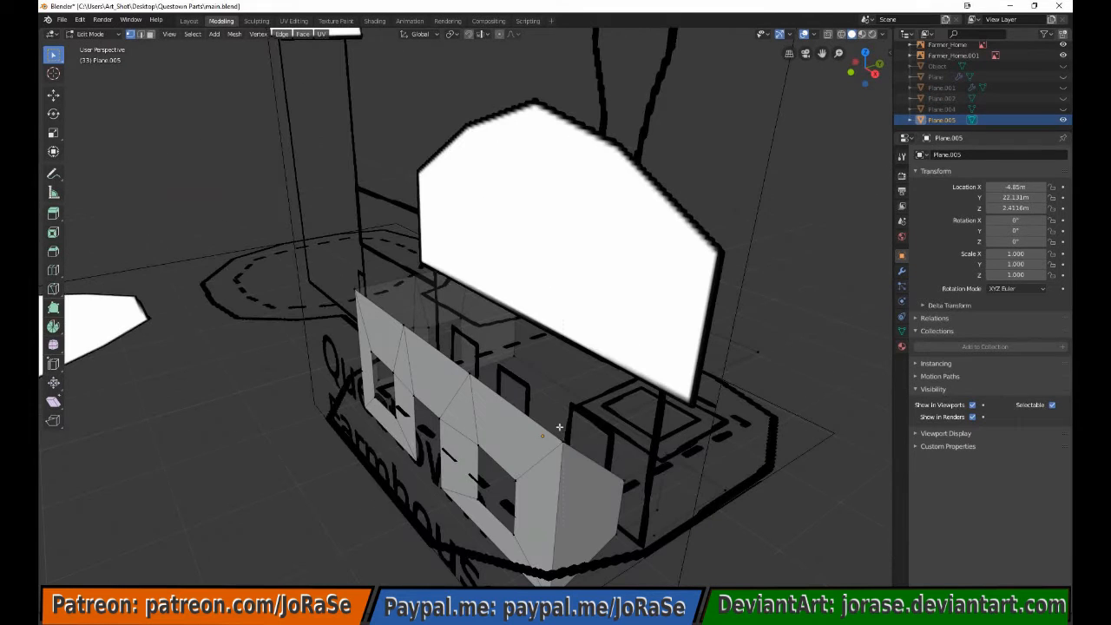
{"action": "left_click_drag", "start_coordinate": [611, 473], "coordinate": [680, 370]}
{"action": "middle_click_drag", "start_coordinate": [680, 370], "coordinate": [643, 395]}
{"action": "left_click", "coordinate": [551, 422], "text": "shift"}
{"action": "key", "text": "f"}
{"action": "left_click_drag", "start_coordinate": [334, 390], "coordinate": [463, 518]}
{"action": "key", "text": "b"}
{"action": "left_click_drag", "start_coordinate": [773, 414], "coordinate": [695, 440]}
{"action": "key", "text": "f"}
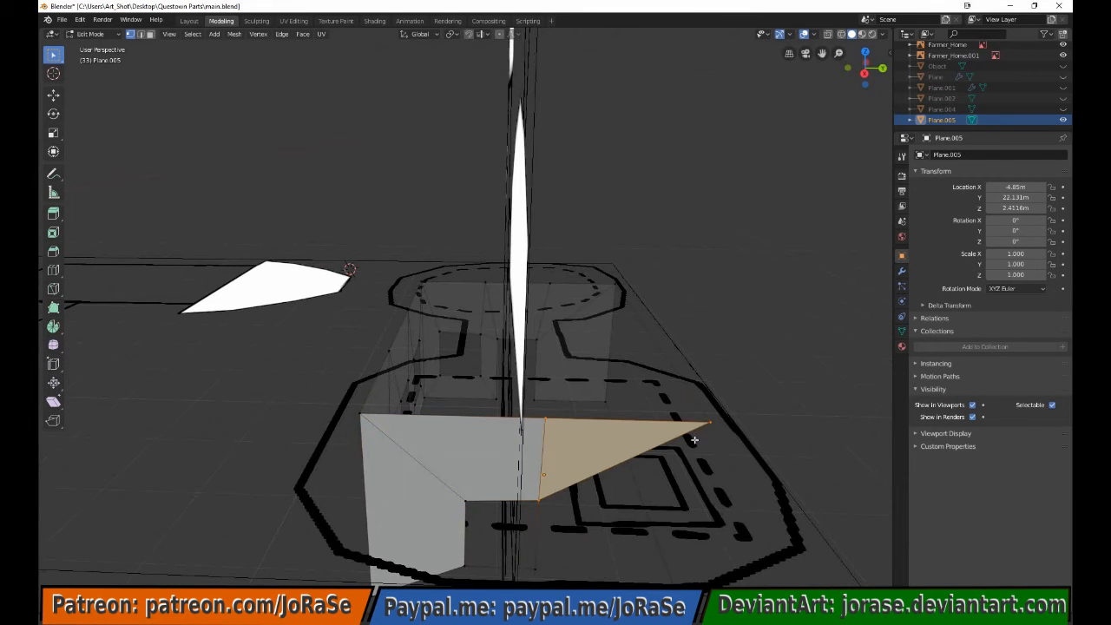
Fill the right side wall faces behind and beneath the window
{"action": "key", "text": "b"}
{"action": "middle_click_drag", "start_coordinate": [531, 397], "coordinate": [569, 443]}
{"action": "key", "text": "b"}
{"action": "left_click_drag", "start_coordinate": [526, 599], "coordinate": [740, 521]}
{"action": "key", "text": "f"}
{"action": "middle_click_drag", "start_coordinate": [750, 528], "coordinate": [819, 358], "text": "shift"}
{"action": "key", "text": "b"}
{"action": "left_click_drag", "start_coordinate": [594, 444], "coordinate": [603, 453]}
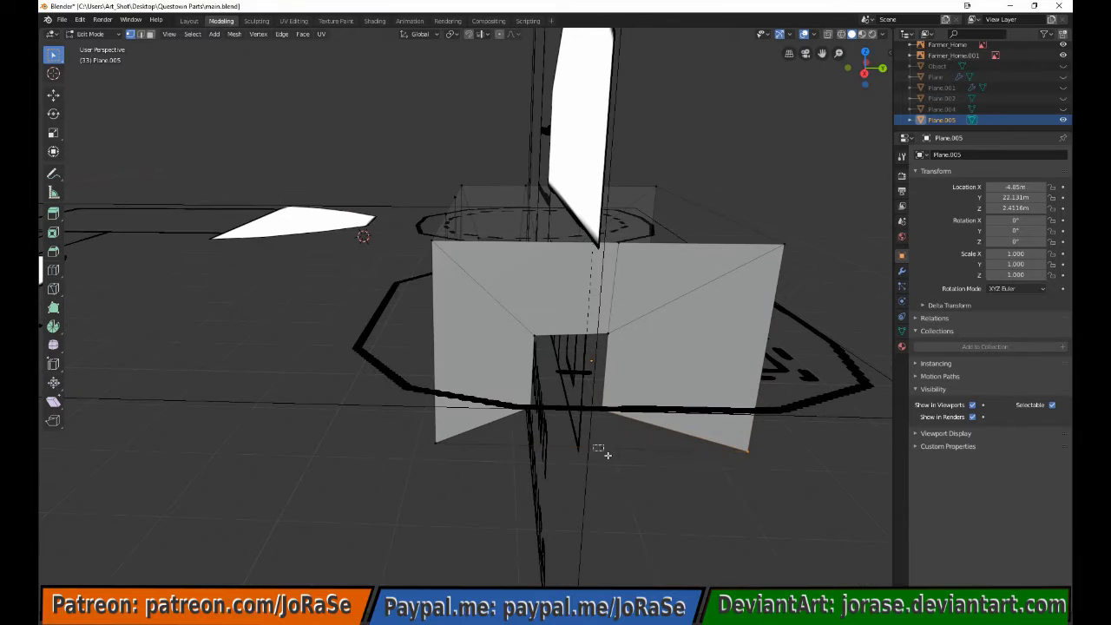
{"action": "key", "text": "f"}
{"action": "key", "text": "b"}
{"action": "middle_click_drag", "start_coordinate": [629, 412], "coordinate": [730, 507]}
{"action": "key", "text": "b"}
{"action": "key", "text": "f"}
Fill the rear wall as one face between the two rear corners
{"action": "middle_click_drag", "start_coordinate": [547, 445], "coordinate": [546, 370]}
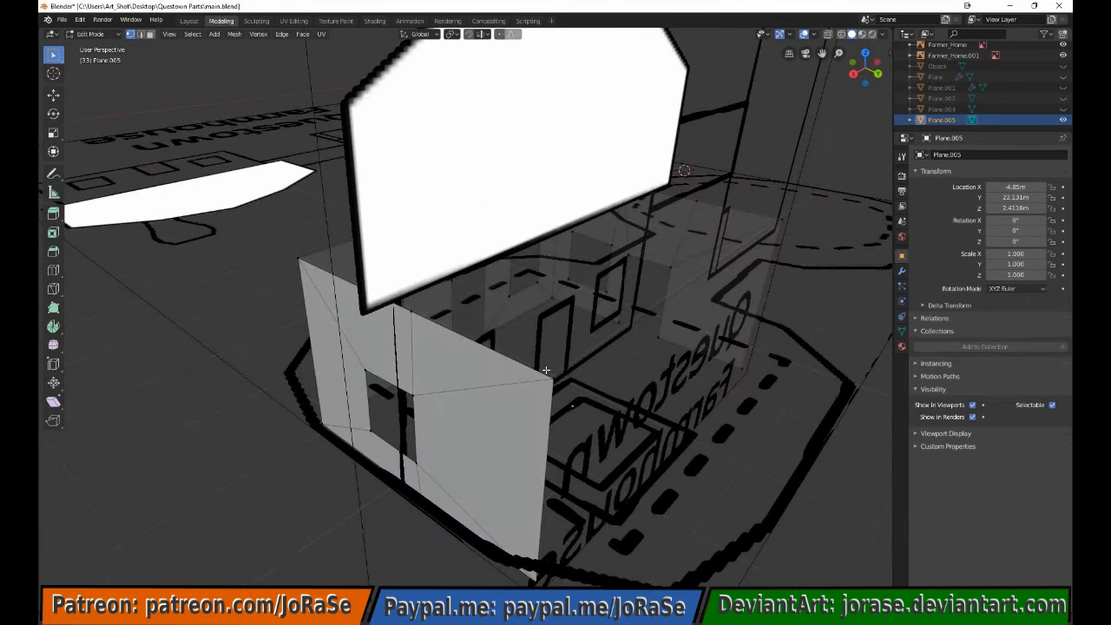
{"action": "key", "text": "f"}
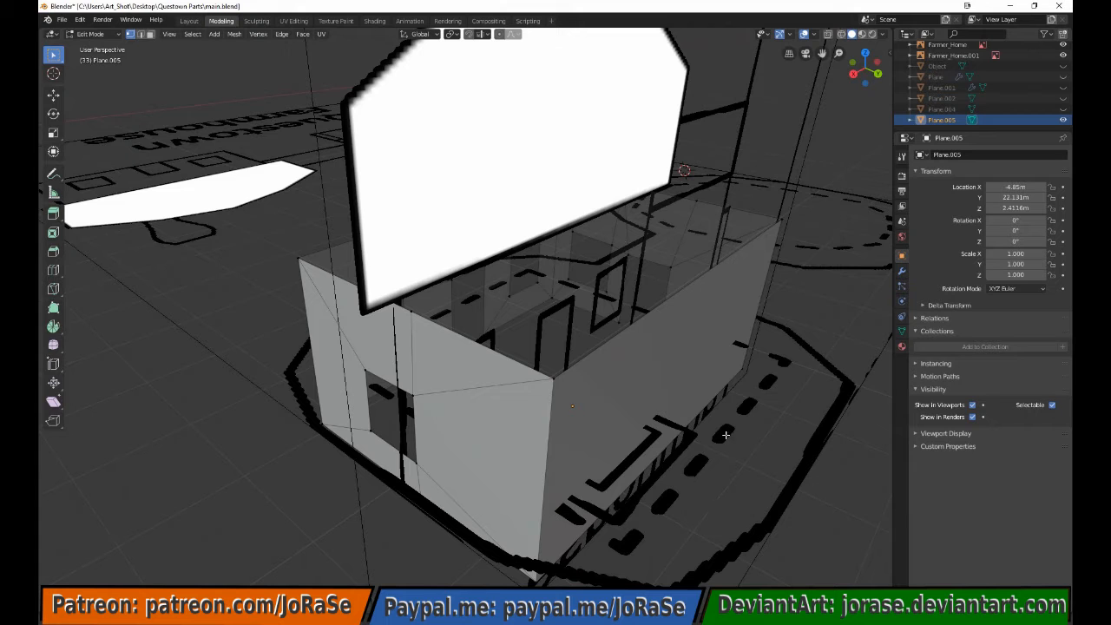
{"action": "middle_click_drag", "start_coordinate": [726, 435], "coordinate": [597, 425]}
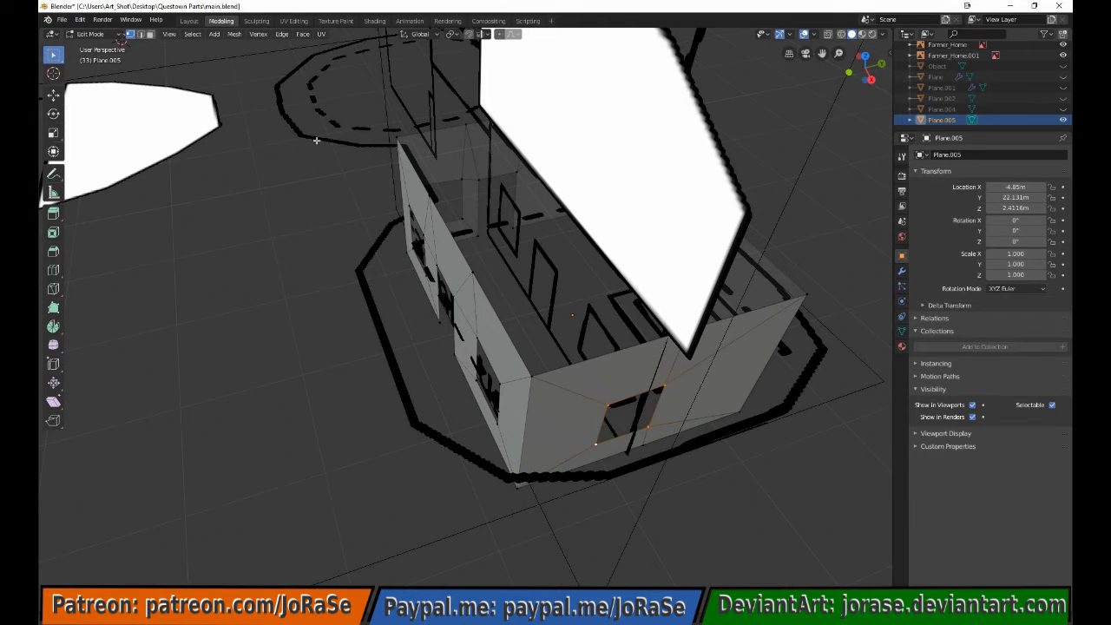
Extrude the edges of the side walls' door and window openings and scale them to 0.928 along X for wall thickness
{"action": "key", "text": "2"}
{"action": "left_click", "coordinate": [474, 198], "text": "alt+shift"}
{"action": "left_click", "coordinate": [524, 226], "text": "shift"}
{"action": "middle_click_drag", "start_coordinate": [524, 226], "coordinate": [621, 232]}
{"action": "left_click", "coordinate": [521, 355], "text": "shift"}
{"action": "left_click", "coordinate": [390, 361], "text": "shift"}
{"action": "middle_click_drag", "start_coordinate": [200, 395], "coordinate": [377, 429]}
{"action": "key", "text": "3"}
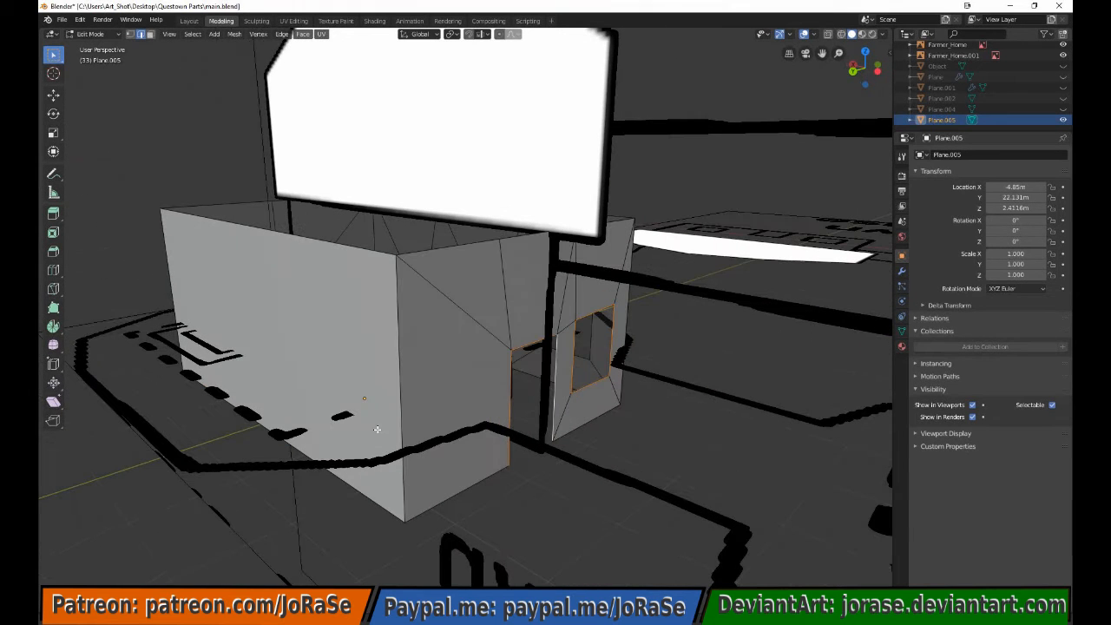
{"action": "key", "text": "e"}
{"action": "right_click", "coordinate": [377, 429]}
{"action": "key", "text": "s"}
{"action": "key", "text": "x"}
{"action": "left_click", "coordinate": [374, 422]}
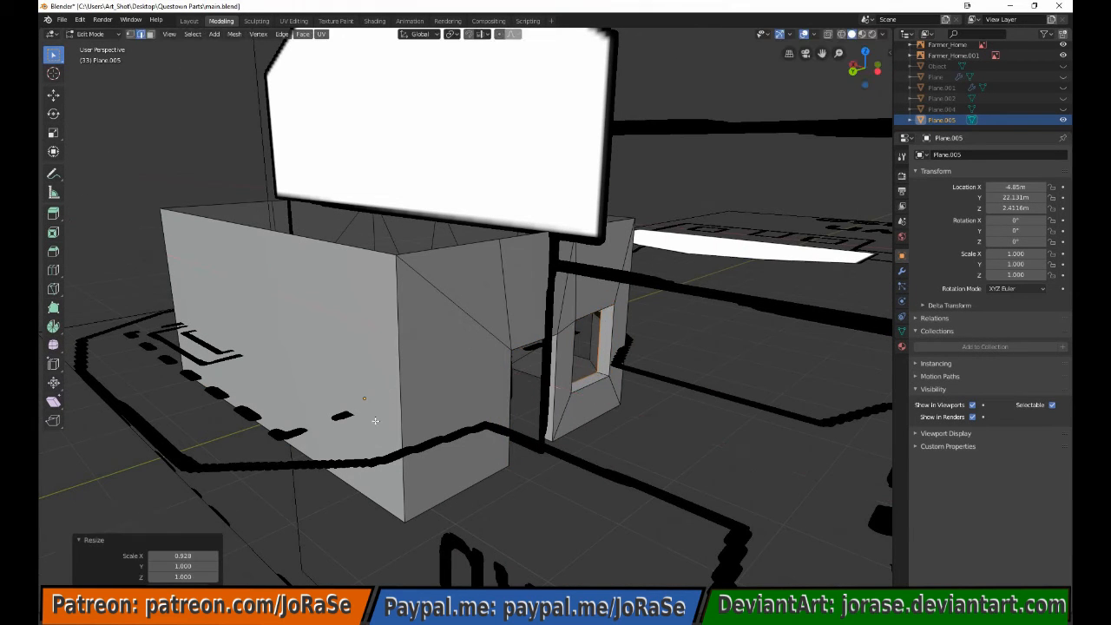
{"action": "key", "text": "alt+a"}
{"action": "middle_click_drag", "start_coordinate": [487, 393], "coordinate": [570, 402]}
{"action": "key", "text": "ctrl+z"}
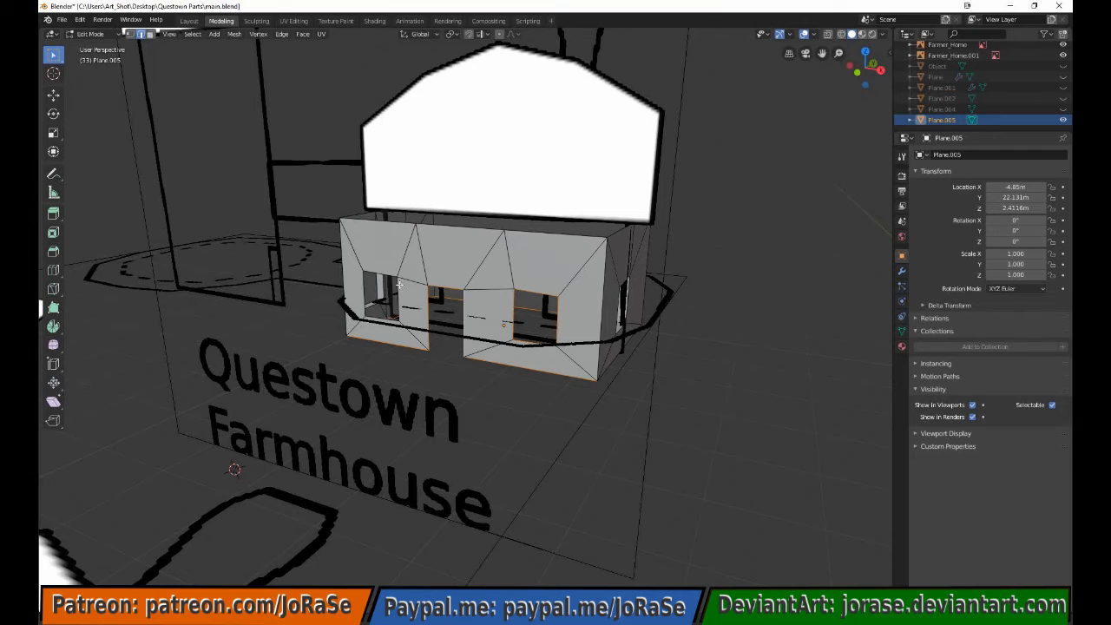
{"action": "left_click", "coordinate": [399, 343], "text": "shift"}
{"action": "middle_click_drag", "start_coordinate": [414, 349], "coordinate": [584, 400]}
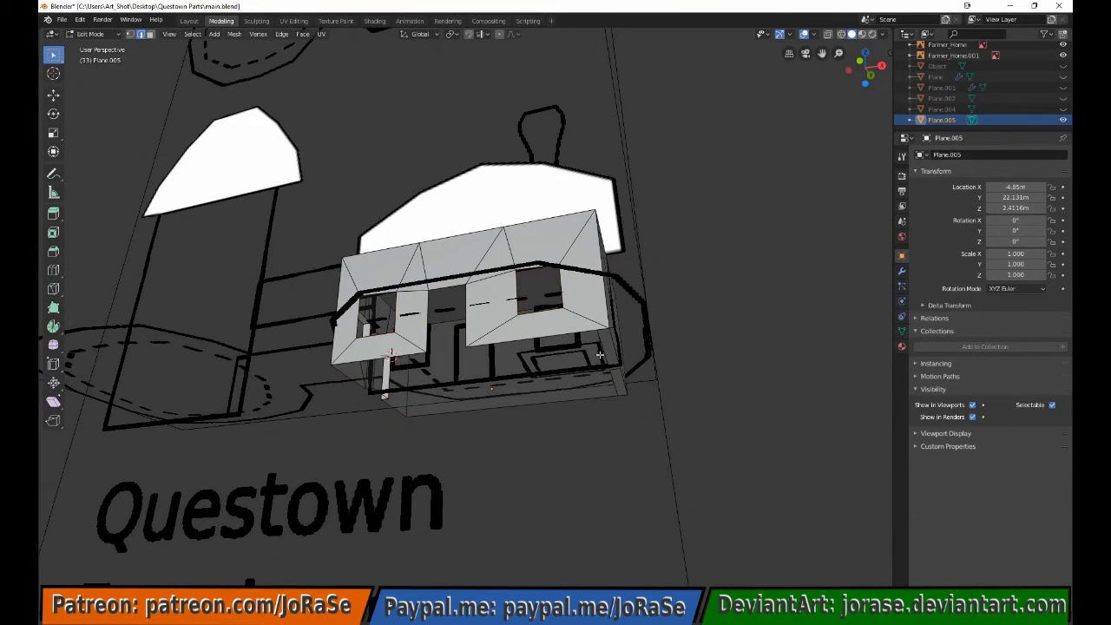
{"action": "key", "text": "x"}
{"action": "left_click", "coordinate": [616, 364]}
Select the front wall's door opening edges, leaving the walls' bottom edges out of the selection
{"action": "left_click", "coordinate": [570, 334], "text": "alt"}
{"action": "right_click", "coordinate": [569, 330], "text": "shift"}
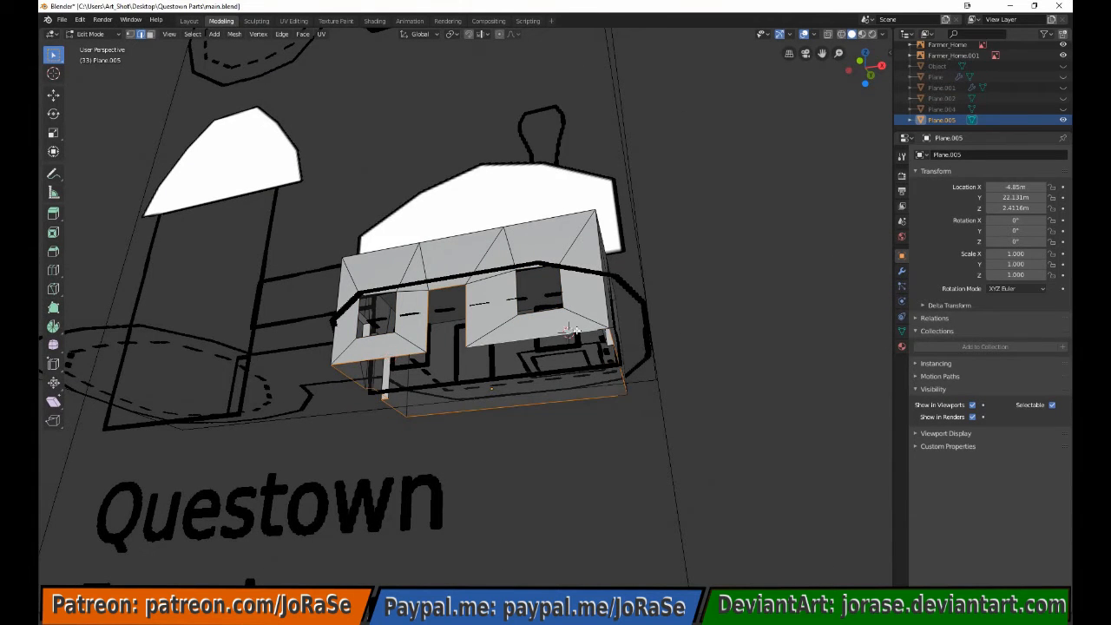
{"action": "left_click", "coordinate": [611, 390]}
{"action": "scroll", "coordinate": [612, 387], "scroll_direction": "up", "scroll_amount": 2}
{"action": "key", "text": "x"}
{"action": "left_click", "coordinate": [680, 332]}
{"action": "left_click", "coordinate": [675, 424]}
{"action": "left_click", "coordinate": [666, 423], "text": "alt"}
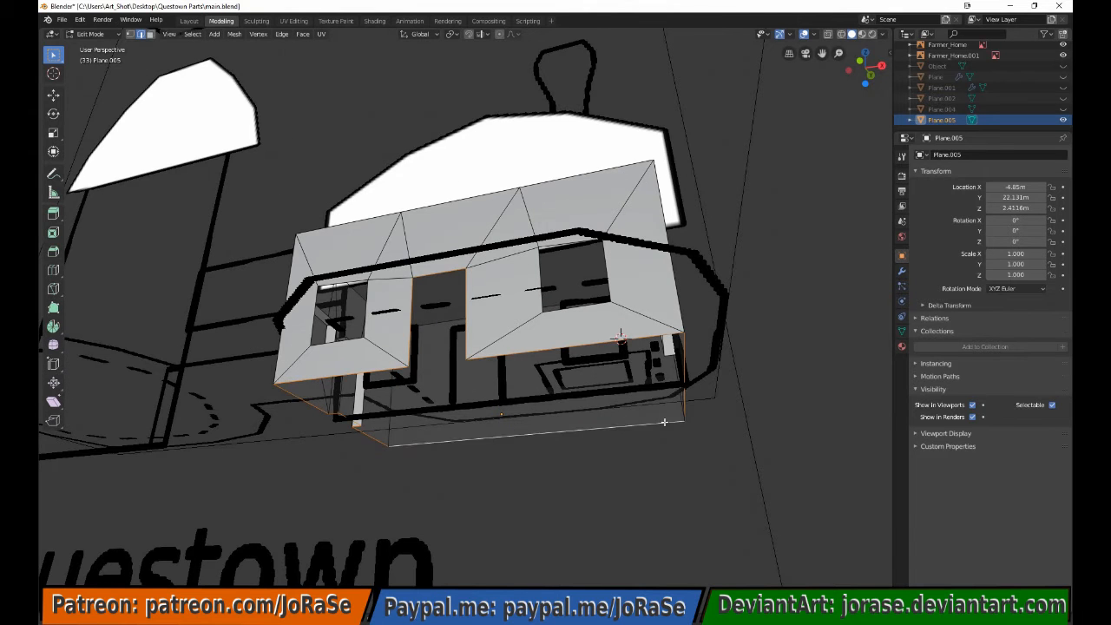
{"action": "left_click", "coordinate": [666, 423], "text": "shift"}
{"action": "left_click", "coordinate": [683, 368], "text": "shift"}
{"action": "left_click", "coordinate": [627, 341], "text": "shift"}
{"action": "left_click", "coordinate": [351, 376], "text": "shift"}
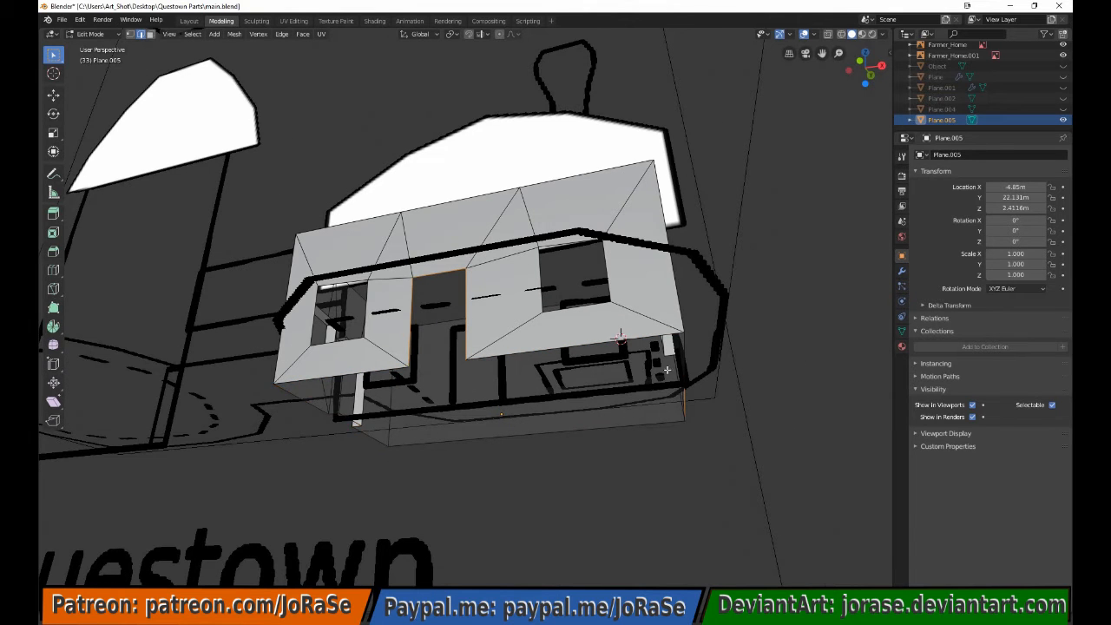
Extrude the edges of the front wall's door and both windows and move them 0.029 m along Y
{"action": "middle_click_drag", "start_coordinate": [668, 370], "coordinate": [744, 365]}
{"action": "left_click", "coordinate": [736, 359], "text": "shift"}
{"action": "left_click", "coordinate": [575, 291], "text": "alt+shift"}
{"action": "left_click", "coordinate": [388, 317], "text": "alt+shift"}
{"action": "middle_click_drag", "start_coordinate": [390, 318], "coordinate": [512, 405]}
{"action": "key", "text": "e"}
{"action": "right_click", "coordinate": [513, 405]}
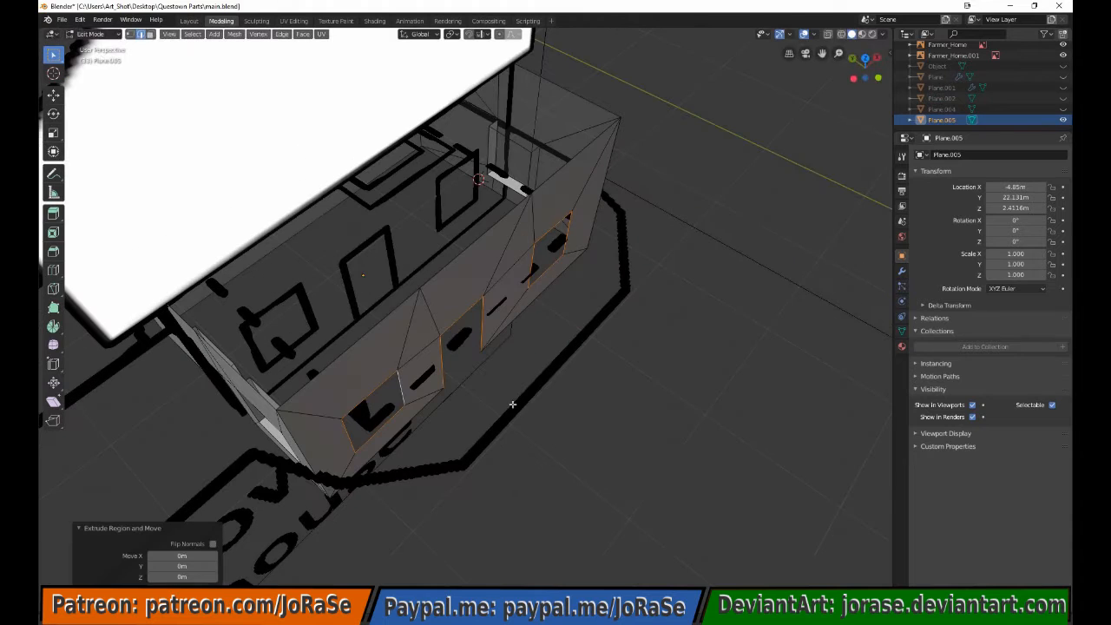
{"action": "key", "text": "g"}
{"action": "key", "text": "y"}
{"action": "left_click", "coordinate": [507, 393]}
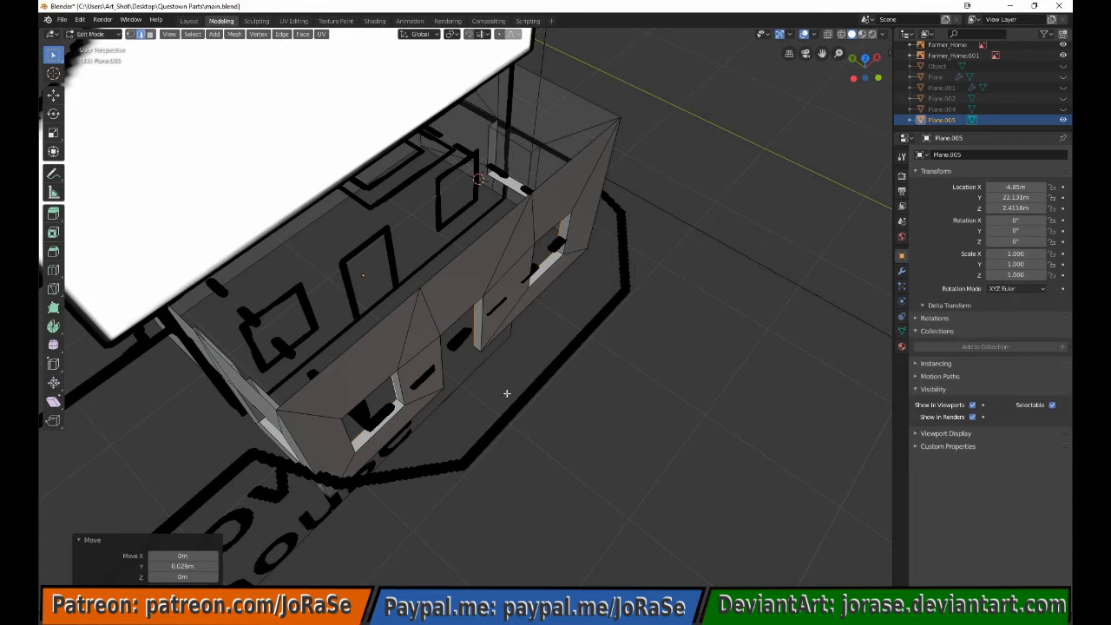
Fill the inner edge loops of the front wall's door and two windows with faces
{"action": "key", "text": "alt+a"}
{"action": "left_click", "coordinate": [478, 348], "text": "alt"}
{"action": "key", "text": "f"}
{"action": "left_click", "coordinate": [393, 387], "text": "alt"}
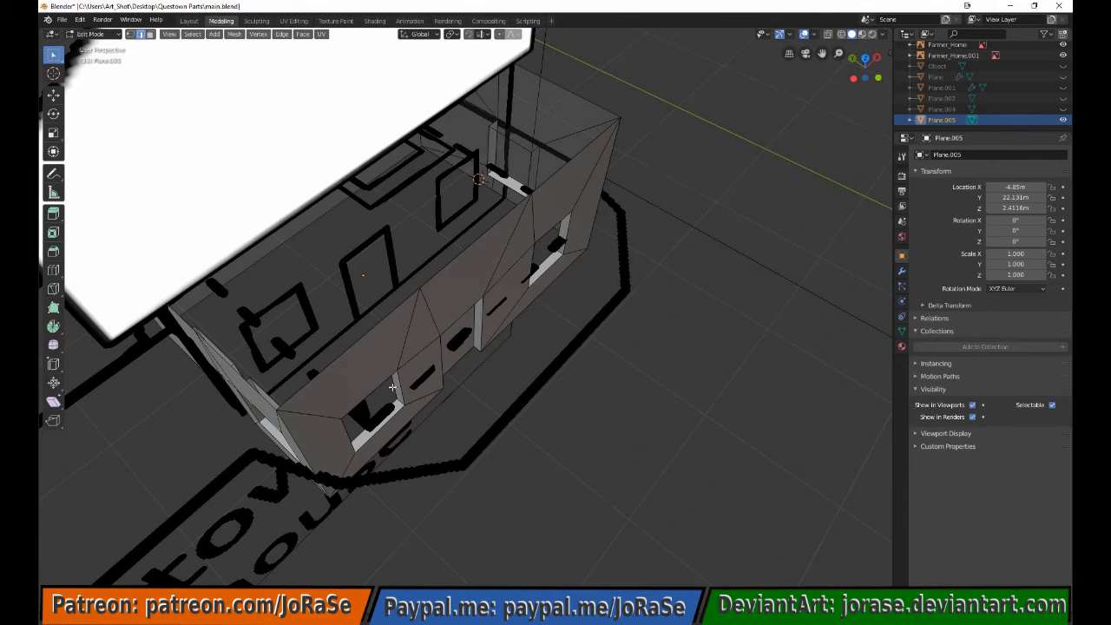
{"action": "key", "text": "f"}
{"action": "left_click", "coordinate": [559, 232], "text": "alt"}
{"action": "key", "text": "f"}
Select the inner loops of the side walls' door and window openings and shift them slightly along X
{"action": "middle_click_drag", "start_coordinate": [615, 408], "coordinate": [617, 353]}
{"action": "key", "text": "g"}
{"action": "key", "text": "Escape"}
{"action": "left_click", "coordinate": [573, 208], "text": "alt"}
{"action": "left_click", "coordinate": [446, 169], "text": "alt+shift"}
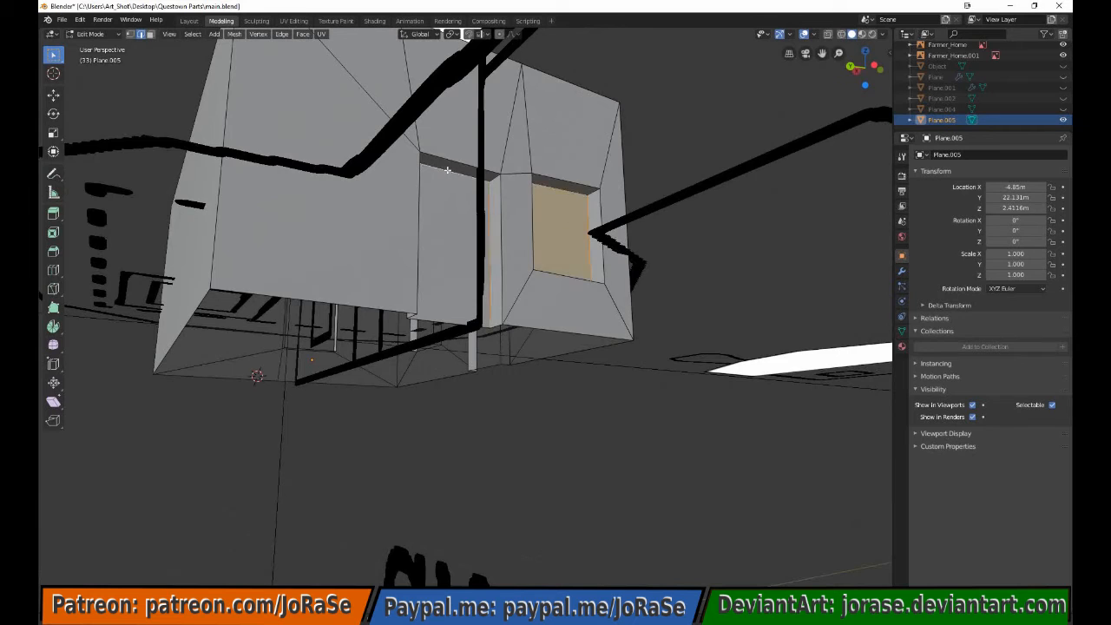
{"action": "middle_click_drag", "start_coordinate": [447, 168], "coordinate": [292, 244]}
{"action": "left_click", "coordinate": [202, 260], "text": "alt+shift"}
{"action": "middle_click_drag", "start_coordinate": [202, 260], "coordinate": [278, 302]}
{"action": "key", "text": "g"}
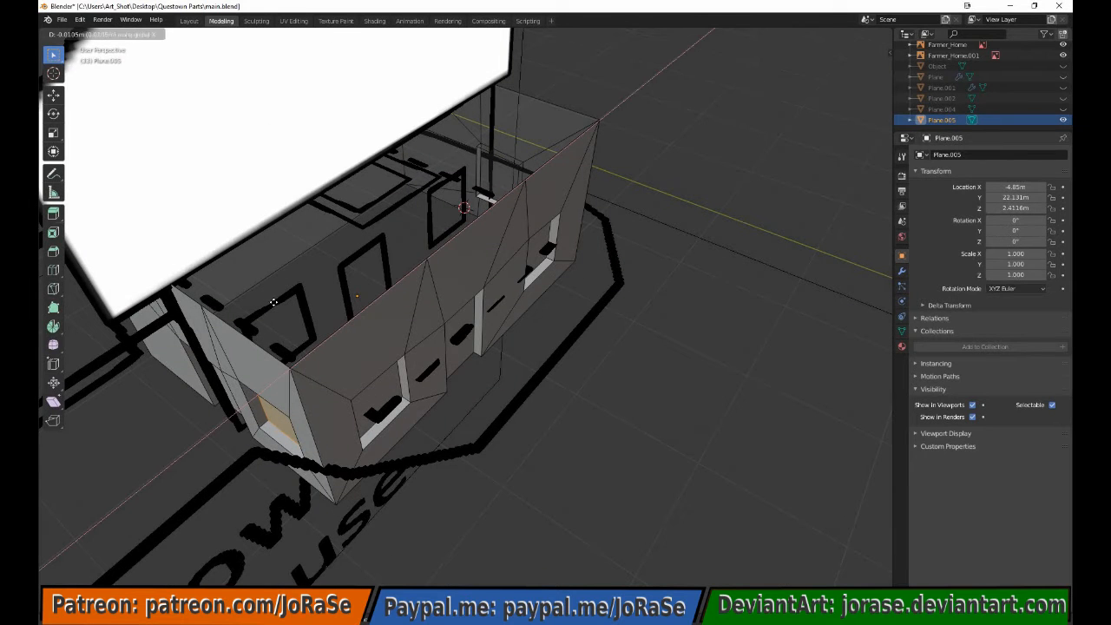
{"action": "left_click", "coordinate": [278, 304]}
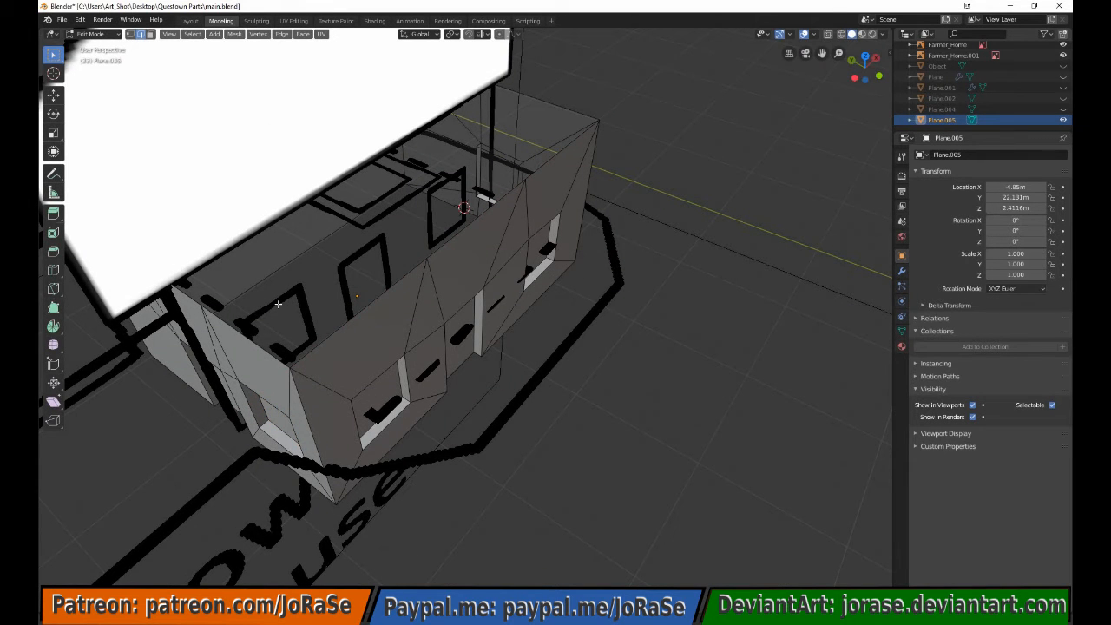
{"action": "middle_click_drag", "start_coordinate": [623, 464], "coordinate": [580, 466]}
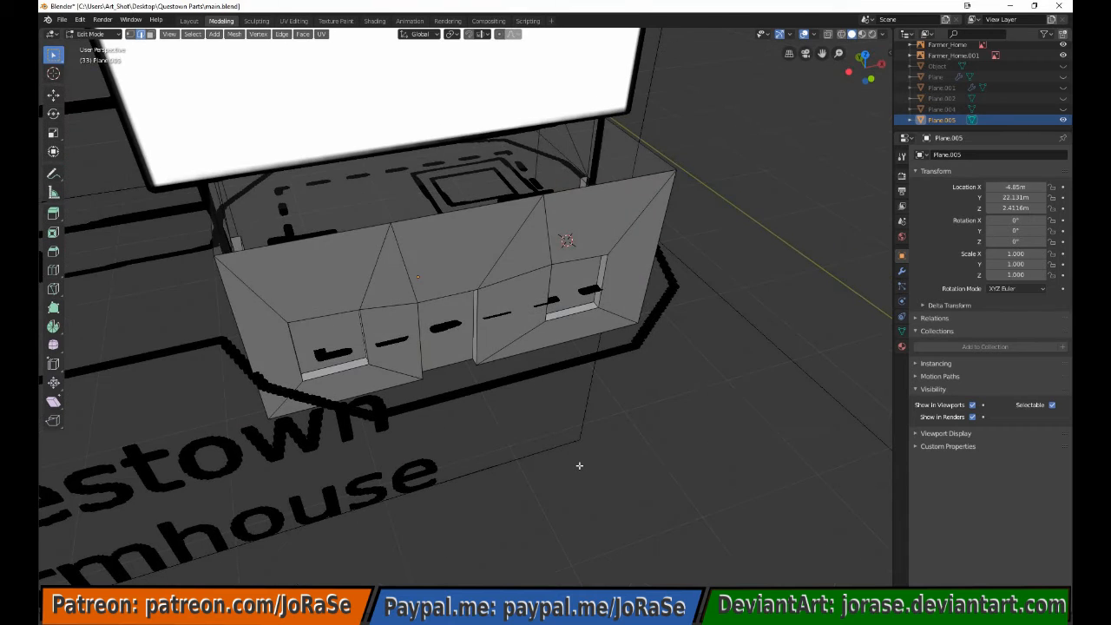
{"action": "key", "text": "KP_7"}
{"action": "left_click", "coordinate": [237, 283], "text": "ctrl"}
{"action": "middle_click_drag", "start_coordinate": [247, 469], "coordinate": [291, 330]}
{"action": "key", "text": "ctrl+z"}
Switch to vertex selection in top view and make the Farmer_Home reference image unselectable
{"action": "left_click", "coordinate": [139, 35]}
{"action": "key", "text": "KP_7"}
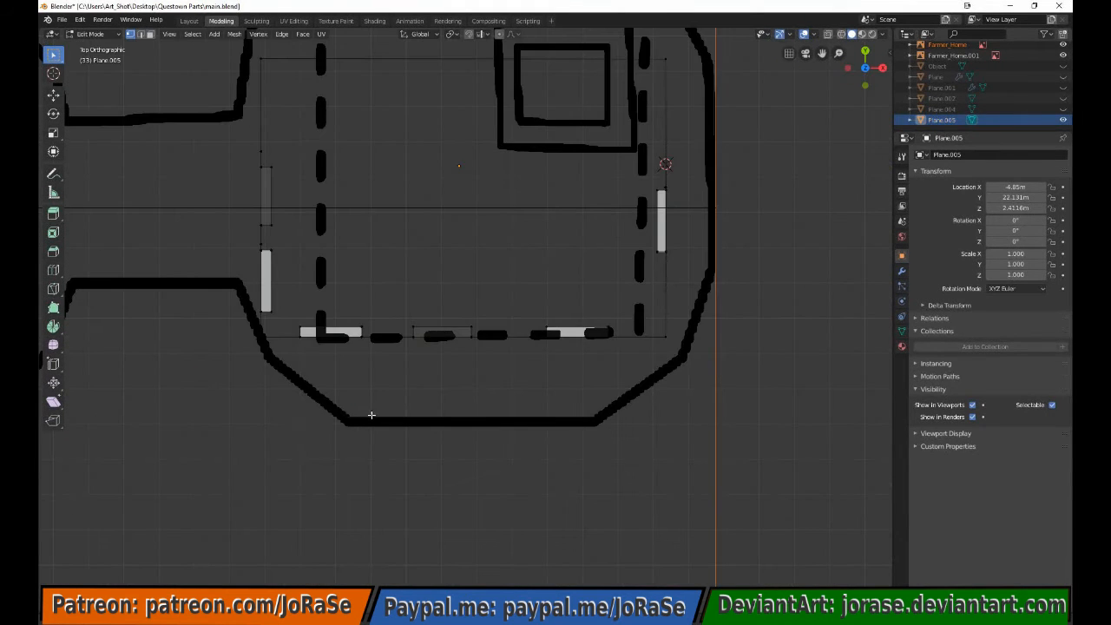
{"action": "left_click", "coordinate": [948, 46]}
{"action": "left_click", "coordinate": [1052, 405]}
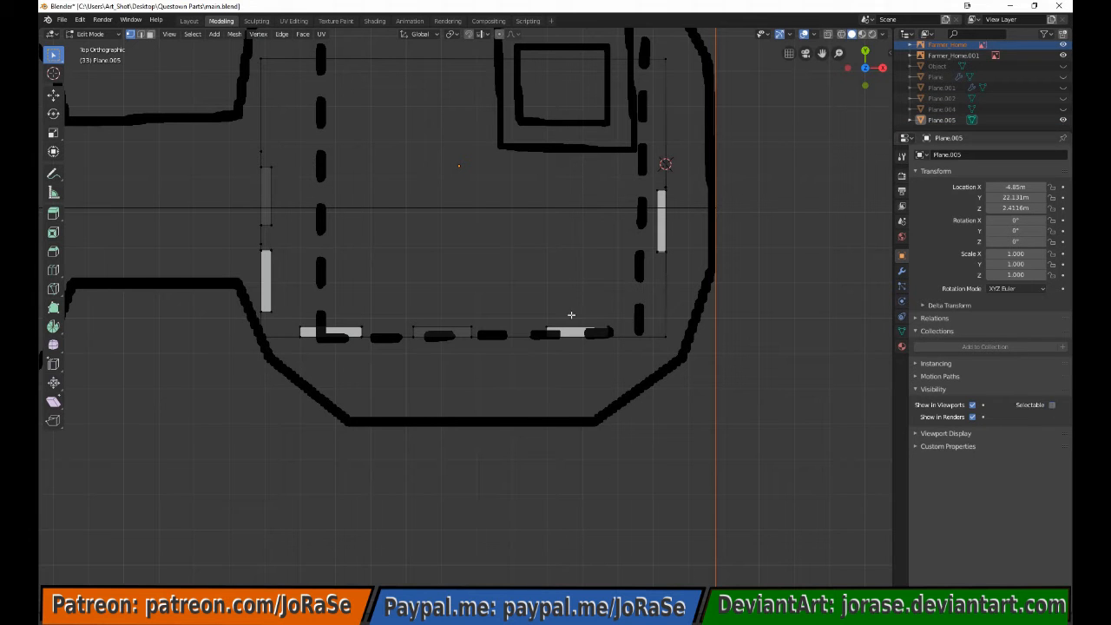
Adjust the height of the floor outline's starting vertex along Z
{"action": "key", "text": "b"}
{"action": "left_click_drag", "start_coordinate": [325, 390], "coordinate": [407, 472]}
{"action": "middle_click_drag", "start_coordinate": [407, 472], "coordinate": [422, 437]}
{"action": "key", "text": "g"}
{"action": "key", "text": "z"}
{"action": "left_click", "coordinate": [425, 387]}
Trace the plan's front-left room outline with extruded vertices and continue 0.461 m in negative X along the corridor's front edge
{"action": "key", "text": "KP_7"}
{"action": "key", "text": "alt+a"}
{"action": "left_click_drag", "start_coordinate": [748, 351], "coordinate": [798, 418]}
{"action": "key", "text": "g"}
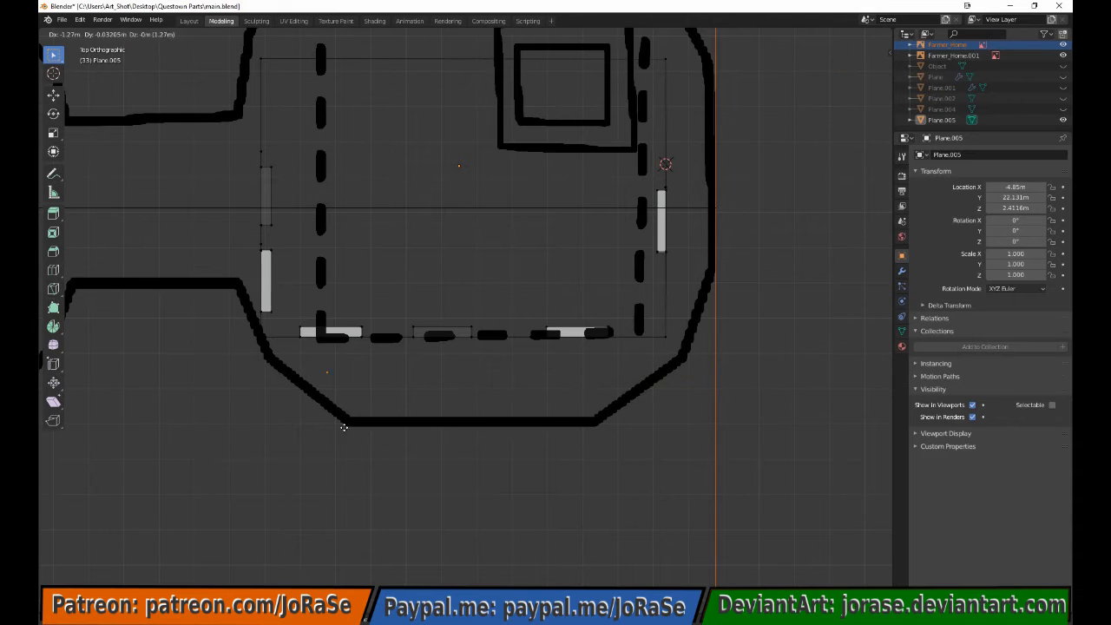
{"action": "left_click", "coordinate": [292, 415]}
{"action": "key", "text": "e"}
{"action": "left_click", "coordinate": [259, 341]}
{"action": "middle_click_drag", "start_coordinate": [300, 427], "coordinate": [581, 462], "text": "shift"}
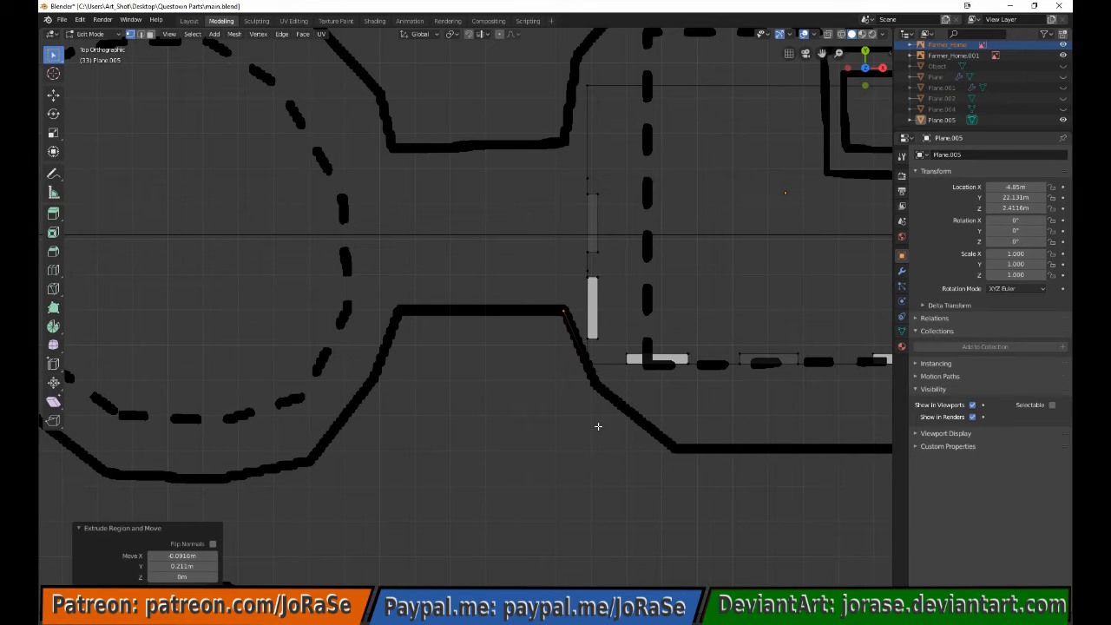
{"action": "key", "text": "g"}
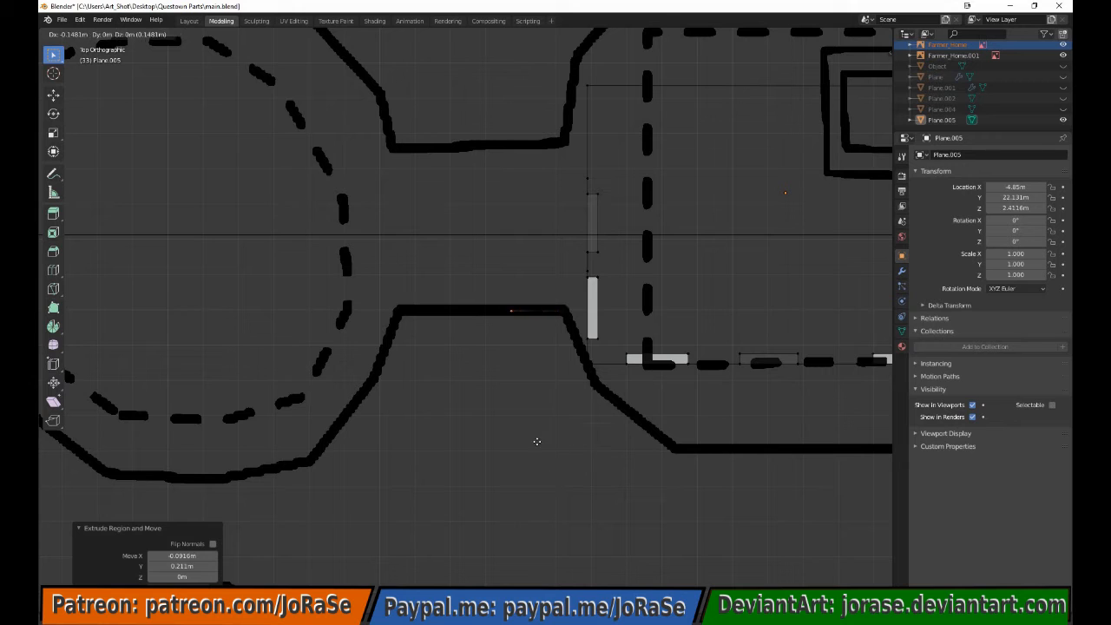
{"action": "left_click", "coordinate": [428, 442]}
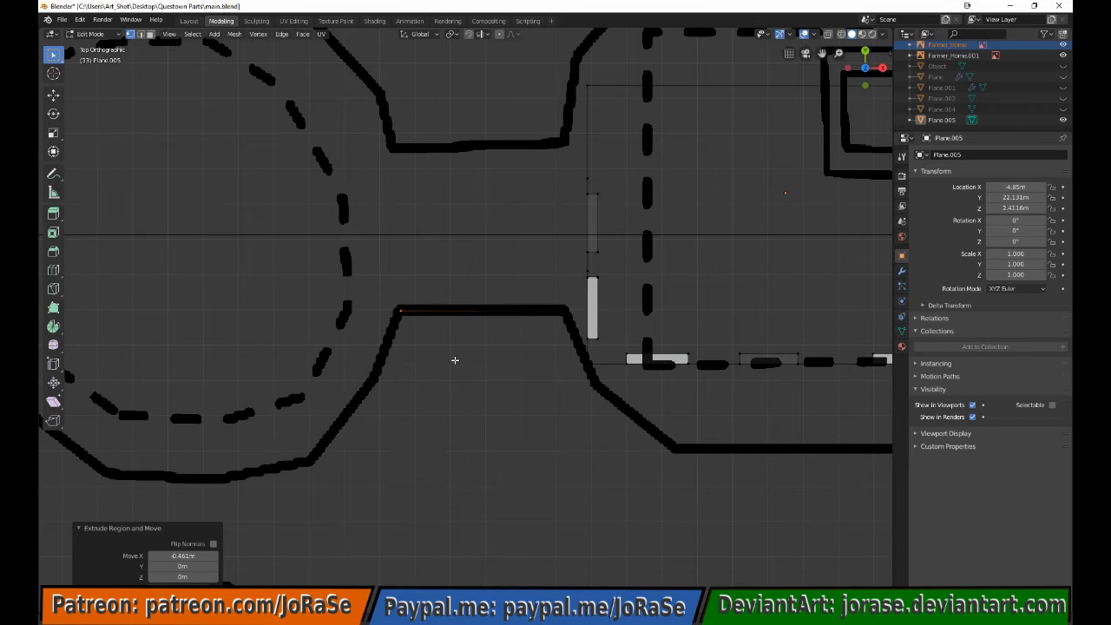
Duplicate the four traced outline vertices, mirror the copy along Y and move it 0.765 m along Y to the rear
{"action": "left_click", "coordinate": [565, 310], "text": "shift"}
{"action": "left_click", "coordinate": [596, 385], "text": "shift"}
{"action": "left_click", "coordinate": [673, 448], "text": "shift"}
{"action": "scroll", "coordinate": [745, 499], "scroll_direction": "down", "scroll_amount": 2}
{"action": "key", "text": "shift+d"}
{"action": "right_click", "coordinate": [747, 496]}
{"action": "key", "text": "ctrl+m"}
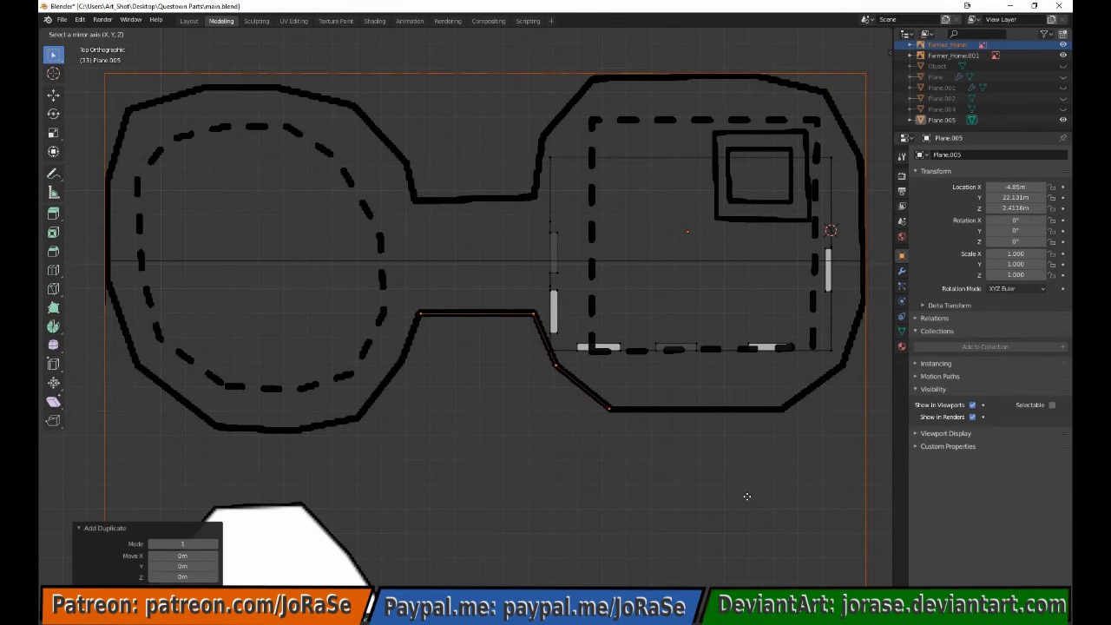
{"action": "key", "text": "y"}
{"action": "left_click", "coordinate": [747, 496]}
{"action": "key", "text": "g"}
{"action": "key", "text": "y"}
{"action": "left_click", "coordinate": [651, 312]}
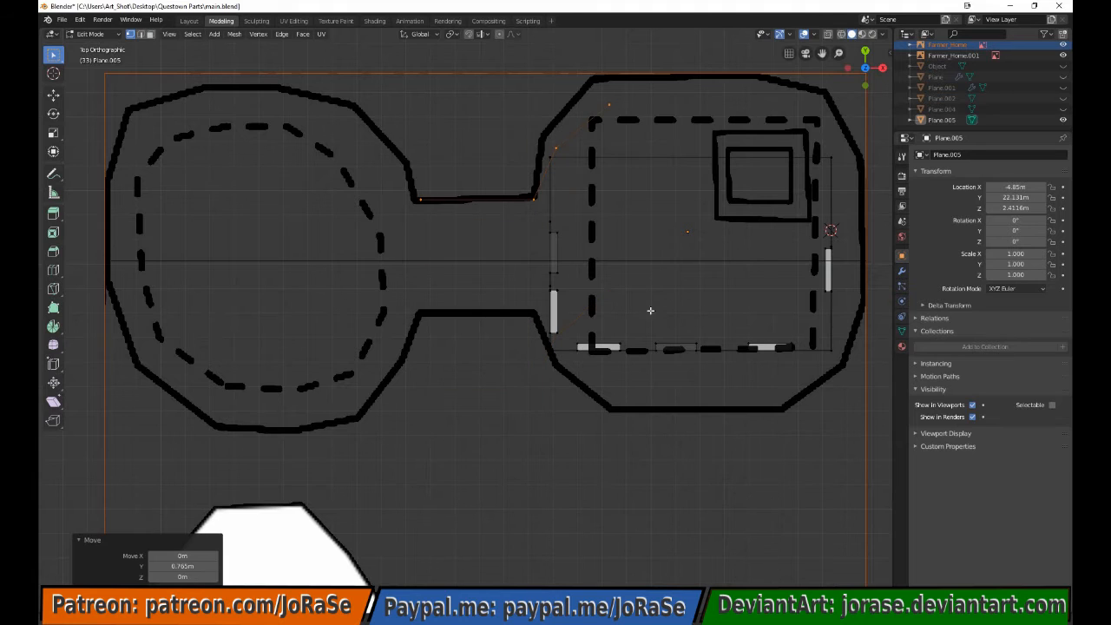
Fit the mirrored outline's vertices to the plan's rear corridor edge and rear-left room corners
{"action": "left_click", "coordinate": [435, 232], "text": "shift"}
{"action": "key", "text": "g"}
{"action": "key", "text": "y"}
{"action": "left_click", "coordinate": [446, 236]}
{"action": "left_click", "coordinate": [524, 218], "text": "shift"}
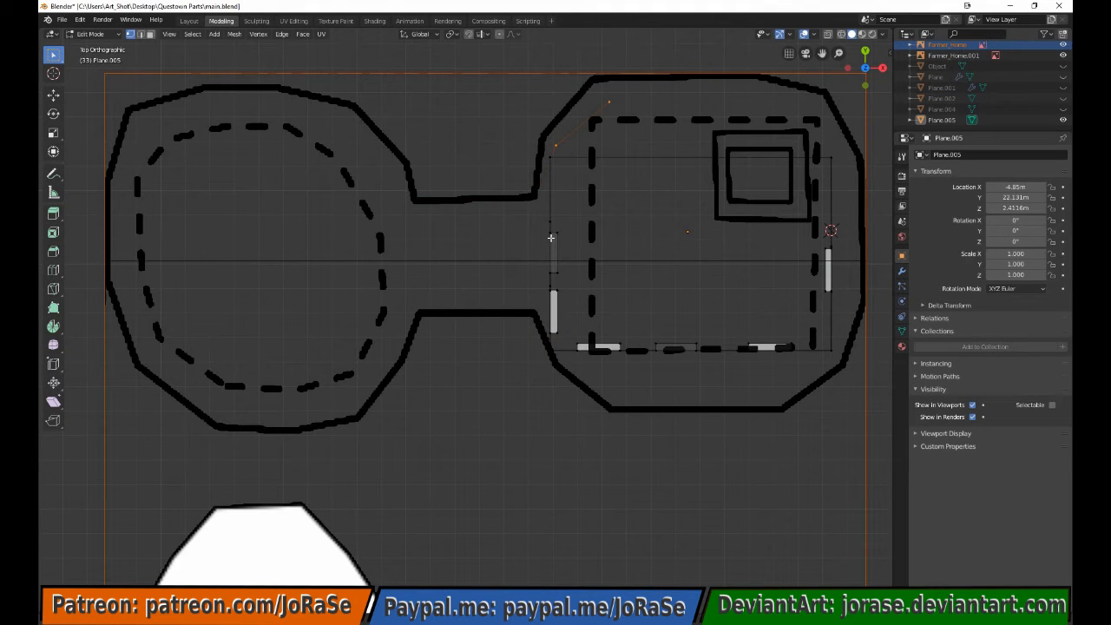
{"action": "key", "text": "g"}
{"action": "left_click", "coordinate": [557, 195]}
{"action": "left_click_drag", "start_coordinate": [526, 130], "coordinate": [595, 221], "text": "ctrl"}
{"action": "key", "text": "g"}
{"action": "left_click", "coordinate": [575, 193]}
Switch to wireframe shading and move the right wall along X onto the plan's dashed line
{"action": "key", "text": "z"}
{"action": "left_click", "coordinate": [711, 222]}
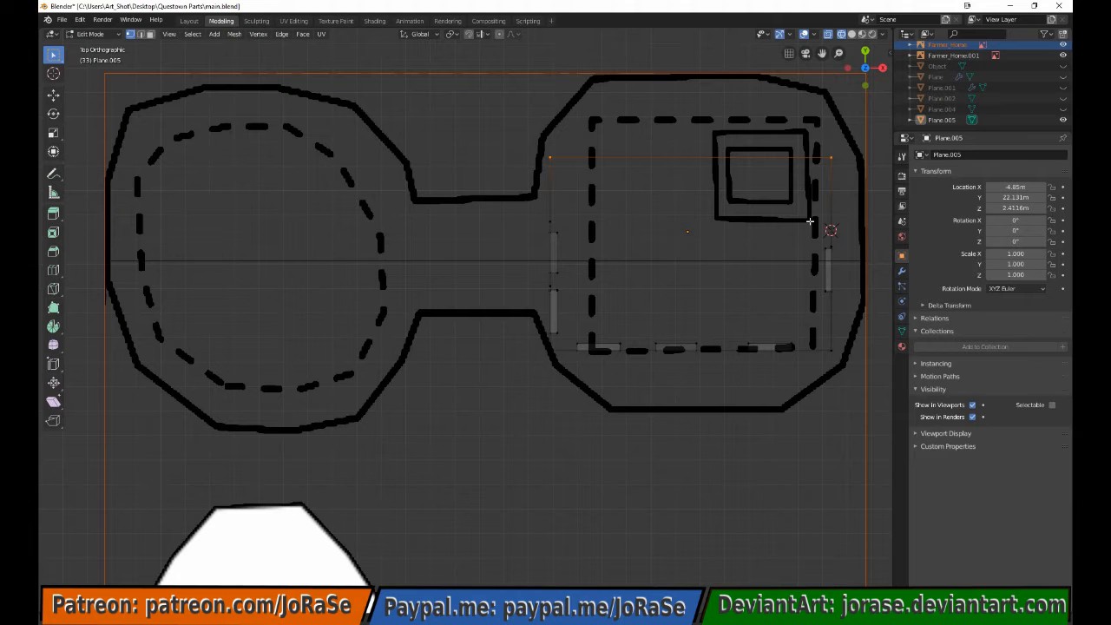
{"action": "left_click_drag", "start_coordinate": [814, 149], "coordinate": [858, 361]}
{"action": "key", "text": "g"}
{"action": "key", "text": "x"}
{"action": "left_click", "coordinate": [843, 355]}
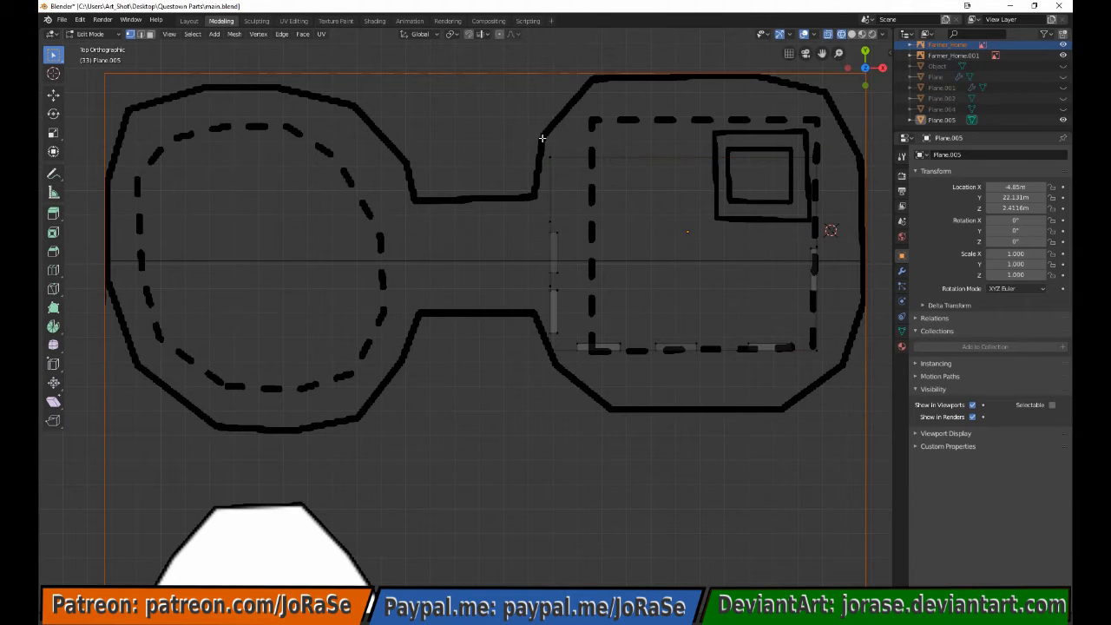
Move the left wall together with the front wall's left window and door along X toward the dashed plan line
{"action": "left_click_drag", "start_coordinate": [542, 140], "coordinate": [564, 391]}
{"action": "key", "text": "g"}
{"action": "key", "text": "x"}
{"action": "right_click", "coordinate": [578, 397]}
{"action": "left_click_drag", "start_coordinate": [569, 310], "coordinate": [709, 364], "text": "shift"}
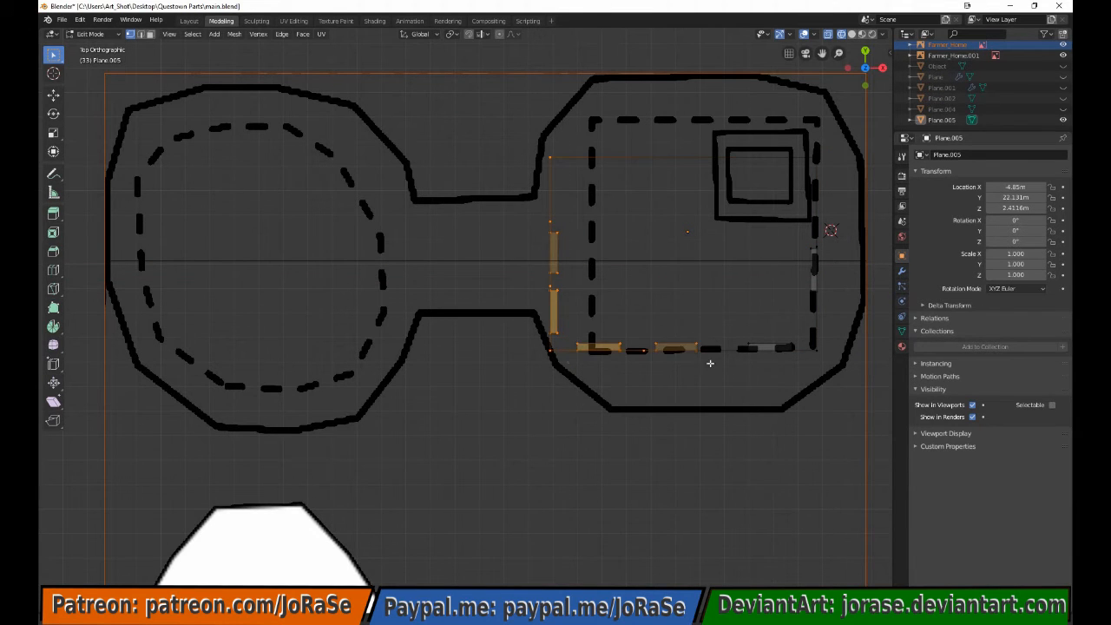
{"action": "key", "text": "g"}
{"action": "key", "text": "x"}
{"action": "left_click", "coordinate": [724, 364]}
Shift the left wall and front-left window further along X without the door, finishing with the wall alone on the dashed line
{"action": "left_click_drag", "start_coordinate": [665, 323], "coordinate": [720, 387], "text": "ctrl"}
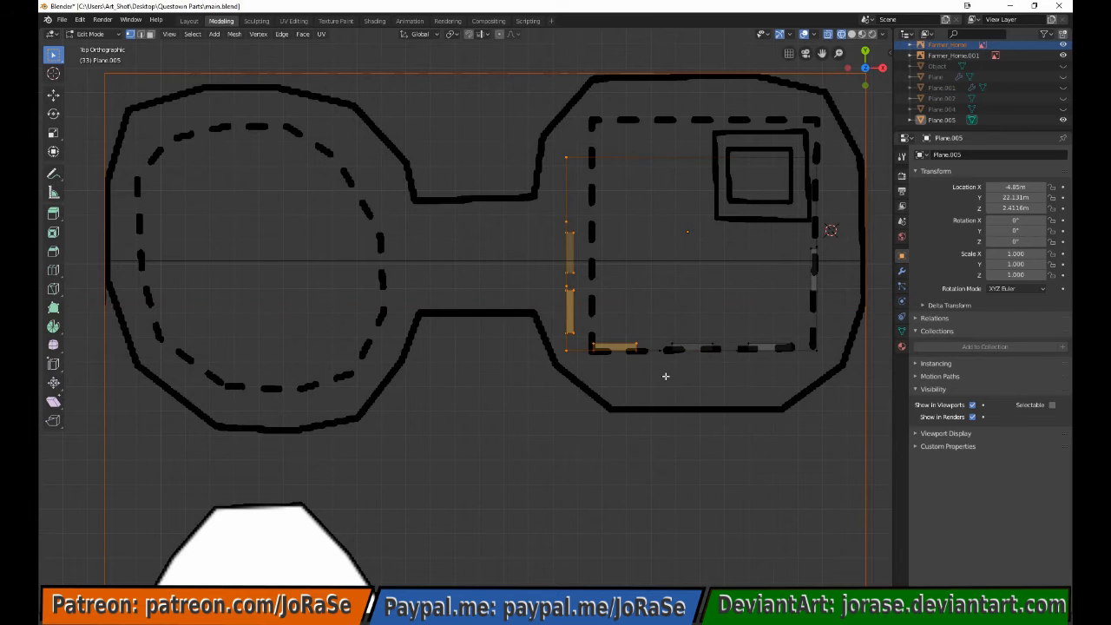
{"action": "key", "text": "g"}
{"action": "key", "text": "x"}
{"action": "left_click", "coordinate": [673, 375]}
{"action": "key", "text": "b"}
{"action": "middle_click_drag", "start_coordinate": [592, 323], "coordinate": [663, 375]}
{"action": "key", "text": "g"}
{"action": "key", "text": "x"}
{"action": "left_click", "coordinate": [679, 371]}
{"action": "key", "text": "alt+a"}
Move the rear wall's corner vertices along Y onto the plan's rear dashed line
{"action": "key", "text": "b"}
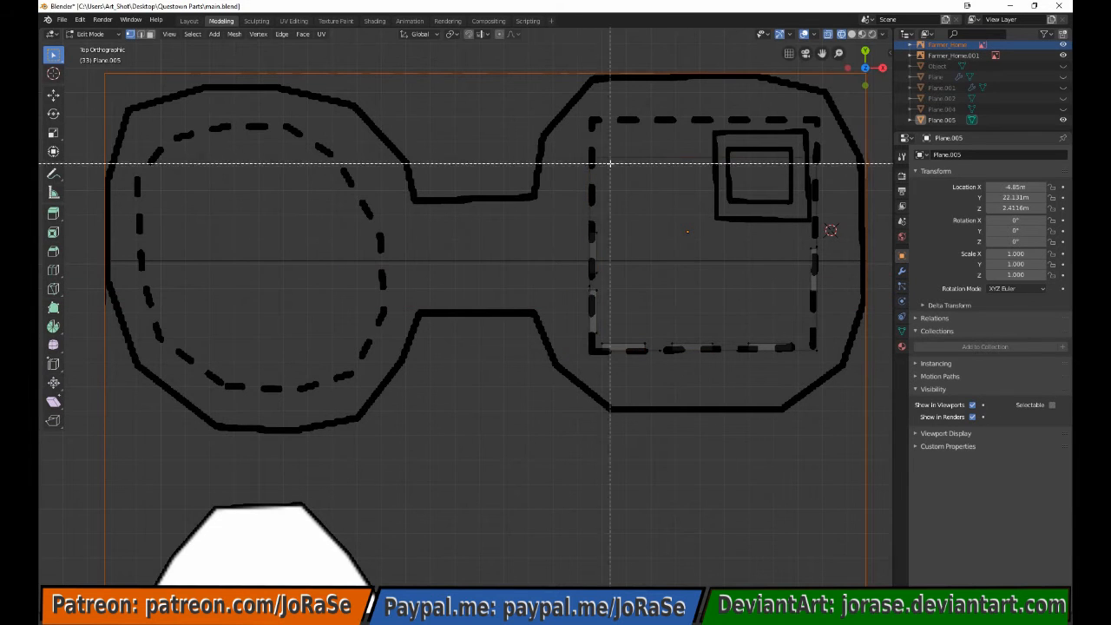
{"action": "left_click_drag", "start_coordinate": [566, 143], "coordinate": [830, 174]}
{"action": "key", "text": "g"}
{"action": "left_click", "coordinate": [797, 347]}
{"action": "key", "text": "alt+a"}
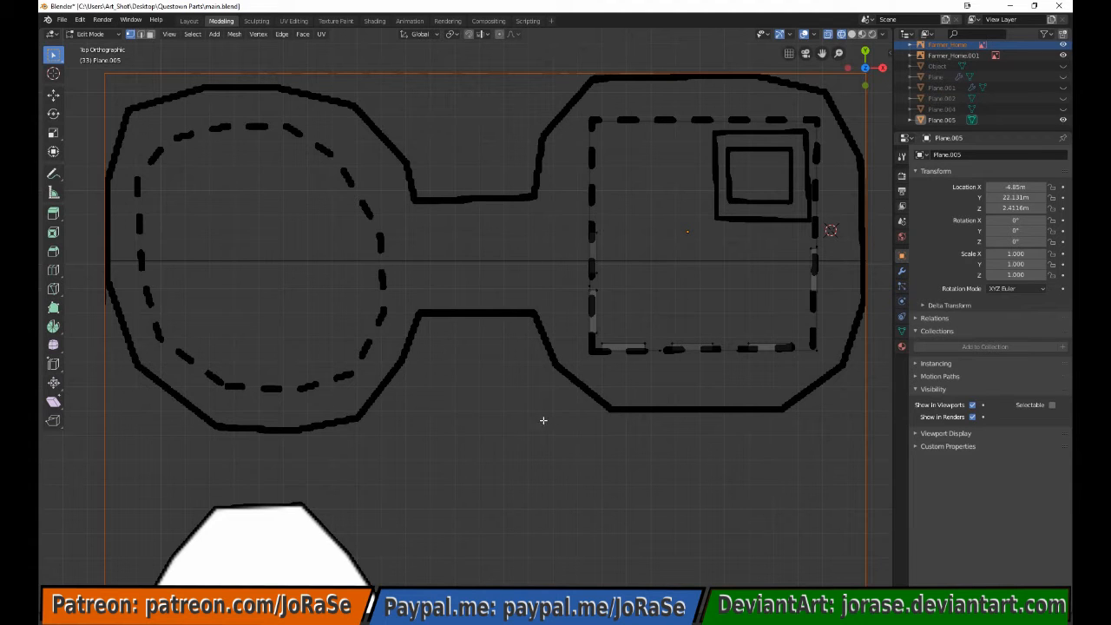
Extrude the outline's front and rear end vertices along X and align the rear one with the plan's next corner
{"action": "key", "text": "a"}
{"action": "key", "text": "a"}
{"action": "left_click_drag", "start_coordinate": [597, 391], "coordinate": [620, 419]}
{"action": "left_click_drag", "start_coordinate": [582, 51], "coordinate": [610, 90], "text": "shift"}
{"action": "key", "text": "g"}
{"action": "key", "text": "x"}
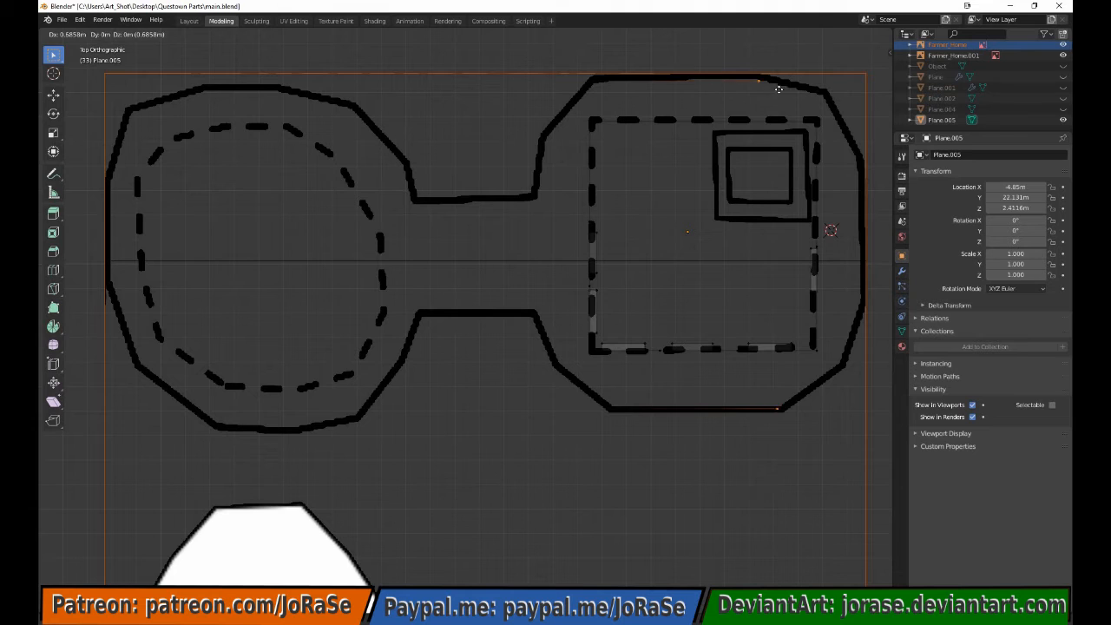
{"action": "left_click", "coordinate": [771, 405]}
{"action": "key", "text": "g"}
{"action": "left_click", "coordinate": [794, 434]}
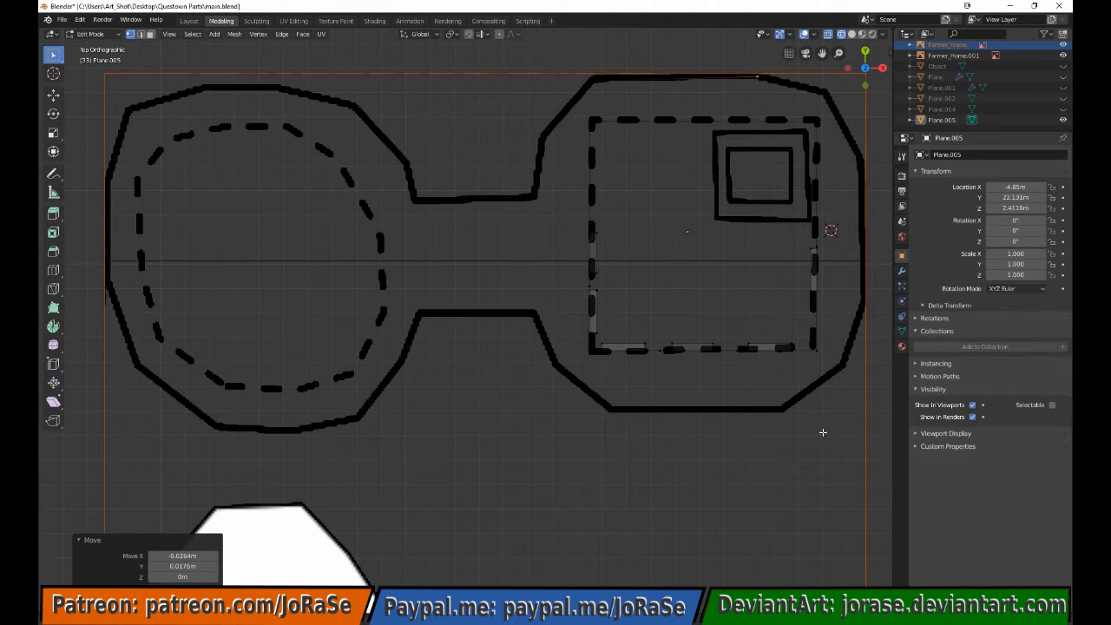
Extrude the outline's rear end to the next corner and its front end around the plan's two front-right corners
{"action": "key", "text": "e"}
{"action": "left_click", "coordinate": [889, 446]}
{"action": "left_click_drag", "start_coordinate": [762, 394], "coordinate": [798, 442]}
{"action": "key", "text": "e"}
{"action": "left_click", "coordinate": [858, 400]}
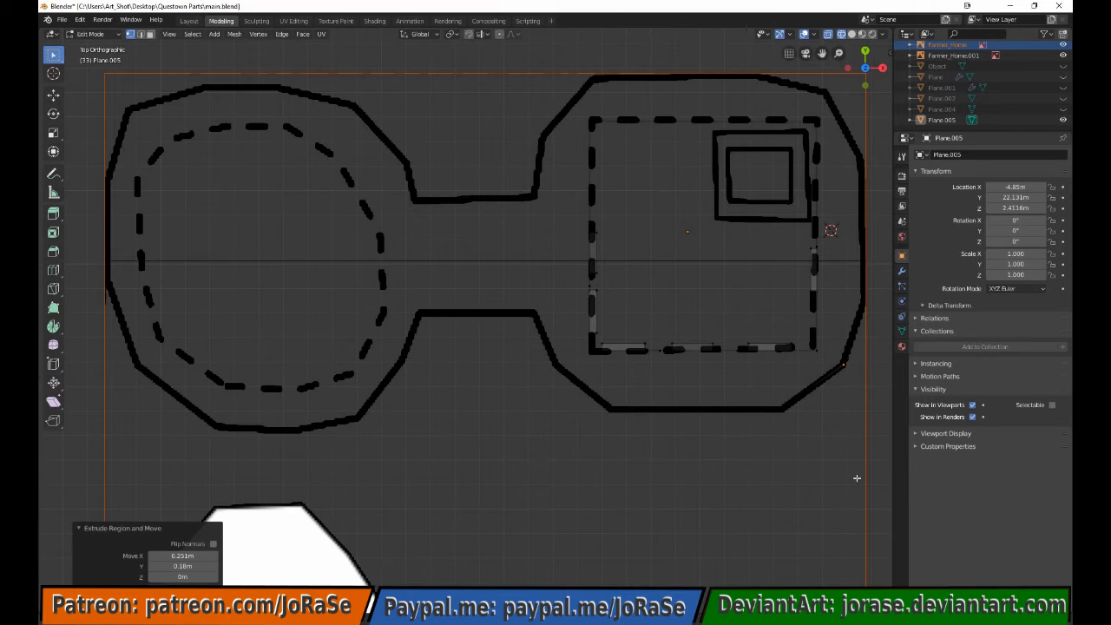
{"action": "key", "text": "e"}
{"action": "left_click", "coordinate": [878, 418]}
Extrude the outline's rear end to the last rear-right corner and join it to the front end with an edge
{"action": "left_click_drag", "start_coordinate": [740, 63], "coordinate": [843, 106]}
{"action": "key", "text": "e"}
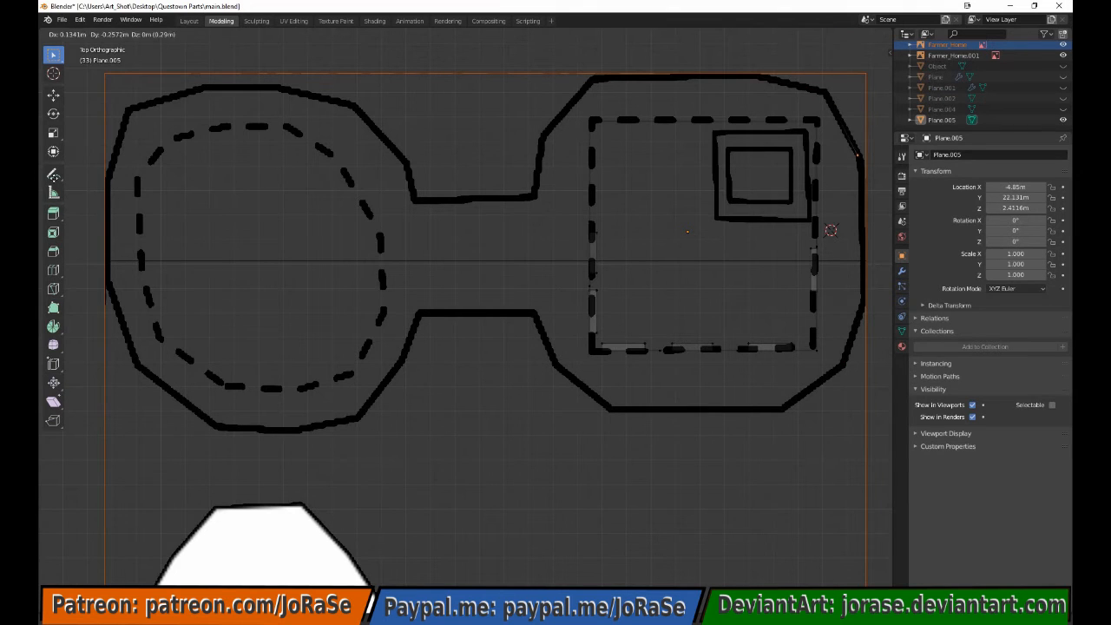
{"action": "left_click", "coordinate": [857, 155]}
{"action": "left_click_drag", "start_coordinate": [864, 296], "coordinate": [864, 297], "text": "shift"}
{"action": "key", "text": "f"}
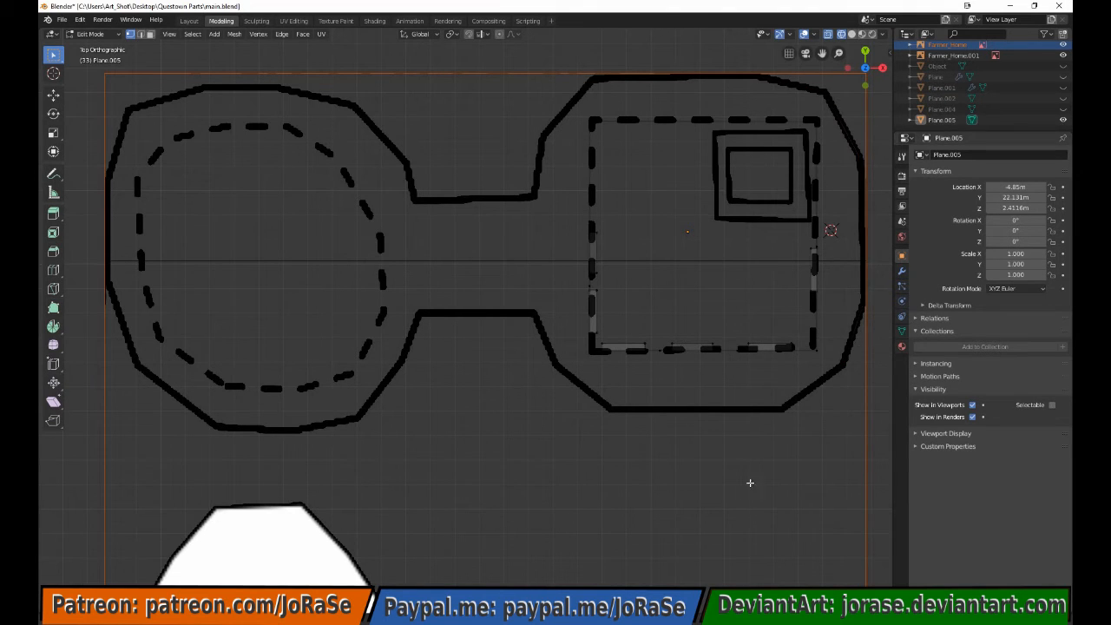
Select the whole traced outline and raise it along Z to the top of the farmhouse walls
{"action": "middle_click_drag", "start_coordinate": [711, 513], "coordinate": [697, 418]}
{"action": "key", "text": "l"}
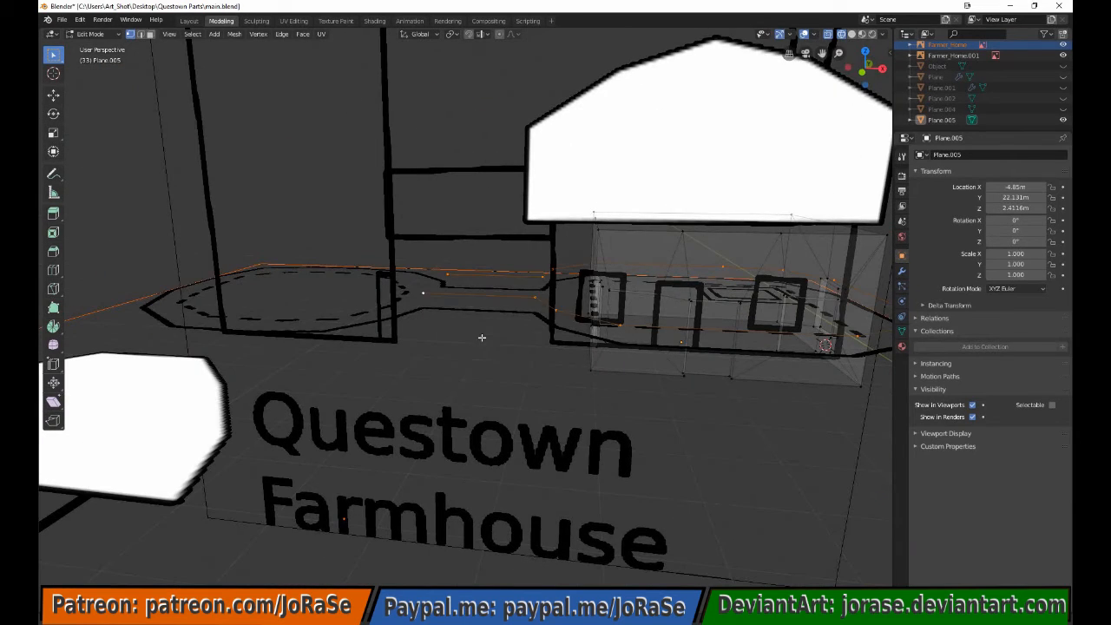
{"action": "key", "text": "g"}
{"action": "key", "text": "z"}
{"action": "left_click", "coordinate": [501, 393]}
{"action": "key", "text": "KP_1"}
{"action": "key", "text": "KP_7"}
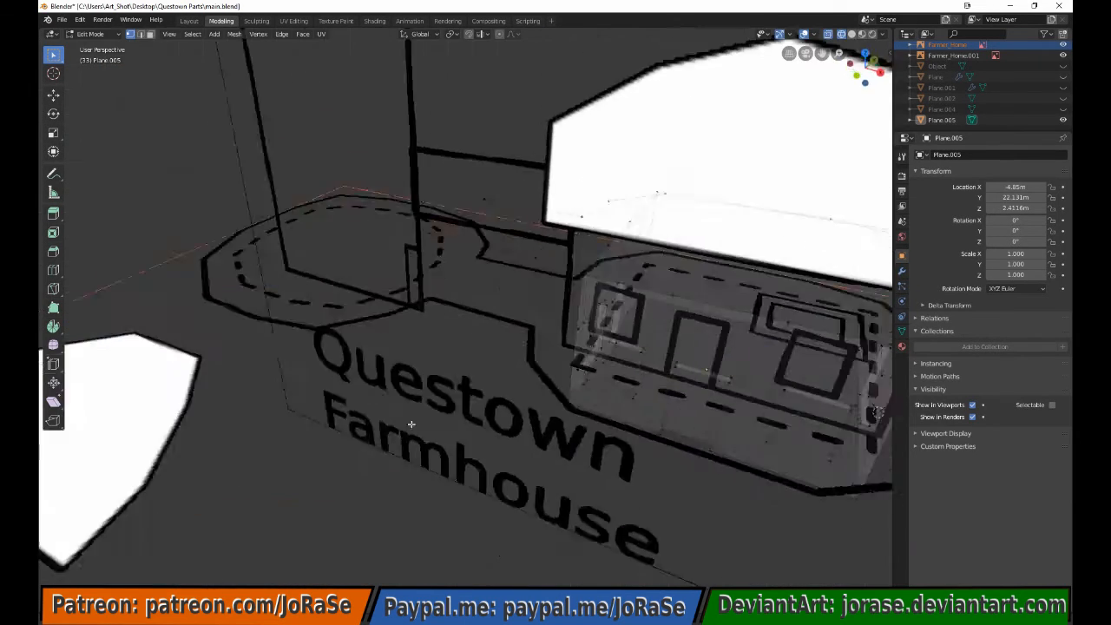
Move the outline's front vertices inward along Y, shifting the two foremost ones a second time
{"action": "key", "text": "b"}
{"action": "left_click_drag", "start_coordinate": [590, 434], "coordinate": [792, 381]}
{"action": "key", "text": "b"}
{"action": "left_click_drag", "start_coordinate": [539, 398], "coordinate": [853, 354]}
{"action": "key", "text": "g"}
{"action": "key", "text": "y"}
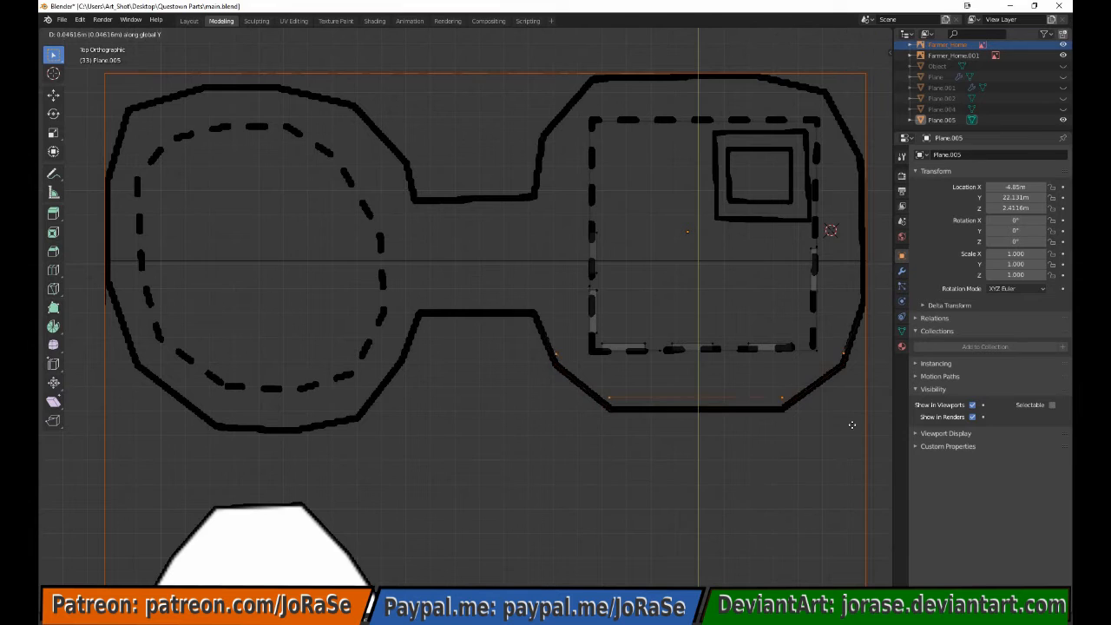
{"action": "left_click", "coordinate": [852, 424]}
{"action": "key", "text": "b"}
{"action": "left_click_drag", "start_coordinate": [540, 368], "coordinate": [837, 418]}
{"action": "key", "text": "g"}
{"action": "key", "text": "y"}
{"action": "left_click", "coordinate": [839, 400]}
Move the outline's rear vertices inward along Y and its two right-side vertices inward along X by about 0.04 m
{"action": "key", "text": "b"}
{"action": "left_click_drag", "start_coordinate": [525, 67], "coordinate": [879, 402]}
{"action": "key", "text": "g"}
{"action": "key", "text": "y"}
{"action": "left_click", "coordinate": [584, 201]}
{"action": "key", "text": "b"}
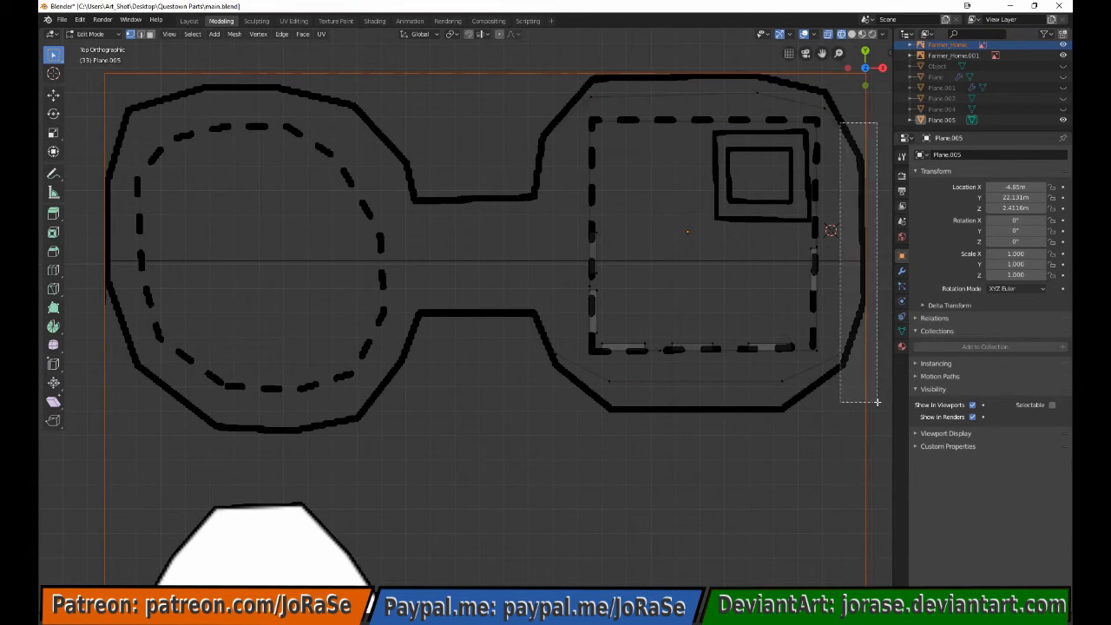
{"action": "key", "text": "b"}
{"action": "key", "text": "g"}
{"action": "key", "text": "x"}
{"action": "left_click", "coordinate": [816, 338]}
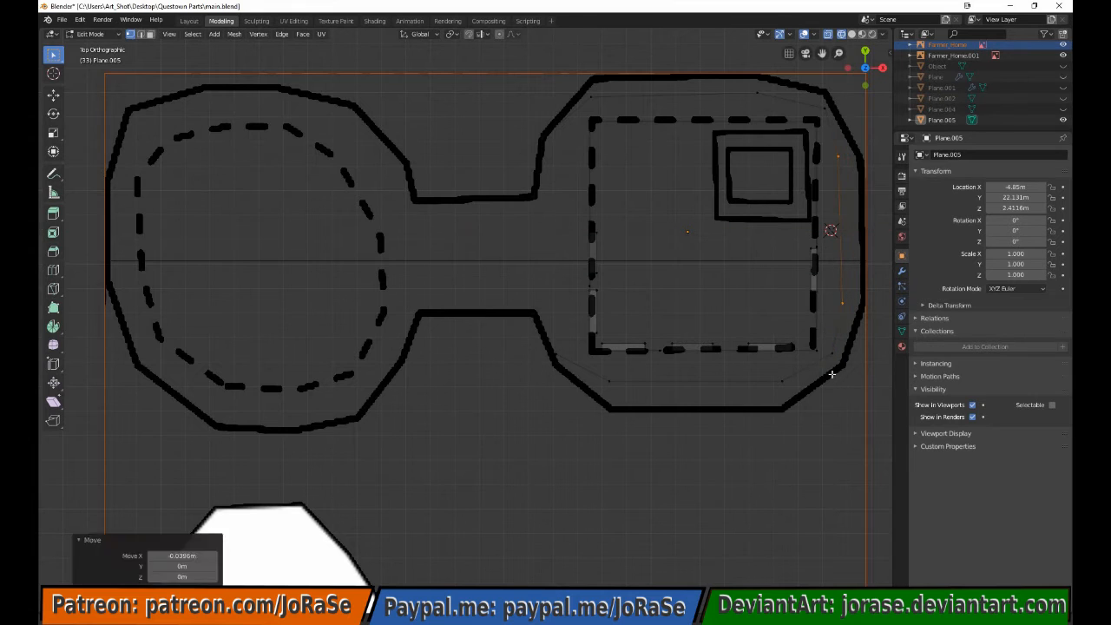
Start a second outline inside the first and extrude it from the left side around the rear and along the right side
{"action": "left_click", "coordinate": [561, 237], "text": "ctrl"}
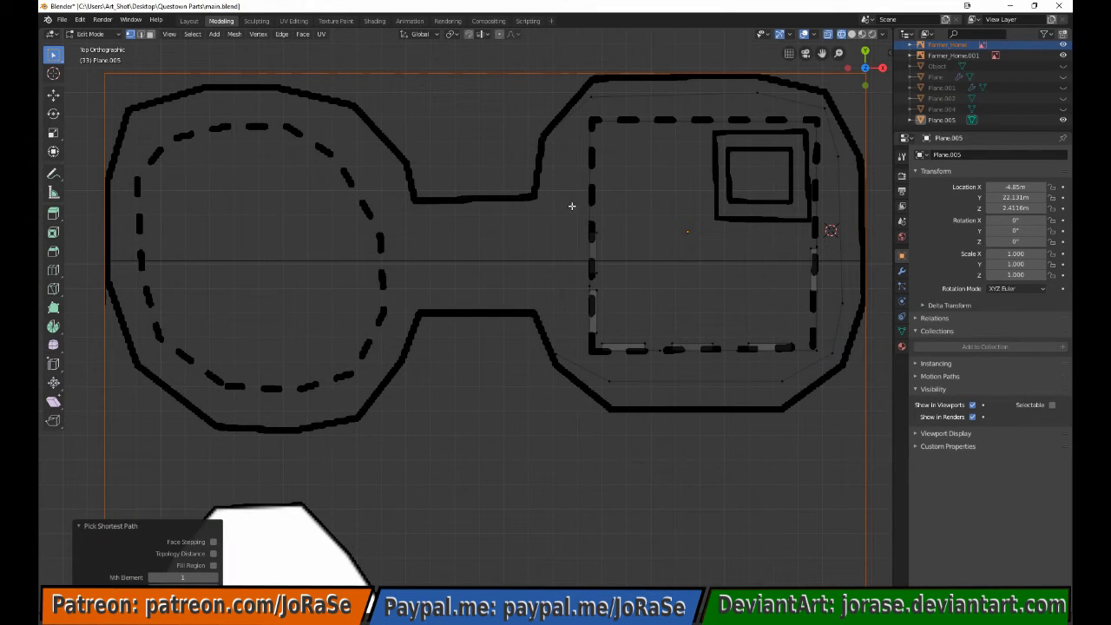
{"action": "key", "text": "g"}
{"action": "left_click", "coordinate": [561, 235]}
{"action": "key", "text": "g"}
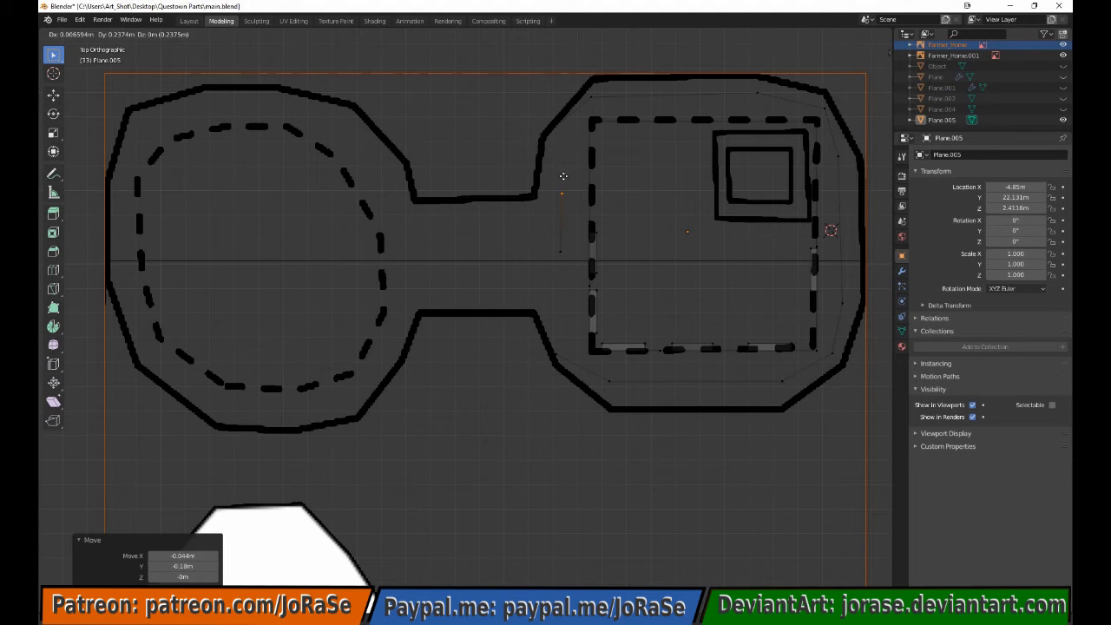
{"action": "left_click", "coordinate": [564, 176]}
{"action": "key", "text": "e"}
{"action": "left_click", "coordinate": [596, 212]}
{"action": "key", "text": "e"}
{"action": "left_click", "coordinate": [617, 189]}
{"action": "key", "text": "e"}
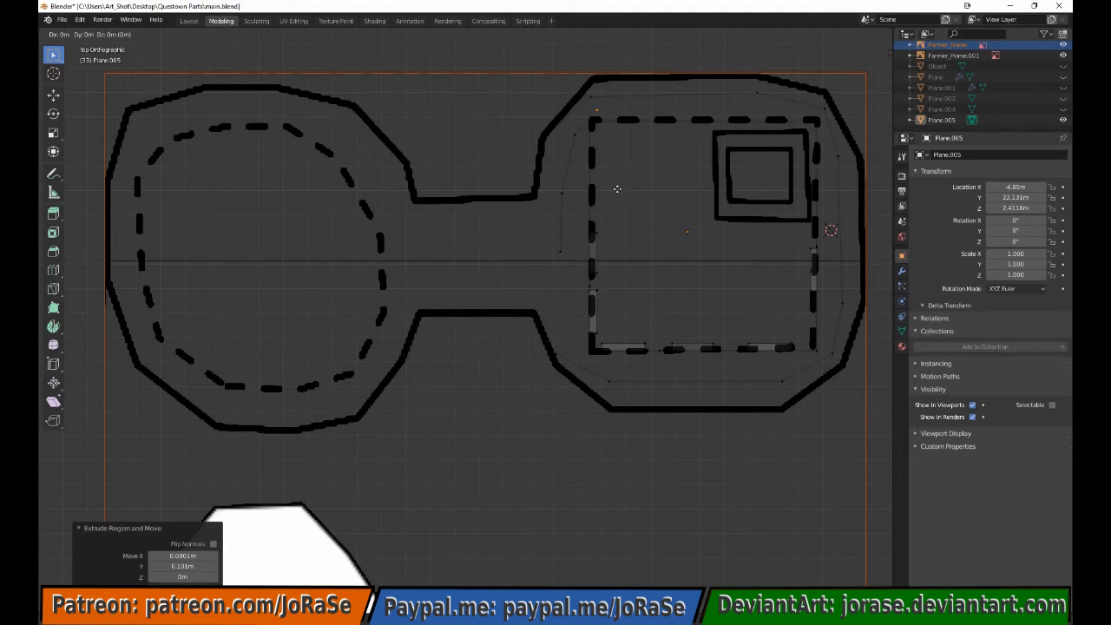
{"action": "left_click", "coordinate": [835, 202]}
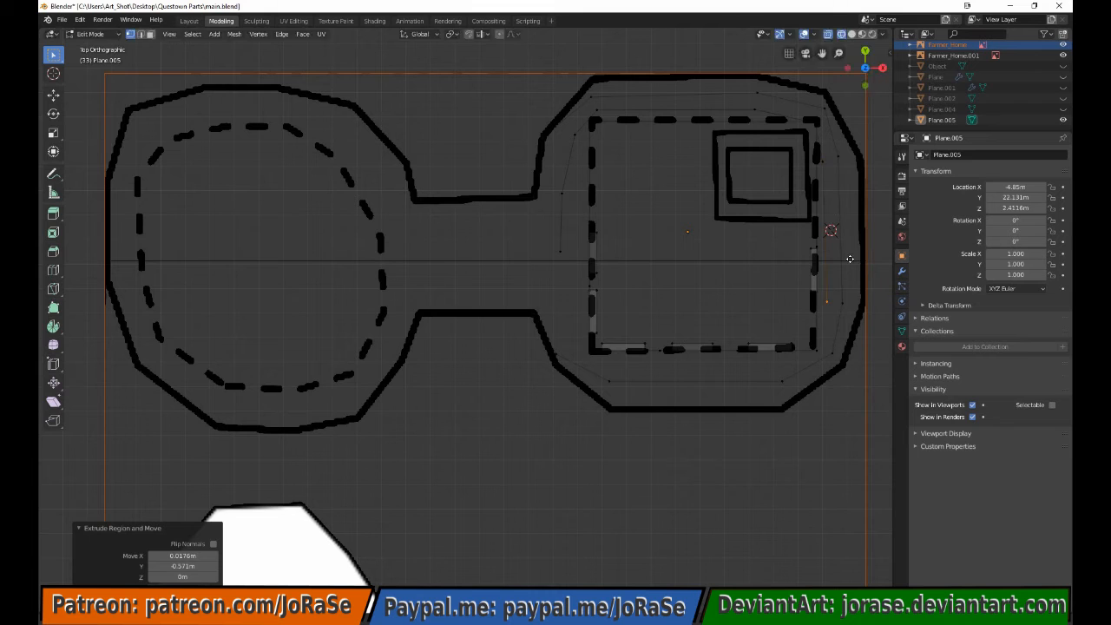
Extrude the inner outline around the front corners and close it on the left with an edge
{"action": "left_click", "coordinate": [644, 307]}
{"action": "key", "text": "e"}
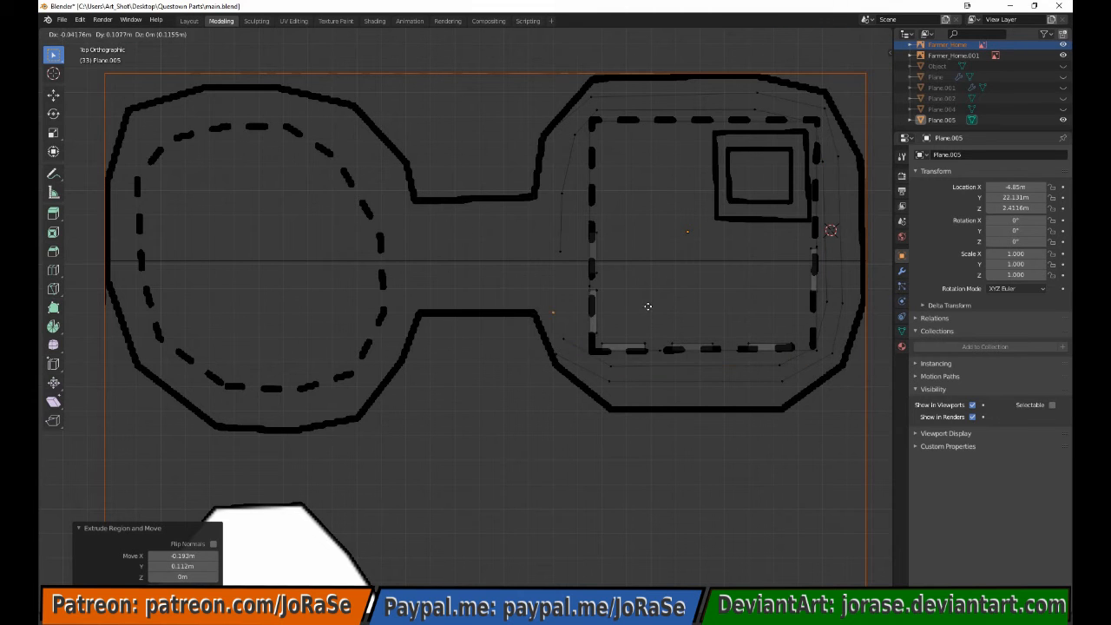
{"action": "left_click", "coordinate": [646, 279]}
{"action": "key", "text": "b"}
{"action": "key", "text": "f"}
{"action": "key", "text": "b"}
{"action": "left_click_drag", "start_coordinate": [551, 241], "coordinate": [568, 351]}
{"action": "key", "text": "g"}
{"action": "key", "text": "z"}
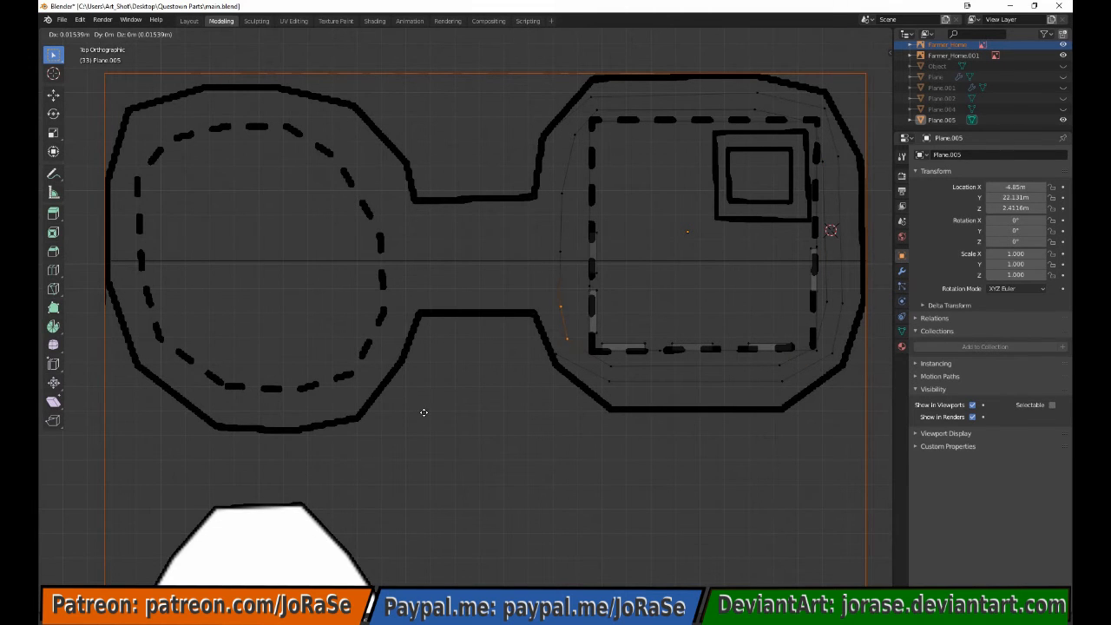
{"action": "right_click", "coordinate": [419, 410]}
Select the inner outline as a loop and raise it along Z by about 0.64 m
{"action": "left_click", "coordinate": [556, 275], "text": "alt"}
{"action": "middle_click_drag", "start_coordinate": [560, 425], "coordinate": [565, 355]}
{"action": "key", "text": "g"}
{"action": "key", "text": "z"}
{"action": "left_click", "coordinate": [577, 213]}
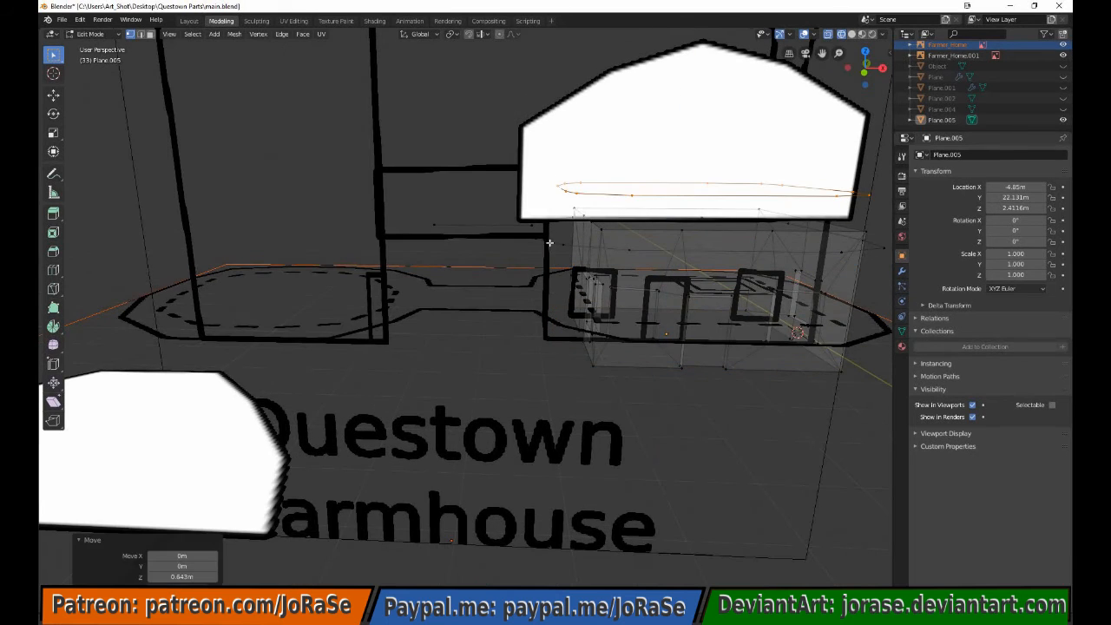
Fill the front faces between the lower outer outline and the raised inner outline
{"action": "middle_click_drag", "start_coordinate": [481, 342], "coordinate": [662, 296]}
{"action": "key", "text": "f"}
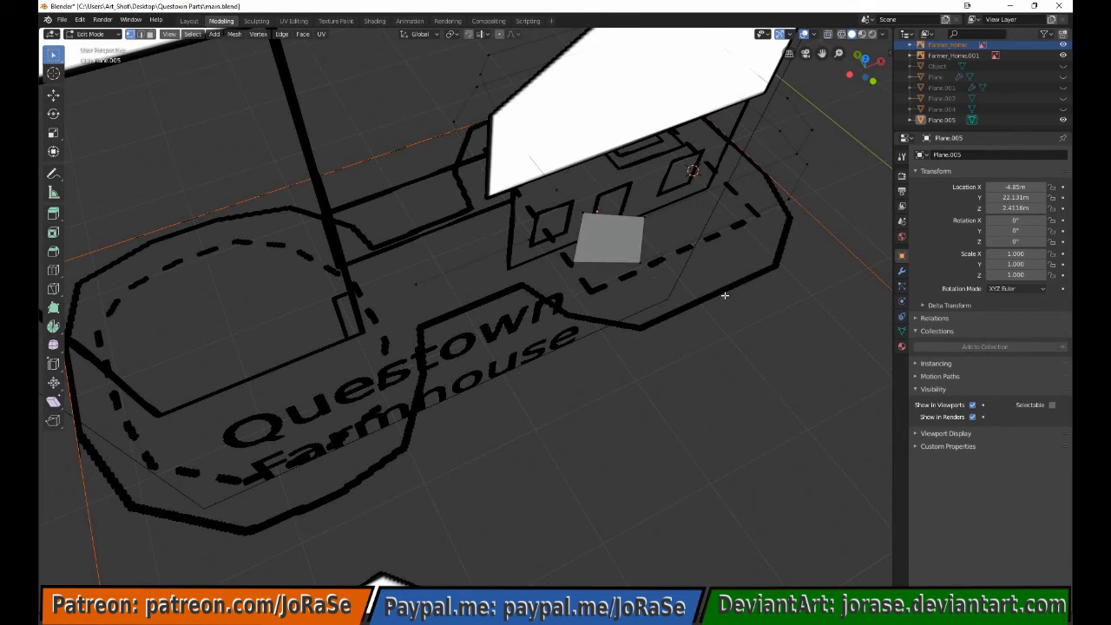
{"action": "left_click_drag", "start_coordinate": [523, 181], "coordinate": [593, 274]}
{"action": "key", "text": "f"}
{"action": "key", "text": "b"}
{"action": "left_click_drag", "start_coordinate": [633, 208], "coordinate": [747, 271]}
{"action": "middle_click_drag", "start_coordinate": [873, 304], "coordinate": [861, 339]}
{"action": "middle_click_drag", "start_coordinate": [838, 388], "coordinate": [554, 407], "text": "shift"}
{"action": "key", "text": "f"}
{"action": "key", "text": "b"}
{"action": "left_click_drag", "start_coordinate": [536, 331], "coordinate": [575, 402]}
{"action": "key", "text": "f"}
Fill the faces between the two outlines along the right side and around the rear-right corner
{"action": "key", "text": "f"}
{"action": "middle_click_drag", "start_coordinate": [660, 373], "coordinate": [525, 304]}
{"action": "key", "text": "f"}
{"action": "left_click_drag", "start_coordinate": [674, 371], "coordinate": [677, 373]}
{"action": "key", "text": "f"}
{"action": "middle_click_drag", "start_coordinate": [677, 374], "coordinate": [556, 347]}
{"action": "key", "text": "f"}
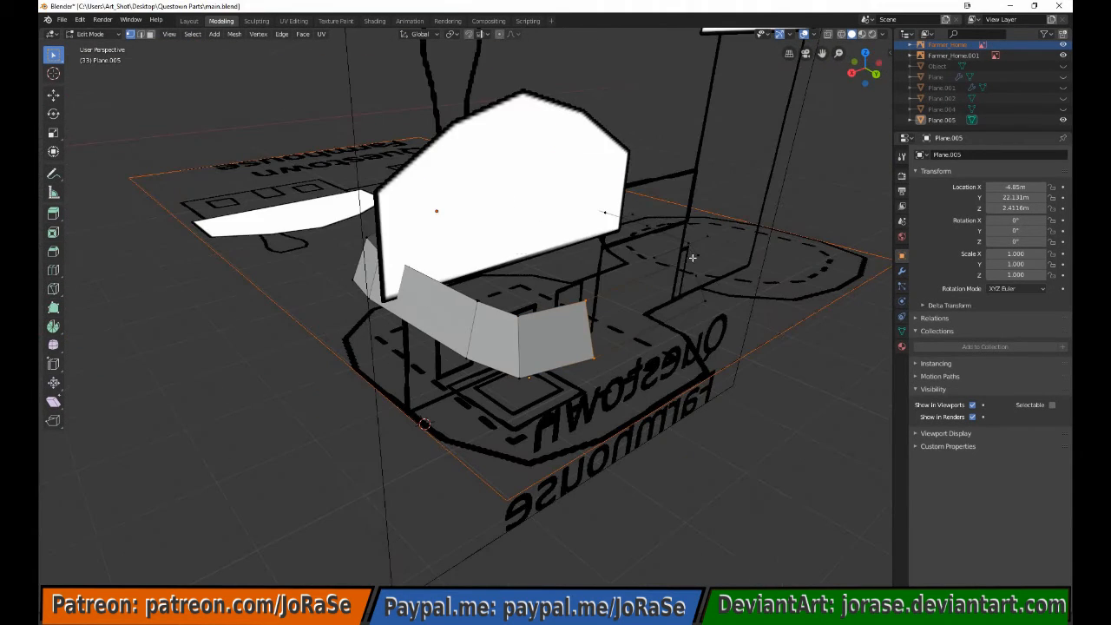
Fill the remaining rear and left faces between the two outlines to complete the sloped skirt
{"action": "key", "text": "b"}
{"action": "left_click_drag", "start_coordinate": [682, 252], "coordinate": [719, 354]}
{"action": "key", "text": "f"}
{"action": "middle_click_drag", "start_coordinate": [712, 347], "coordinate": [513, 443]}
{"action": "key", "text": "f"}
{"action": "key", "text": "f"}
Remove the sloped skirt and its outlines from the mesh and return to the front view
{"action": "key", "text": "KP_1"}
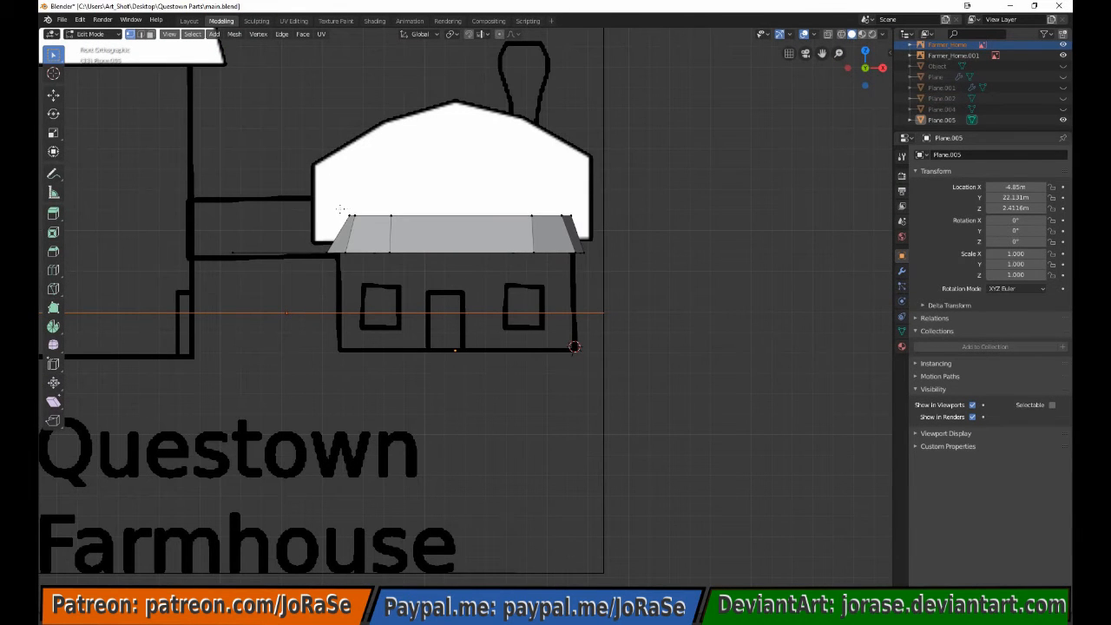
{"action": "scroll", "coordinate": [339, 210], "scroll_direction": "down", "scroll_amount": 1}
{"action": "middle_click_drag", "start_coordinate": [394, 253], "coordinate": [578, 402]}
{"action": "key", "text": "h"}
{"action": "key", "text": "KP_3"}
{"action": "key", "text": "KP_1"}
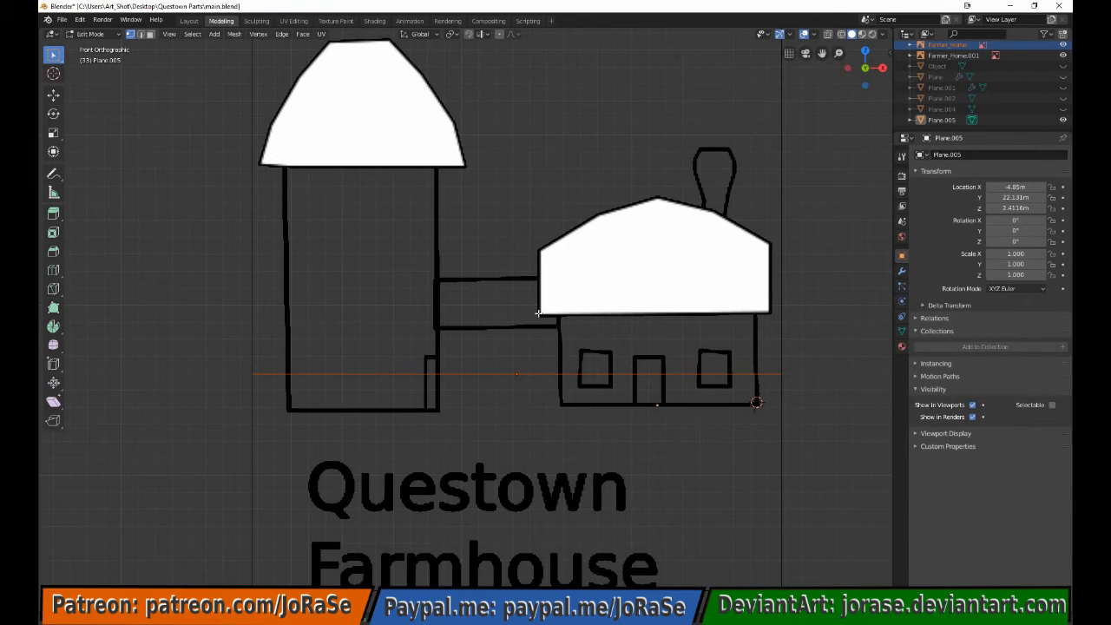
Add a 2 m plane to the mesh and delete its vertices except one
{"action": "left_click", "coordinate": [258, 34]}
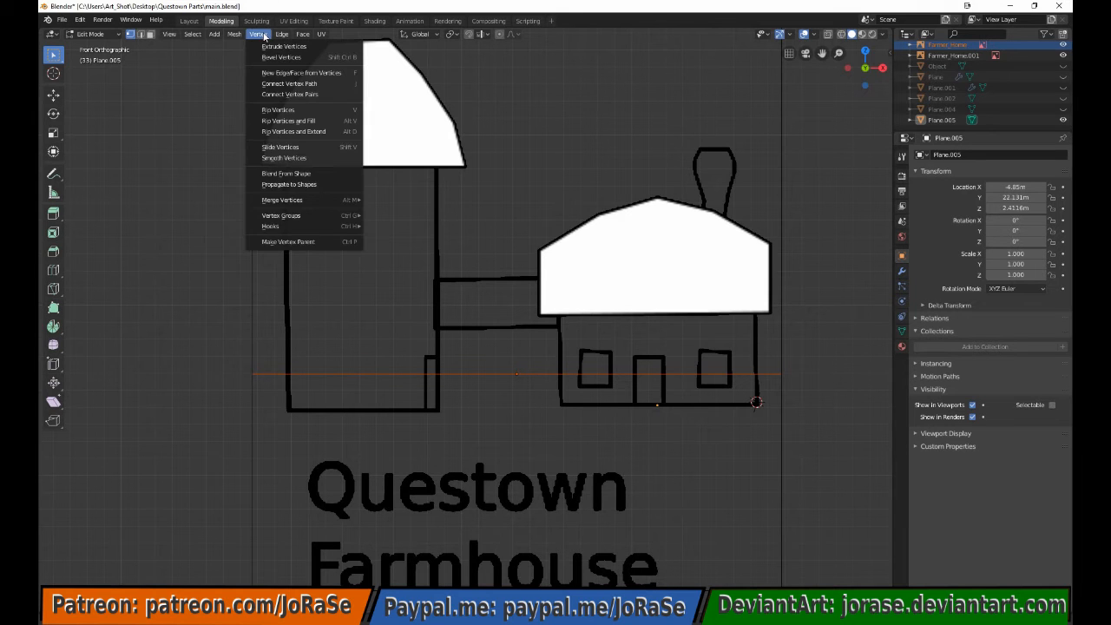
{"action": "left_click", "coordinate": [219, 36]}
{"action": "left_click", "coordinate": [230, 47]}
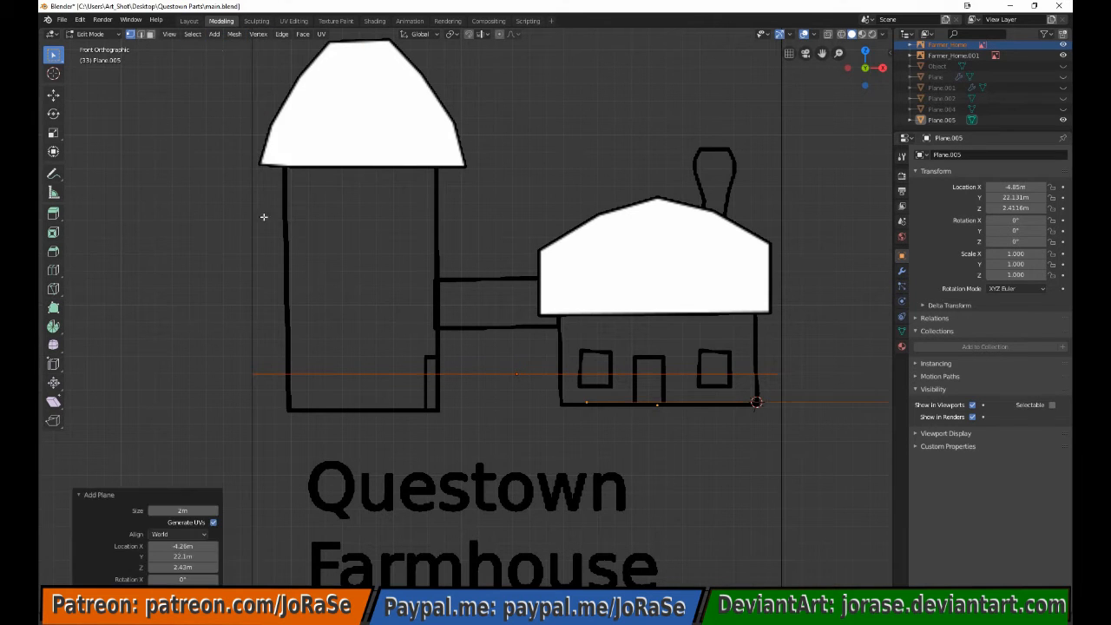
{"action": "middle_click_drag", "start_coordinate": [504, 351], "coordinate": [563, 367]}
{"action": "left_click_drag", "start_coordinate": [522, 295], "coordinate": [552, 343]}
{"action": "left_click_drag", "start_coordinate": [765, 277], "coordinate": [794, 323], "text": "shift"}
{"action": "key", "text": "x"}
{"action": "left_click", "coordinate": [791, 330]}
{"action": "middle_click_drag", "start_coordinate": [523, 321], "coordinate": [454, 233]}
{"action": "key", "text": "KP_3"}
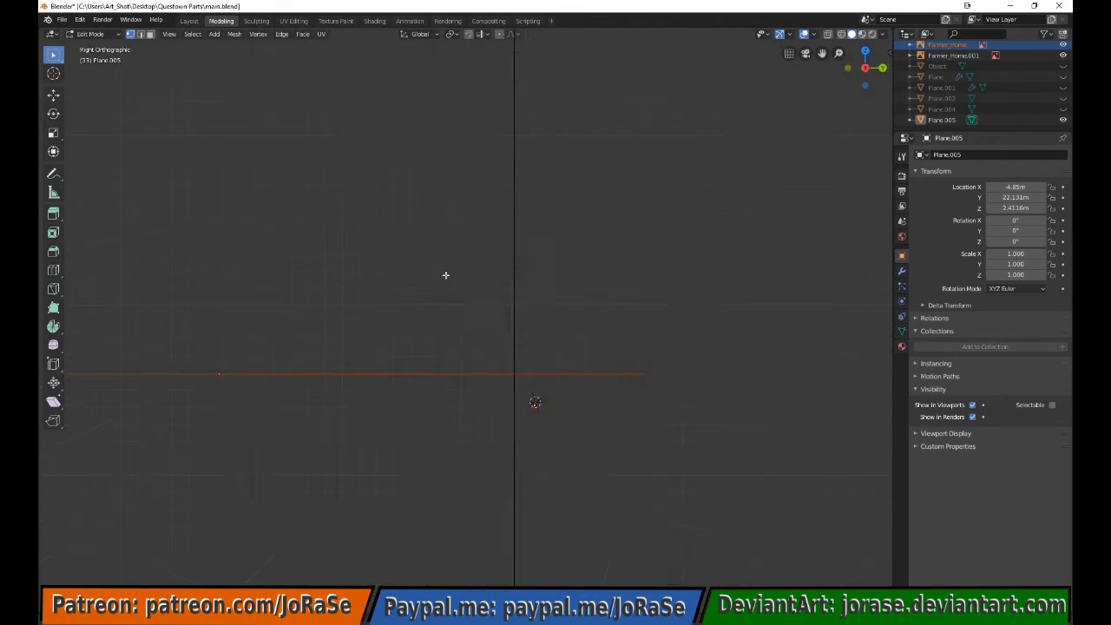
{"action": "key", "text": "KP_1"}
{"action": "key", "text": "z"}
{"action": "middle_click_drag", "start_coordinate": [532, 291], "coordinate": [594, 339]}
{"action": "right_click", "coordinate": [595, 340]}
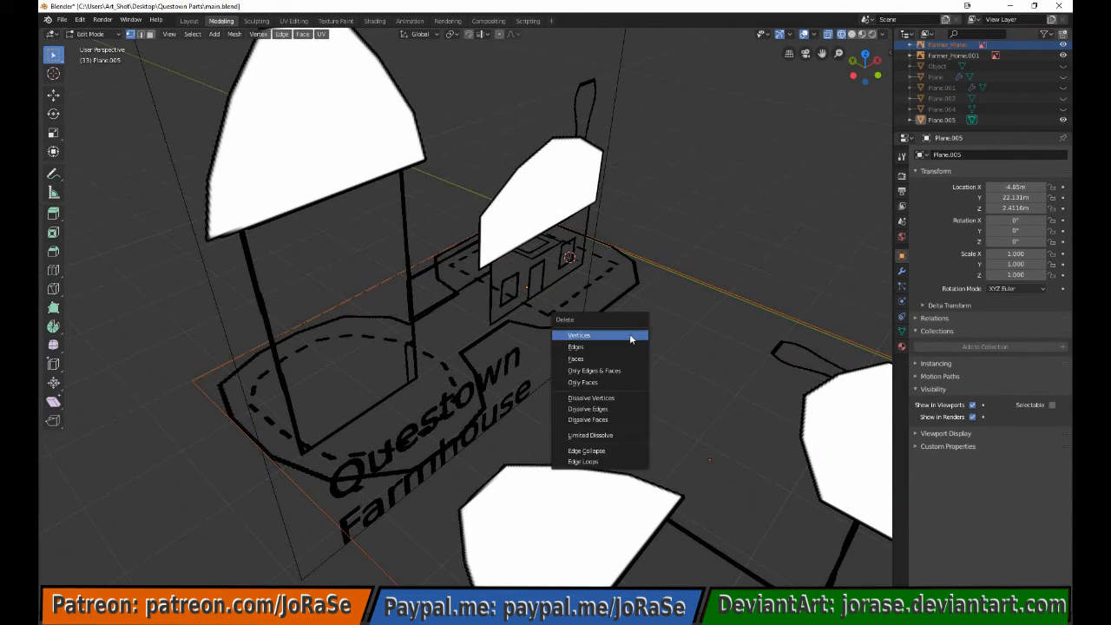
{"action": "key", "text": "Escape"}
Extrude the remaining vertex around the white roof silhouette, from its lower-left corner over the peak to the right side
{"action": "key", "text": "KP_1"}
{"action": "key", "text": "g"}
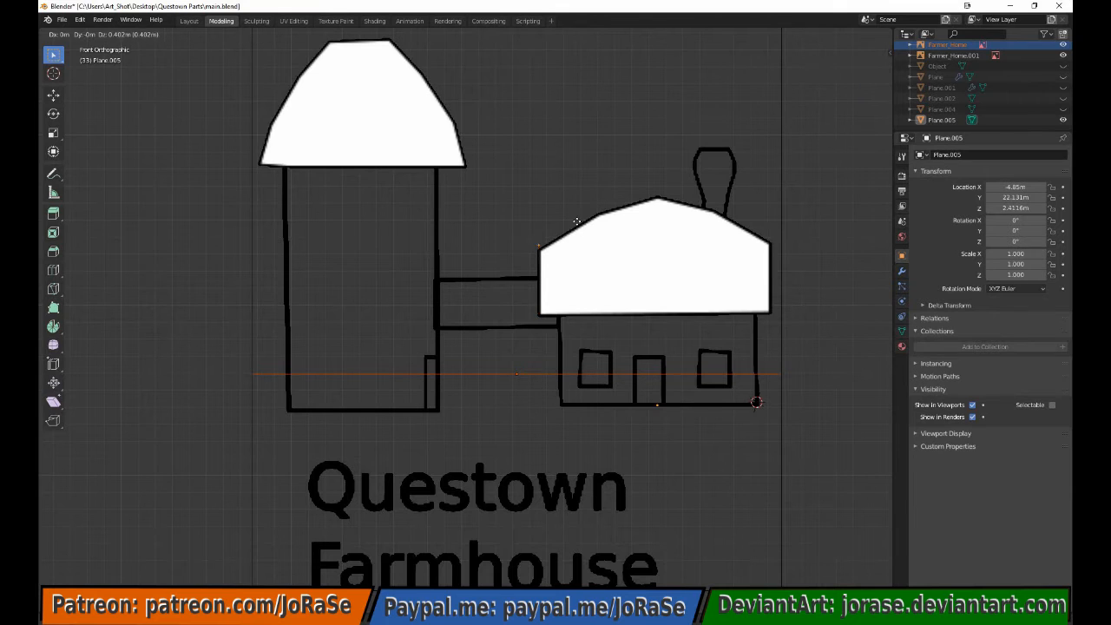
{"action": "left_click", "coordinate": [577, 222]}
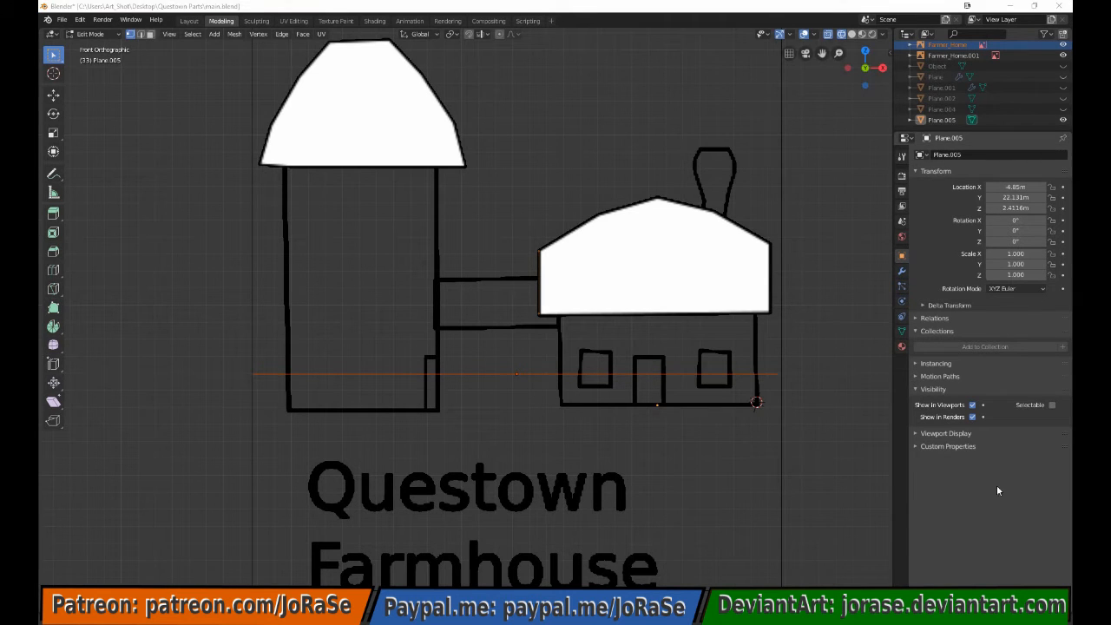
{"action": "key", "text": "e"}
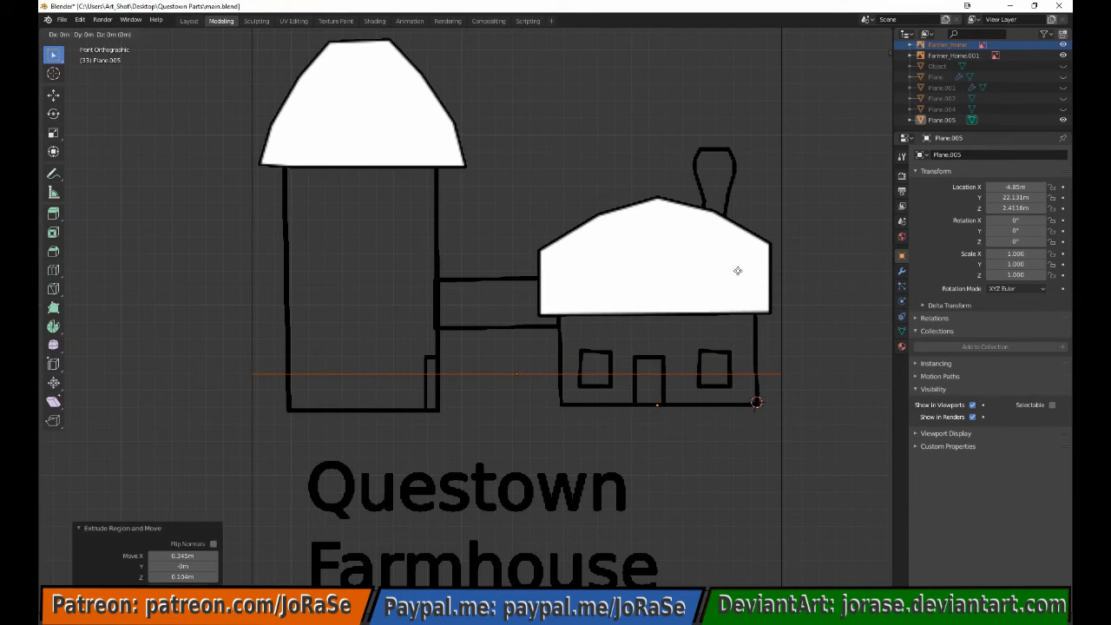
{"action": "left_click", "coordinate": [855, 389]}
In the right view, slant the roof profile by moving its eave and middle vertices forward along Y in stages
{"action": "key", "text": "KP_3"}
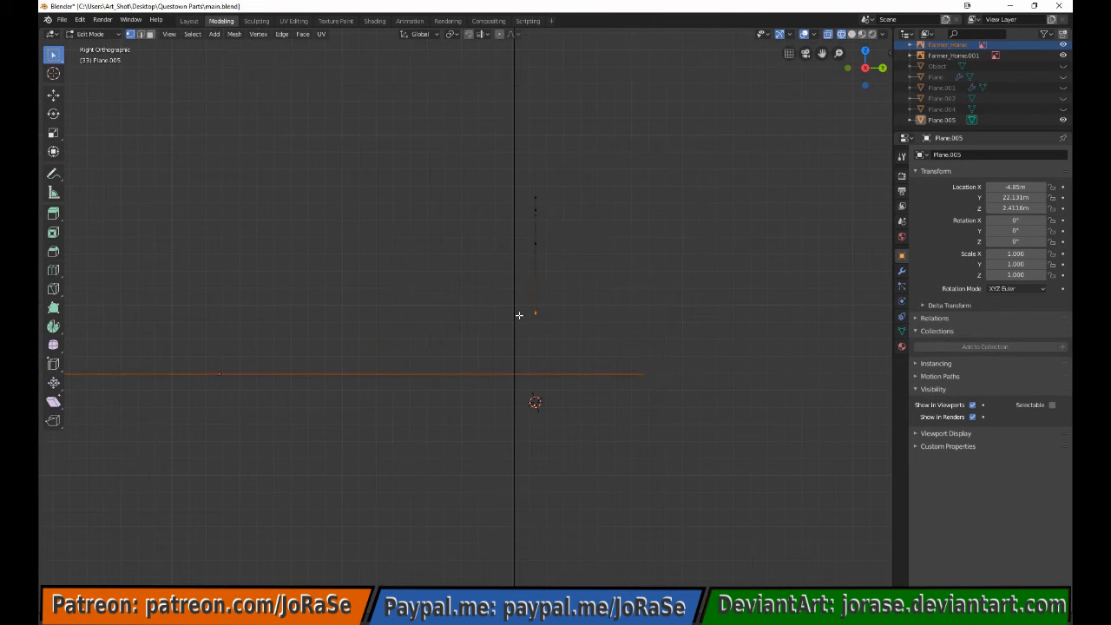
{"action": "key", "text": "g"}
{"action": "left_click", "coordinate": [548, 296]}
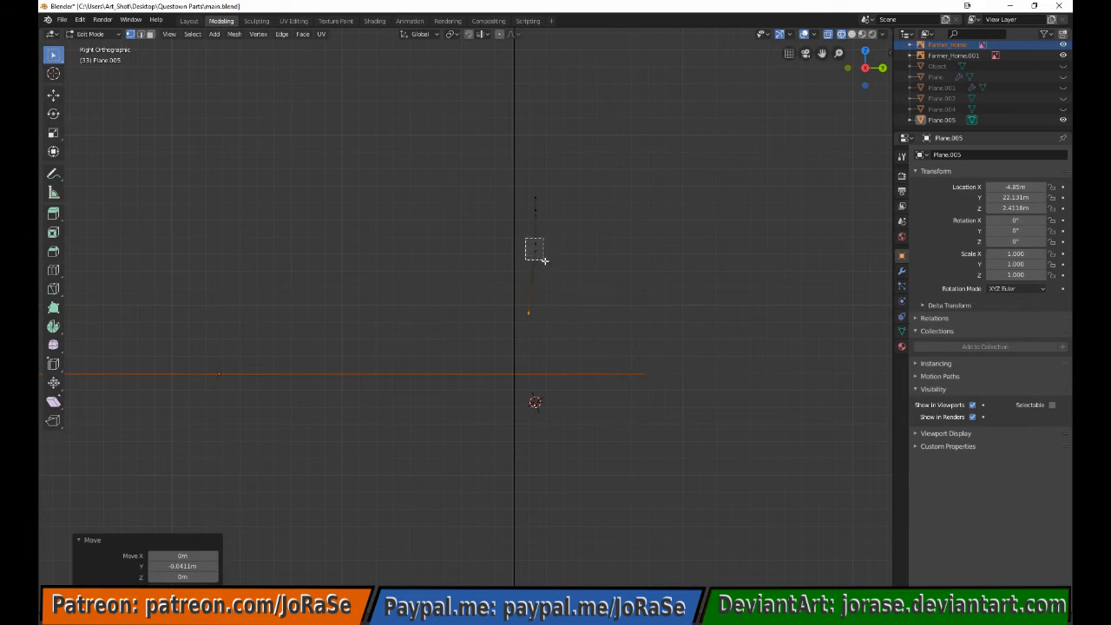
{"action": "key", "text": "g"}
{"action": "key", "text": "x"}
{"action": "left_click", "coordinate": [549, 275]}
{"action": "key", "text": "b"}
{"action": "left_click_drag", "start_coordinate": [521, 204], "coordinate": [551, 229]}
{"action": "key", "text": "g"}
{"action": "key", "text": "y"}
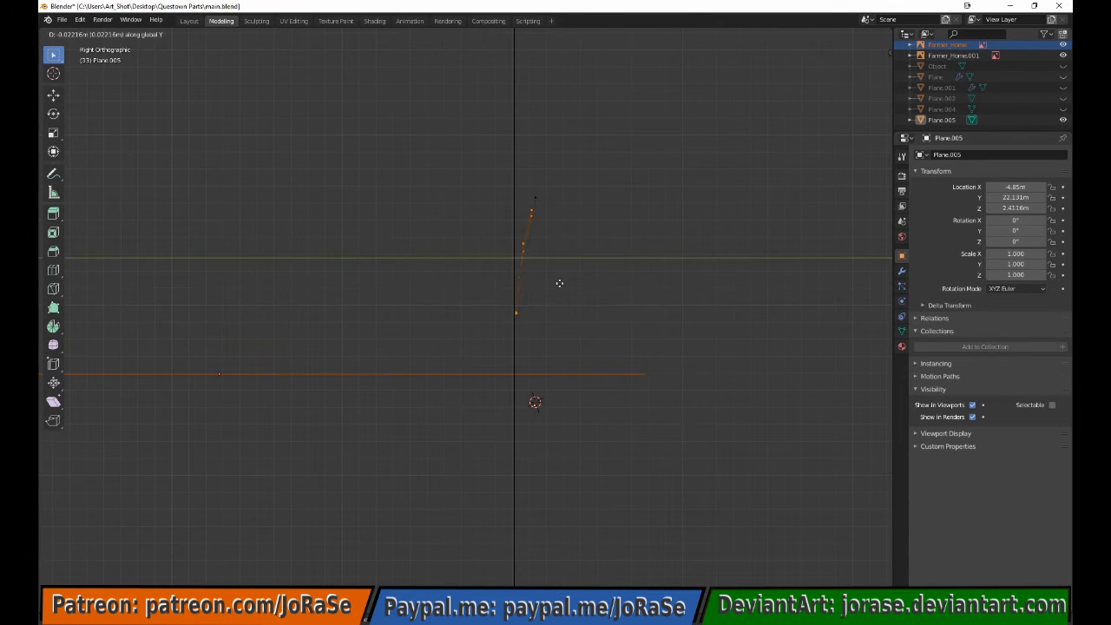
{"action": "left_click", "coordinate": [554, 282]}
Move the profile's two lower vertex rows further forward along Y, then the eave vertices alone once more
{"action": "key", "text": "b"}
{"action": "key", "text": "g"}
{"action": "middle_click_drag", "start_coordinate": [518, 199], "coordinate": [530, 266]}
{"action": "key", "text": "y"}
{"action": "left_click", "coordinate": [530, 255]}
{"action": "key", "text": "b"}
{"action": "key", "text": "g"}
{"action": "key", "text": "y"}
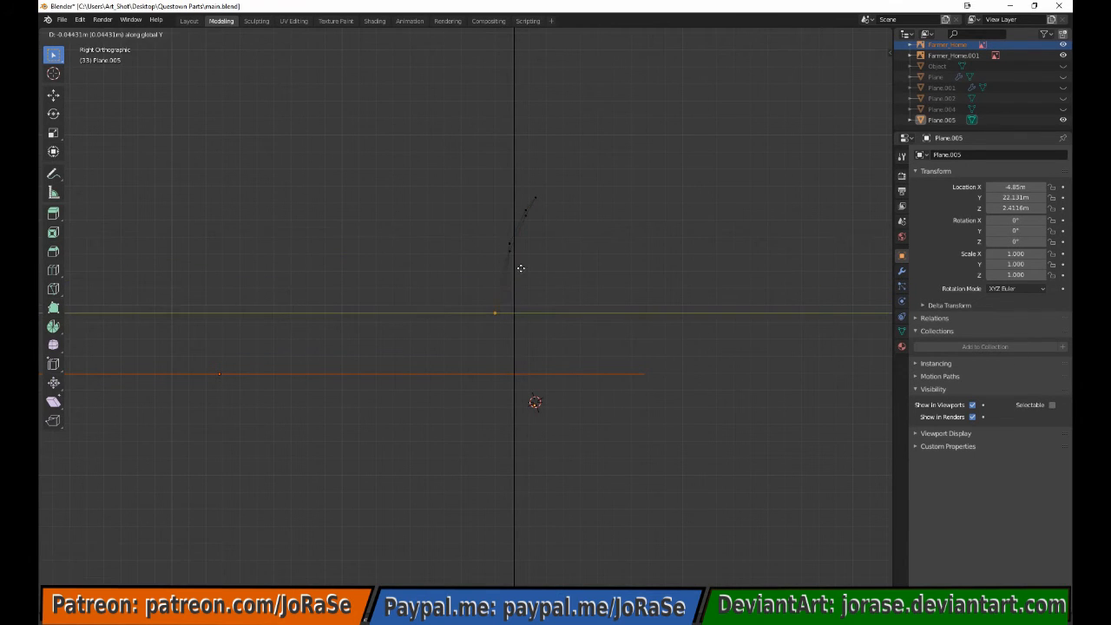
{"action": "left_click", "coordinate": [520, 267]}
Adjust the profile's middle vertex along Y so it lines up with the slope
{"action": "left_click", "coordinate": [508, 252]}
{"action": "key", "text": "g"}
{"action": "key", "text": "y"}
{"action": "left_click", "coordinate": [516, 262]}
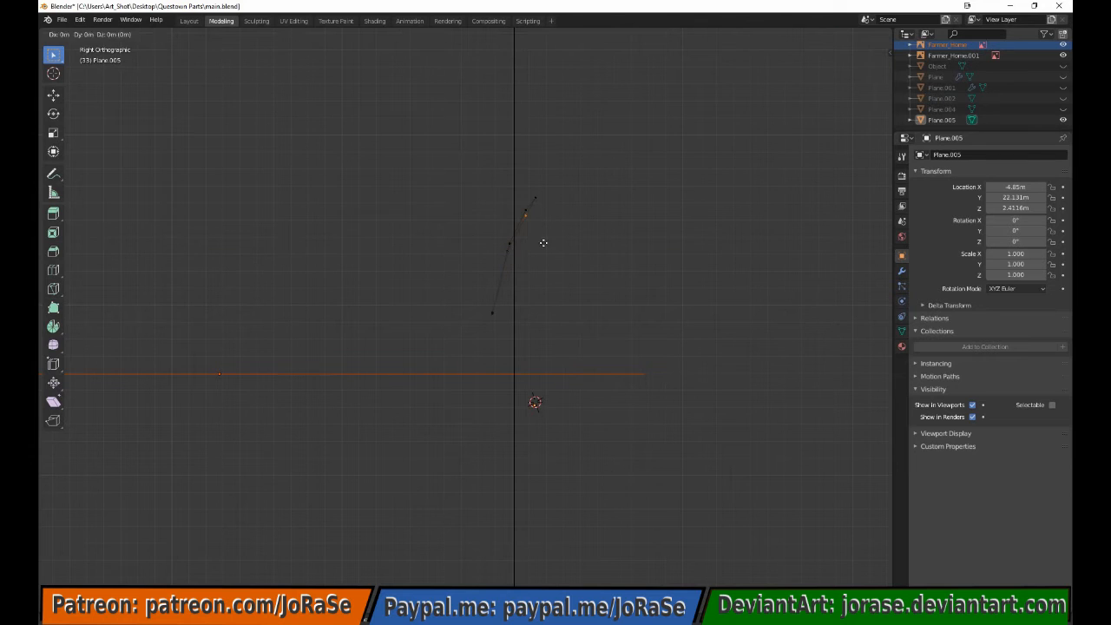
Reveal the hidden walls, invert the selection to the roof profile and move it along Y to just beyond the front wall
{"action": "key", "text": "alt+h"}
{"action": "key", "text": "ctrl+i"}
{"action": "key", "text": "g"}
{"action": "key", "text": "y"}
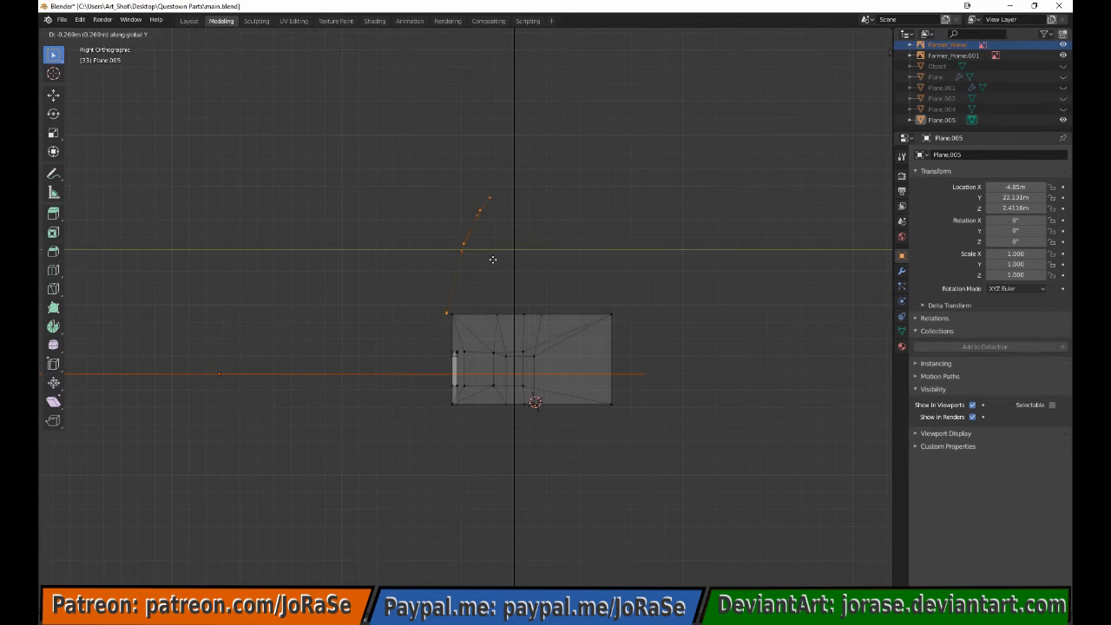
{"action": "left_click", "coordinate": [481, 253]}
Move the roof profile's upper vertex rows back along Y while leaving the eave vertices in front of the wall
{"action": "middle_click_drag", "start_coordinate": [424, 289], "coordinate": [447, 324]}
{"action": "key", "text": "g"}
{"action": "key", "text": "y"}
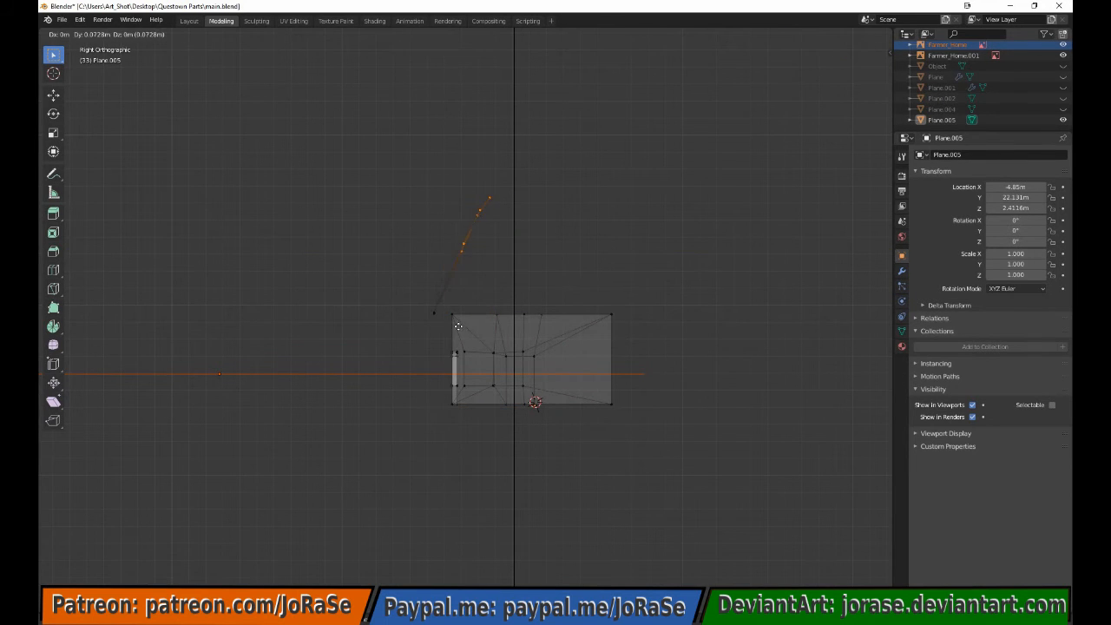
{"action": "left_click", "coordinate": [458, 271]}
{"action": "key", "text": "b"}
{"action": "middle_click_drag", "start_coordinate": [453, 249], "coordinate": [467, 272]}
{"action": "key", "text": "g"}
{"action": "left_click", "coordinate": [488, 269]}
Fine-tune the roof profile's slope by repositioning the vertices near the peak along Y
{"action": "key", "text": "b"}
{"action": "key", "text": "g"}
{"action": "left_click", "coordinate": [474, 274]}
{"action": "key", "text": "b"}
{"action": "middle_click_drag", "start_coordinate": [441, 214], "coordinate": [494, 282]}
{"action": "key", "text": "g"}
{"action": "left_click", "coordinate": [496, 294]}
Duplicate the roof profile, mirror the copy along Y and move it along Y to the rear of the farmhouse
{"action": "key", "text": "b"}
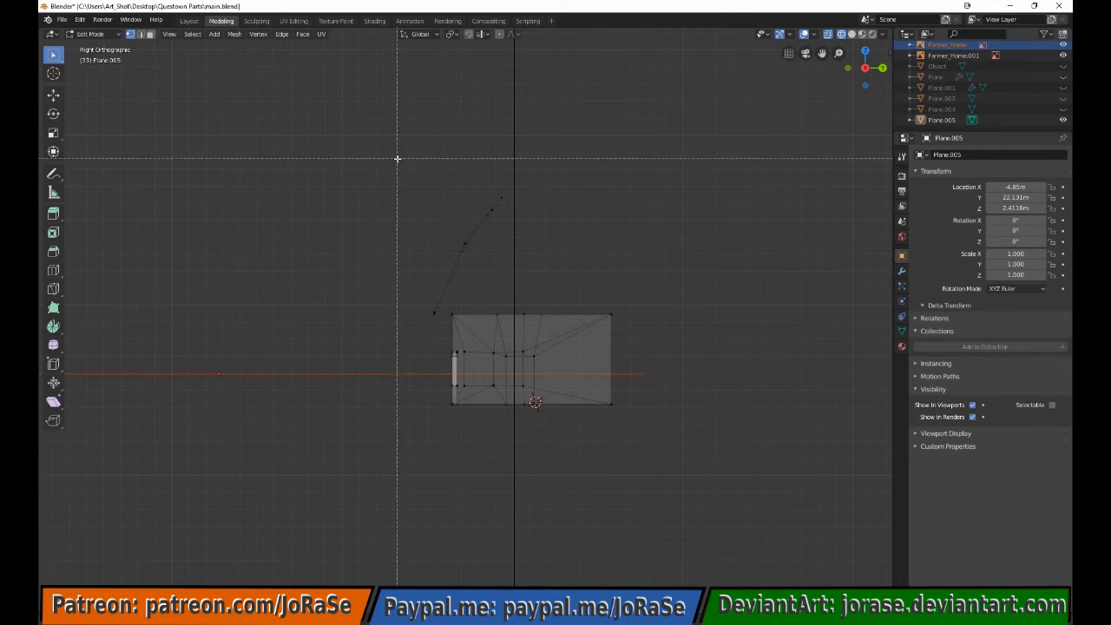
{"action": "key", "text": "shift+d"}
{"action": "key", "text": "x"}
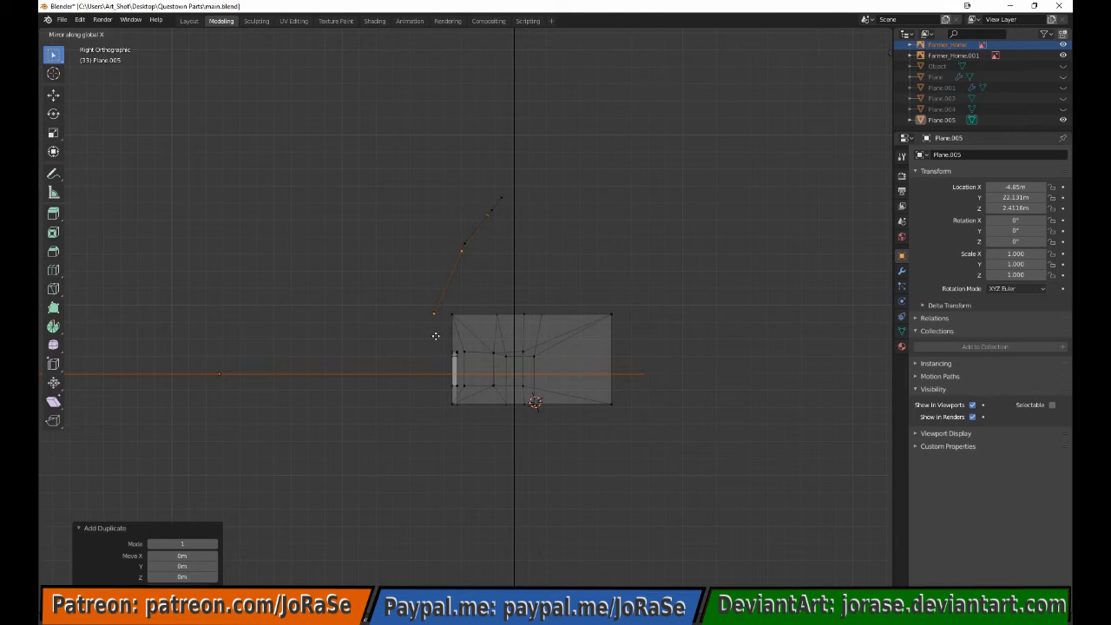
{"action": "key", "text": "y"}
{"action": "left_click", "coordinate": [436, 335]}
{"action": "key", "text": "g"}
{"action": "key", "text": "y"}
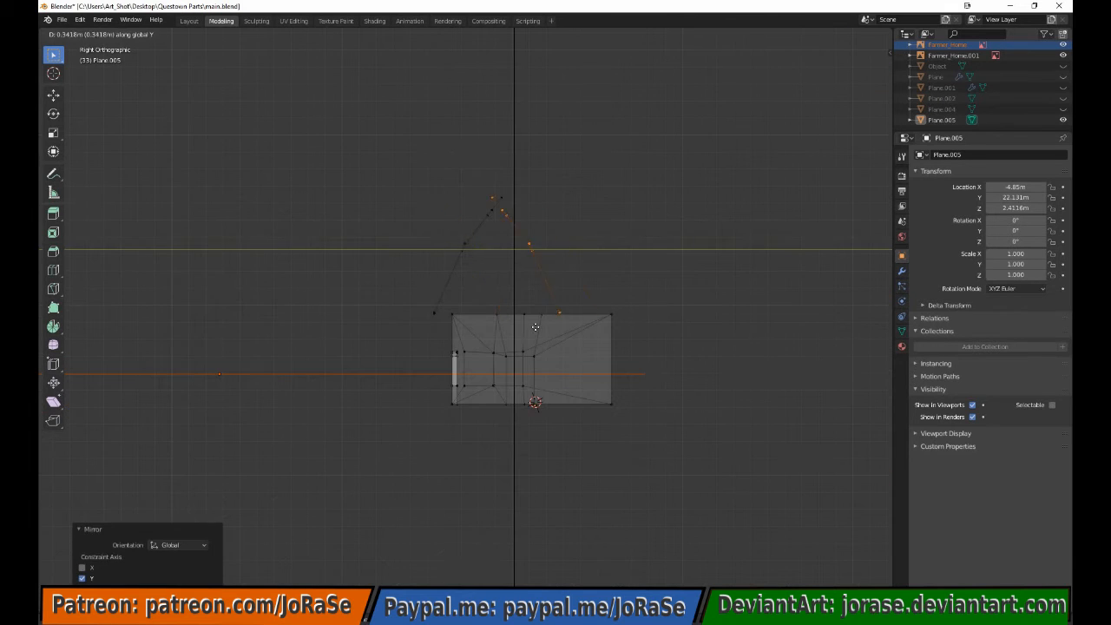
{"action": "left_click", "coordinate": [596, 326]}
Select the linked farmhouse wall geometry and hide it, leaving only the roof profiles in view
{"action": "middle_click_drag", "start_coordinate": [434, 307], "coordinate": [452, 335]}
{"action": "left_click", "coordinate": [736, 407]}
{"action": "key", "text": "ctrl+l"}
{"action": "key", "text": "h"}
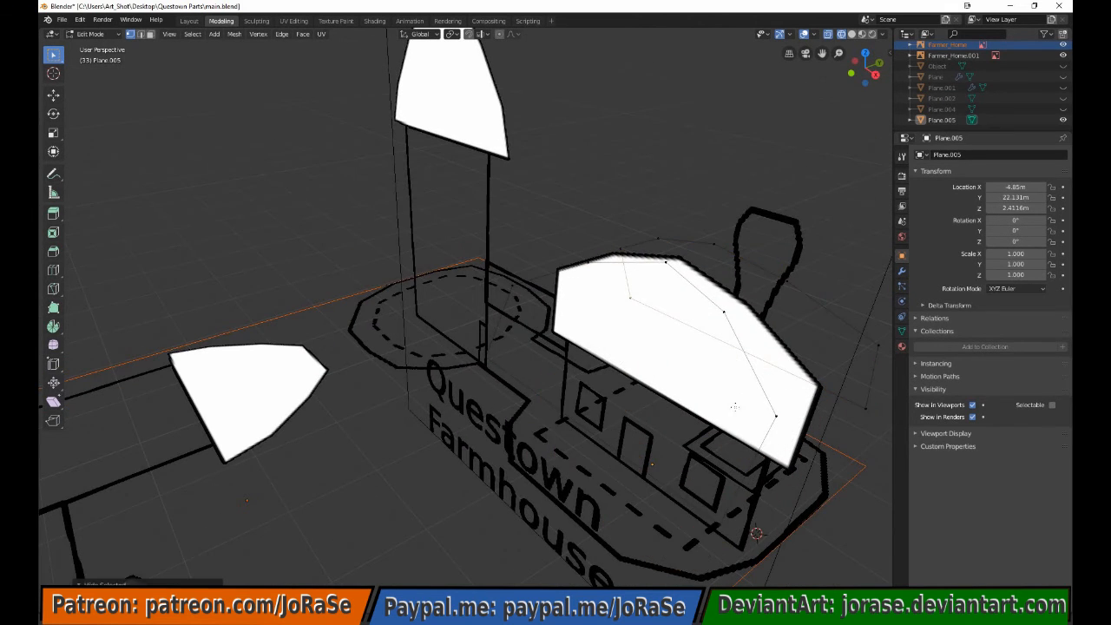
Fill the spans between the front and rear roof profiles with faces, working from the chimney end toward the tower
{"action": "middle_click_drag", "start_coordinate": [734, 407], "coordinate": [745, 391]}
{"action": "key", "text": "f"}
{"action": "key", "text": "shift+z"}
{"action": "left_click_drag", "start_coordinate": [737, 198], "coordinate": [853, 290]}
{"action": "key", "text": "f"}
{"action": "middle_click_drag", "start_coordinate": [657, 236], "coordinate": [701, 260]}
{"action": "left_click_drag", "start_coordinate": [648, 167], "coordinate": [744, 235]}
{"action": "key", "text": "f"}
{"action": "key", "text": "b"}
{"action": "left_click_drag", "start_coordinate": [593, 171], "coordinate": [680, 246]}
{"action": "key", "text": "f"}
{"action": "left_click_drag", "start_coordinate": [537, 165], "coordinate": [613, 270]}
{"action": "key", "text": "f"}
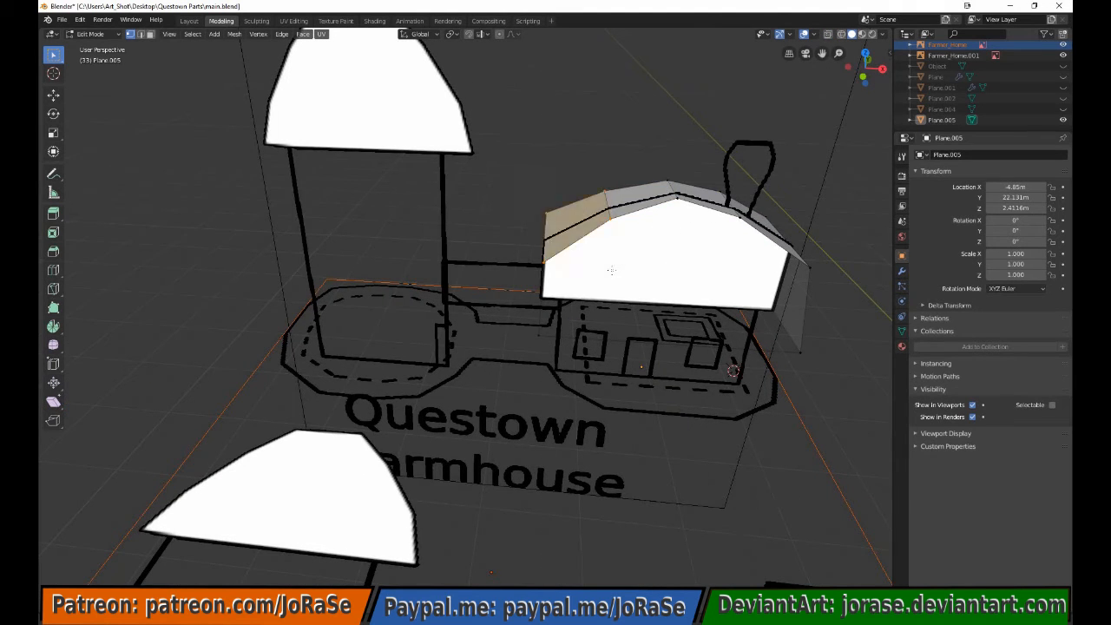
Refill the roof section nearest the tower and close the tower-side end with a face down to the eave
{"action": "middle_click_drag", "start_coordinate": [463, 224], "coordinate": [499, 220]}
{"action": "key", "text": "ctrl+z"}
{"action": "key", "text": "f"}
{"action": "key", "text": "b"}
{"action": "left_click_drag", "start_coordinate": [478, 195], "coordinate": [571, 337]}
{"action": "key", "text": "f"}
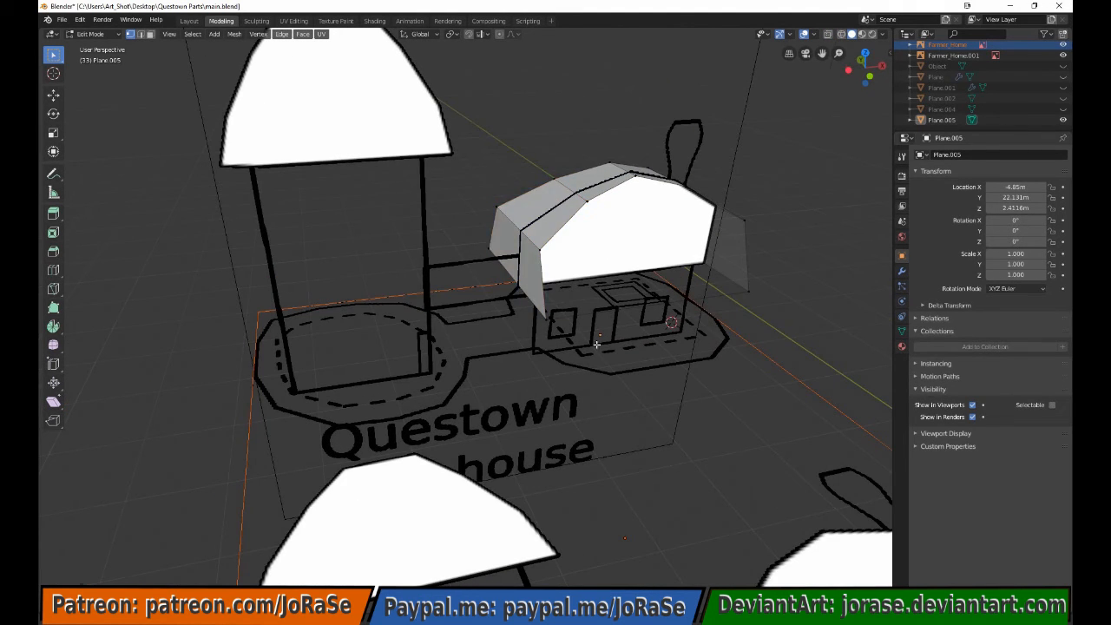
Add two loop cuts running lengthwise along the roof between the front and rear profiles
{"action": "middle_click_drag", "start_coordinate": [597, 345], "coordinate": [565, 334]}
{"action": "key", "text": "KP_3"}
{"action": "key", "text": "KP_1"}
{"action": "middle_click_drag", "start_coordinate": [591, 293], "coordinate": [542, 317]}
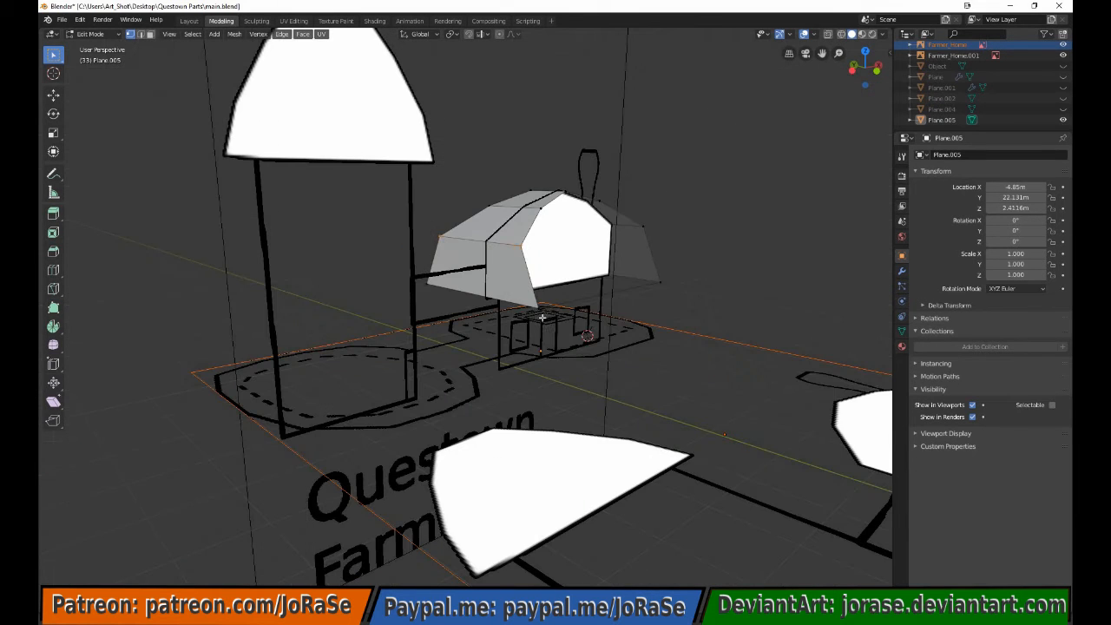
{"action": "left_click", "coordinate": [53, 271]}
{"action": "left_click", "coordinate": [488, 250]}
{"action": "left_click", "coordinate": [186, 519]}
{"action": "type", "text": "2"}
{"action": "key", "text": "Return"}
{"action": "key", "text": "alt+a"}
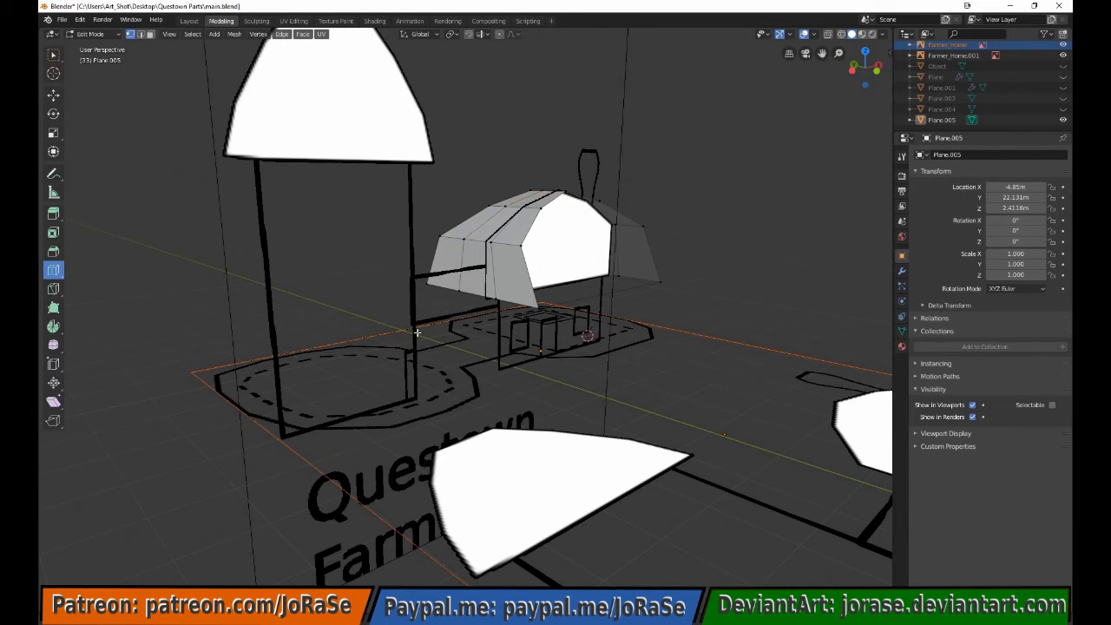
Raise the loop-cut vertices along the bottom edges of both roof ends 0.218 m along Z
{"action": "middle_click_drag", "start_coordinate": [609, 298], "coordinate": [747, 512]}
{"action": "key", "text": "KP_1"}
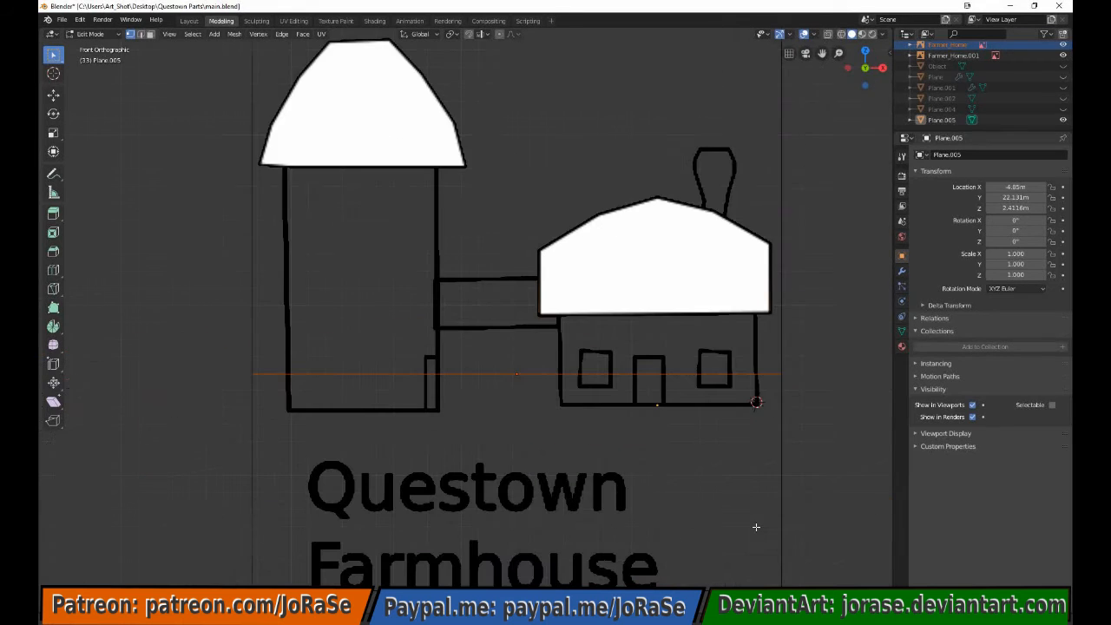
{"action": "key", "text": "g"}
{"action": "key", "text": "z"}
{"action": "left_click", "coordinate": [454, 436]}
{"action": "middle_click_drag", "start_coordinate": [454, 437], "coordinate": [524, 470]}
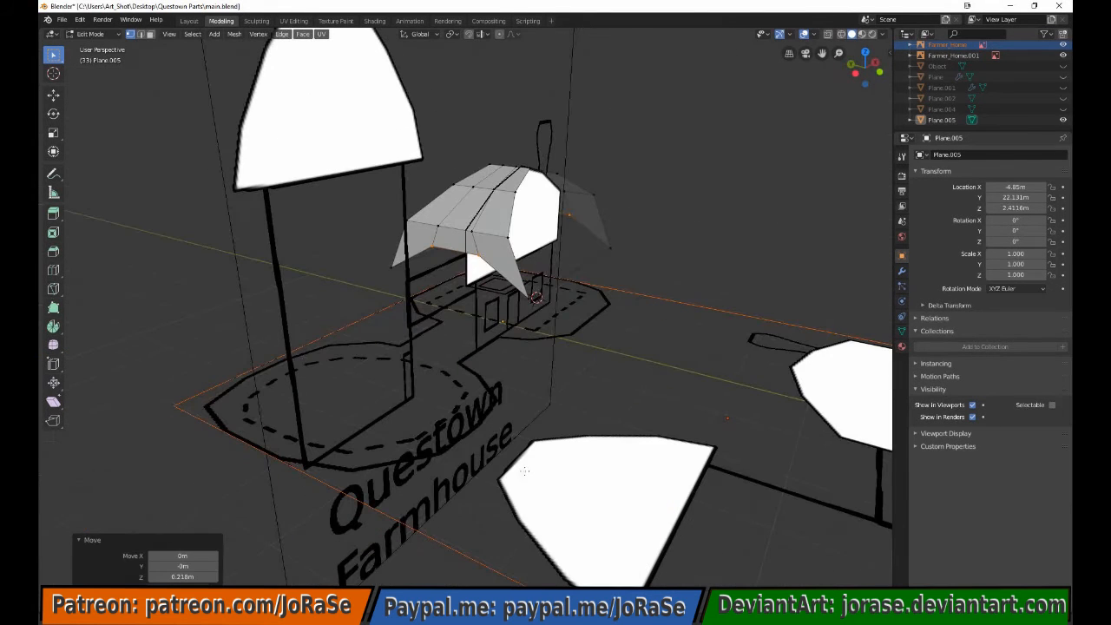
Extrude the raised end vertices down along Z and rework the tower-side faces to leave an open middle between filled sides
{"action": "key", "text": "e"}
{"action": "key", "text": "z"}
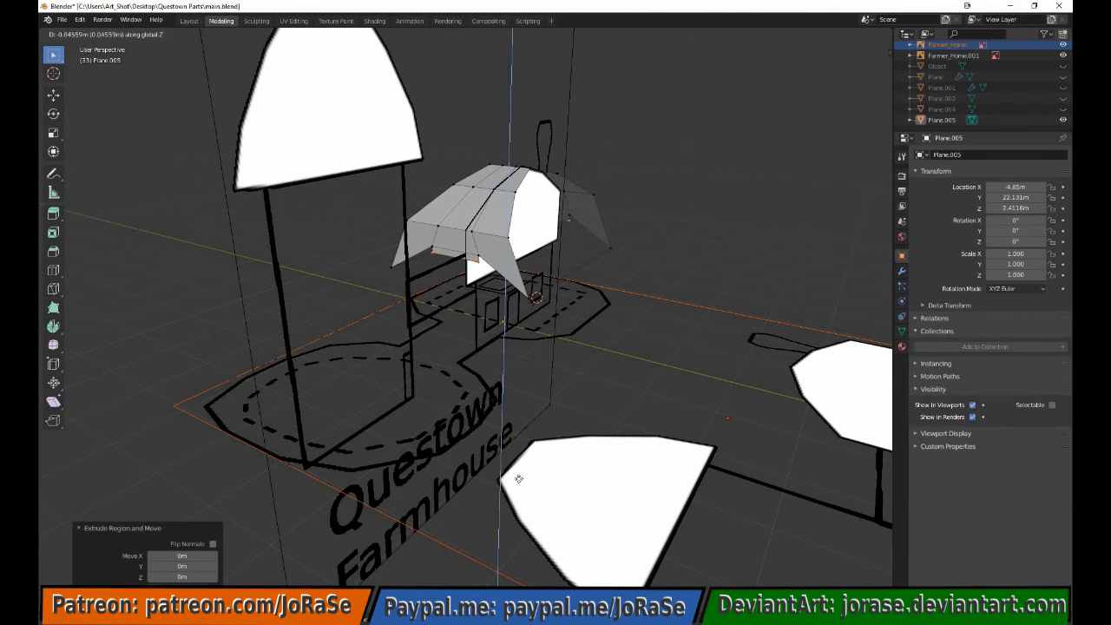
{"action": "left_click", "coordinate": [510, 505]}
{"action": "left_click", "coordinate": [464, 255]}
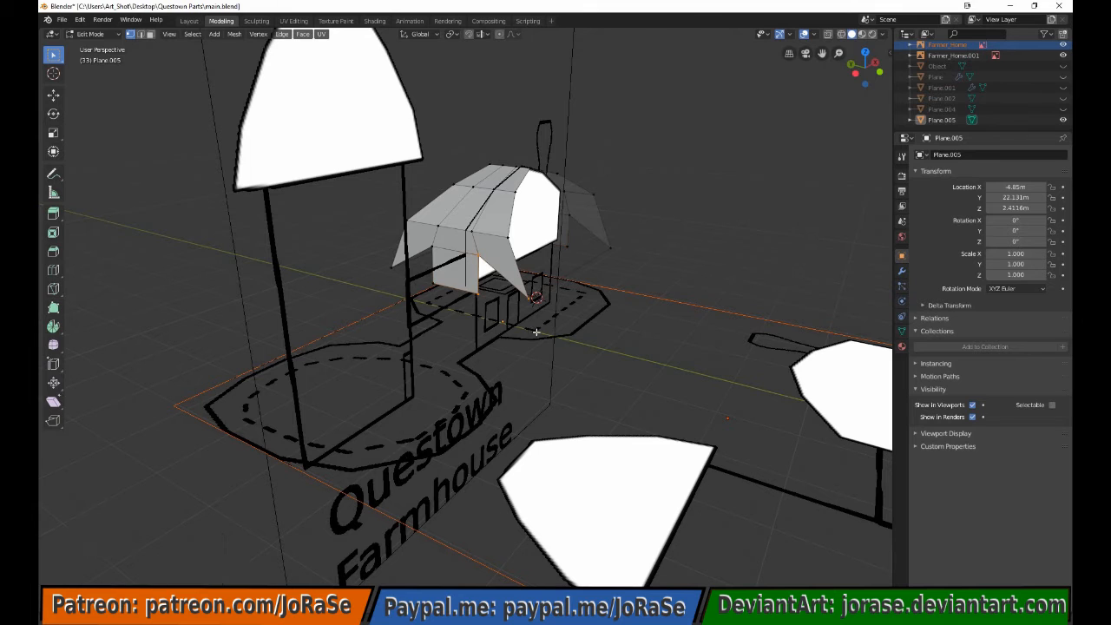
{"action": "key", "text": "x"}
{"action": "left_click", "coordinate": [589, 331]}
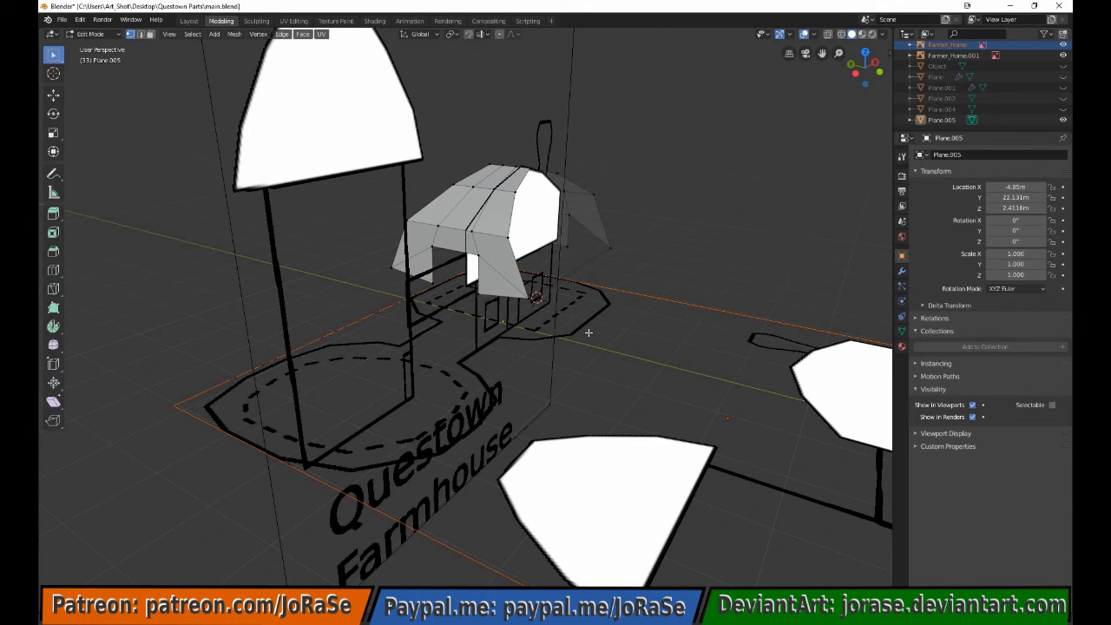
Scale the upper and lower vertices of the tower-side opening and extend its outline along X toward the tower
{"action": "left_click_drag", "start_coordinate": [426, 276], "coordinate": [488, 239]}
{"action": "key", "text": "s"}
{"action": "left_click", "coordinate": [469, 247]}
{"action": "key", "text": "b"}
{"action": "left_click_drag", "start_coordinate": [422, 272], "coordinate": [489, 303]}
{"action": "key", "text": "s"}
{"action": "left_click", "coordinate": [439, 243]}
{"action": "key", "text": "KP_1"}
{"action": "key", "text": "g"}
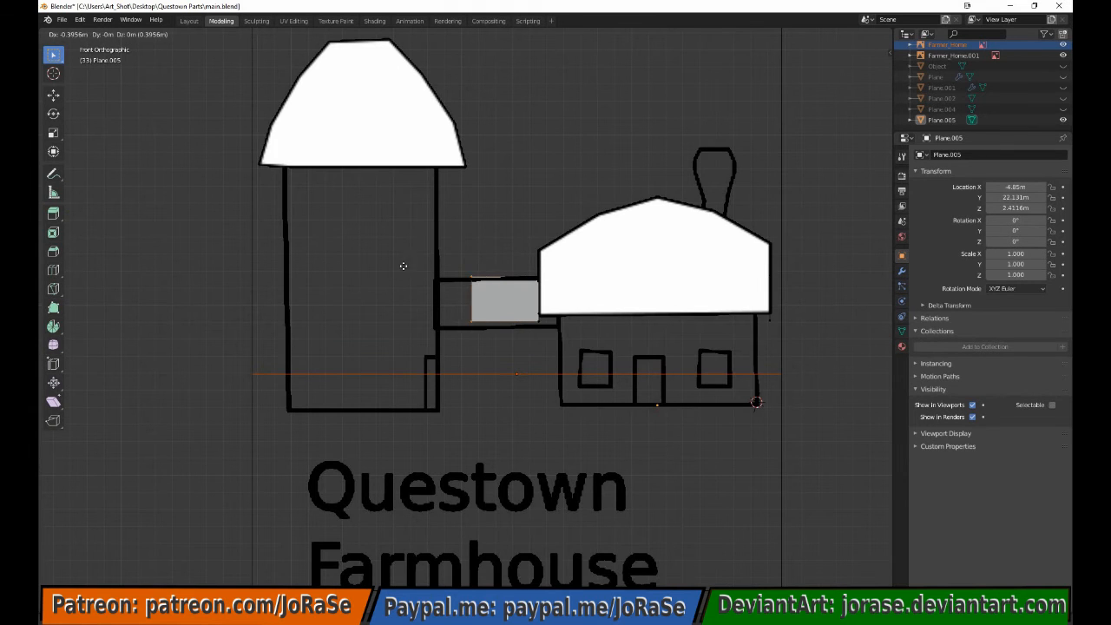
{"action": "left_click", "coordinate": [371, 266]}
Fine-tune the end of the connecting passage by about 0.098 m along X to meet the tower wall in the drawing
{"action": "middle_click_drag", "start_coordinate": [372, 265], "coordinate": [430, 378]}
{"action": "key", "text": "v"}
{"action": "right_click", "coordinate": [408, 361]}
{"action": "key", "text": "KP_1"}
{"action": "middle_click_drag", "start_coordinate": [334, 317], "coordinate": [486, 344]}
{"action": "key", "text": "s"}
{"action": "key", "text": "Escape"}
{"action": "key", "text": "KP_1"}
{"action": "key", "text": "g"}
{"action": "left_click", "coordinate": [396, 335]}
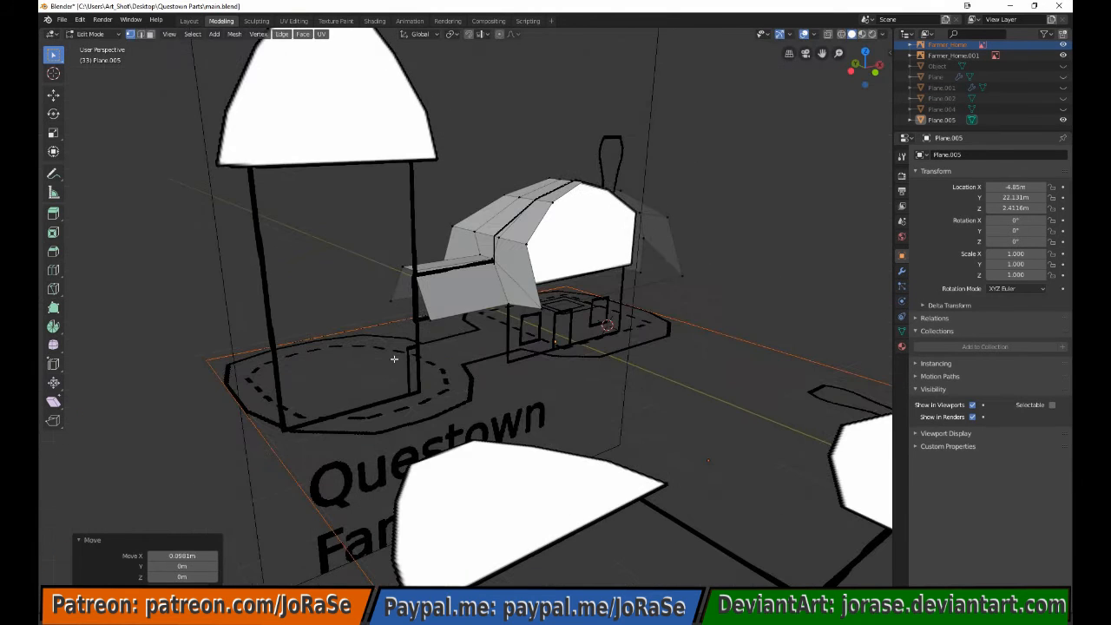
Delete the downward-extruded lower vertices at the roof end opposite the tower
{"action": "key", "text": "KP_1"}
{"action": "left_click", "coordinate": [506, 334]}
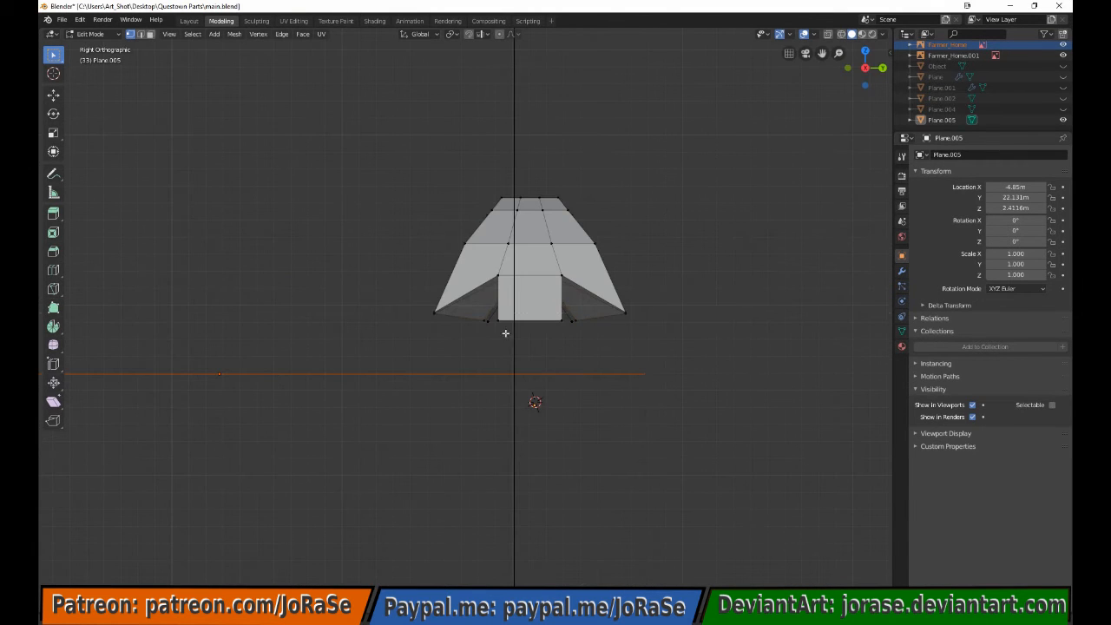
{"action": "left_click_drag", "start_coordinate": [495, 313], "coordinate": [571, 363]}
{"action": "key", "text": "x"}
{"action": "left_click", "coordinate": [545, 366]}
{"action": "middle_click_drag", "start_coordinate": [825, 330], "coordinate": [704, 413]}
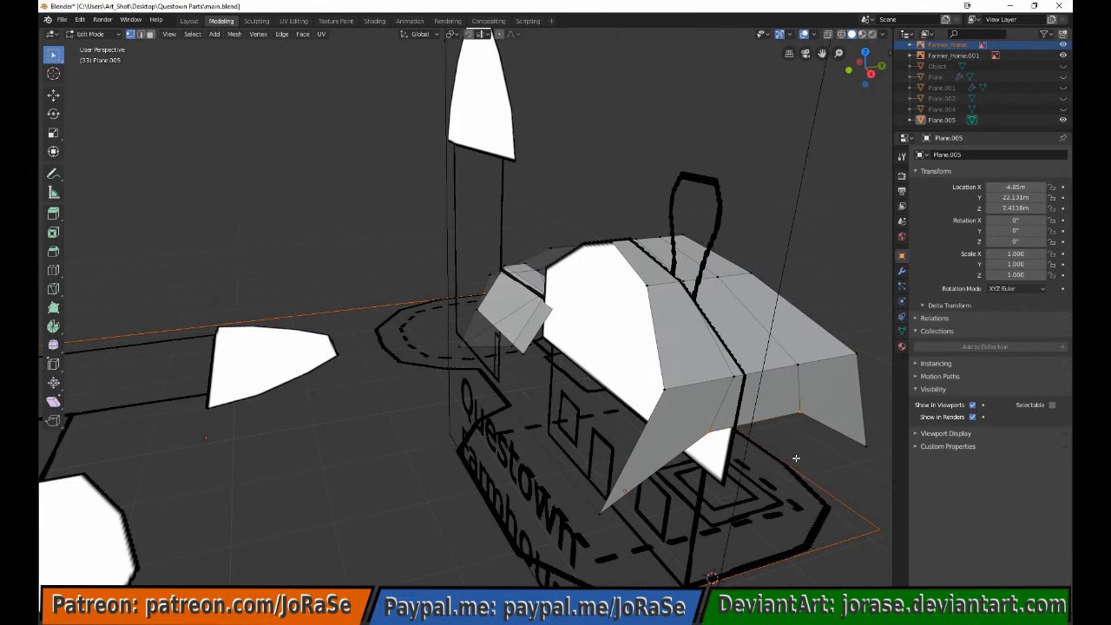
Subdivide the edge between the roof's two front upper corners with 3 cuts
{"action": "middle_click_drag", "start_coordinate": [796, 458], "coordinate": [609, 293]}
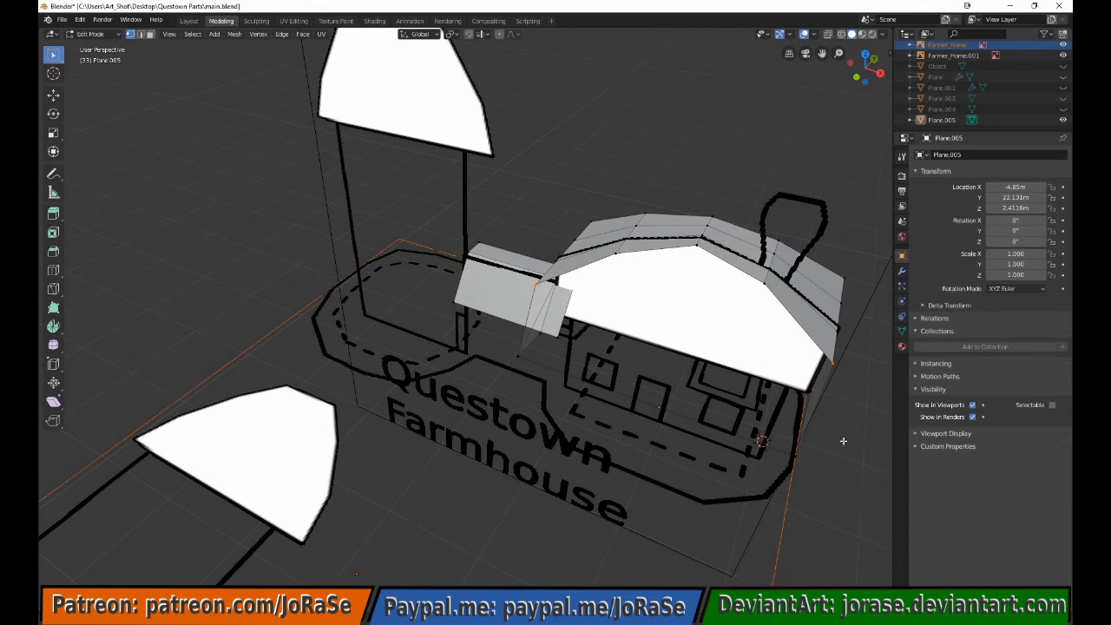
{"action": "left_click", "coordinate": [281, 35]}
{"action": "left_click", "coordinate": [298, 87]}
{"action": "left_click", "coordinate": [195, 530]}
Move the new front edge vertices outward along Y in top view to give the front edge a slight curve
{"action": "key", "text": "KP_7"}
{"action": "key", "text": "g"}
{"action": "key", "text": "y"}
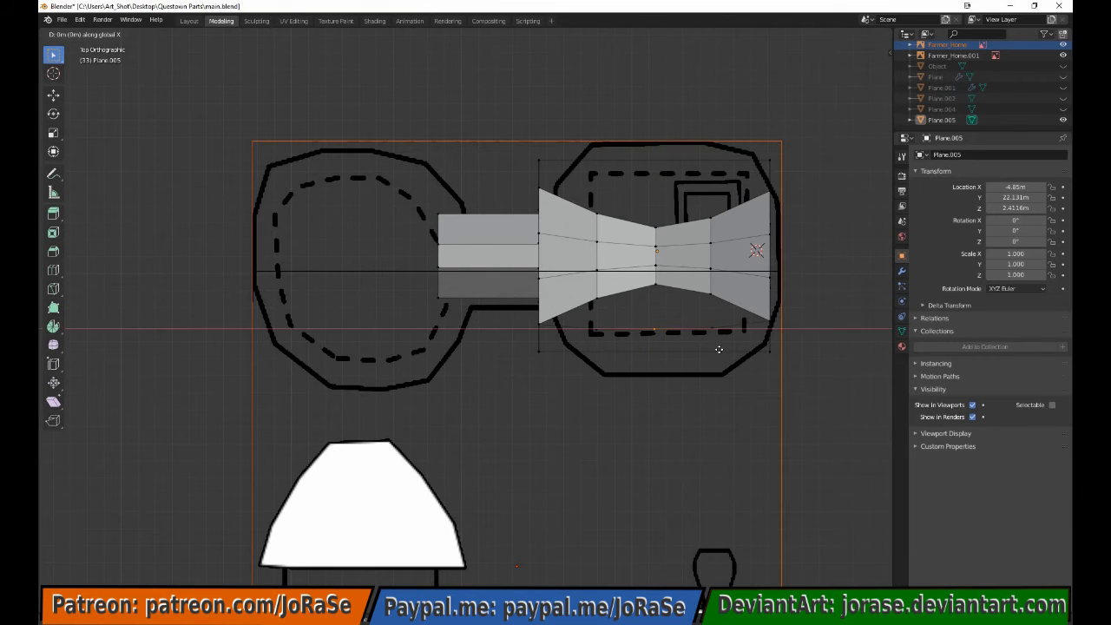
{"action": "left_click", "coordinate": [600, 325]}
{"action": "left_click_drag", "start_coordinate": [585, 292], "coordinate": [726, 345]}
{"action": "key", "text": "g"}
{"action": "key", "text": "y"}
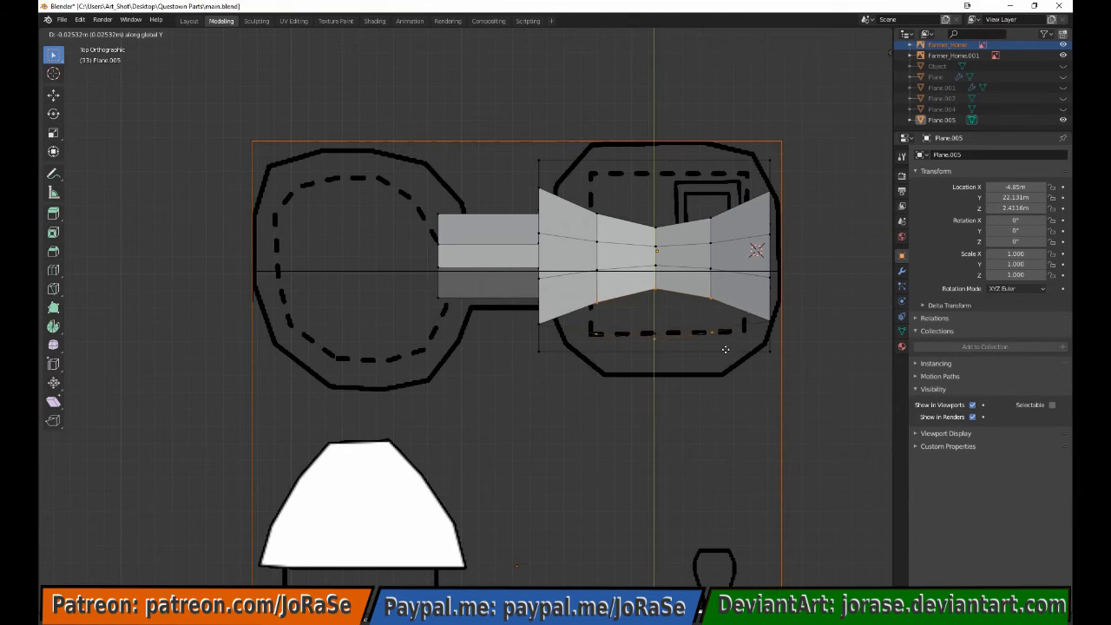
{"action": "left_click", "coordinate": [727, 351]}
Fill the gap between the front roof profile and the curved front edge with faces
{"action": "middle_click_drag", "start_coordinate": [585, 297], "coordinate": [708, 380]}
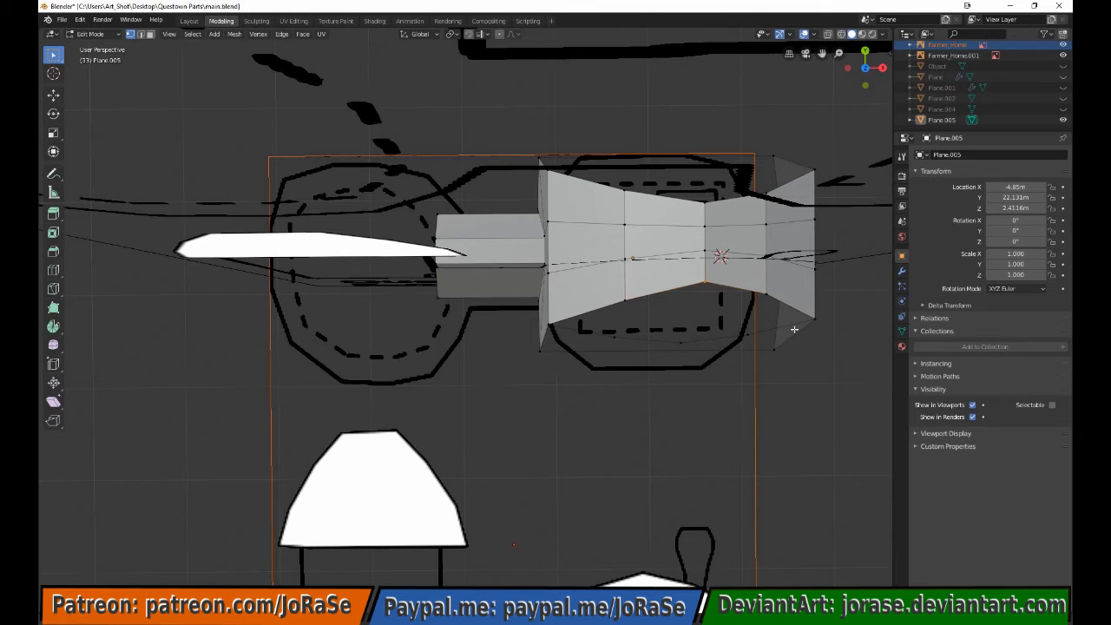
{"action": "left_click_drag", "start_coordinate": [607, 281], "coordinate": [709, 349]}
{"action": "key", "text": "f"}
{"action": "left_click_drag", "start_coordinate": [672, 280], "coordinate": [772, 352]}
{"action": "key", "text": "f"}
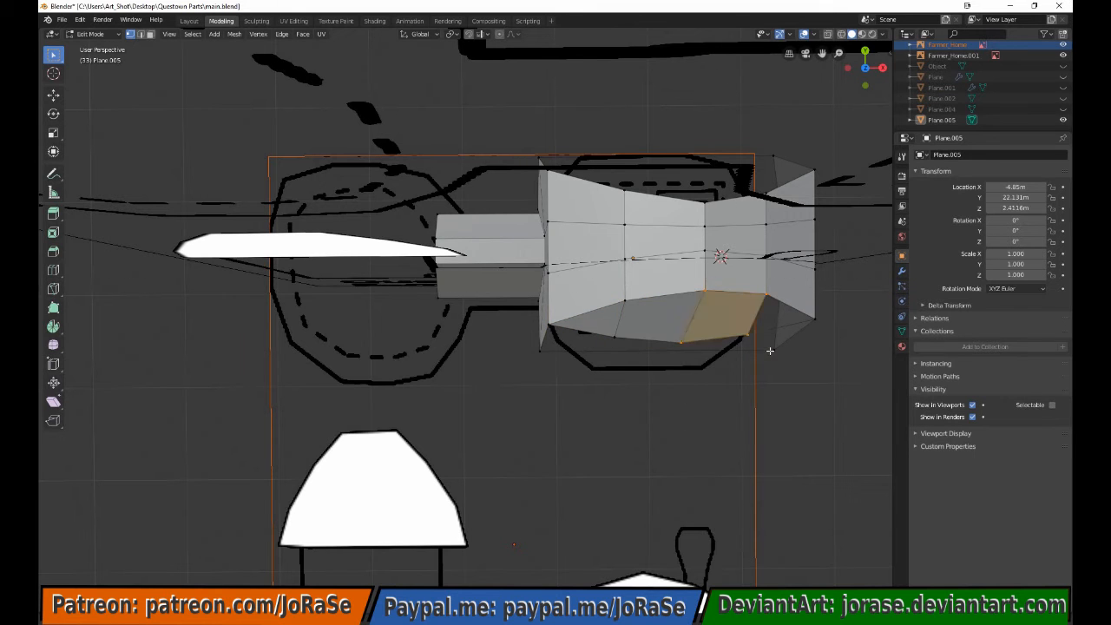
{"action": "left_click_drag", "start_coordinate": [739, 282], "coordinate": [823, 336]}
{"action": "key", "text": "f"}
{"action": "key", "text": "alt+a"}
Subdivide the edge between the roof's two front bottom corners to match the vertices of the edge above
{"action": "middle_click_drag", "start_coordinate": [688, 437], "coordinate": [541, 324]}
{"action": "left_click", "coordinate": [281, 34]}
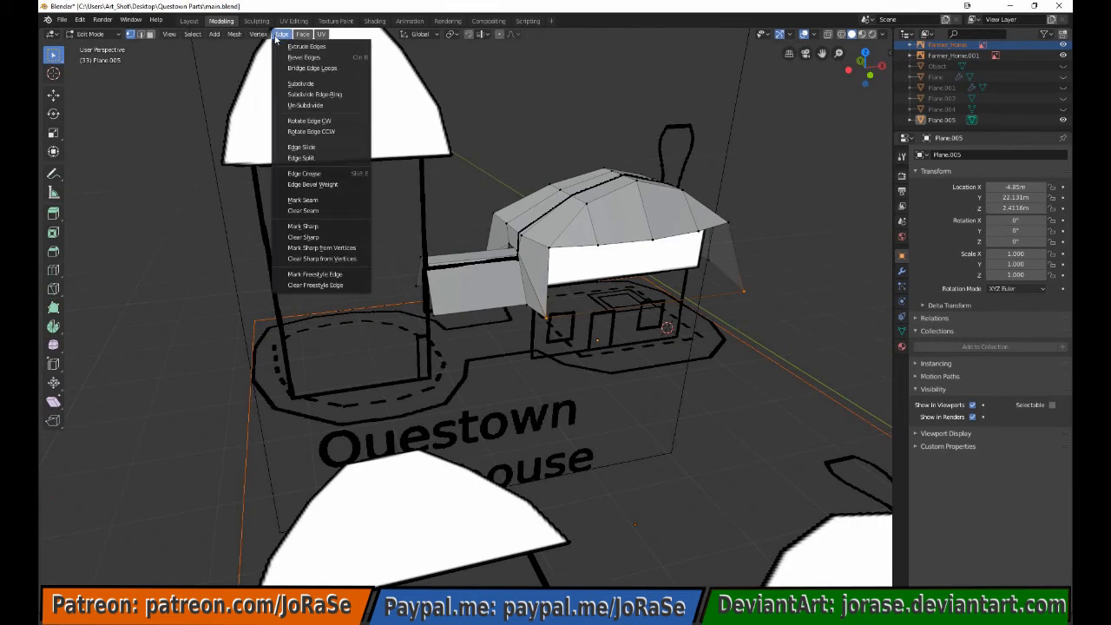
{"action": "left_click", "coordinate": [297, 84]}
{"action": "left_click", "coordinate": [210, 528]}
{"action": "left_click", "coordinate": [210, 529]}
{"action": "key", "text": "alt+a"}
Fill the vertical front eave band with faces between the curved edge and the bottom edge
{"action": "left_click_drag", "start_coordinate": [534, 232], "coordinate": [619, 331]}
{"action": "key", "text": "f"}
{"action": "key", "text": "alt+a"}
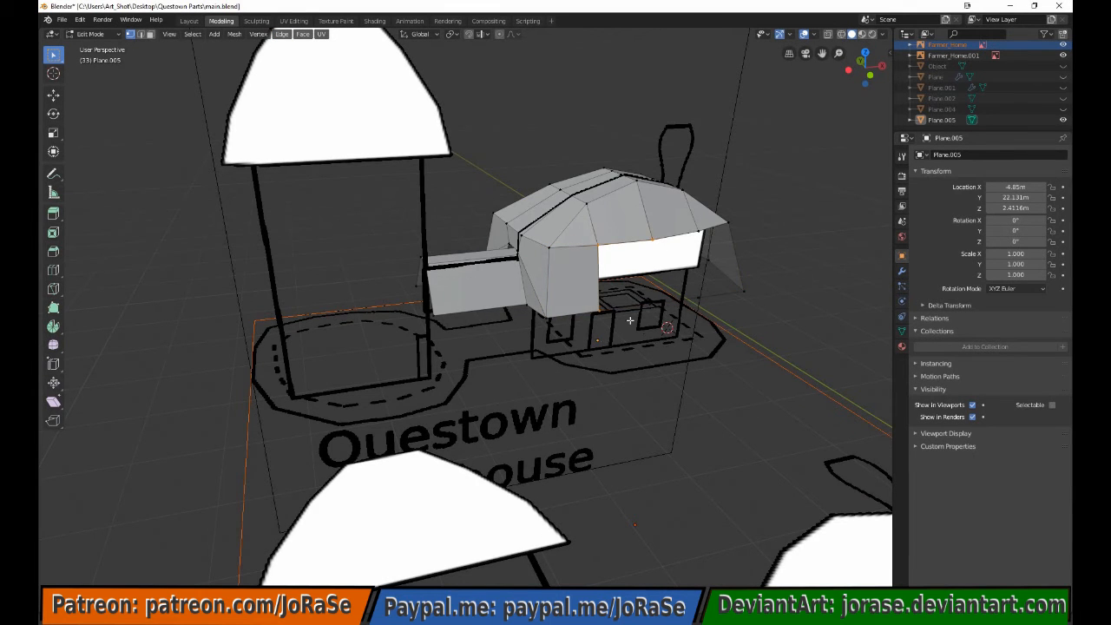
{"action": "key", "text": "f"}
{"action": "middle_click_drag", "start_coordinate": [631, 321], "coordinate": [621, 342]}
{"action": "key", "text": "alt+a"}
{"action": "left_click_drag", "start_coordinate": [651, 227], "coordinate": [718, 319]}
{"action": "key", "text": "f"}
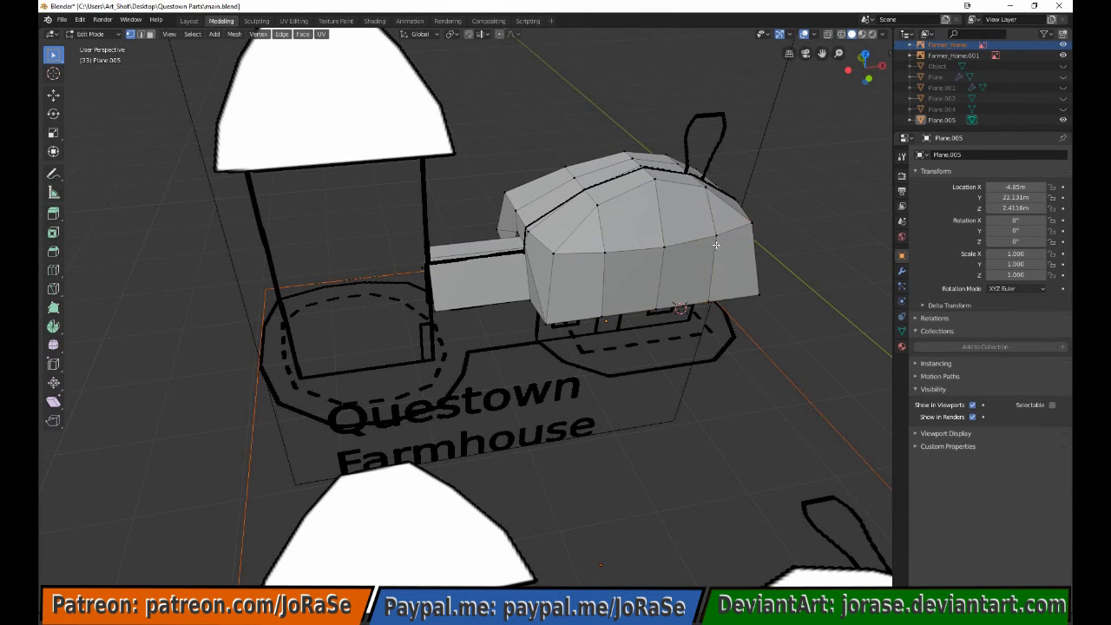
Subdivide the edge between the roof's two rear upper corners with 3 cuts
{"action": "middle_click_drag", "start_coordinate": [758, 320], "coordinate": [559, 440]}
{"action": "key", "text": "KP_7"}
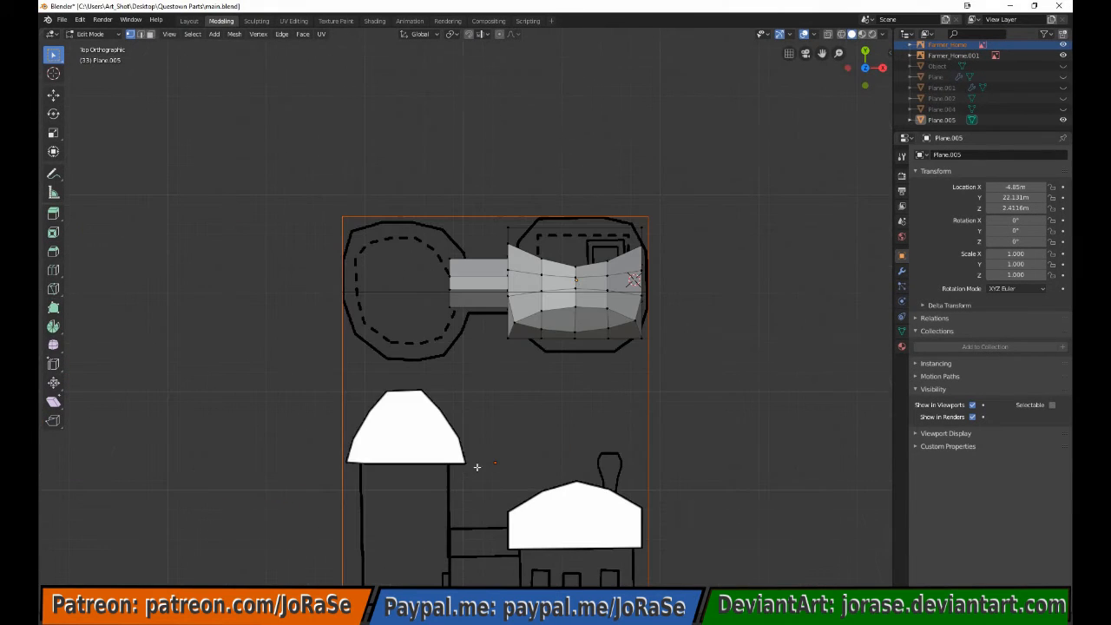
{"action": "middle_click_drag", "start_coordinate": [538, 365], "coordinate": [508, 393]}
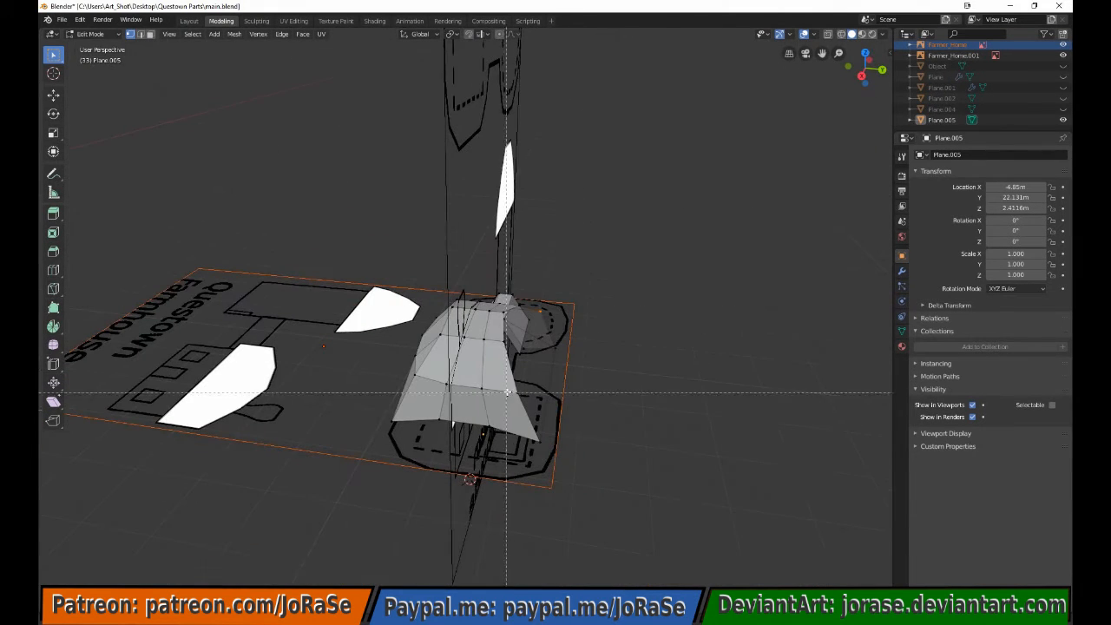
{"action": "left_click", "coordinate": [258, 34]}
{"action": "left_click", "coordinate": [300, 93]}
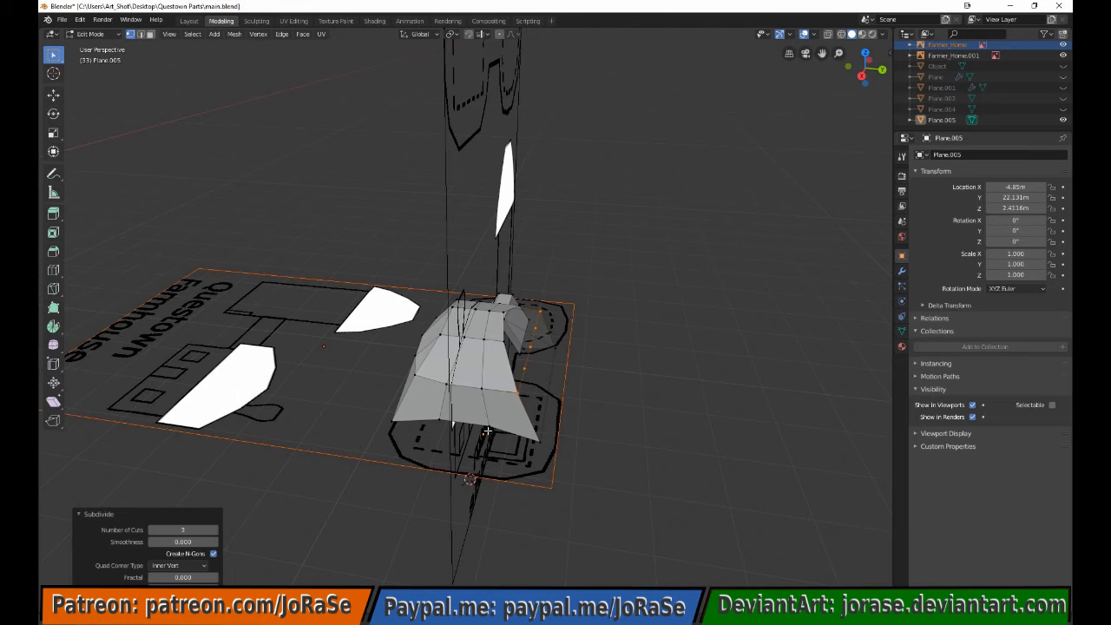
Move the new rear edge vertices along Y in top view and reposition the middle one separately along Y
{"action": "key", "text": "g"}
{"action": "key", "text": "KP_7"}
{"action": "key", "text": "y"}
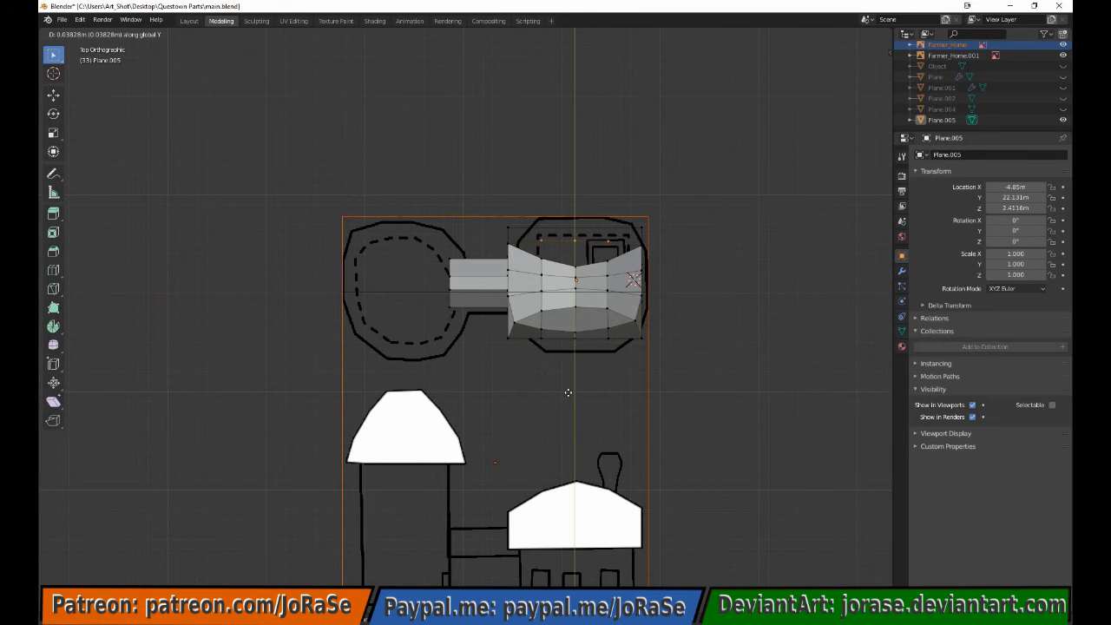
{"action": "left_click", "coordinate": [563, 391]}
{"action": "key", "text": "b"}
{"action": "left_click_drag", "start_coordinate": [556, 229], "coordinate": [599, 254]}
{"action": "key", "text": "g"}
{"action": "key", "text": "y"}
{"action": "left_click", "coordinate": [528, 237]}
Readjust the rear edge vertices along Y and move the rear roof profile's inner vertices along Y
{"action": "left_click_drag", "start_coordinate": [527, 237], "coordinate": [613, 253]}
{"action": "key", "text": "g"}
{"action": "key", "text": "y"}
{"action": "left_click", "coordinate": [595, 265]}
{"action": "left_click_drag", "start_coordinate": [532, 252], "coordinate": [611, 275]}
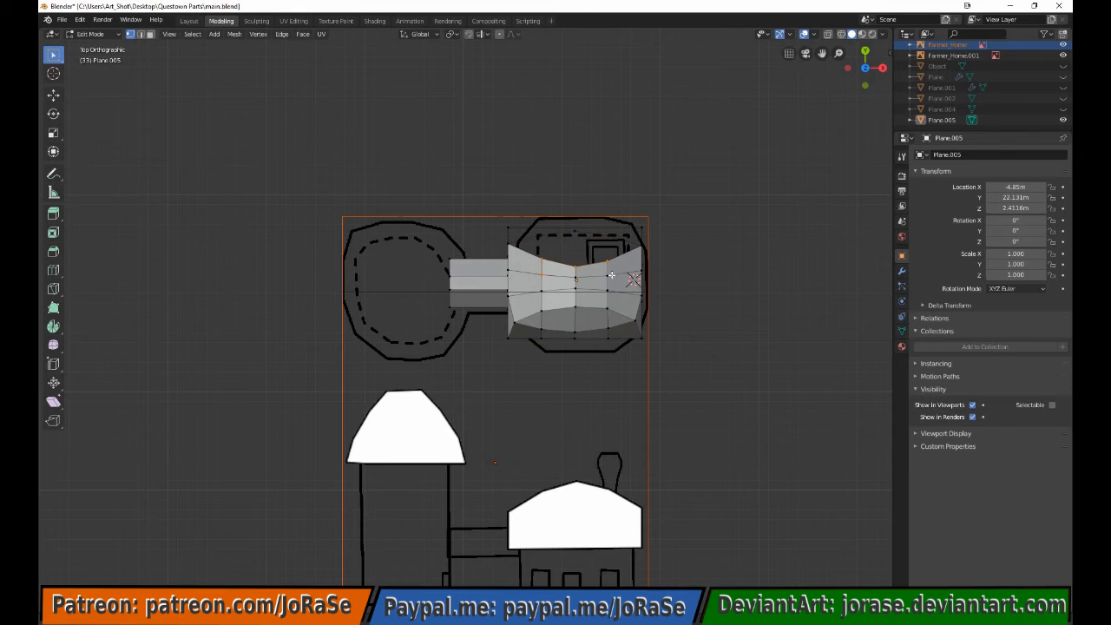
{"action": "key", "text": "g"}
{"action": "key", "text": "y"}
{"action": "left_click", "coordinate": [629, 317]}
Fill the rear slope with faces between the rear profile and the curved rear edge
{"action": "middle_click_drag", "start_coordinate": [629, 318], "coordinate": [393, 356]}
{"action": "key", "text": "f"}
{"action": "key", "text": "f"}
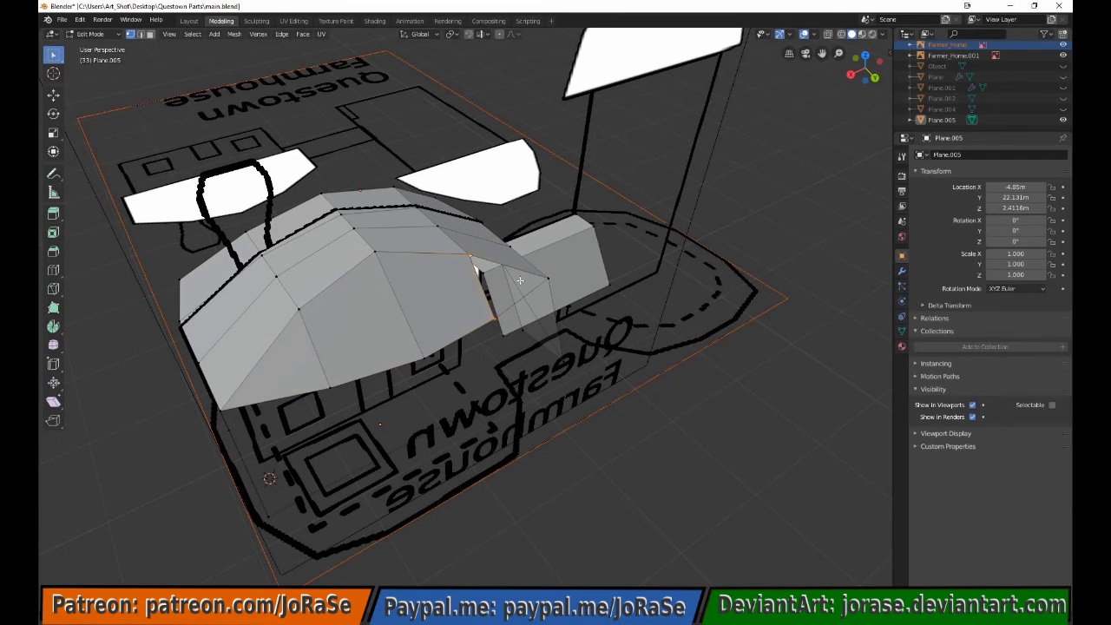
Subdivide the edge between the roof's two rear bottom corners
{"action": "middle_click_drag", "start_coordinate": [584, 402], "coordinate": [417, 406]}
{"action": "left_click", "coordinate": [282, 34]}
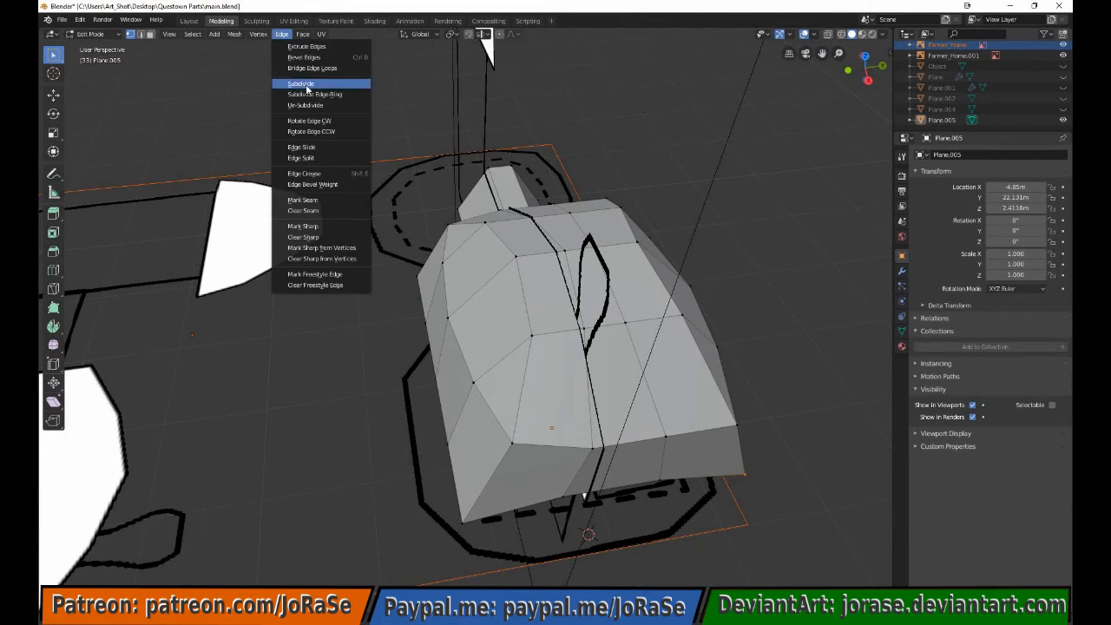
{"action": "left_click", "coordinate": [300, 81]}
Fill the middle gap between the rear slope's lower edge and the subdivided bottom edge with a face
{"action": "key", "text": "KP_7"}
{"action": "left_click_drag", "start_coordinate": [457, 161], "coordinate": [533, 199]}
{"action": "mouse_move", "coordinate": [533, 199]}
{"action": "middle_mouse_down"}
{"action": "mouse_move", "coordinate": [729, 191]}
{"action": "mouse_move", "coordinate": [612, 176]}
{"action": "middle_mouse_up"}
{"action": "key", "text": "f"}
{"action": "middle_click_drag", "start_coordinate": [261, 293], "coordinate": [318, 295]}
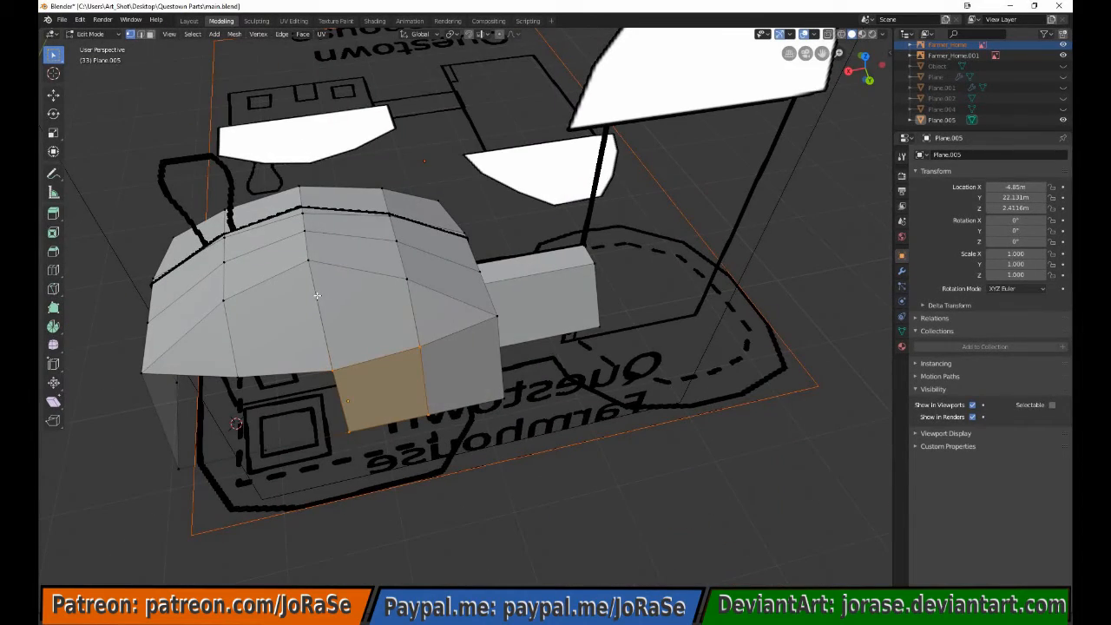
{"action": "key", "text": "b"}
{"action": "middle_click_drag", "start_coordinate": [391, 321], "coordinate": [456, 439]}
{"action": "key", "text": "b"}
{"action": "key", "text": "ctrl+z"}
Fill the remaining gaps below the rear slope with faces out to the roof's far corner
{"action": "middle_click_drag", "start_coordinate": [263, 348], "coordinate": [304, 313]}
{"action": "key", "text": "b"}
{"action": "middle_click_drag", "start_coordinate": [391, 252], "coordinate": [455, 390]}
{"action": "key", "text": "b"}
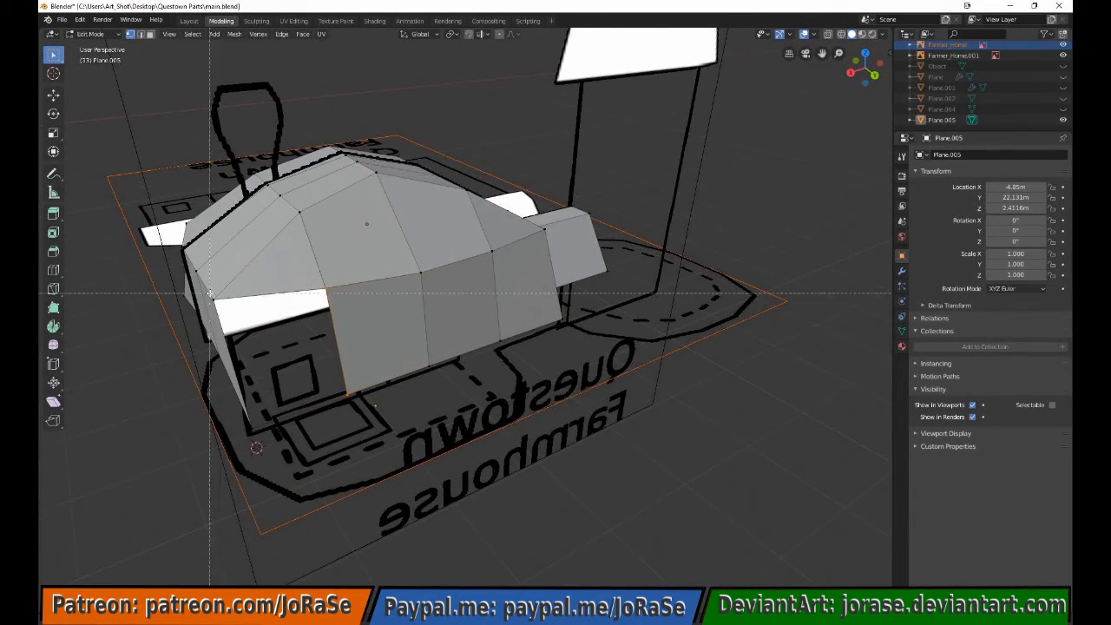
{"action": "left_click_drag", "start_coordinate": [209, 293], "coordinate": [223, 309]}
{"action": "key", "text": "b"}
{"action": "left_click_drag", "start_coordinate": [246, 416], "coordinate": [263, 437]}
{"action": "key", "text": "f"}
Scale the rear slope's two outer corner vertices along X to about 0.944
{"action": "left_click", "coordinate": [214, 300]}
{"action": "left_click", "coordinate": [546, 231], "text": "shift"}
{"action": "key", "text": "s"}
{"action": "key", "text": "x"}
{"action": "left_click", "coordinate": [575, 328]}
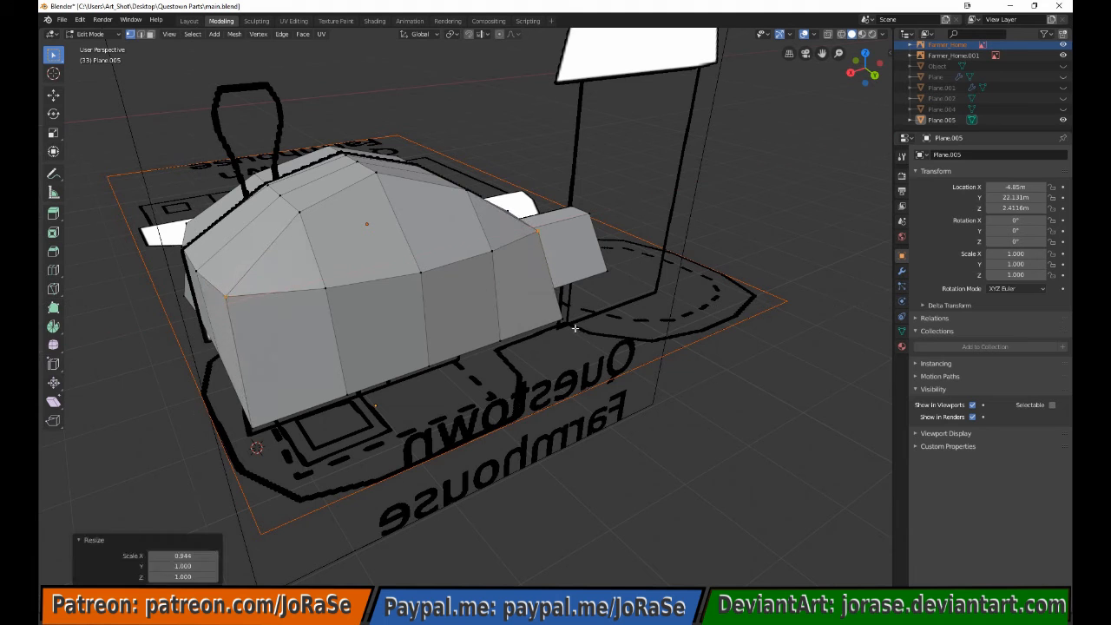
Check the roof in object mode, then reveal the hidden house geometry and select the roof's lower edge loop
{"action": "key", "text": "Tab"}
{"action": "scroll", "coordinate": [574, 329], "scroll_direction": "down", "scroll_amount": 6}
{"action": "middle_click_drag", "start_coordinate": [382, 373], "coordinate": [573, 350]}
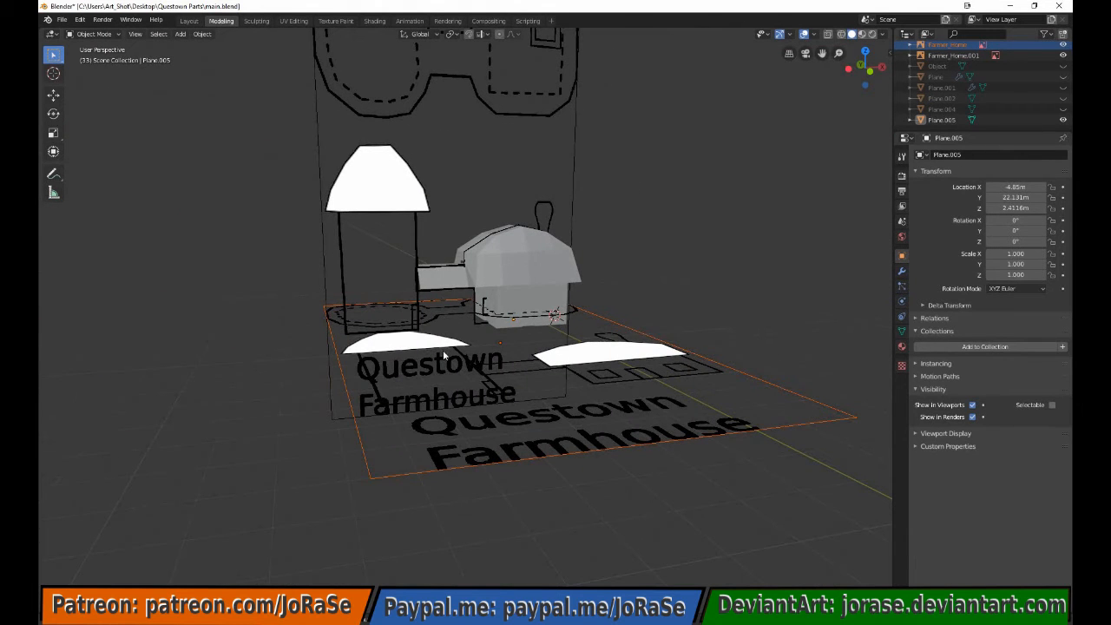
{"action": "scroll", "coordinate": [453, 344], "scroll_direction": "up", "scroll_amount": 6}
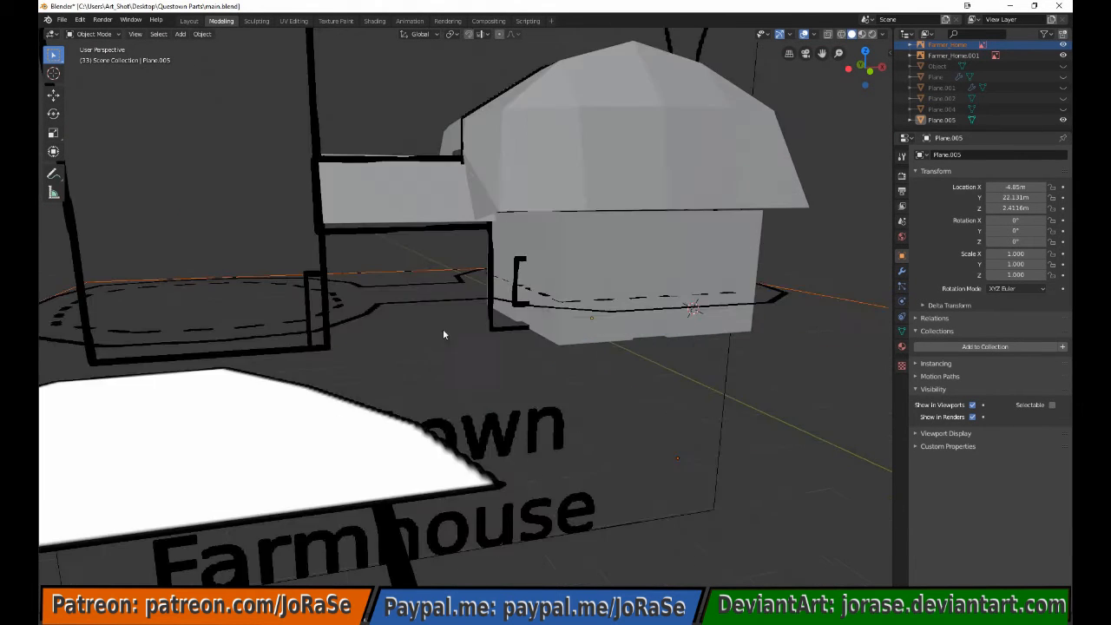
{"action": "key", "text": "Tab"}
{"action": "key", "text": "alt+h"}
{"action": "middle_click_drag", "start_coordinate": [477, 206], "coordinate": [477, 162]}
{"action": "left_click", "coordinate": [482, 206], "text": "alt"}
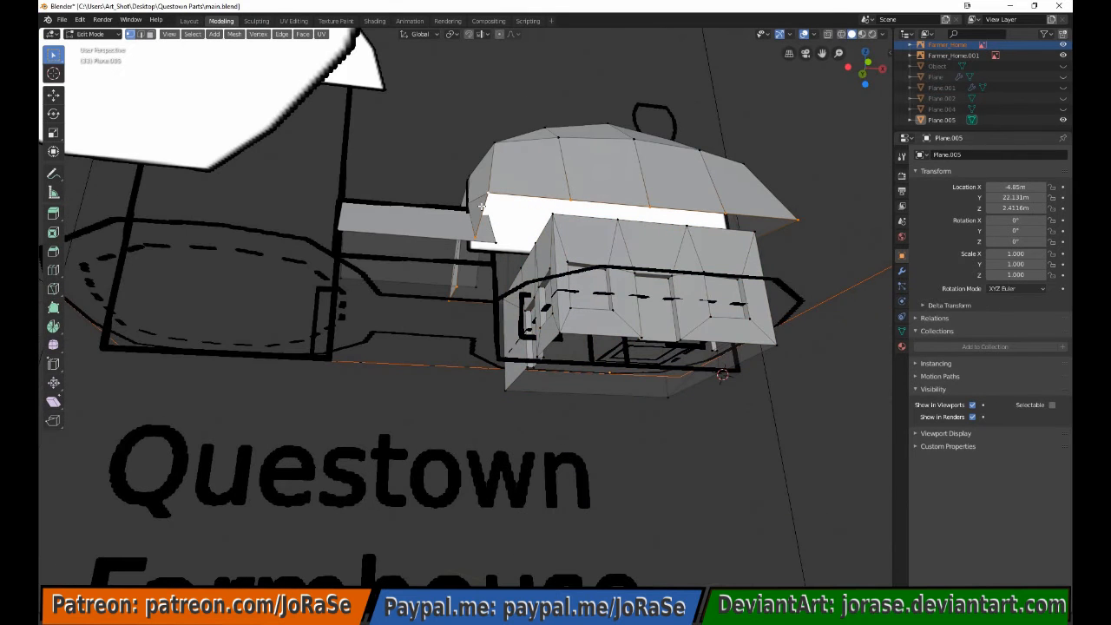
Try to extrude the roof's lower edge loop inward, scaled to about 0.844
{"action": "key", "text": "e"}
{"action": "right_click", "coordinate": [469, 245]}
{"action": "middle_click_drag", "start_coordinate": [469, 247], "coordinate": [551, 285]}
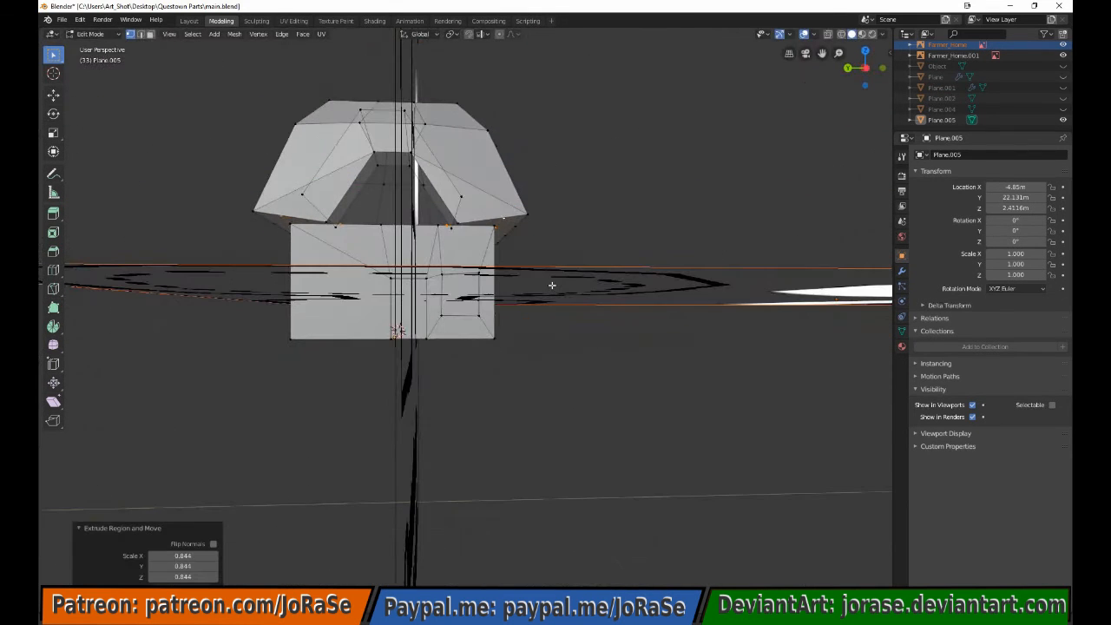
{"action": "key", "text": "ctrl+z"}
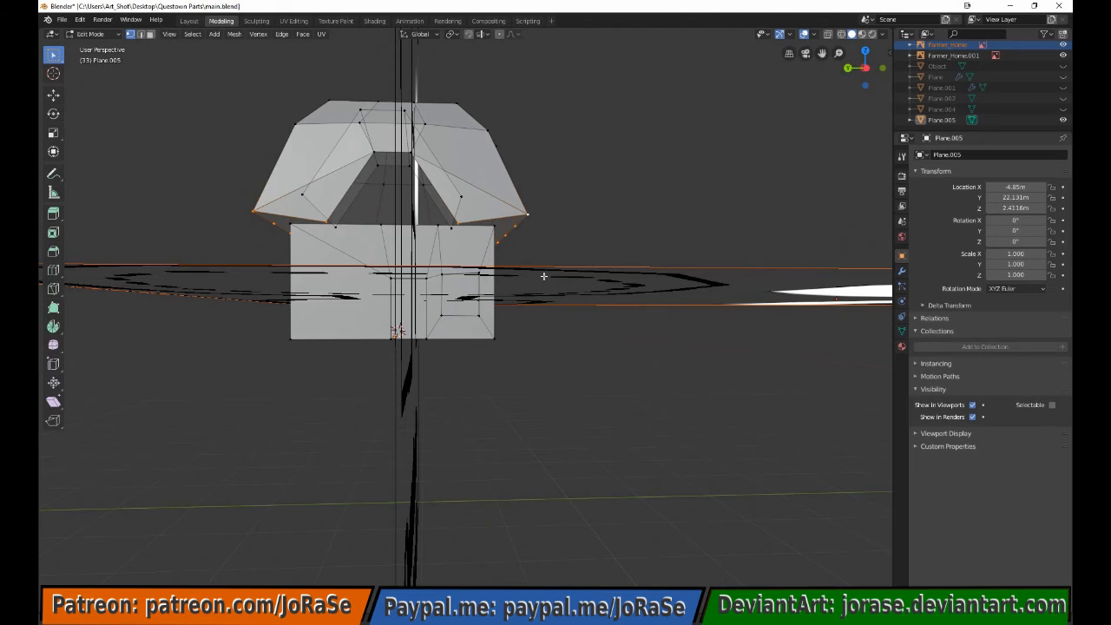
Extrude the roof's lower edge loop in place and shift it along X in see-through top view
{"action": "key", "text": "e"}
{"action": "right_click", "coordinate": [544, 277]}
{"action": "key", "text": "KP_7"}
{"action": "key", "text": "alt+z"}
{"action": "key", "text": "g"}
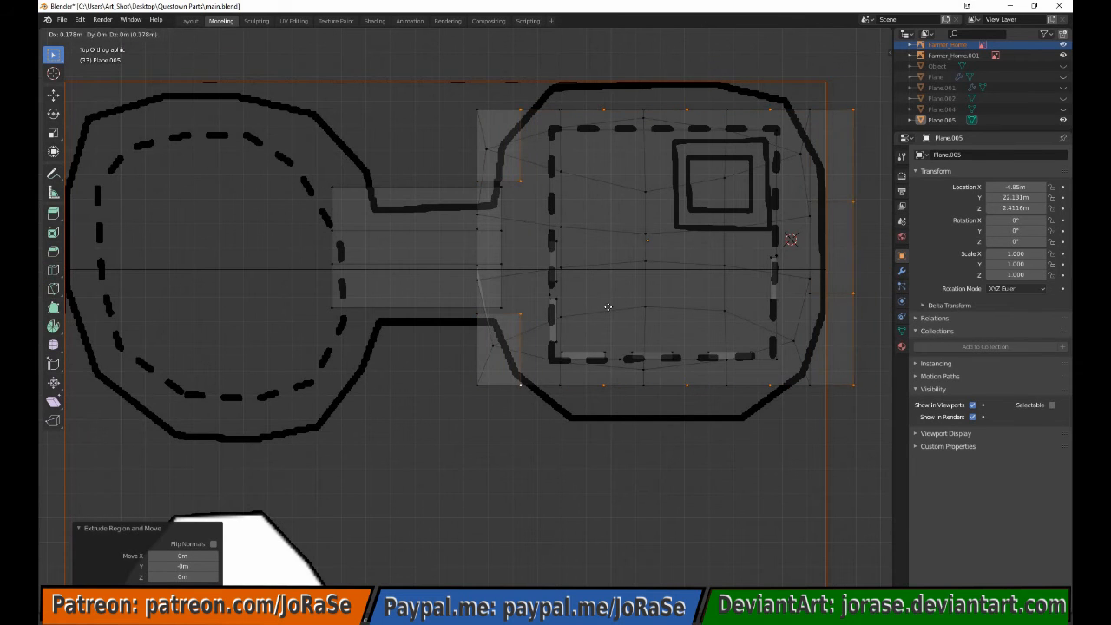
{"action": "left_click", "coordinate": [608, 307]}
Scale the extruded loop to about 0.873, move it about -0.103 m along X and narrow it along X
{"action": "left_click_drag", "start_coordinate": [537, 299], "coordinate": [547, 330], "text": "ctrl"}
{"action": "key", "text": "s"}
{"action": "left_click", "coordinate": [620, 293]}
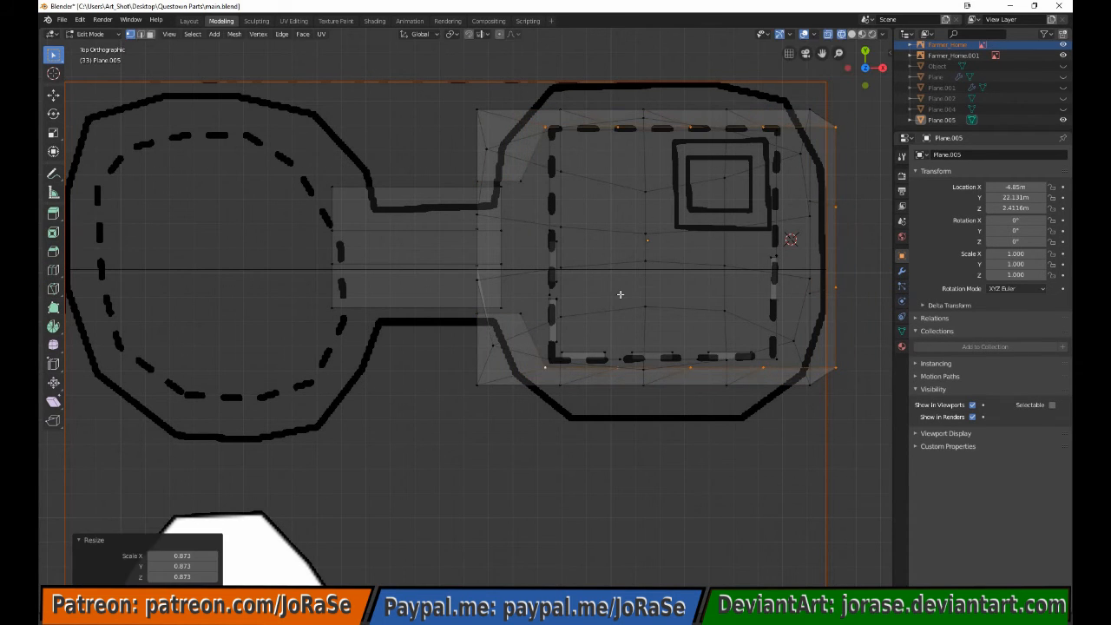
{"action": "key", "text": "g"}
{"action": "right_click", "coordinate": [593, 294]}
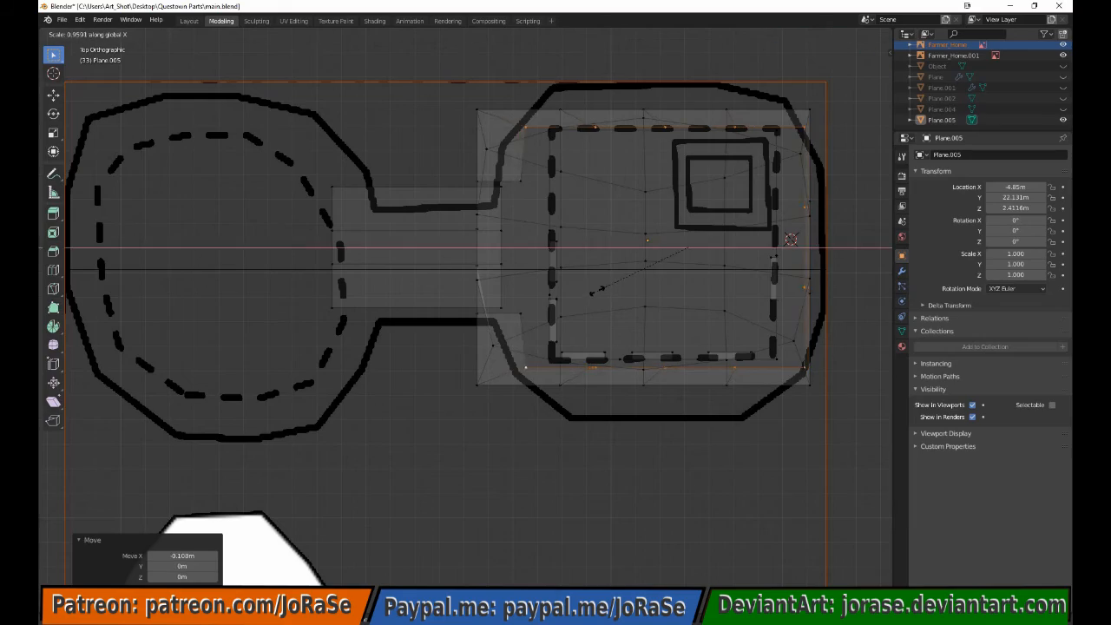
Select the roof and passage without the house walls and lower them slightly along Z in front view
{"action": "middle_click_drag", "start_coordinate": [593, 293], "coordinate": [501, 203]}
{"action": "key", "text": "a"}
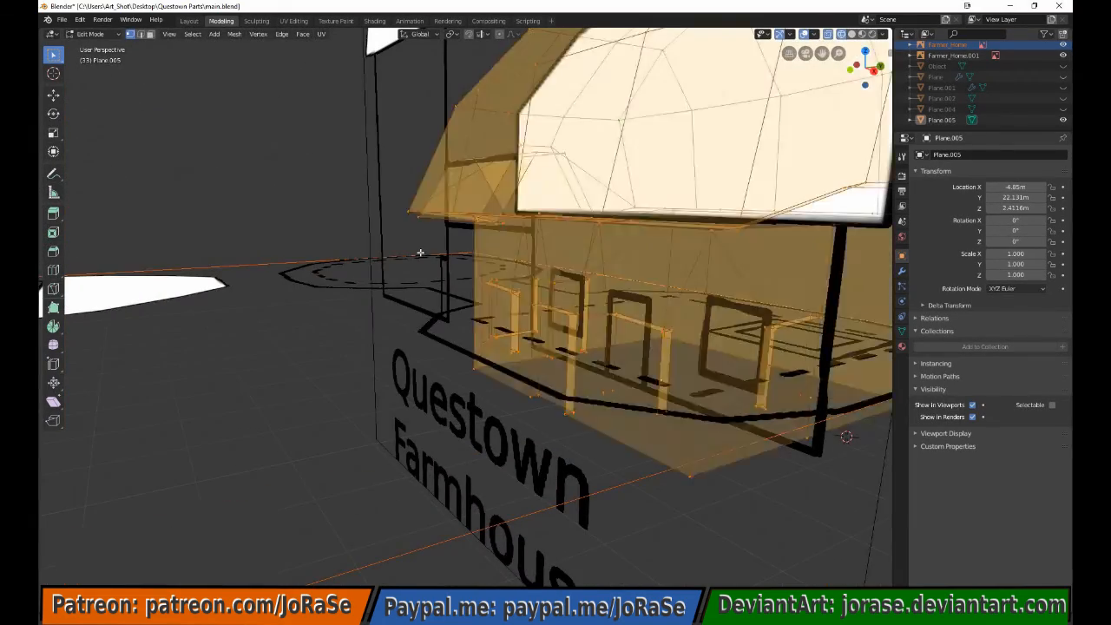
{"action": "middle_click_drag", "start_coordinate": [422, 248], "coordinate": [266, 99]}
{"action": "left_click_drag", "start_coordinate": [495, 253], "coordinate": [869, 412]}
{"action": "middle_click_drag", "start_coordinate": [868, 411], "coordinate": [771, 422]}
{"action": "key", "text": "KP_1"}
{"action": "key", "text": "g"}
{"action": "key", "text": "z"}
{"action": "left_click", "coordinate": [771, 439]}
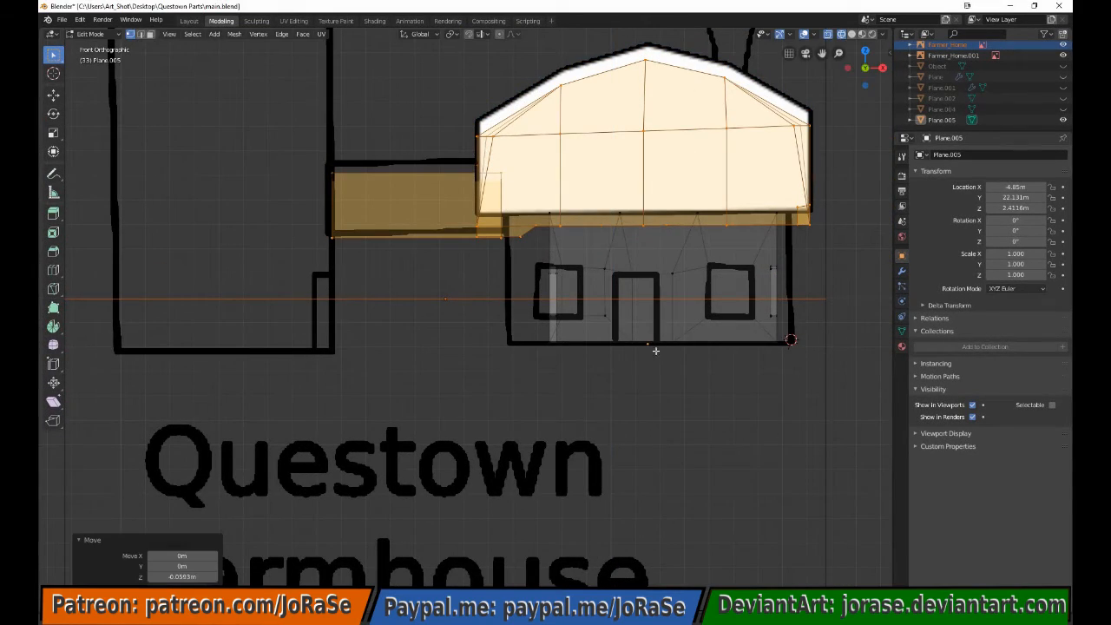
Return to solid shading, extrude the roof vertex beside the passage and move the new vertex along X
{"action": "mouse_move", "coordinate": [701, 338]}
{"action": "middle_mouse_down"}
{"action": "mouse_move", "coordinate": [458, 307]}
{"action": "mouse_move", "coordinate": [520, 318]}
{"action": "middle_mouse_up"}
{"action": "key", "text": "z"}
{"action": "left_click", "coordinate": [581, 318]}
{"action": "left_click", "coordinate": [464, 217]}
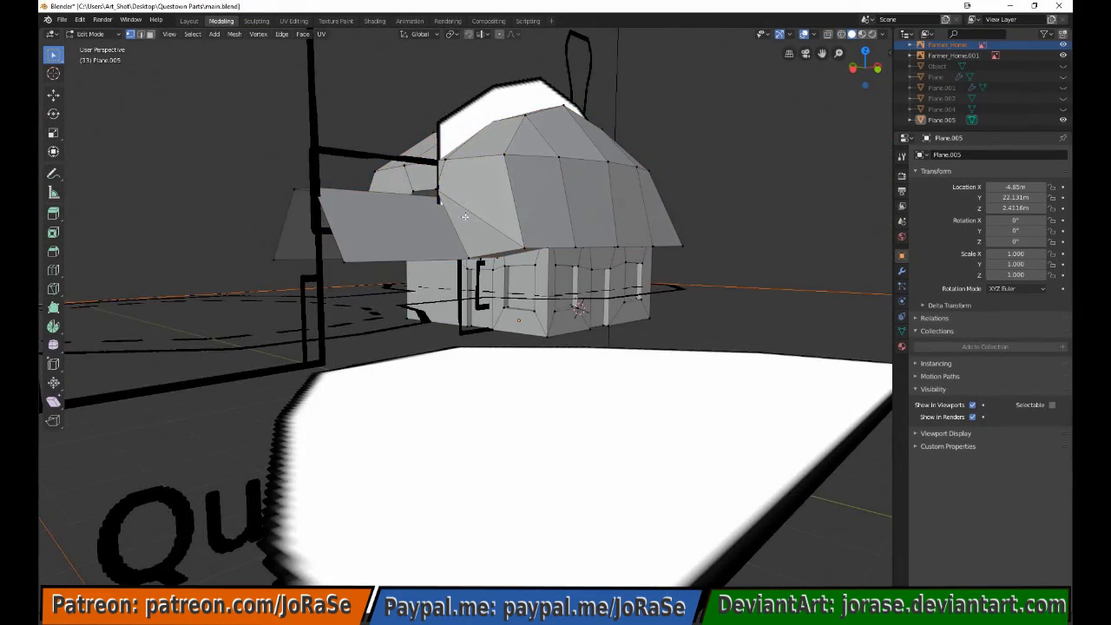
{"action": "mouse_move", "coordinate": [465, 286]}
{"action": "middle_mouse_down"}
{"action": "mouse_move", "coordinate": [370, 206]}
{"action": "mouse_move", "coordinate": [402, 205]}
{"action": "middle_mouse_up"}
{"action": "key", "text": "e"}
{"action": "right_click", "coordinate": [402, 205]}
{"action": "key", "text": "g"}
{"action": "key", "text": "x"}
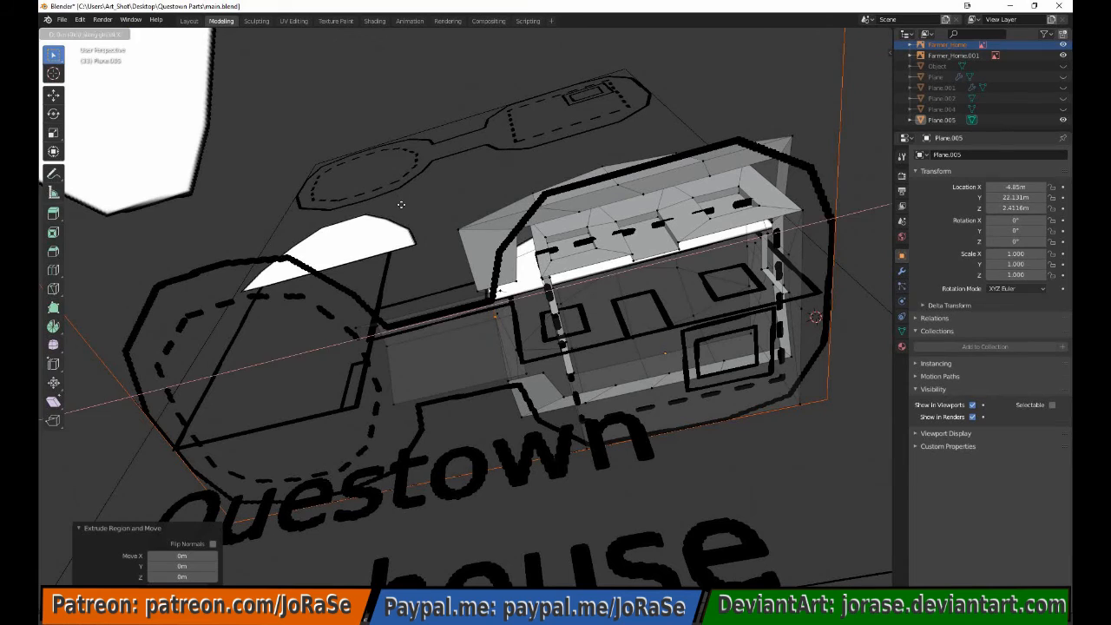
{"action": "left_click", "coordinate": [444, 250]}
Select the roof's inner rim vertices beside the passage opening, fill the rim face between them and clear the selection
{"action": "left_click", "coordinate": [505, 368]}
{"action": "scroll", "coordinate": [509, 355], "scroll_direction": "up", "scroll_amount": 4}
{"action": "left_click_drag", "start_coordinate": [647, 367], "coordinate": [686, 405]}
{"action": "middle_click_drag", "start_coordinate": [686, 405], "coordinate": [465, 108]}
{"action": "key", "text": "alt+z"}
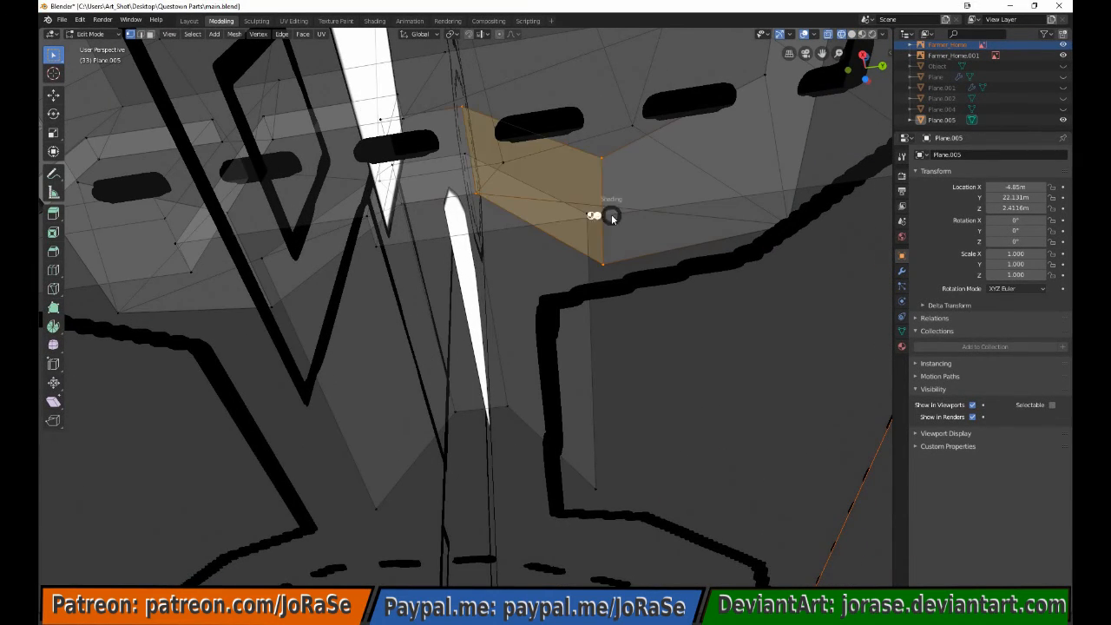
{"action": "left_click", "coordinate": [661, 216]}
{"action": "key", "text": "alt+a"}
Continue the inner rim around the passage opening and move its vertices along X
{"action": "middle_click_drag", "start_coordinate": [443, 218], "coordinate": [377, 201]}
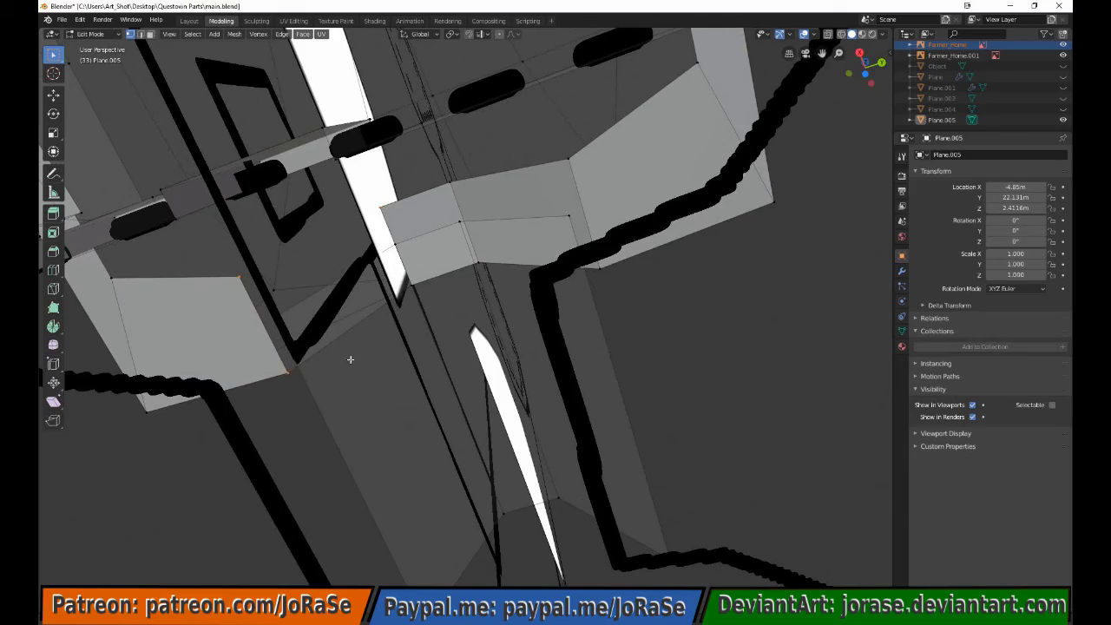
{"action": "middle_click_drag", "start_coordinate": [351, 359], "coordinate": [528, 267]}
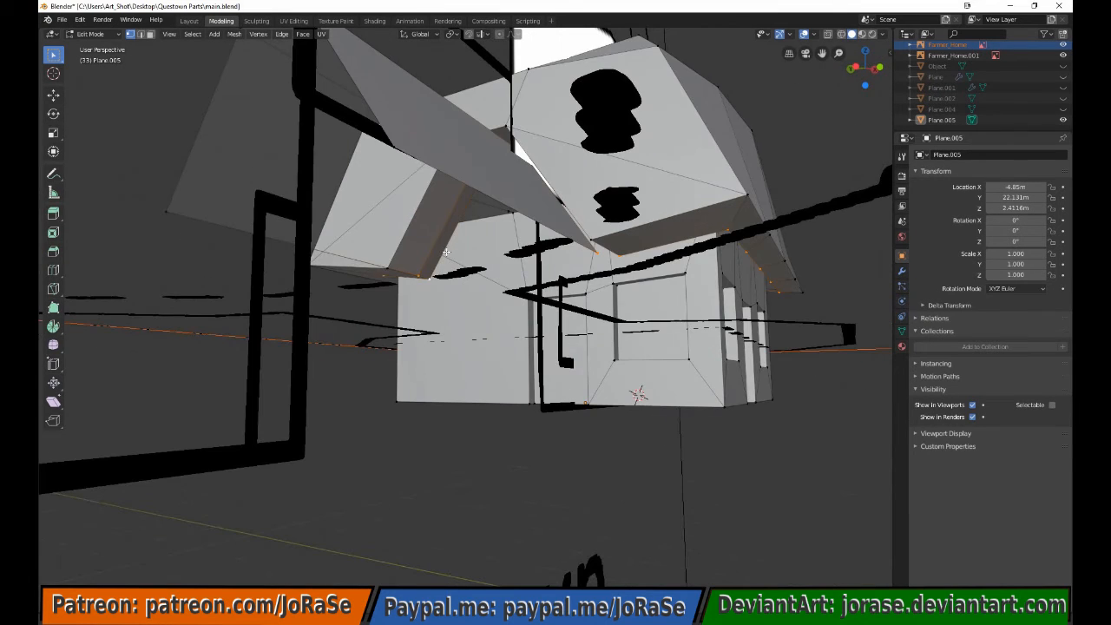
{"action": "middle_click_drag", "start_coordinate": [445, 252], "coordinate": [587, 176]}
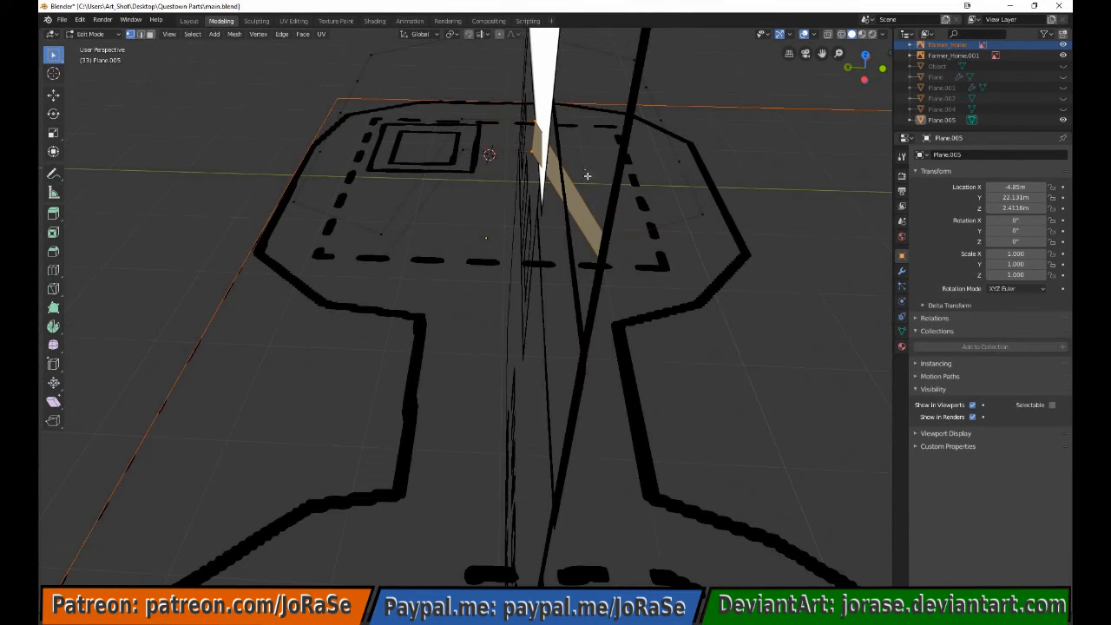
{"action": "middle_click_drag", "start_coordinate": [399, 283], "coordinate": [498, 244]}
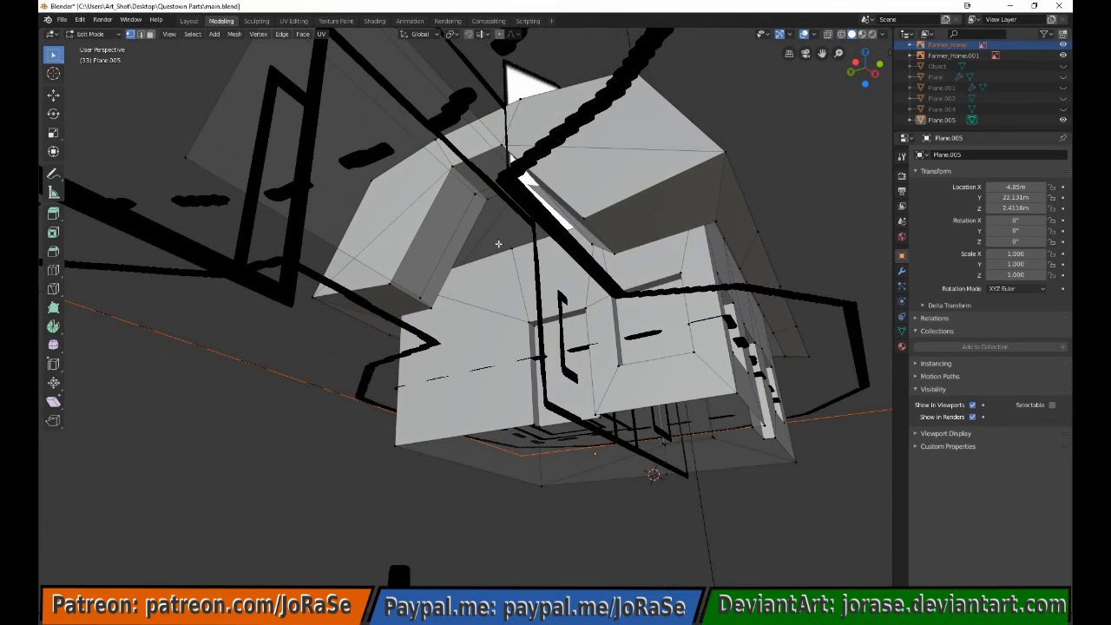
{"action": "middle_click_drag", "start_coordinate": [496, 202], "coordinate": [450, 215]}
{"action": "key", "text": "g"}
{"action": "key", "text": "x"}
{"action": "left_click", "coordinate": [446, 185]}
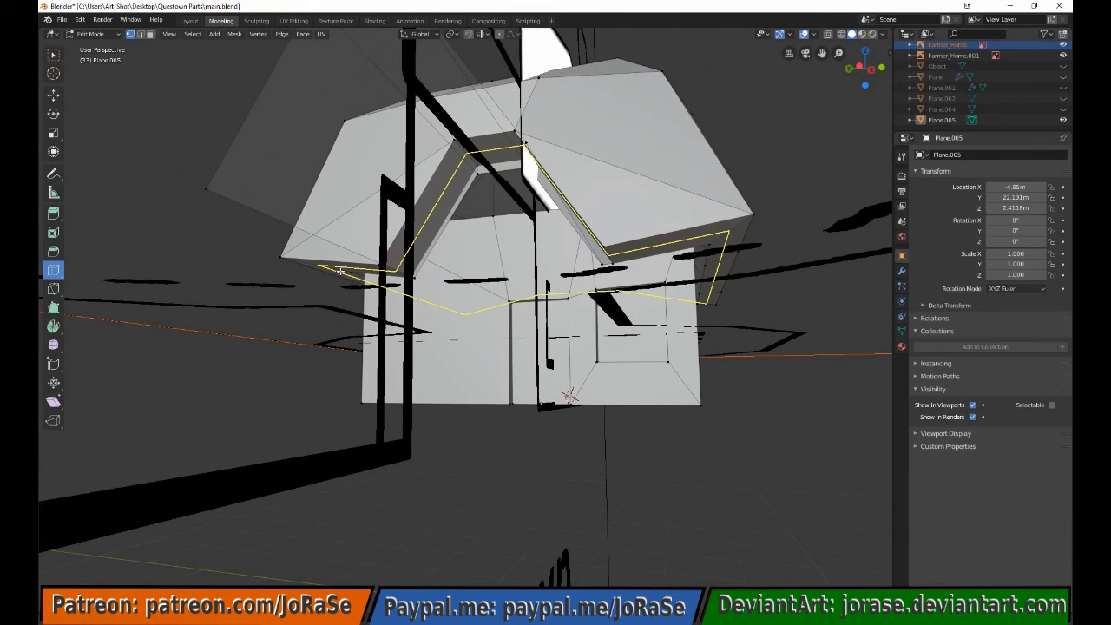
Add a loop cut around the roof's inner rim and move the new loop along Z
{"action": "left_click", "coordinate": [340, 272]}
{"action": "middle_click_drag", "start_coordinate": [478, 144], "coordinate": [496, 192]}
{"action": "key", "text": "alt+z"}
{"action": "key", "text": "g"}
{"action": "key", "text": "z"}
{"action": "left_click", "coordinate": [554, 201]}
Examine the roof's inner rim and underside vertices from several angles with the surrounding geometry hidden
{"action": "mouse_move", "coordinate": [554, 201]}
{"action": "middle_mouse_down"}
{"action": "mouse_move", "coordinate": [405, 159]}
{"action": "mouse_move", "coordinate": [442, 211]}
{"action": "mouse_move", "coordinate": [433, 206]}
{"action": "mouse_move", "coordinate": [365, 317]}
{"action": "mouse_move", "coordinate": [451, 178]}
{"action": "middle_mouse_up"}
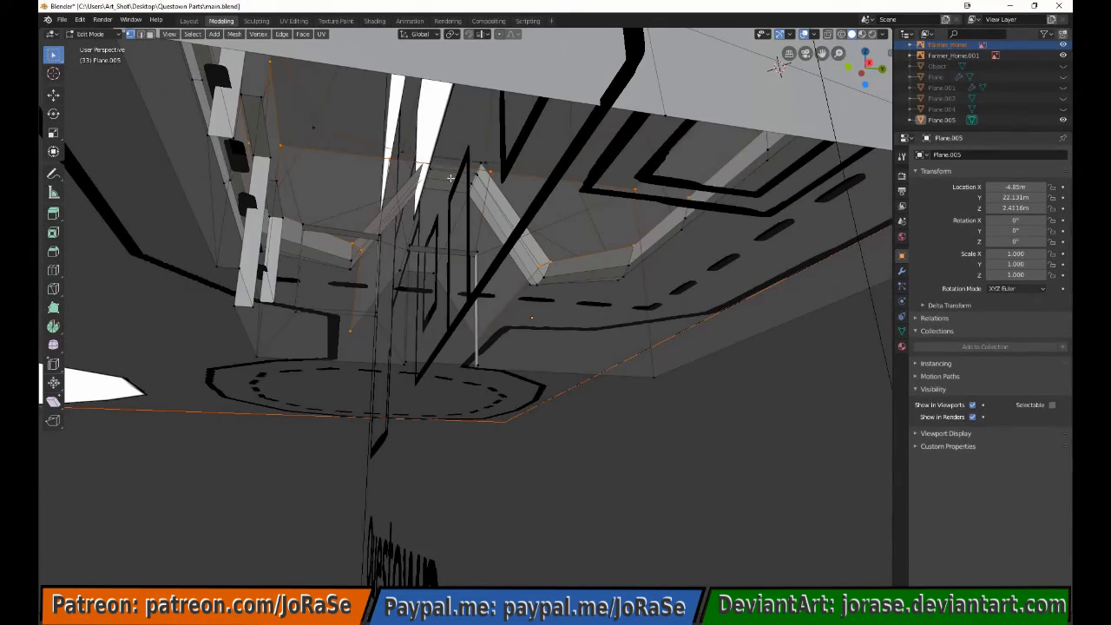
{"action": "middle_click_drag", "start_coordinate": [352, 139], "coordinate": [619, 373]}
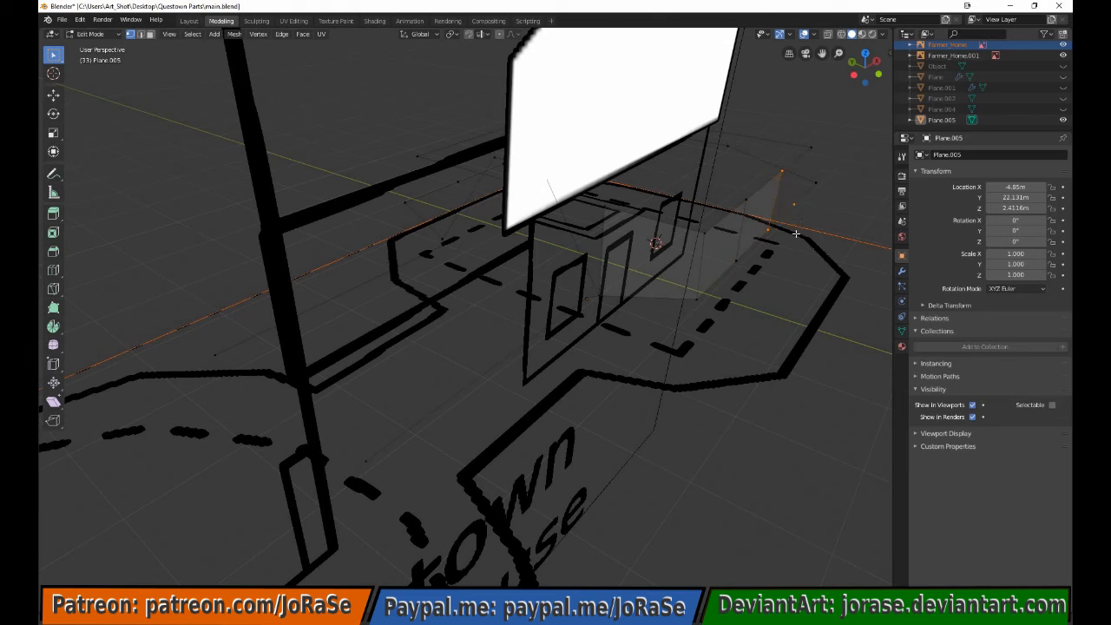
{"action": "middle_click_drag", "start_coordinate": [795, 233], "coordinate": [511, 295]}
{"action": "middle_click_drag", "start_coordinate": [665, 348], "coordinate": [536, 386]}
{"action": "middle_click_drag", "start_coordinate": [314, 267], "coordinate": [603, 422]}
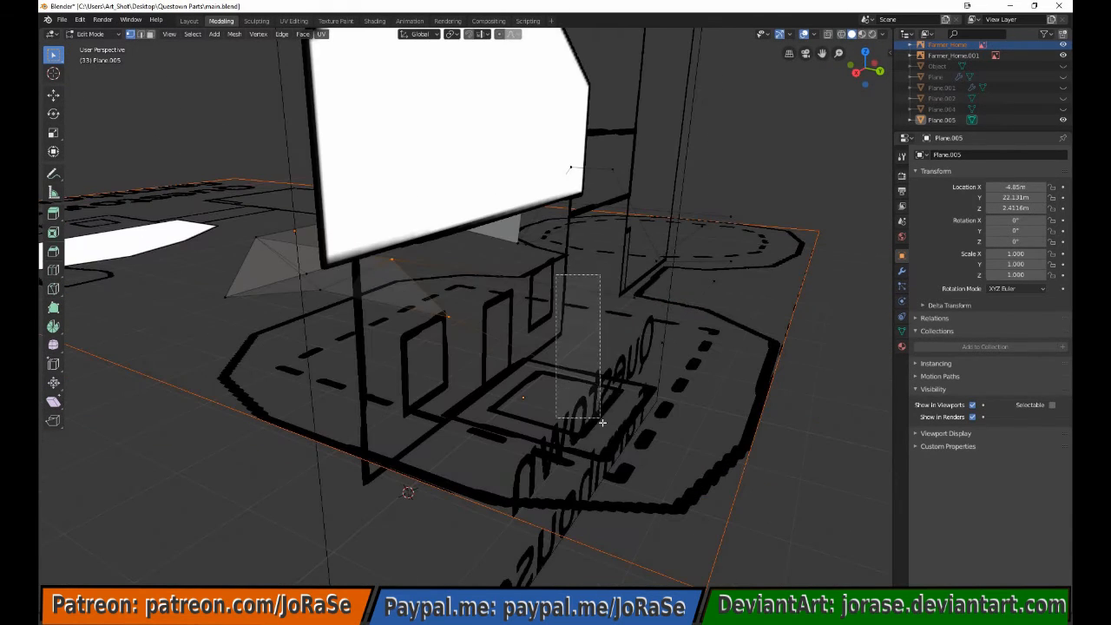
{"action": "middle_click_drag", "start_coordinate": [405, 264], "coordinate": [630, 391]}
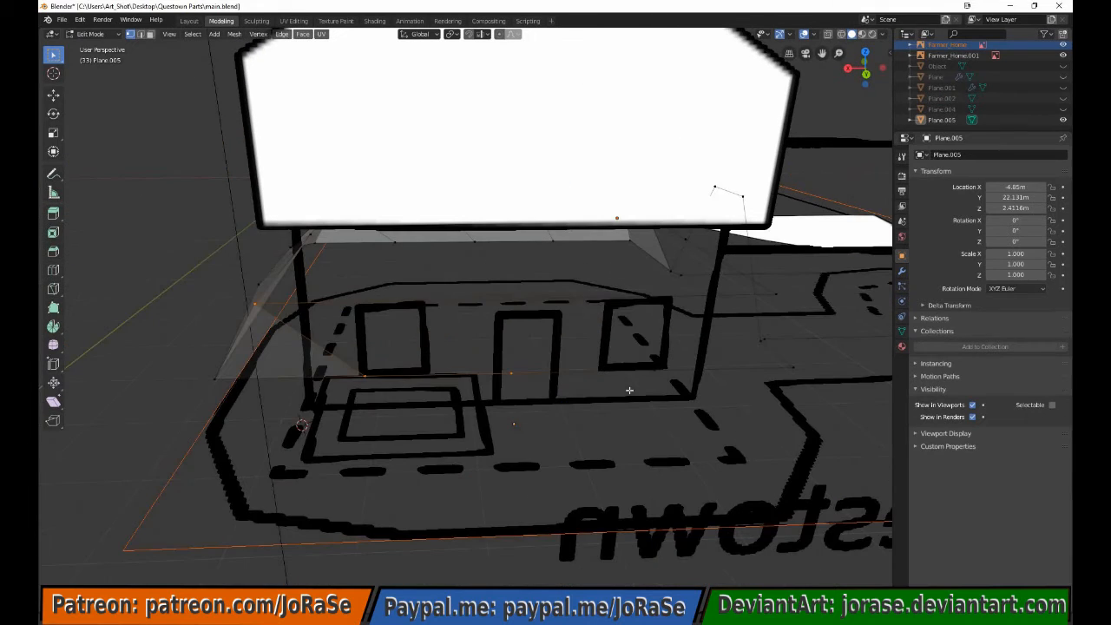
{"action": "middle_click_drag", "start_coordinate": [606, 347], "coordinate": [261, 412]}
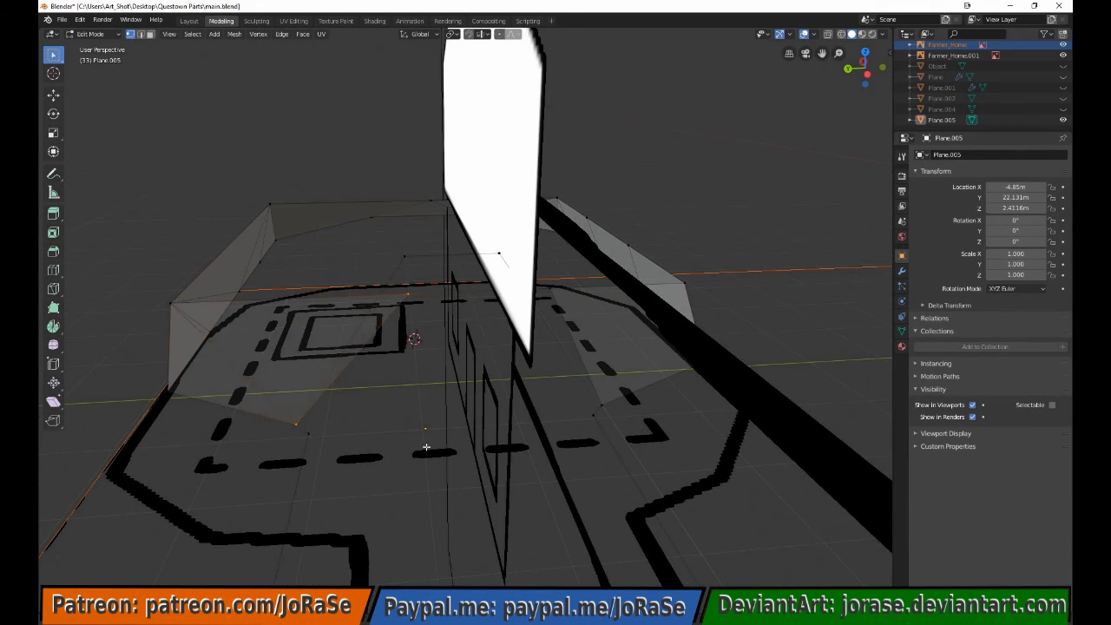
{"action": "middle_click_drag", "start_coordinate": [427, 448], "coordinate": [530, 148]}
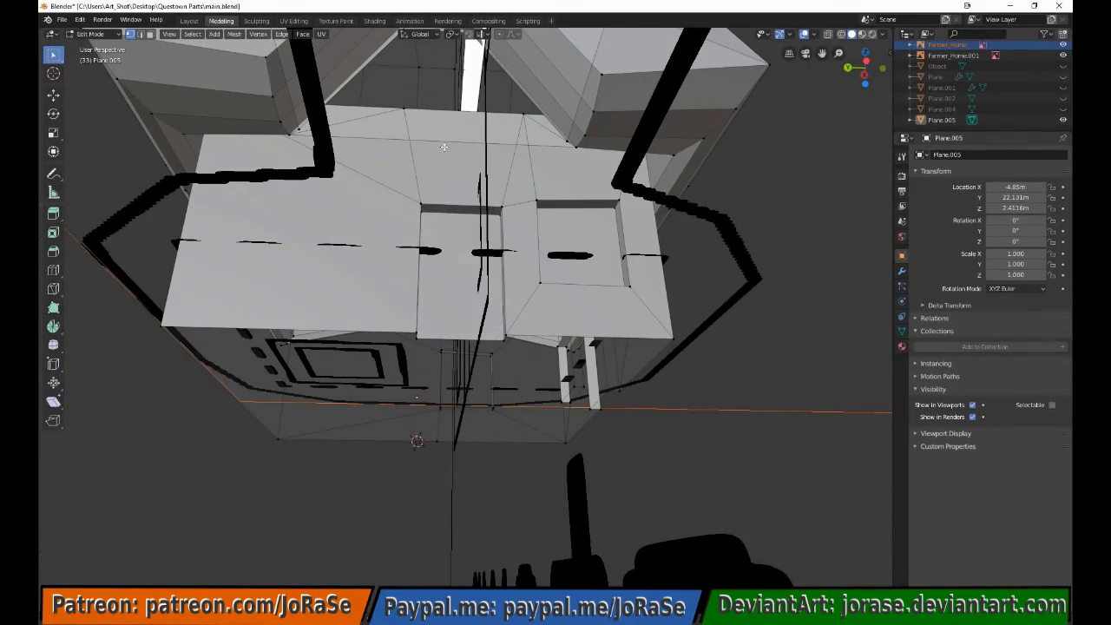
Dissolve the horizontal edge running across the upper part of the passage-side house wall
{"action": "left_click", "coordinate": [140, 34]}
{"action": "left_click", "coordinate": [378, 137]}
{"action": "key", "text": "x"}
{"action": "left_click", "coordinate": [377, 133]}
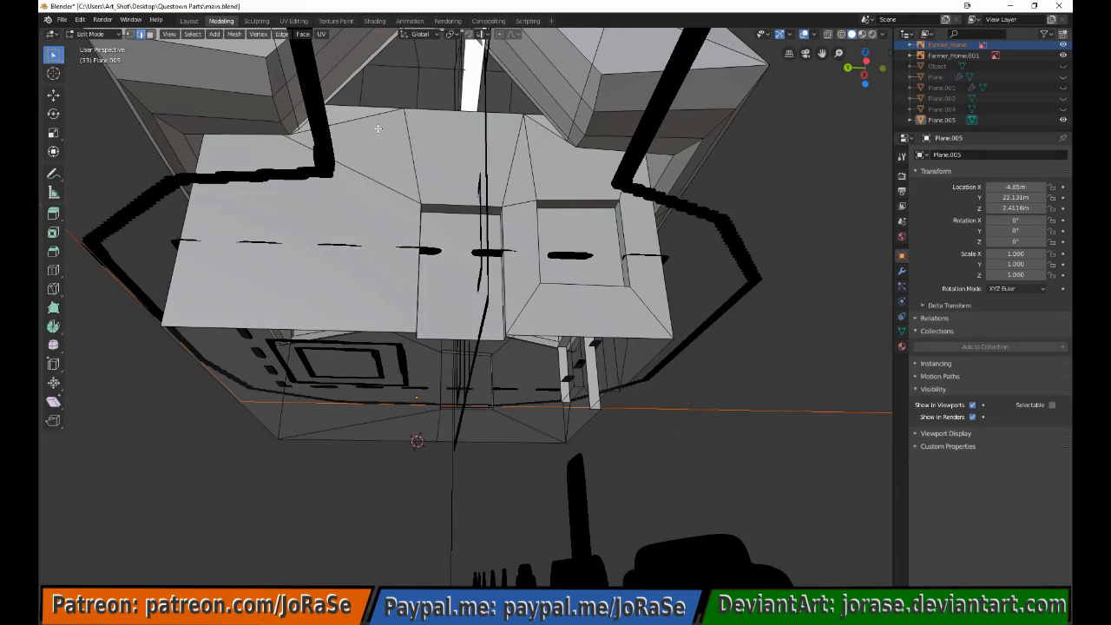
Extrude the passage roof's open edges inward, scaled to about 0.894, and check them in right view
{"action": "middle_click_drag", "start_coordinate": [375, 167], "coordinate": [303, 257]}
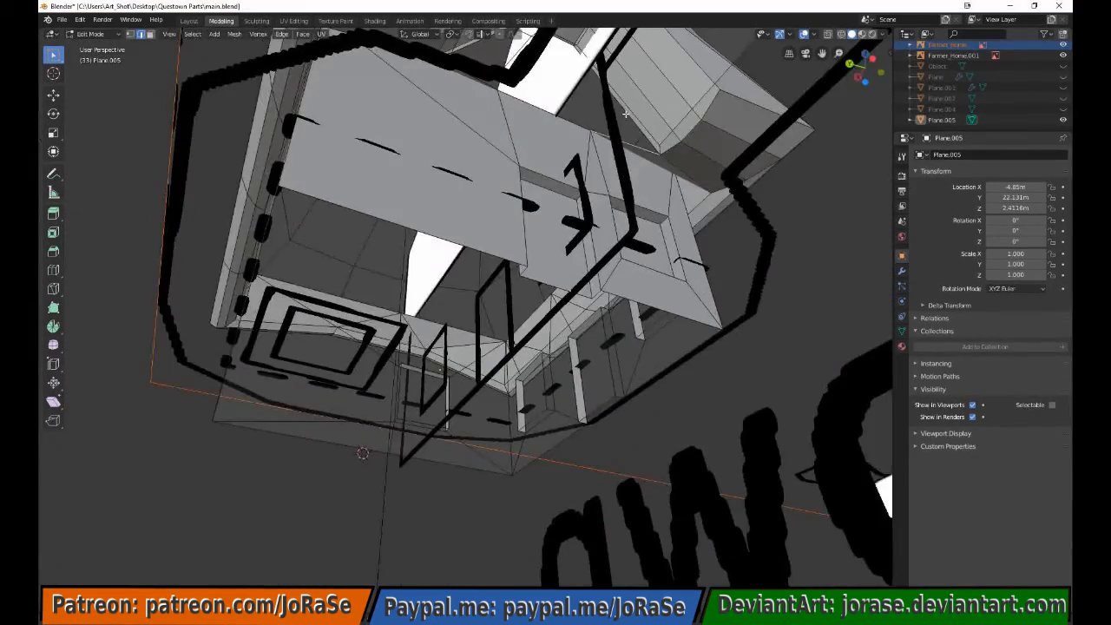
{"action": "middle_click_drag", "start_coordinate": [625, 113], "coordinate": [524, 180]}
{"action": "left_click", "coordinate": [292, 337]}
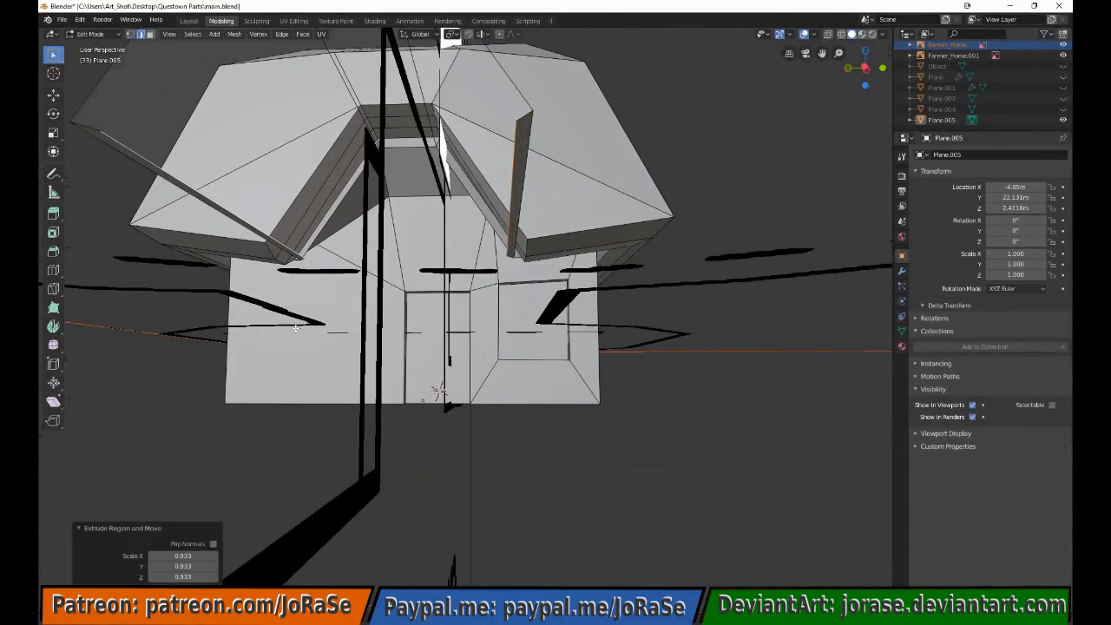
{"action": "key", "text": "KP_3"}
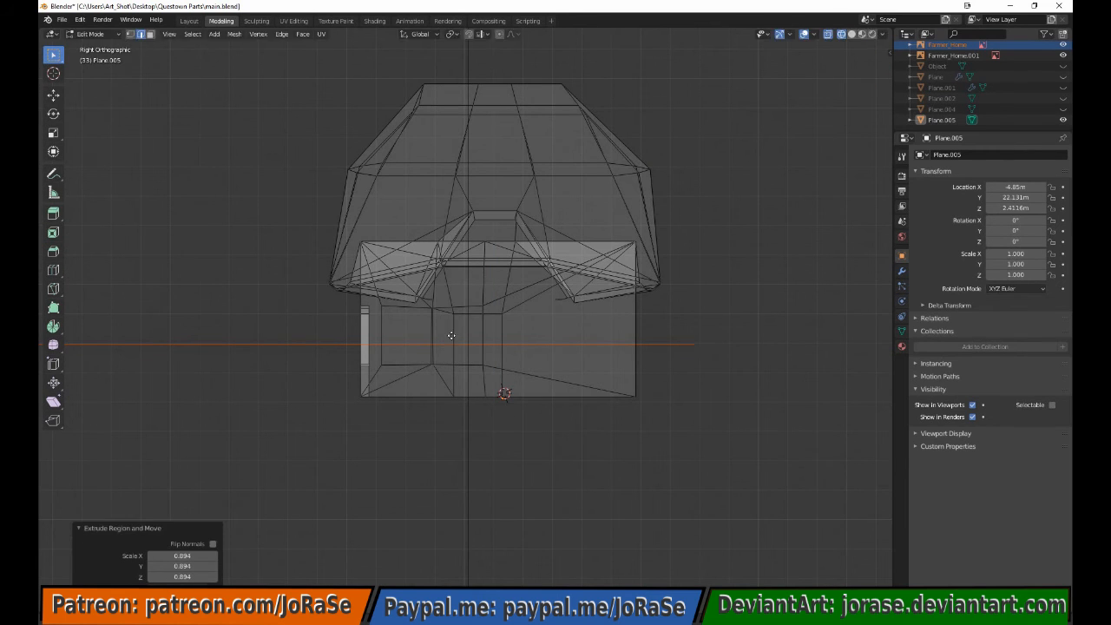
{"action": "left_click", "coordinate": [469, 255]}
Inspect the passage rim from inside the house and undo the last two edits
{"action": "mouse_move", "coordinate": [469, 254]}
{"action": "middle_mouse_down"}
{"action": "mouse_move", "coordinate": [496, 290]}
{"action": "mouse_move", "coordinate": [650, 385]}
{"action": "mouse_move", "coordinate": [368, 446]}
{"action": "mouse_move", "coordinate": [506, 217]}
{"action": "middle_mouse_up"}
{"action": "key", "text": "alt+z"}
{"action": "middle_click_drag", "start_coordinate": [470, 321], "coordinate": [638, 448]}
{"action": "scroll", "coordinate": [506, 336], "scroll_direction": "up", "scroll_amount": 3}
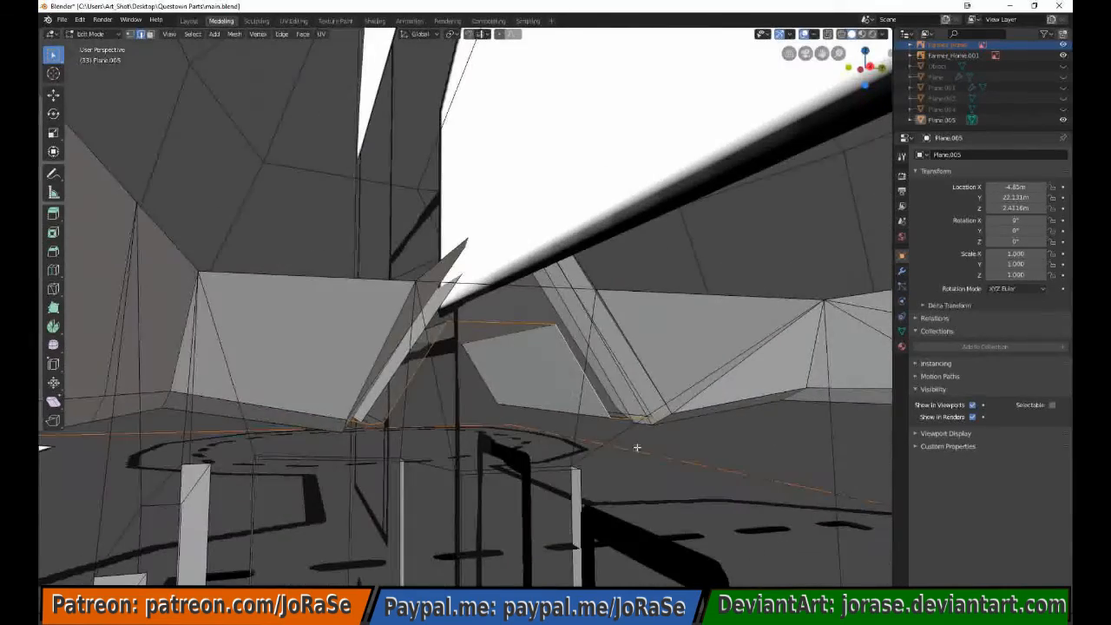
{"action": "key", "text": "alt+z"}
{"action": "middle_click_drag", "start_coordinate": [501, 323], "coordinate": [158, 246]}
{"action": "key", "text": "ctrl+z"}
{"action": "key", "text": "ctrl+z"}
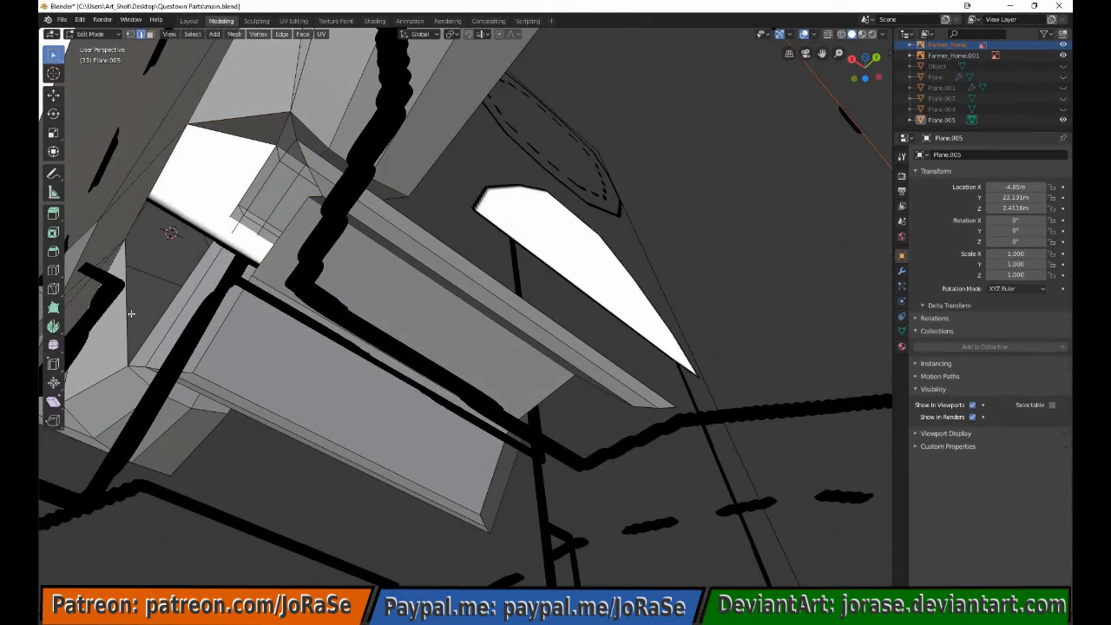
Check the isolated outlines around the passage opening and reveal all hidden geometry
{"action": "middle_click_drag", "start_coordinate": [252, 190], "coordinate": [326, 248]}
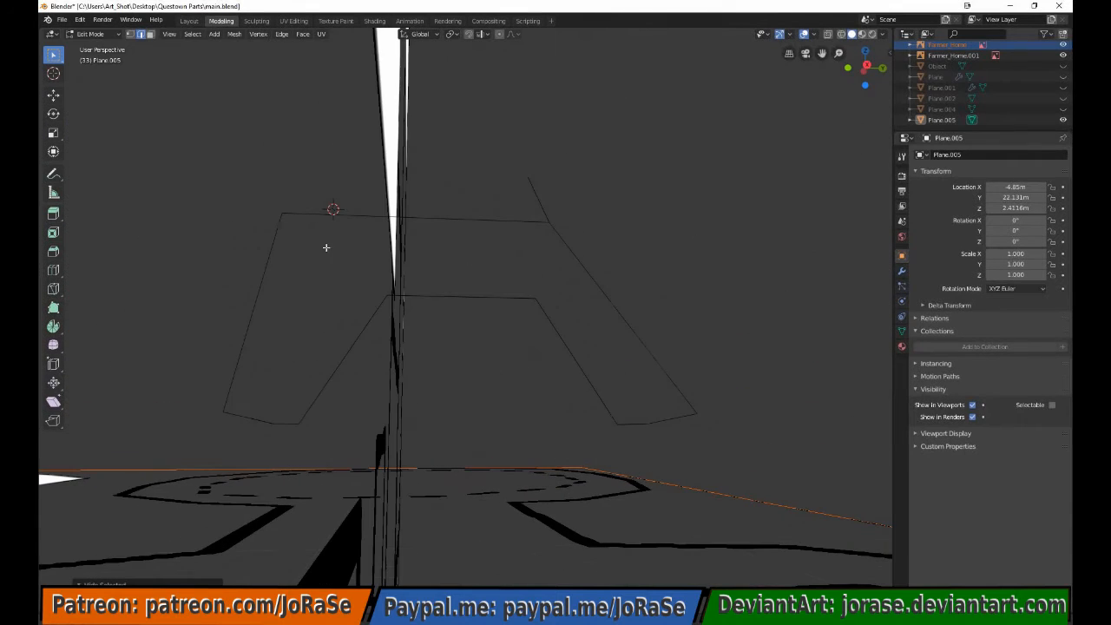
{"action": "middle_click_drag", "start_coordinate": [250, 327], "coordinate": [268, 442]}
{"action": "key", "text": "alt+h"}
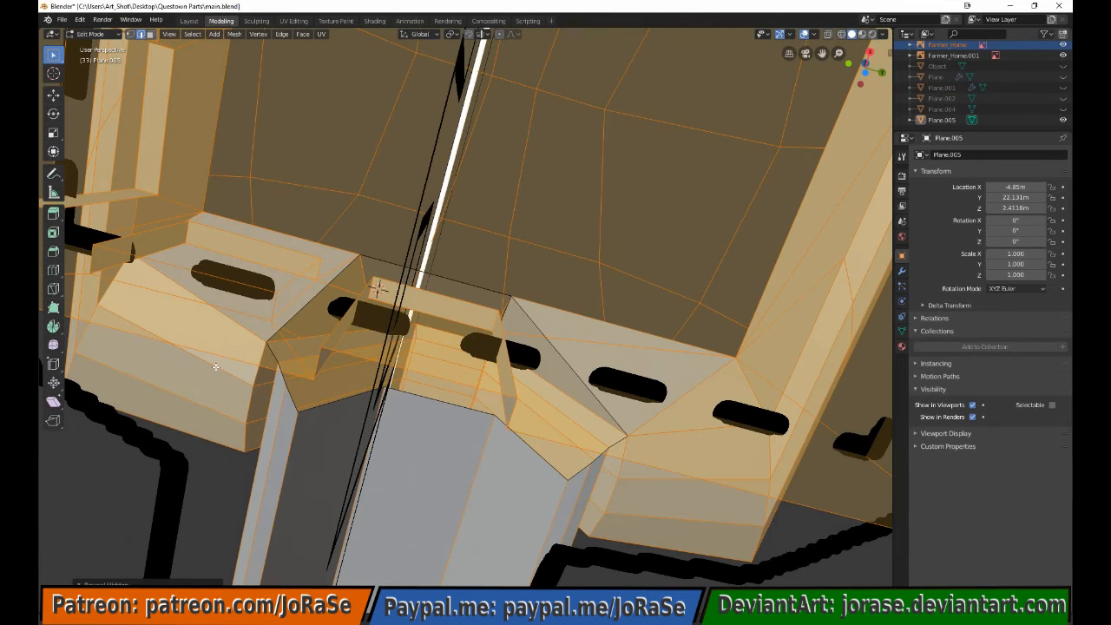
Isolate the open outlines around the passage opening and fill the gap on one side with faces
{"action": "key", "text": "h"}
{"action": "left_click", "coordinate": [316, 408]}
{"action": "left_click", "coordinate": [307, 397], "text": "shift"}
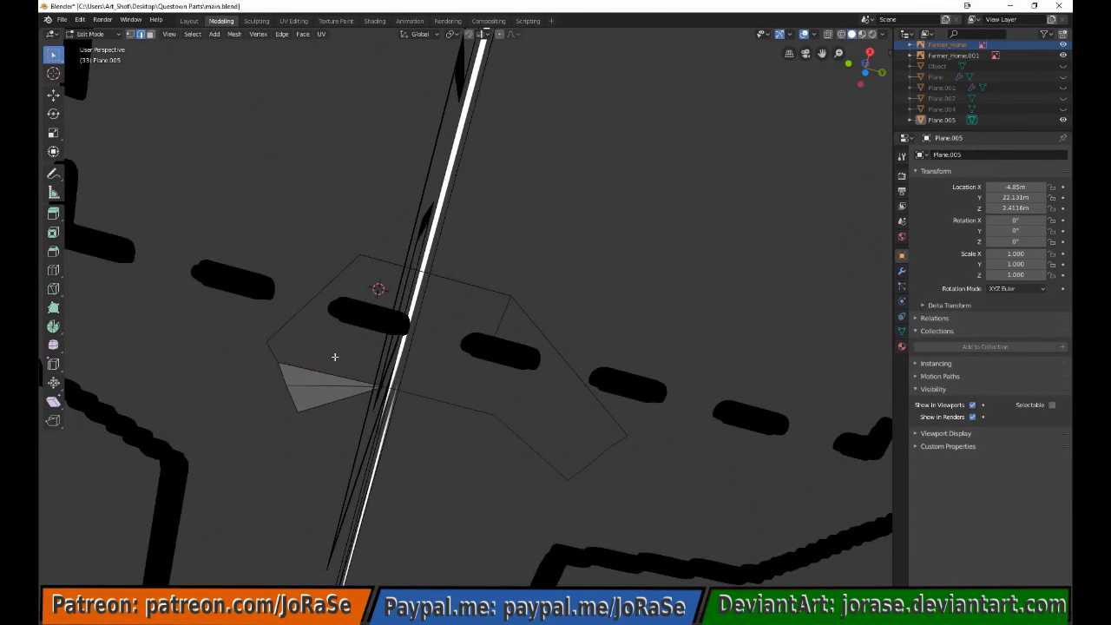
{"action": "key", "text": "f"}
Fill the gap on the opposite side of the passage opening with faces and reveal all hidden geometry
{"action": "left_click", "coordinate": [581, 467]}
{"action": "left_click", "coordinate": [601, 446]}
{"action": "left_click", "coordinate": [594, 415], "text": "shift"}
{"action": "key", "text": "f"}
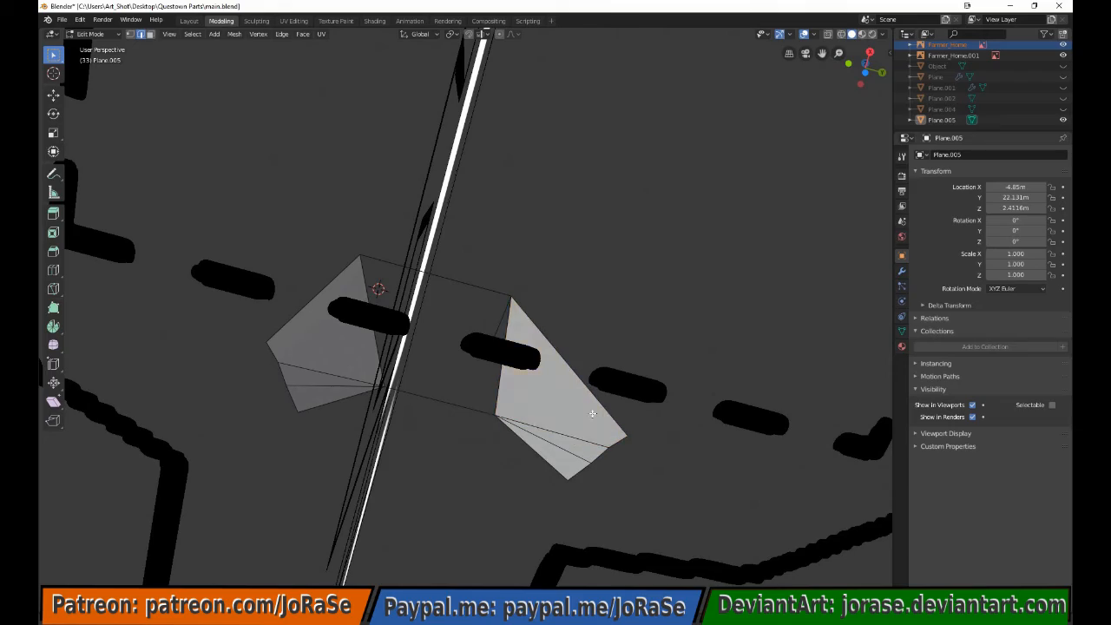
{"action": "key", "text": "f"}
{"action": "middle_click_drag", "start_coordinate": [496, 383], "coordinate": [560, 270]}
{"action": "key", "text": "alt+h"}
{"action": "key", "text": "alt+a"}
{"action": "right_click", "coordinate": [560, 270]}
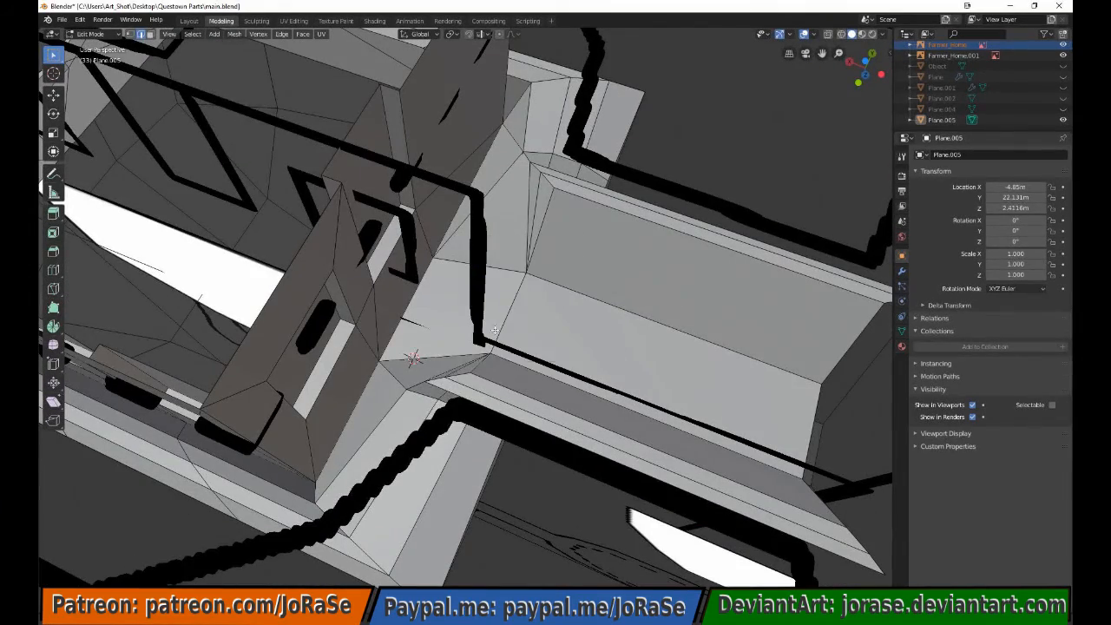
Extrude the bottom edges of the house walls down along Z and clear the selection
{"action": "middle_click_drag", "start_coordinate": [494, 330], "coordinate": [374, 462]}
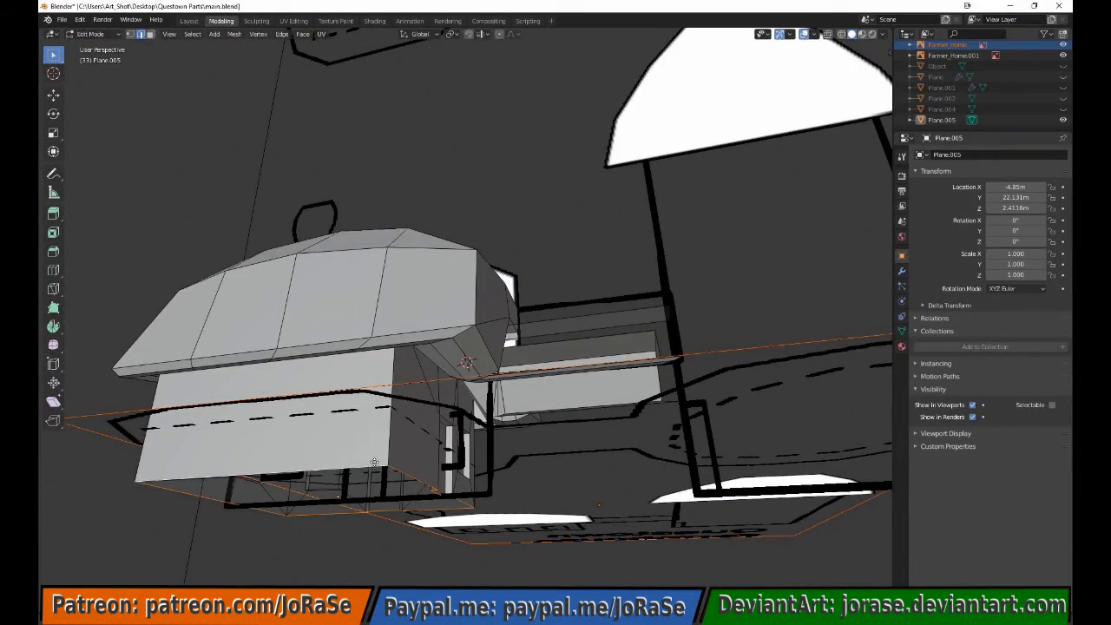
{"action": "key", "text": "e"}
{"action": "key", "text": "z"}
{"action": "left_click", "coordinate": [437, 506]}
{"action": "key", "text": "alt+a"}
{"action": "middle_click_drag", "start_coordinate": [436, 506], "coordinate": [573, 411]}
Close the underside of the house by extruding the bottom edge loop and merging it, and check it in Object Mode
{"action": "left_click", "coordinate": [594, 399]}
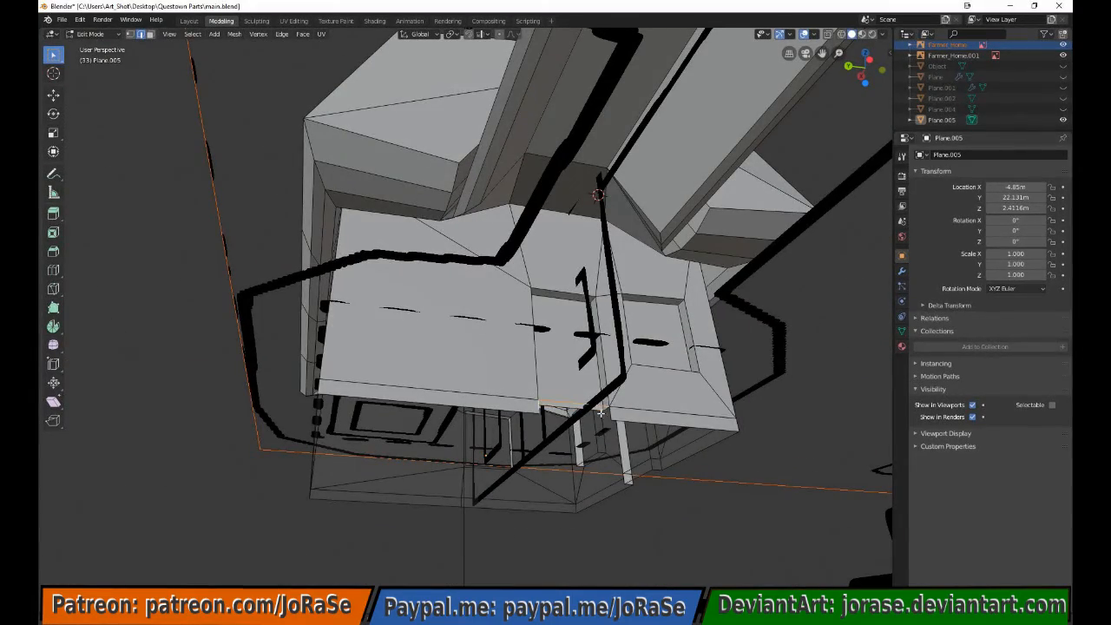
{"action": "middle_click_drag", "start_coordinate": [643, 422], "coordinate": [330, 388]}
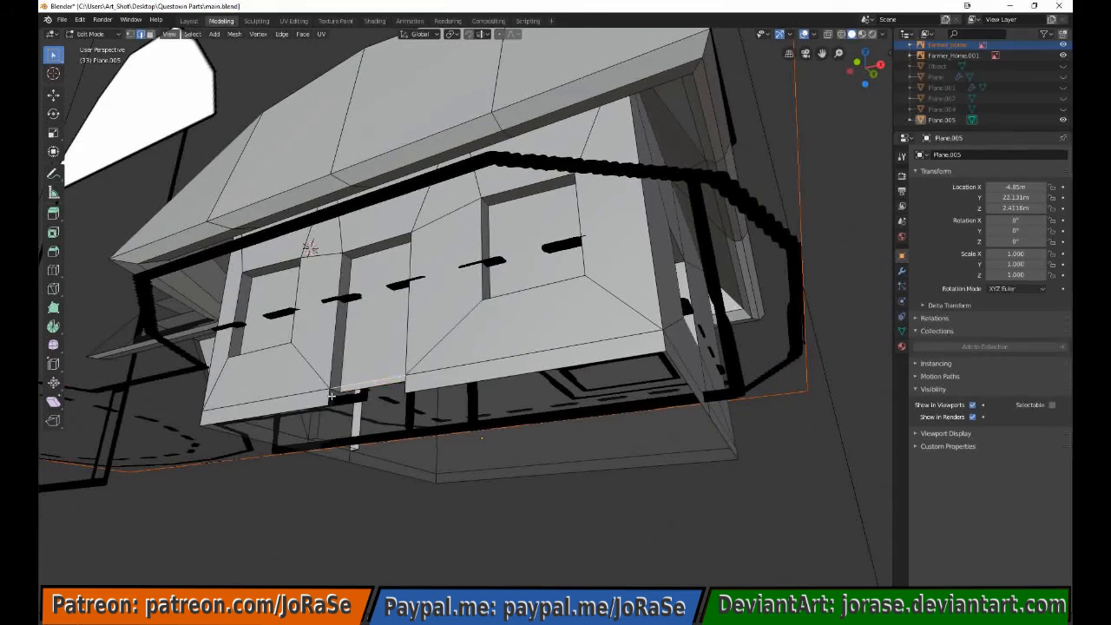
{"action": "left_click", "coordinate": [418, 383], "text": "alt"}
{"action": "key", "text": "e"}
{"action": "left_click", "coordinate": [419, 383]}
{"action": "key", "text": "alt+m"}
{"action": "left_click", "coordinate": [417, 384]}
{"action": "key", "text": "Tab"}
{"action": "scroll", "coordinate": [411, 389], "scroll_direction": "down", "scroll_amount": 3}
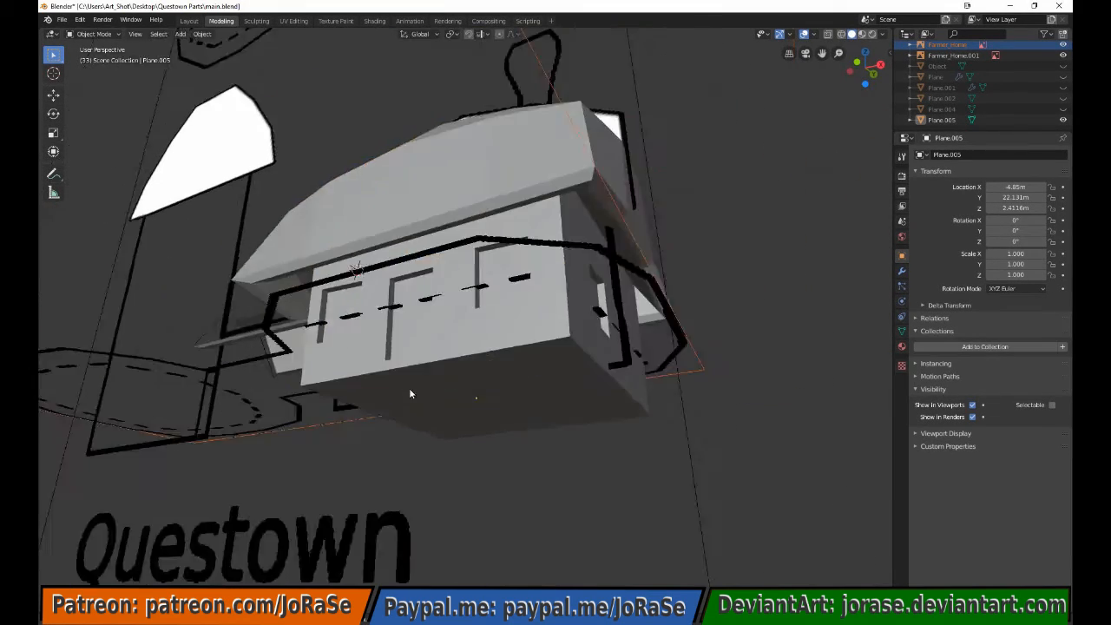
{"action": "middle_click_drag", "start_coordinate": [409, 388], "coordinate": [436, 412]}
Examine the junction between the passage roof and the house from outside and below in Edit Mode
{"action": "key", "text": "Tab"}
{"action": "left_click", "coordinate": [248, 365]}
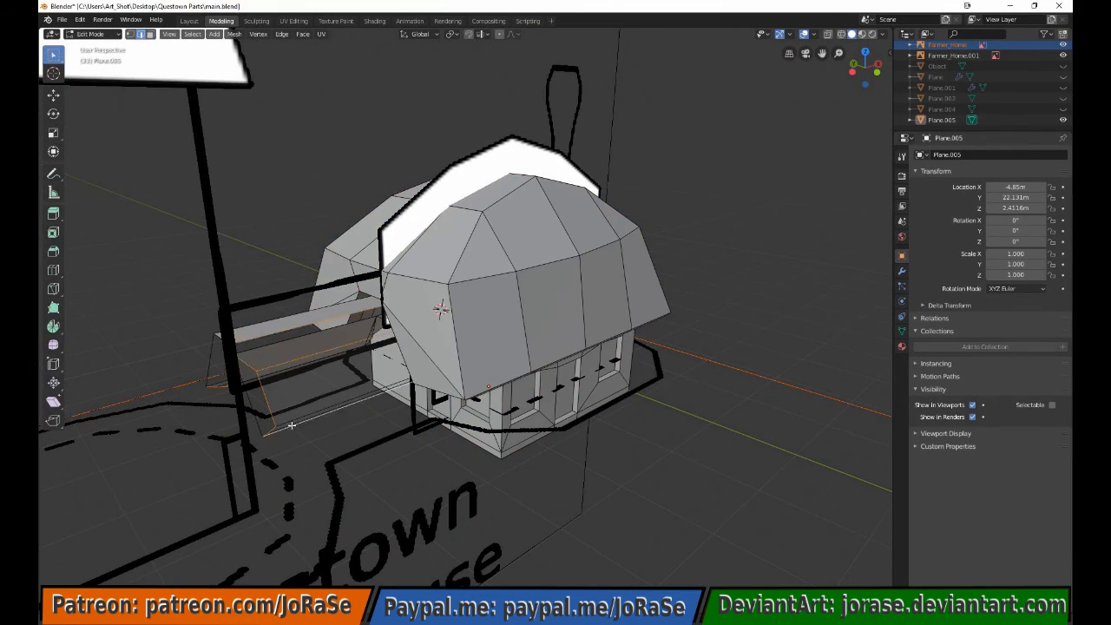
{"action": "middle_click_drag", "start_coordinate": [236, 343], "coordinate": [444, 417]}
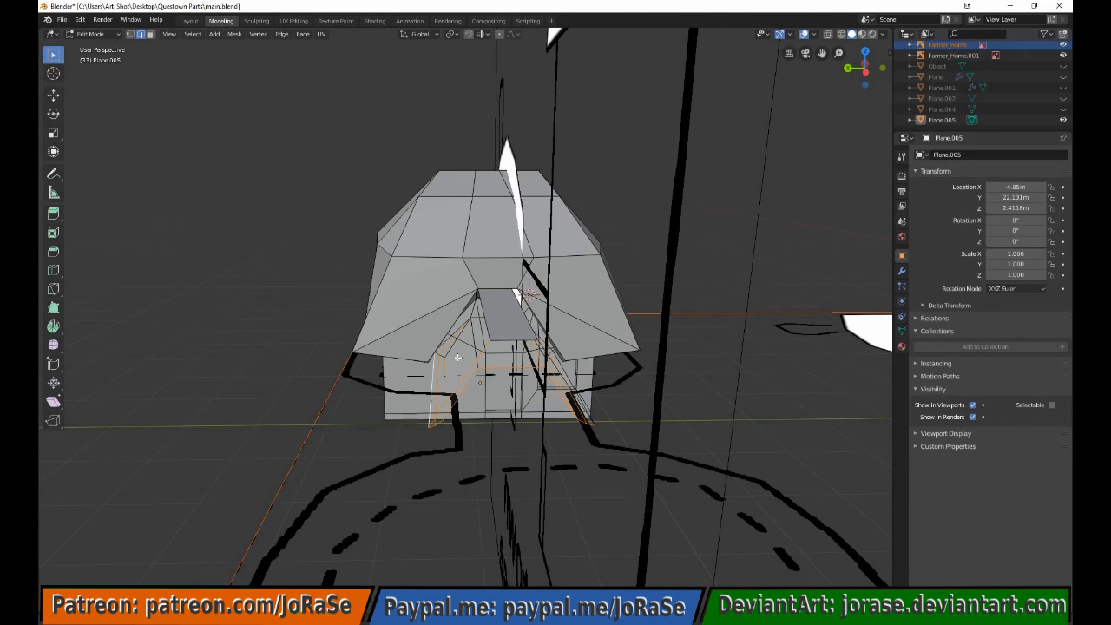
{"action": "middle_click_drag", "start_coordinate": [556, 368], "coordinate": [410, 411]}
{"action": "left_click", "coordinate": [364, 341], "text": "shift"}
{"action": "middle_click_drag", "start_coordinate": [367, 342], "coordinate": [514, 363]}
{"action": "left_click", "coordinate": [518, 352]}
{"action": "left_click", "coordinate": [521, 320]}
{"action": "scroll", "coordinate": [531, 321], "scroll_direction": "up", "scroll_amount": 4}
{"action": "middle_click_drag", "start_coordinate": [530, 321], "coordinate": [533, 239]}
{"action": "middle_click_drag", "start_coordinate": [482, 422], "coordinate": [465, 386]}
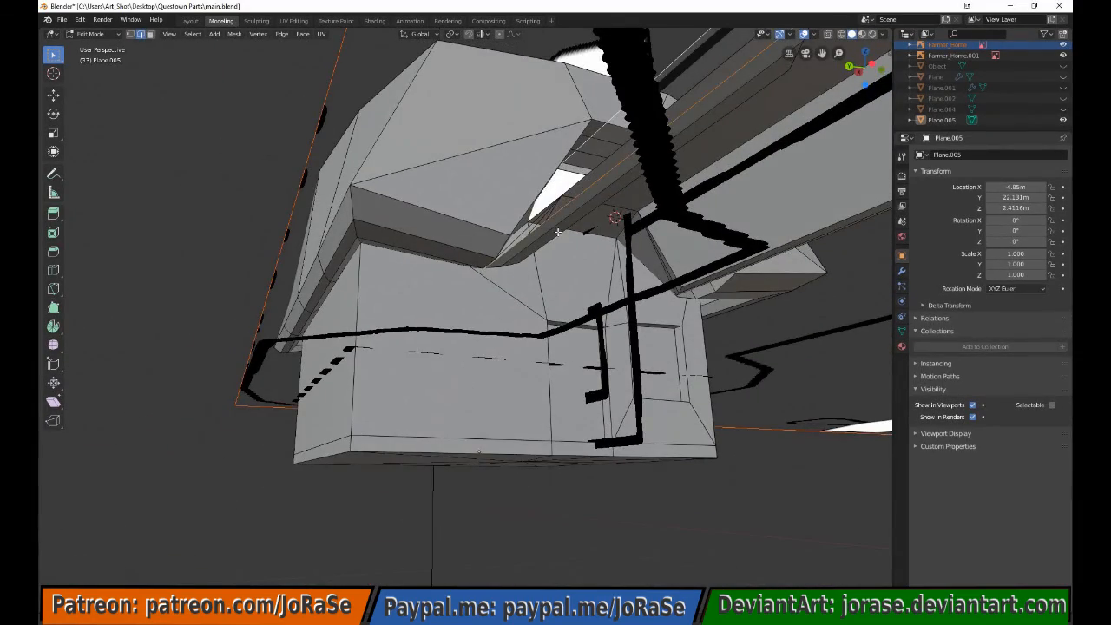
Extrude the house-side end edge of the isolated passage roof panel toward the house and reveal all hidden geometry
{"action": "middle_click_drag", "start_coordinate": [557, 232], "coordinate": [438, 321]}
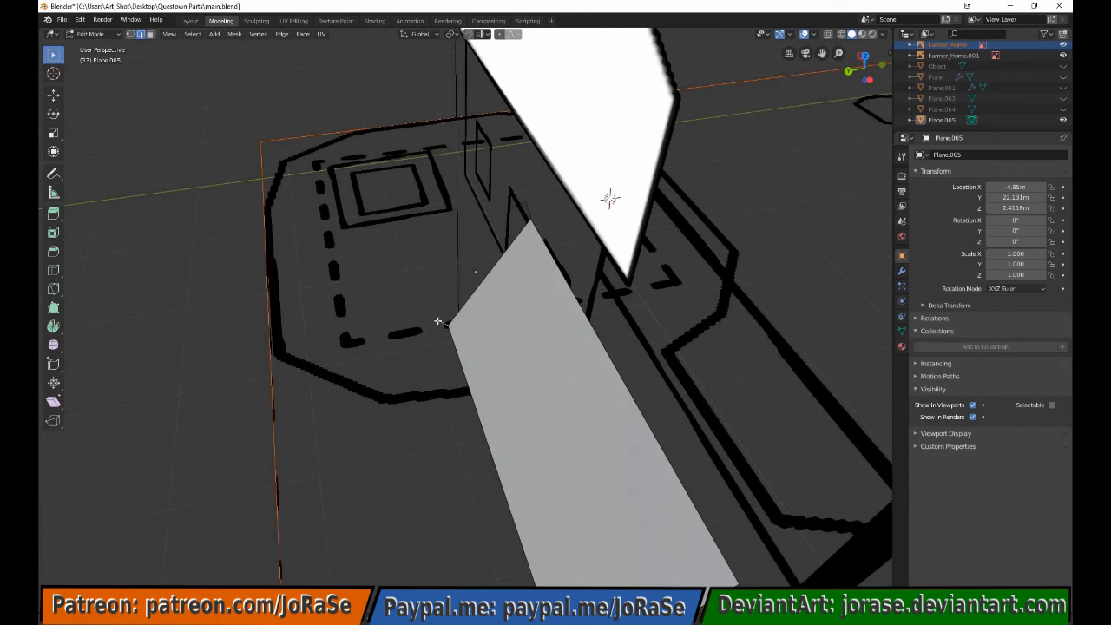
{"action": "left_click", "coordinate": [502, 254]}
{"action": "key", "text": "e"}
{"action": "left_click", "coordinate": [515, 222]}
{"action": "left_click", "coordinate": [514, 220]}
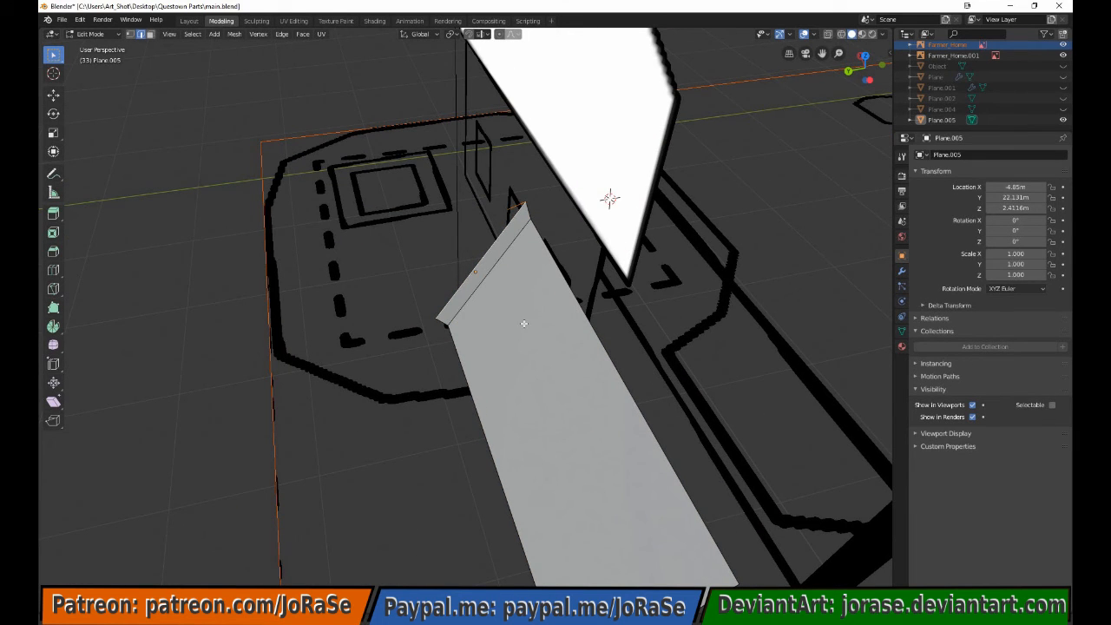
{"action": "middle_click_drag", "start_coordinate": [274, 173], "coordinate": [391, 178]}
{"action": "key", "text": "alt+h"}
Inspect up close how the extended passage roof panel meets the house roof and wall
{"action": "middle_click_drag", "start_coordinate": [538, 243], "coordinate": [465, 269]}
{"action": "scroll", "coordinate": [507, 164], "scroll_direction": "up", "scroll_amount": 3}
{"action": "scroll", "coordinate": [434, 252], "scroll_direction": "up", "scroll_amount": 4}
{"action": "key", "text": "alt+a"}
{"action": "middle_click_drag", "start_coordinate": [405, 235], "coordinate": [410, 270]}
{"action": "scroll", "coordinate": [429, 270], "scroll_direction": "down", "scroll_amount": 6}
{"action": "scroll", "coordinate": [406, 269], "scroll_direction": "up", "scroll_amount": 5}
{"action": "middle_click_drag", "start_coordinate": [379, 332], "coordinate": [323, 247]}
{"action": "left_click", "coordinate": [374, 184]}
{"action": "middle_click_drag", "start_coordinate": [373, 184], "coordinate": [573, 245]}
{"action": "key", "text": "alt+a"}
Delete the unwanted geometry at the junction of the passage roof and the house roof
{"action": "left_click", "coordinate": [355, 199]}
{"action": "key", "text": "x"}
{"action": "left_click", "coordinate": [372, 223]}
{"action": "left_click", "coordinate": [141, 35]}
{"action": "key", "text": "x"}
{"action": "left_click", "coordinate": [473, 178]}
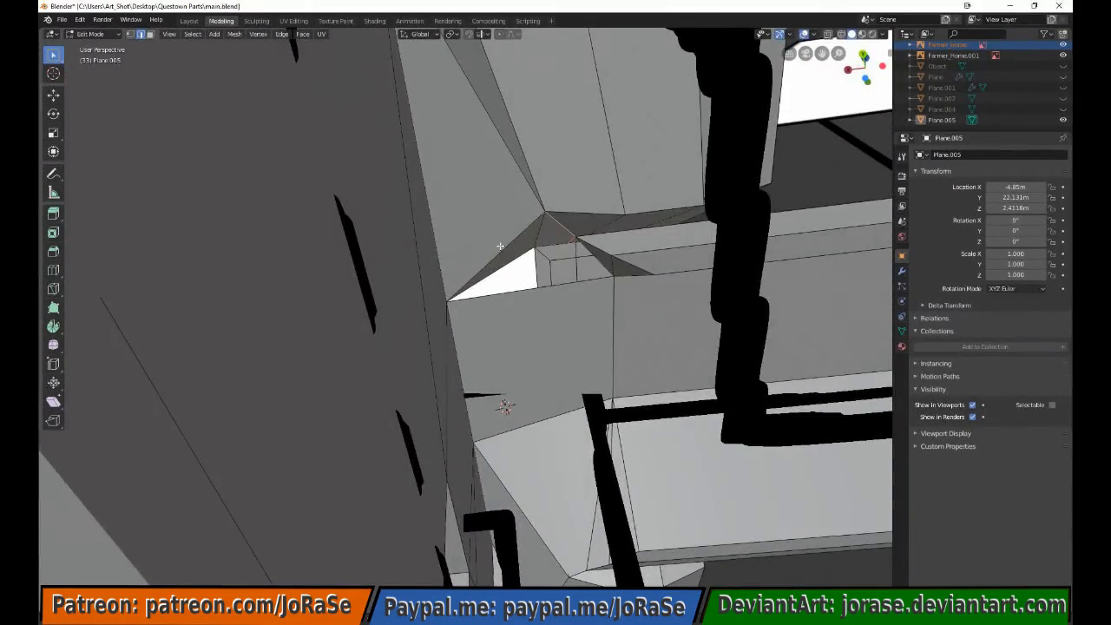
{"action": "middle_click_drag", "start_coordinate": [500, 247], "coordinate": [535, 238]}
{"action": "key", "text": "x"}
{"action": "left_click", "coordinate": [480, 207]}
Select the open edge loop near the passage roof junction and fill it with a face
{"action": "middle_click_drag", "start_coordinate": [570, 288], "coordinate": [328, 274]}
{"action": "left_click", "coordinate": [498, 133], "text": "alt"}
{"action": "key", "text": "f"}
Delete the remaining stray edges where the passage roof meets the house wall and check the opening
{"action": "scroll", "coordinate": [388, 228], "scroll_direction": "down", "scroll_amount": 6}
{"action": "middle_click_drag", "start_coordinate": [237, 446], "coordinate": [412, 249]}
{"action": "scroll", "coordinate": [443, 415], "scroll_direction": "up", "scroll_amount": 3}
{"action": "left_click", "coordinate": [439, 244]}
{"action": "key", "text": "x"}
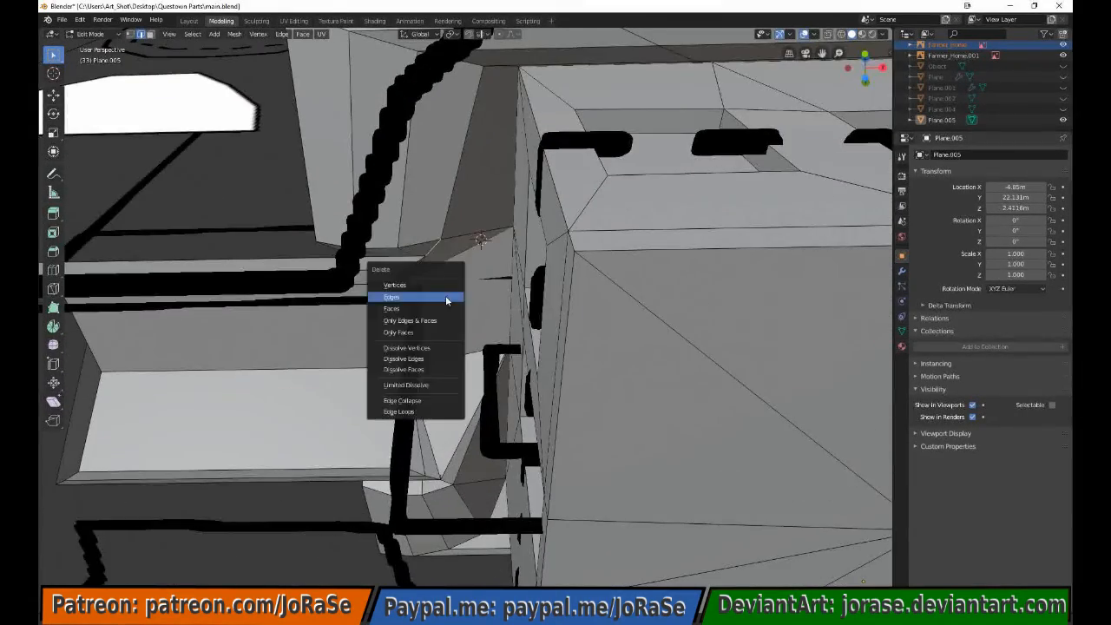
{"action": "left_click", "coordinate": [445, 297]}
{"action": "middle_click_drag", "start_coordinate": [446, 297], "coordinate": [436, 251]}
{"action": "left_click", "coordinate": [436, 251]}
{"action": "key", "text": "x"}
{"action": "left_click", "coordinate": [438, 253]}
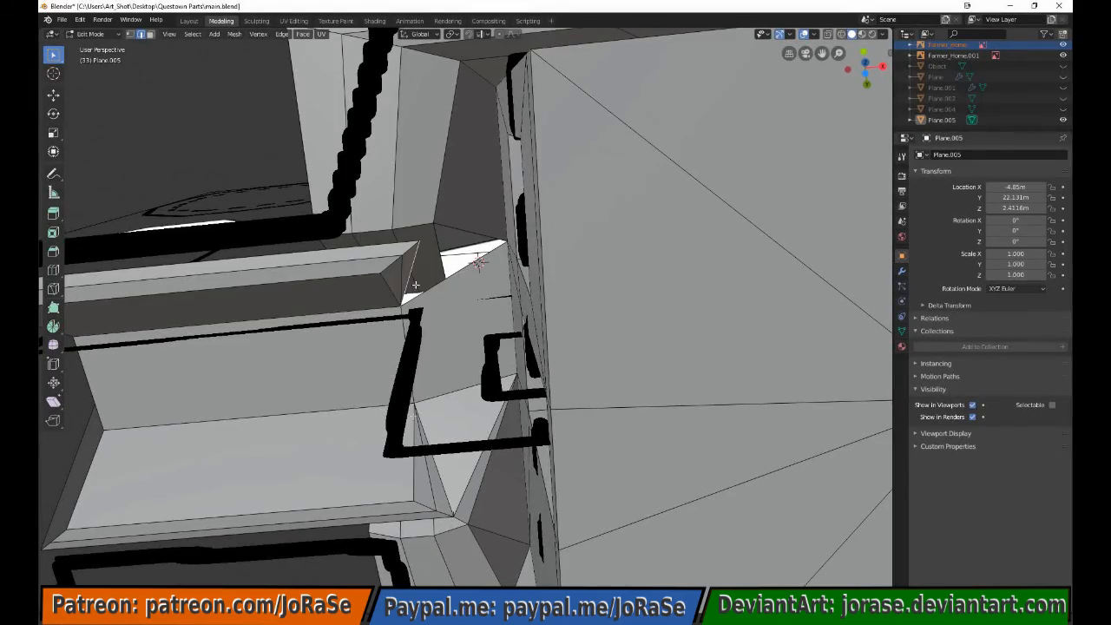
{"action": "left_click", "coordinate": [417, 287]}
{"action": "key", "text": "x"}
{"action": "left_click", "coordinate": [415, 289]}
{"action": "middle_click_drag", "start_coordinate": [415, 289], "coordinate": [454, 295]}
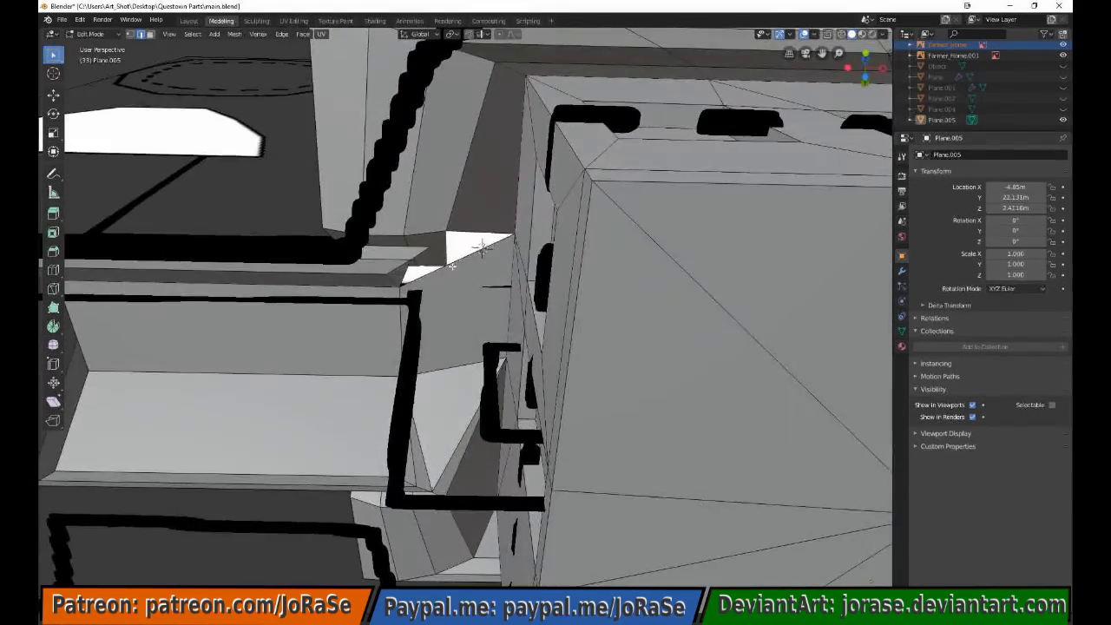
{"action": "middle_click_drag", "start_coordinate": [468, 258], "coordinate": [490, 341]}
{"action": "middle_click_drag", "start_coordinate": [257, 295], "coordinate": [217, 339]}
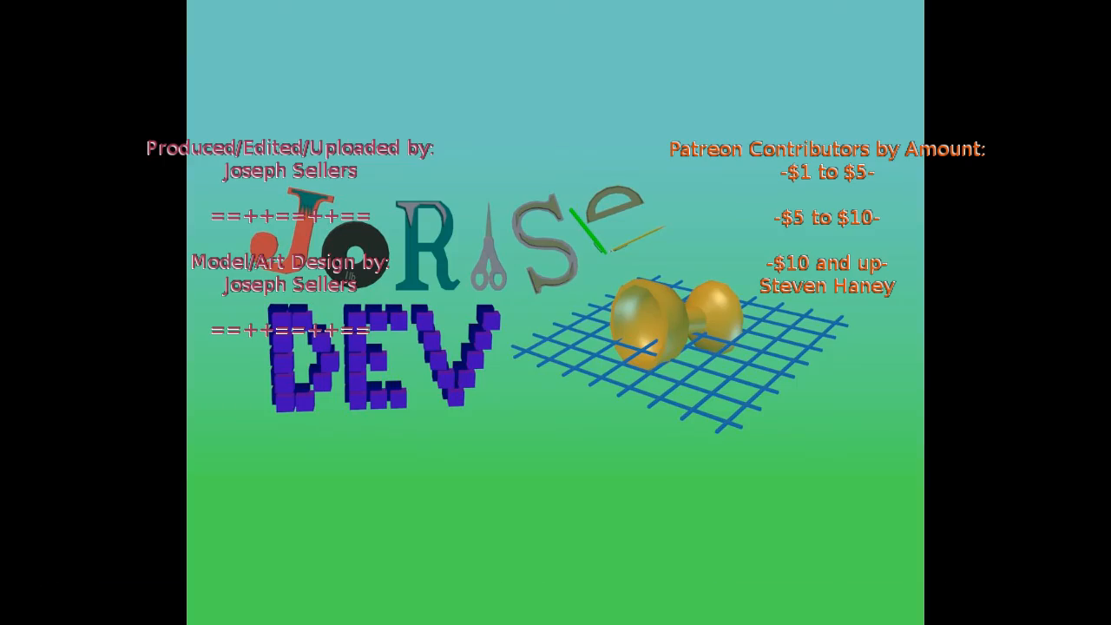